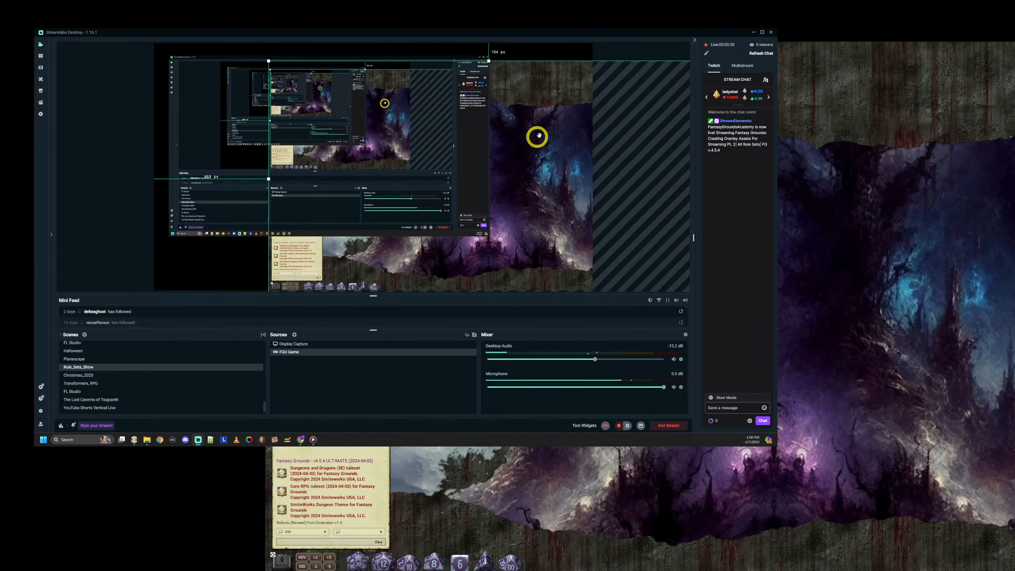
# Reposition the Display Capture source near the canvas's upper-left area and lower the Desktop Audio level to -16.9 dB
pyautogui.click(273, 130)
pyautogui.moveTo(273, 130); pyautogui.dragTo(350, 305)
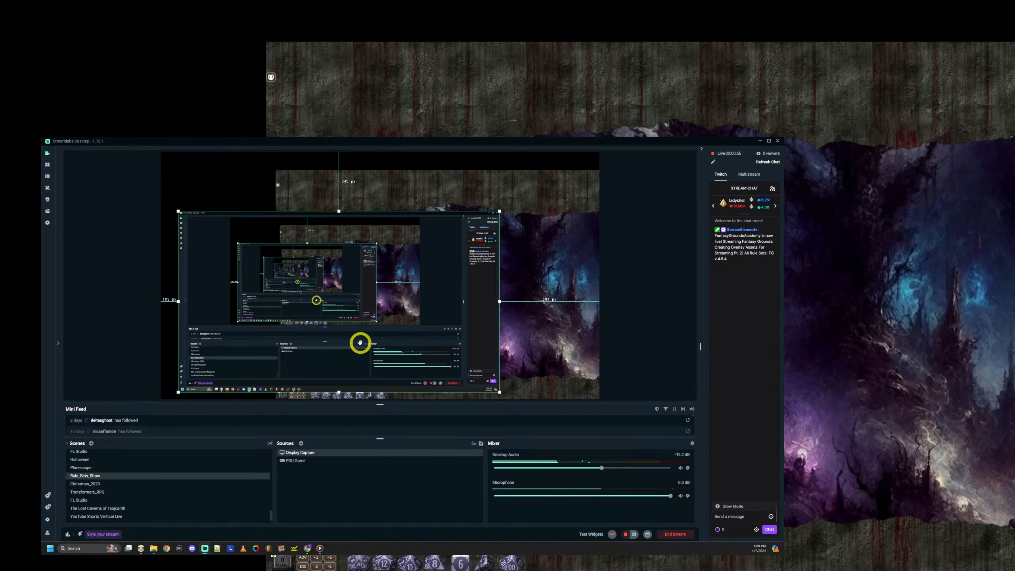
pyautogui.moveTo(602, 469); pyautogui.dragTo(599, 469)
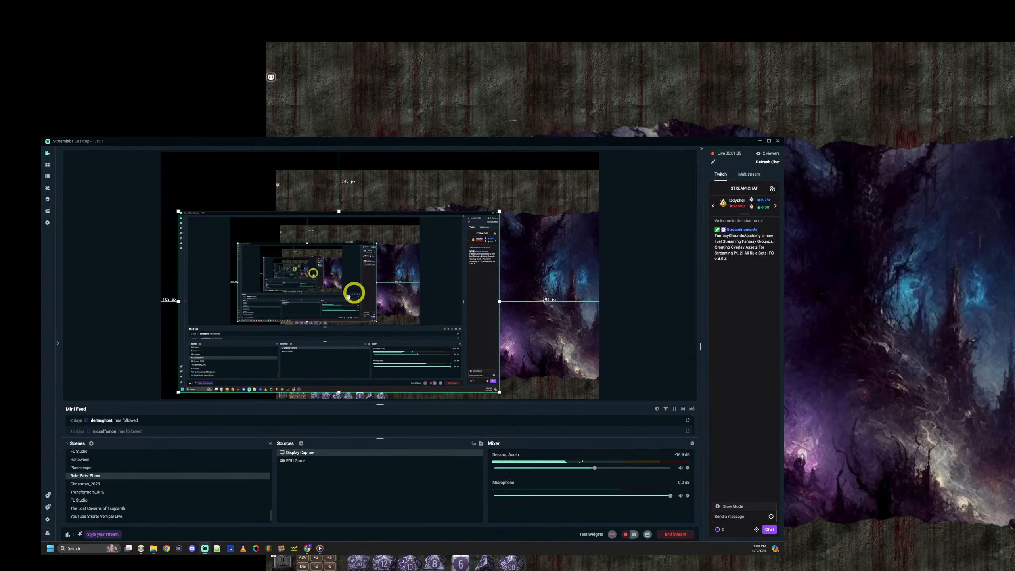
pyautogui.moveTo(284, 279); pyautogui.dragTo(369, 227)
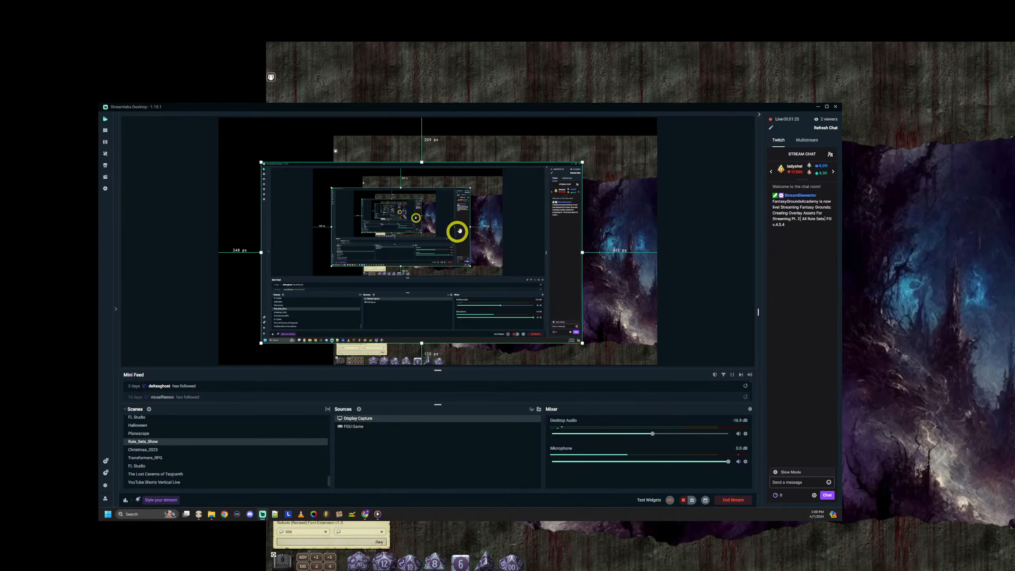
pyautogui.moveTo(497, 211); pyautogui.dragTo(440, 196)
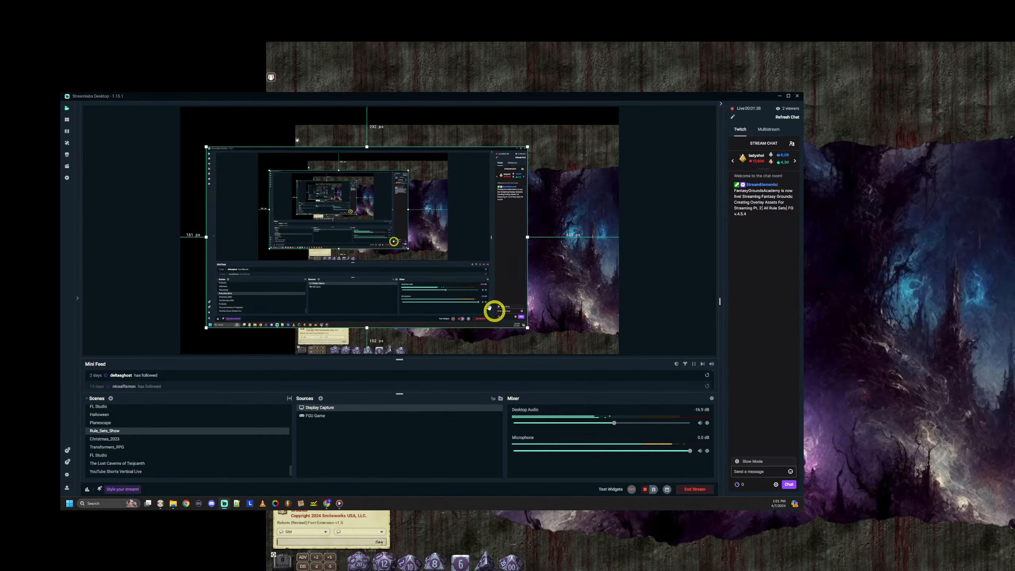
pyautogui.moveTo(497, 187); pyautogui.dragTo(460, 102)
# Move the FGU Game source so its left edge and top edge line up with the canvas
pyautogui.click(237, 274)
pyautogui.click(508, 258)
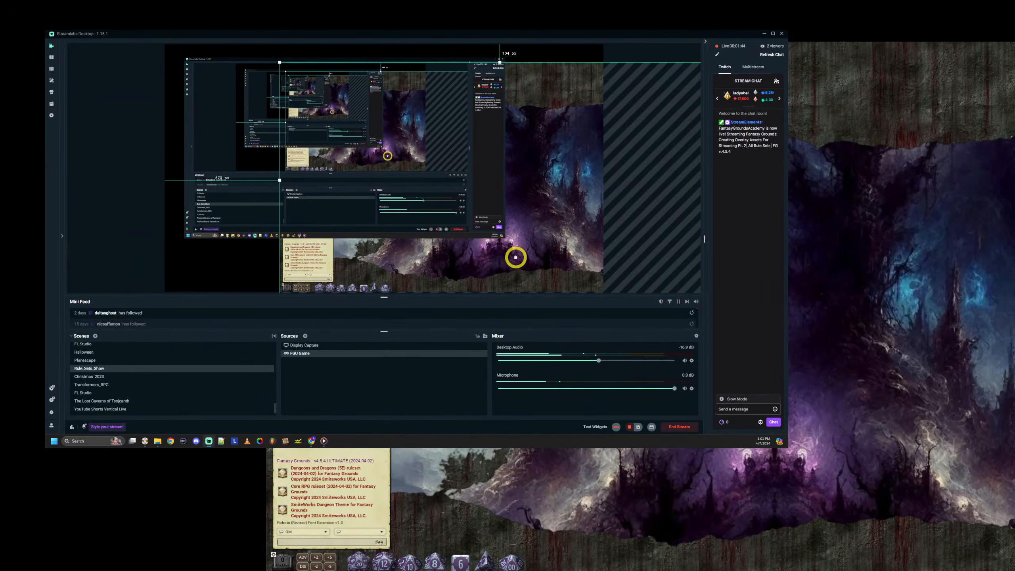
pyautogui.click(319, 348)
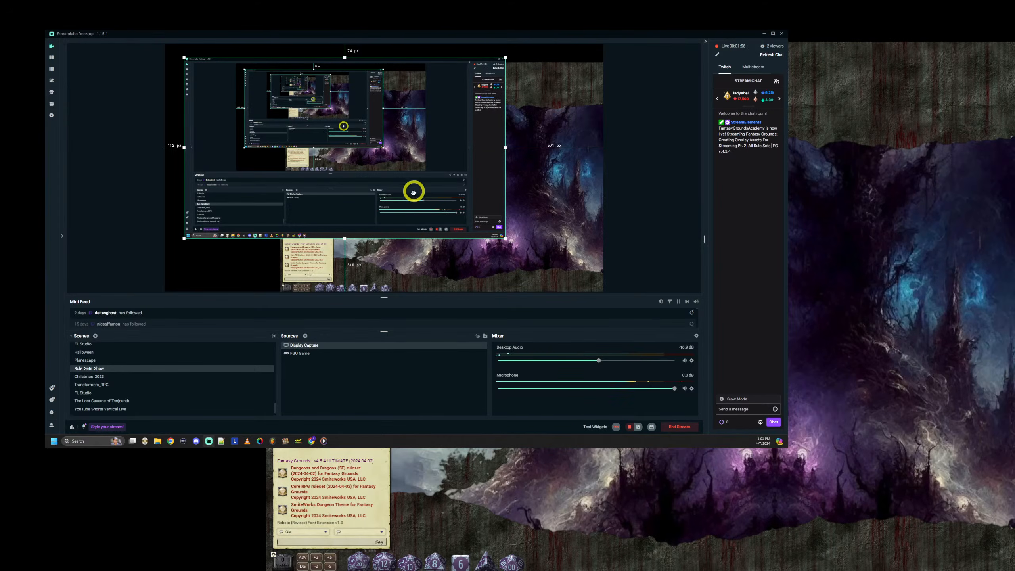
pyautogui.click(310, 354)
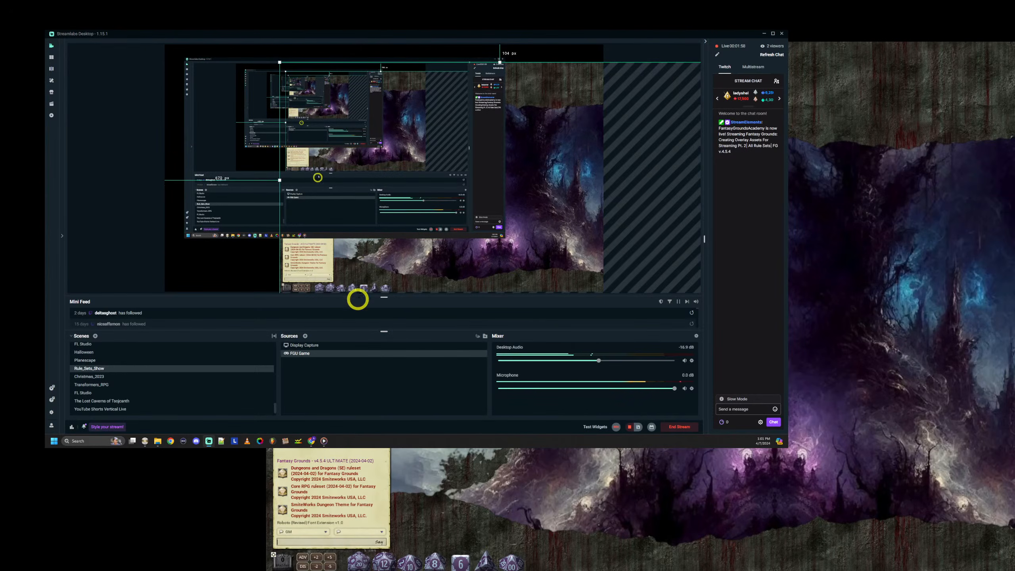
pyautogui.moveTo(430, 274); pyautogui.dragTo(317, 268)
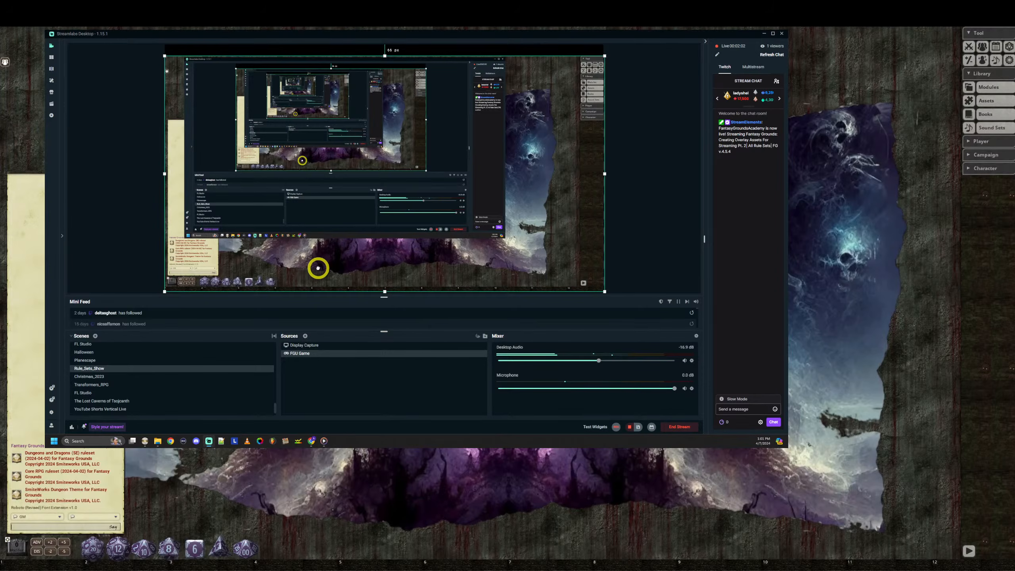
pyautogui.moveTo(560, 139)
pyautogui.mouseDown()
pyautogui.moveTo(543, 125)
pyautogui.moveTo(562, 127)
pyautogui.mouseUp()
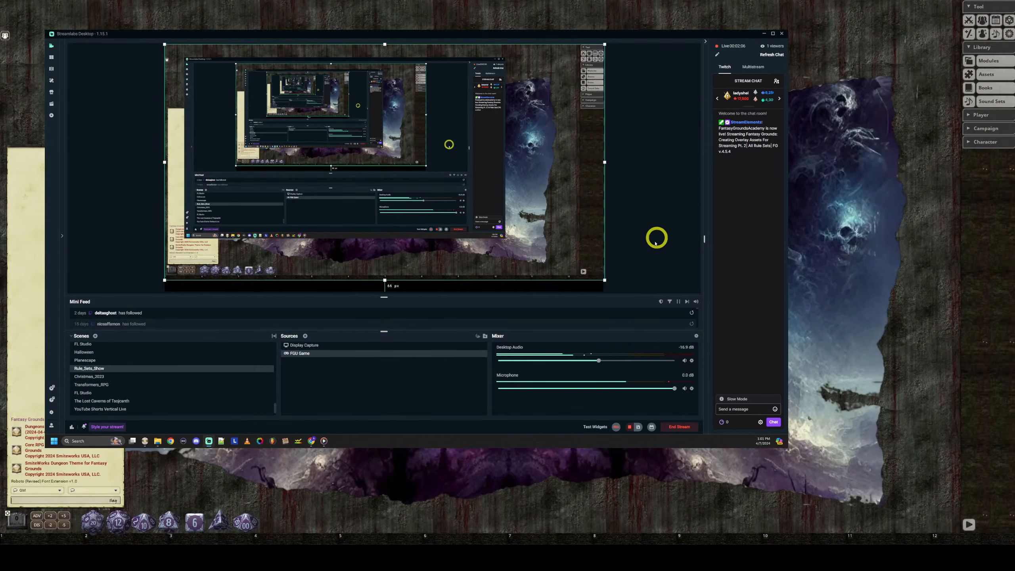
# Shrink the FGU Game source slightly to fit the canvas width, leaving a gap of about 75 px below it
pyautogui.moveTo(604, 281)
pyautogui.mouseDown()
pyautogui.moveTo(594, 274)
pyautogui.moveTo(603, 277)
pyautogui.mouseUp()
pyautogui.click(616, 249)
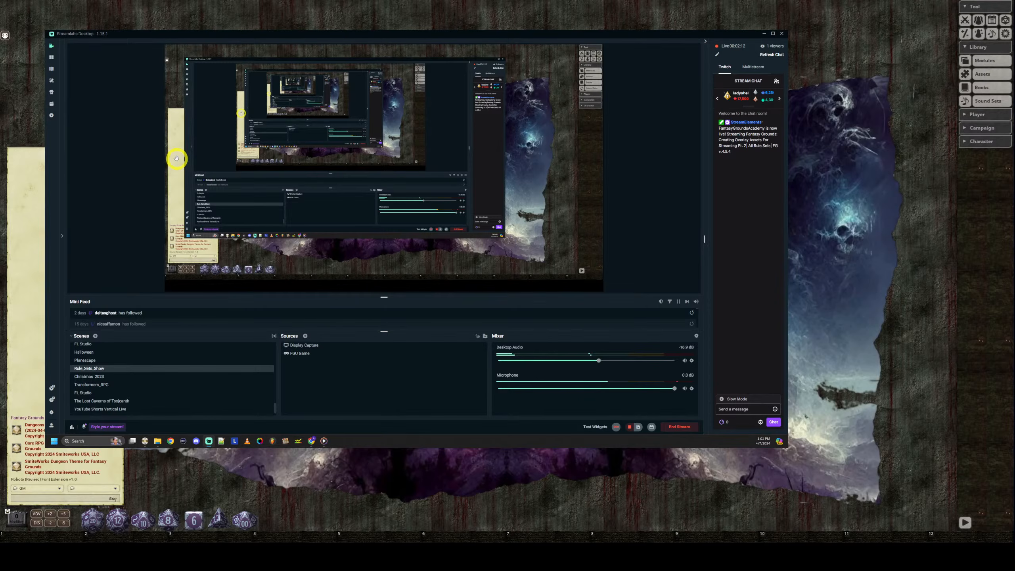
pyautogui.click(260, 259)
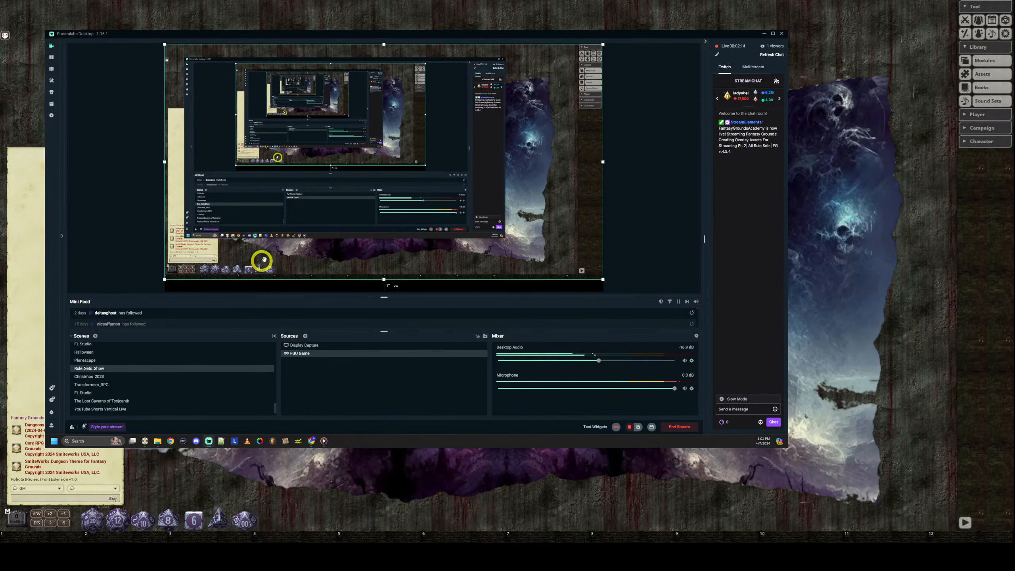
pyautogui.moveTo(470, 355)
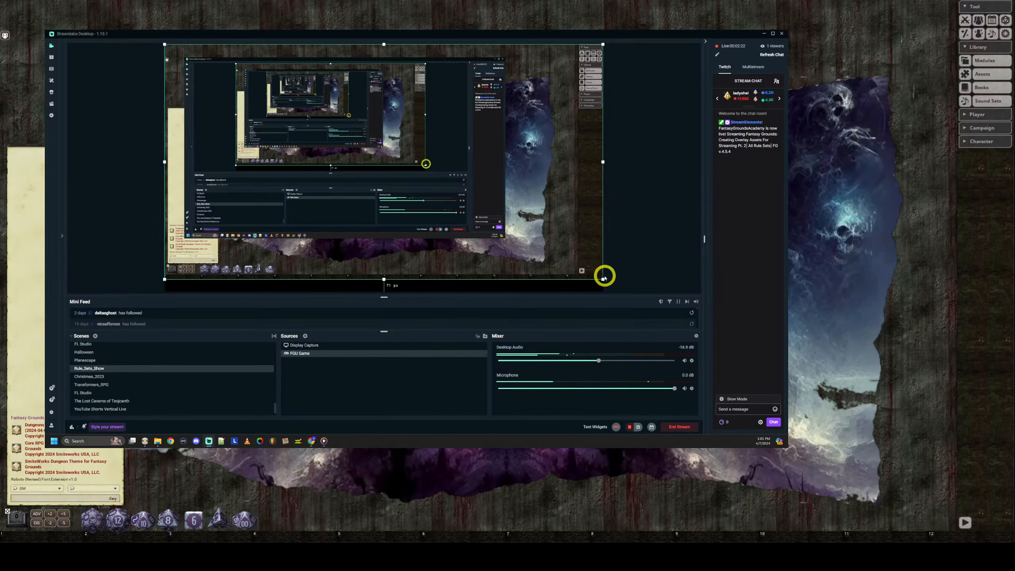
pyautogui.moveTo(602, 279)
pyautogui.mouseDown()
pyautogui.moveTo(661, 311)
pyautogui.moveTo(604, 252)
pyautogui.moveTo(675, 315)
pyautogui.moveTo(602, 258)
pyautogui.moveTo(628, 293)
pyautogui.moveTo(553, 251)
pyautogui.mouseUp()
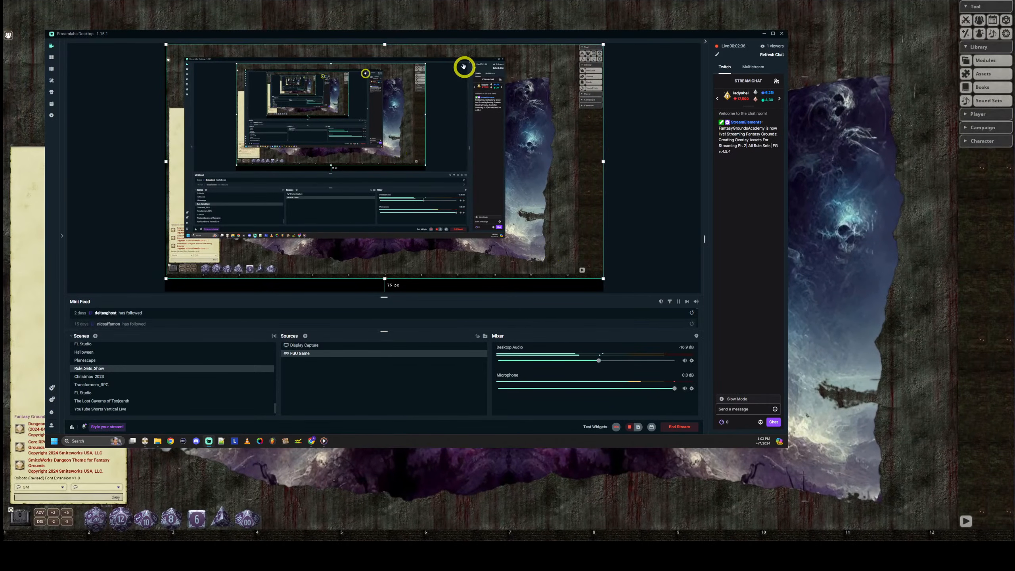
pyautogui.moveTo(460, 63)
pyautogui.mouseDown()
pyautogui.moveTo(512, 98)
pyautogui.moveTo(461, 66)
pyautogui.mouseUp()
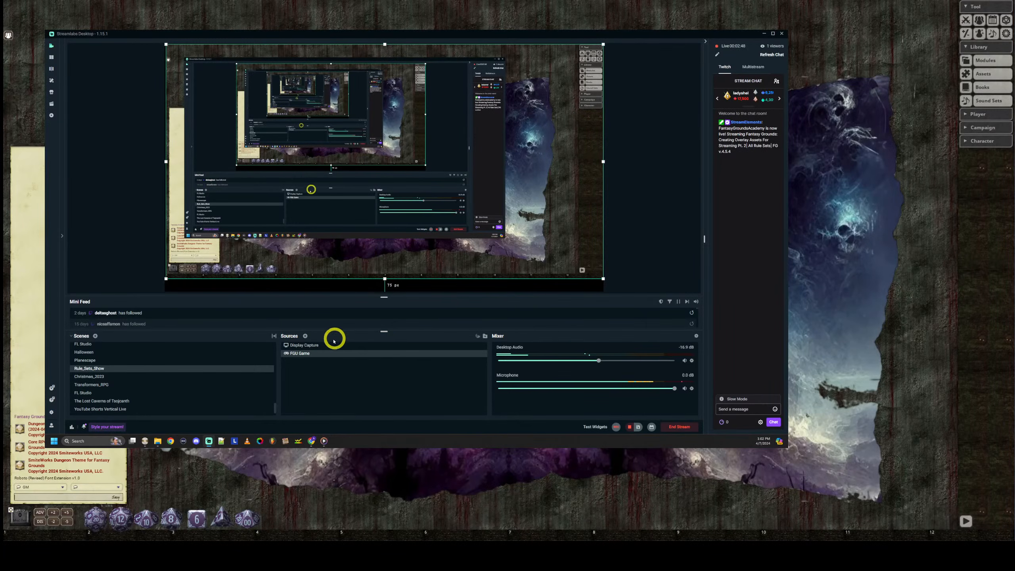
# Rename the Rule_Sets_Show scene as Overlay_Show
pyautogui.rightClick(98, 368)
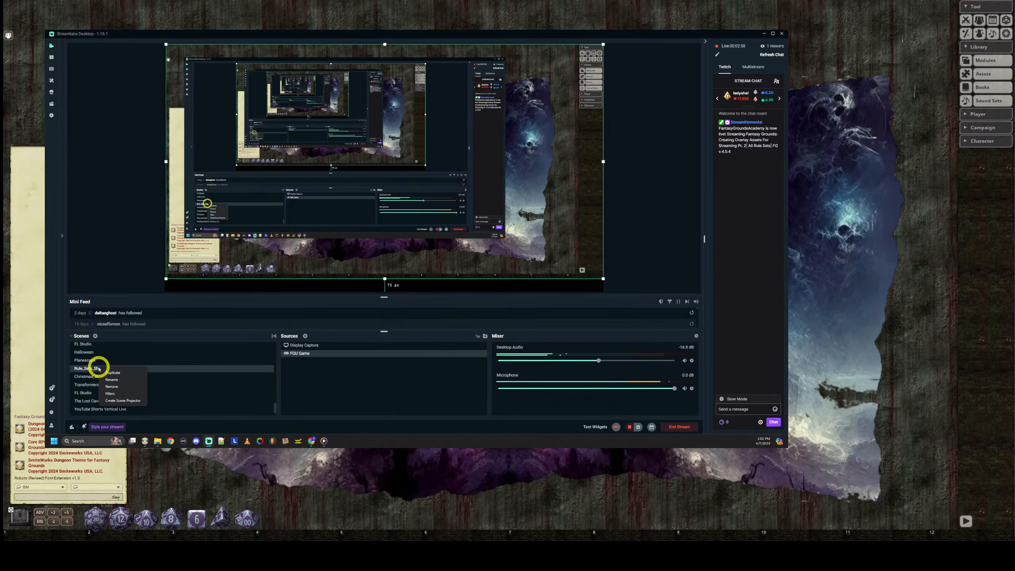
pyautogui.click(112, 379)
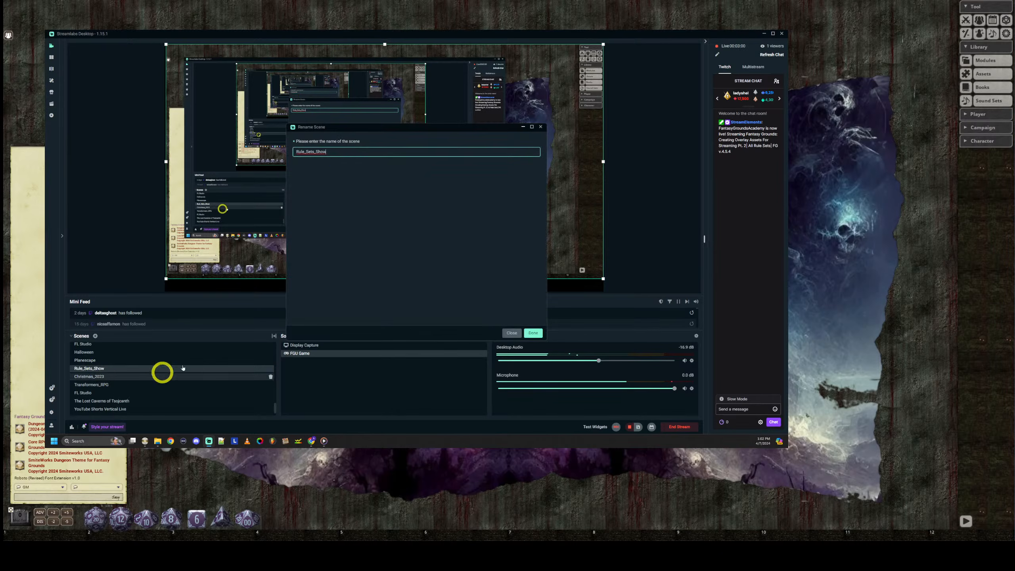
pyautogui.moveTo(331, 151); pyautogui.dragTo(272, 150)
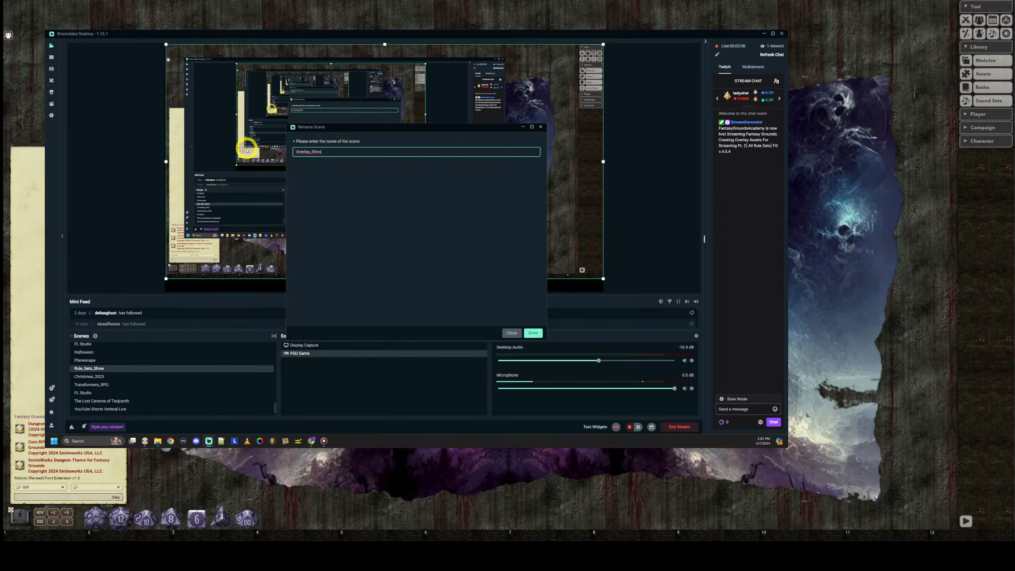
pyautogui.click(534, 334)
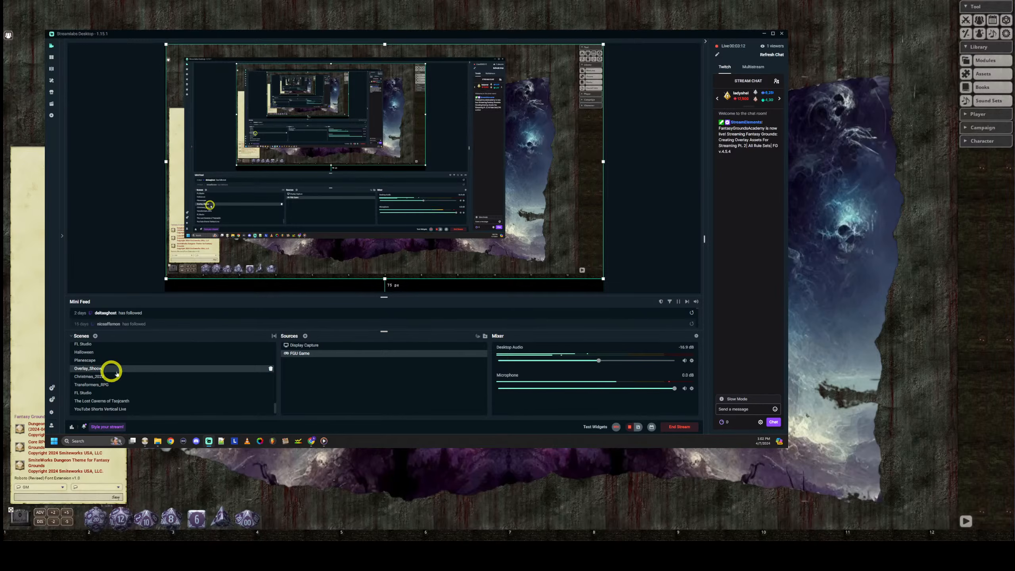
pyautogui.rightClick(105, 368)
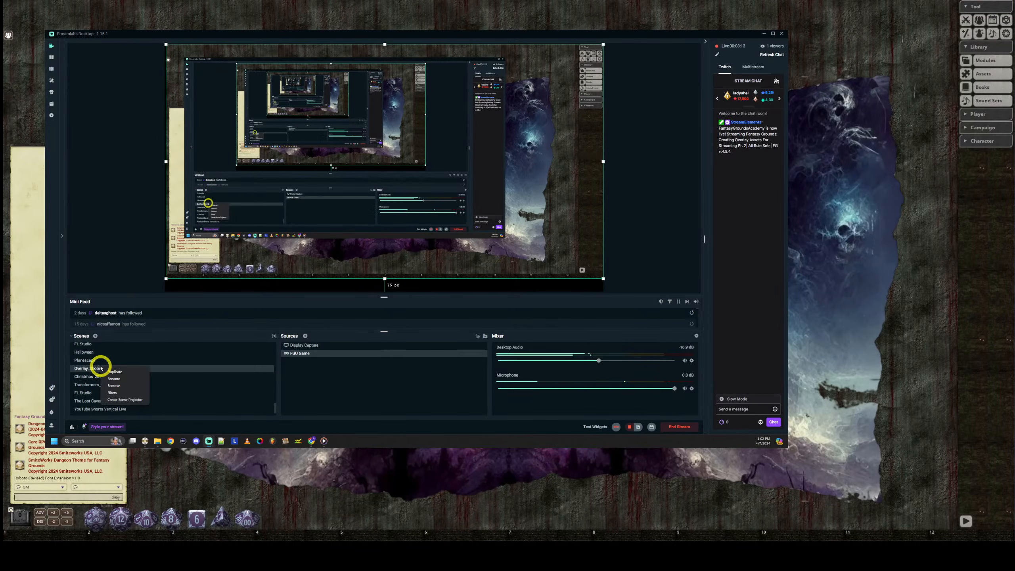
pyautogui.click(124, 380)
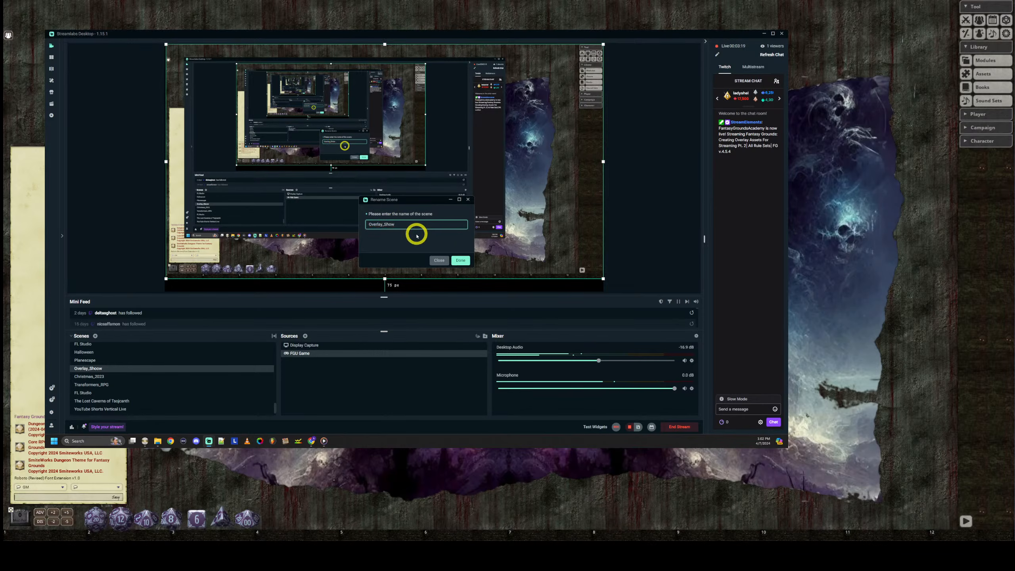
pyautogui.click(460, 260)
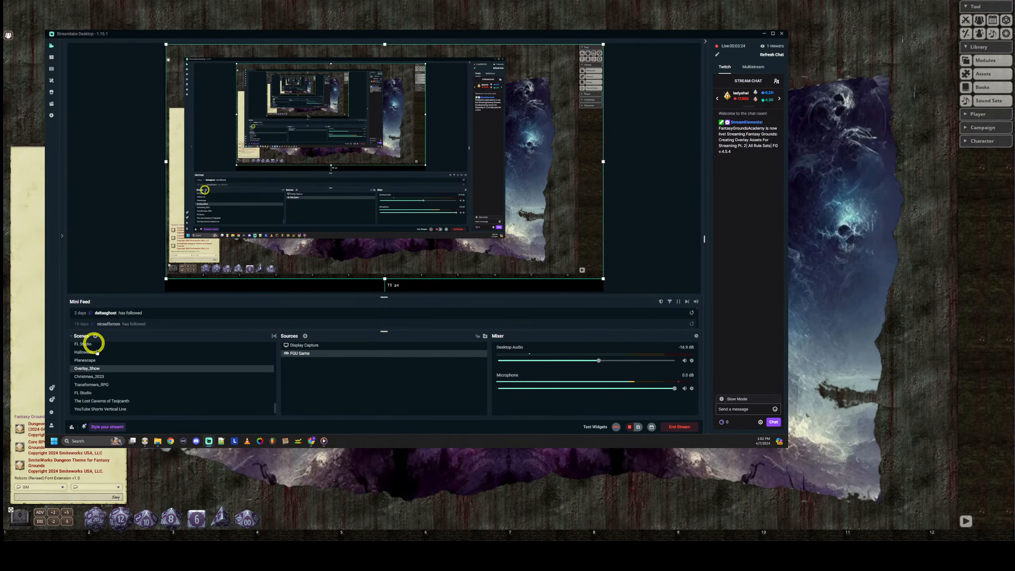
# Review the Display Capture and FGU Game sources, examining the game capture's mode options, target window and other capture settings
pyautogui.click(307, 345)
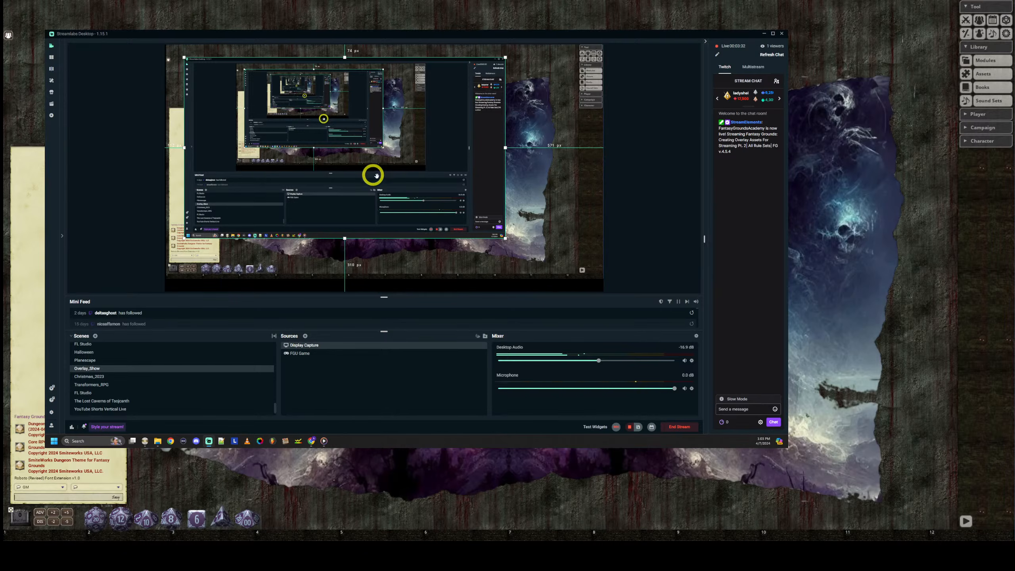
pyautogui.click(307, 353)
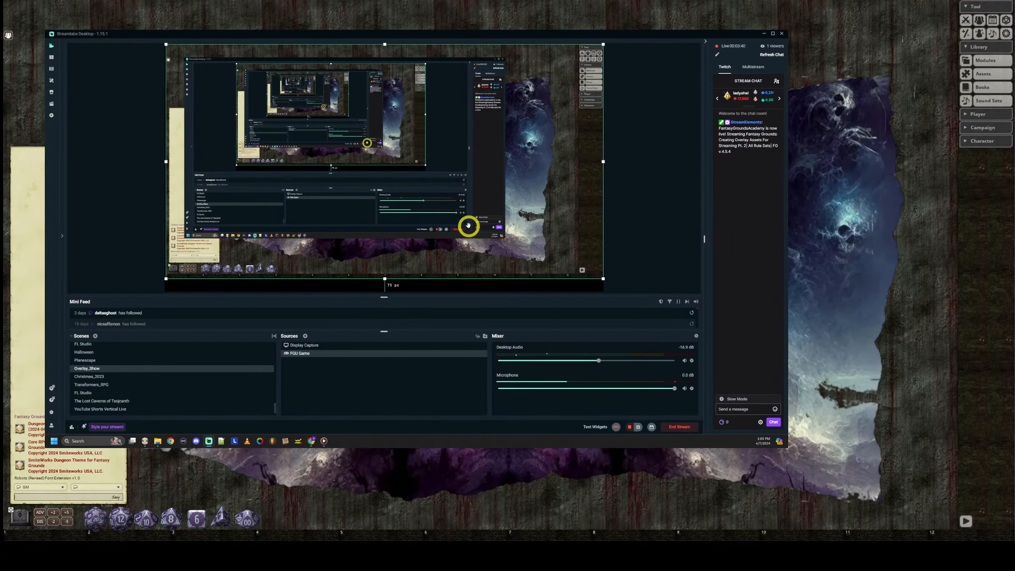
pyautogui.rightClick(300, 353)
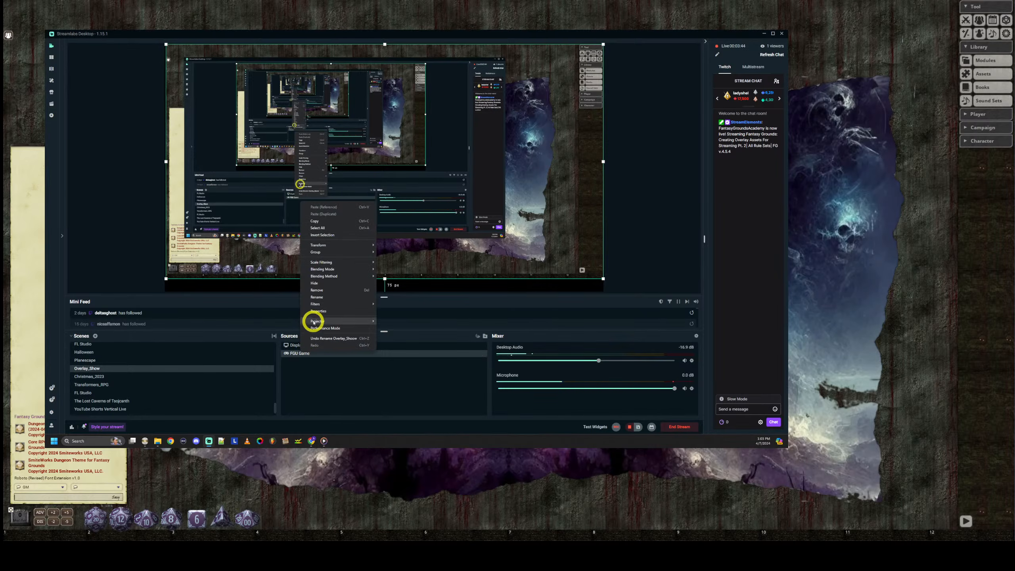
pyautogui.click(317, 306)
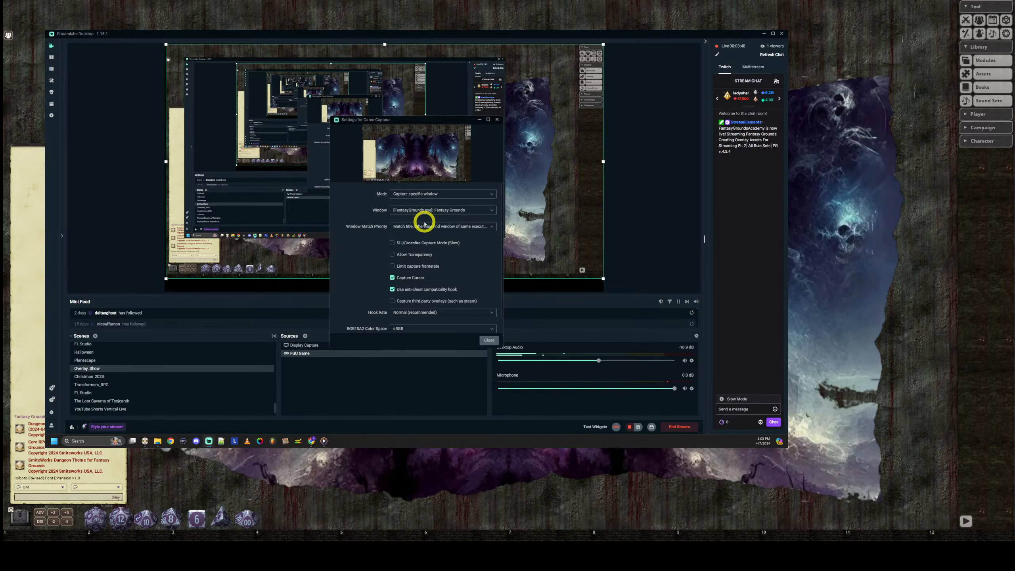
pyautogui.click(412, 195)
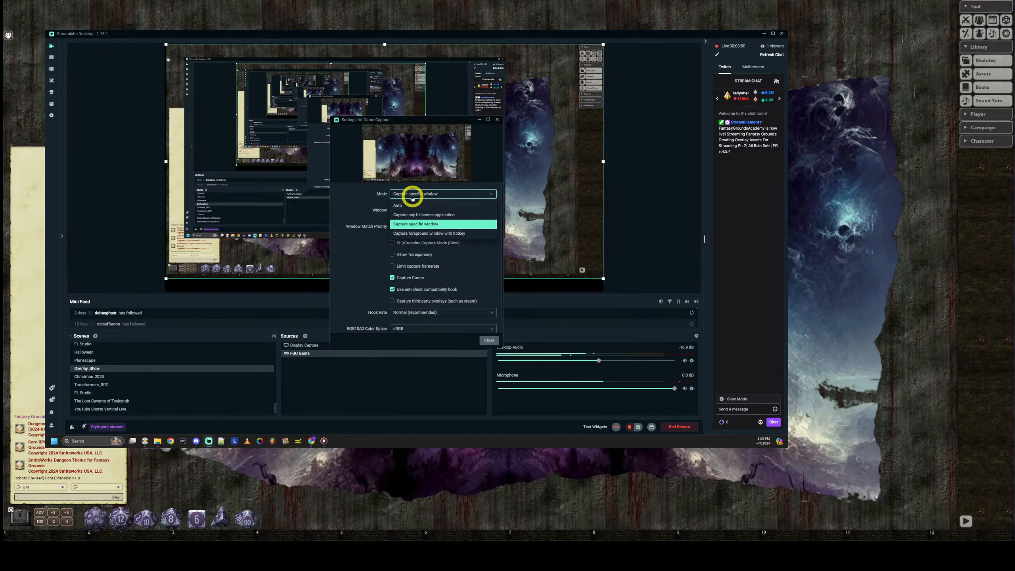
pyautogui.click(352, 256)
pyautogui.scroll(-1, 436, 276)
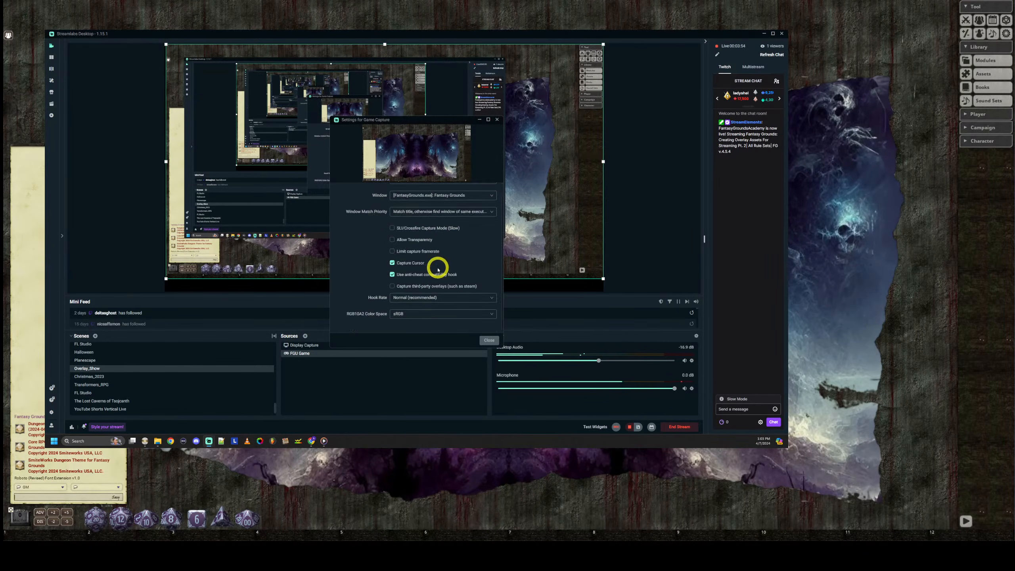
pyautogui.scroll(1, 438, 263)
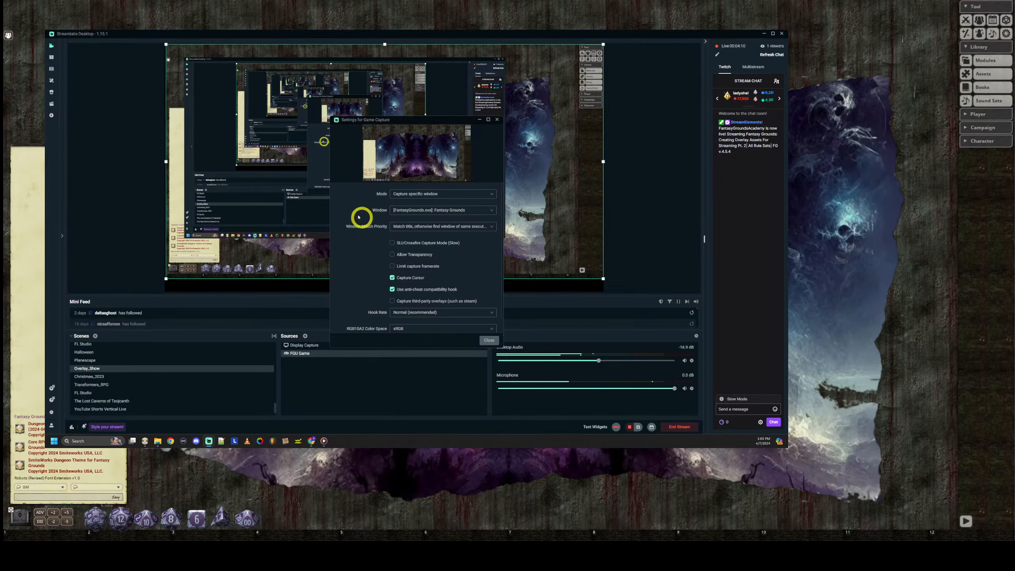
pyautogui.click(305, 346)
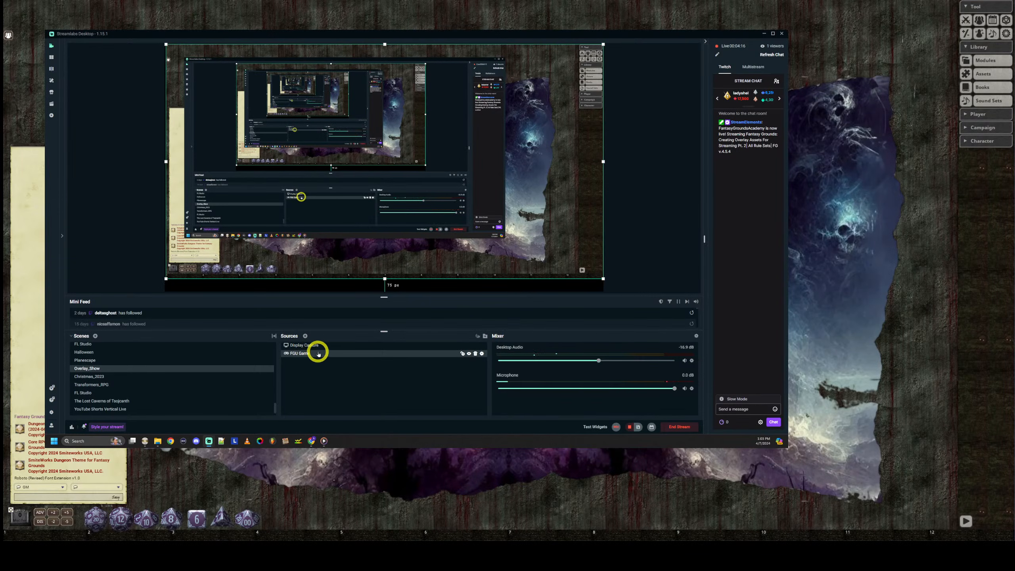
# Remove the FGU Game source from the Overlay_Show scene
pyautogui.click(475, 354)
pyautogui.click(435, 236)
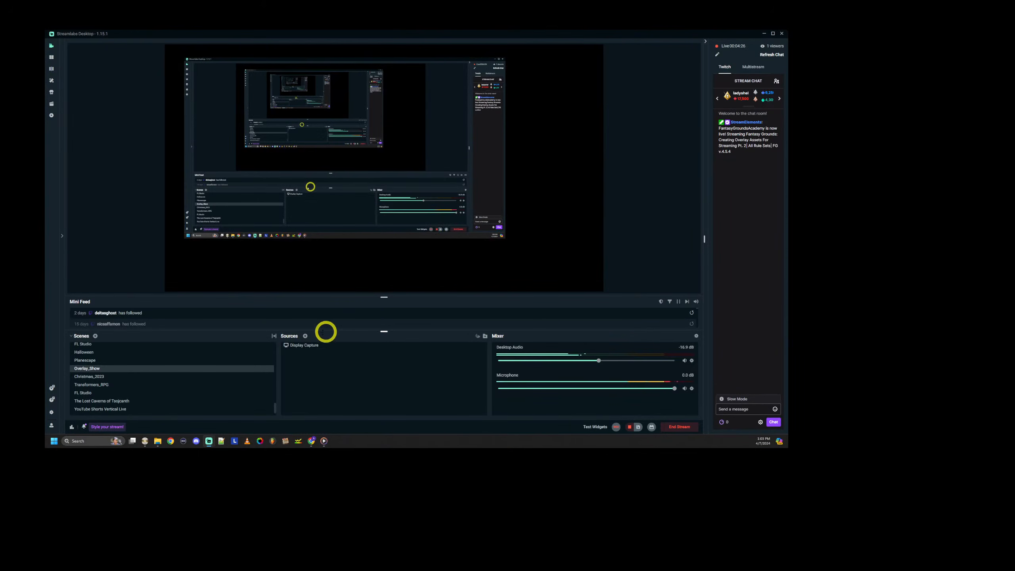
# Place Display Capture in the canvas's top-left corner and scale it, leaving about 415 px to its right and 235 px below
pyautogui.click(320, 345)
pyautogui.moveTo(328, 160)
pyautogui.mouseDown()
pyautogui.moveTo(361, 171)
pyautogui.moveTo(335, 162)
pyautogui.mouseUp()
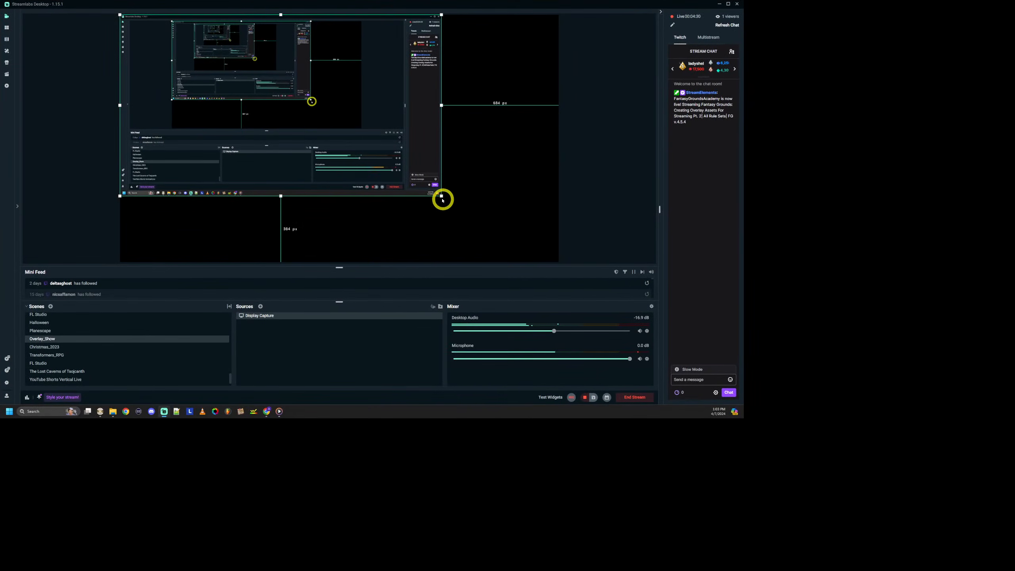
pyautogui.moveTo(441, 195); pyautogui.dragTo(561, 253)
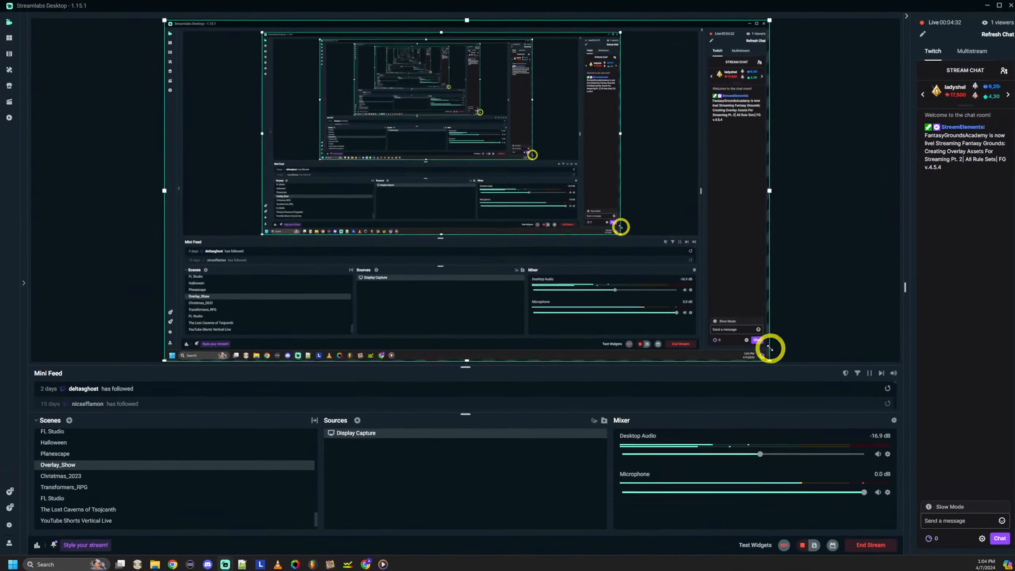
pyautogui.moveTo(770, 348)
pyautogui.mouseDown()
pyautogui.moveTo(752, 339)
pyautogui.moveTo(766, 348)
pyautogui.mouseUp()
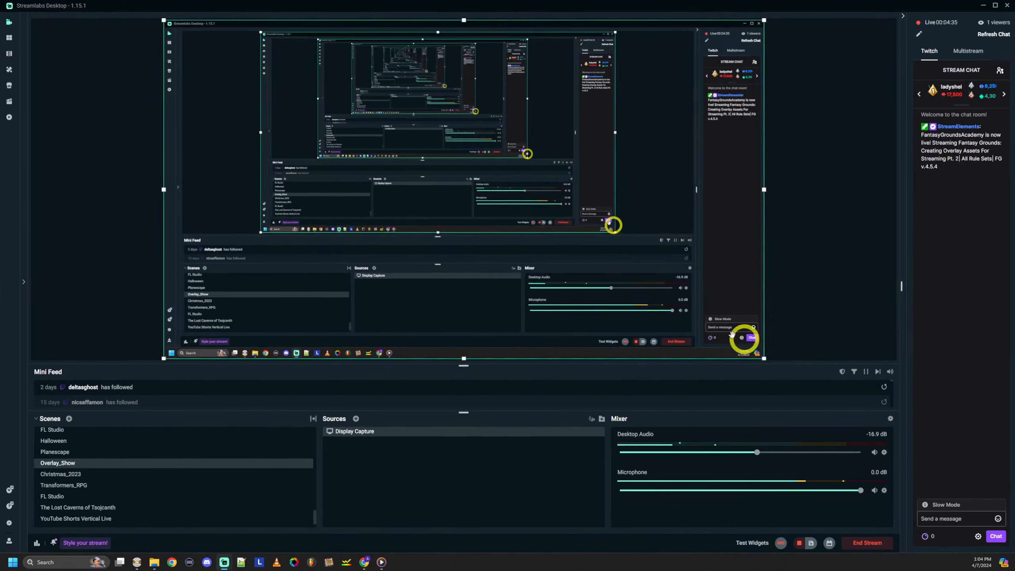
pyautogui.moveTo(711, 327)
pyautogui.mouseDown()
pyautogui.moveTo(728, 326)
pyautogui.moveTo(713, 326)
pyautogui.mouseUp()
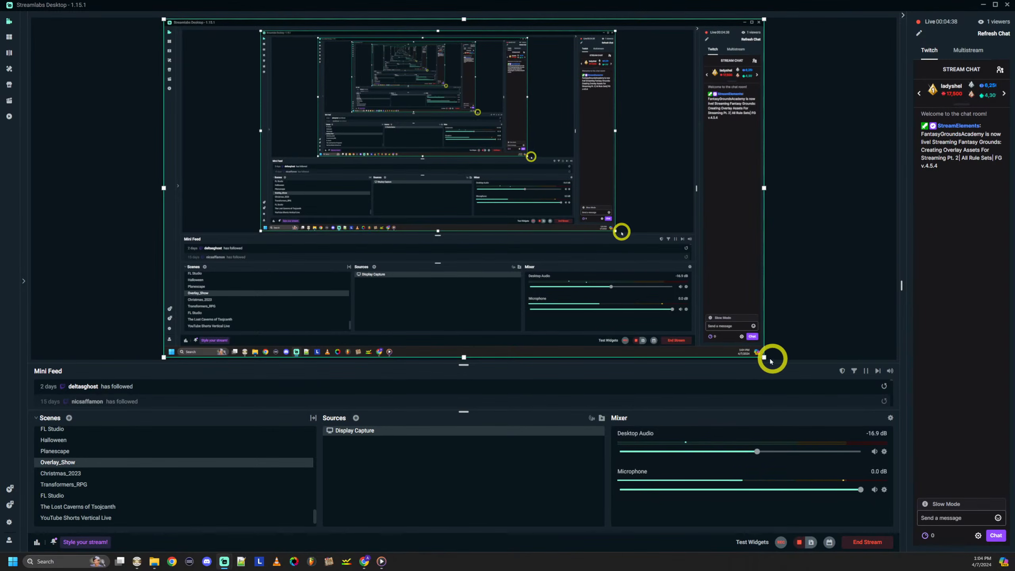
pyautogui.moveTo(764, 356); pyautogui.dragTo(628, 285)
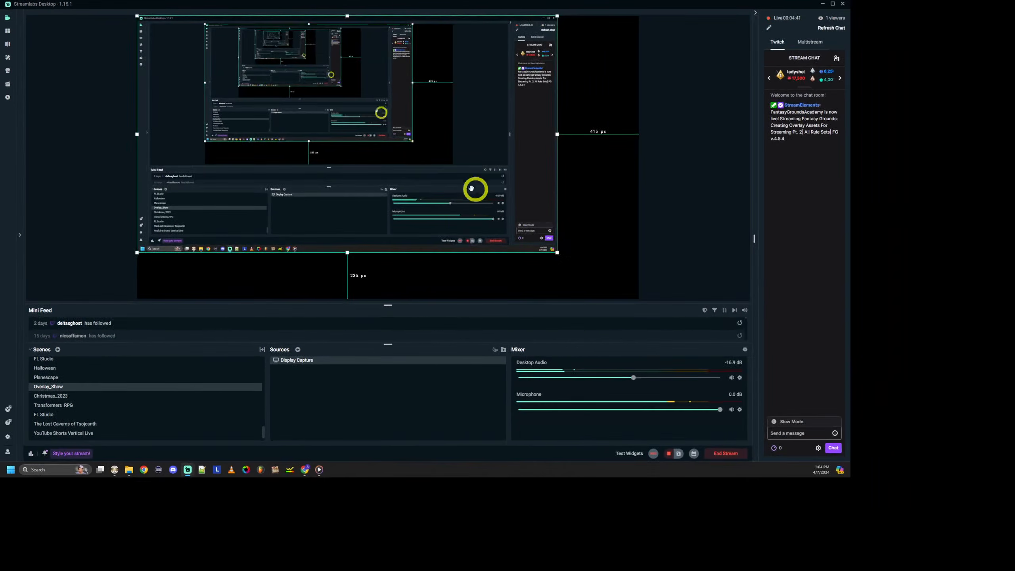
# Move Display Capture near the canvas centre, about 210 px from its left and 86 px from its top edge, and hide and reshow it
pyautogui.moveTo(536, 212); pyautogui.dragTo(618, 232)
pyautogui.moveTo(460, 397)
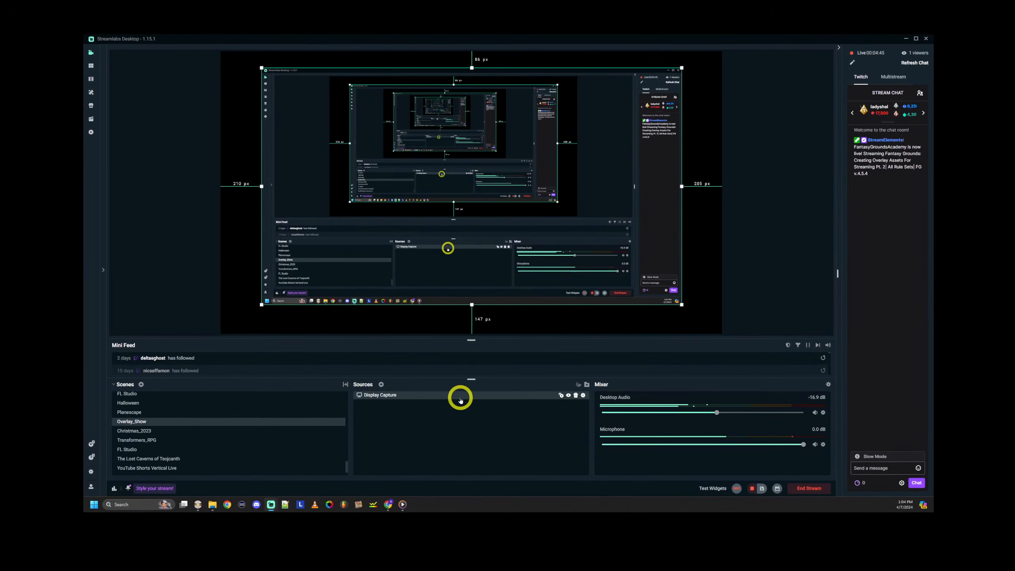
pyautogui.click(568, 397)
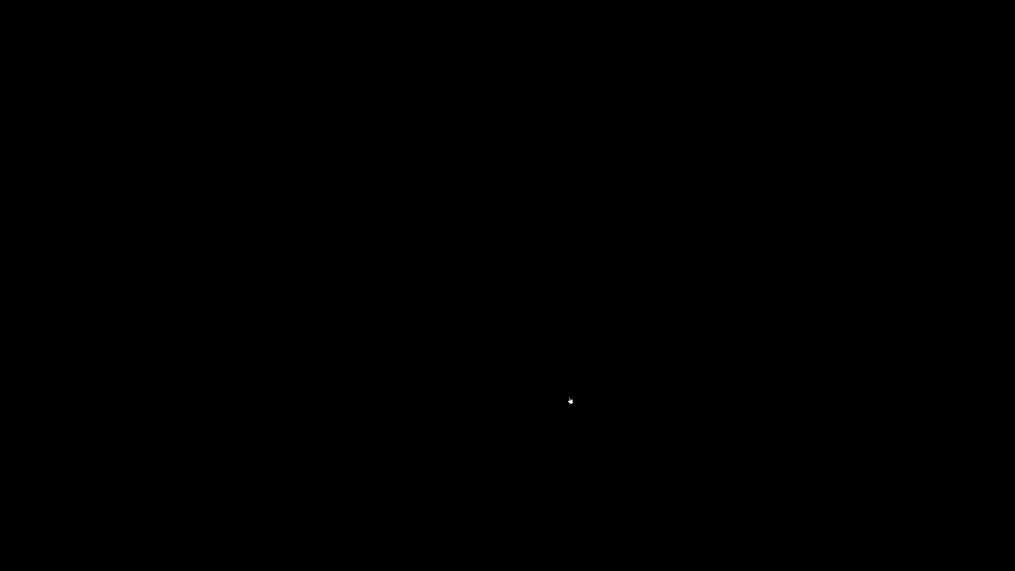
pyautogui.click(568, 396)
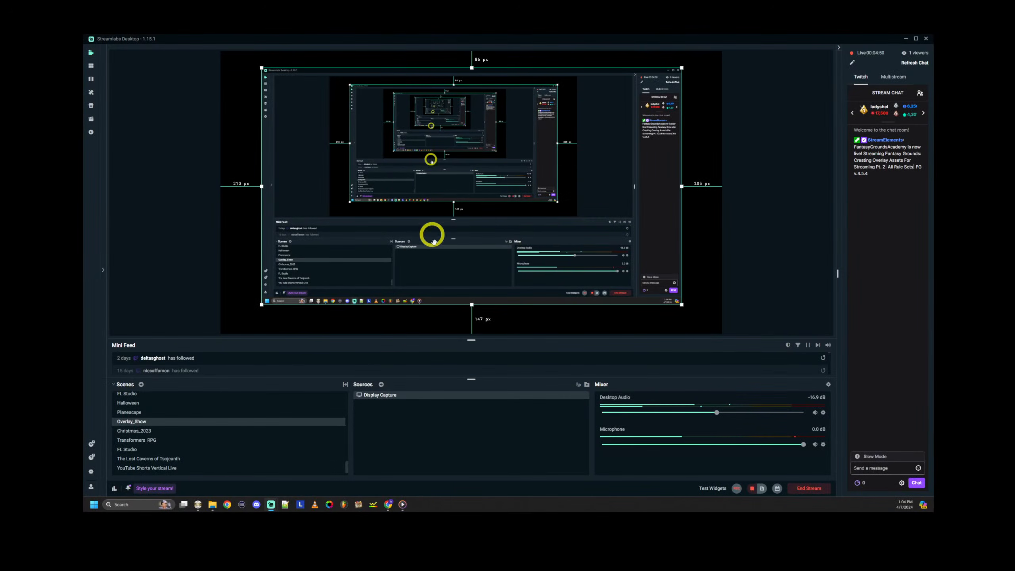
# Add a new image source named Necro_Sisters to Overlay_Show, using the image file D:\Downloads\Necro_Sisters_Overlay.webp
pyautogui.click(382, 384)
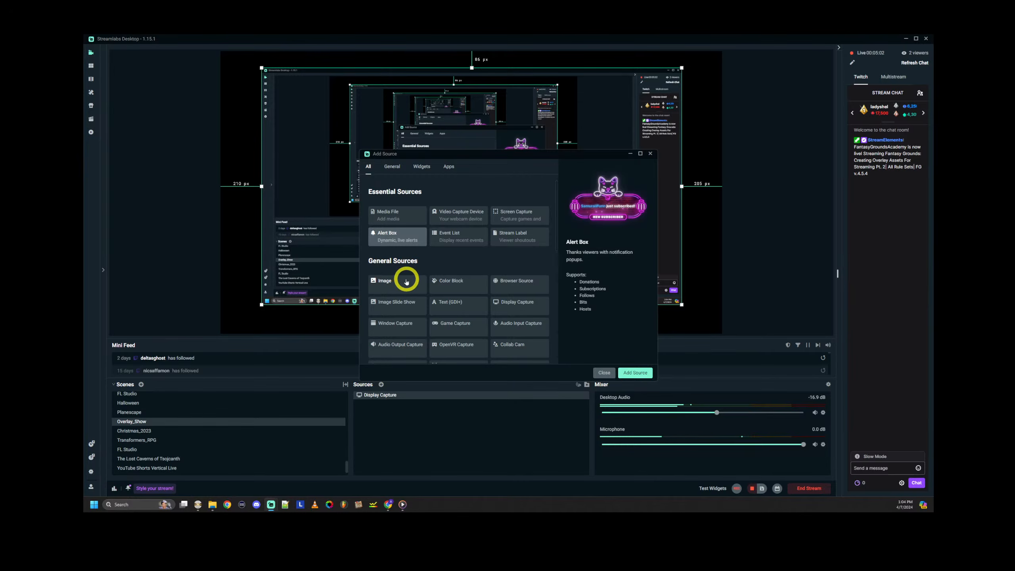
pyautogui.click(406, 281)
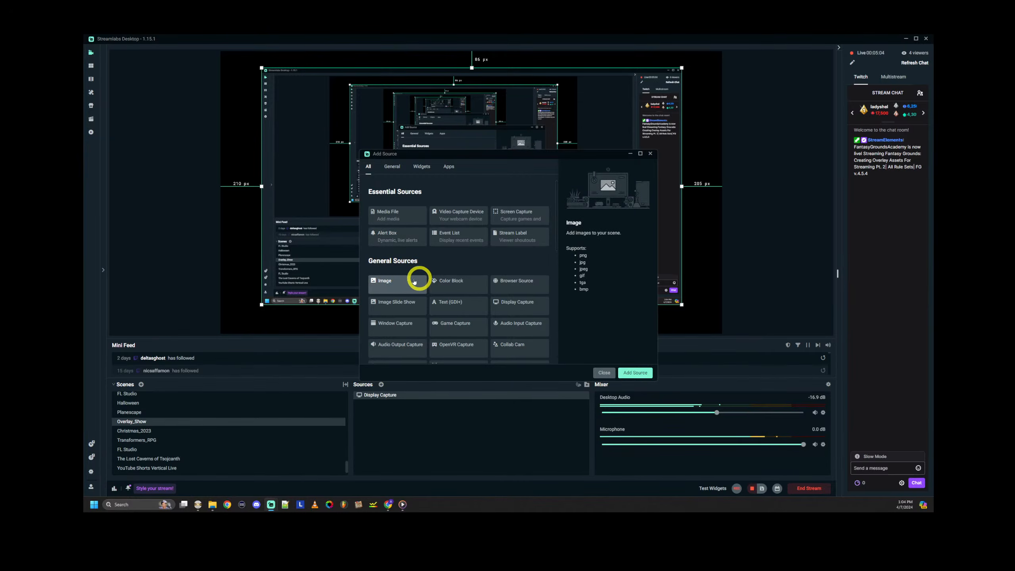
pyautogui.click(634, 372)
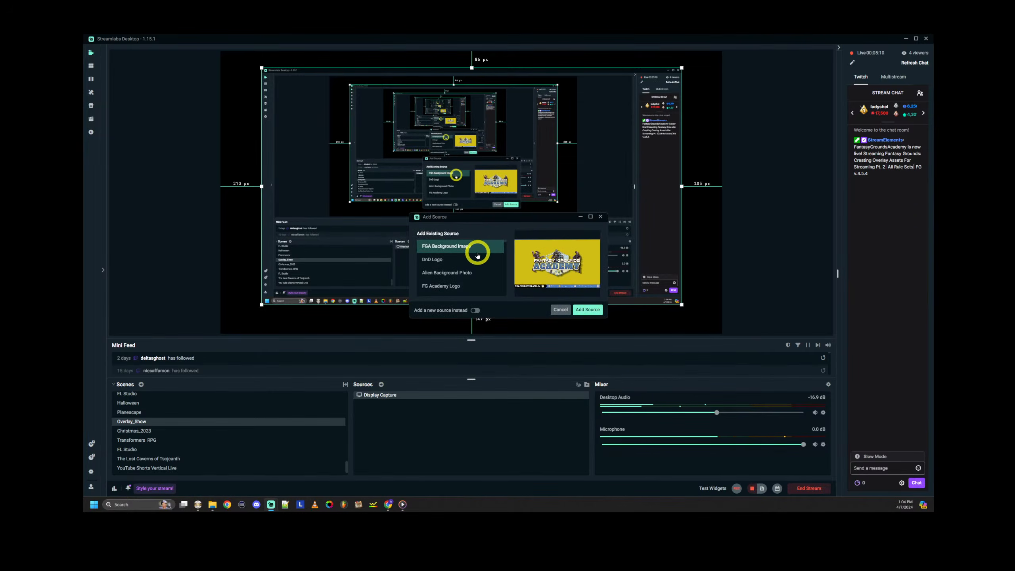
pyautogui.scroll(-3, 463, 260)
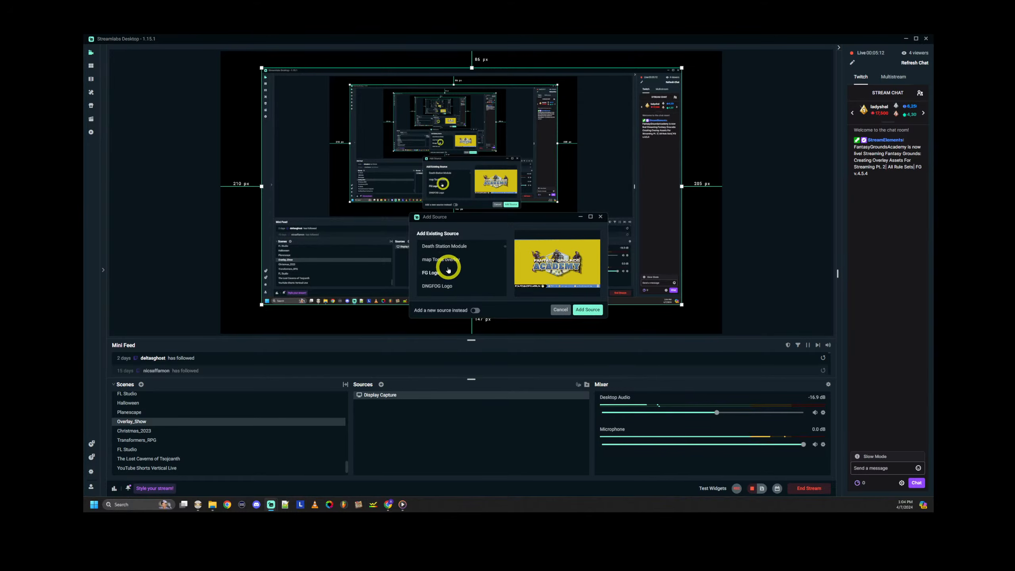
pyautogui.scroll(-2, 451, 289)
pyautogui.scroll(-4, 451, 289)
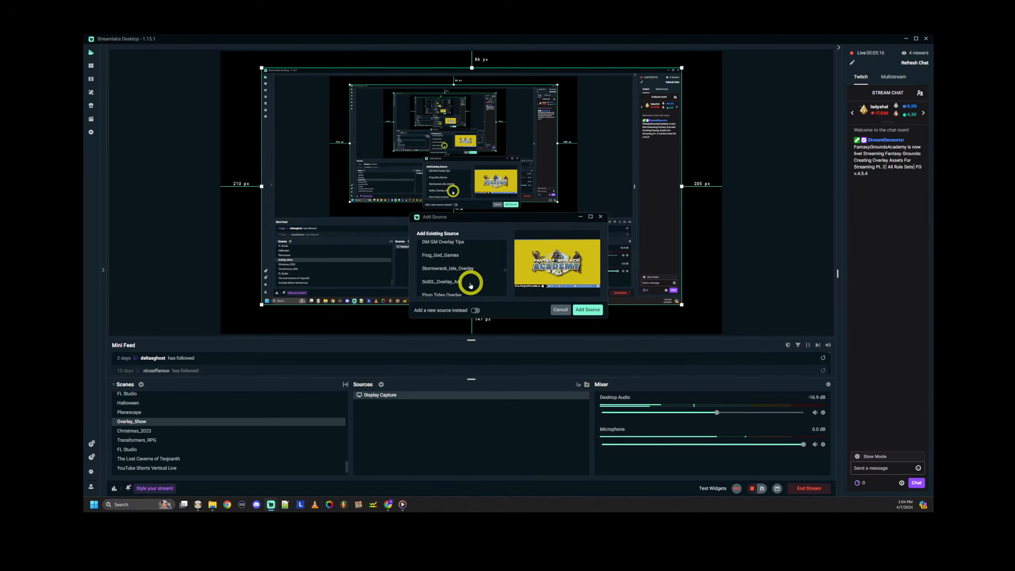
pyautogui.click(474, 311)
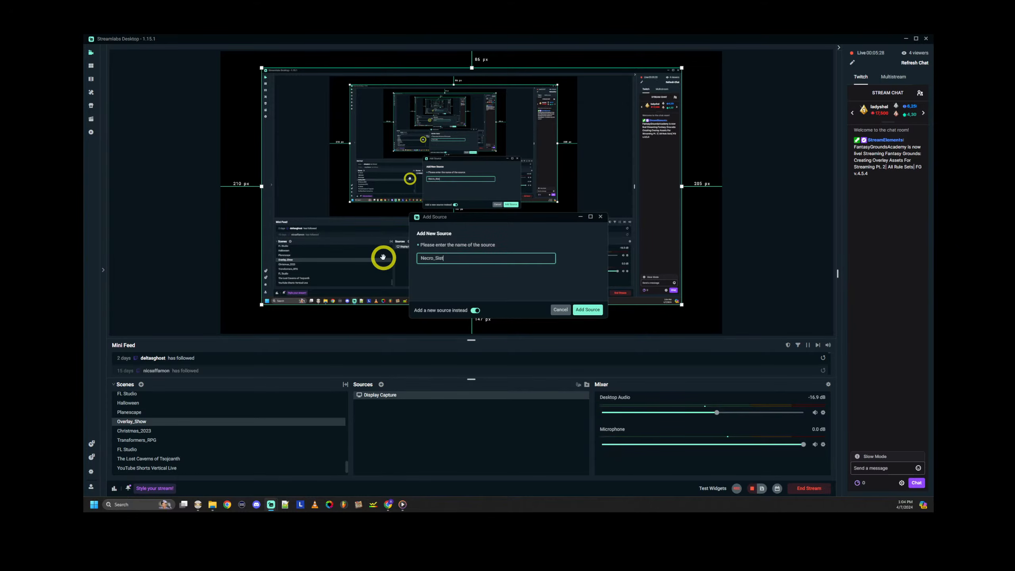
pyautogui.click(579, 310)
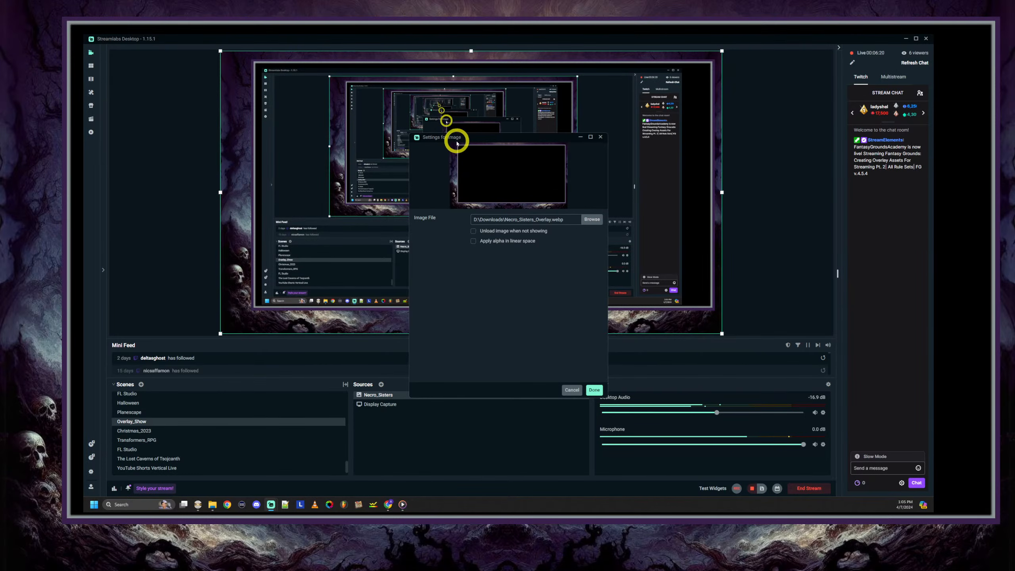
pyautogui.moveTo(493, 135); pyautogui.dragTo(675, 178)
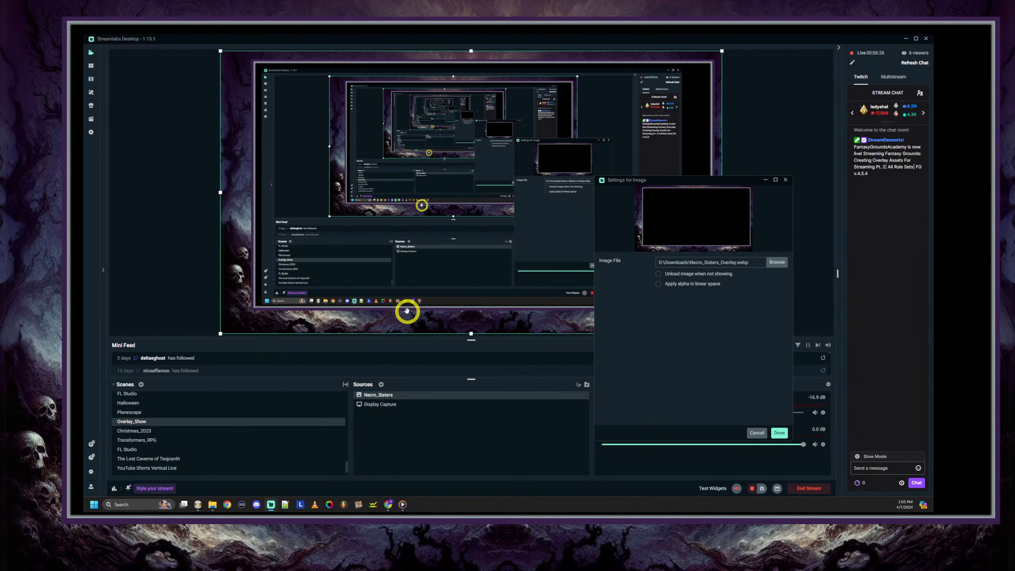
pyautogui.click(422, 394)
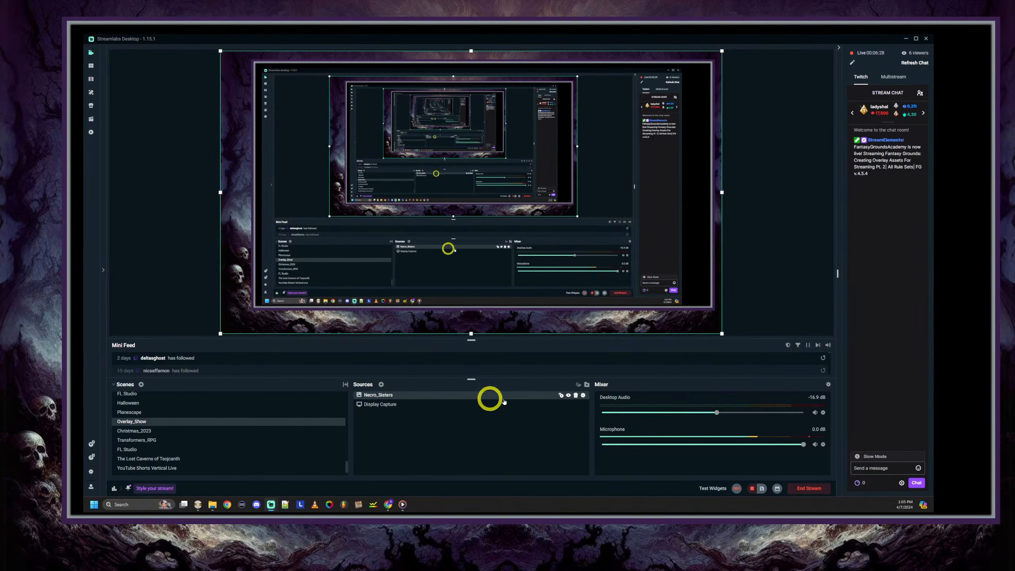
# Hide and reshow the Necro_Sisters overlay to compare the scene with and without it, and check its fit on the canvas
pyautogui.click(568, 396)
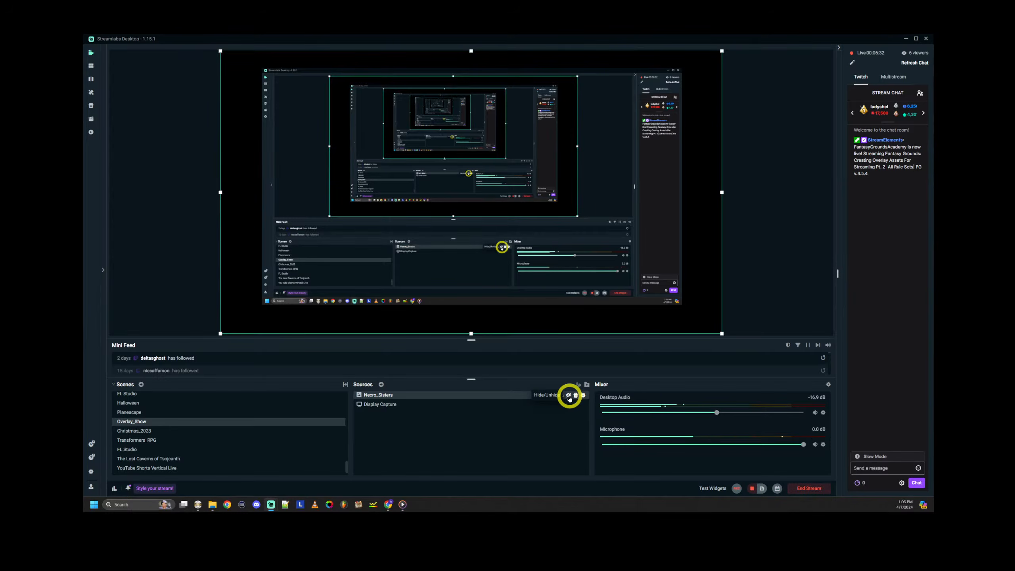
pyautogui.click(569, 396)
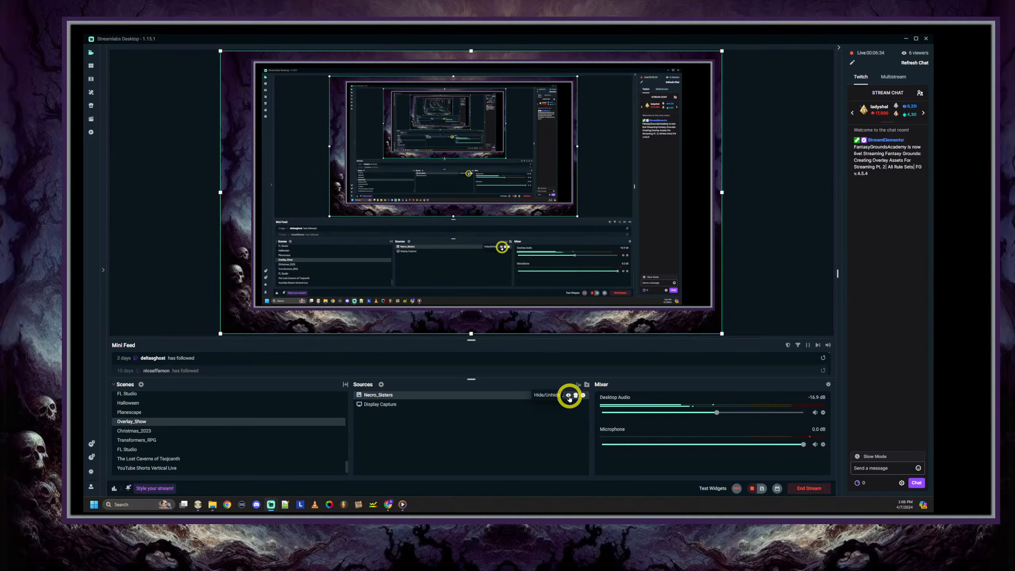
pyautogui.moveTo(547, 212)
pyautogui.mouseDown()
pyautogui.moveTo(568, 216)
pyautogui.moveTo(547, 216)
pyautogui.mouseUp()
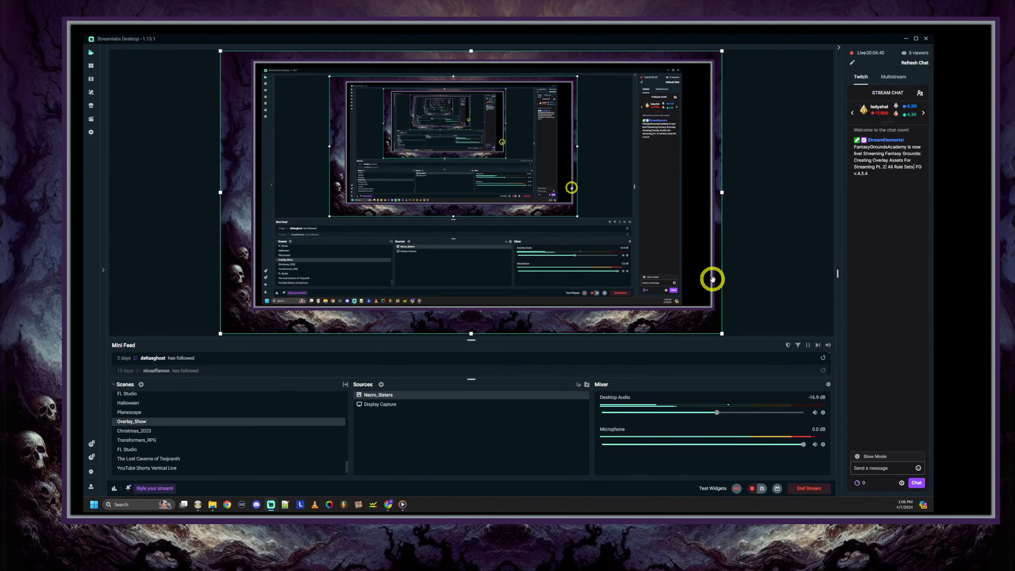
pyautogui.moveTo(720, 333); pyautogui.dragTo(722, 332)
pyautogui.click(753, 305)
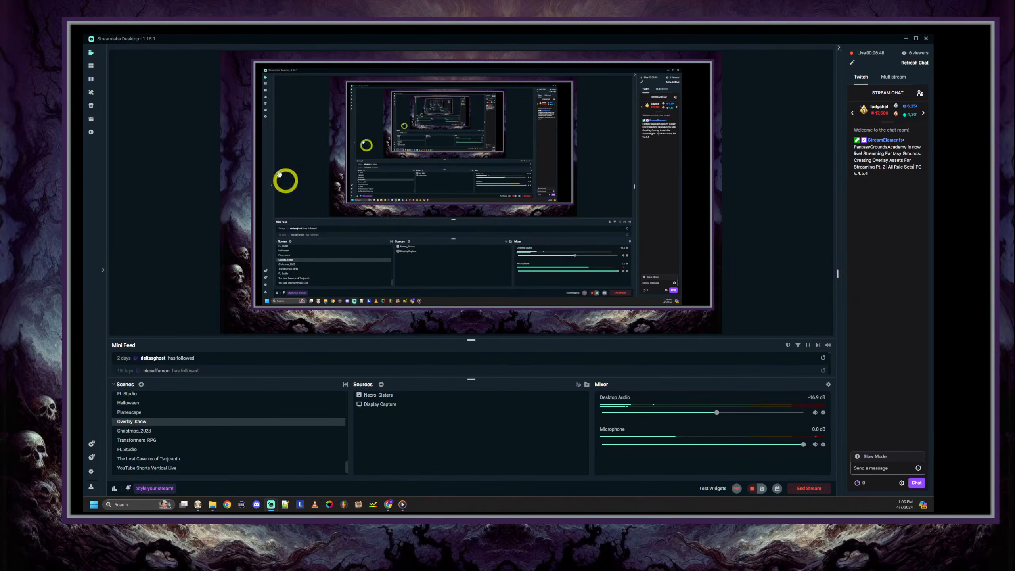
# Move Display Capture into the overlay frame's upper-left corner, about 167 px from the canvas's left and 67 px from its top edge
pyautogui.click(388, 399)
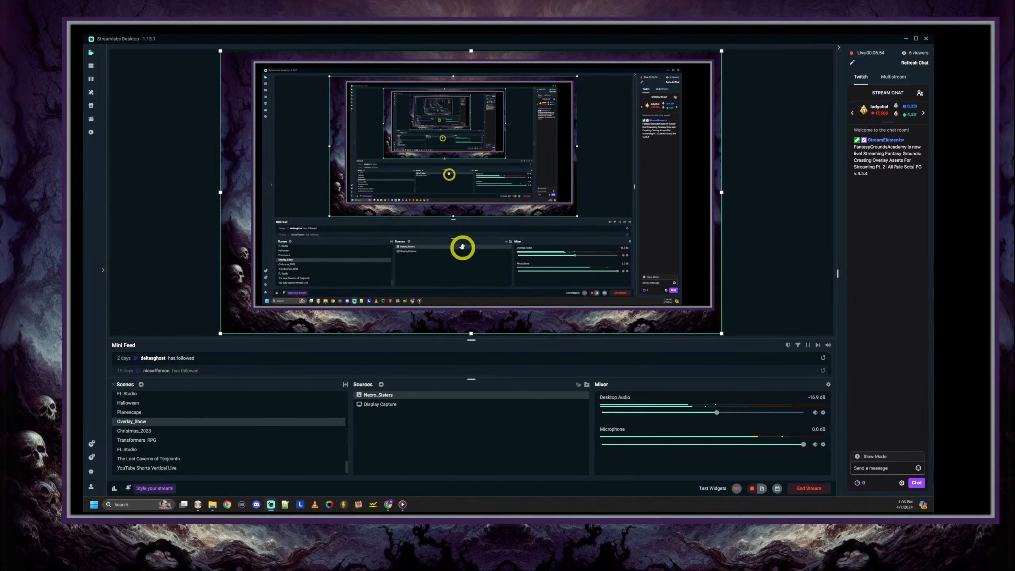
pyautogui.click(390, 403)
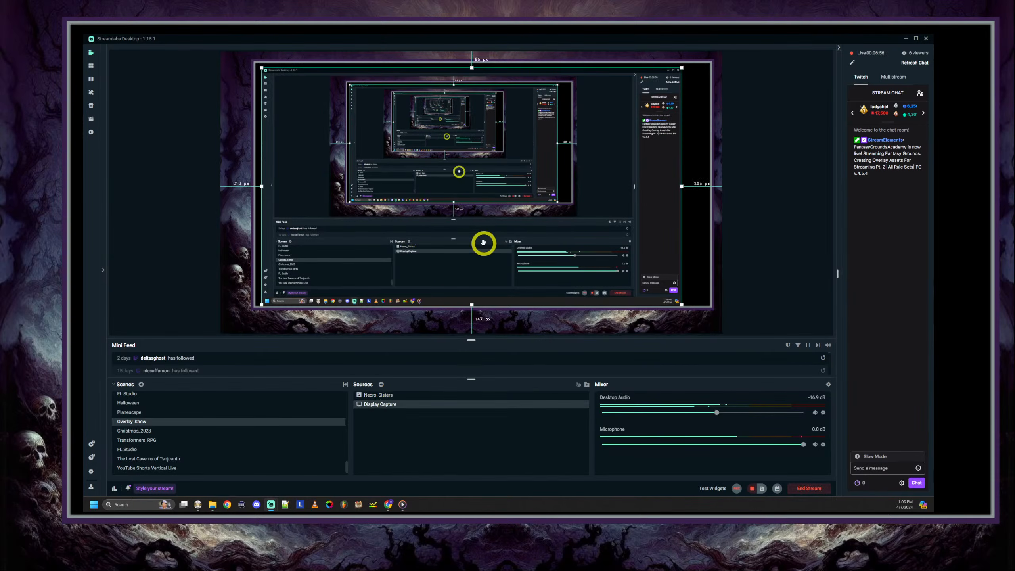
pyautogui.moveTo(482, 242); pyautogui.dragTo(443, 260)
pyautogui.moveTo(370, 285); pyautogui.dragTo(525, 251)
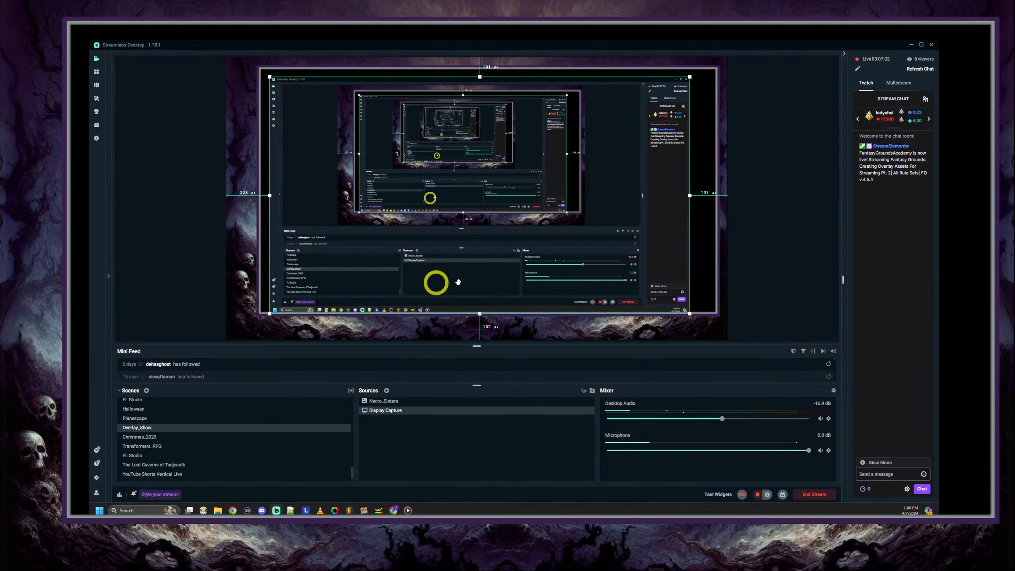
pyautogui.moveTo(448, 175); pyautogui.dragTo(414, 154)
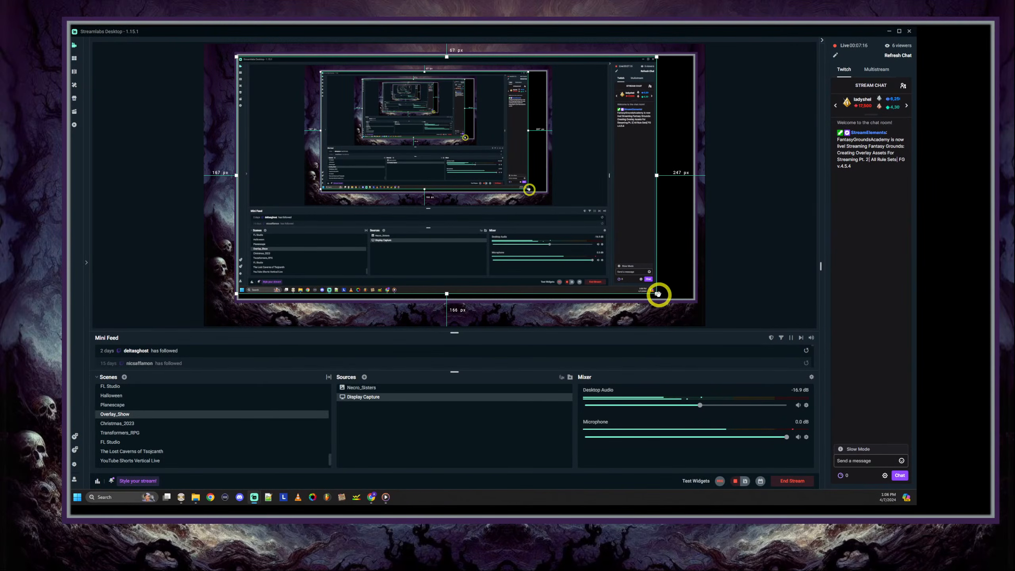
# Enlarge Display Capture to fill the overlay frame's opening and position it about 57 px from the canvas's top and 81 px from its bottom edge
pyautogui.moveTo(657, 294); pyautogui.dragTo(714, 319)
pyautogui.moveTo(658, 281); pyautogui.dragTo(666, 281)
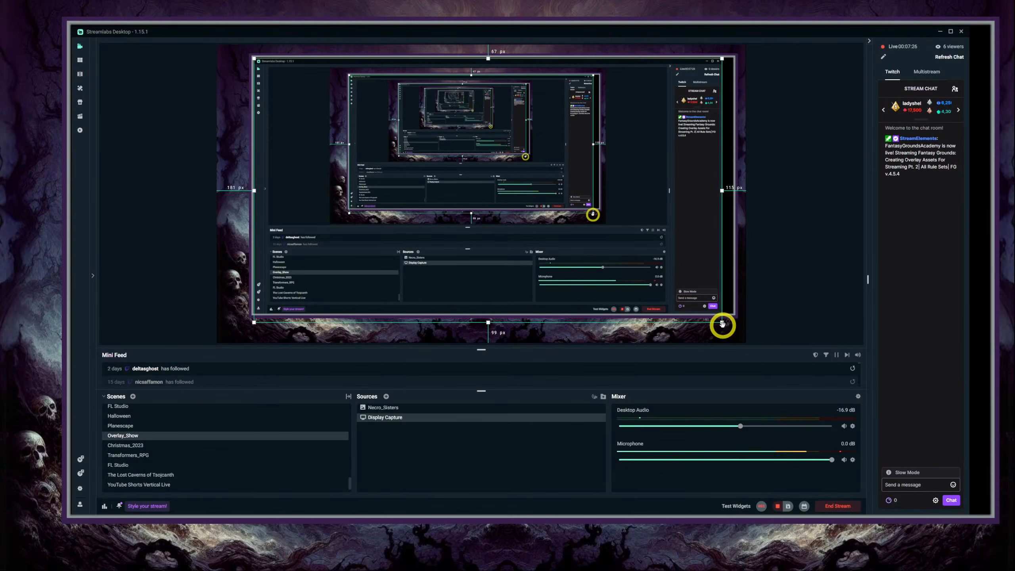
pyautogui.moveTo(722, 321); pyautogui.dragTo(745, 332)
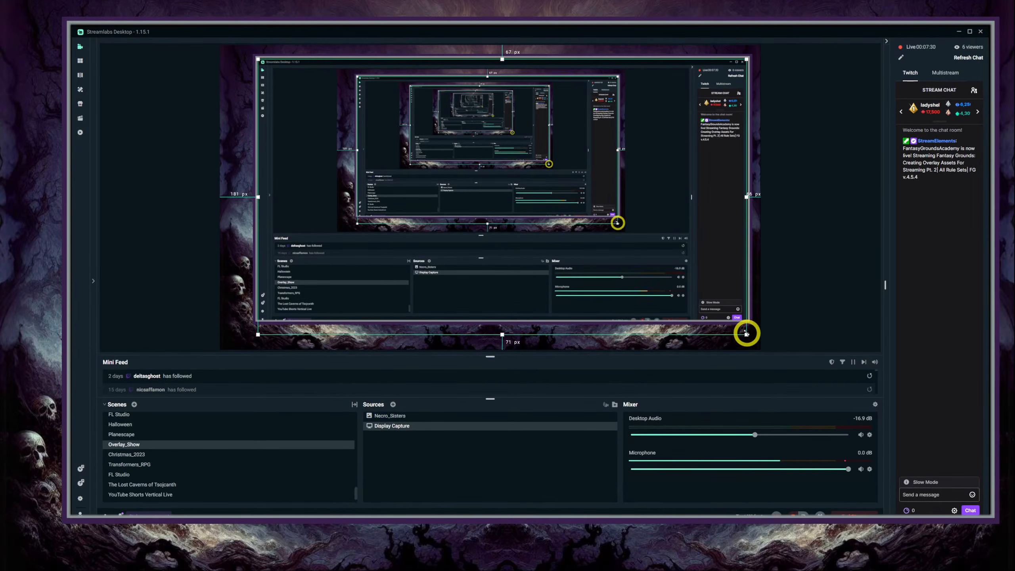
pyautogui.moveTo(561, 283); pyautogui.dragTo(559, 277)
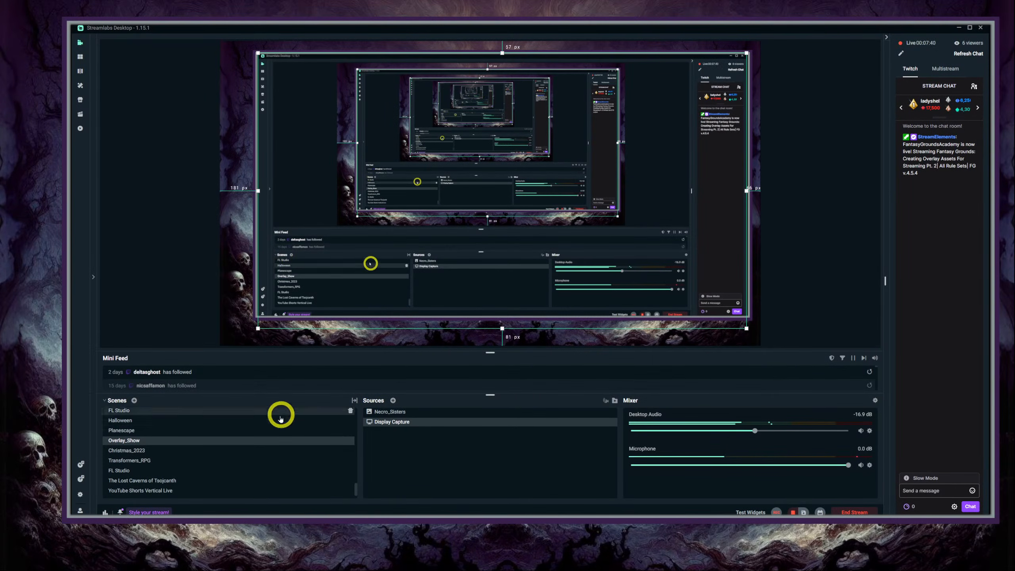
# Switch between Fantasy Grounds and Streamlabs Desktop to examine how the Fantasy Grounds table fits inside the overlay frame
pyautogui.click(193, 528)
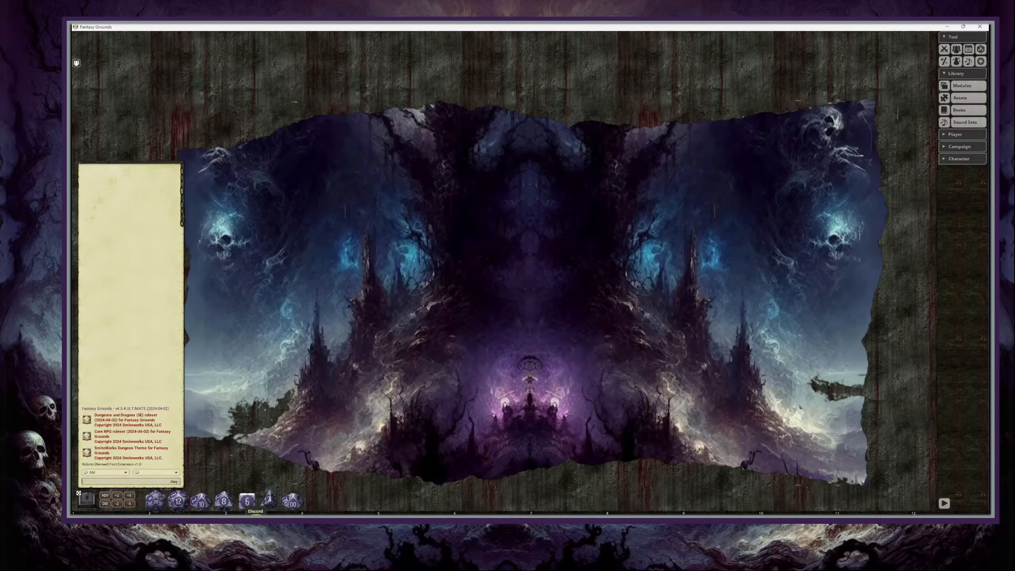
pyautogui.moveTo(195, 527)
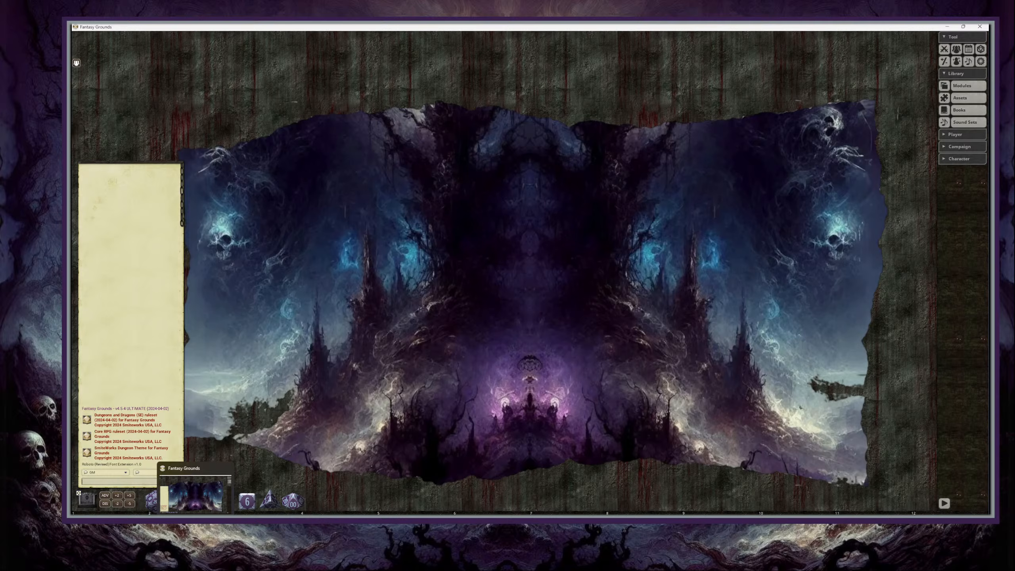
pyautogui.moveTo(274, 527)
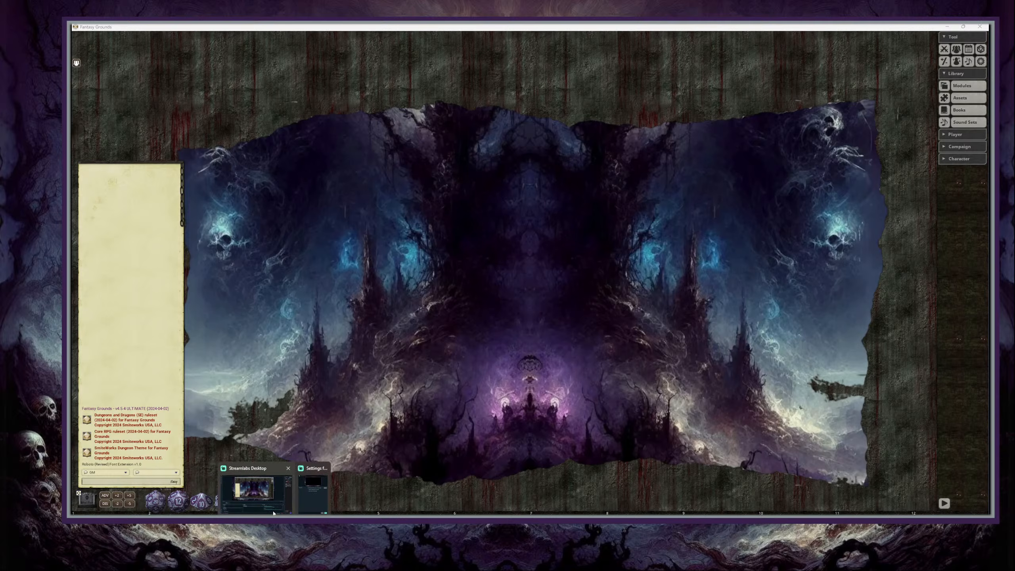
pyautogui.click(256, 492)
pyautogui.click(262, 499)
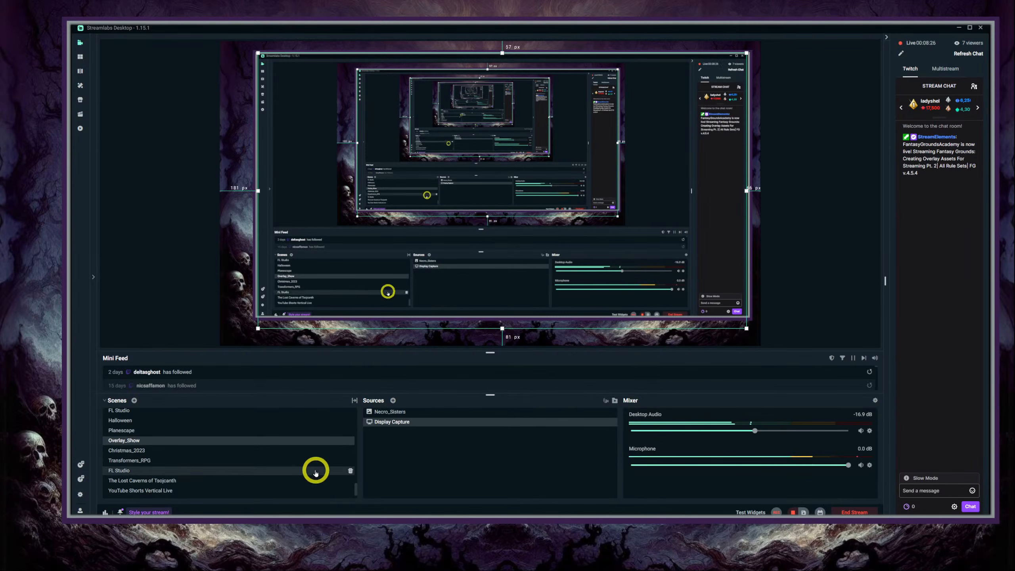
pyautogui.click(195, 528)
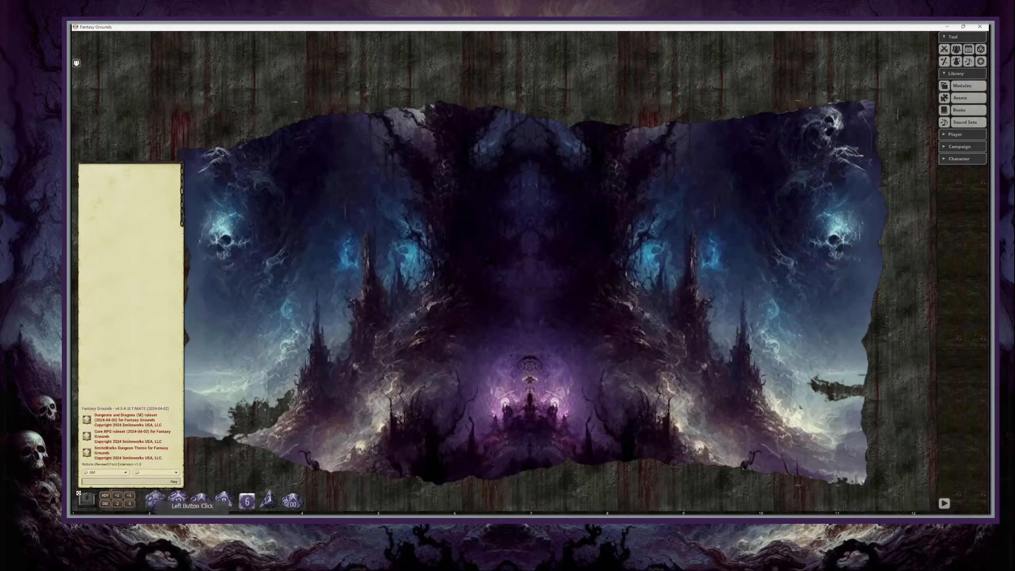
pyautogui.moveTo(276, 527)
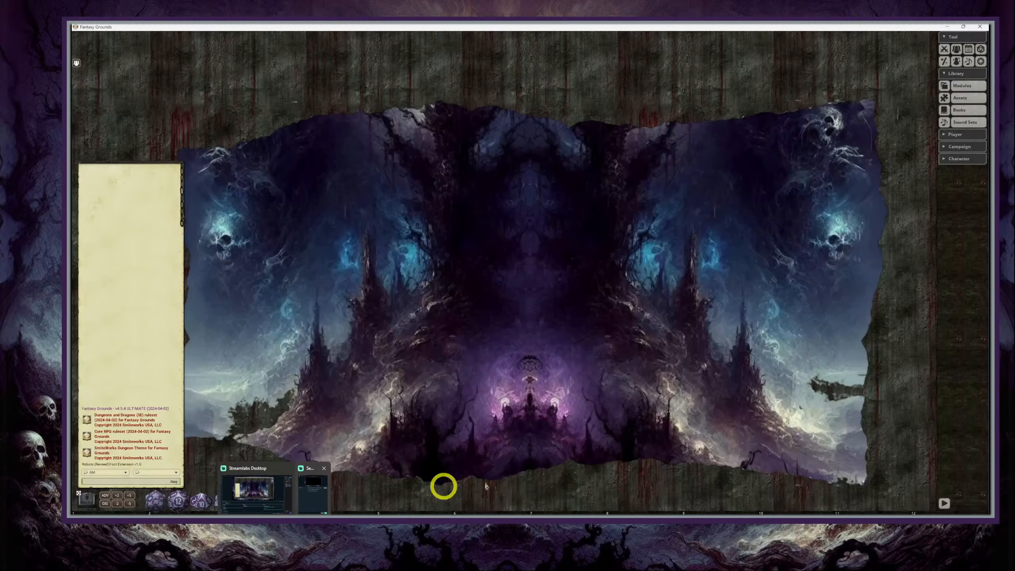
pyautogui.click(274, 525)
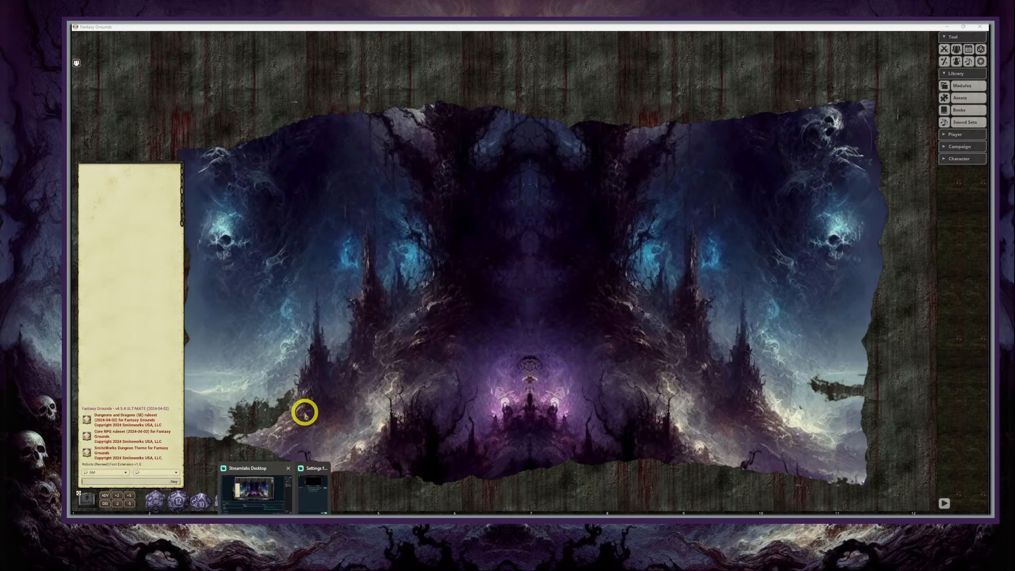
pyautogui.moveTo(306, 489)
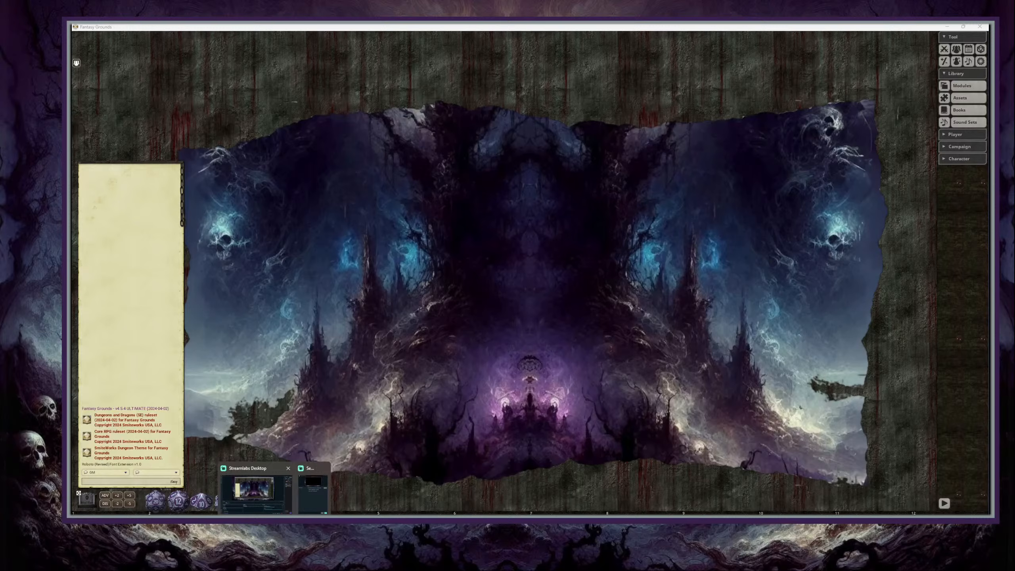
pyautogui.click(371, 331)
pyautogui.click(209, 527)
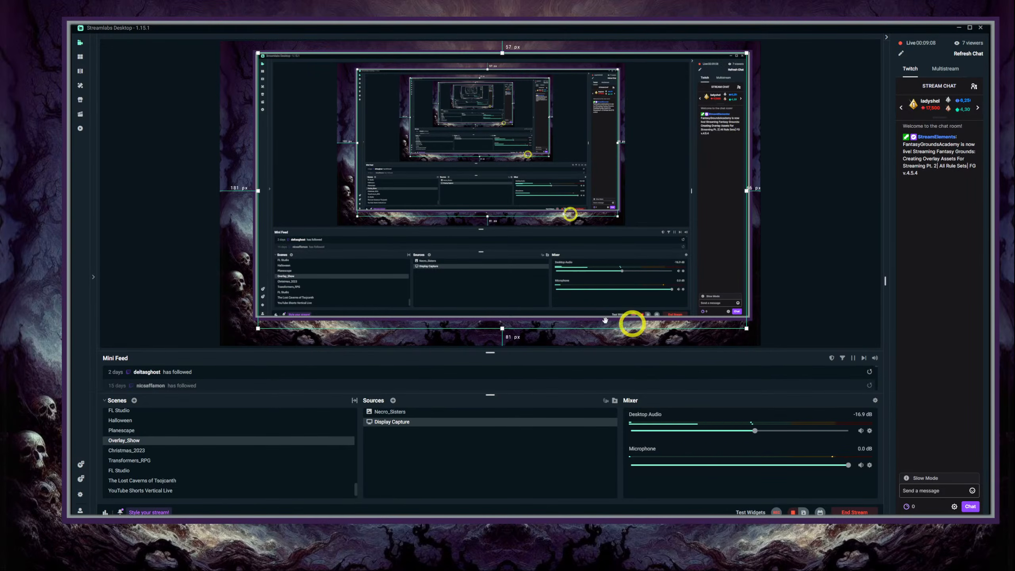
# Switch to Chrome and examine the complete Necro Sisters overlay image, from its upper emblem to the title and character portraits
pyautogui.click(342, 348)
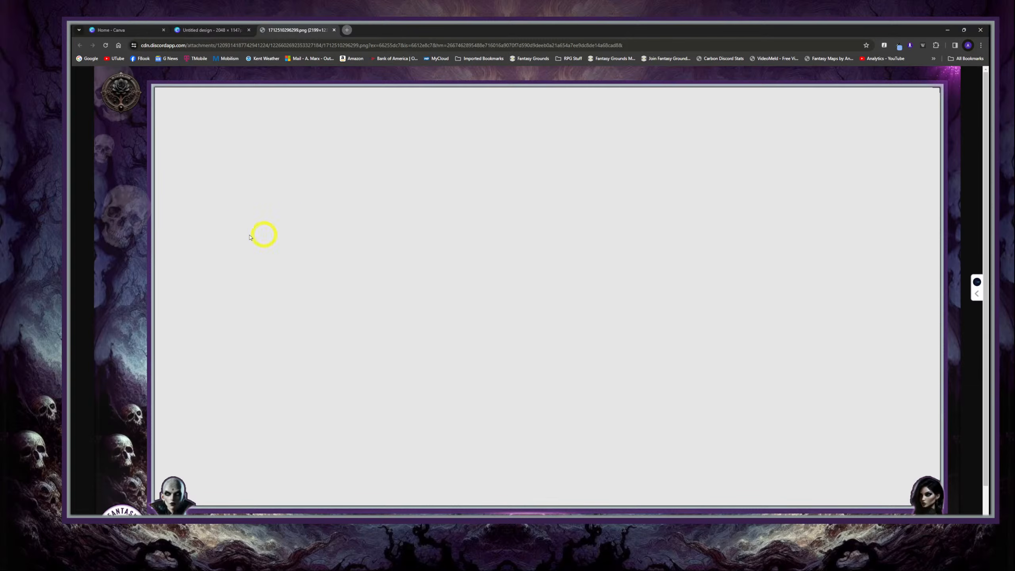
pyautogui.scroll(-1, 386, 303)
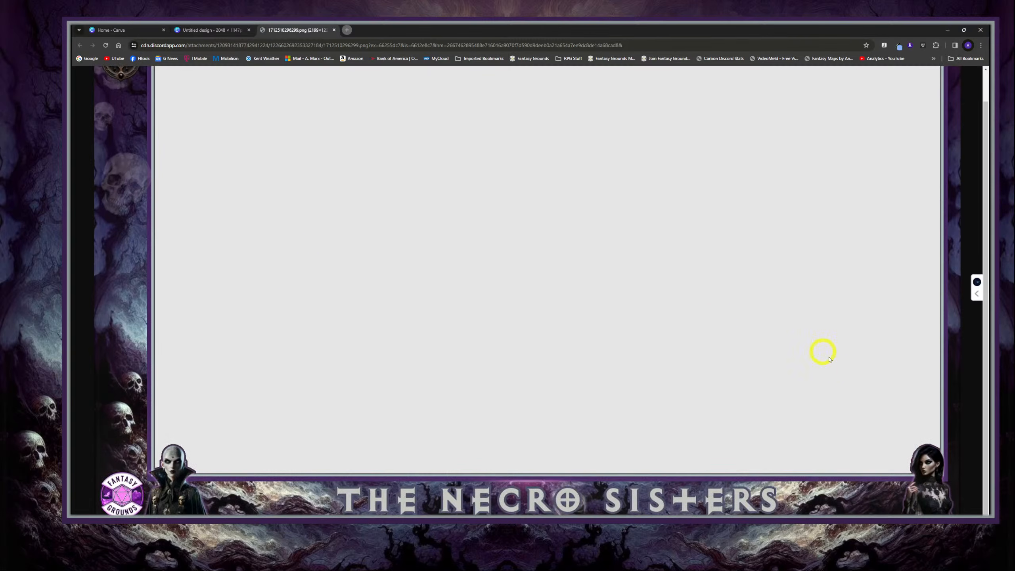
pyautogui.scroll(1, 812, 223)
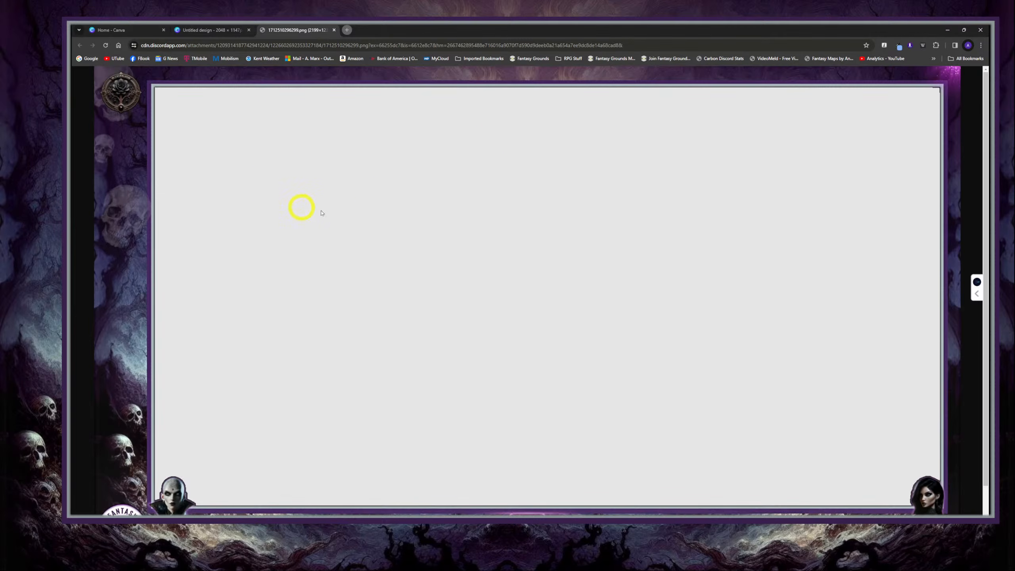
# Save the overlay image to the Downloads folder as a PNG named Necro_Sisters_Labeled_OVRLY
pyautogui.rightClick(272, 84)
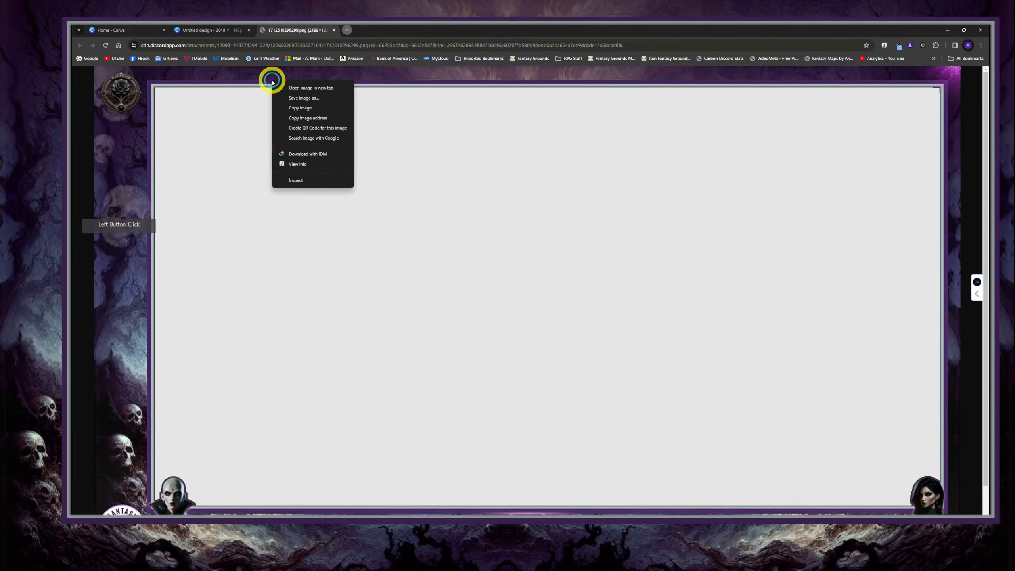
pyautogui.click(324, 97)
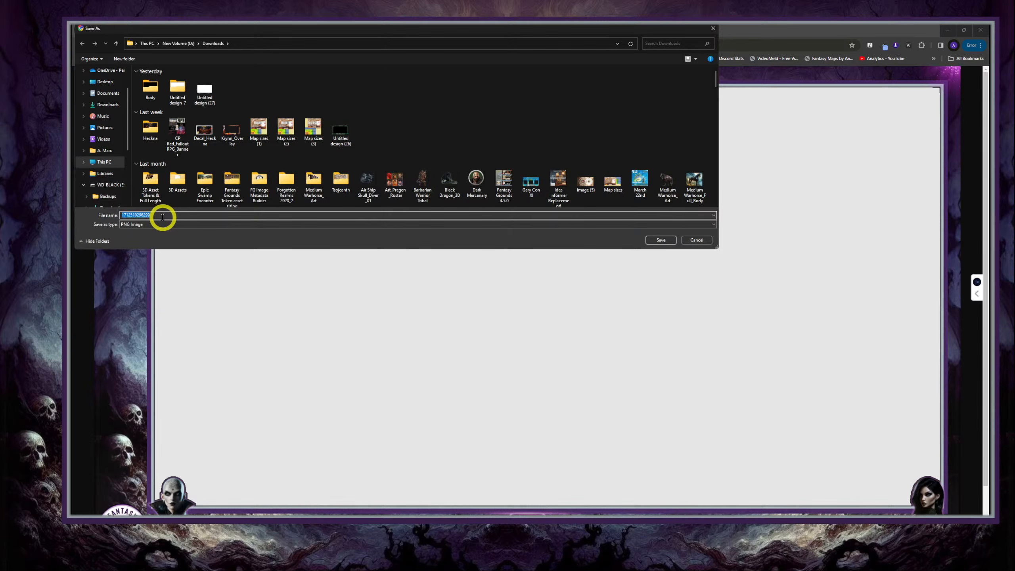
pyautogui.moveTo(168, 216); pyautogui.dragTo(109, 220)
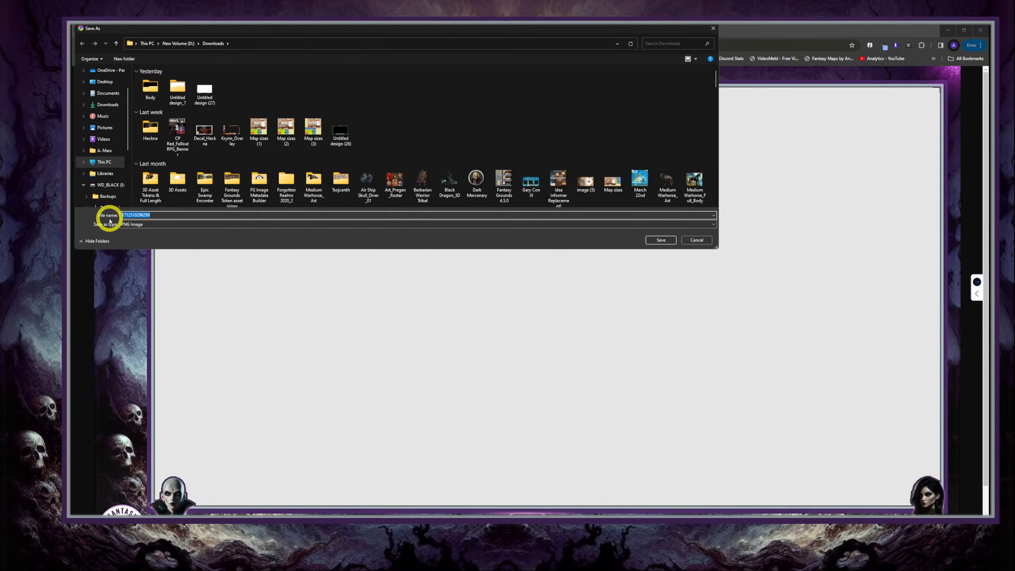
pyautogui.write('Nectro_Sisters_Labeled_Overly')
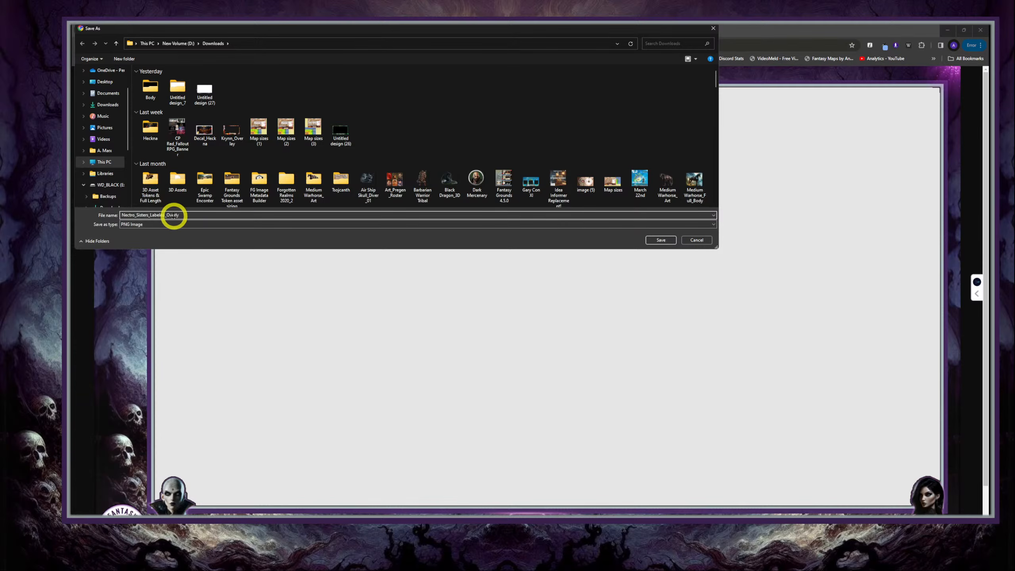
pyautogui.click(174, 215)
pyautogui.press('BackSpace')
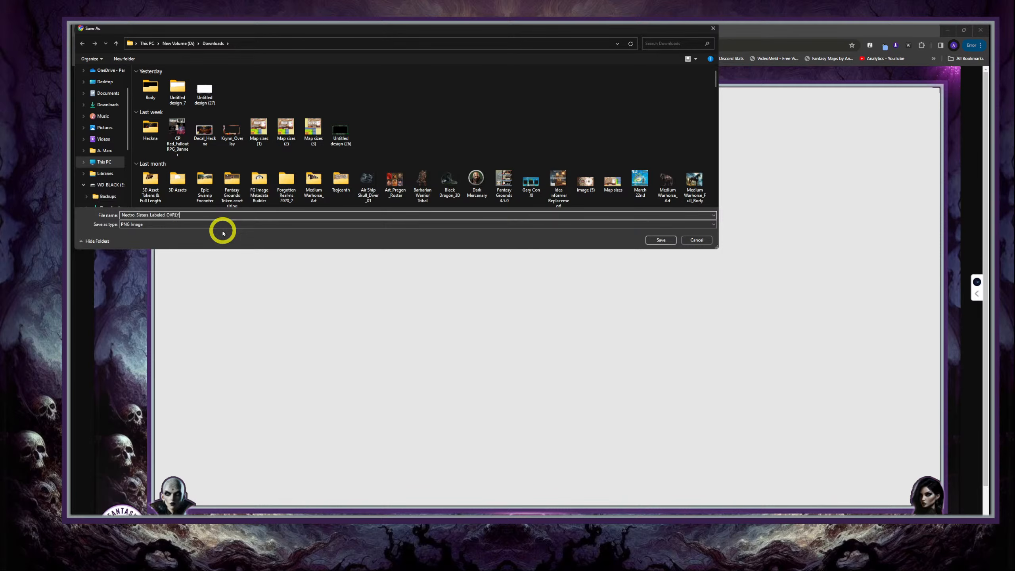
pyautogui.click(191, 217)
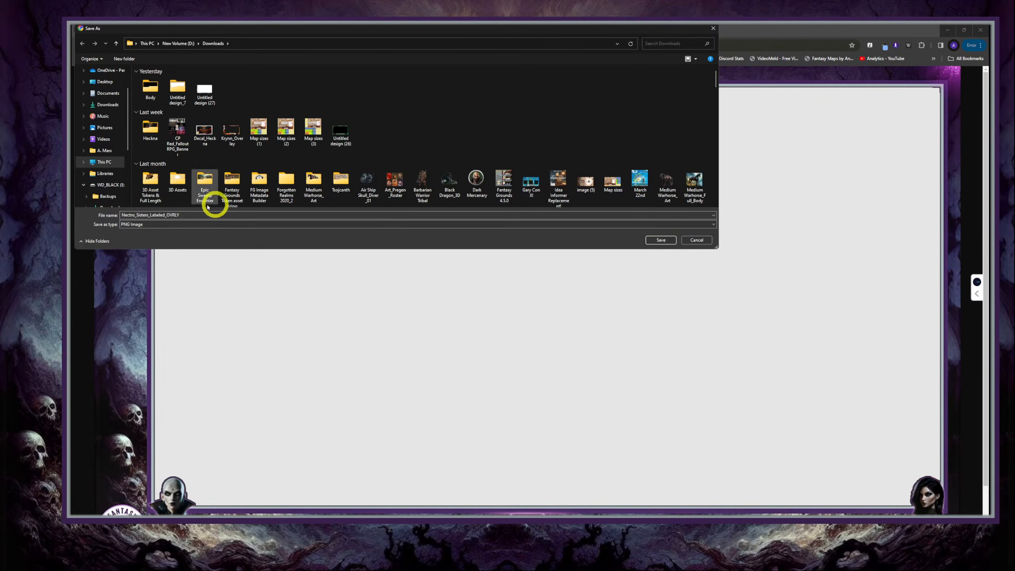
pyautogui.doubleClick(129, 216)
pyautogui.click(130, 215)
pyautogui.click(170, 218)
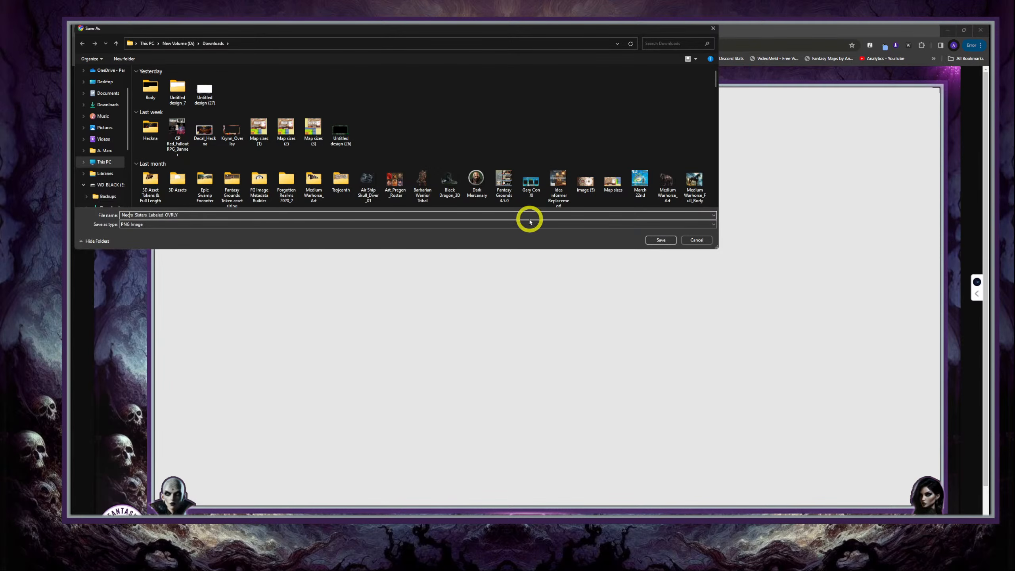
pyautogui.click(661, 240)
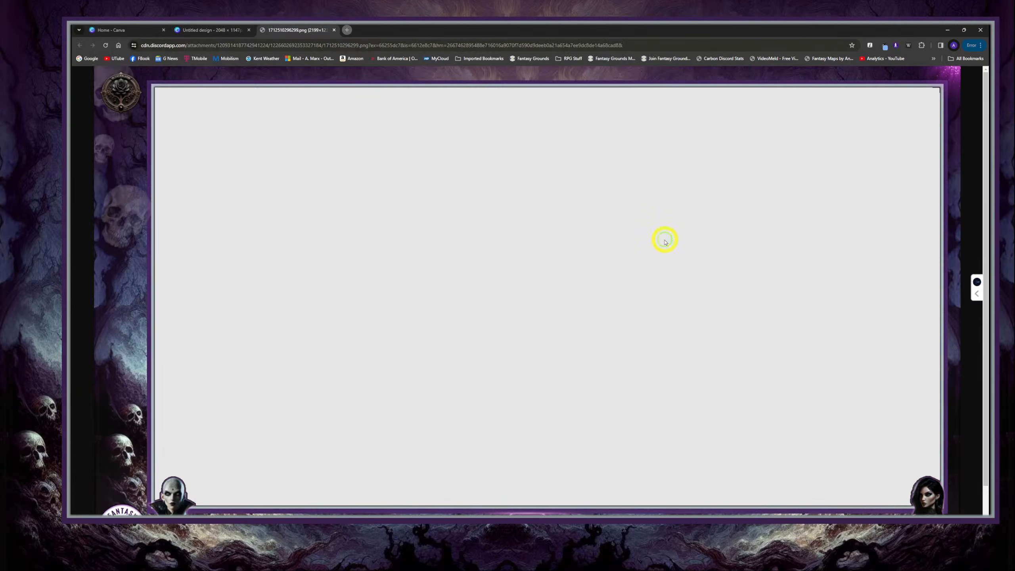
# Close the overlay image page, switch to Streamlabs Desktop's image settings and set the Image File to D:\Downloads\Necro_Sisters_Labeled_OVRLY.png
pyautogui.click(334, 30)
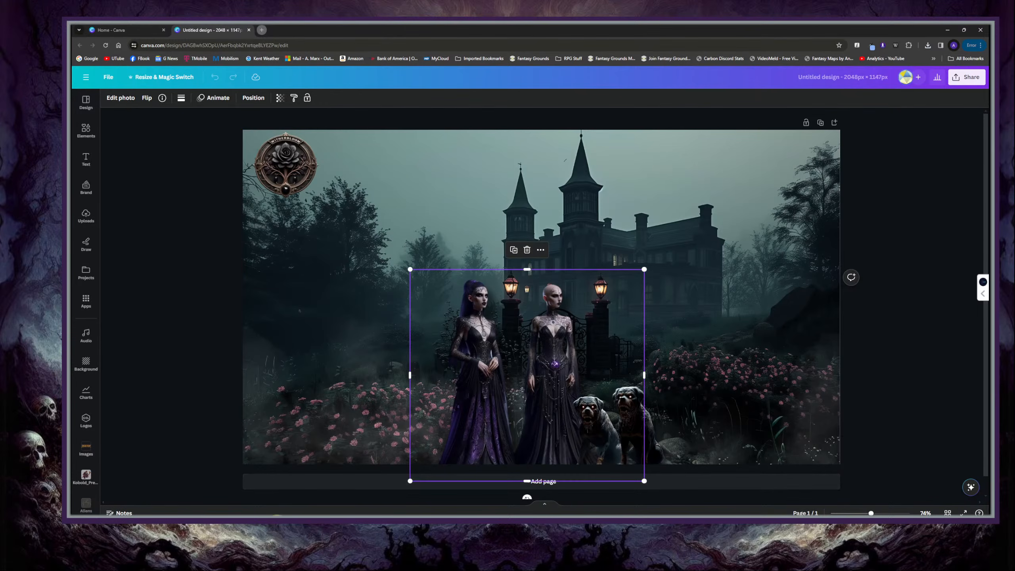
pyautogui.click(274, 521)
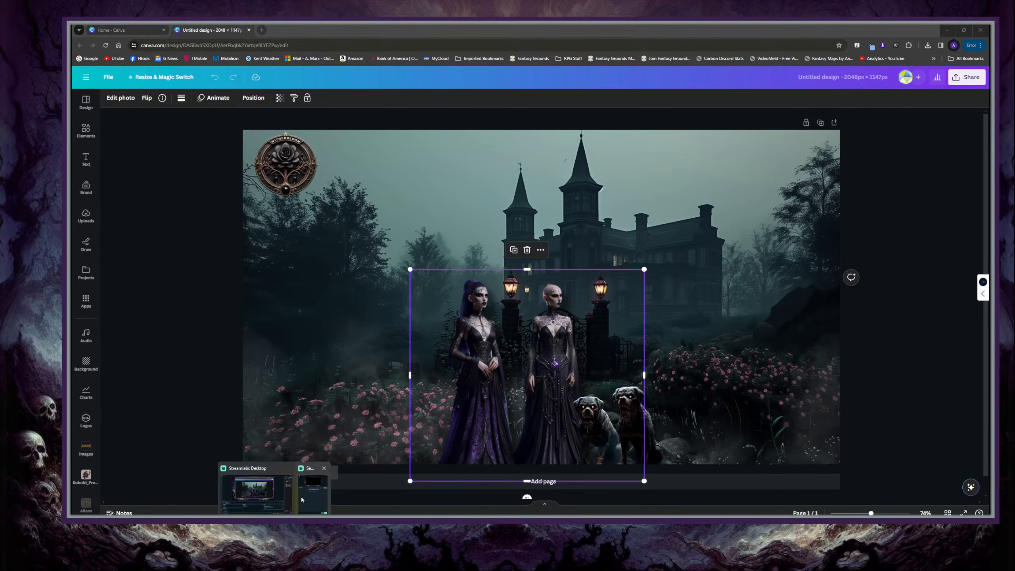
pyautogui.click(313, 488)
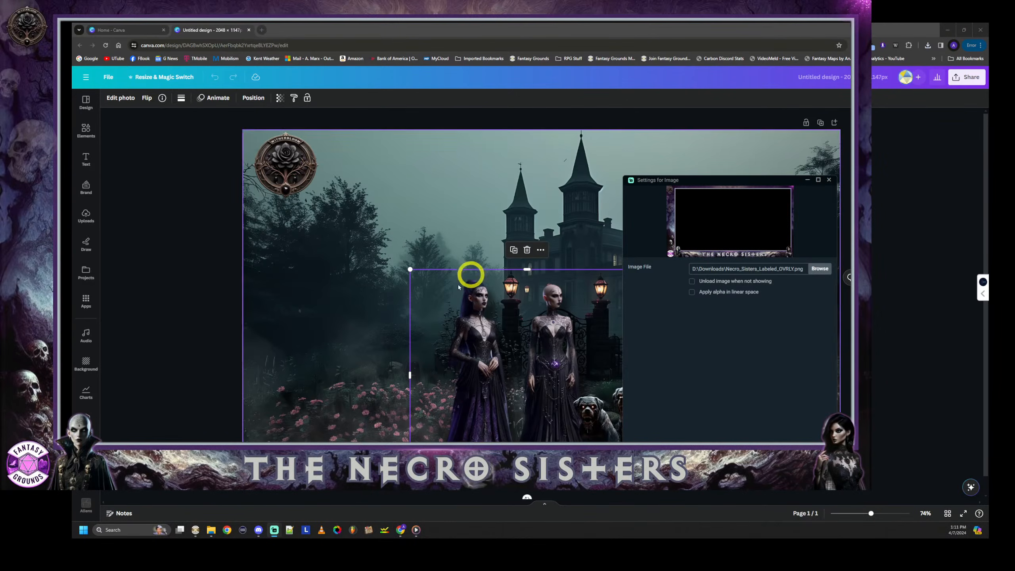
# Enlarge the Necro_Sisters source in the Overlay_Show preview until it fills the whole canvas
pyautogui.click(273, 529)
pyautogui.click(254, 490)
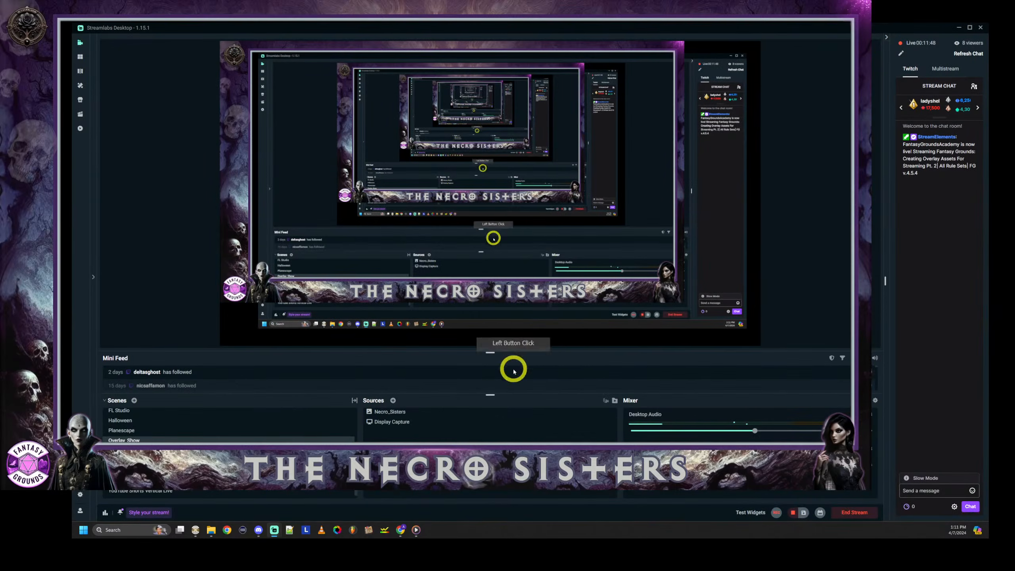
pyautogui.click(612, 230)
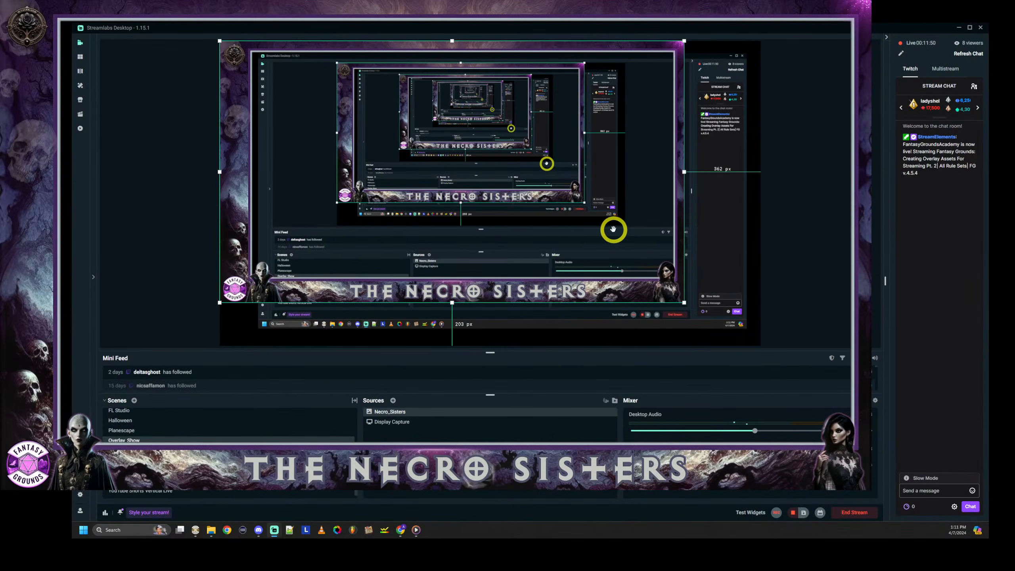
pyautogui.moveTo(684, 302); pyautogui.dragTo(759, 345)
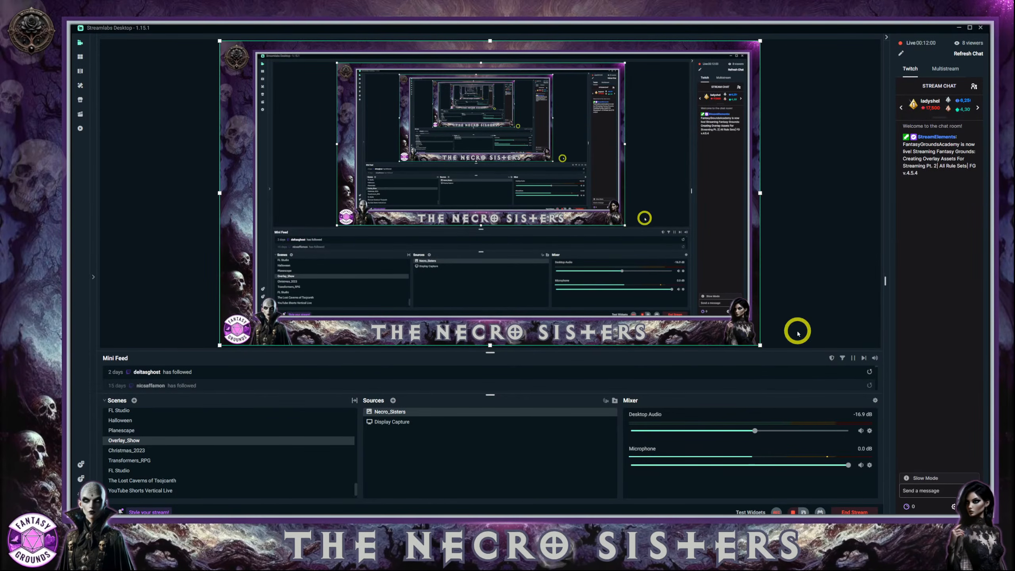
pyautogui.click(214, 262)
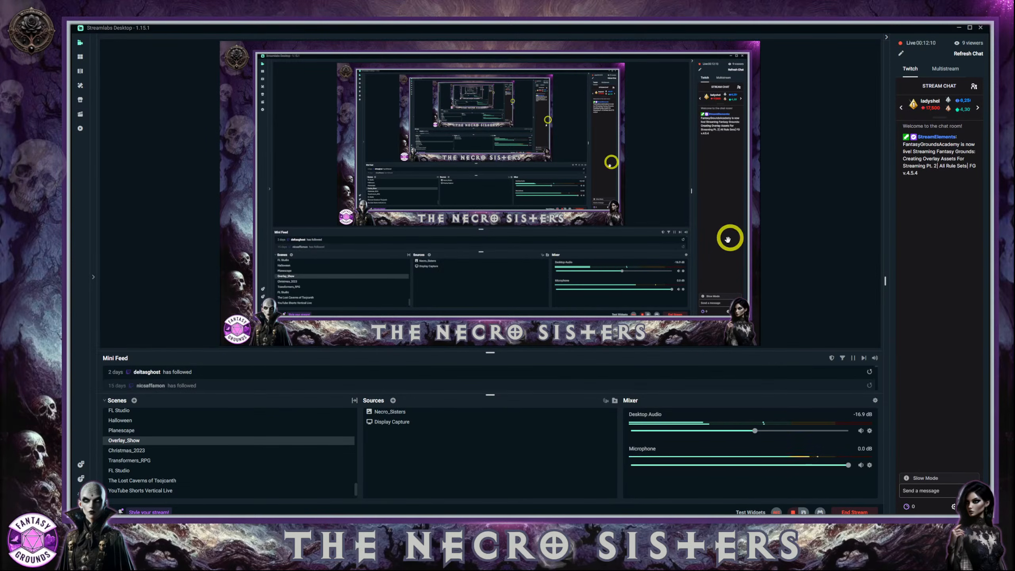
# Reposition Display Capture inside the Necro_Sisters frame, about 179 px from the canvas's left and 35 px from its top edge
pyautogui.click(421, 230)
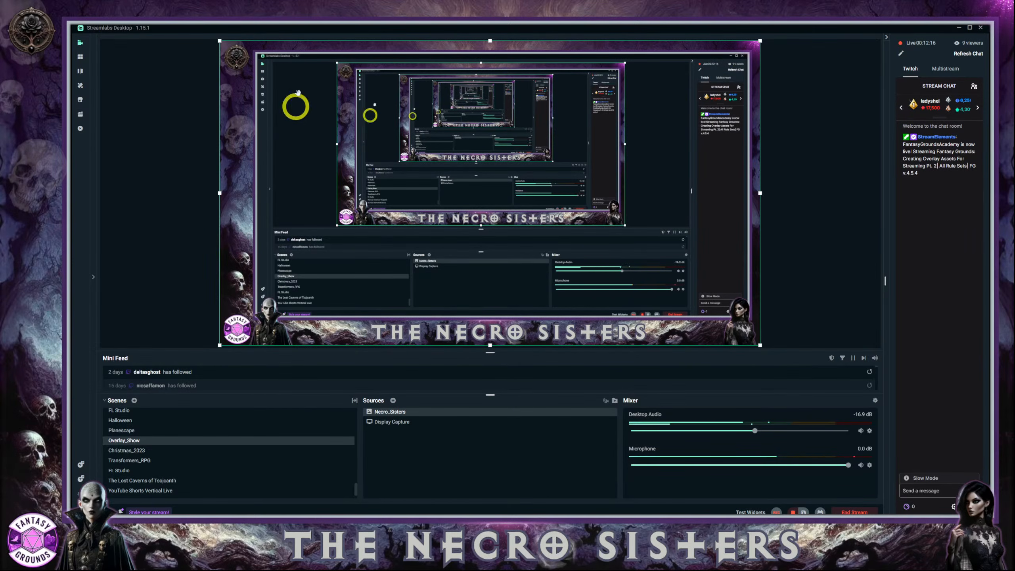
pyautogui.click(398, 423)
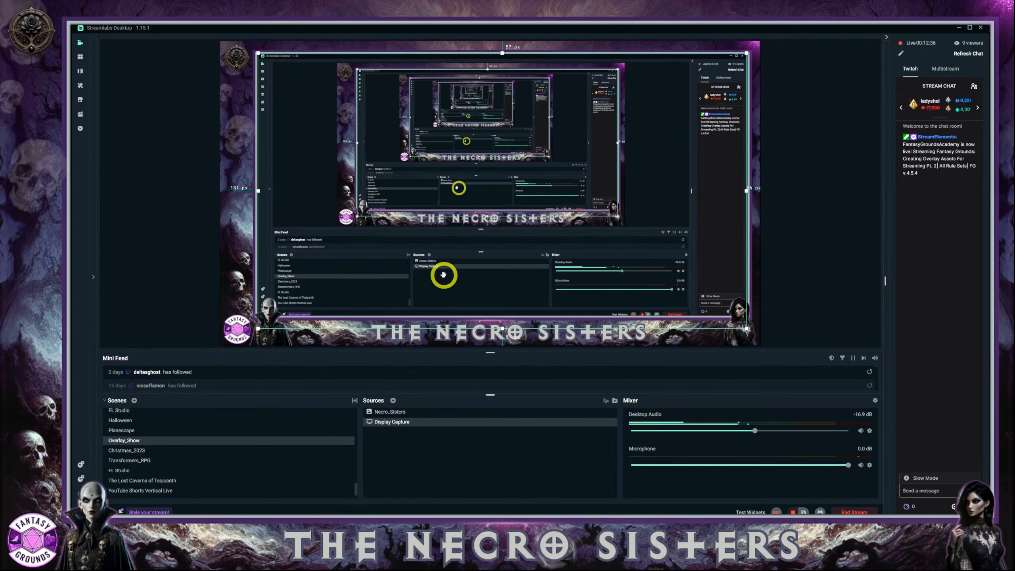
pyautogui.click(406, 412)
pyautogui.moveTo(459, 255); pyautogui.dragTo(422, 237)
pyautogui.click(389, 422)
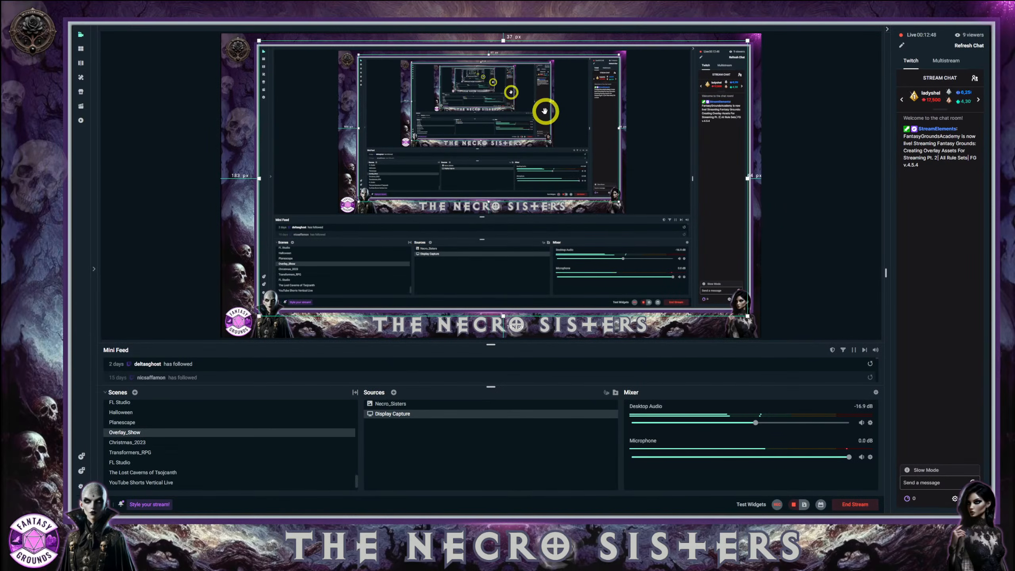
pyautogui.moveTo(460, 175); pyautogui.dragTo(458, 174)
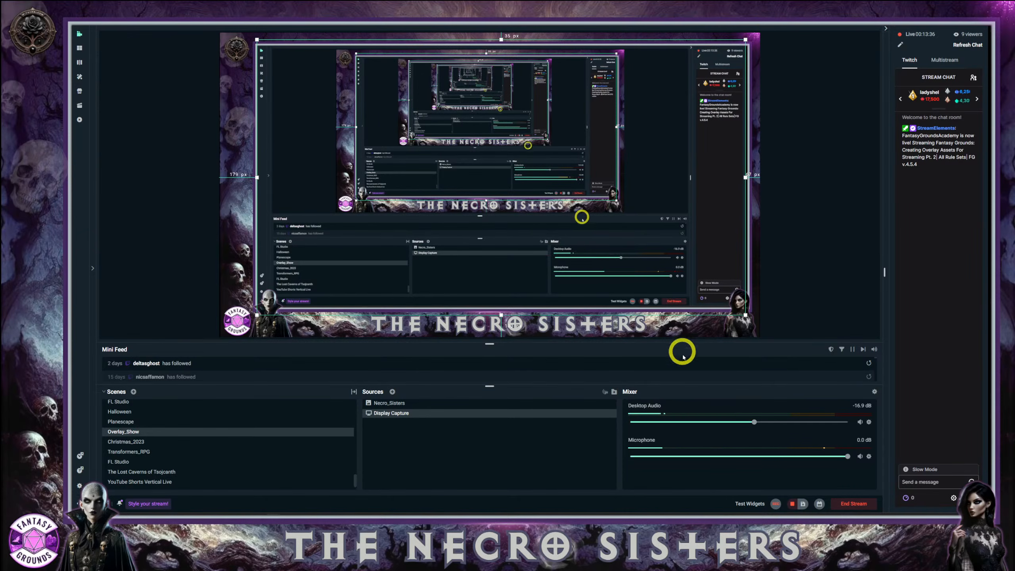
# Check the background music in the media player, return to Streamlabs Desktop and lower Desktop Audio to -24.5 dB
pyautogui.click(415, 514)
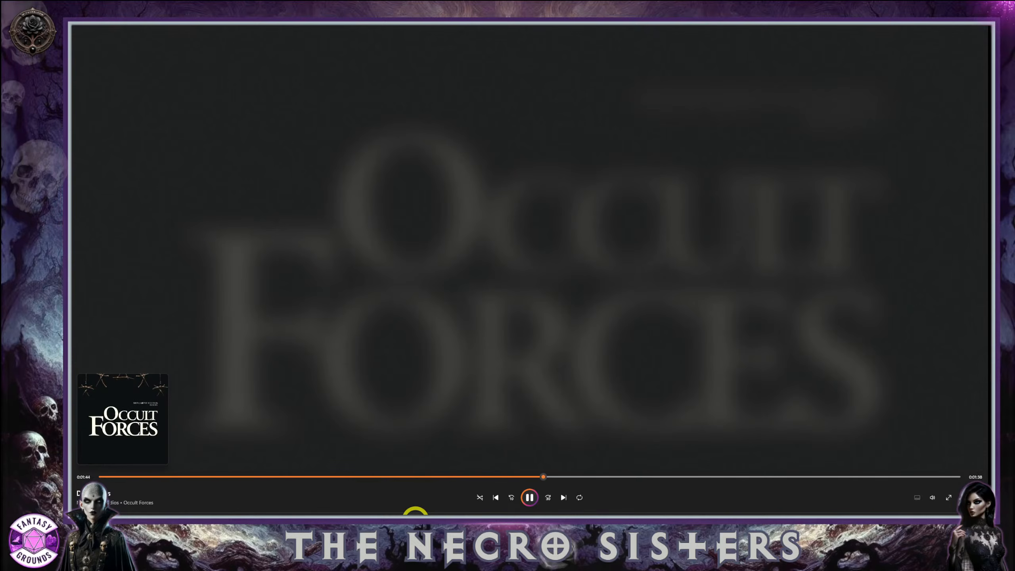
pyautogui.click(416, 519)
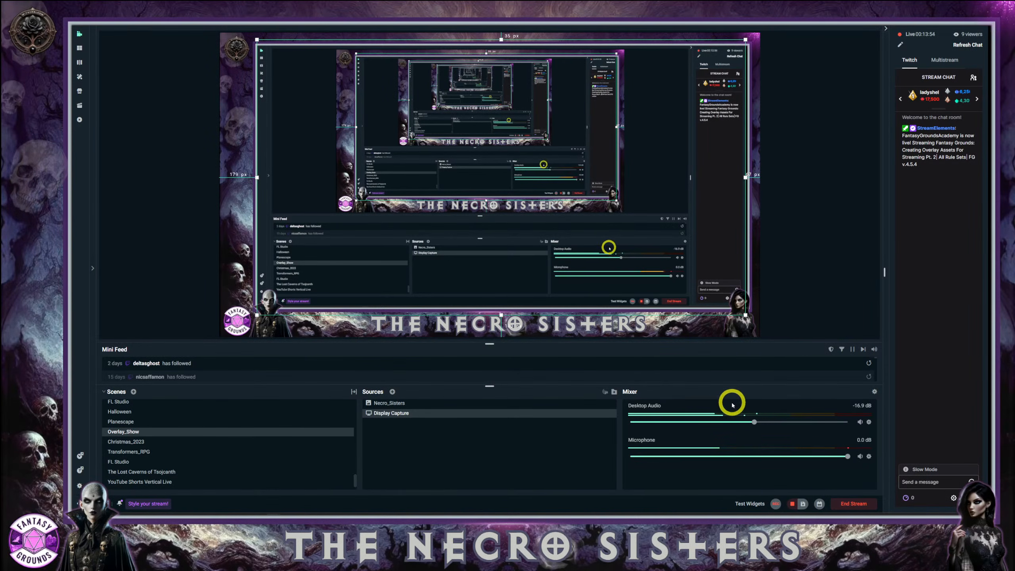
pyautogui.moveTo(754, 422)
pyautogui.mouseDown()
pyautogui.moveTo(693, 421)
pyautogui.moveTo(741, 424)
pyautogui.mouseUp()
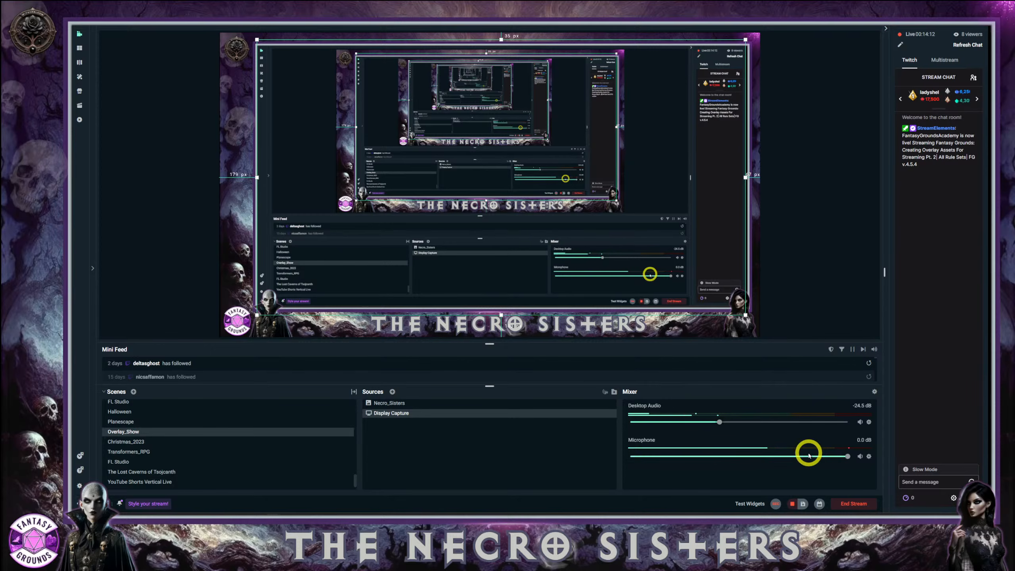
# Open the Microphone filters and examine the Noise Suppression, Noise Gate and Leveler settings
pyautogui.click(869, 457)
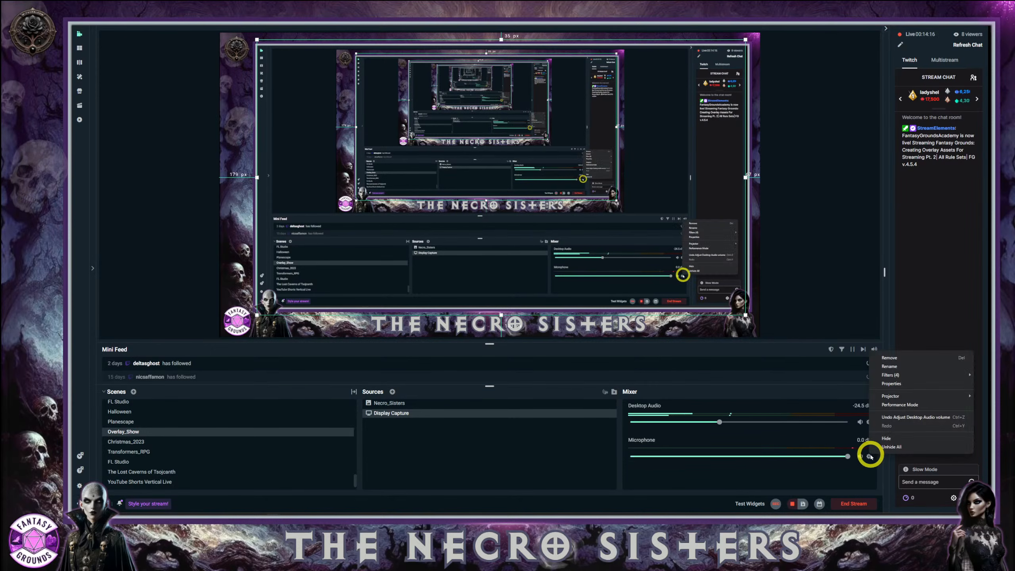
pyautogui.moveTo(904, 376)
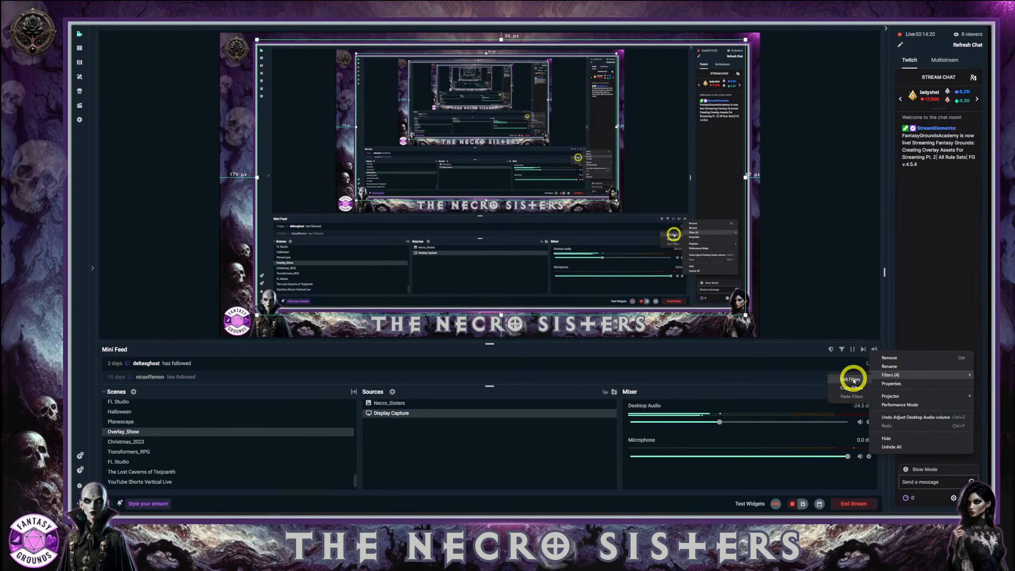
pyautogui.click(851, 378)
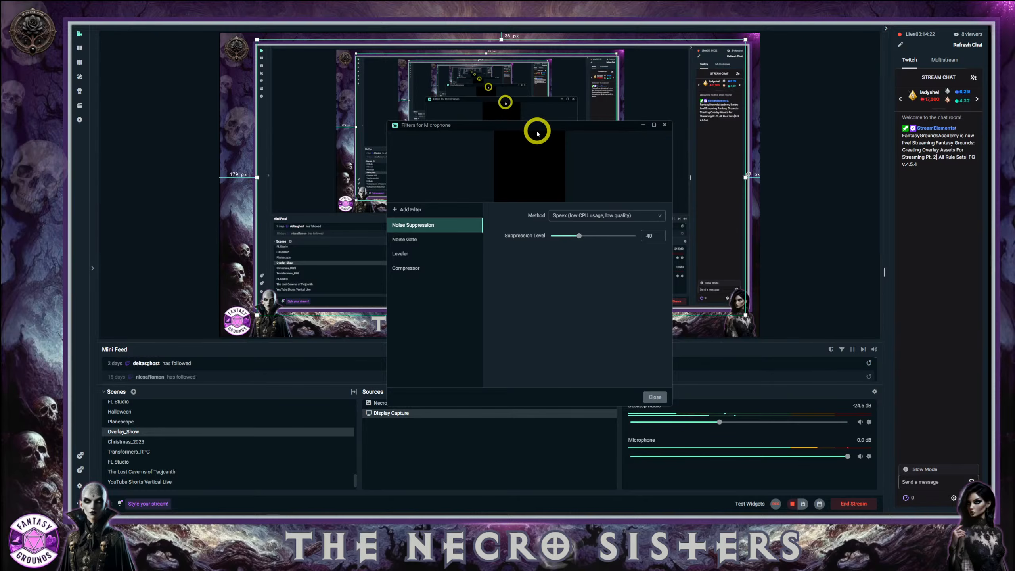
pyautogui.moveTo(537, 128); pyautogui.dragTo(362, 123)
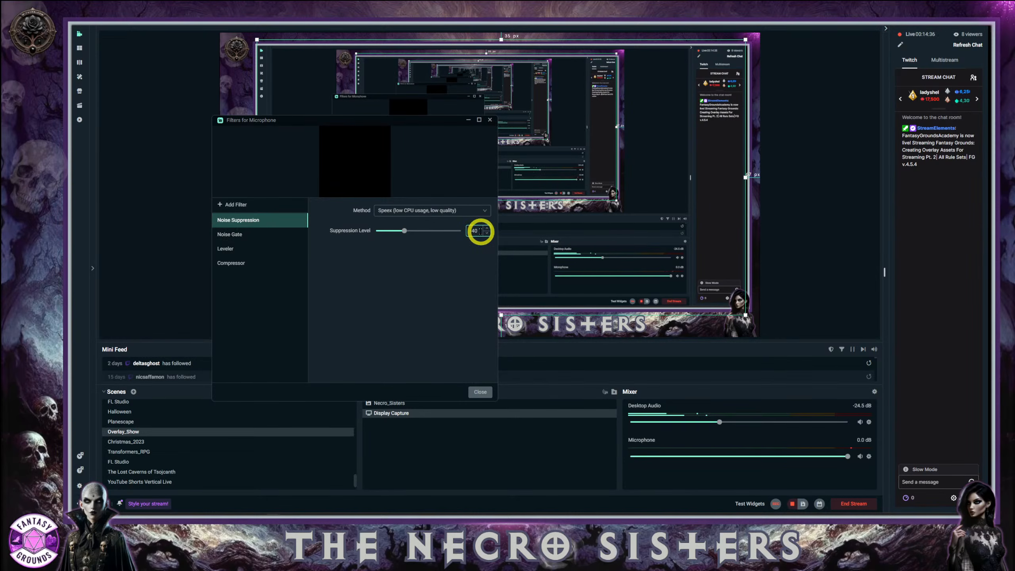
pyautogui.click(248, 238)
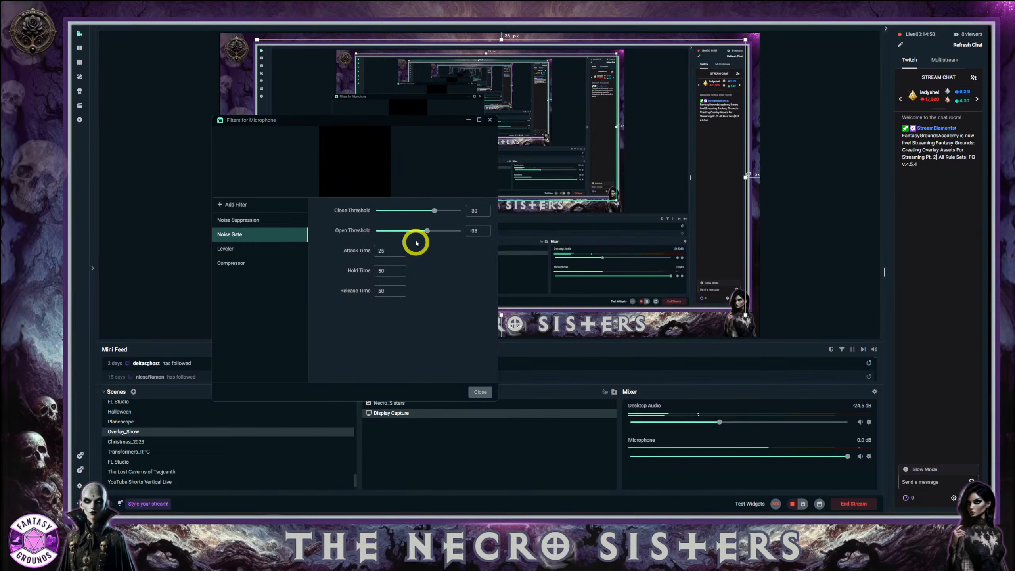
pyautogui.click(251, 248)
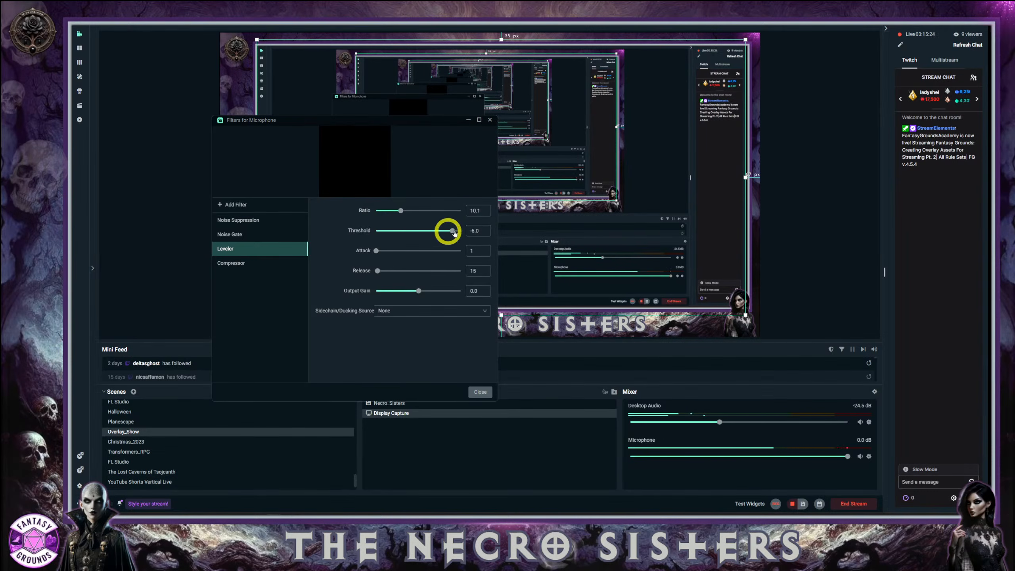
# Raise the Microphone Compressor's Output Gain to 11.1, review the Sidechain/Ducking Source options leaving None, and close the filter settings
pyautogui.click(255, 263)
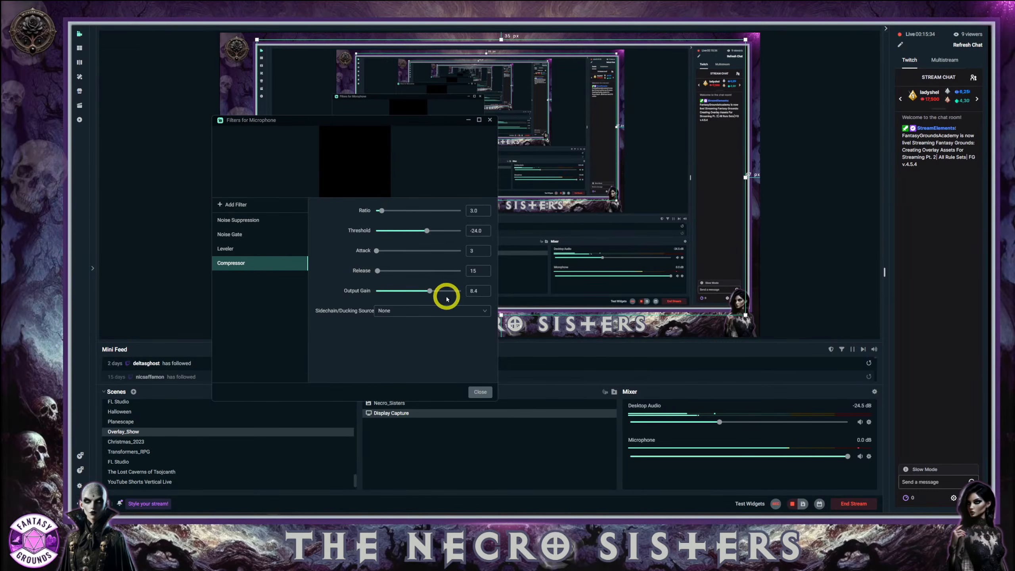
pyautogui.moveTo(430, 295)
pyautogui.moveTo(430, 294); pyautogui.dragTo(437, 294)
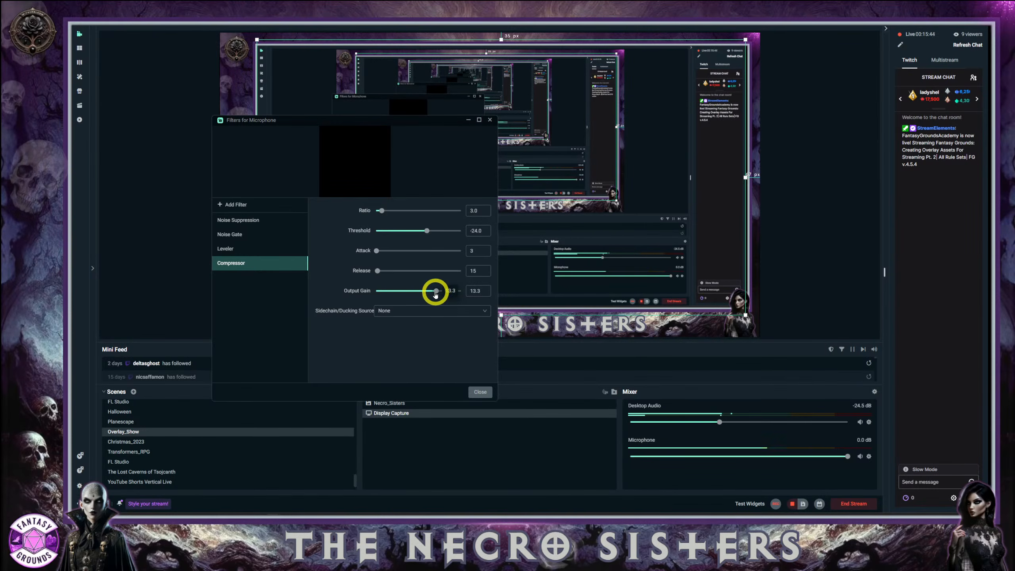
pyautogui.moveTo(436, 294); pyautogui.dragTo(439, 304)
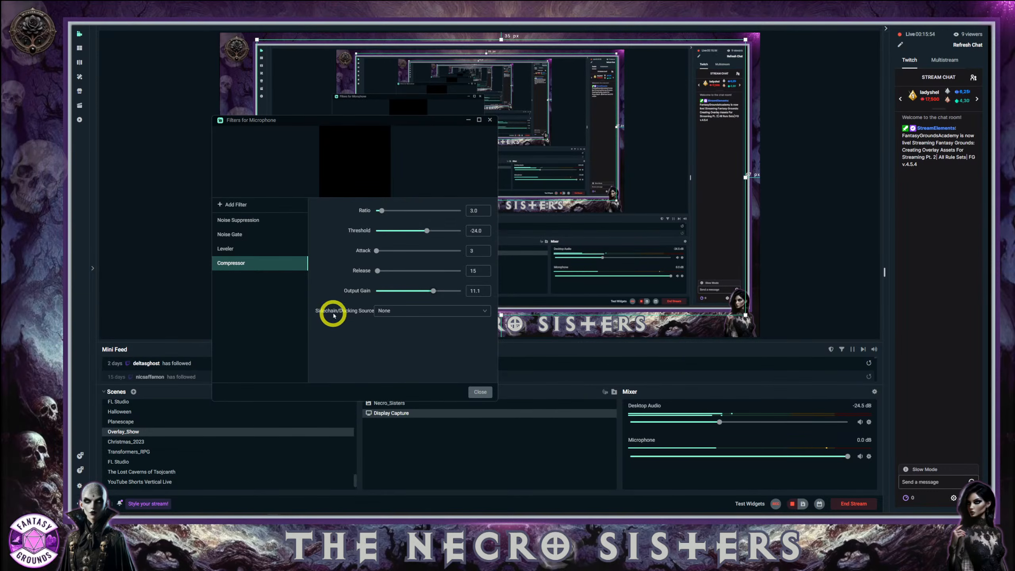
pyautogui.click(395, 315)
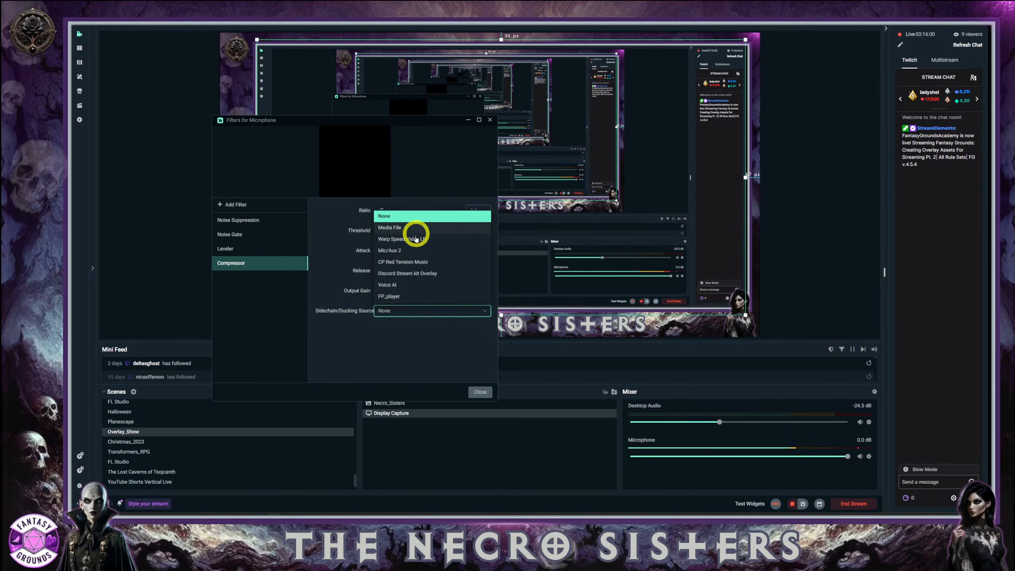
pyautogui.click(393, 350)
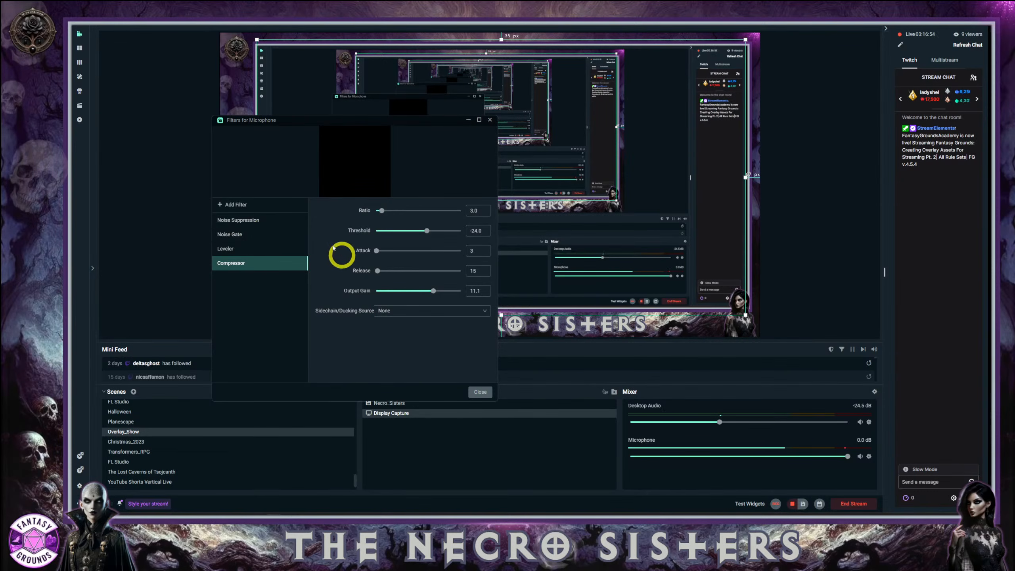
pyautogui.moveTo(449, 296)
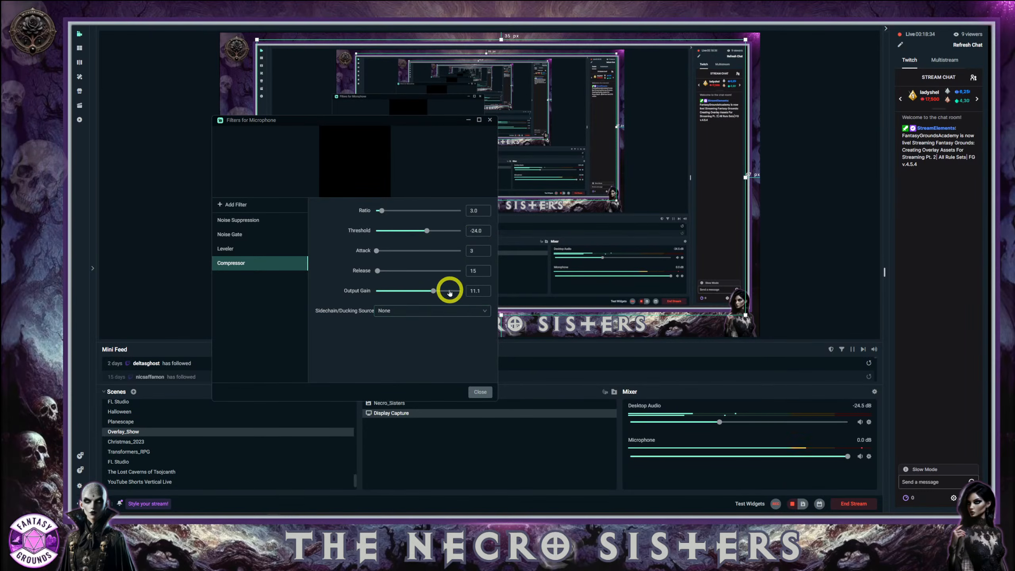
pyautogui.click(481, 391)
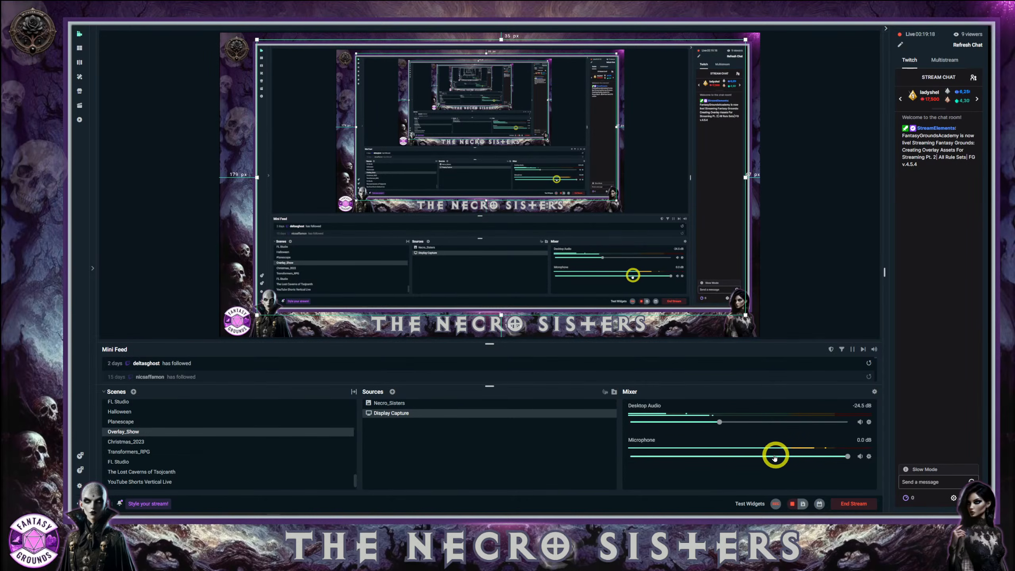
# Lower the Microphone level to -1.4 dB and raise Desktop Audio to -21.0 dB
pyautogui.moveTo(848, 458); pyautogui.dragTo(838, 459)
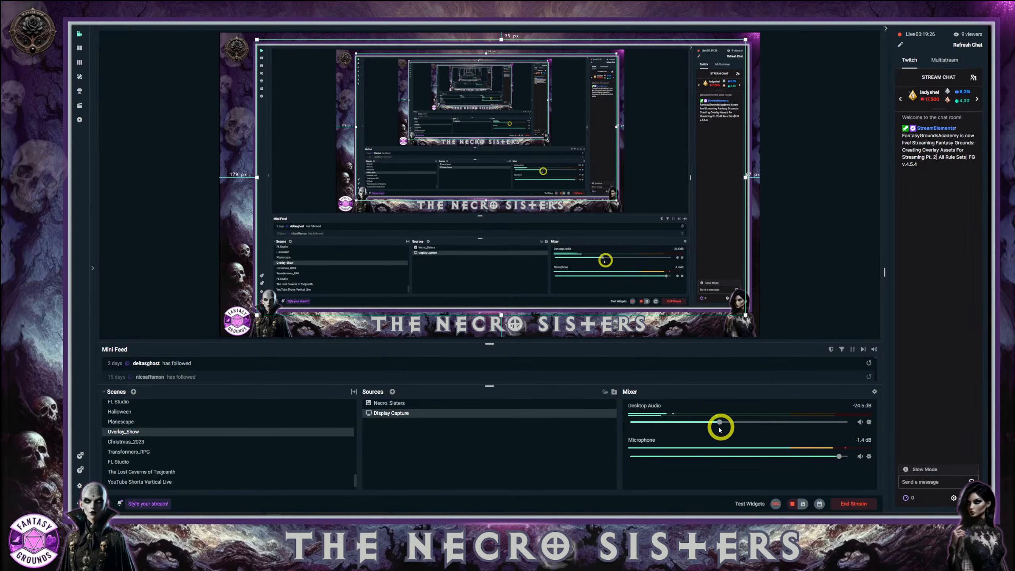
pyautogui.moveTo(719, 421); pyautogui.dragTo(737, 423)
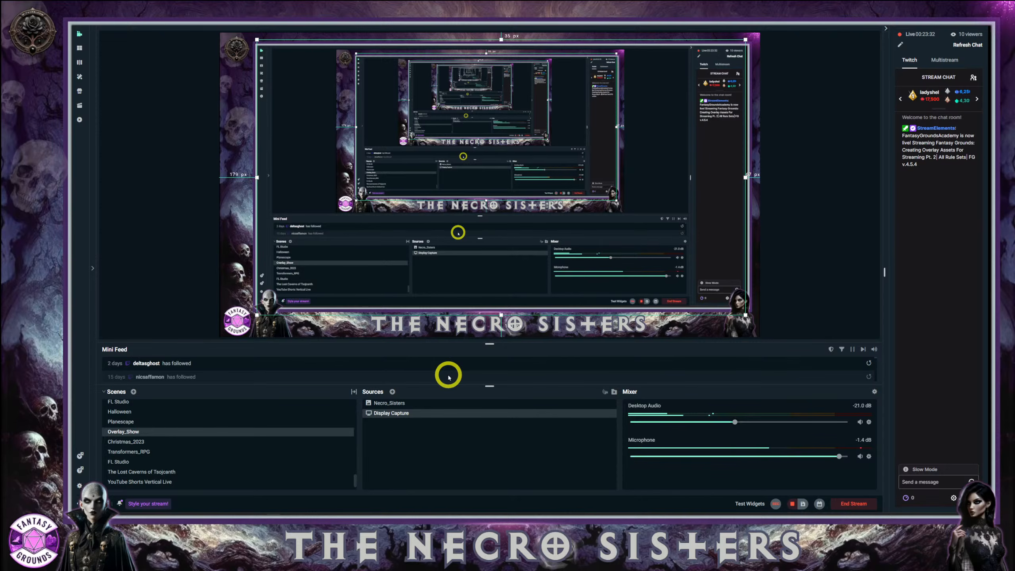
# Select the Necro_Sisters frame, try a slight resize from its lower-right corner, and deselect it
pyautogui.click(210, 254)
pyautogui.click(242, 251)
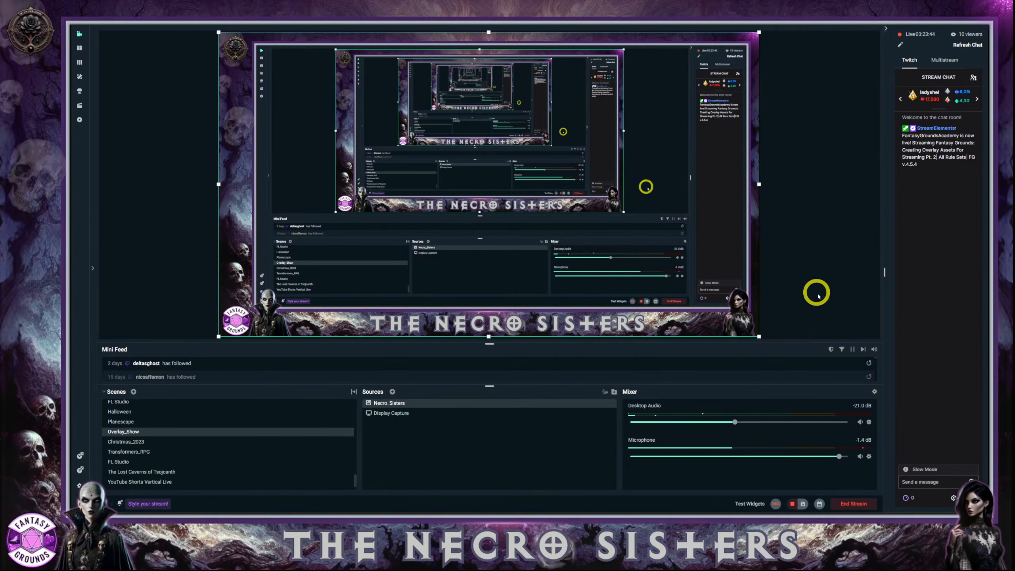
pyautogui.moveTo(758, 336); pyautogui.dragTo(754, 337)
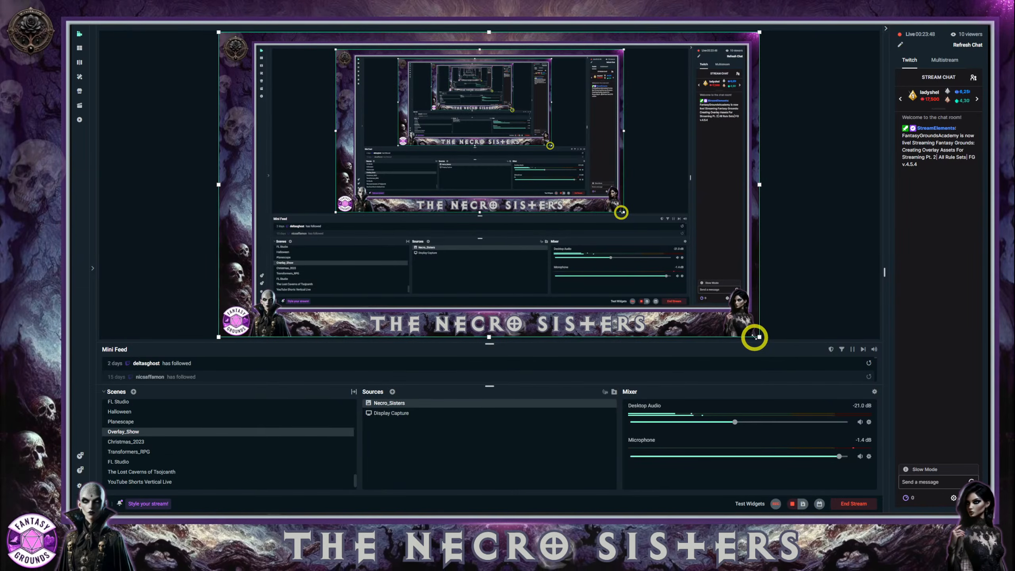
pyautogui.click(803, 316)
pyautogui.click(684, 319)
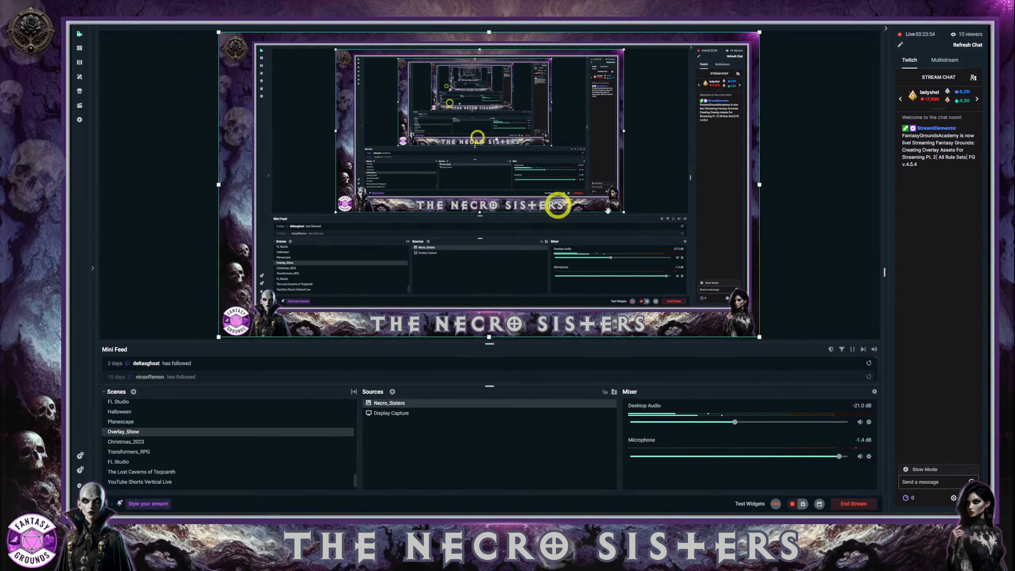
pyautogui.click(795, 238)
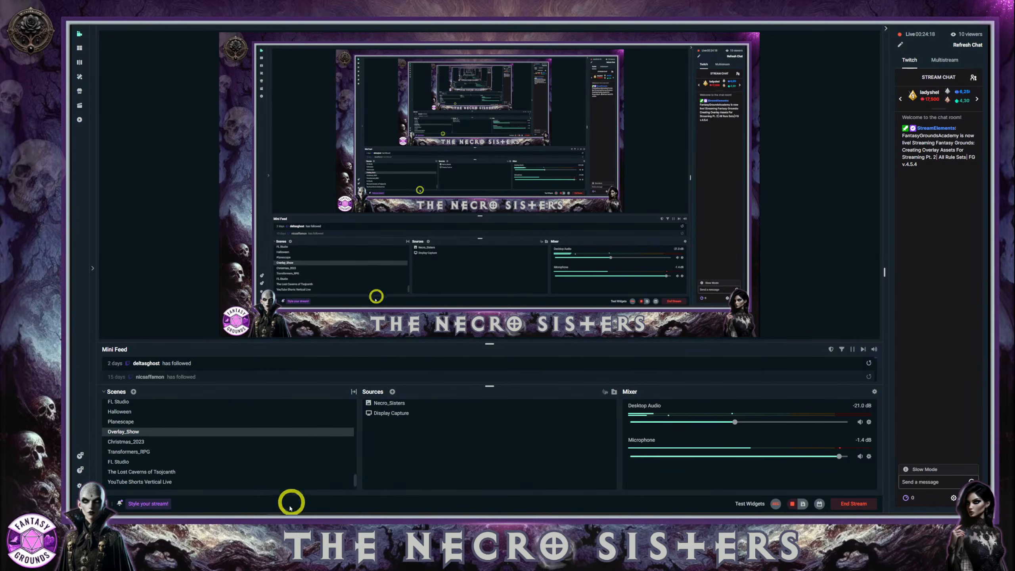
pyautogui.moveTo(210, 517)
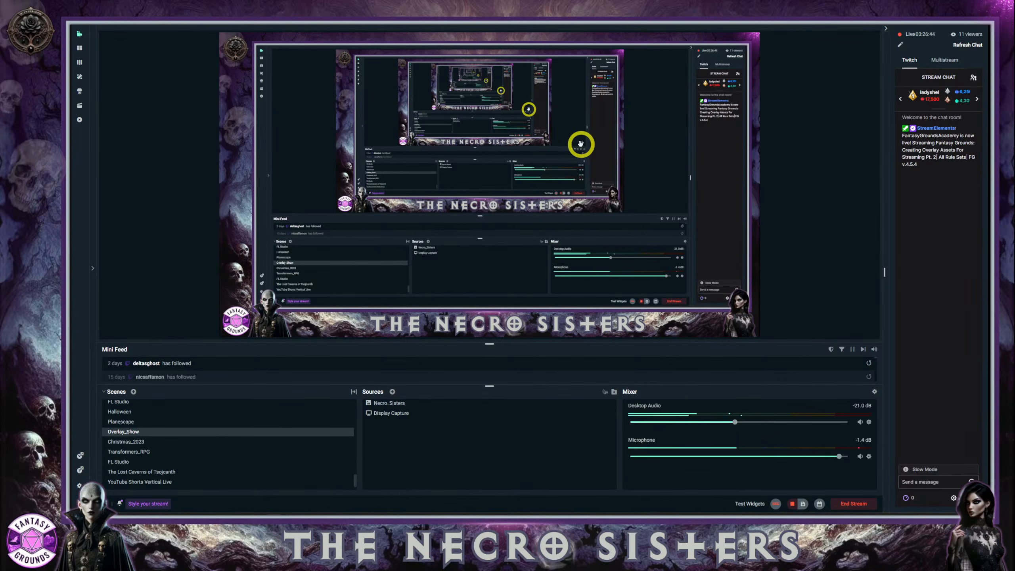
# Fine-tune the Necro_Sisters frame's size from its lower-right corner until it extends slightly past the canvas edge, and deselect it
pyautogui.click(751, 225)
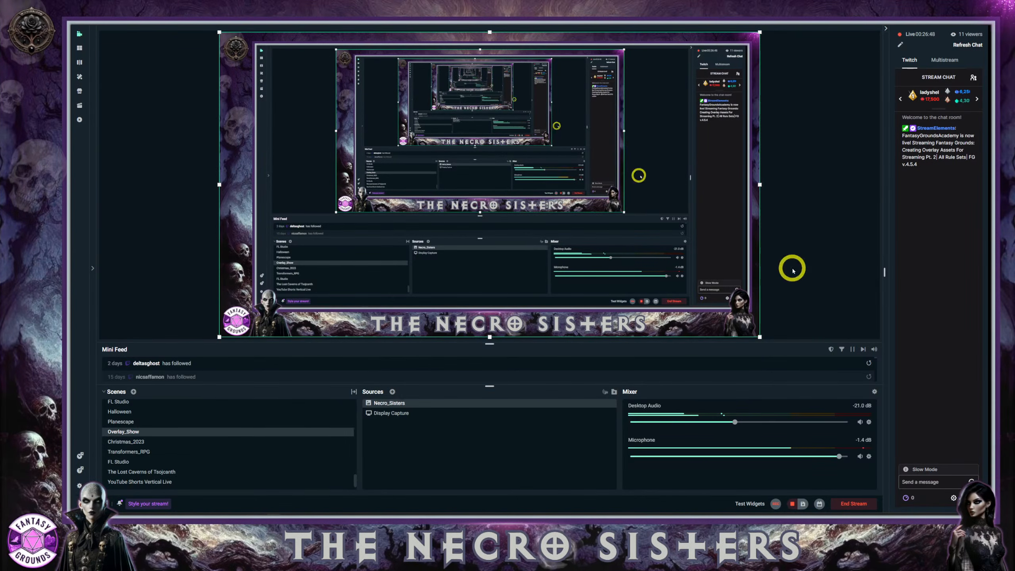
pyautogui.moveTo(759, 336); pyautogui.dragTo(754, 336)
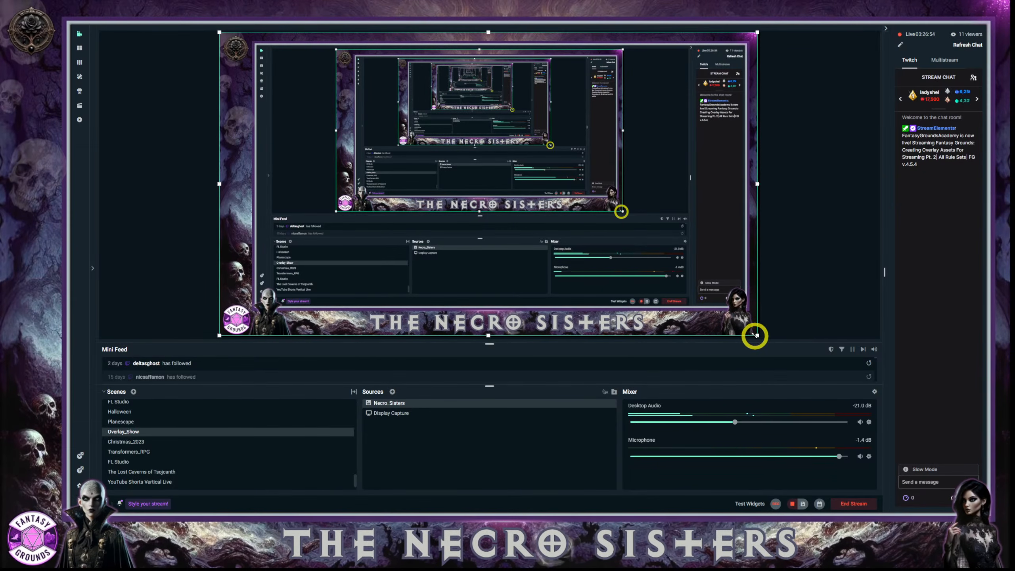
pyautogui.click(813, 313)
pyautogui.click(747, 304)
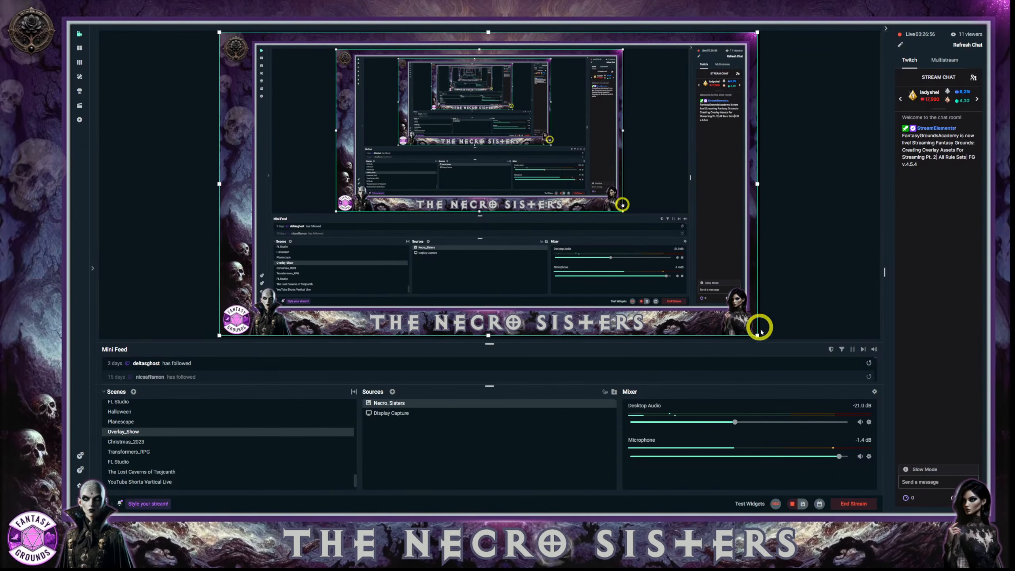
pyautogui.moveTo(757, 335); pyautogui.dragTo(759, 336)
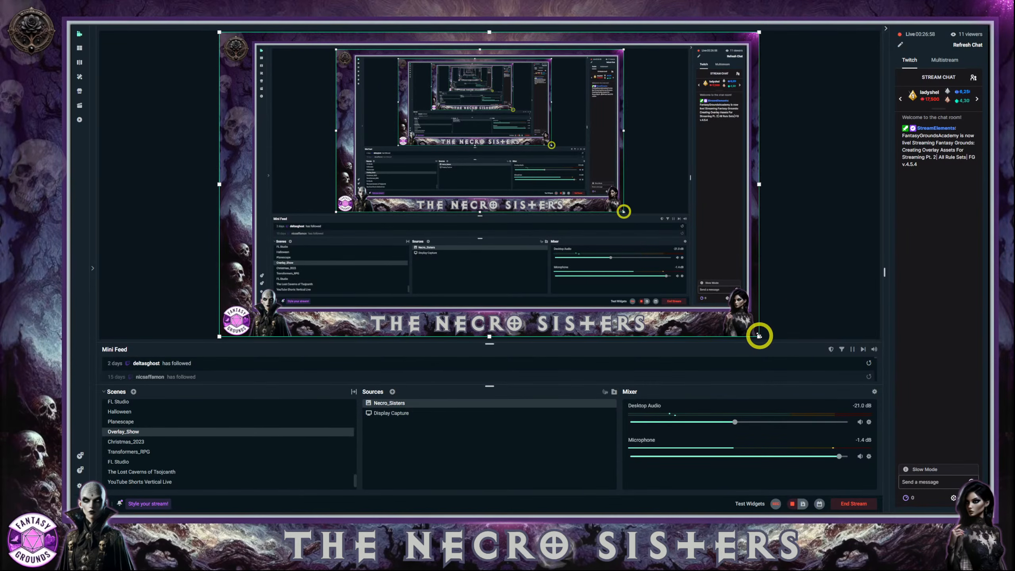
pyautogui.click(800, 310)
pyautogui.click(758, 296)
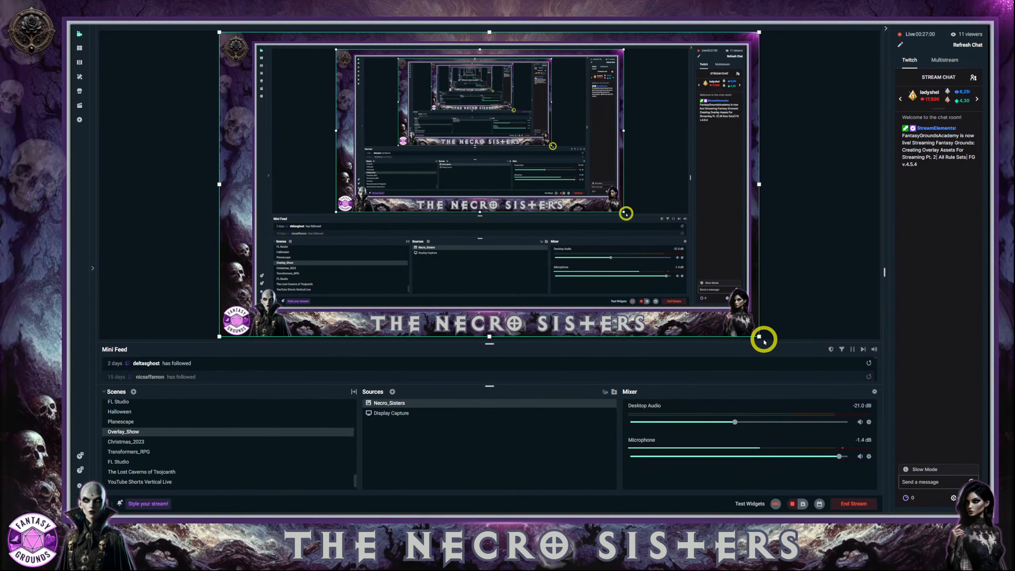
pyautogui.moveTo(758, 337); pyautogui.dragTo(757, 337)
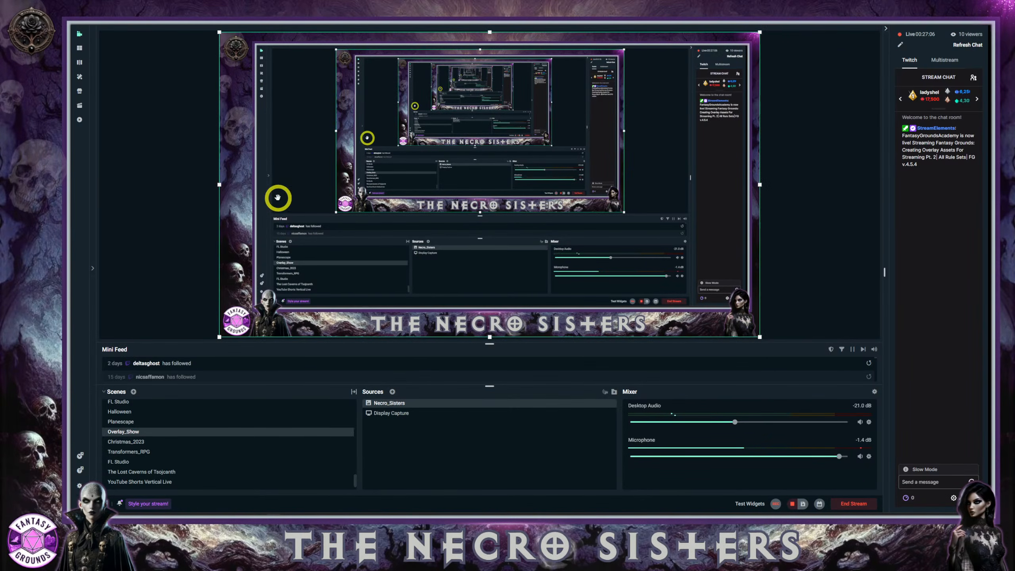
pyautogui.click(182, 240)
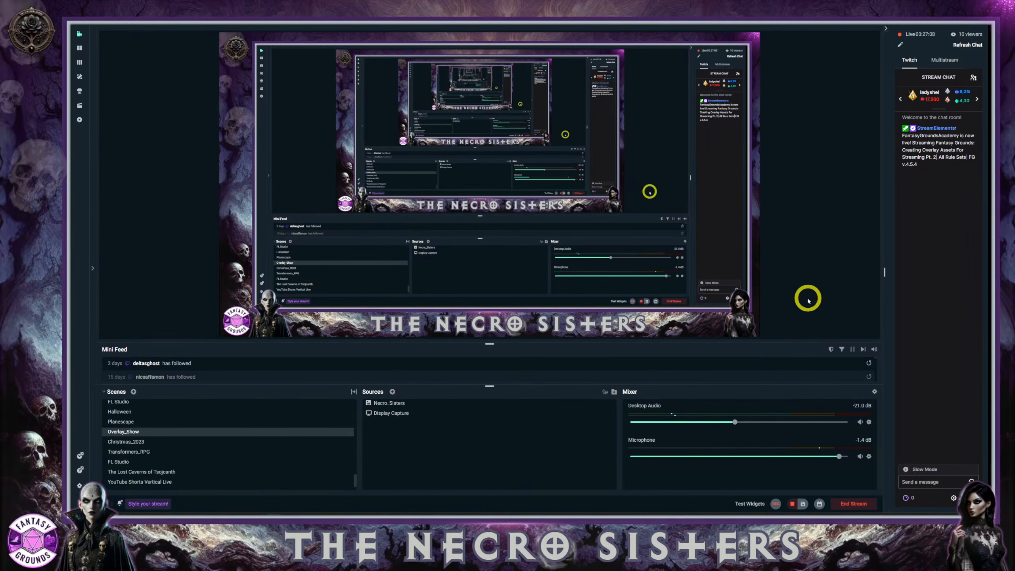
pyautogui.click(755, 287)
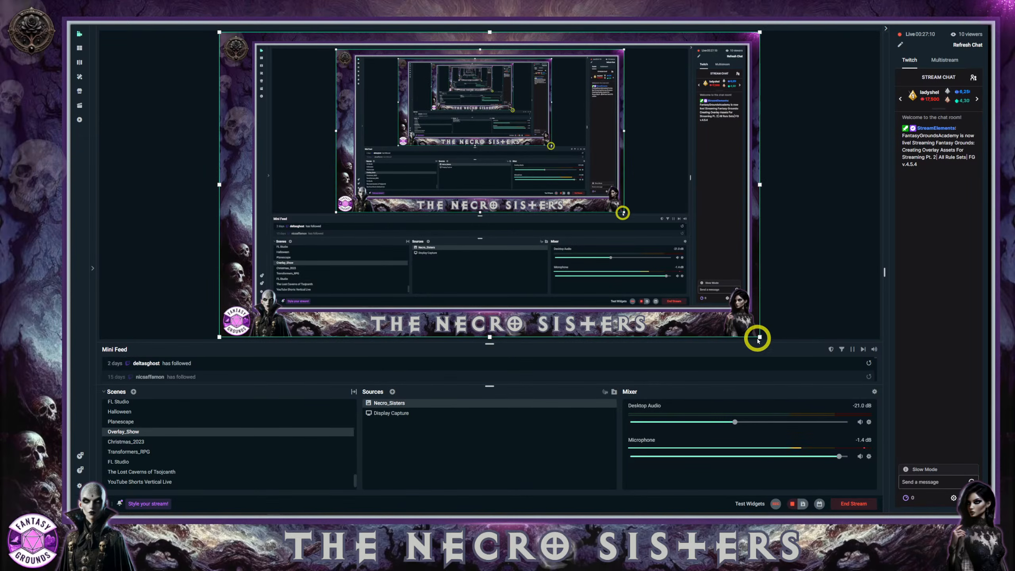
pyautogui.moveTo(758, 336); pyautogui.dragTo(761, 337)
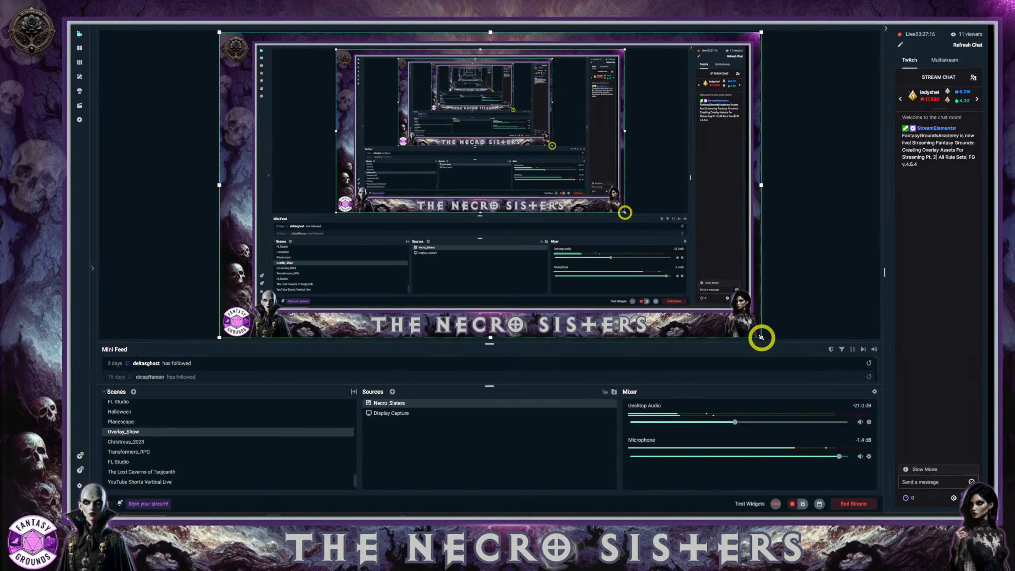
pyautogui.click(820, 310)
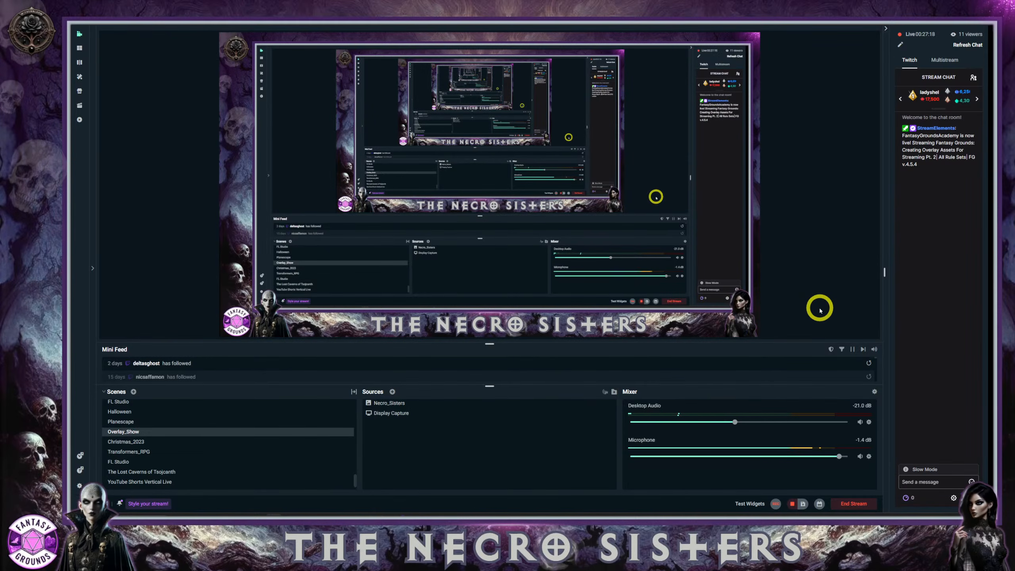
# Examine the Necro_Sisters frame's outline against the canvas edges by repeatedly selecting and deselecting it
pyautogui.click(419, 318)
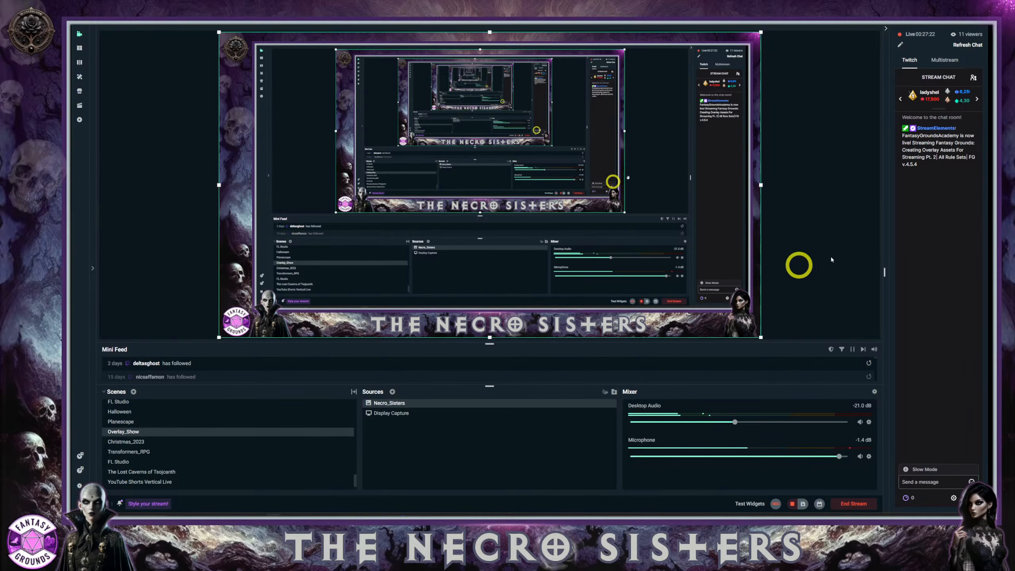
pyautogui.click(862, 247)
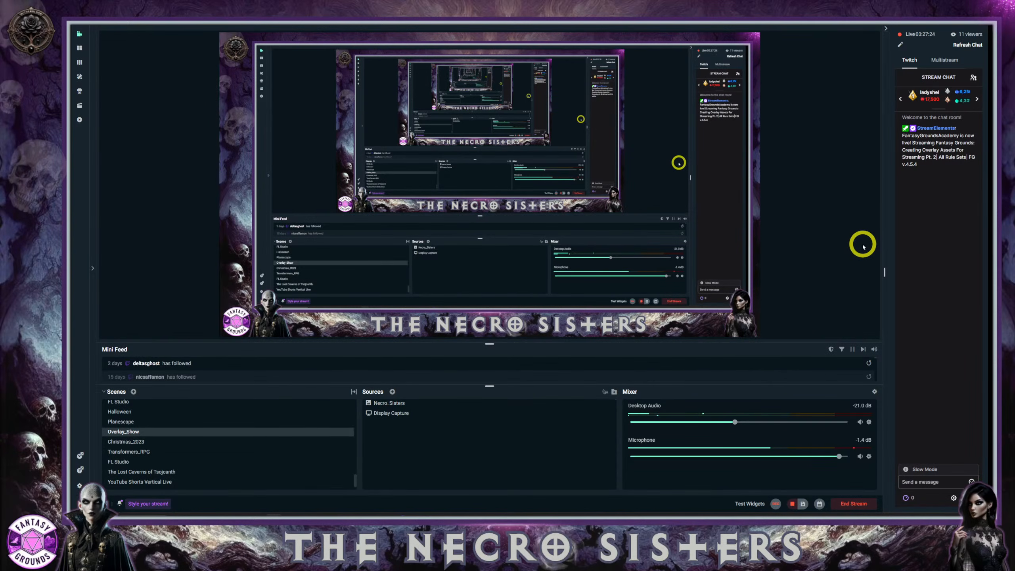
pyautogui.click(227, 249)
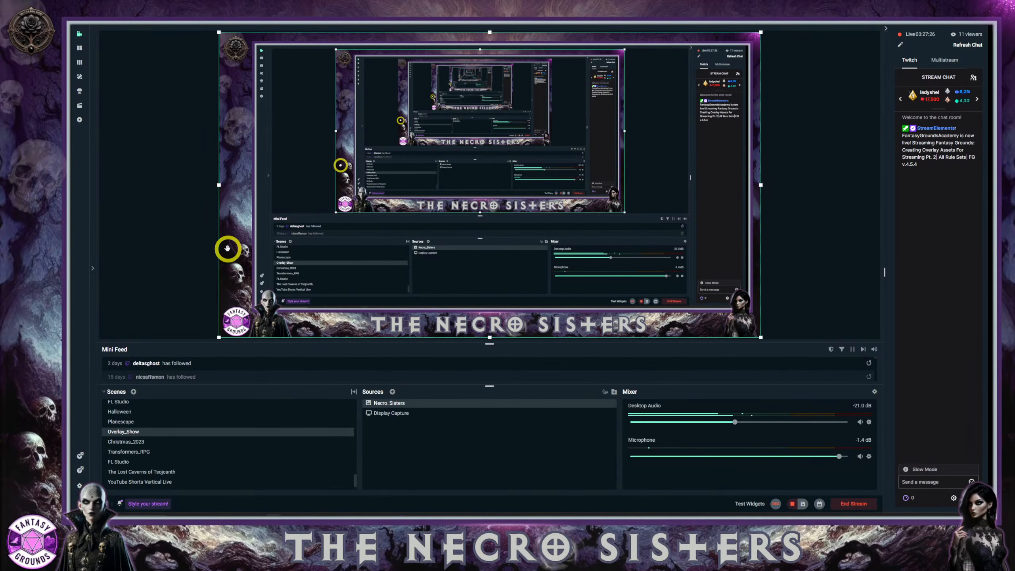
pyautogui.click(176, 245)
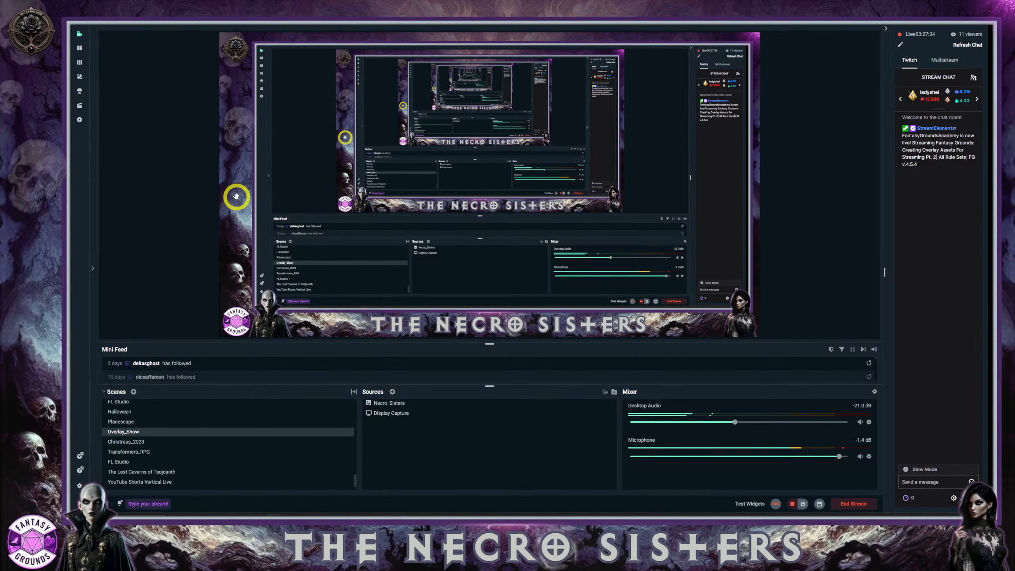
pyautogui.click(235, 196)
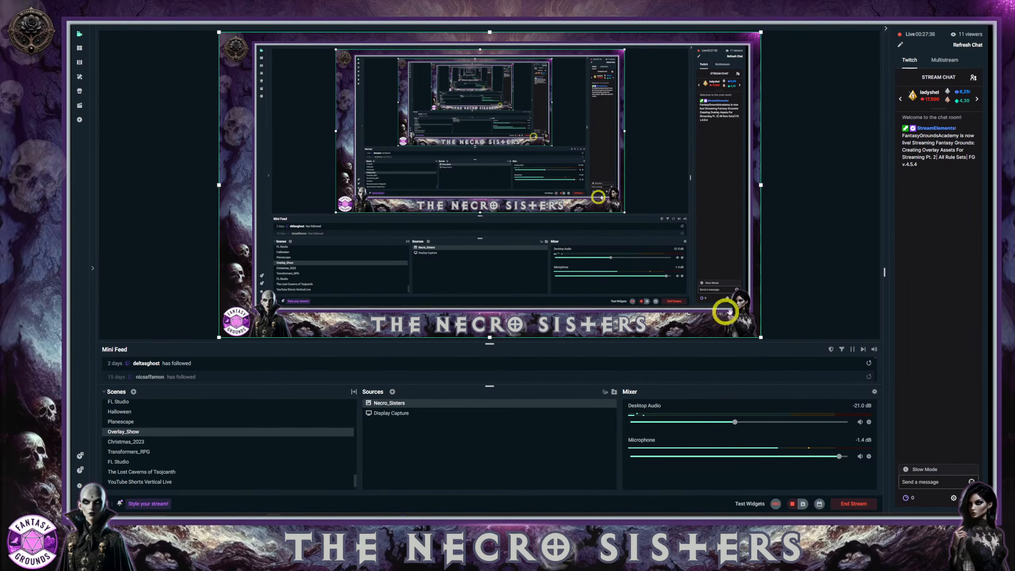
pyautogui.click(808, 312)
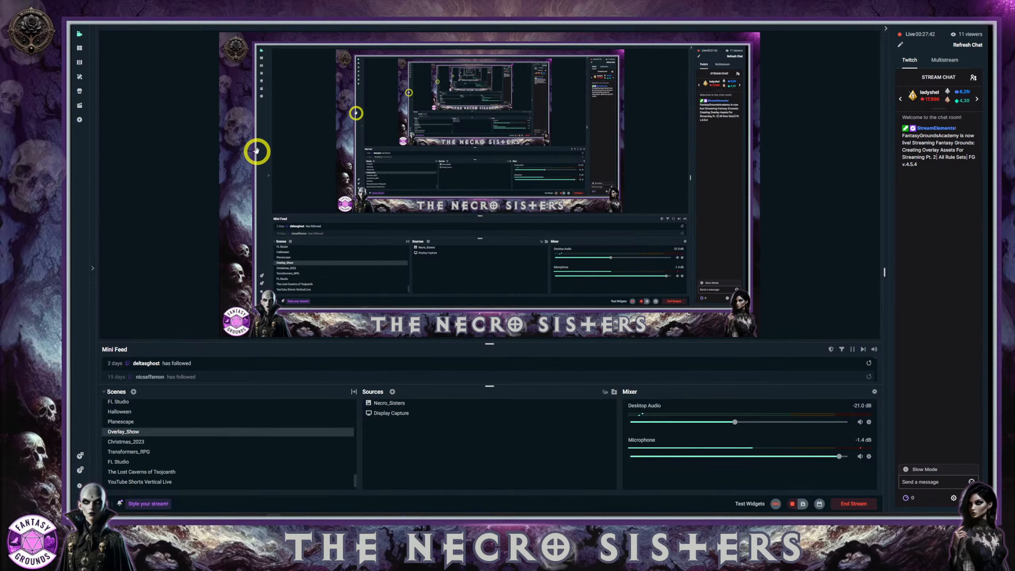
pyautogui.click(239, 183)
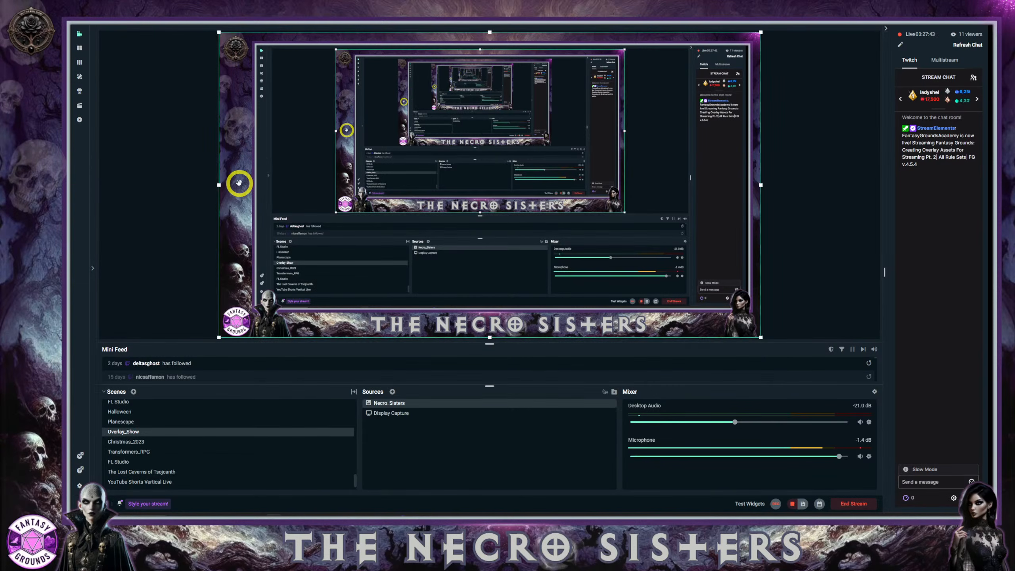
pyautogui.click(171, 189)
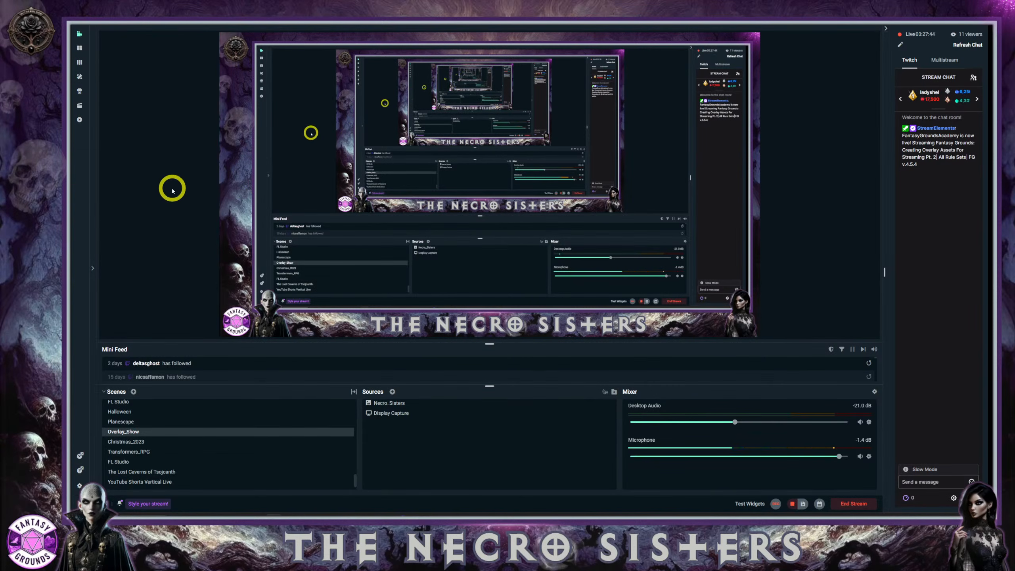
pyautogui.click(236, 201)
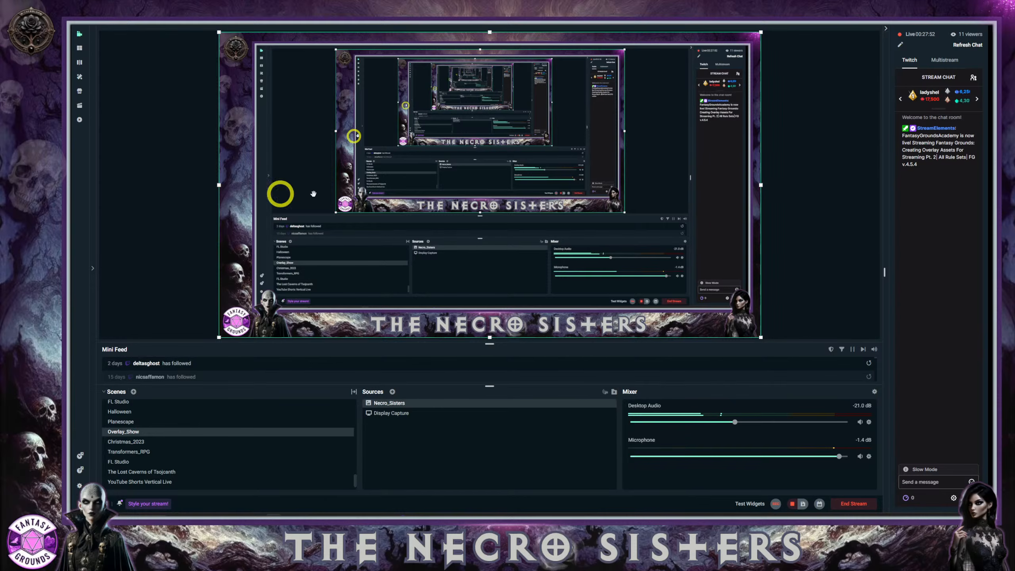
pyautogui.click(813, 266)
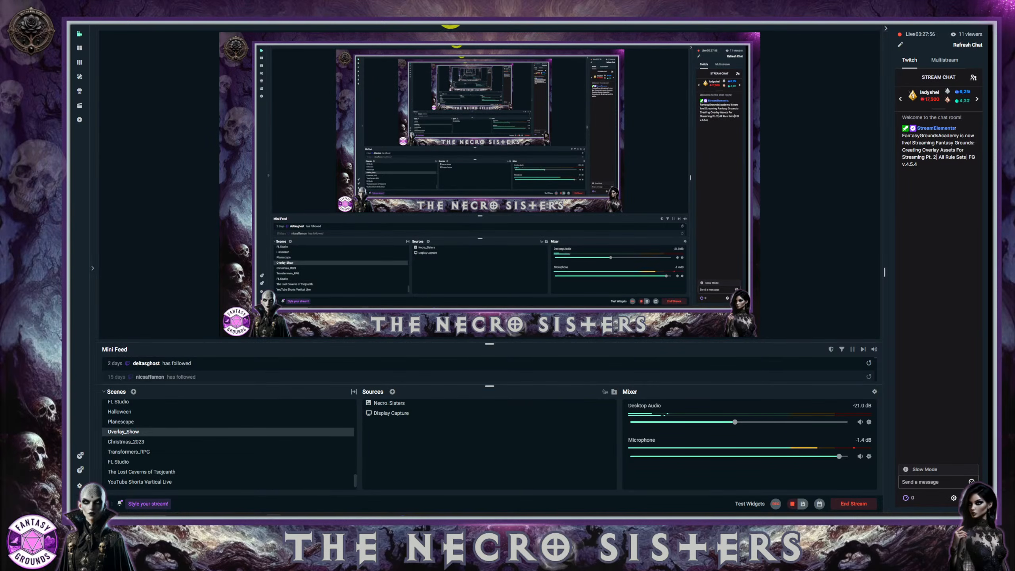
# Switch to the haunted-mansion design in Canva and inspect its background and two-sisters image layers
pyautogui.moveTo(455, 18); pyautogui.dragTo(71, 36)
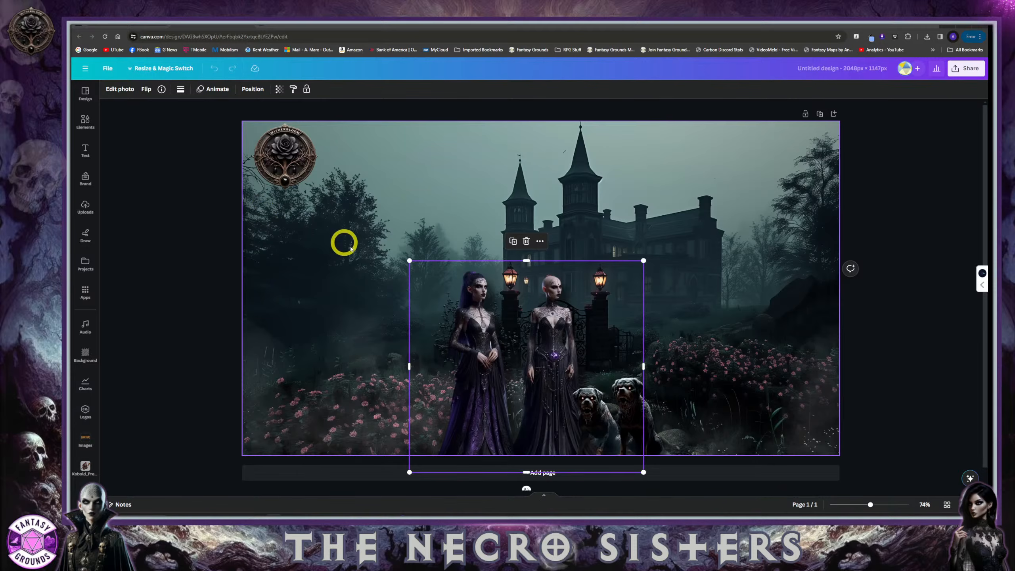
pyautogui.click(338, 242)
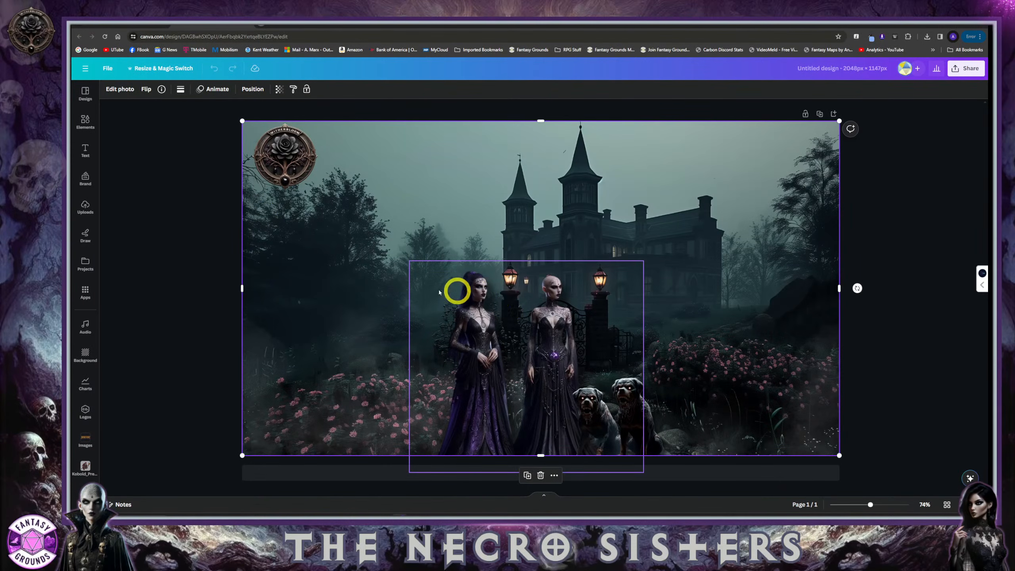
pyautogui.click(487, 307)
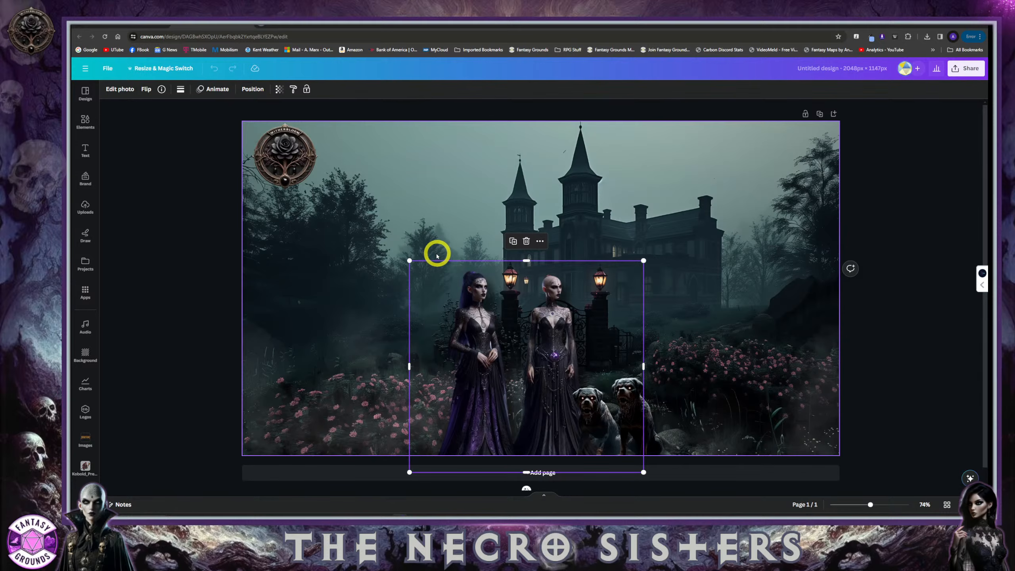
pyautogui.click(722, 335)
pyautogui.click(464, 285)
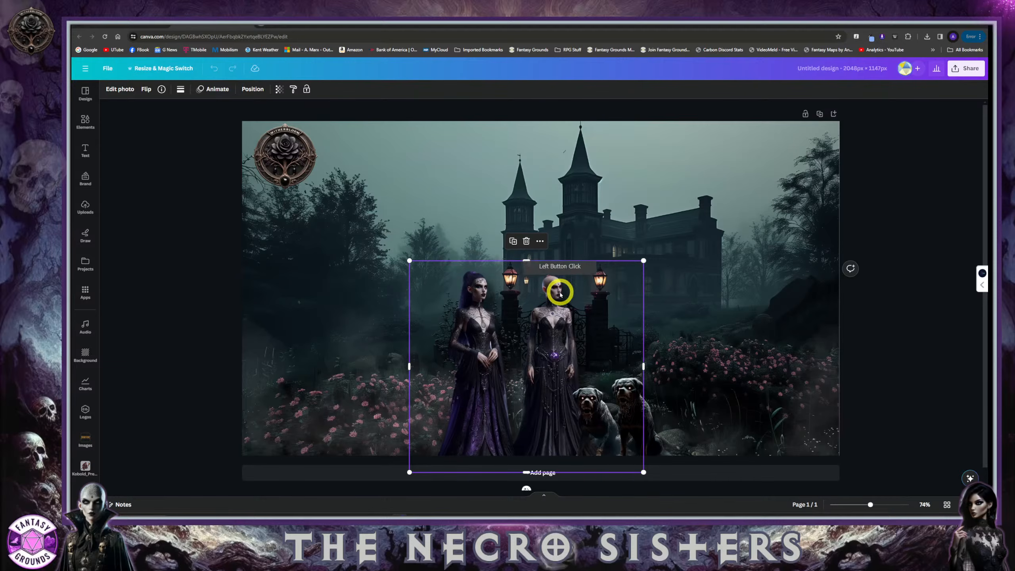
# Scale the two-sisters image down to about 787 × 711 px and slightly shrink the image of the two dogs
pyautogui.moveTo(409, 262); pyautogui.dragTo(414, 265)
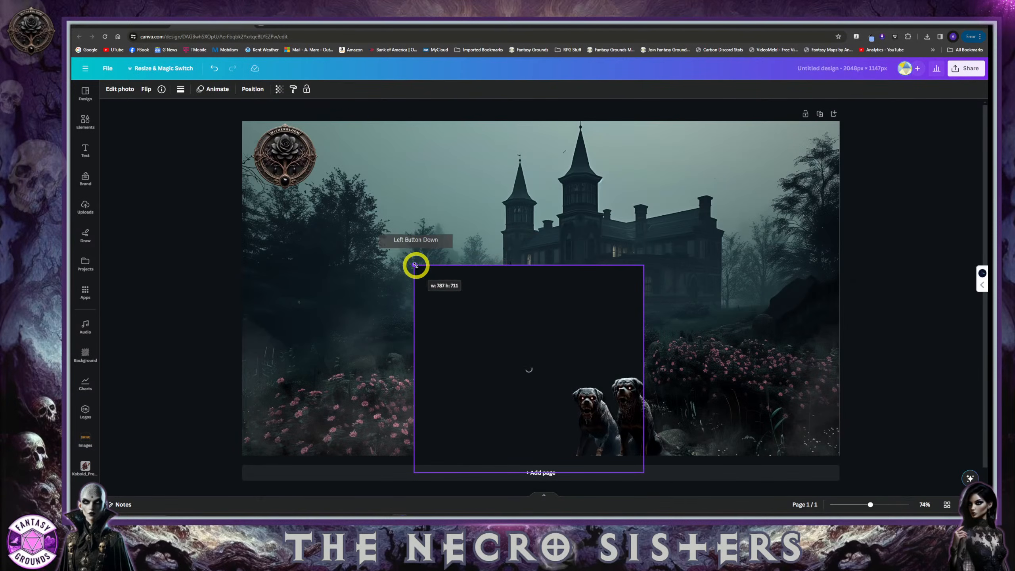
pyautogui.click(556, 204)
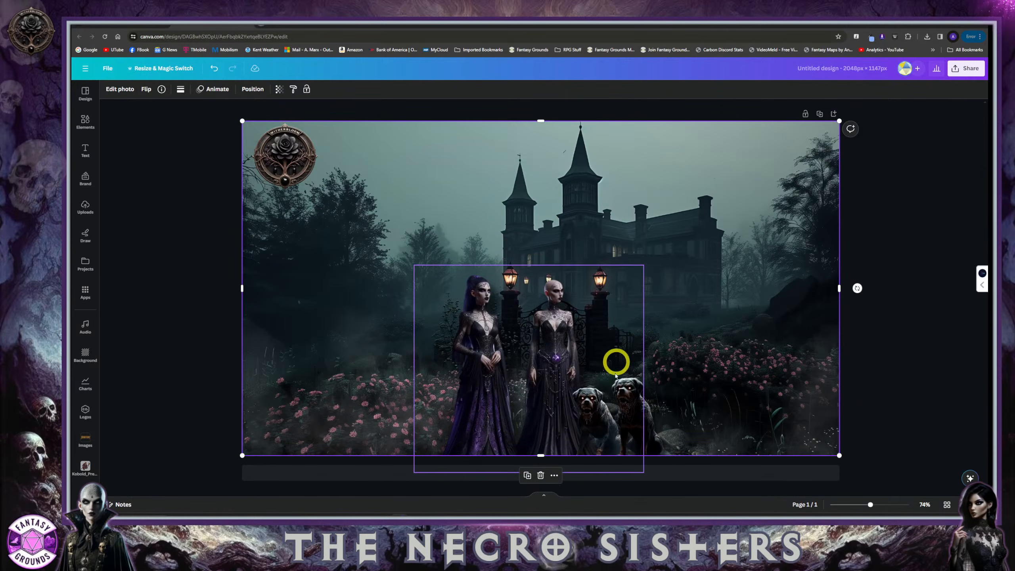
pyautogui.click(653, 406)
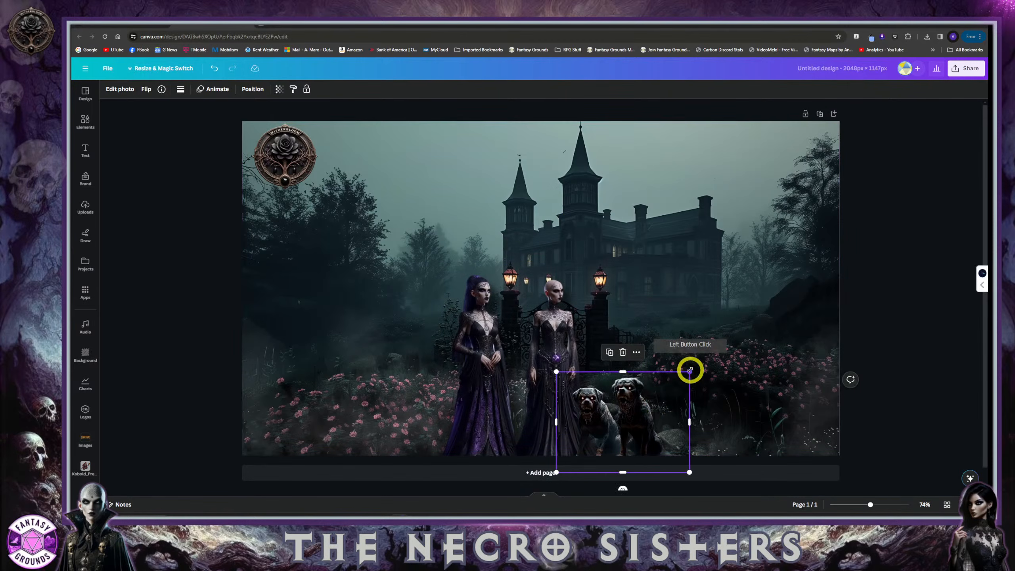
pyautogui.moveTo(688, 372); pyautogui.dragTo(676, 381)
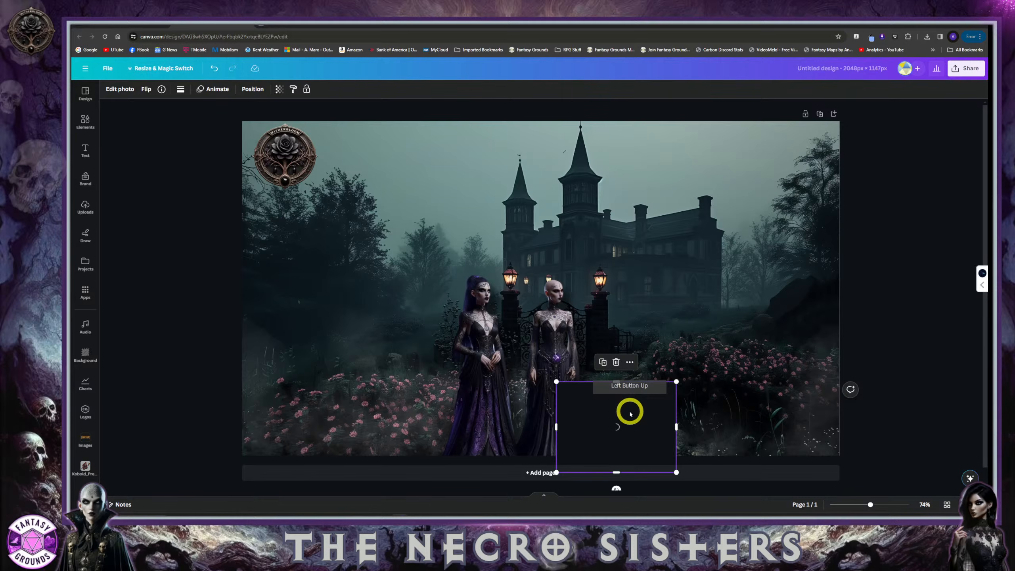
# Nudge the image of the two dogs slightly to the right and up beside the sisters, and select the two-sisters image
pyautogui.moveTo(619, 417); pyautogui.dragTo(619, 418)
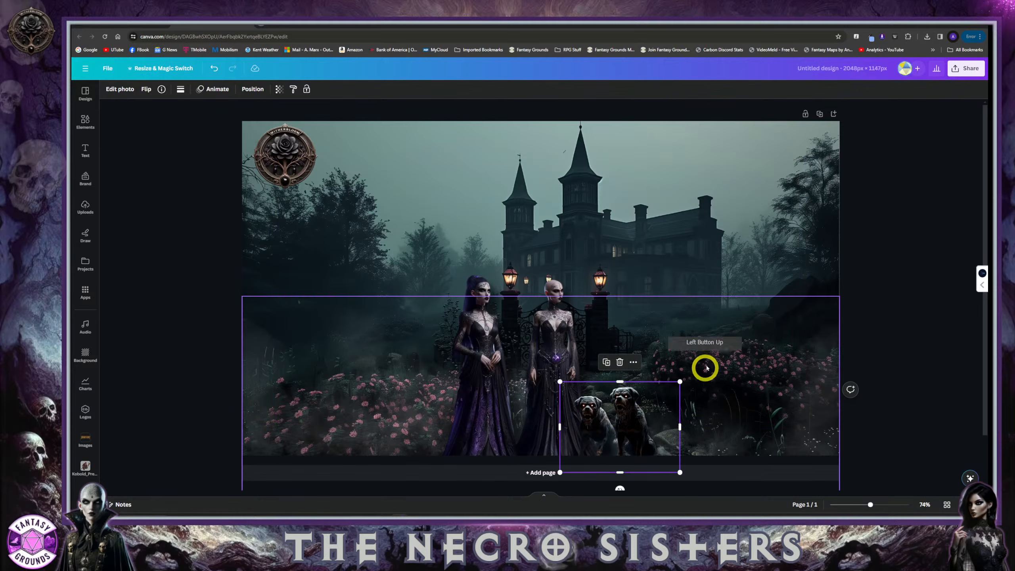
pyautogui.click(358, 264)
pyautogui.click(577, 386)
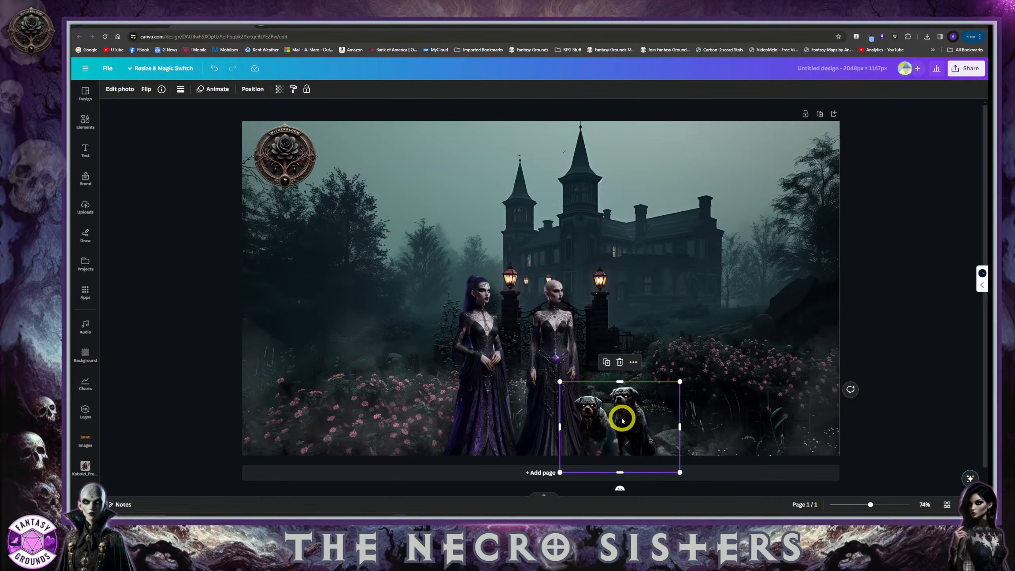
pyautogui.moveTo(621, 419); pyautogui.dragTo(621, 413)
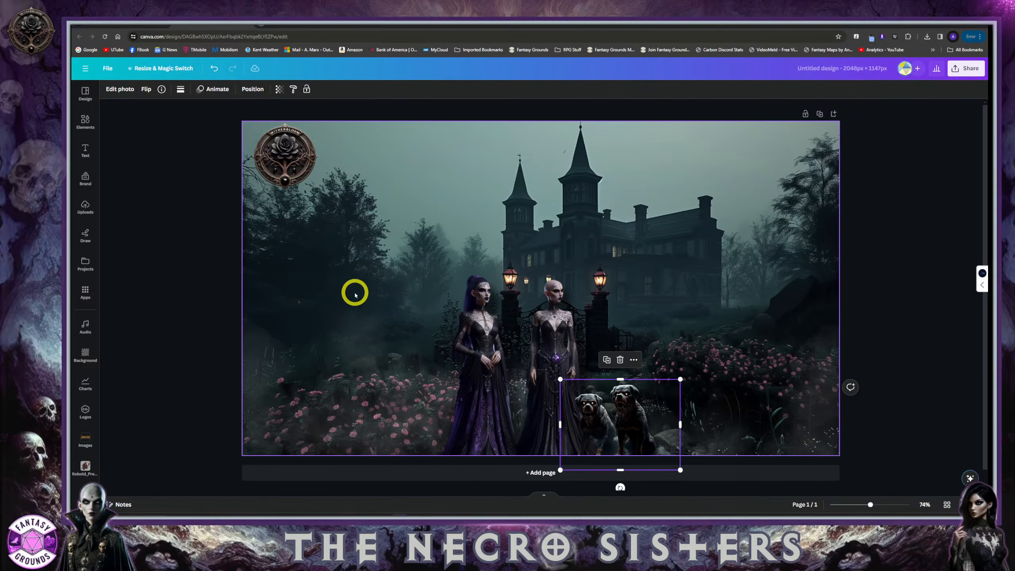
pyautogui.click(475, 303)
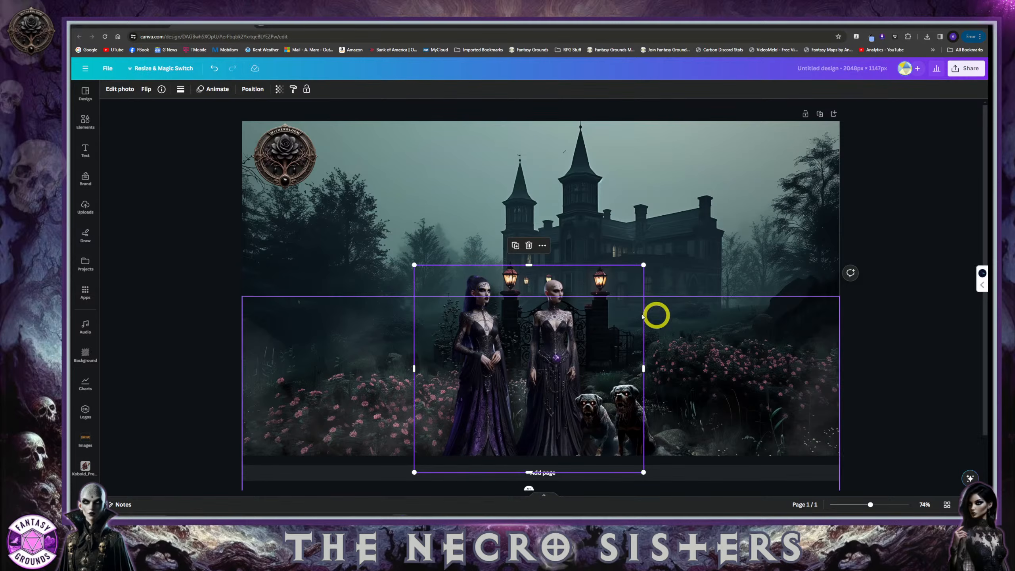
pyautogui.click(554, 302)
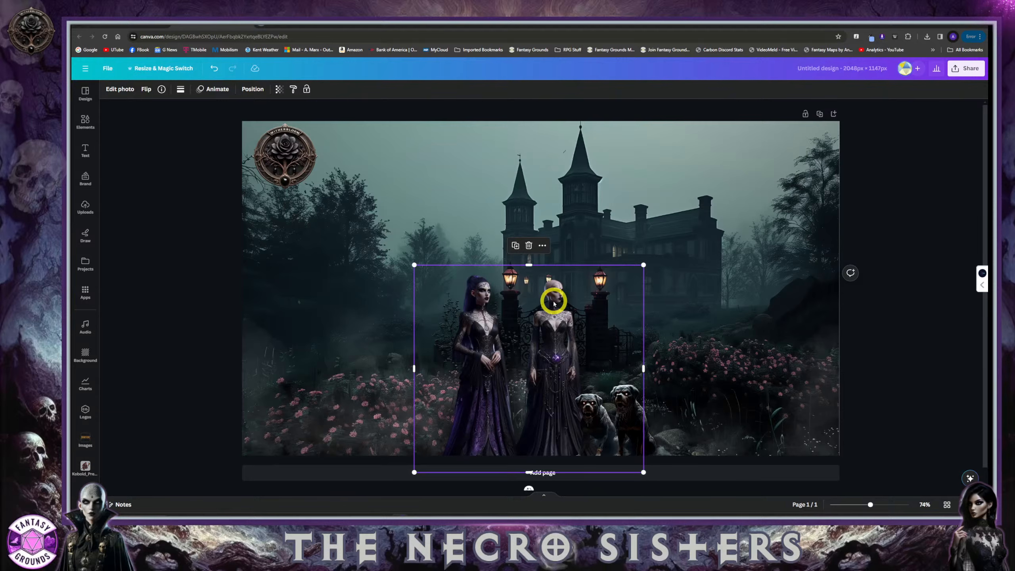
# Enlarge the Witherbloom emblem to nearly twice its size, keep it in the design's upper-left corner, and deselect it
pyautogui.click(307, 180)
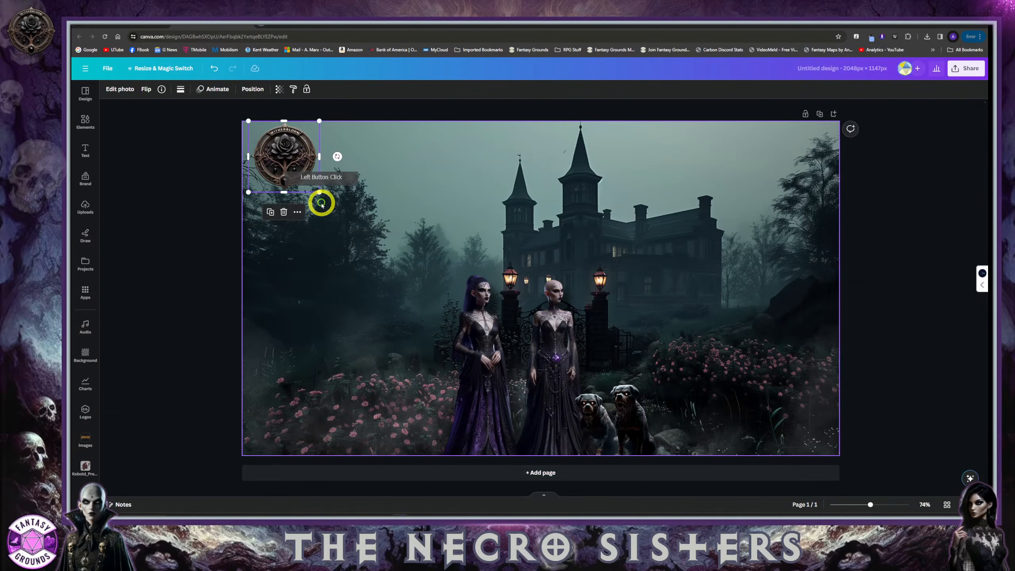
pyautogui.moveTo(319, 192); pyautogui.dragTo(429, 319)
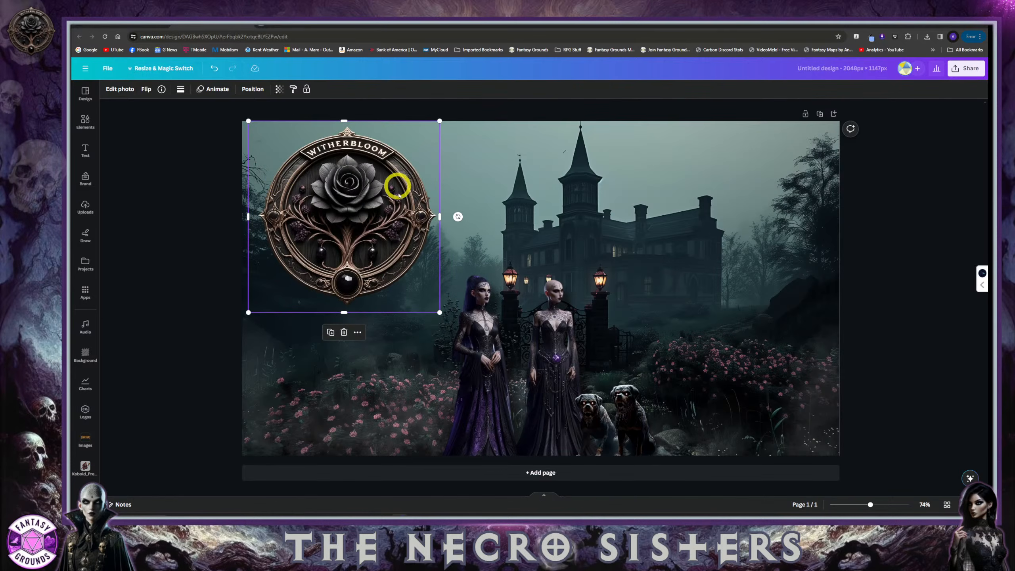
pyautogui.moveTo(356, 227); pyautogui.dragTo(362, 239)
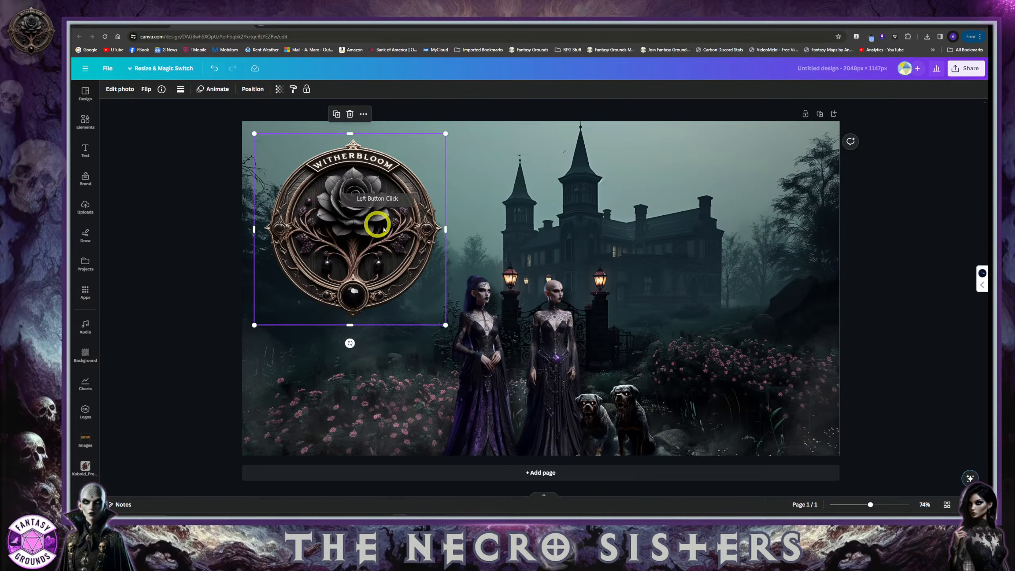
pyautogui.moveTo(446, 325); pyautogui.dragTo(378, 260)
pyautogui.moveTo(335, 190); pyautogui.dragTo(325, 178)
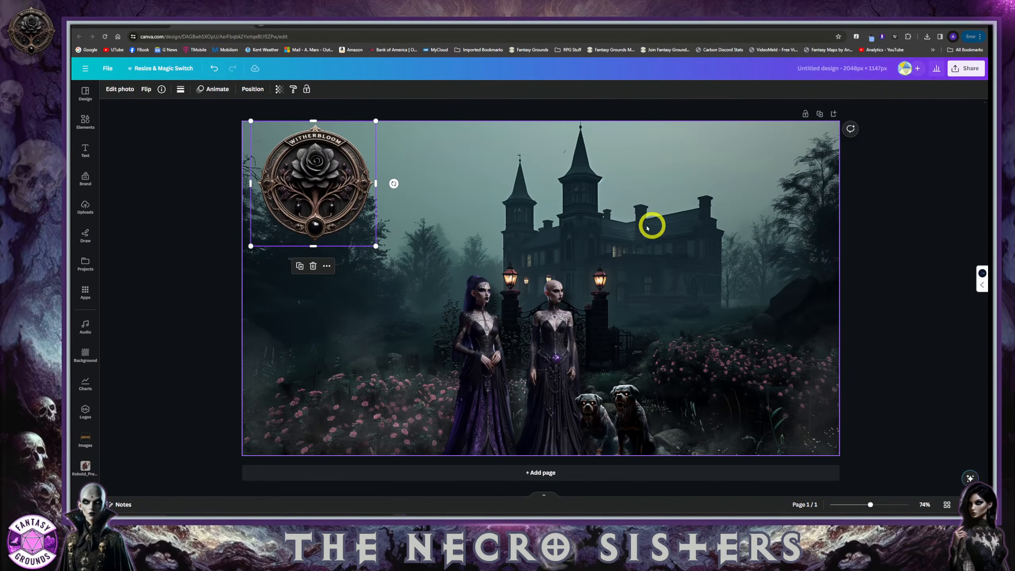
pyautogui.click(604, 190)
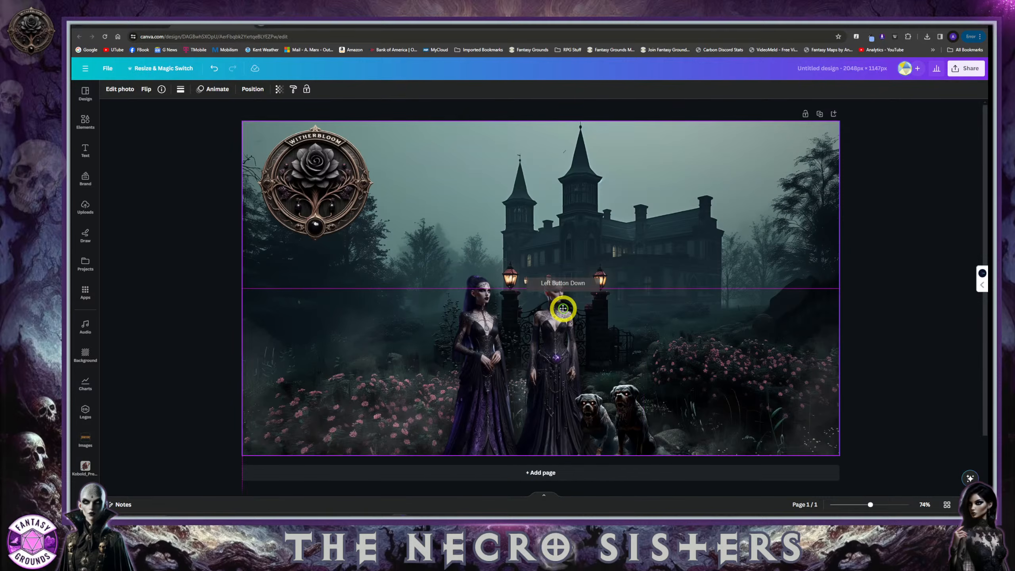
# Shift the two-sisters image slightly left and up so the figures stand a little farther from the dogs
pyautogui.click(485, 279)
pyautogui.moveTo(486, 280); pyautogui.dragTo(483, 280)
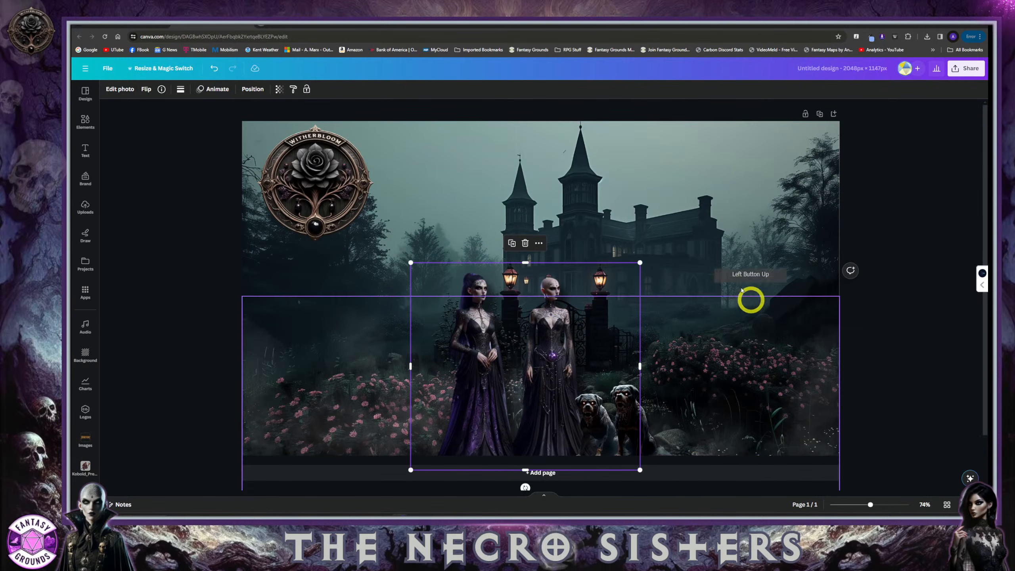
pyautogui.click(626, 216)
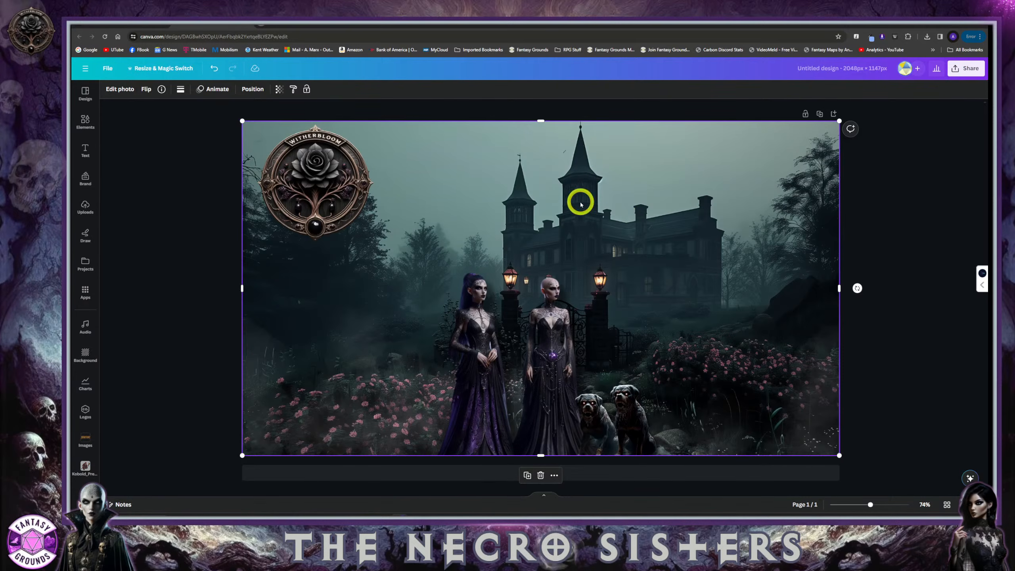
pyautogui.click(512, 337)
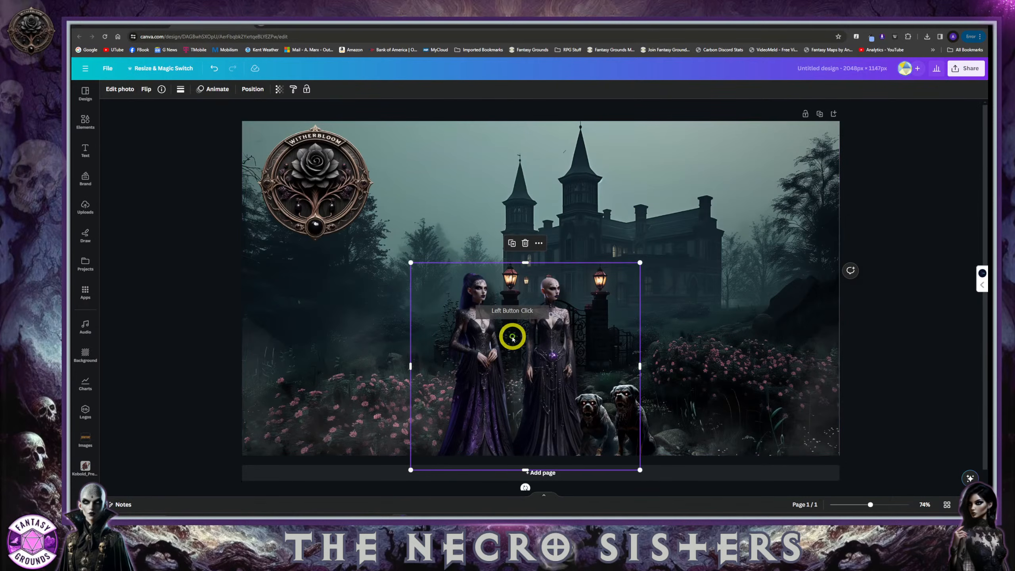
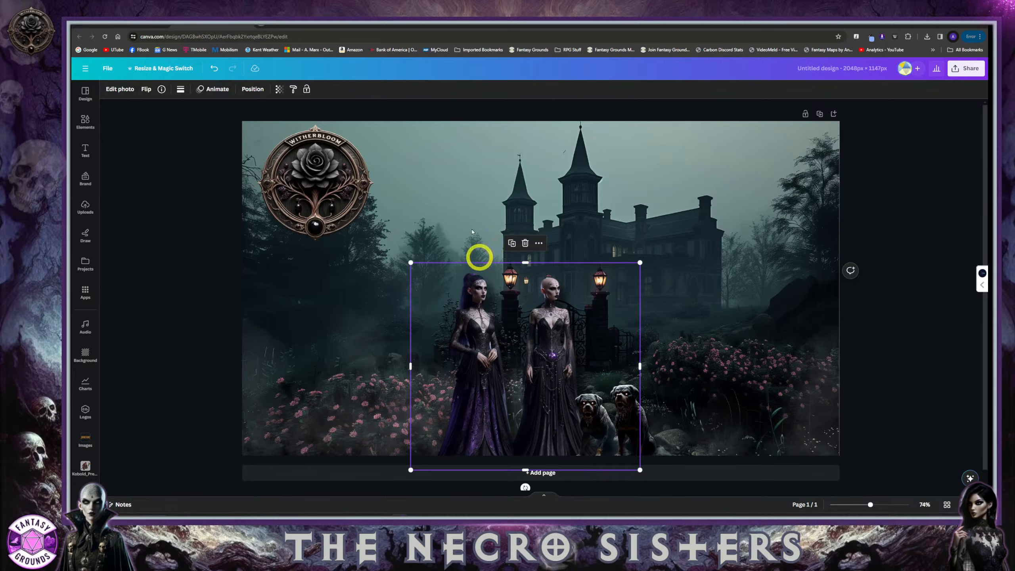
pyautogui.click(615, 194)
pyautogui.click(556, 335)
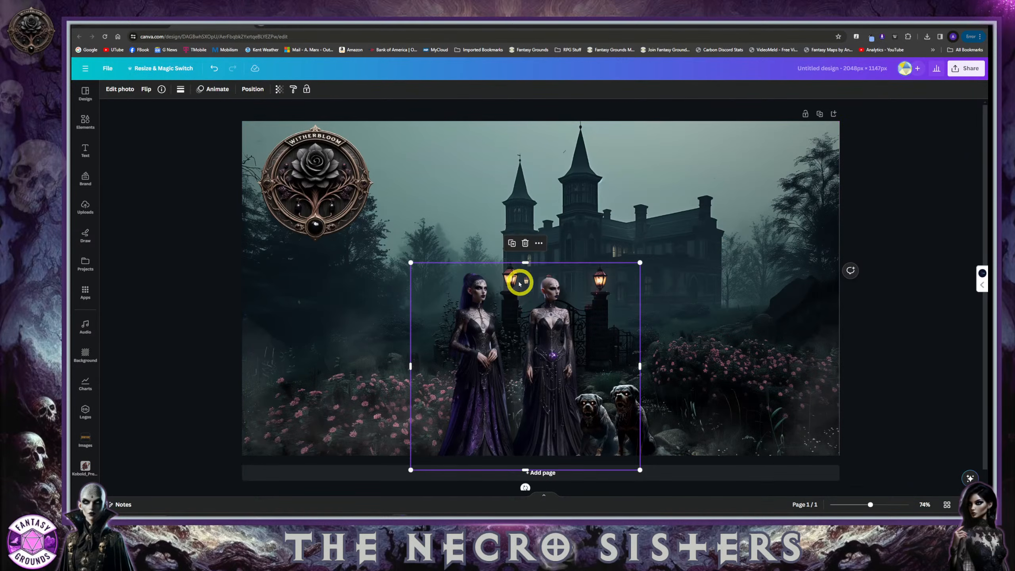
pyautogui.moveTo(514, 275); pyautogui.dragTo(506, 269)
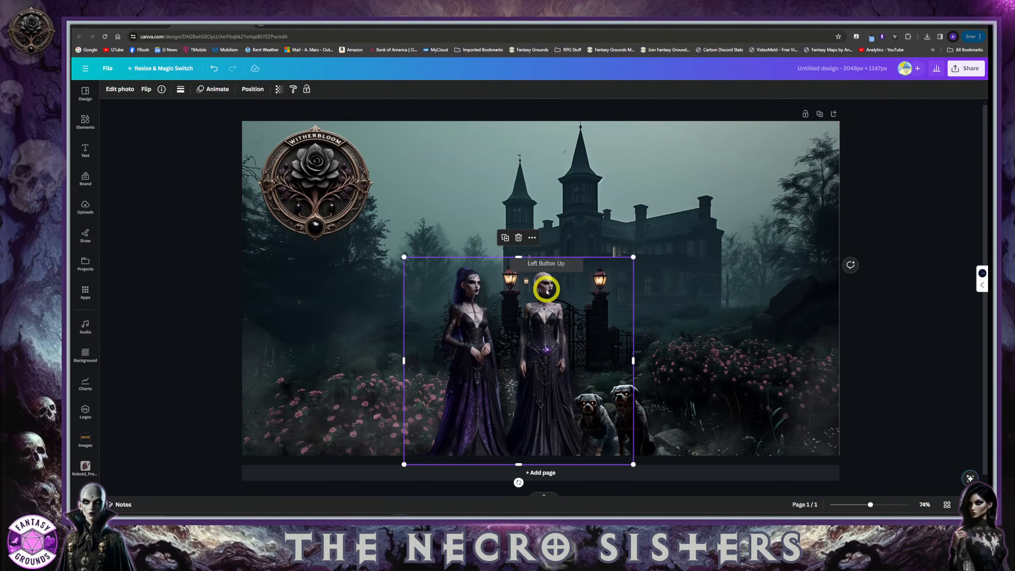
# Check the mansion background and the flower-garden foreground layer, and nudge the two-sisters image slightly farther left
pyautogui.click(703, 275)
pyautogui.click(546, 303)
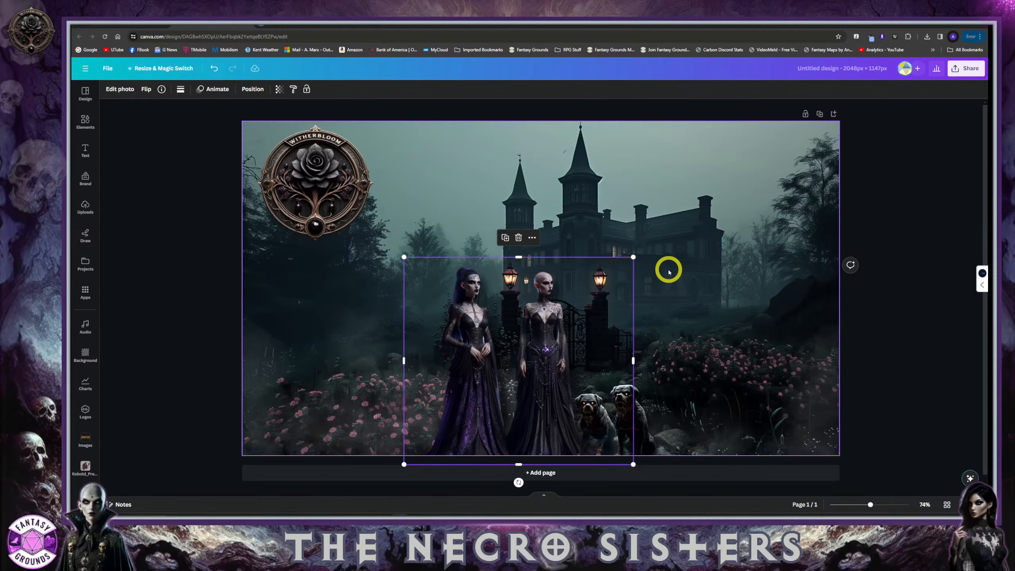
pyautogui.click(394, 340)
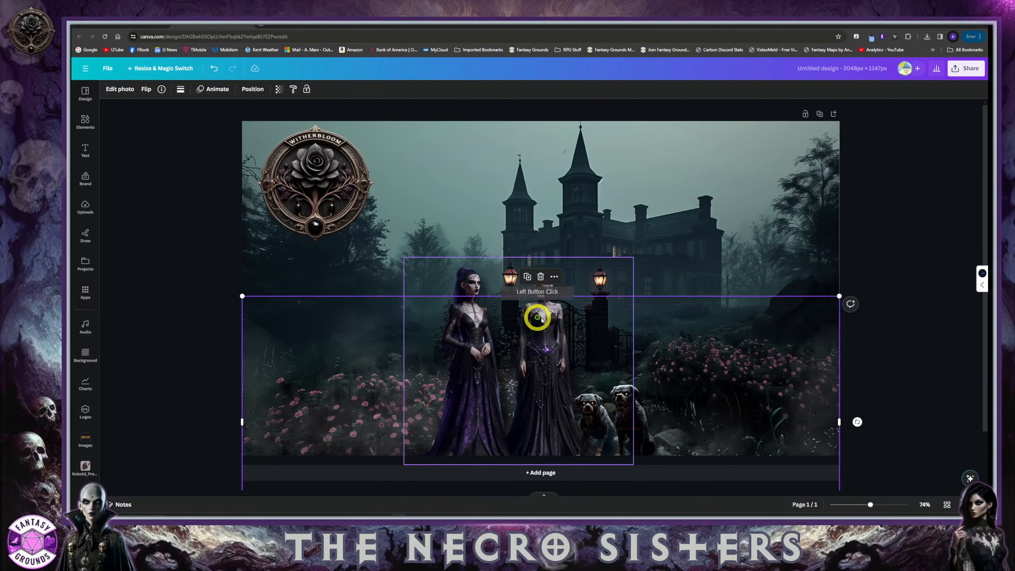
pyautogui.click(495, 281)
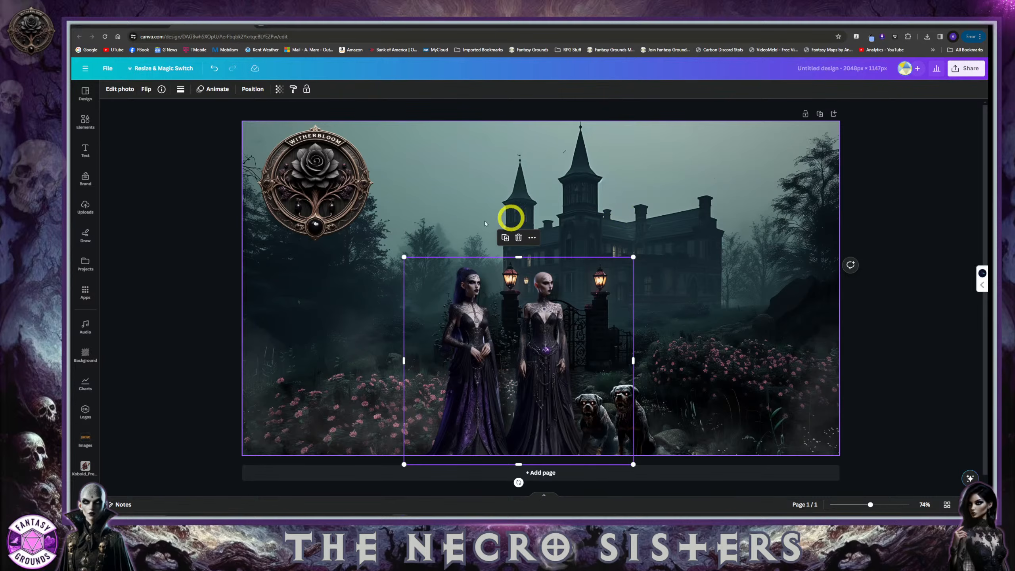
pyautogui.click(436, 203)
pyautogui.click(525, 292)
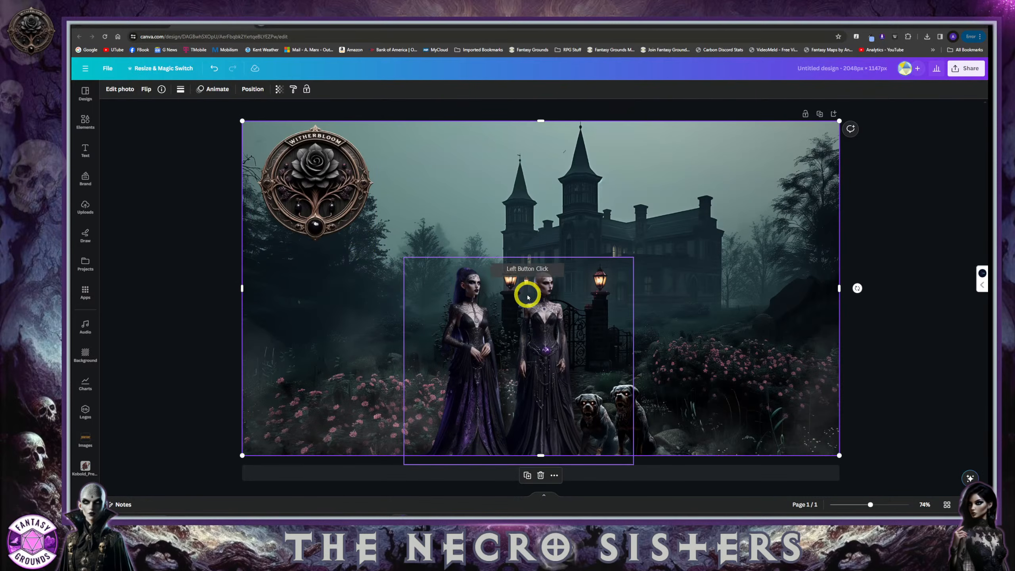
pyautogui.moveTo(525, 295); pyautogui.dragTo(520, 297)
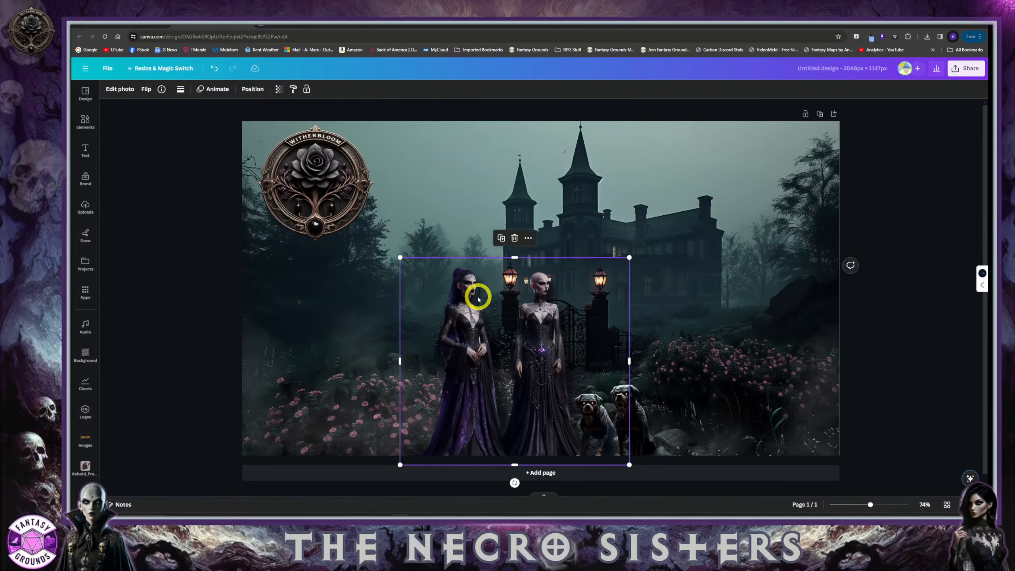
# Examine how the two-sisters image sits against the mansion background by alternately selecting the two layers
pyautogui.click(440, 218)
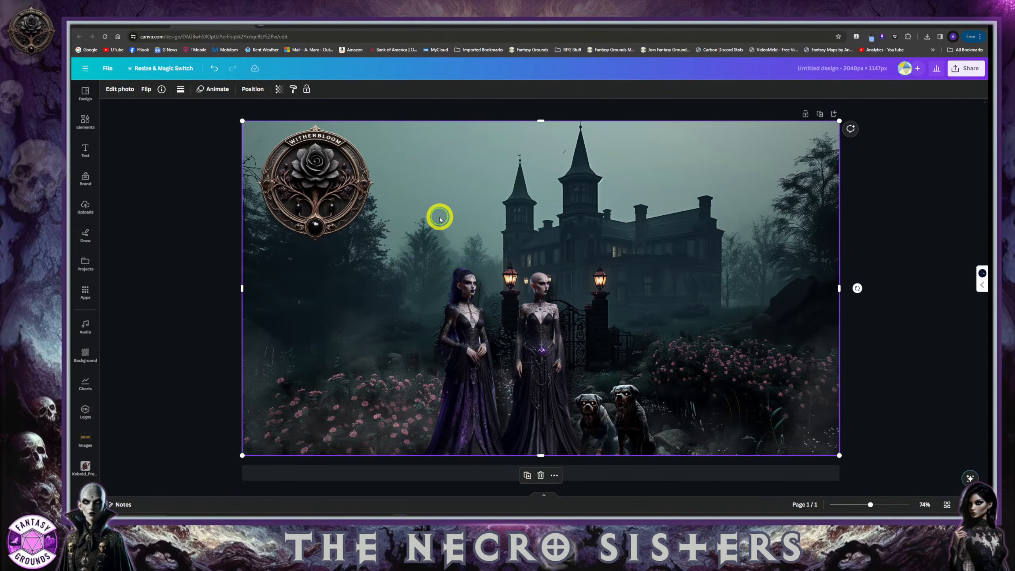
pyautogui.click(470, 286)
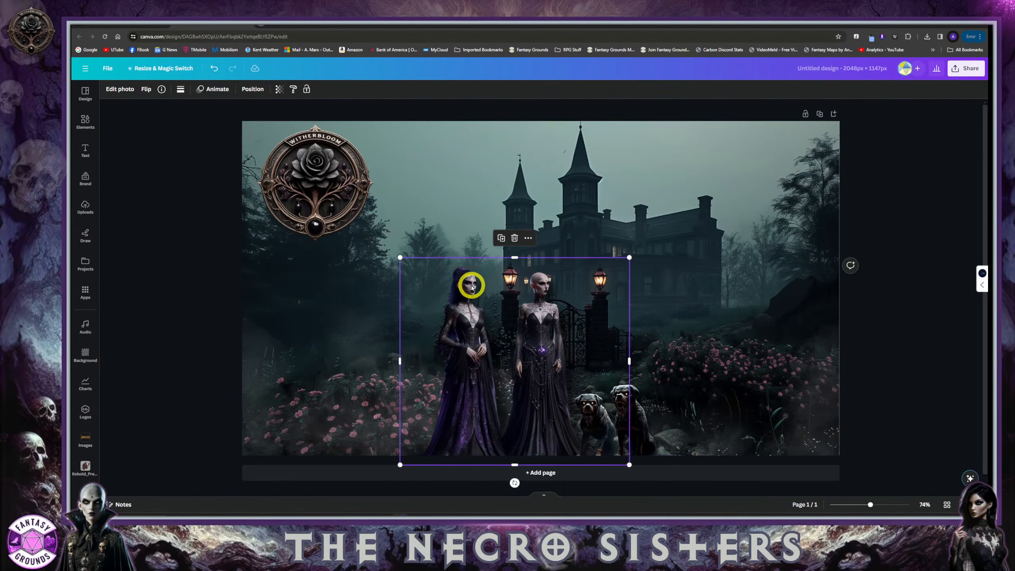
pyautogui.click(641, 244)
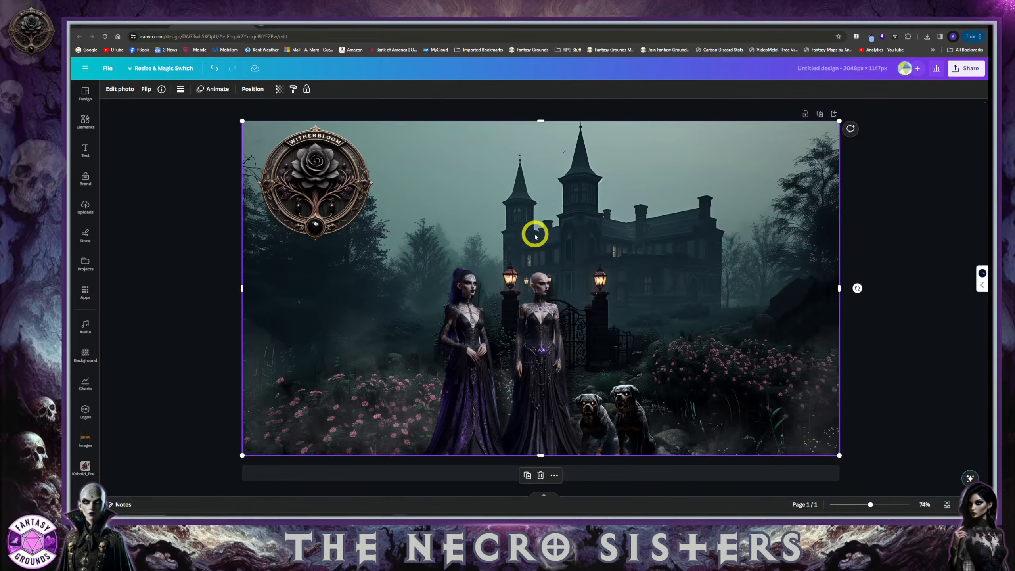
pyautogui.click(493, 297)
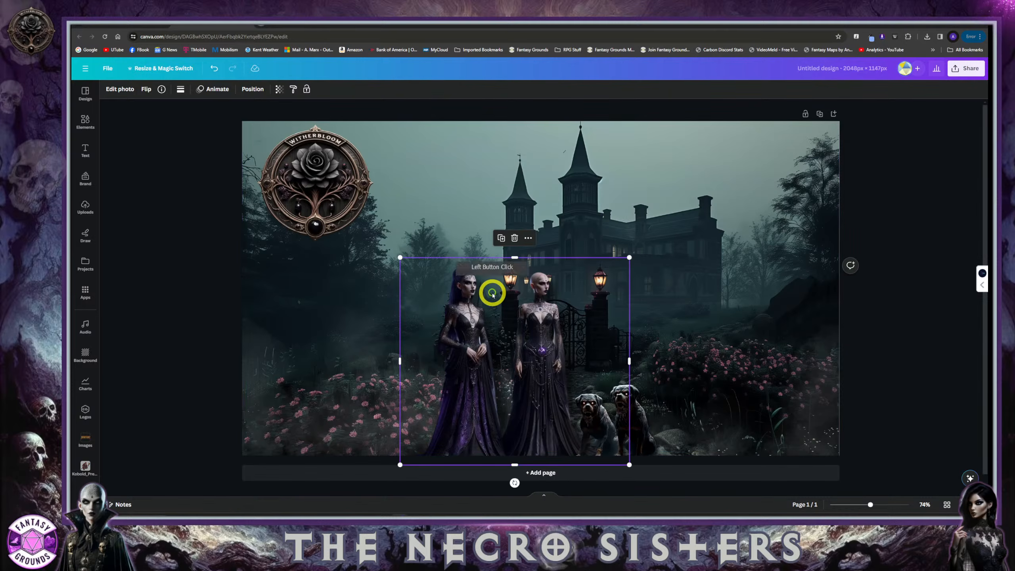
pyautogui.click(589, 229)
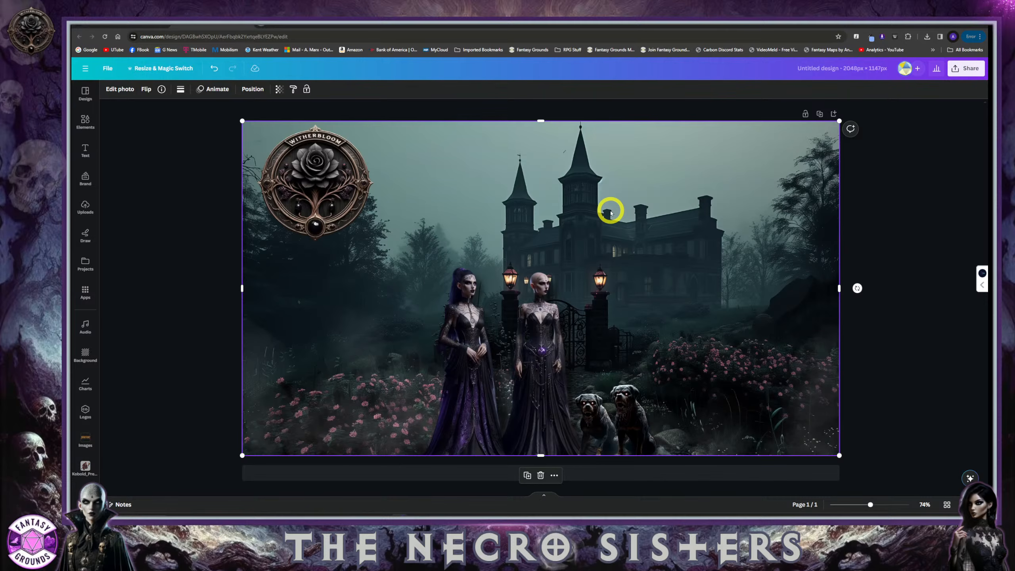
pyautogui.click(594, 215)
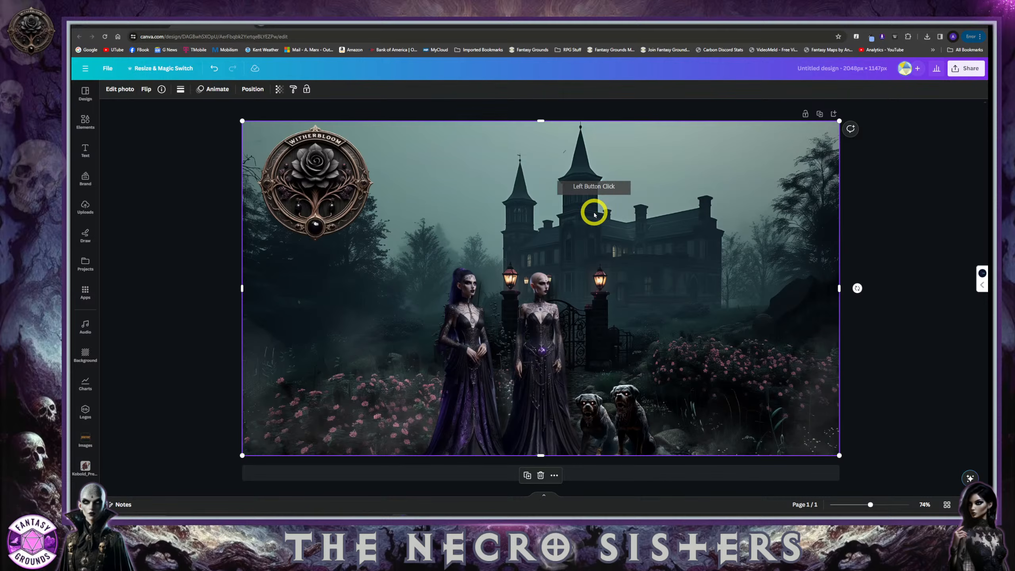
pyautogui.click(476, 306)
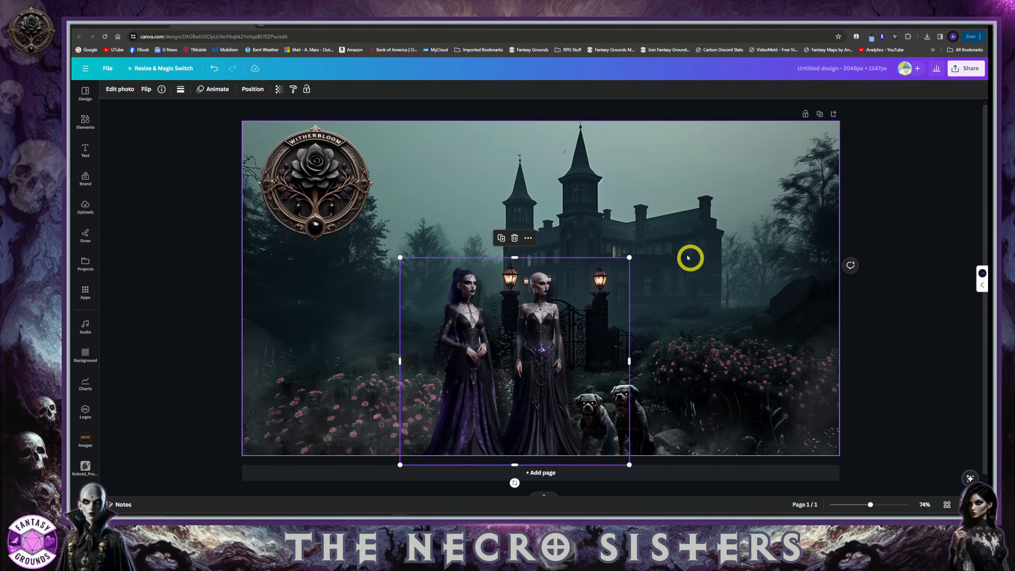
pyautogui.click(621, 225)
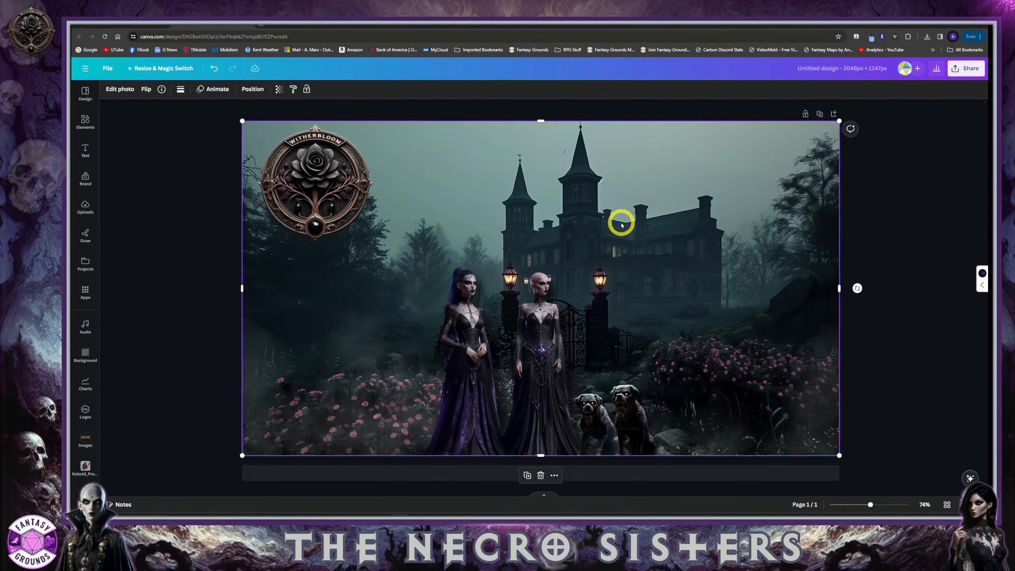
pyautogui.click(565, 242)
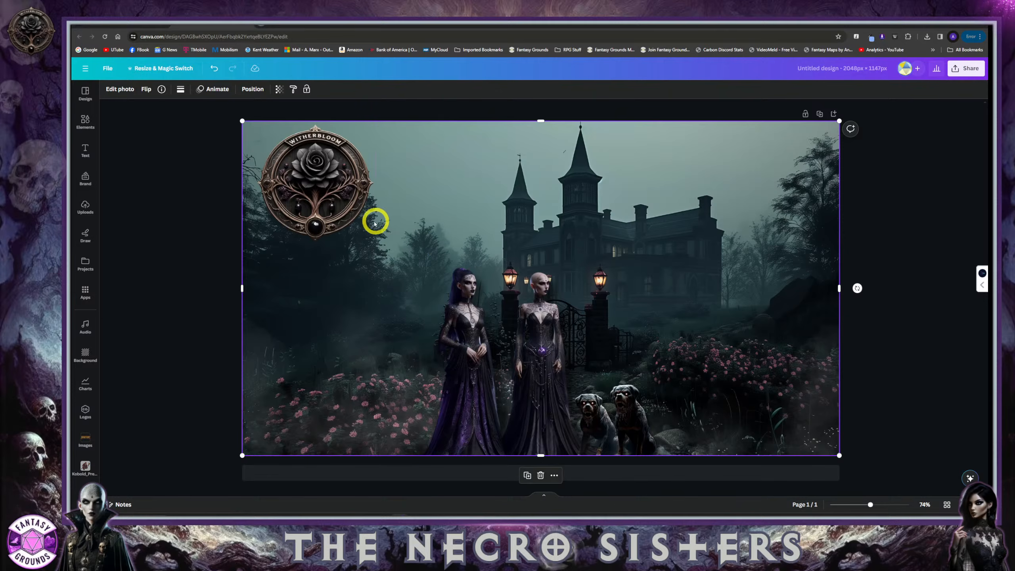
# Nudge the Witherbloom emblem slightly left and down within the design's upper-left corner
pyautogui.click(353, 213)
pyautogui.moveTo(331, 199); pyautogui.dragTo(328, 205)
pyautogui.click(217, 198)
pyautogui.click(346, 193)
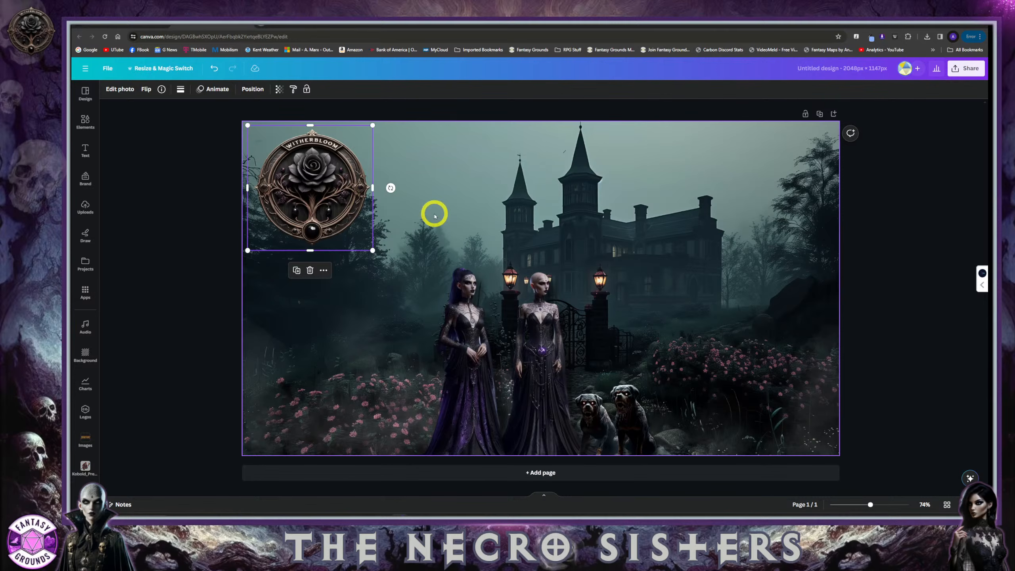
pyautogui.click(427, 228)
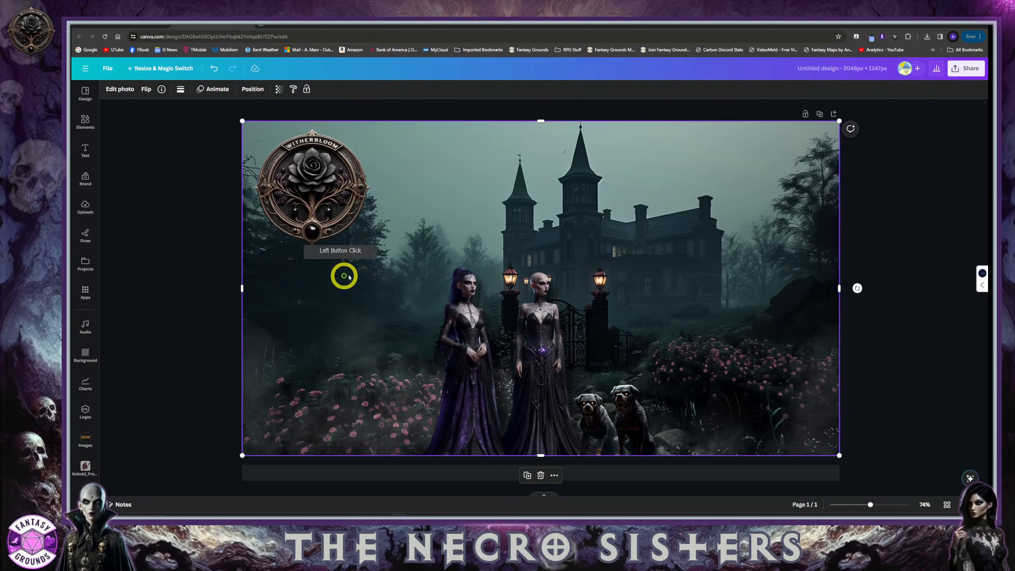
pyautogui.click(332, 220)
pyautogui.moveTo(332, 217); pyautogui.dragTo(331, 217)
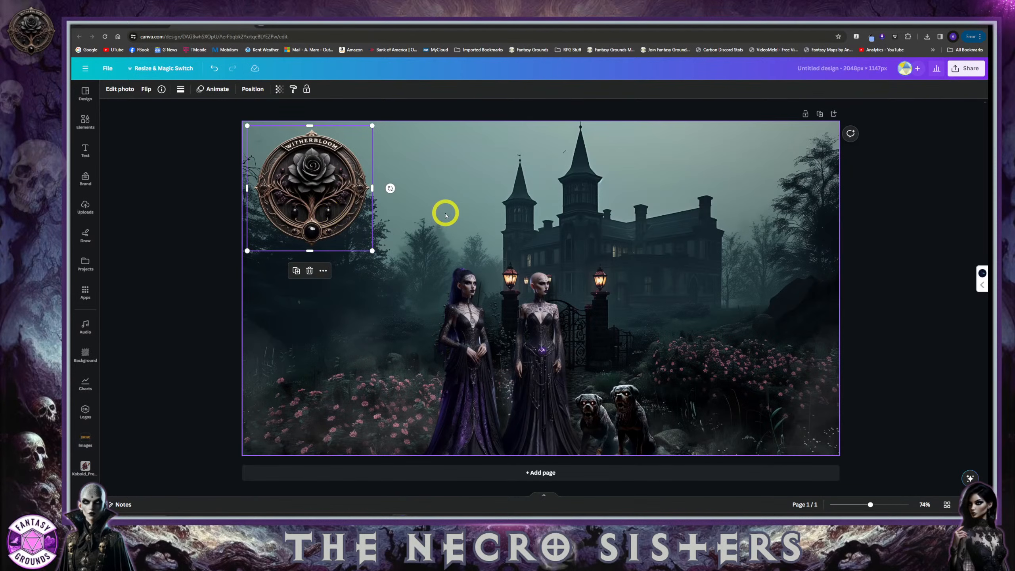
# Inspect the extents of the mansion background and the flower-garden foreground layer by selecting each in turn
pyautogui.click(705, 324)
pyautogui.click(705, 254)
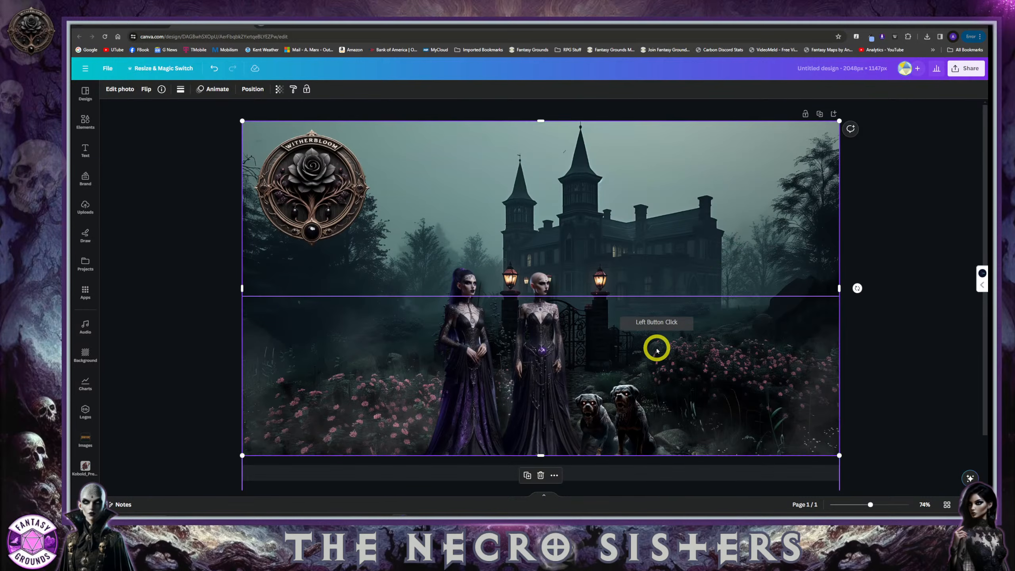
pyautogui.click(679, 353)
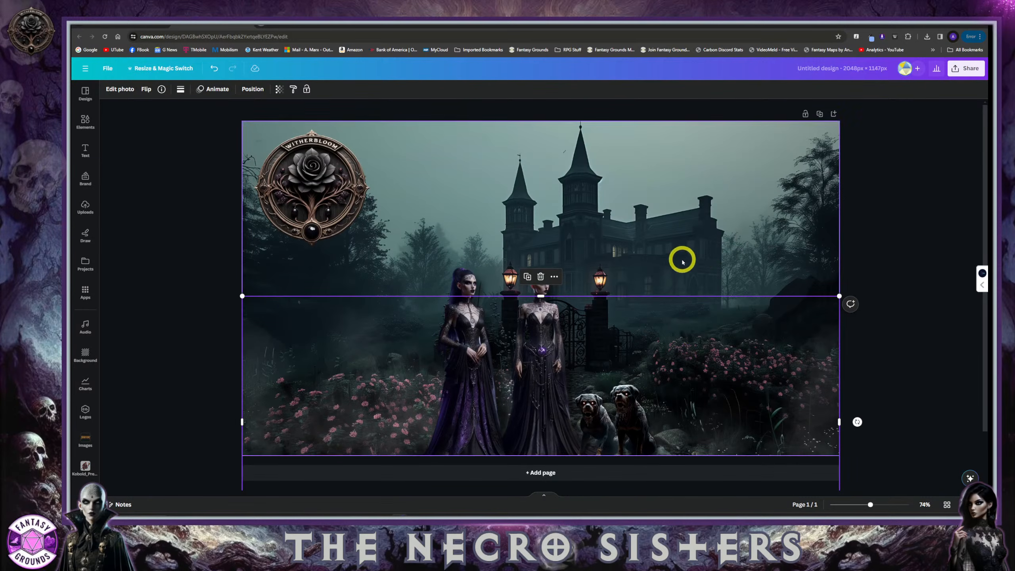
# Crop both sides of the flower-garden foreground layer so it covers only the area around the sisters and their dogs
pyautogui.moveTo(242, 420); pyautogui.dragTo(417, 419)
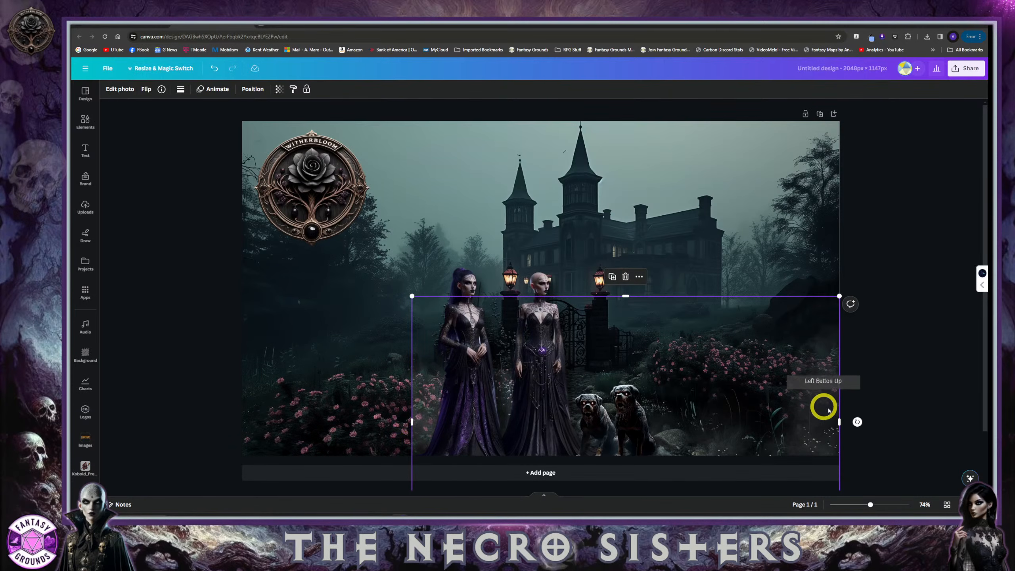
pyautogui.moveTo(839, 422); pyautogui.dragTo(704, 421)
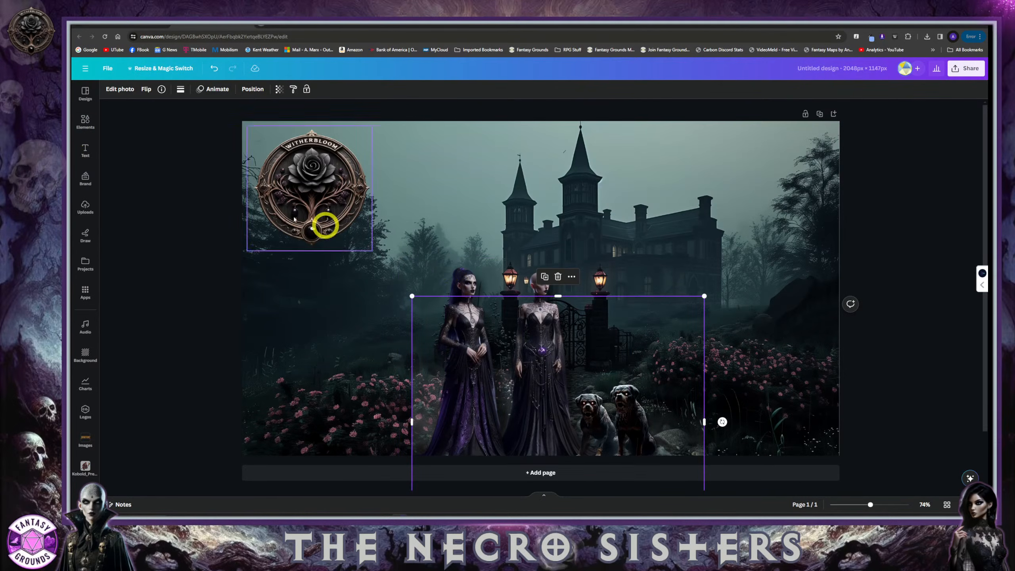
# Add the uploaded image of the two sisters in the library to the page and align it with the upper-left corner
pyautogui.click(84, 122)
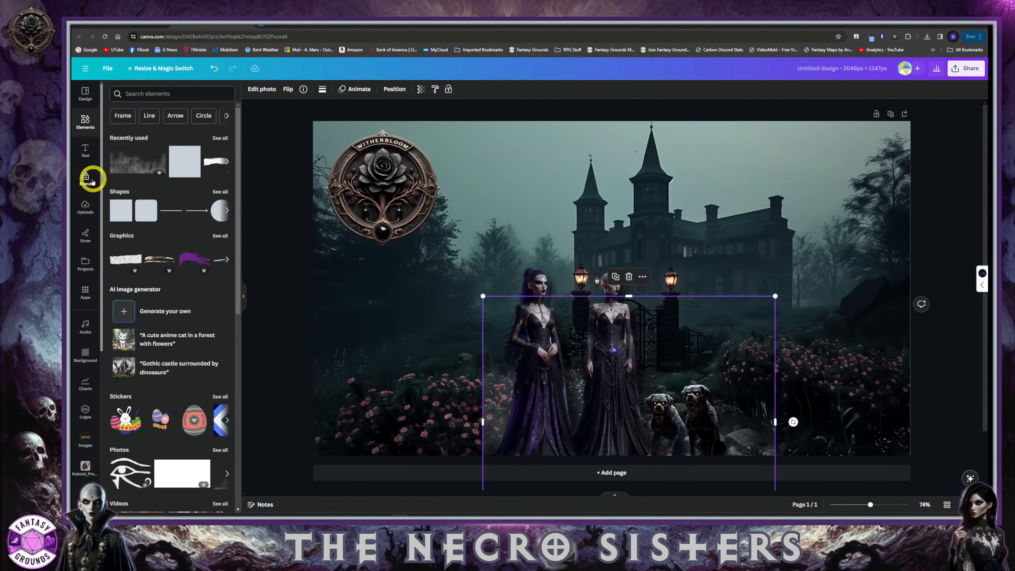
pyautogui.click(86, 205)
pyautogui.click(149, 185)
pyautogui.click(593, 257)
pyautogui.moveTo(593, 257); pyautogui.dragTo(476, 188)
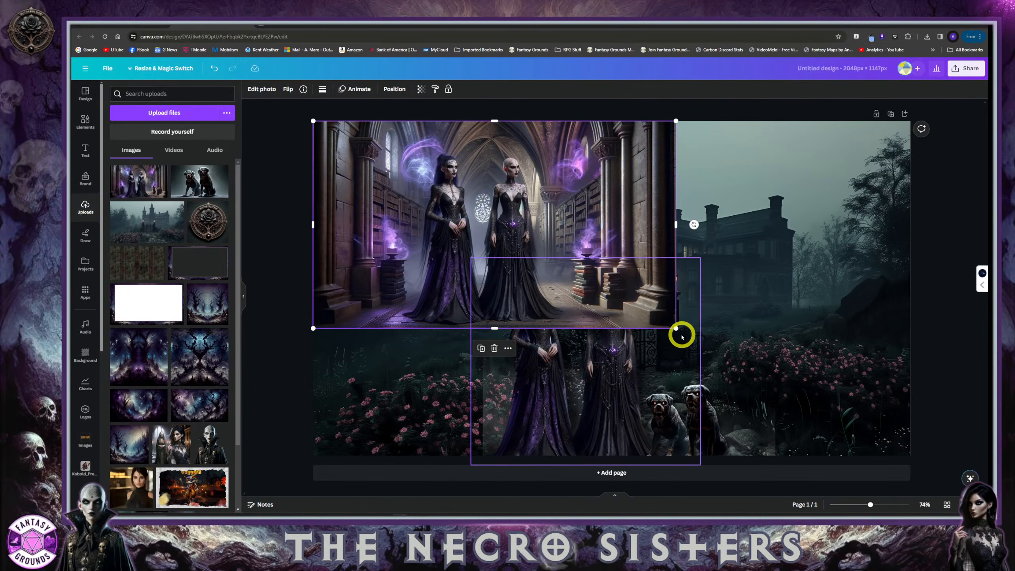
# Enlarge the library image of the sisters to cover the whole 2048 × 1147 px page
pyautogui.moveTo(675, 328); pyautogui.dragTo(901, 453)
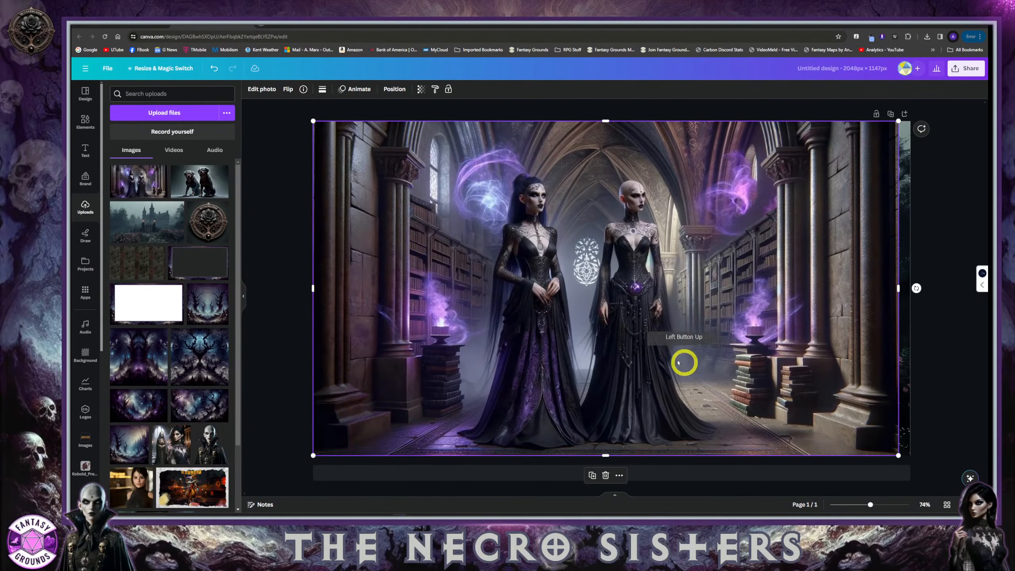
pyautogui.moveTo(667, 260); pyautogui.dragTo(667, 259)
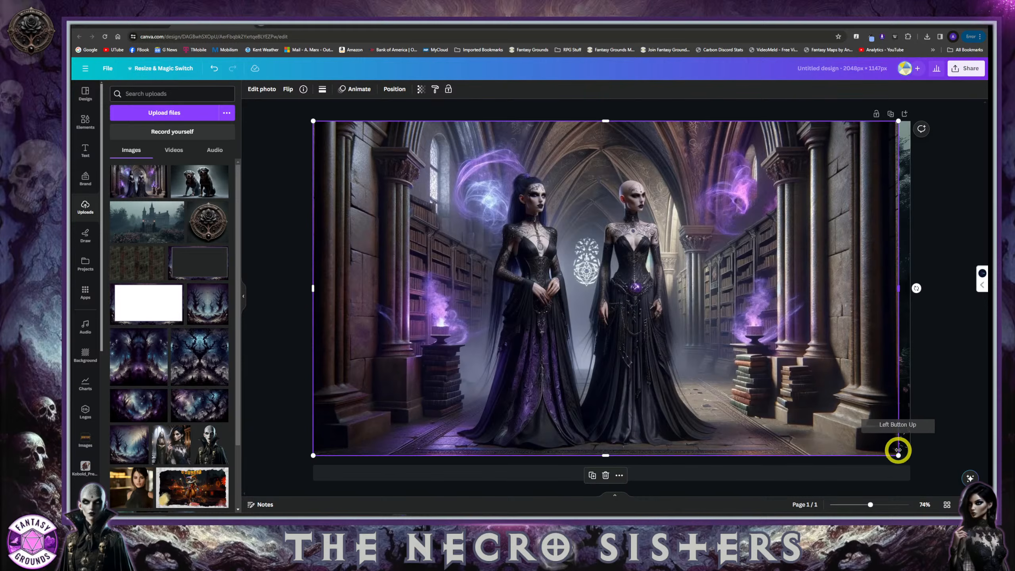
pyautogui.moveTo(898, 454); pyautogui.dragTo(909, 458)
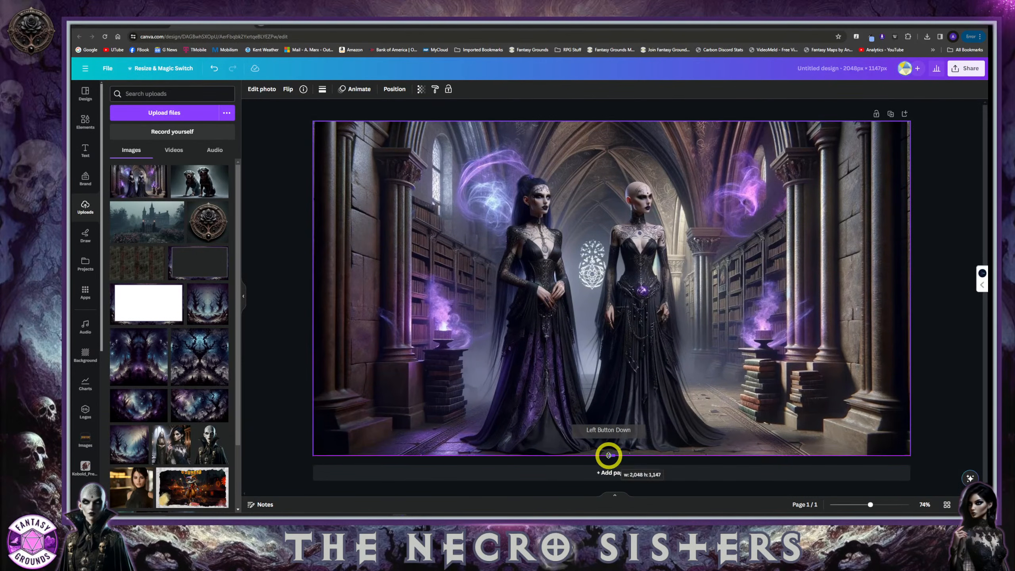
pyautogui.moveTo(600, 412); pyautogui.dragTo(599, 439)
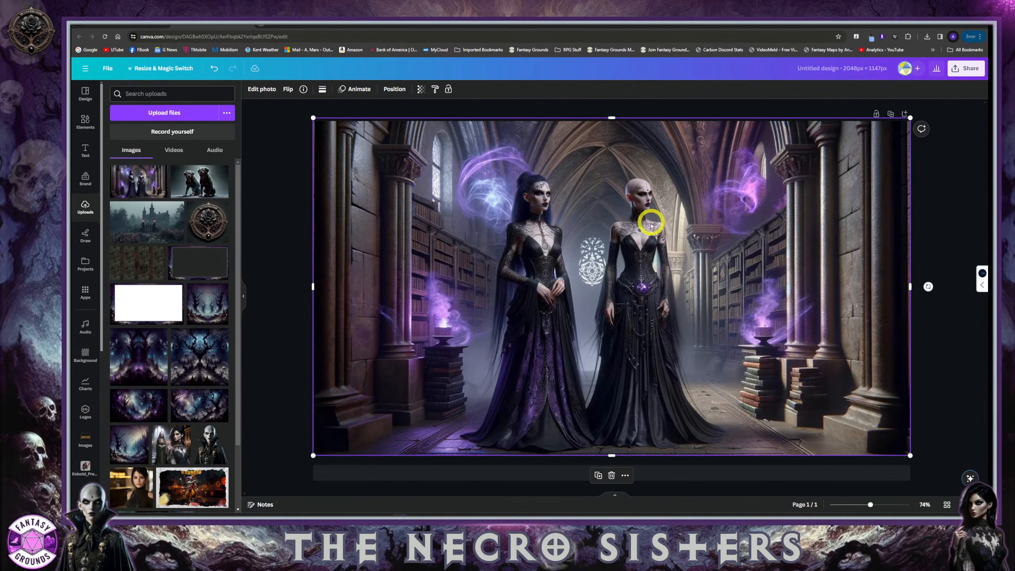
# Nudge the library image of the two sisters slightly to the left on the page
pyautogui.click(532, 239)
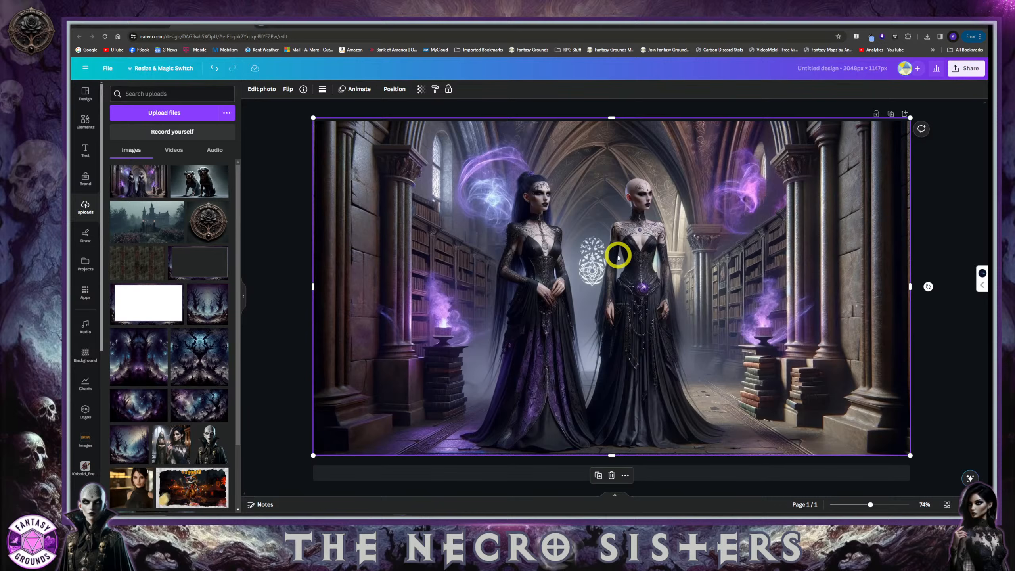
pyautogui.moveTo(521, 235); pyautogui.dragTo(518, 231)
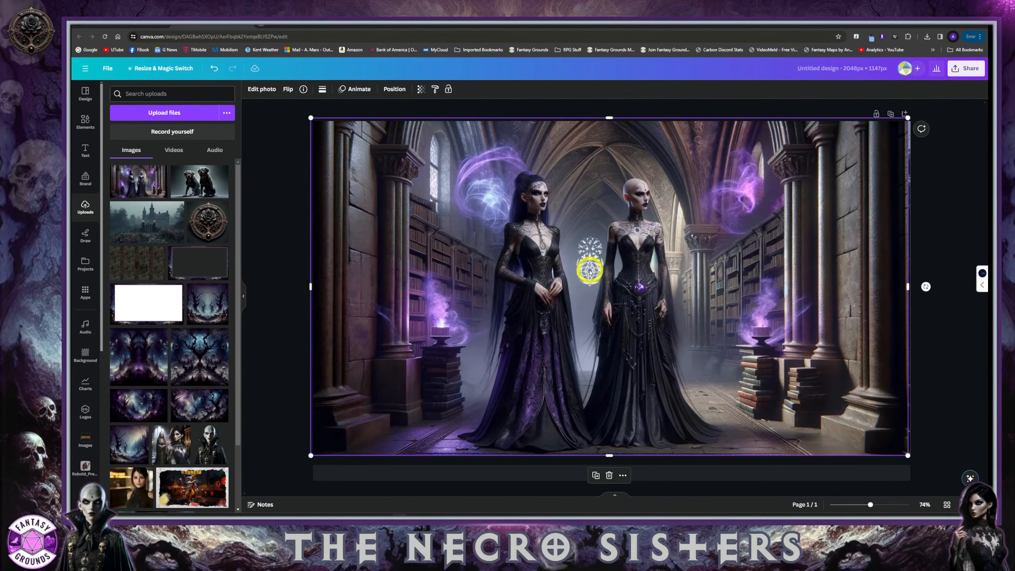
pyautogui.press('Escape')
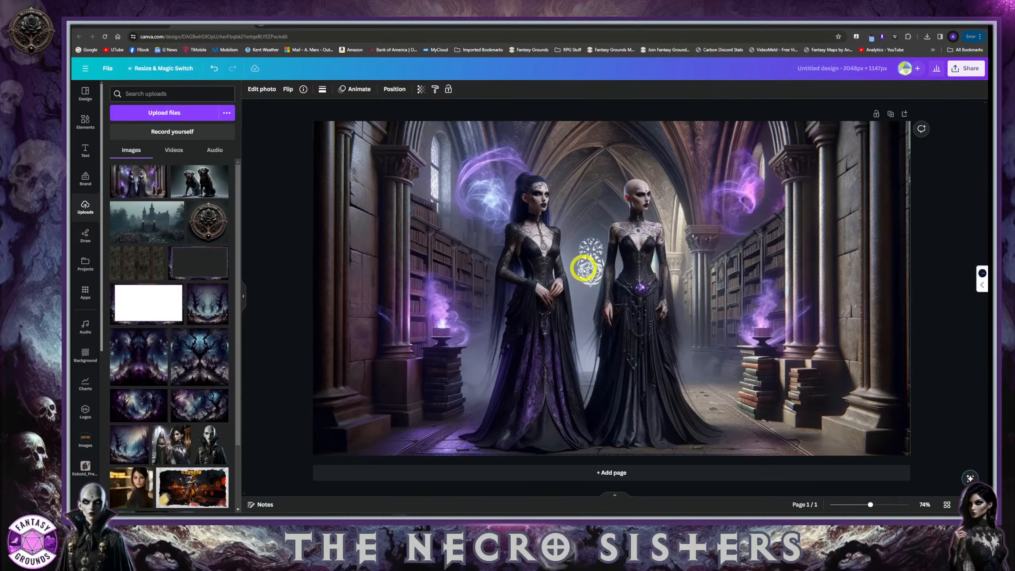
pyautogui.click(583, 270)
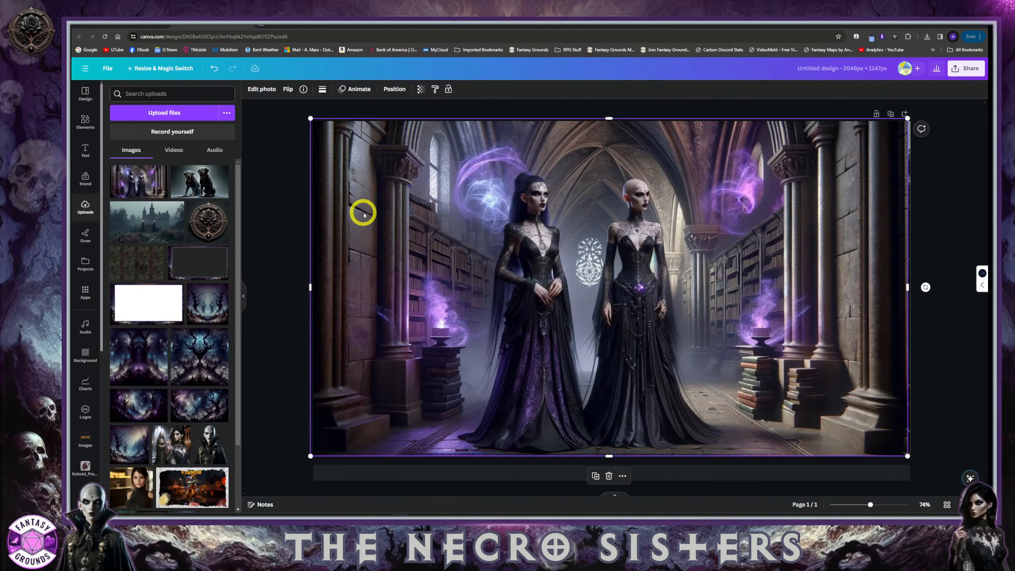
pyautogui.click(281, 198)
pyautogui.click(603, 231)
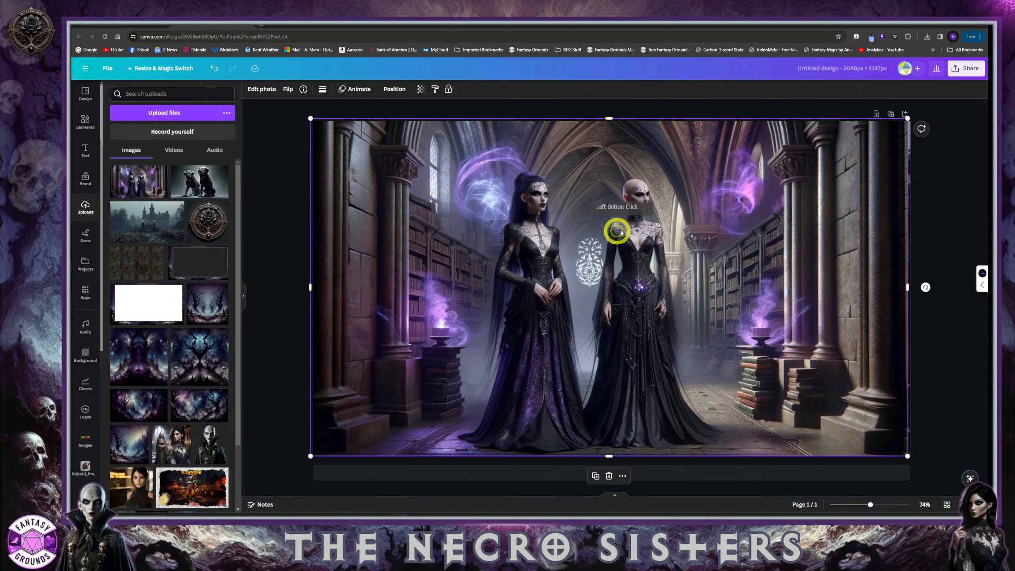
pyautogui.click(545, 227)
pyautogui.click(655, 231)
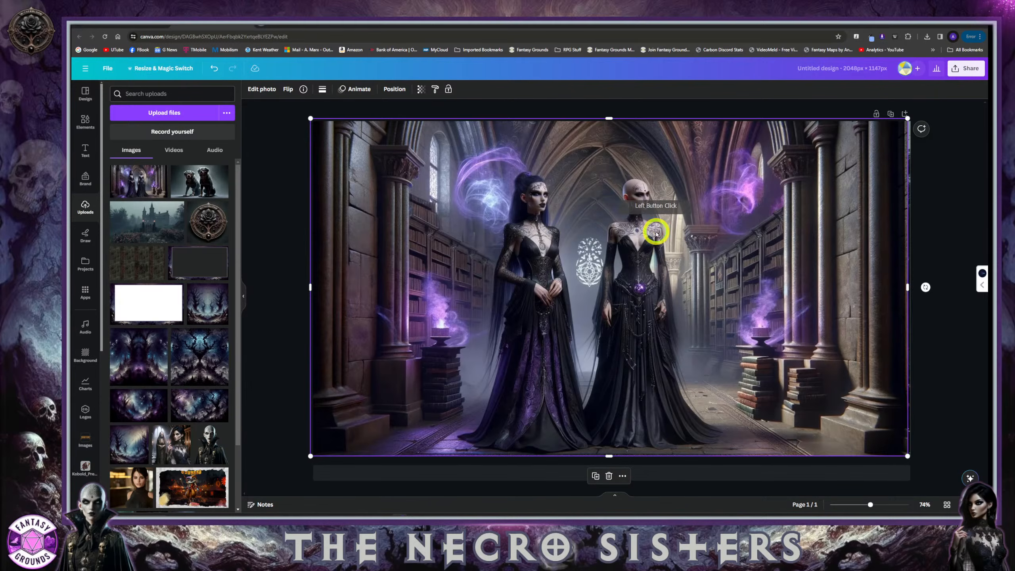
pyautogui.click(528, 224)
pyautogui.click(655, 221)
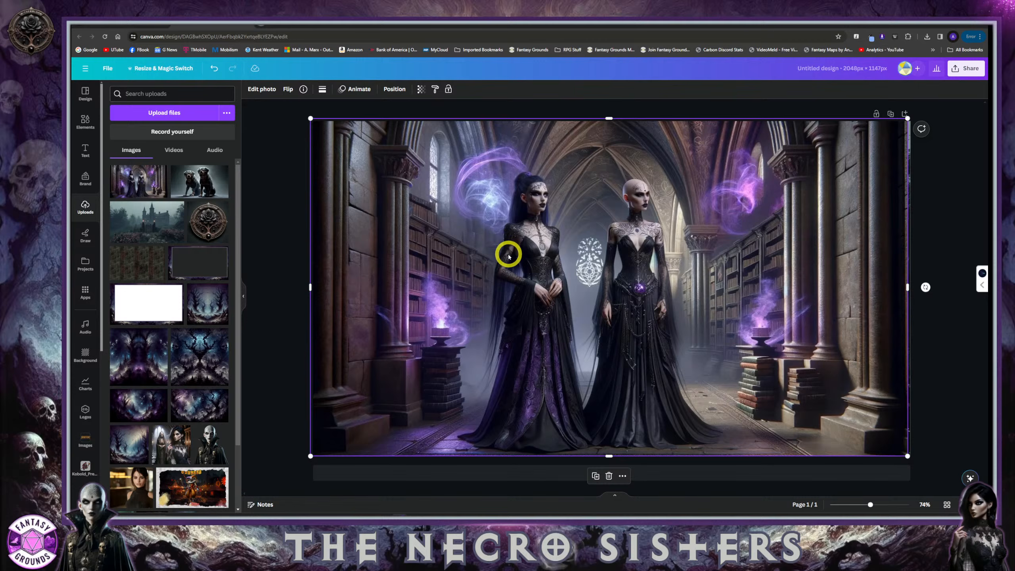
pyautogui.scroll(-1, 200, 369)
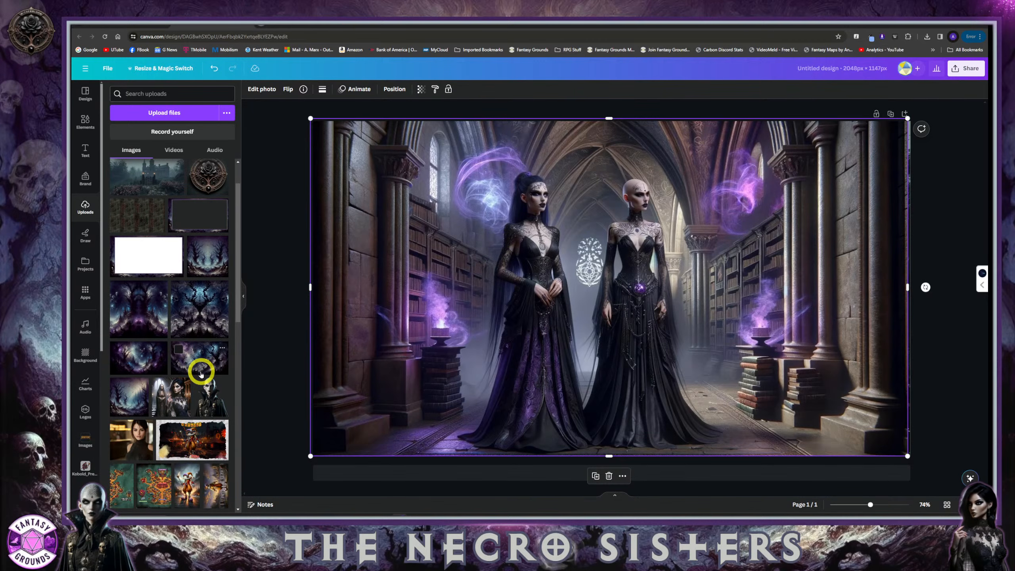
pyautogui.scroll(1, 200, 372)
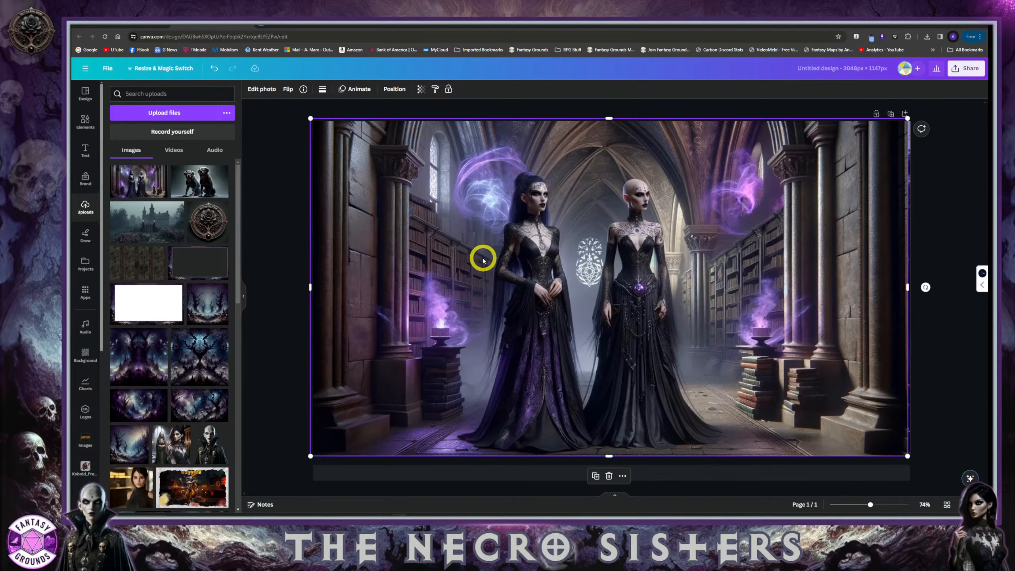
# Shift the library image of the sisters a little farther left, past the page's left edge
pyautogui.click(657, 230)
pyautogui.moveTo(657, 231); pyautogui.dragTo(653, 232)
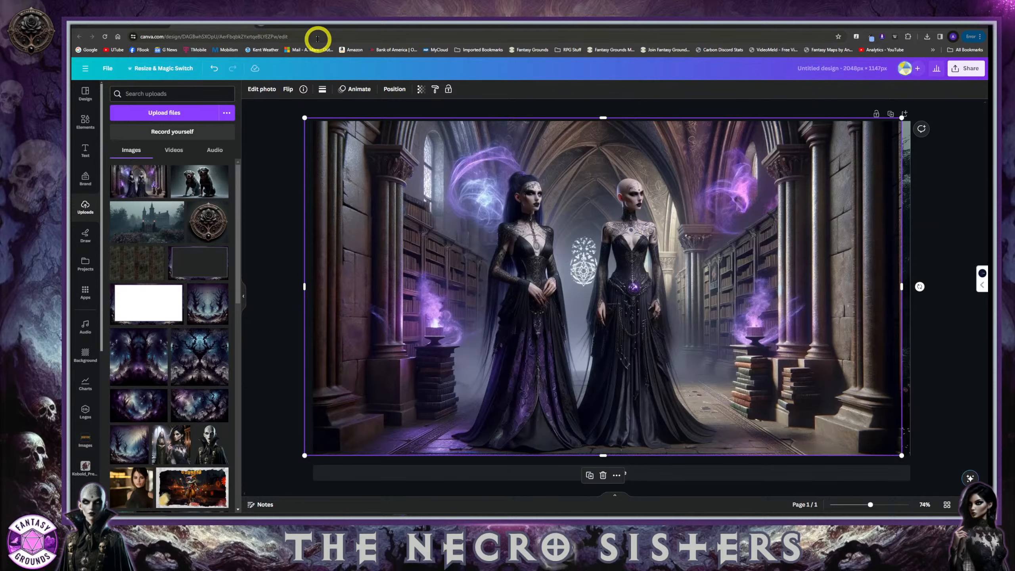
pyautogui.click(264, 25)
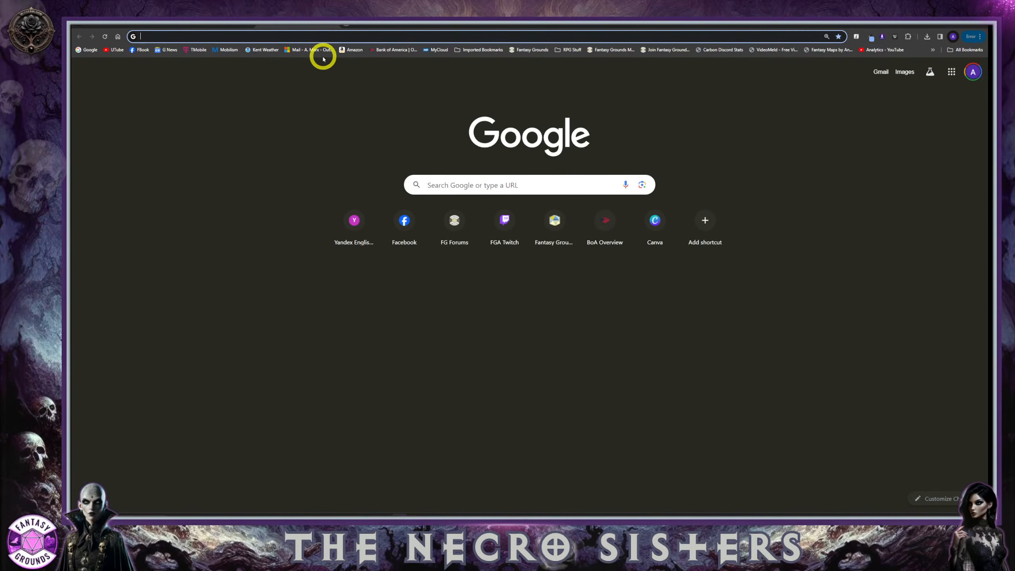
pyautogui.click(336, 27)
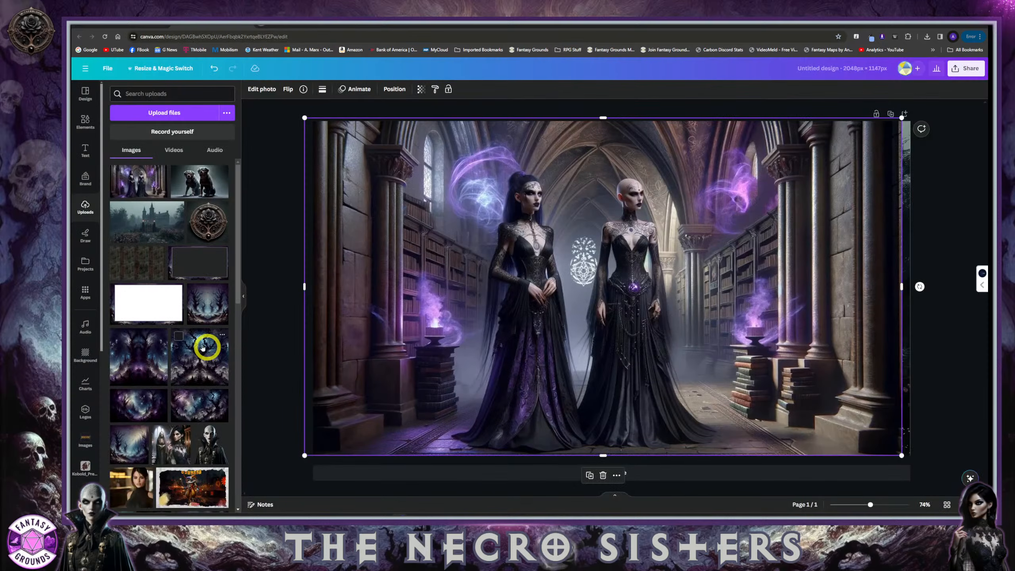
# Switch to the Fantasy Grounds desktop and roll a d20 into the chat window
pyautogui.click(197, 515)
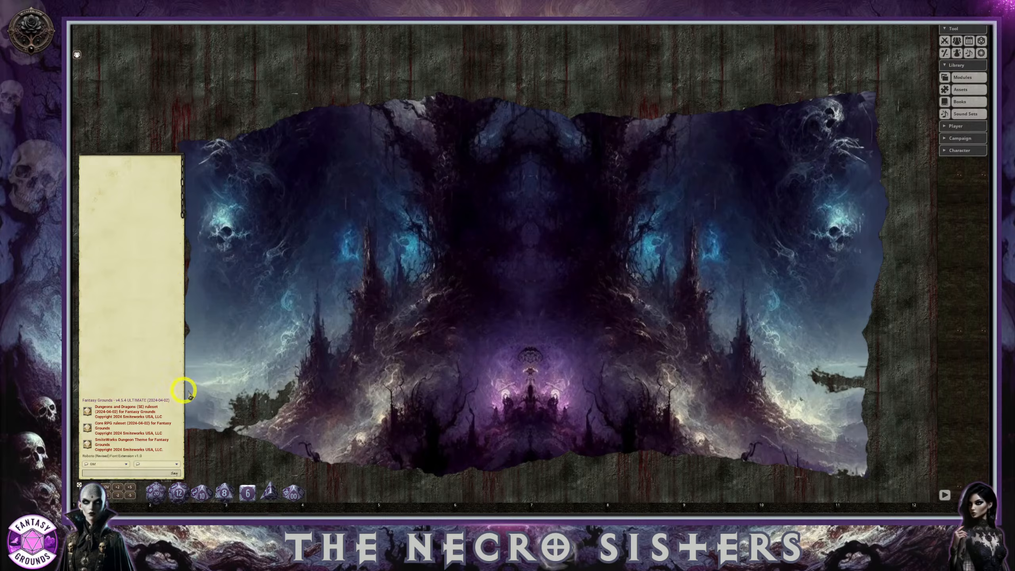
pyautogui.moveTo(151, 490); pyautogui.dragTo(193, 435)
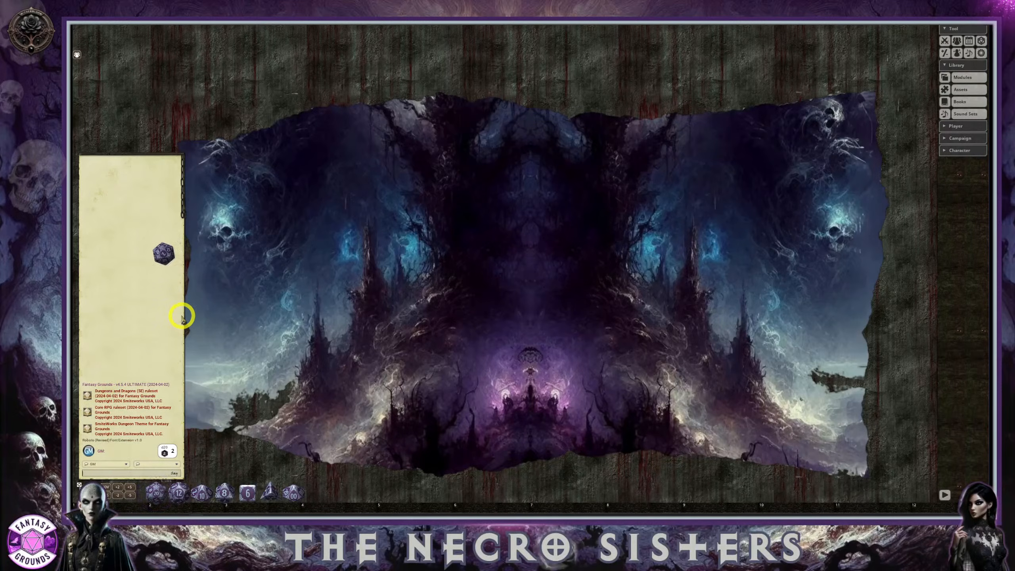
# Widen the chat window toward the middle of the desktop by about half its width
pyautogui.click(184, 296)
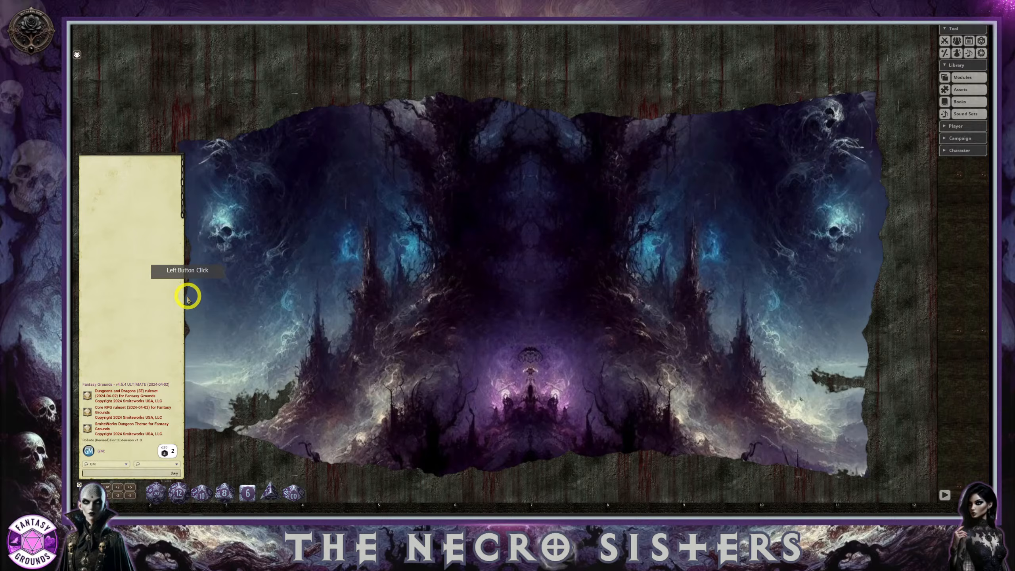
pyautogui.moveTo(185, 295); pyautogui.dragTo(234, 291)
pyautogui.moveTo(190, 318); pyautogui.dragTo(191, 314)
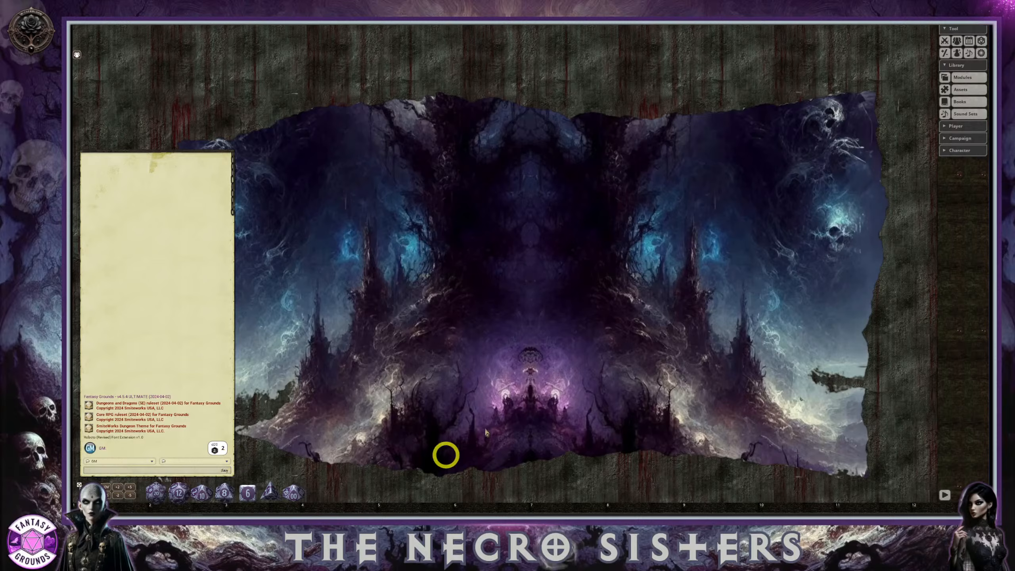
# Open the Options window and place it beside the chat window
pyautogui.click(979, 55)
pyautogui.moveTo(527, 197); pyautogui.dragTo(339, 168)
pyautogui.scroll(-4, 352, 229)
pyautogui.scroll(4, 365, 217)
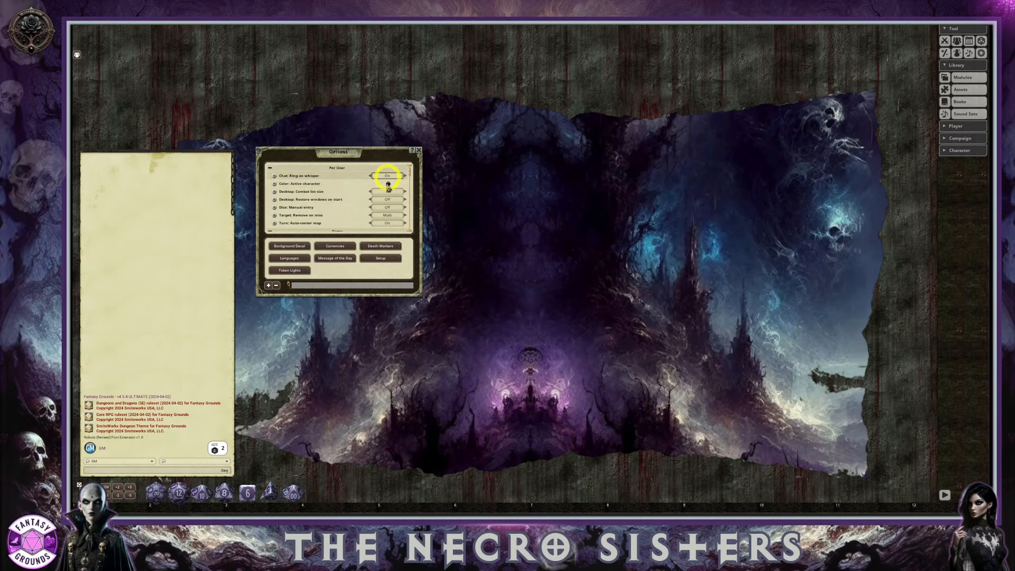
# Set the active character color to a pale parchment tone sampled from the chat window with the eyedropper
pyautogui.click(388, 184)
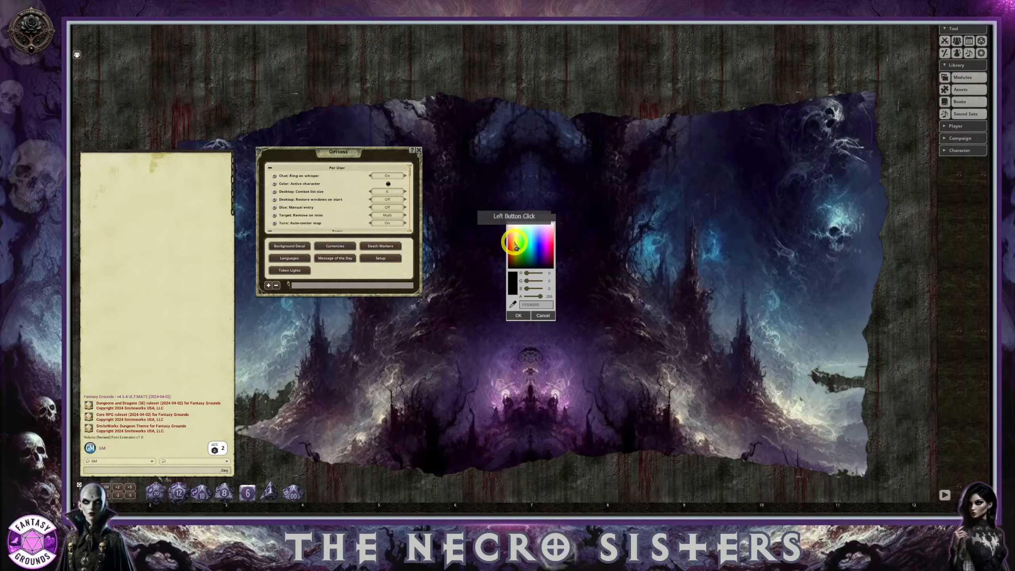
pyautogui.click(515, 237)
pyautogui.click(518, 315)
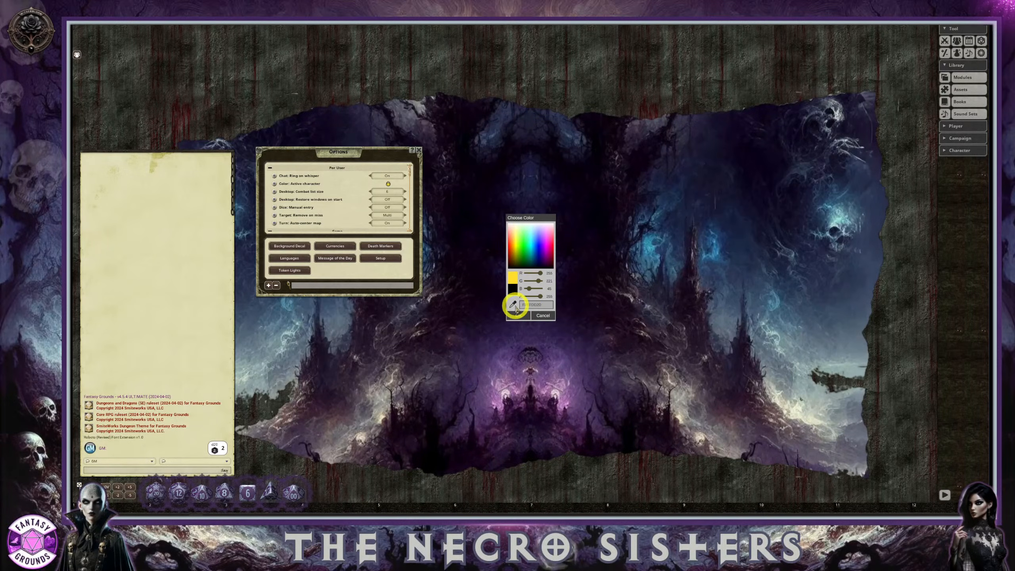
pyautogui.click(512, 304)
pyautogui.click(839, 226)
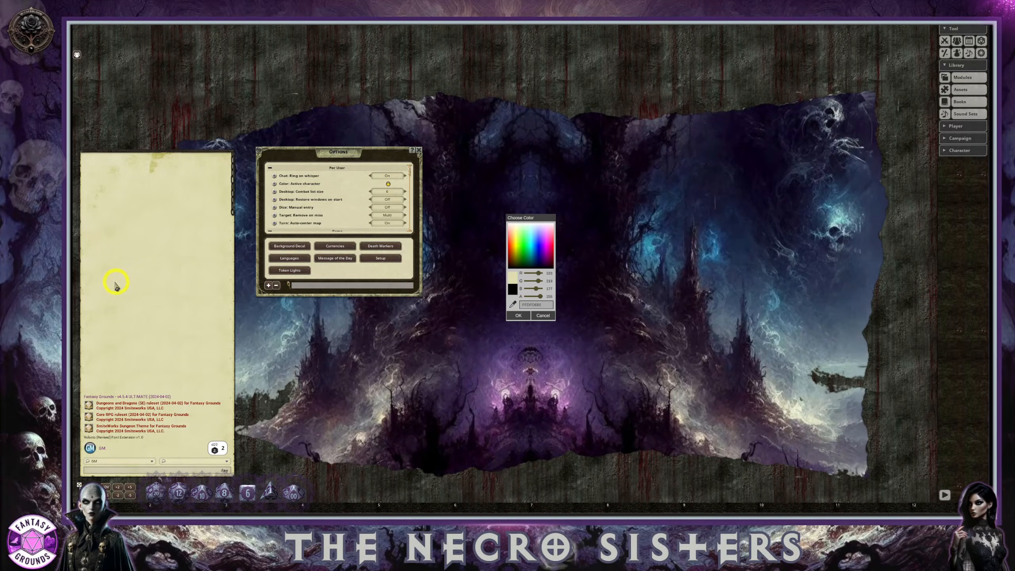
pyautogui.click(147, 276)
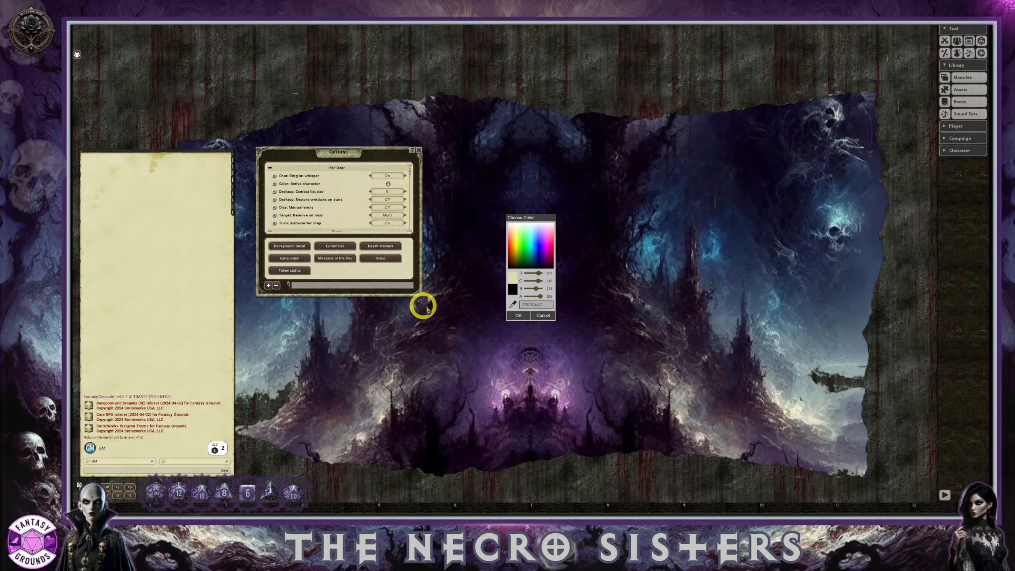
pyautogui.click(518, 315)
pyautogui.click(558, 211)
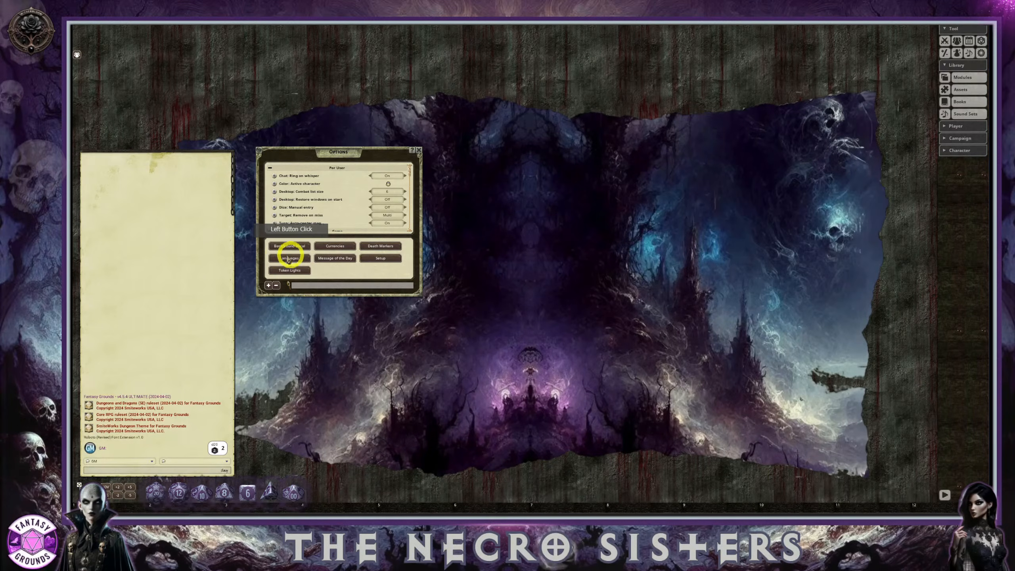
# Review the Game settings for chat, desktop, party and sound in the Options window
pyautogui.scroll(-2, 367, 202)
pyautogui.scroll(-2, 366, 201)
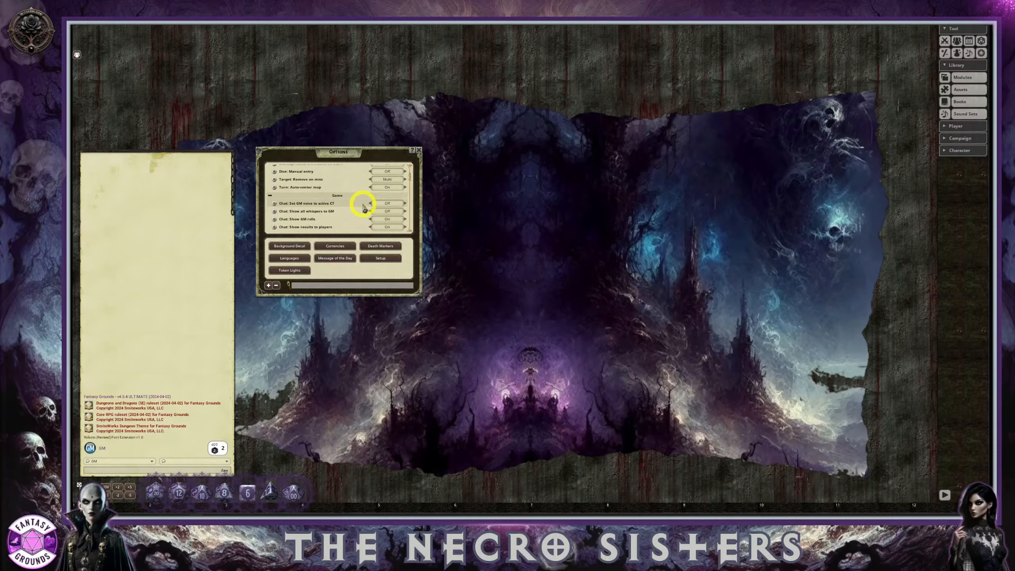
pyautogui.scroll(-3, 364, 206)
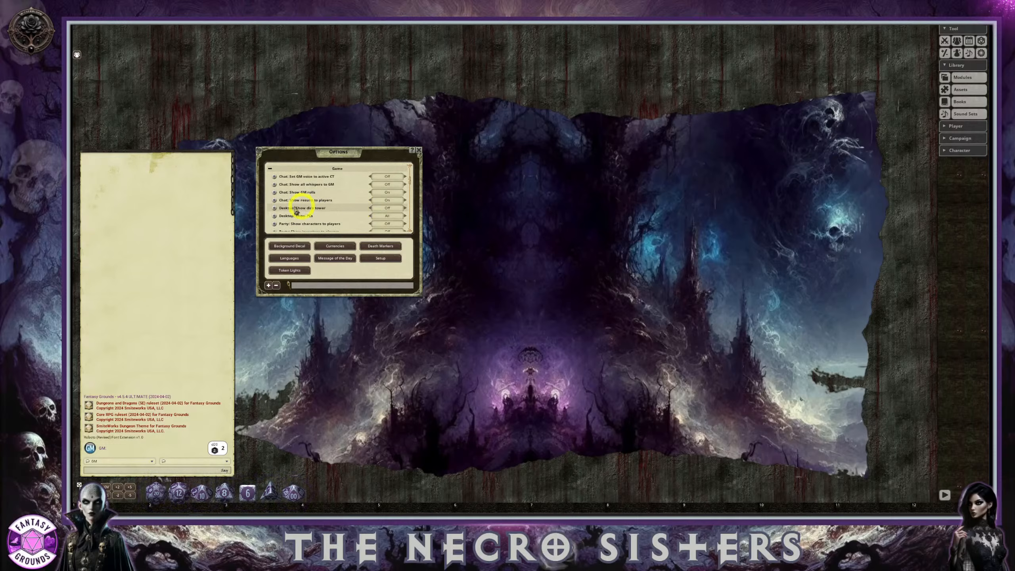
pyautogui.scroll(-4, 331, 209)
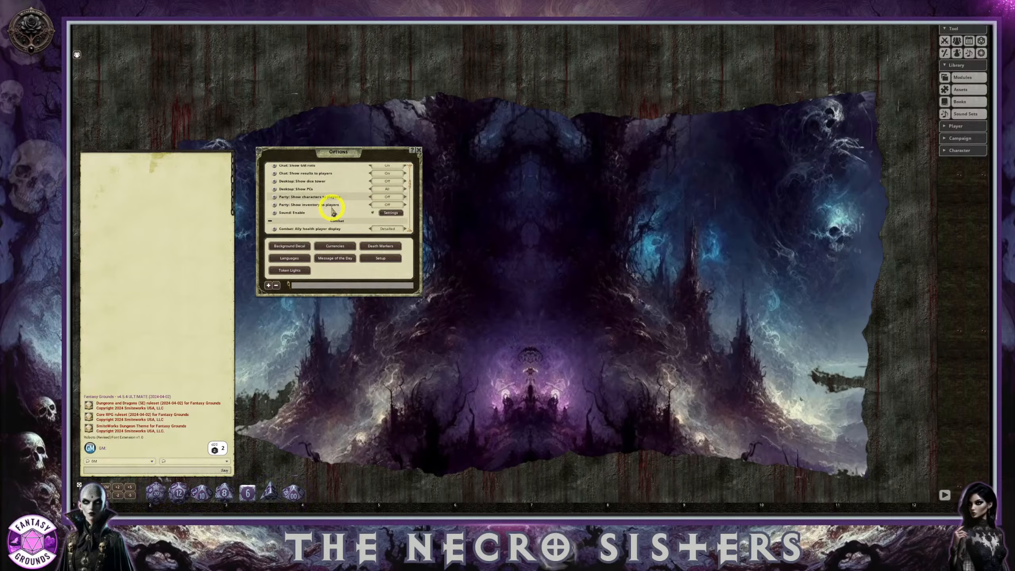
pyautogui.scroll(5, 328, 211)
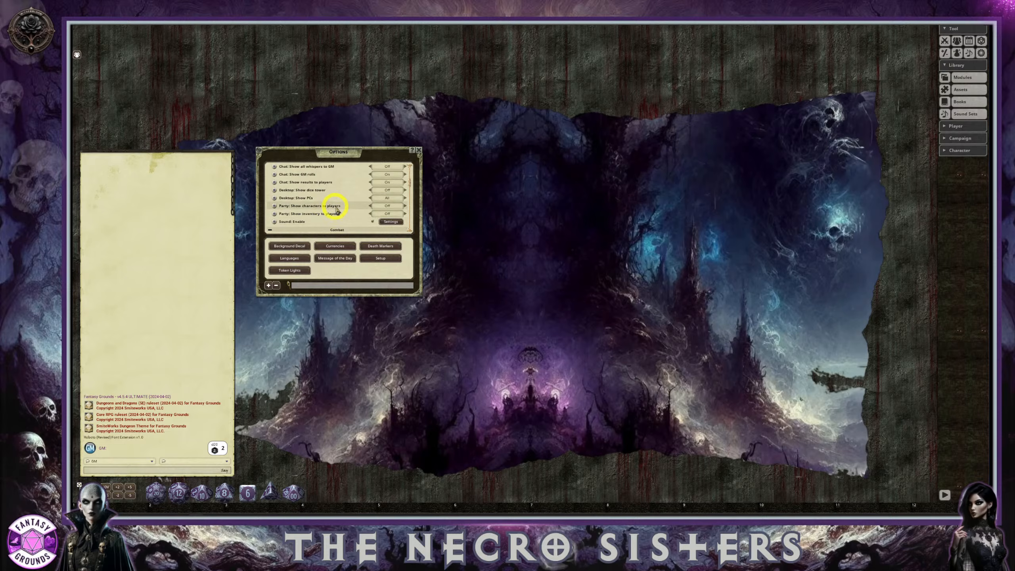
pyautogui.scroll(-4, 336, 209)
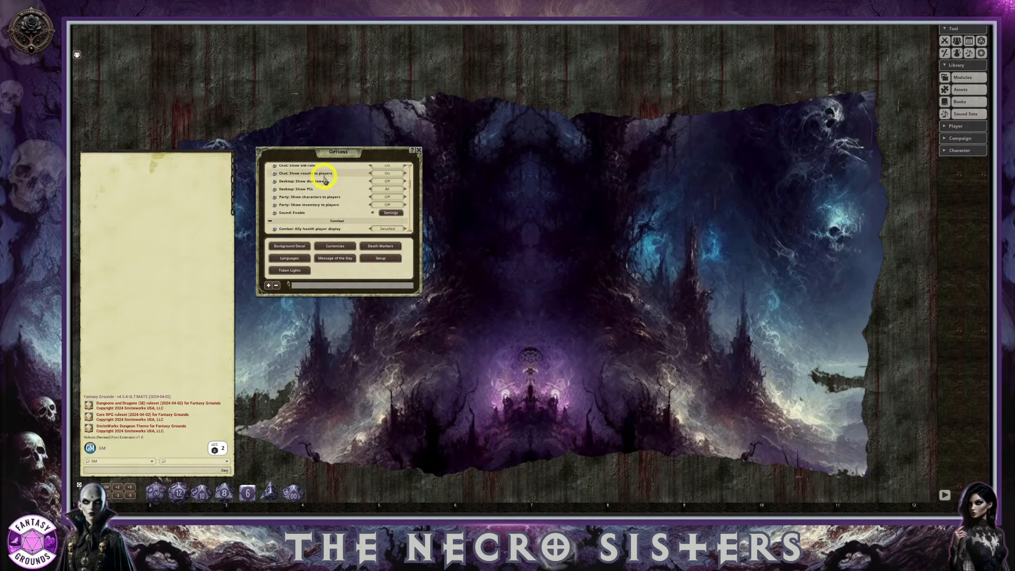
# Turn on the desktop dice tower in the Options window, place the tower at the end of the dice row, and close Options
pyautogui.click(391, 182)
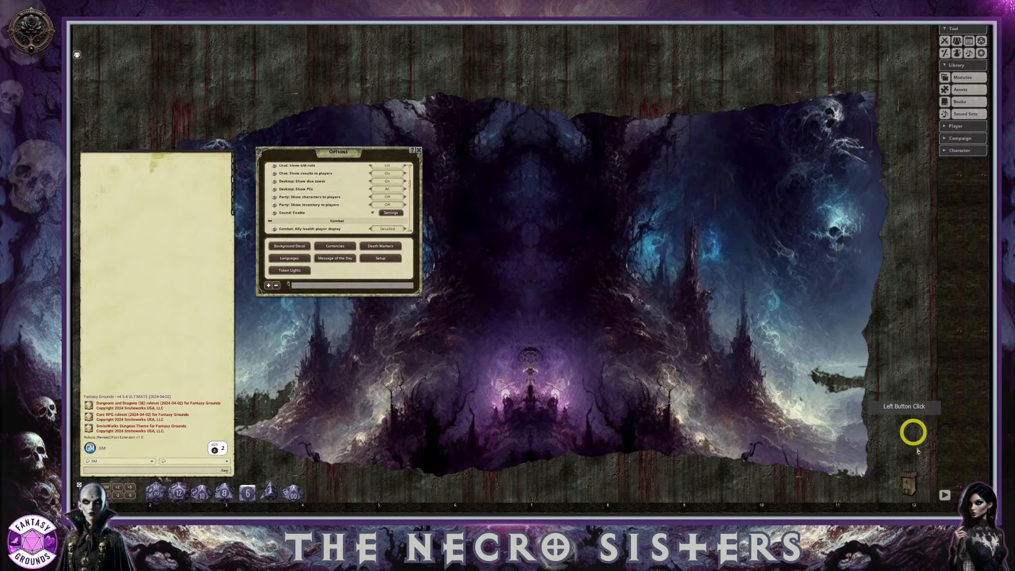
pyautogui.click(915, 485)
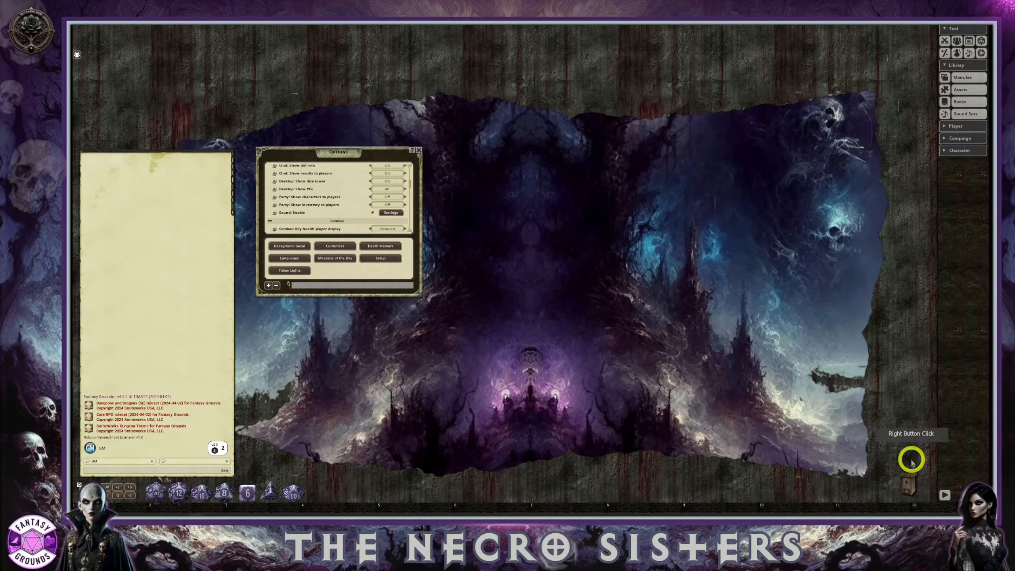
pyautogui.moveTo(907, 484); pyautogui.dragTo(319, 489)
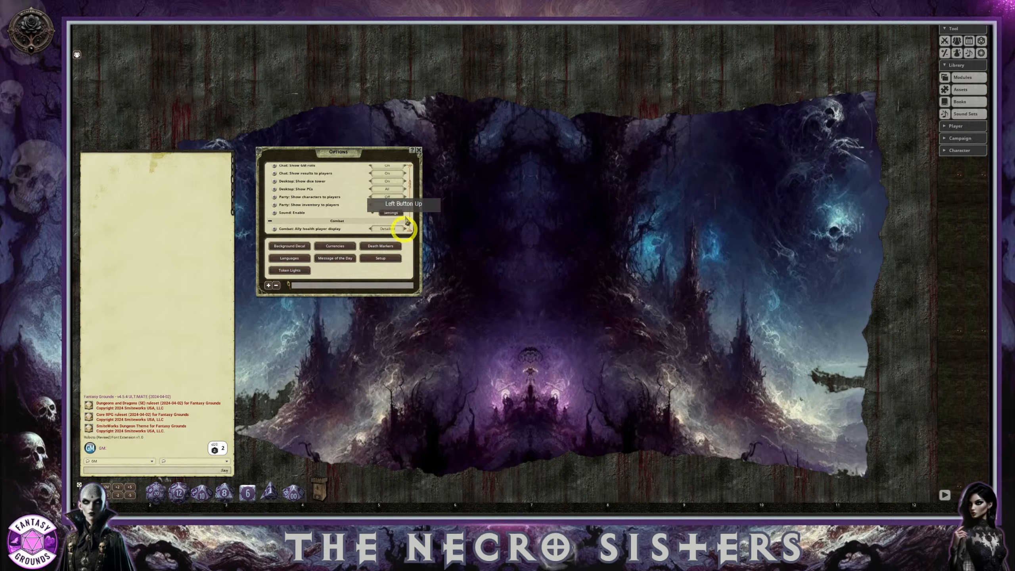
pyautogui.click(418, 150)
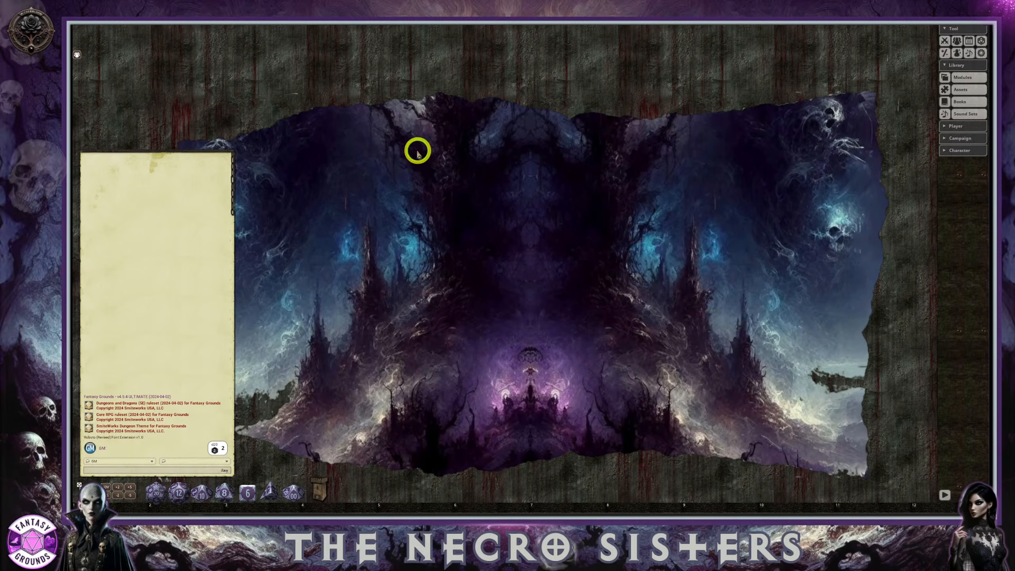
# Widen the chat window toward the middle of the desktop by about half its width and lock it in place
pyautogui.moveTo(186, 290)
pyautogui.mouseDown()
pyautogui.moveTo(195, 285)
pyautogui.moveTo(183, 291)
pyautogui.mouseUp()
pyautogui.moveTo(231, 326); pyautogui.dragTo(305, 325)
pyautogui.moveTo(209, 306)
pyautogui.mouseDown()
pyautogui.moveTo(222, 304)
pyautogui.moveTo(209, 310)
pyautogui.mouseUp()
pyautogui.rightClick(201, 296)
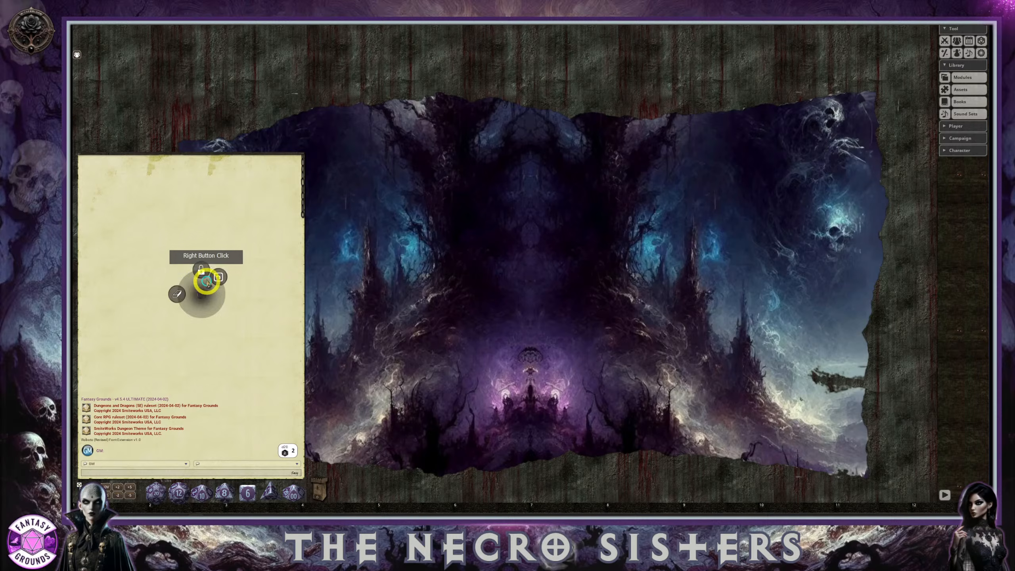
pyautogui.click(201, 270)
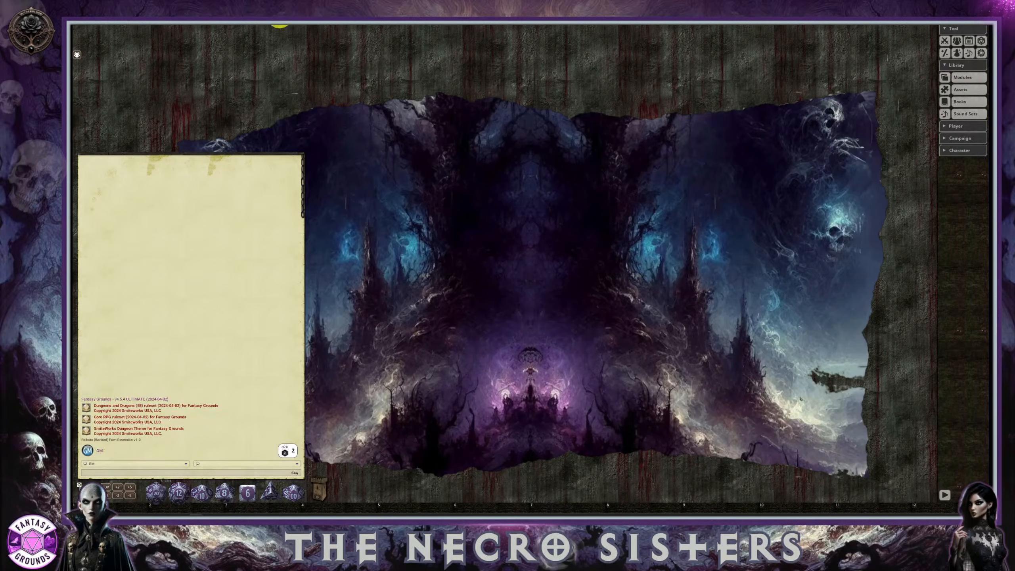
# Switch to a maximized Chrome with the FG Academy profile and open the ChatGPT conversation "Necro Sisters in Chamber"
pyautogui.click(77, 57)
pyautogui.click(241, 321)
pyautogui.moveTo(73, 86); pyautogui.dragTo(402, 111)
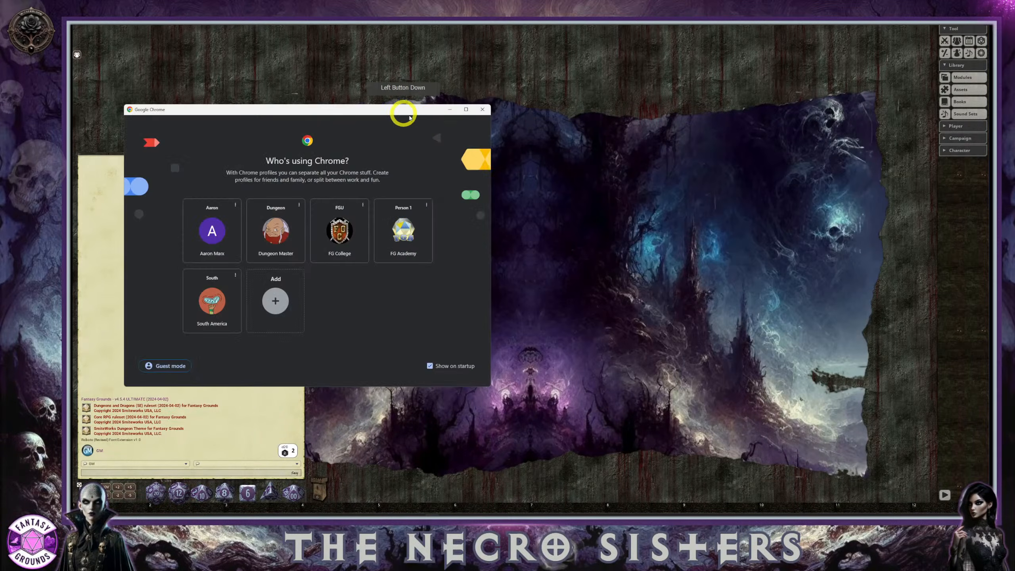
pyautogui.click(464, 113)
pyautogui.click(565, 346)
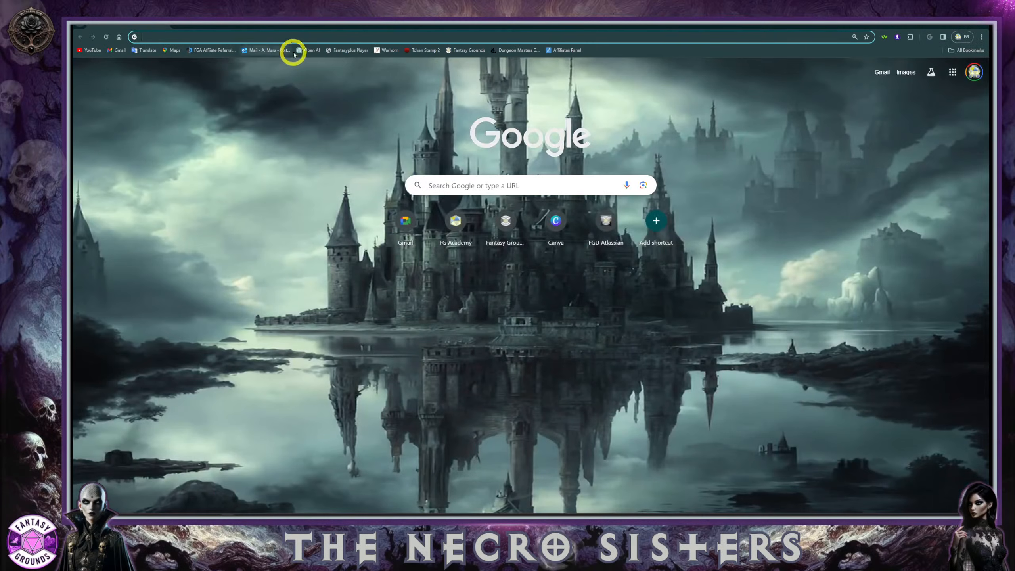
pyautogui.click(299, 51)
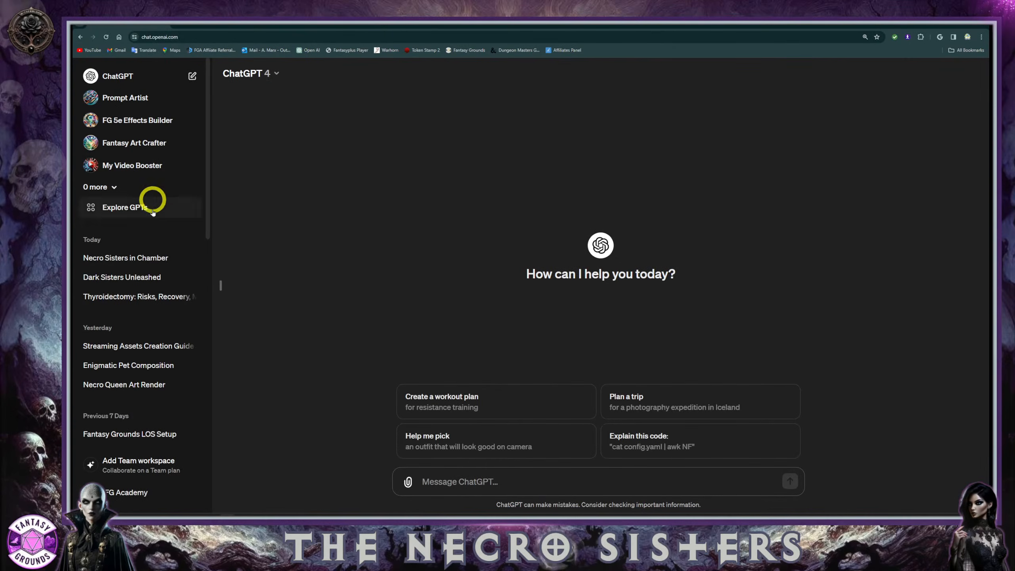
pyautogui.click(135, 259)
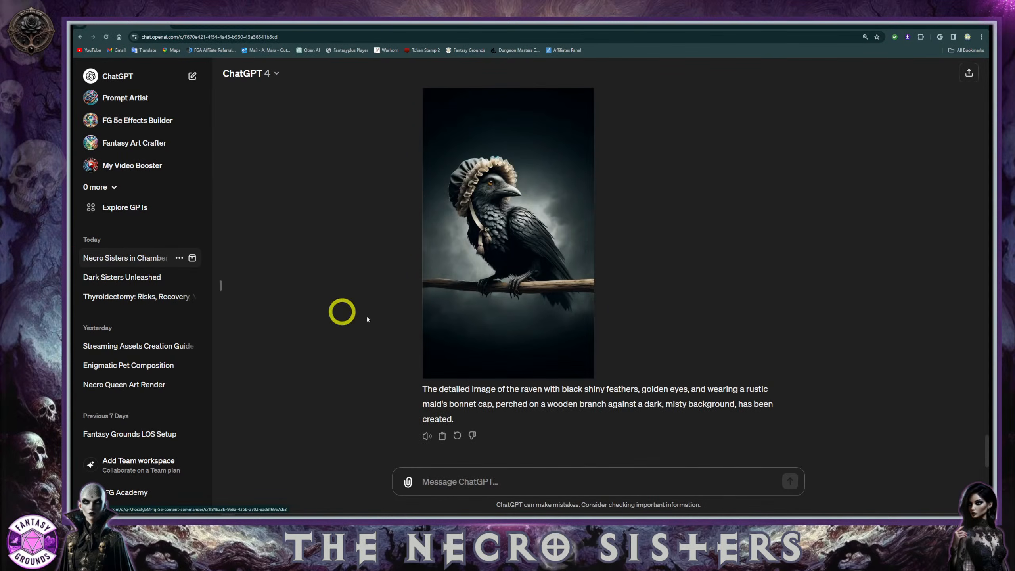
# Review the generated raven, black cat and Rottweiler zombie dog images and their prompts, working back through the conversation
pyautogui.scroll(2, 499, 330)
pyautogui.scroll(-3, 498, 330)
pyautogui.scroll(3, 536, 264)
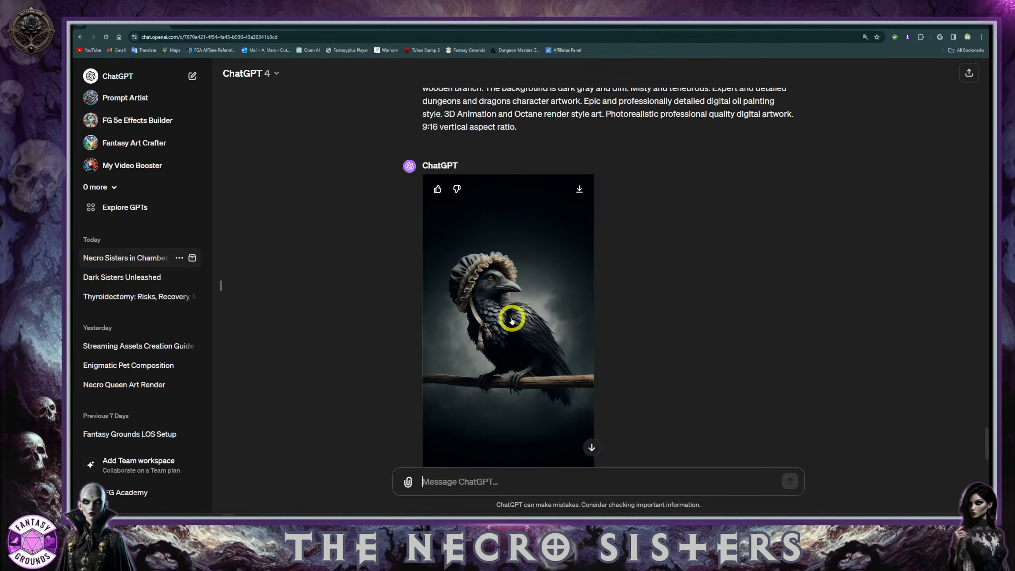
pyautogui.scroll(-1, 512, 320)
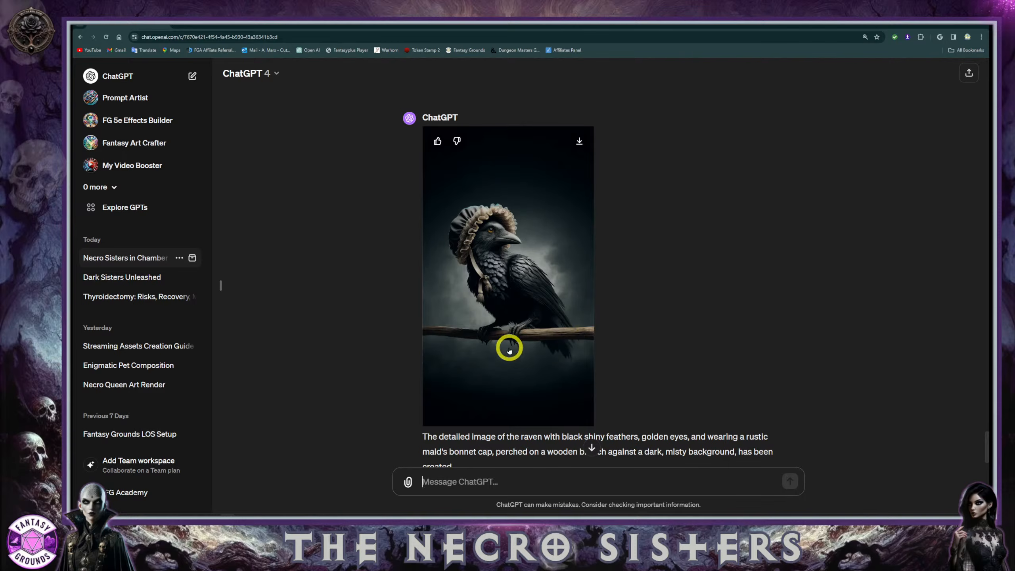
pyautogui.scroll(1, 509, 339)
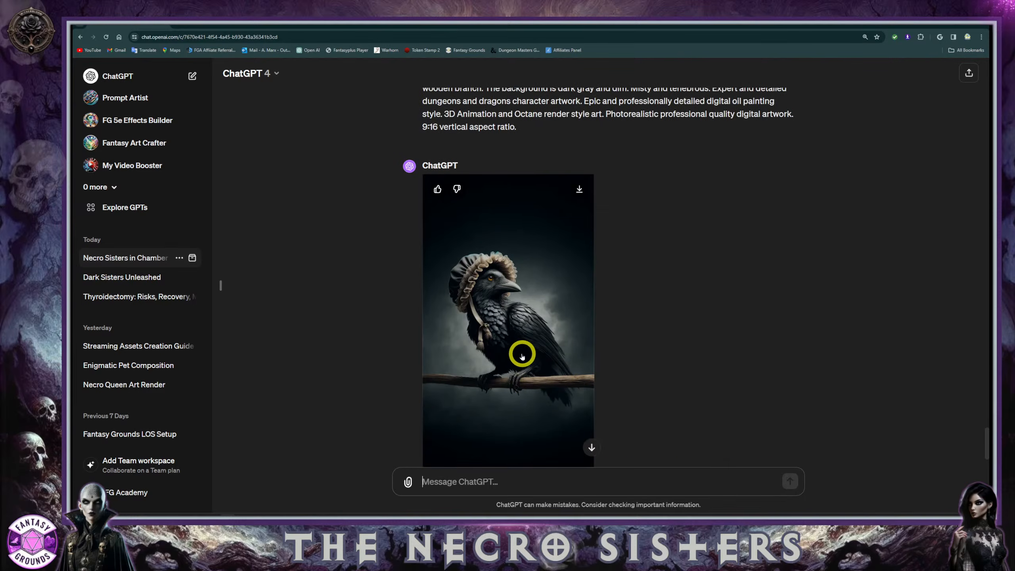
pyautogui.scroll(10, 521, 354)
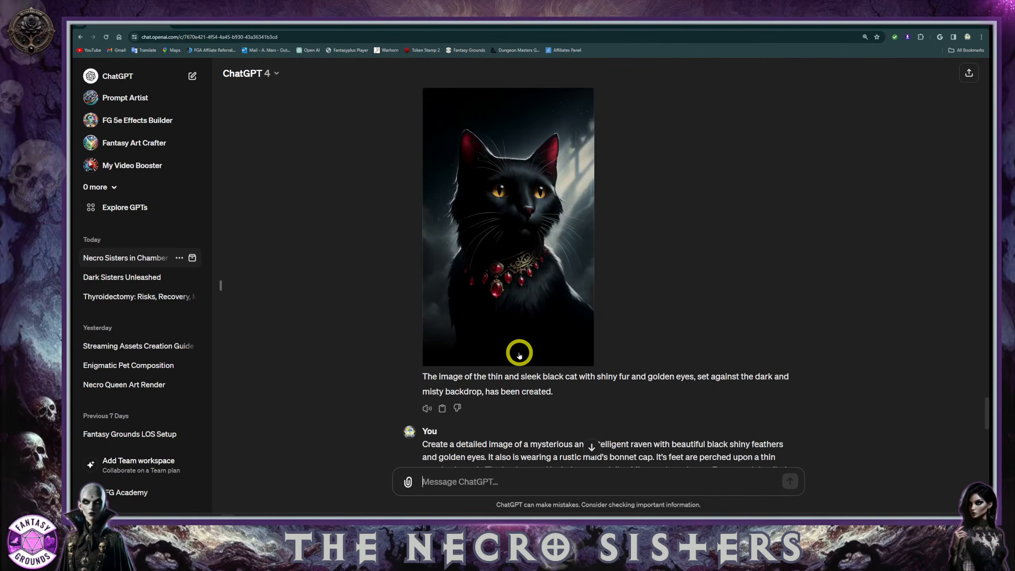
pyautogui.scroll(15, 517, 351)
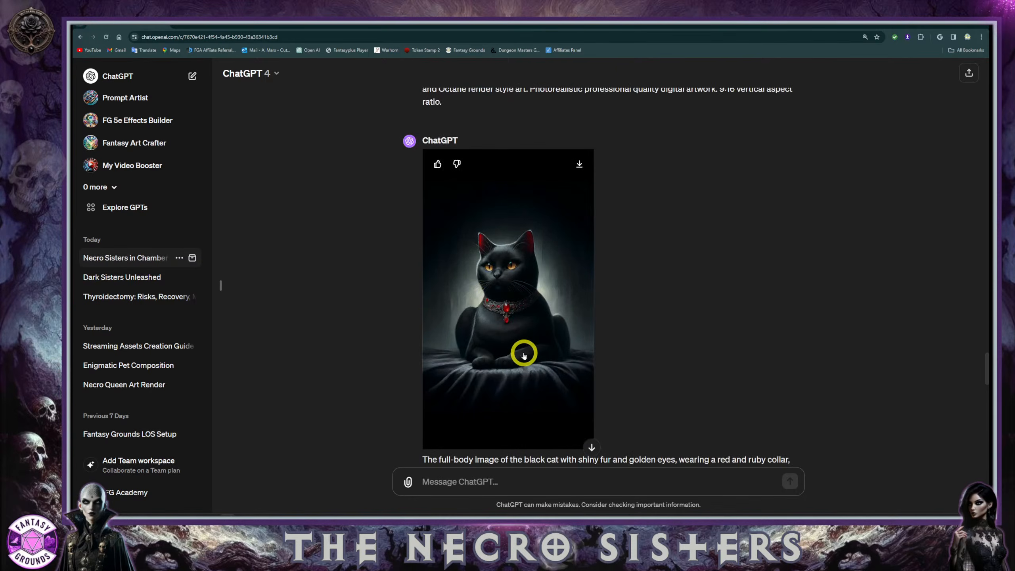
pyautogui.scroll(1, 521, 353)
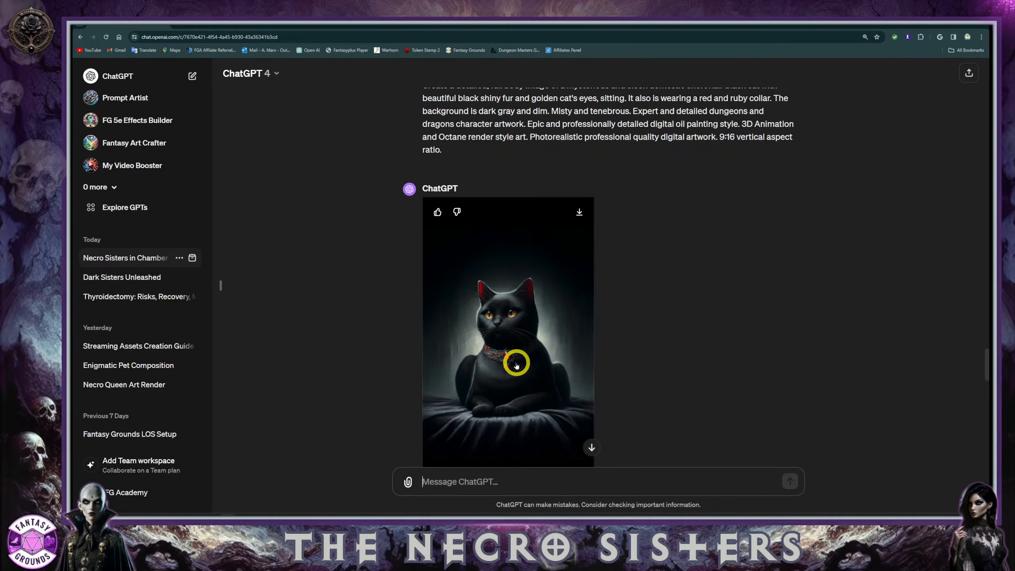
pyautogui.scroll(8, 516, 365)
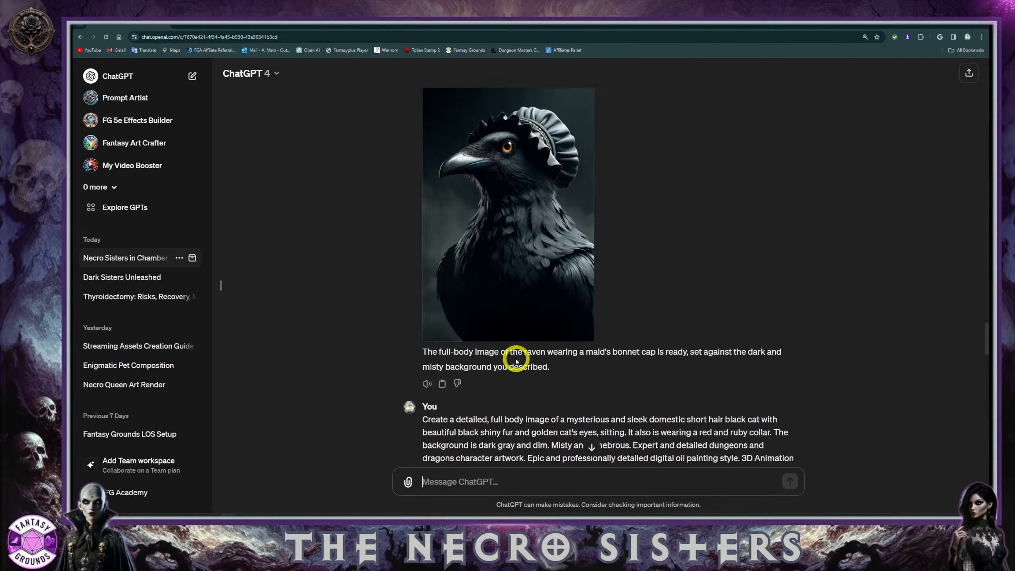
pyautogui.scroll(6, 516, 362)
pyautogui.scroll(5, 503, 313)
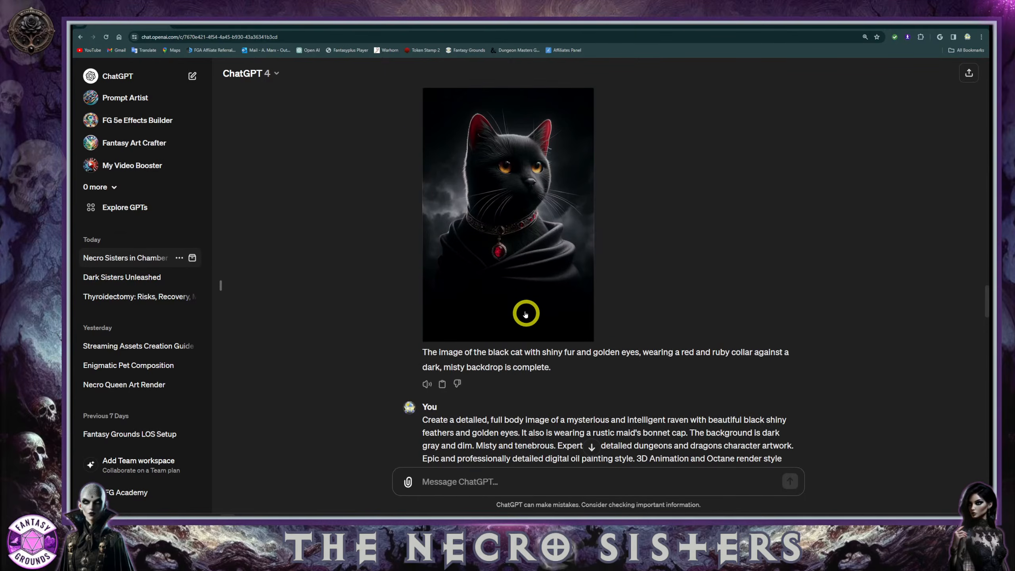
pyautogui.scroll(2, 526, 316)
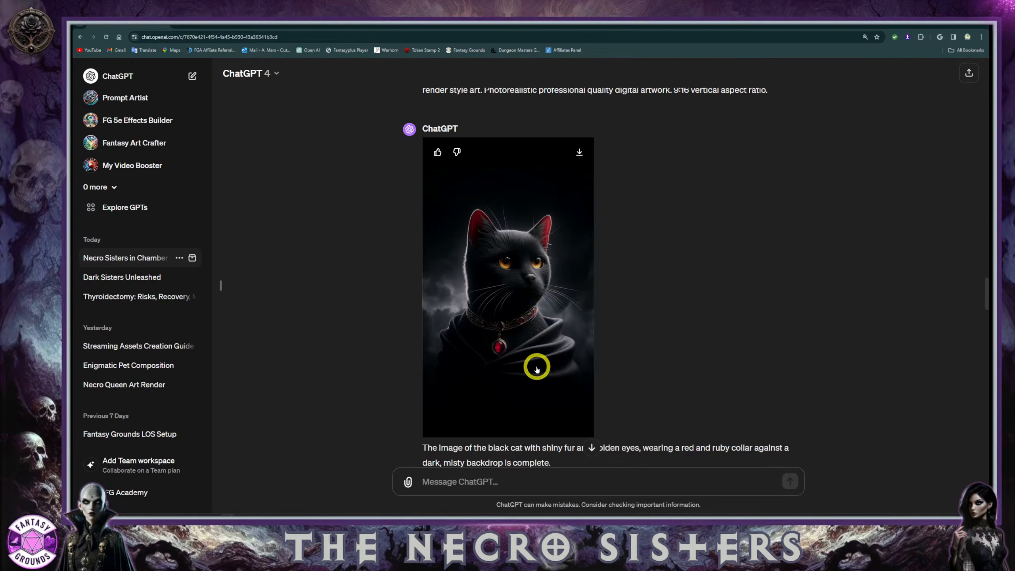
pyautogui.scroll(10, 531, 366)
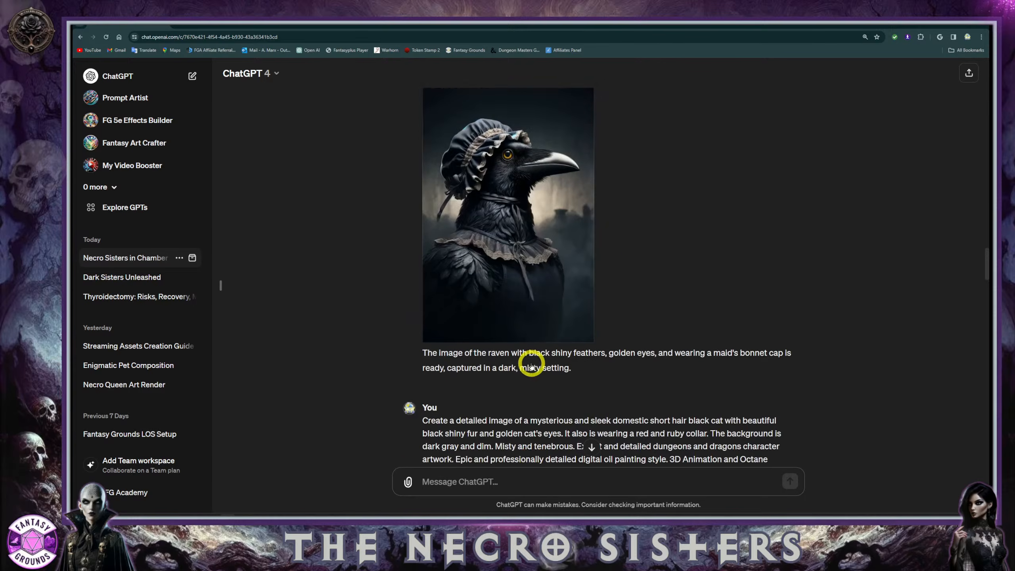
pyautogui.scroll(8, 519, 347)
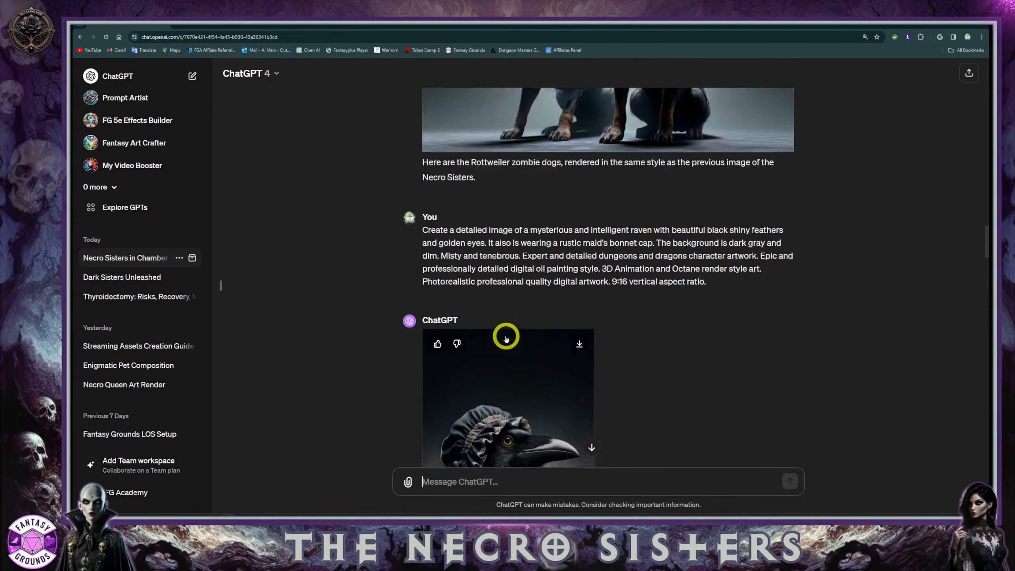
pyautogui.scroll(1, 506, 332)
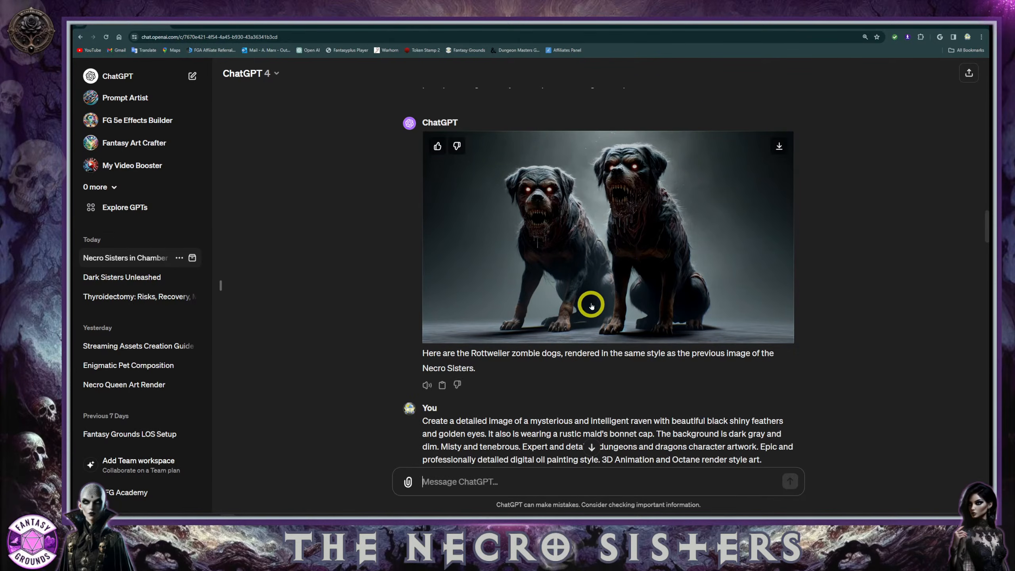
pyautogui.scroll(1, 591, 306)
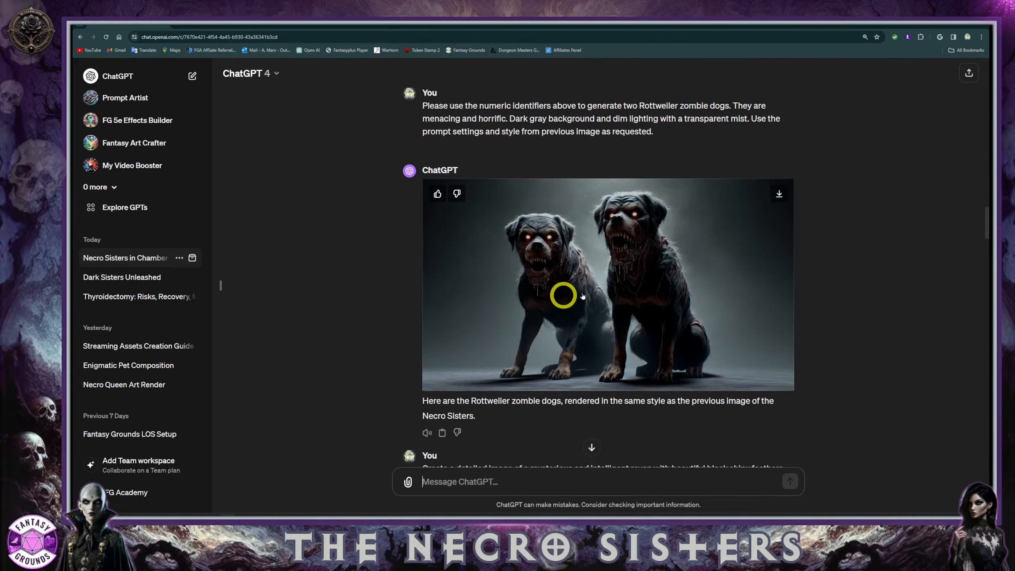
# Open the image of both sisters in the occult chamber and try a smaller-brush edit selection over the purple smoke beside the bald sister
pyautogui.scroll(12, 548, 303)
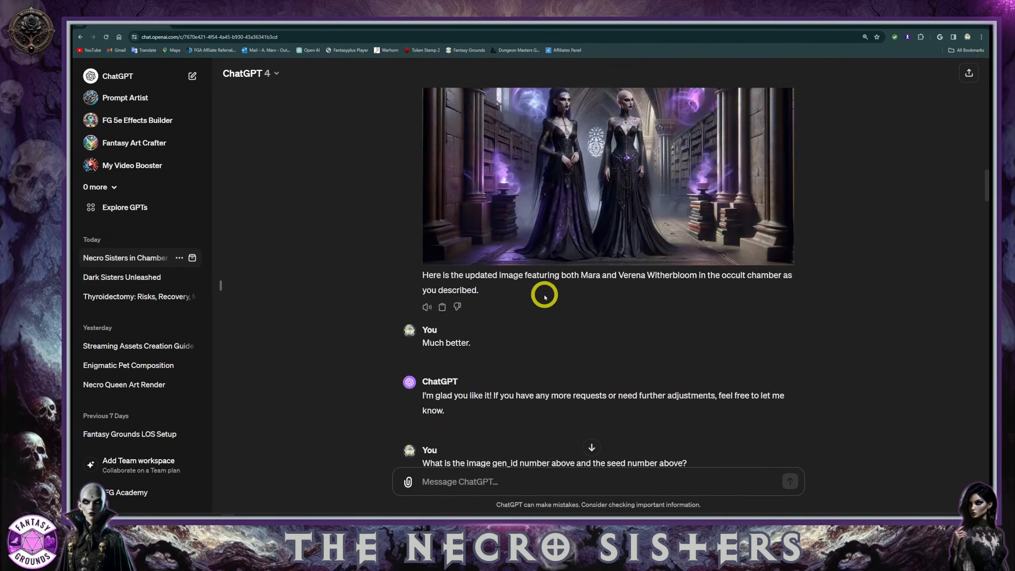
pyautogui.click(595, 263)
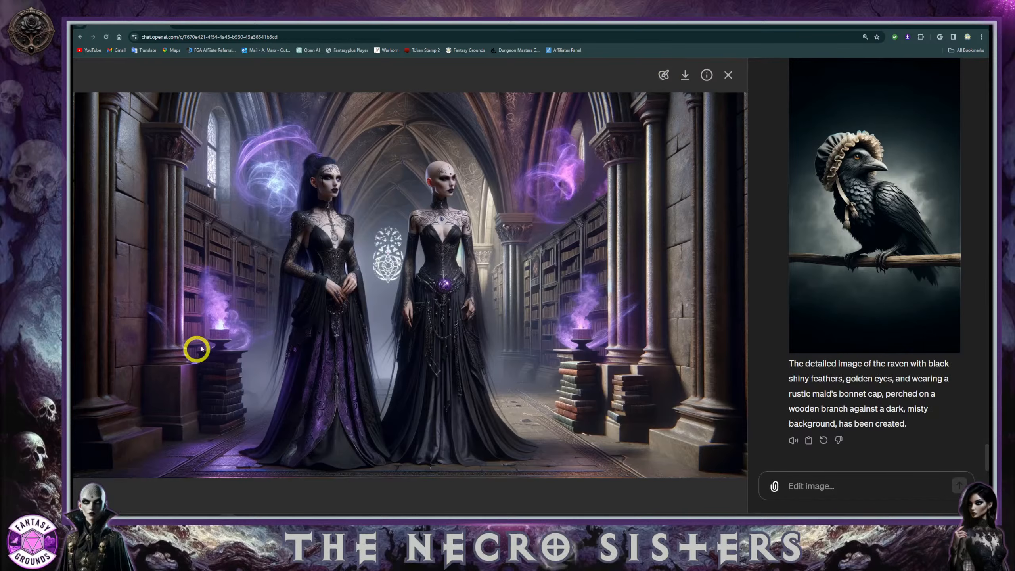
pyautogui.click(663, 75)
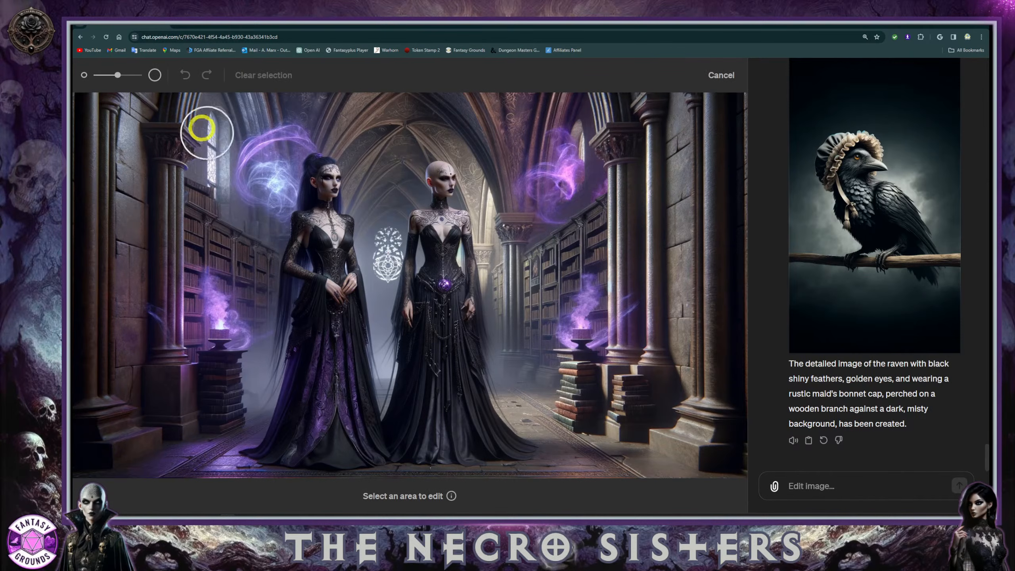
pyautogui.moveTo(113, 76); pyautogui.dragTo(110, 78)
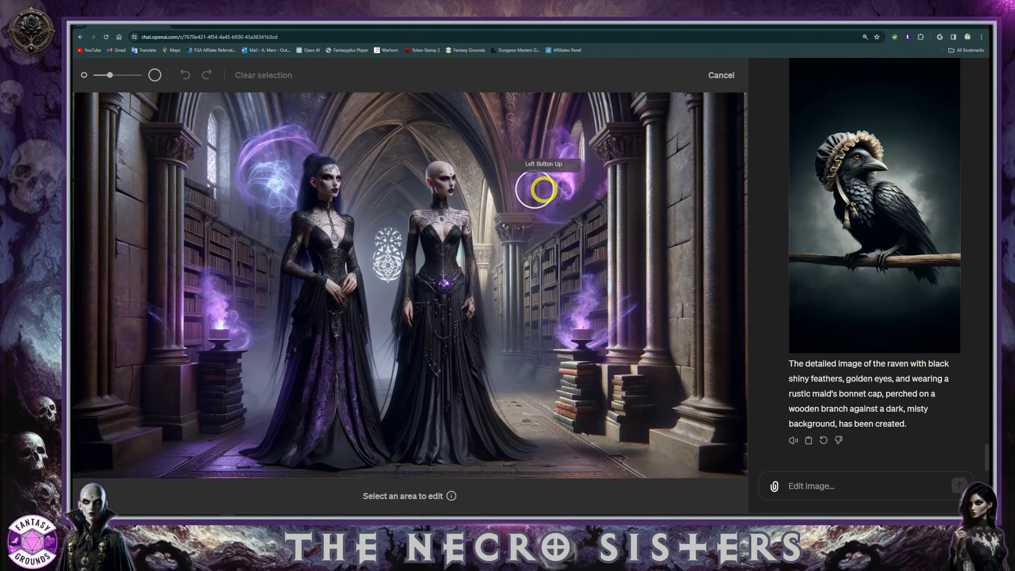
pyautogui.moveTo(550, 125)
pyautogui.mouseDown()
pyautogui.moveTo(525, 154)
pyautogui.moveTo(569, 242)
pyautogui.moveTo(560, 118)
pyautogui.moveTo(570, 159)
pyautogui.moveTo(545, 202)
pyautogui.moveTo(527, 175)
pyautogui.mouseUp()
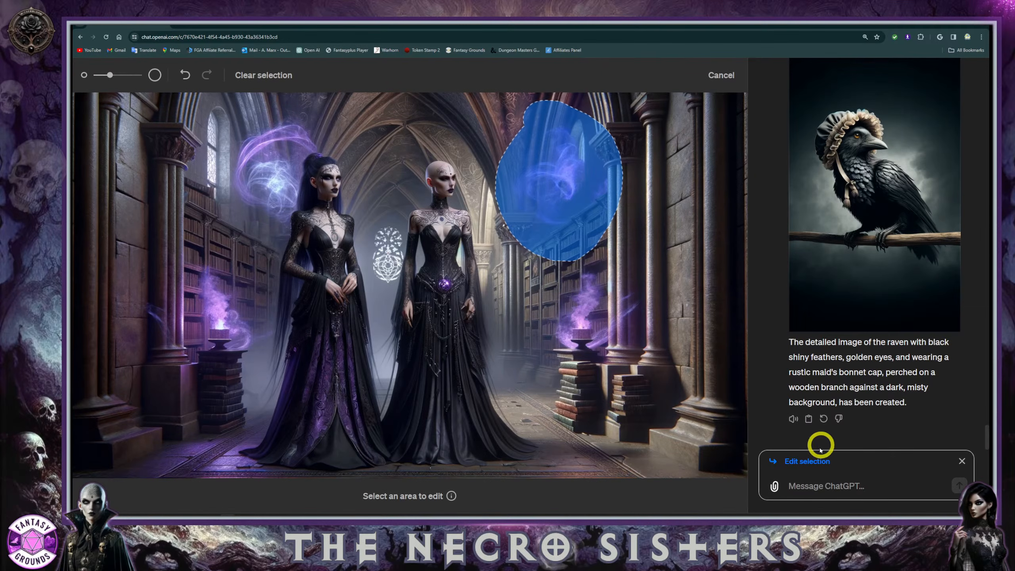
pyautogui.click(805, 462)
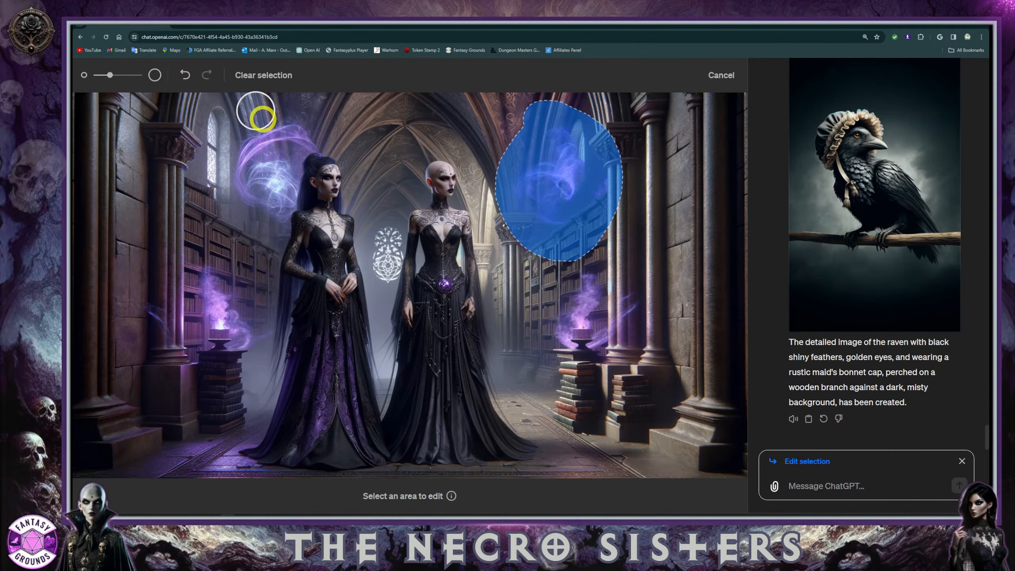
pyautogui.click(724, 76)
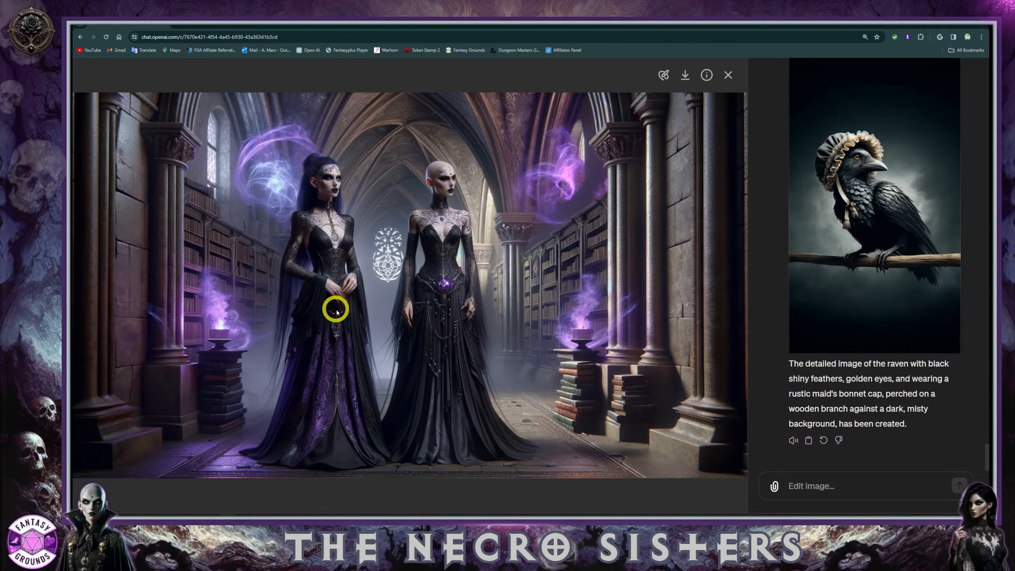
# Enlarge the page to 200%, close the chamber image, and examine the prompt and reference image that led to it
pyautogui.hotkey('ctrl', '+')
pyautogui.hotkey('ctrl', '+')
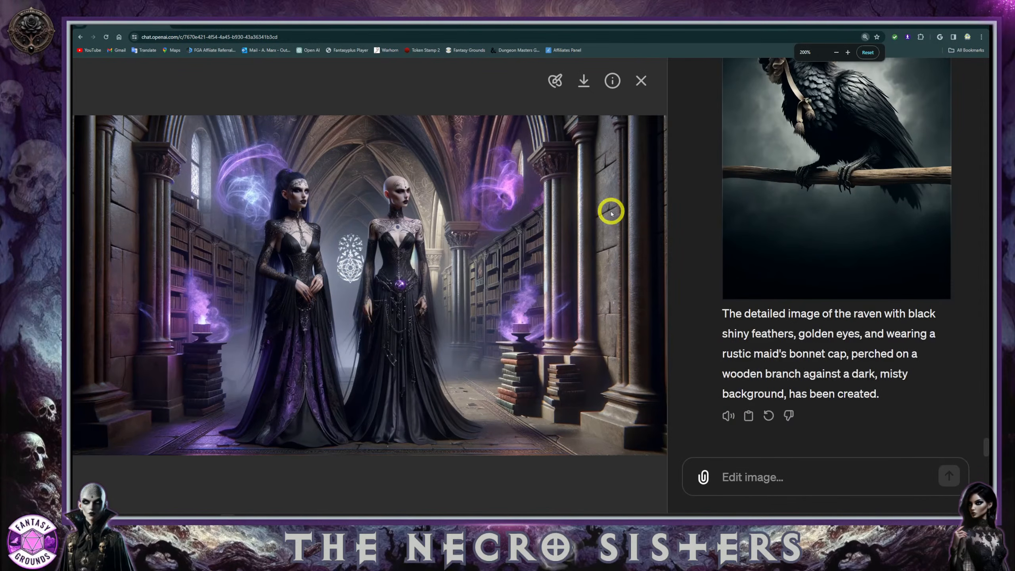
pyautogui.click(642, 82)
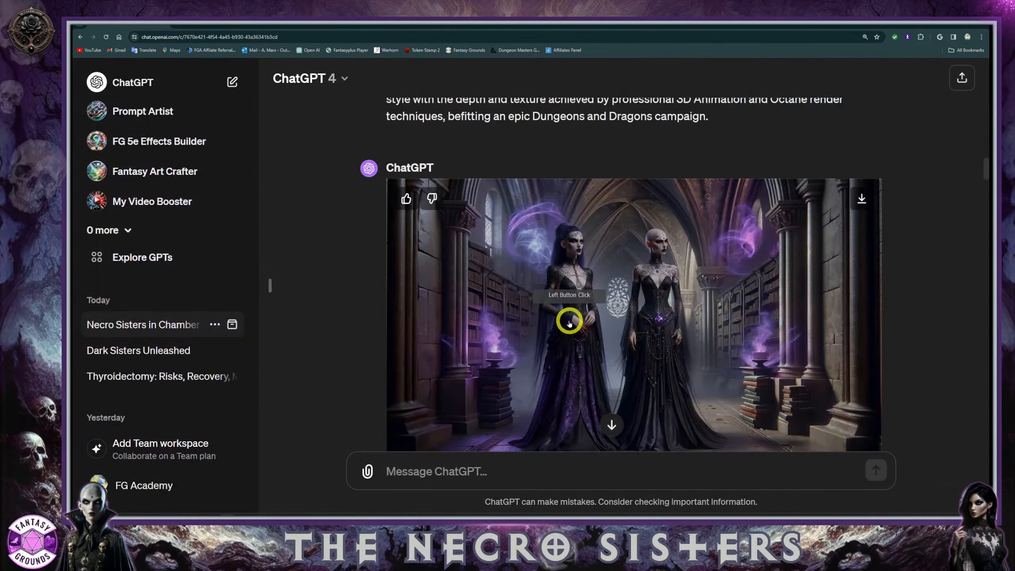
pyautogui.scroll(-5, 570, 319)
pyautogui.scroll(-2, 567, 322)
pyautogui.scroll(10, 564, 319)
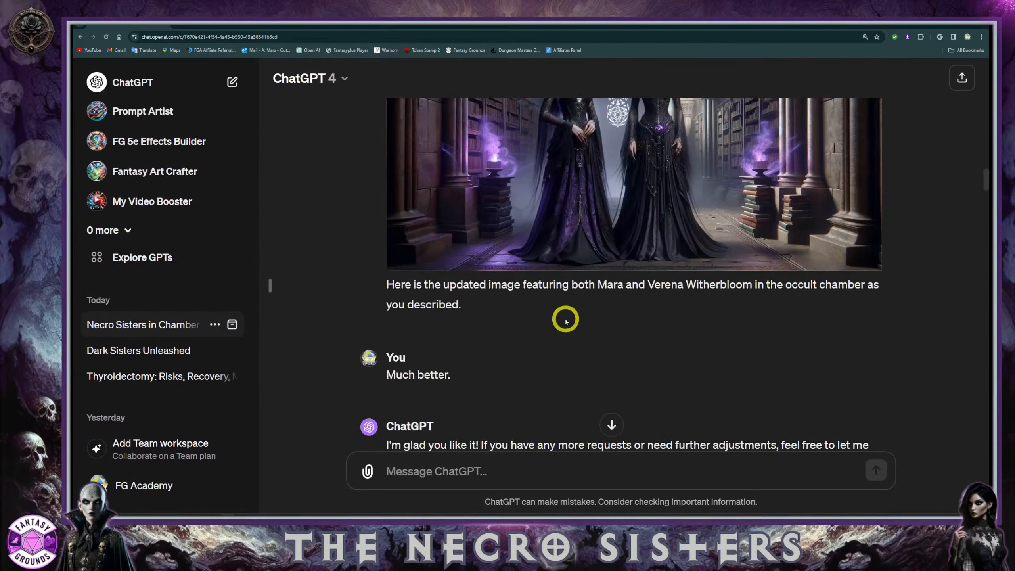
pyautogui.scroll(8, 561, 313)
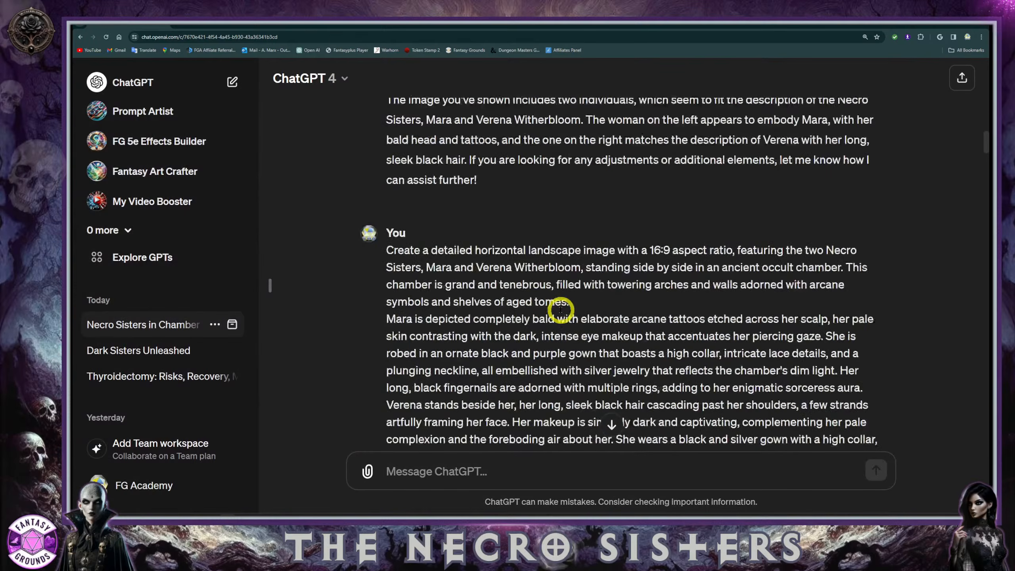
pyautogui.scroll(3, 561, 312)
pyautogui.scroll(3, 559, 307)
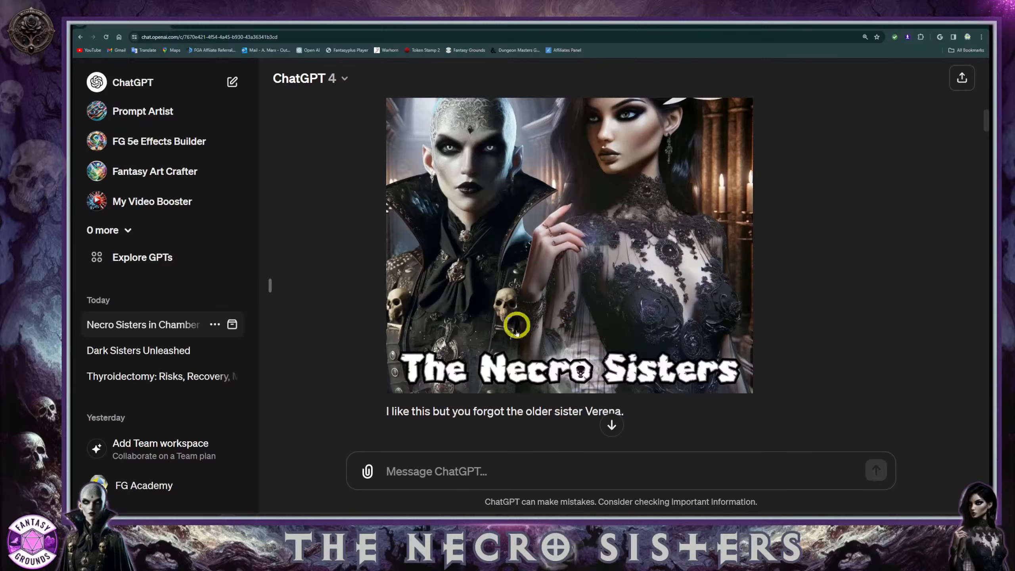
# Examine the first landscape chamber image, showing only the bald sister, at full size and compare it with the reference picture below it
pyautogui.scroll(1, 594, 390)
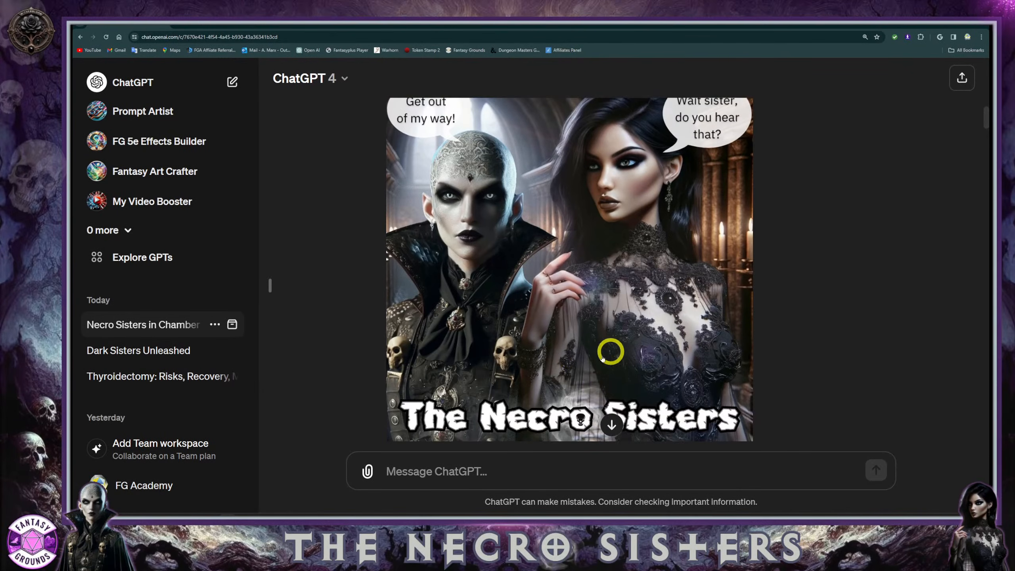
pyautogui.scroll(3, 584, 356)
pyautogui.scroll(-2, 582, 356)
pyautogui.scroll(10, 582, 345)
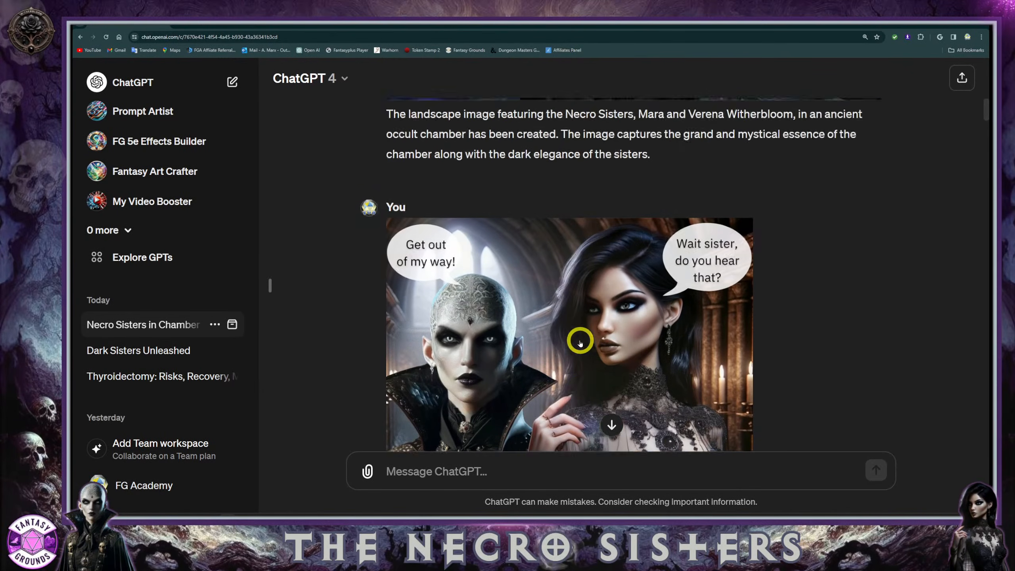
pyautogui.scroll(-1, 578, 340)
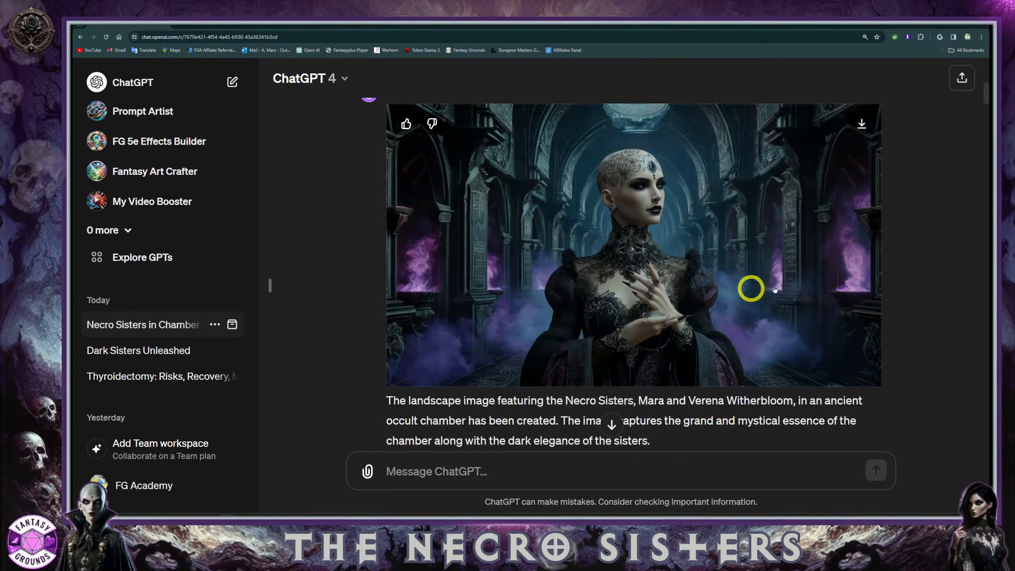
pyautogui.click(687, 290)
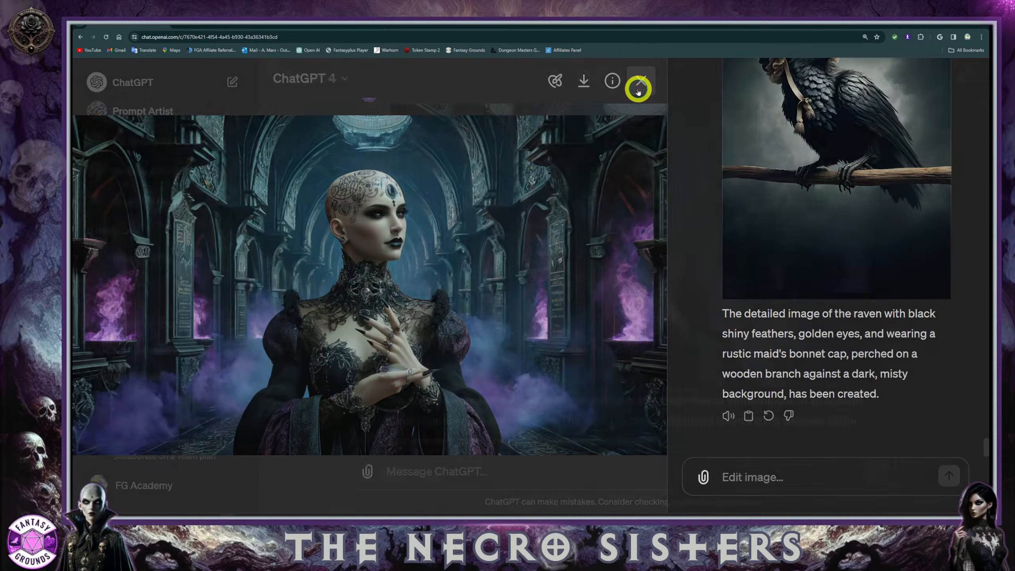
pyautogui.click(639, 87)
pyautogui.scroll(-4, 629, 181)
pyautogui.scroll(-2, 617, 339)
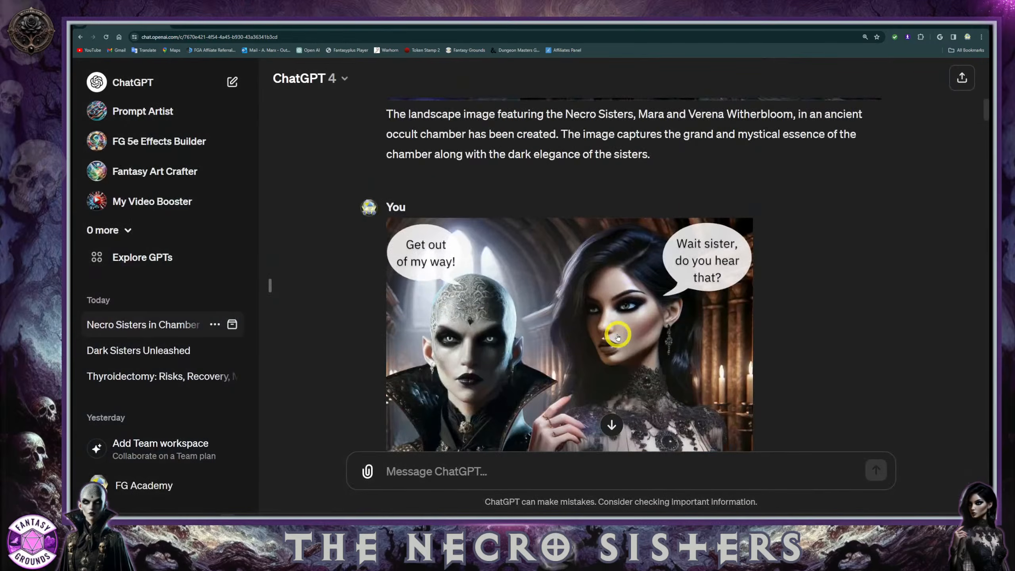
# Check the end of the original 16:9 chamber prompt against its generated image, viewing the image enlarged once more before closing it
pyautogui.scroll(10, 612, 320)
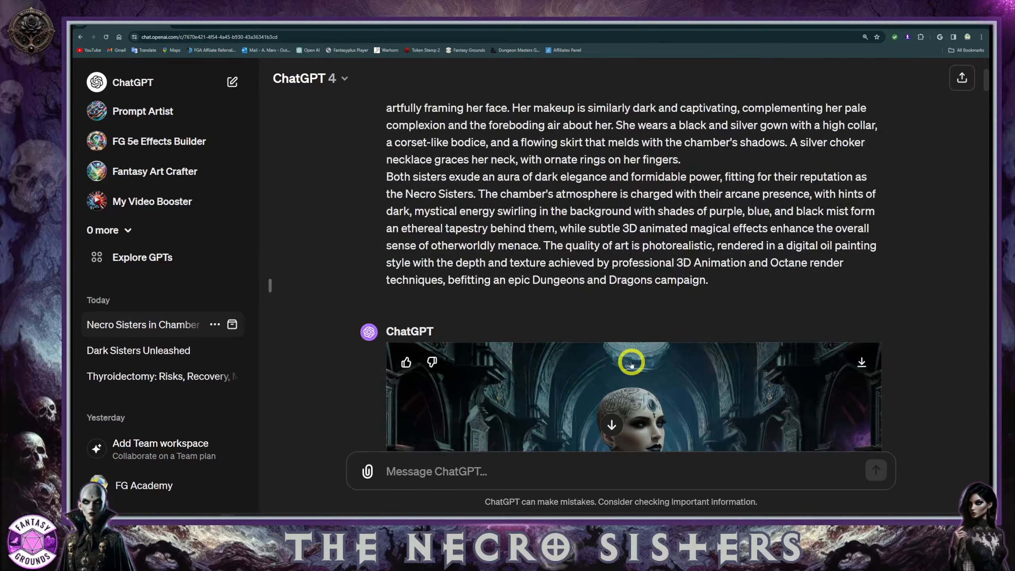
pyautogui.scroll(-2, 628, 400)
pyautogui.scroll(-3, 629, 401)
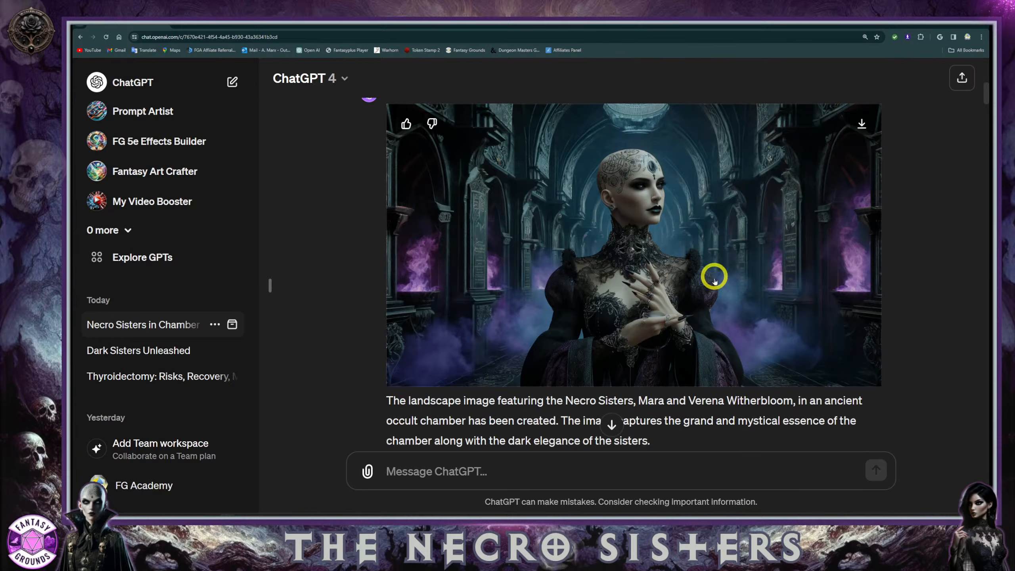
pyautogui.scroll(2, 679, 292)
pyautogui.click(650, 311)
pyautogui.click(553, 309)
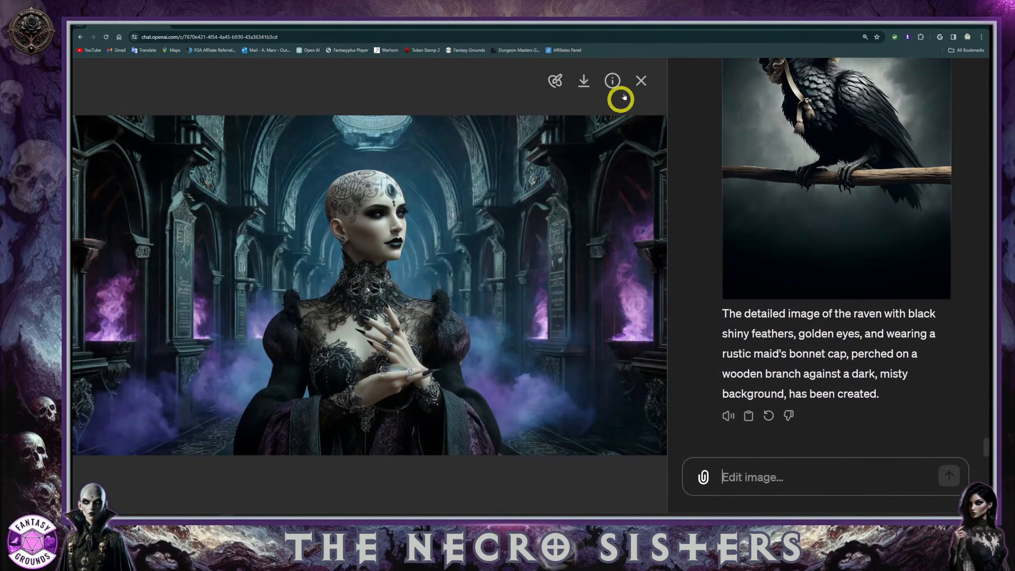
pyautogui.click(641, 80)
# Compare the follow-up image of both sisters with the first result and return to the opening prompt of the conversation
pyautogui.scroll(-15, 679, 378)
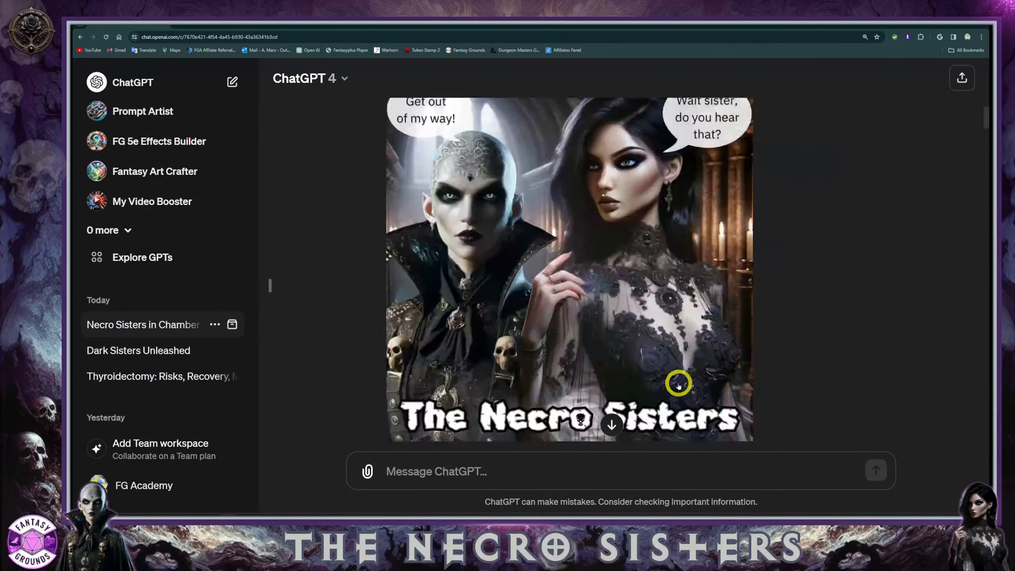
pyautogui.scroll(-5, 659, 352)
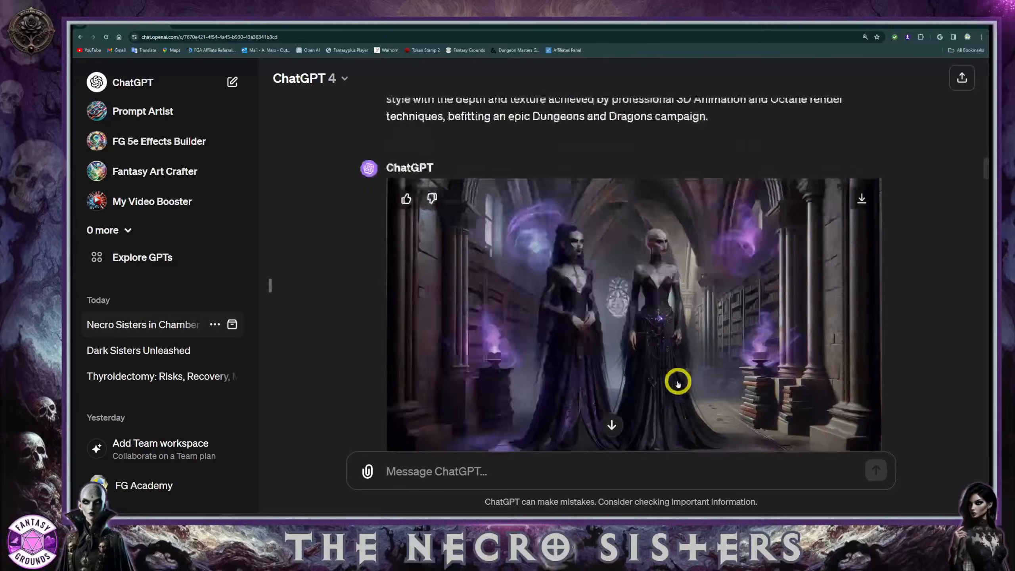
pyautogui.scroll(-3, 566, 353)
pyautogui.scroll(15, 566, 351)
pyautogui.scroll(20, 566, 346)
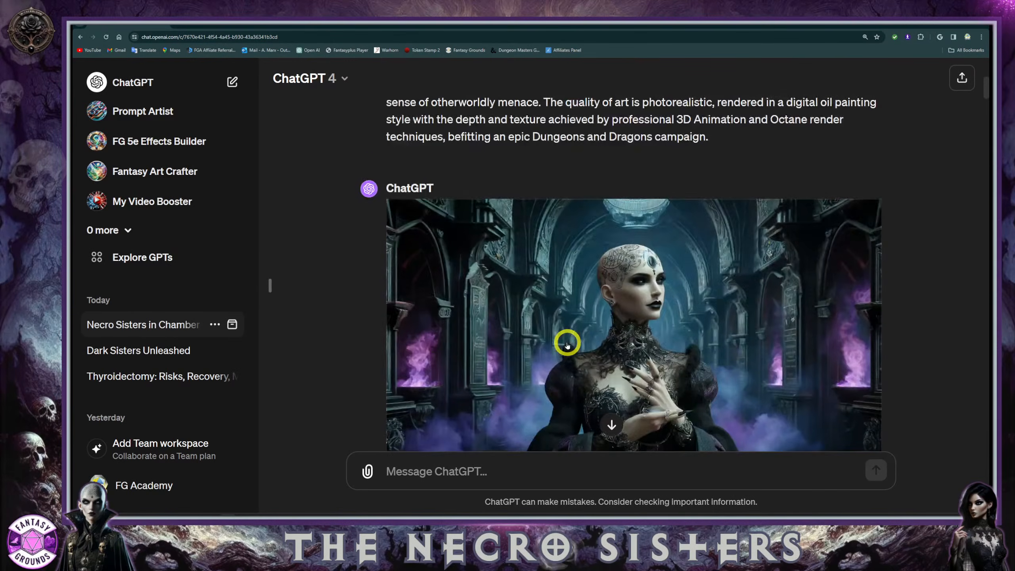
pyautogui.scroll(8, 610, 324)
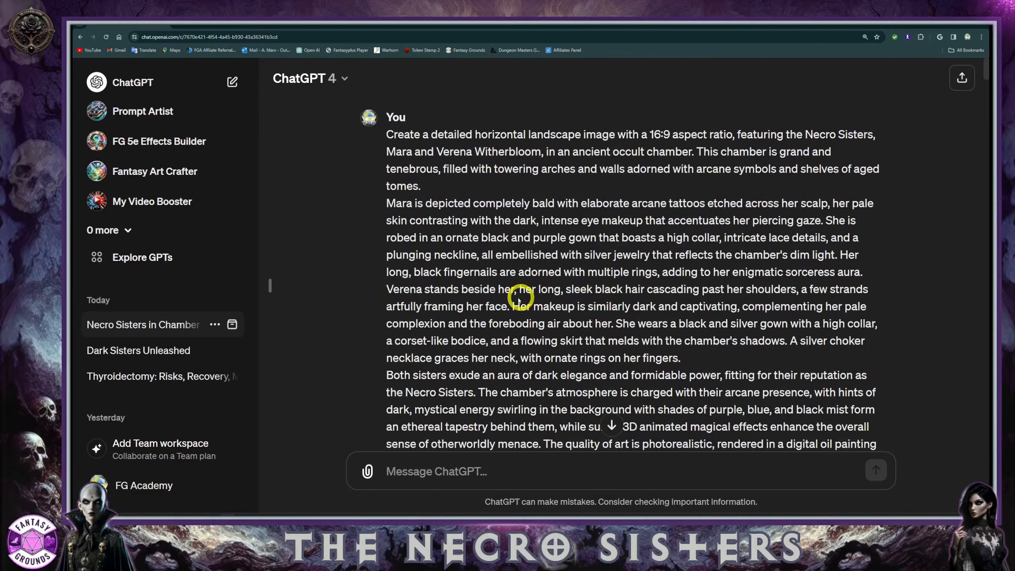
# Open the "Dark Sisters Unleashed" conversation and review the image prompt, physical descriptions and Verena's stat block, actions and background
pyautogui.click(176, 349)
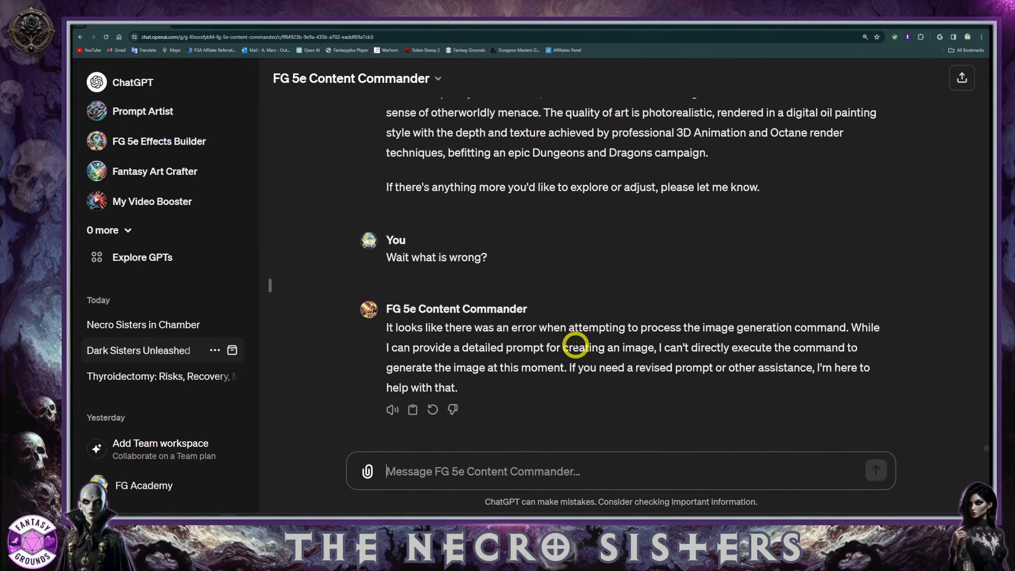
pyautogui.scroll(15, 613, 361)
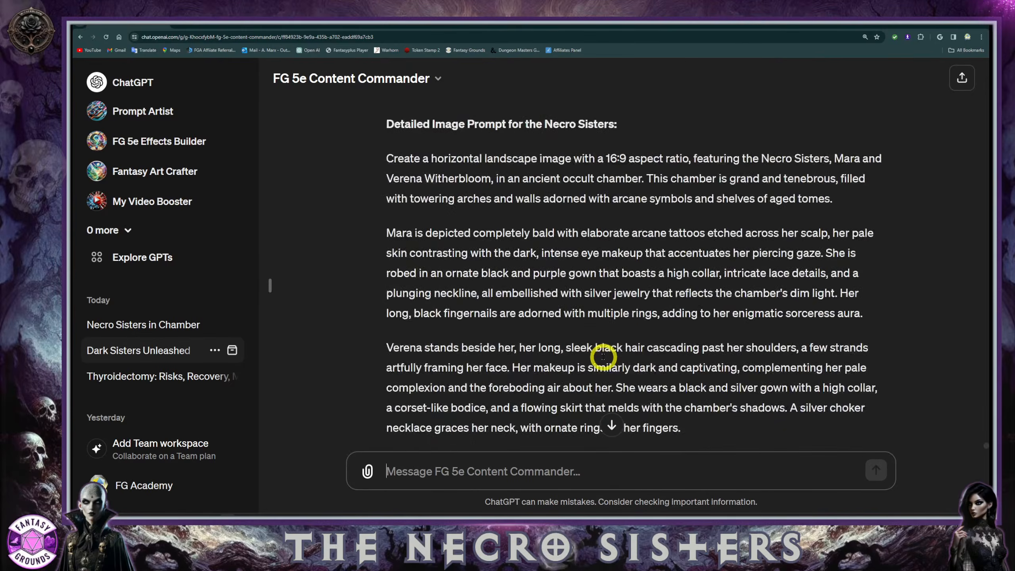
pyautogui.scroll(20, 603, 354)
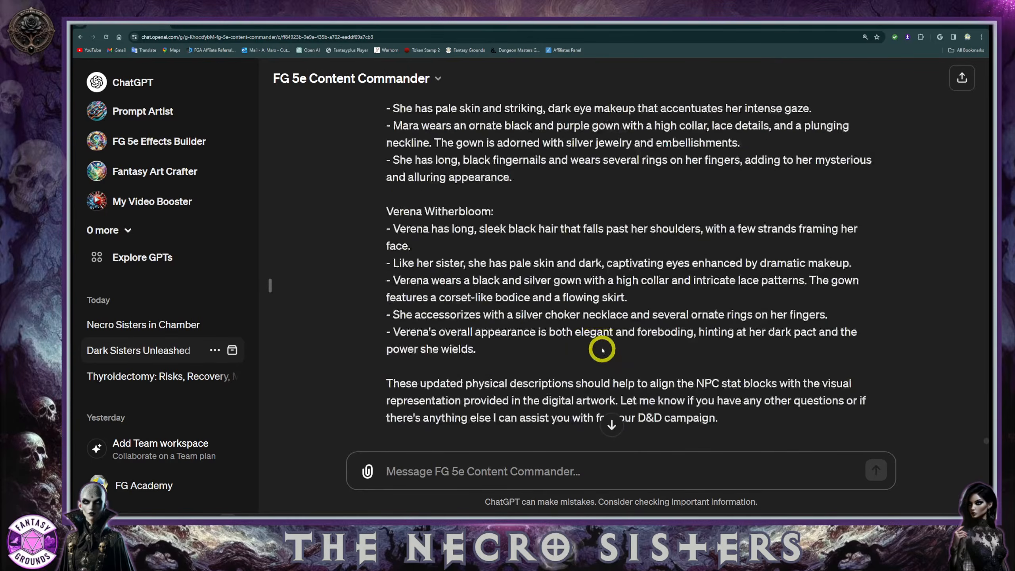
pyautogui.scroll(20, 601, 342)
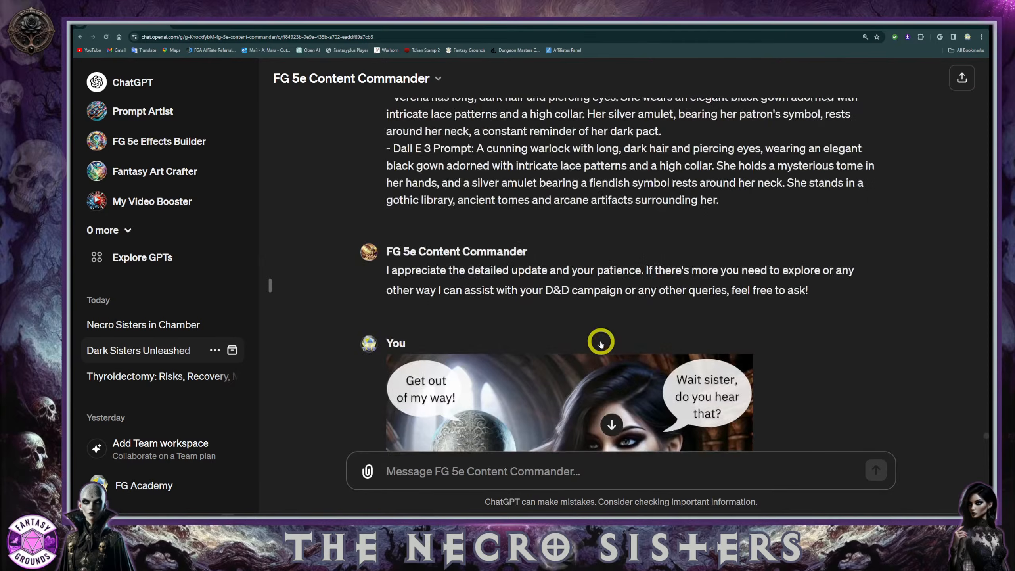
pyautogui.scroll(6, 600, 337)
pyautogui.scroll(-2, 600, 337)
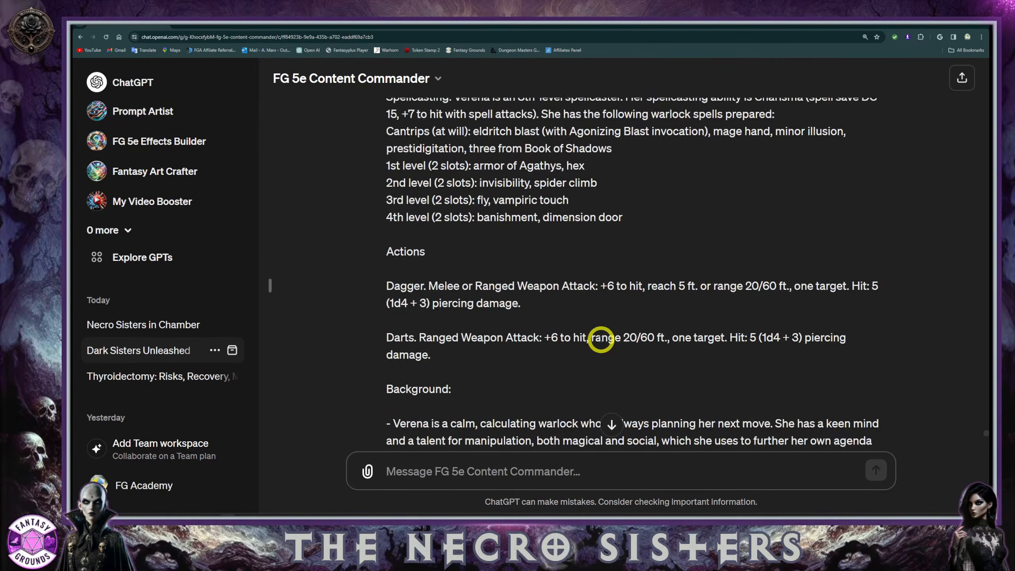
pyautogui.scroll(-1, 599, 340)
pyautogui.scroll(-2, 484, 347)
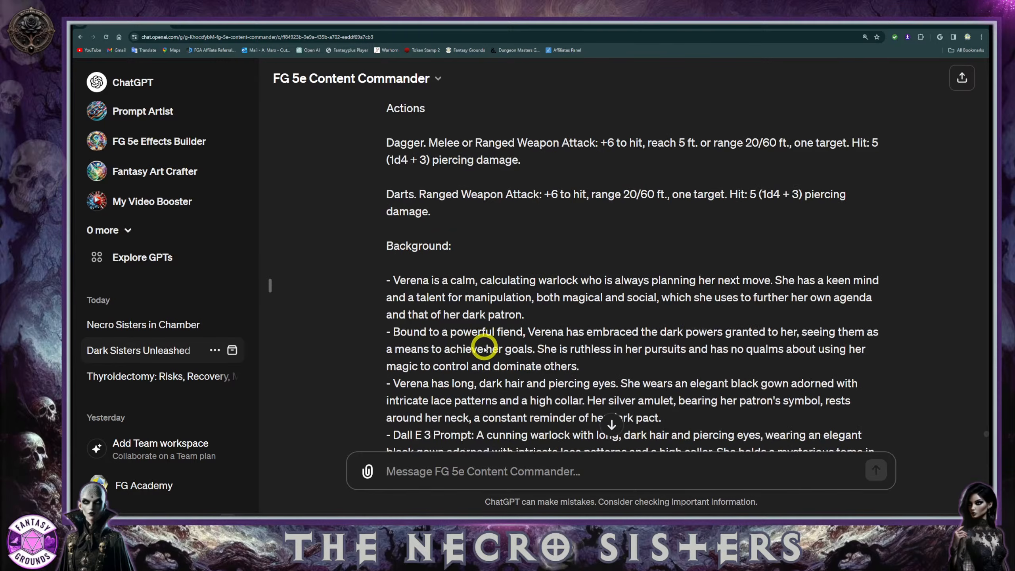
pyautogui.scroll(-2, 425, 315)
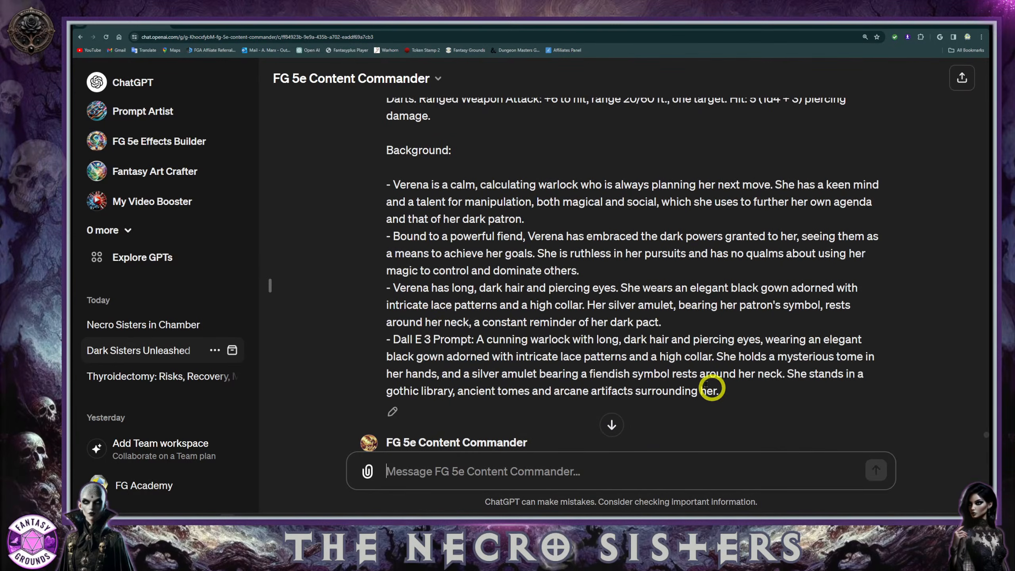
pyautogui.scroll(6, 555, 333)
pyautogui.scroll(-3, 447, 296)
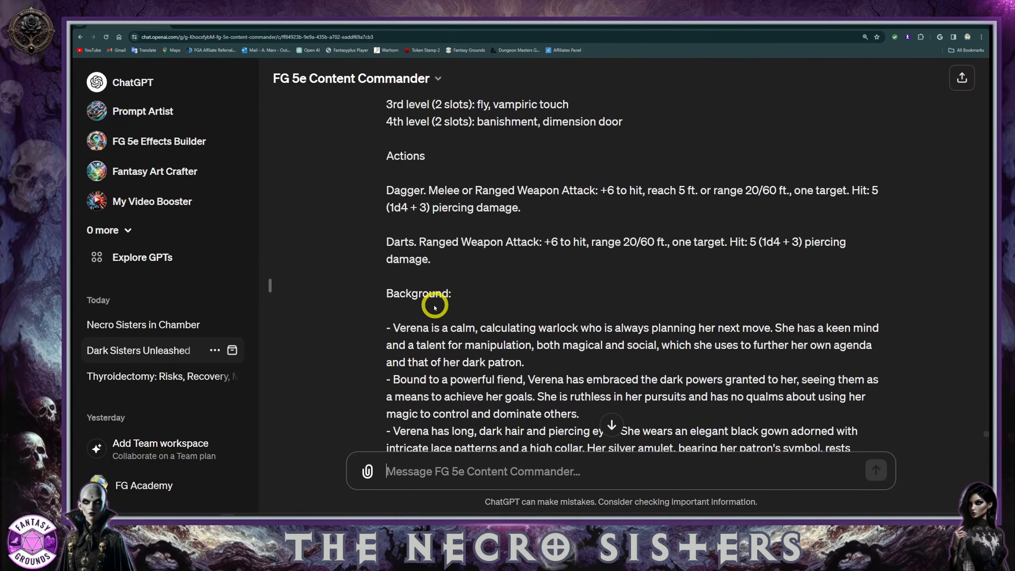
# Select Verena Witherbloom's full NPC stat block text in the conversation and copy it
pyautogui.moveTo(435, 265); pyautogui.dragTo(415, 227)
pyautogui.scroll(-8, 513, 344)
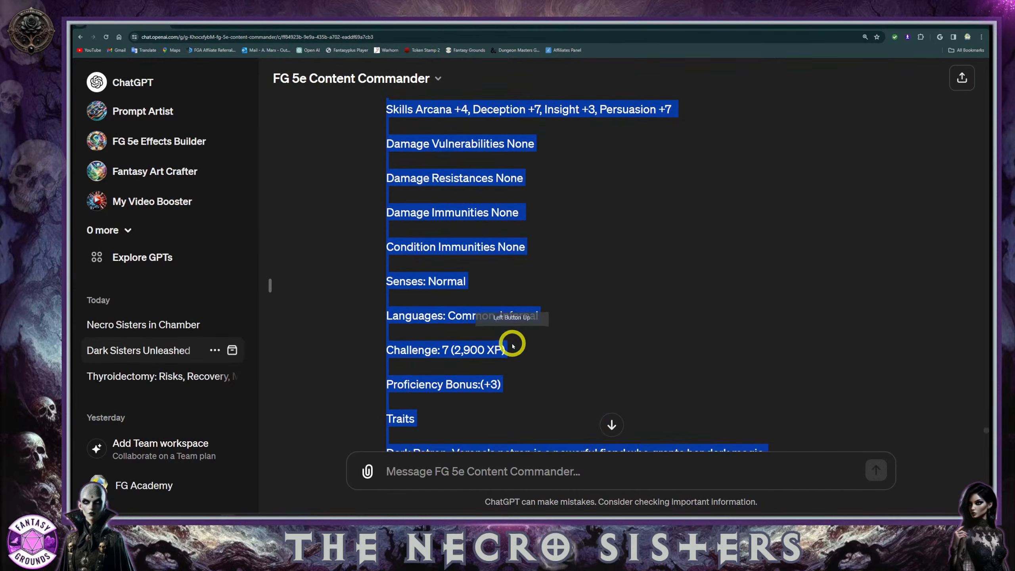
pyautogui.scroll(-7, 512, 344)
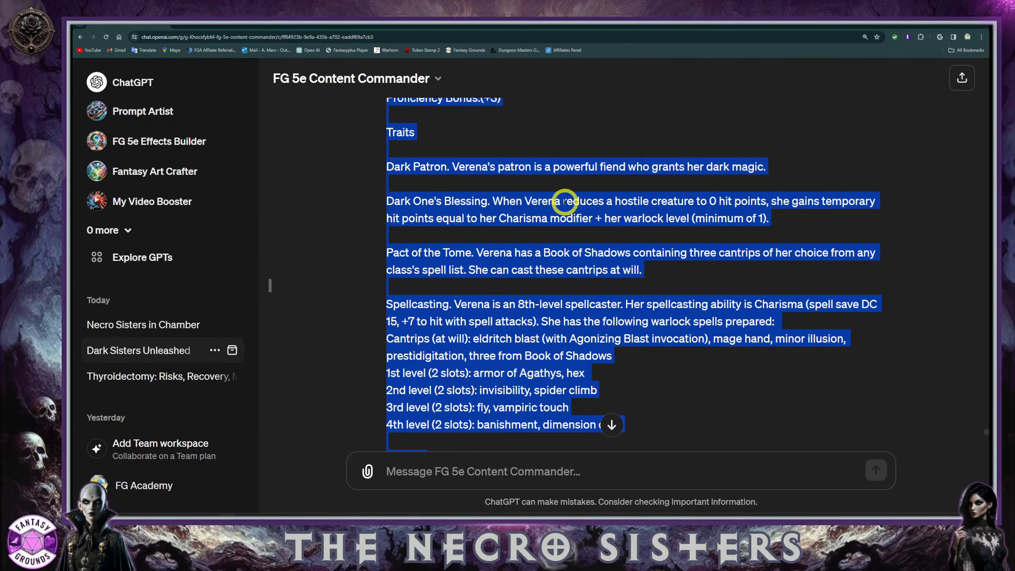
pyautogui.rightClick(485, 201)
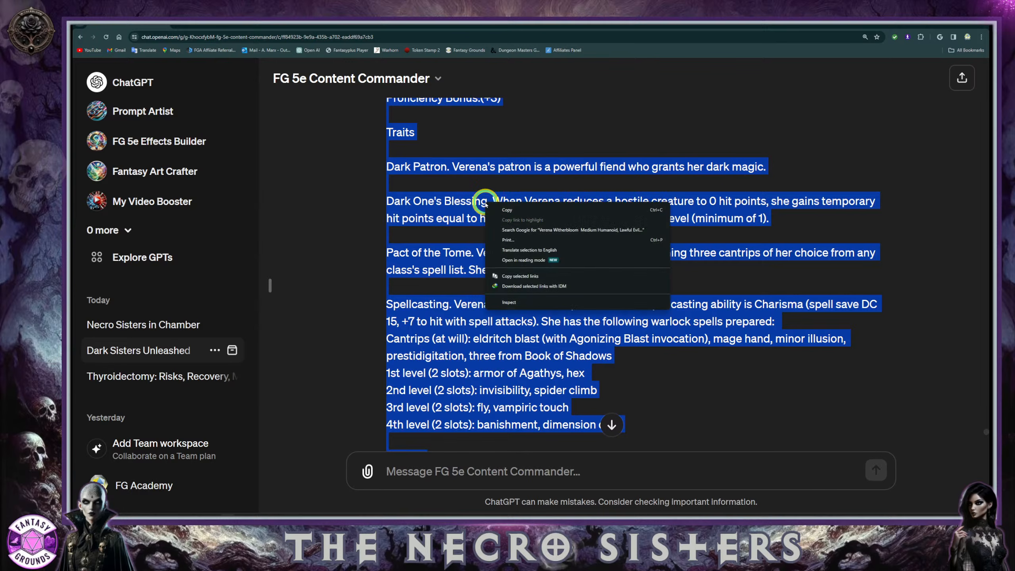
pyautogui.click(501, 204)
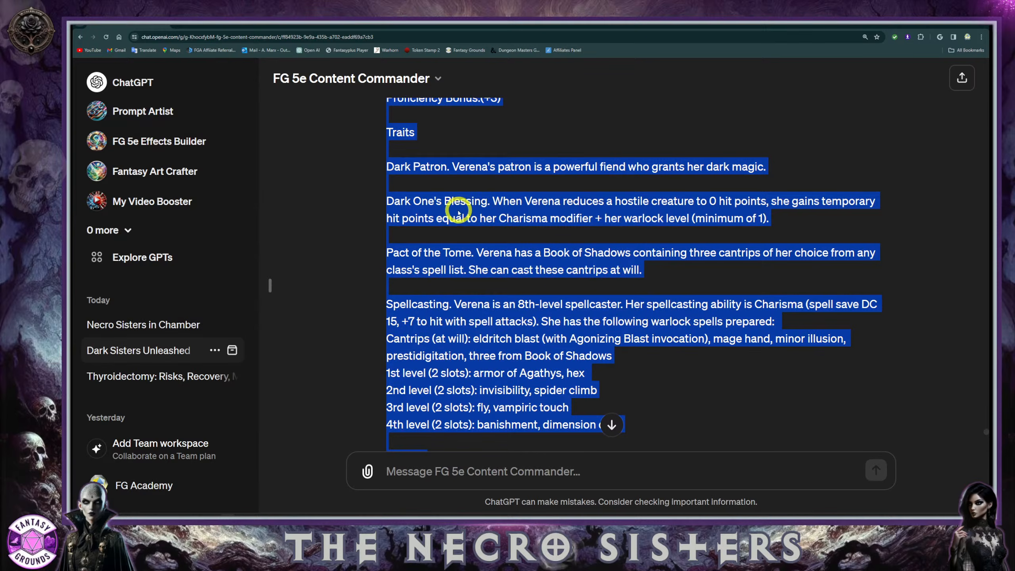
# Switch to Fantasy Grounds, open the campaign's NPCs list and move its window slightly higher on the desktop
pyautogui.click(205, 521)
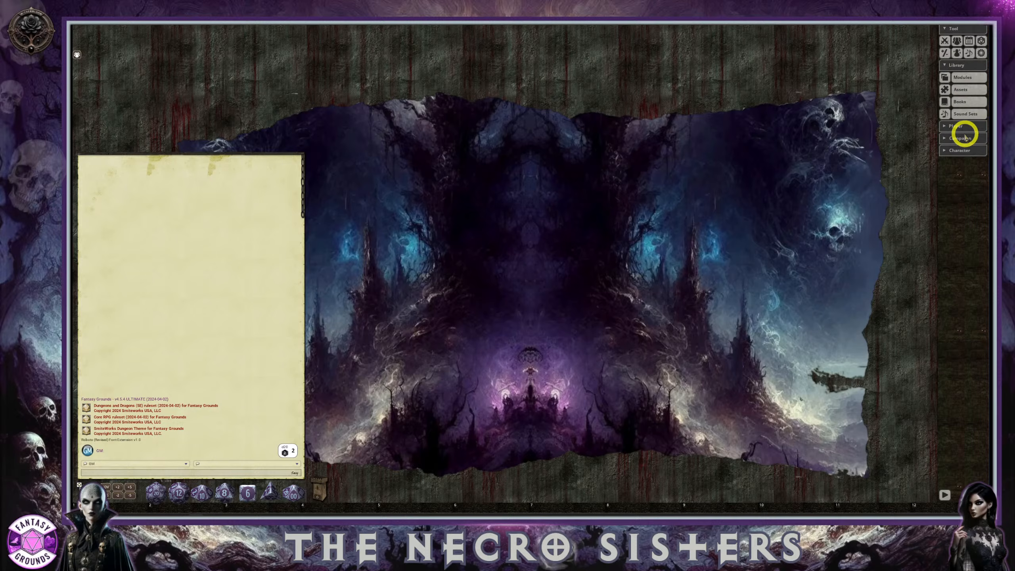
pyautogui.click(948, 138)
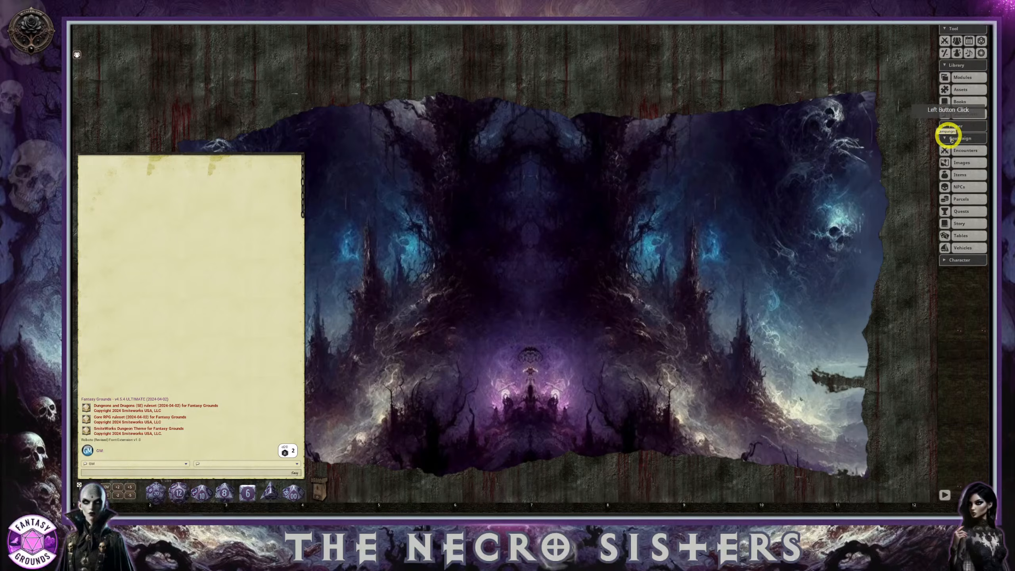
pyautogui.click(958, 186)
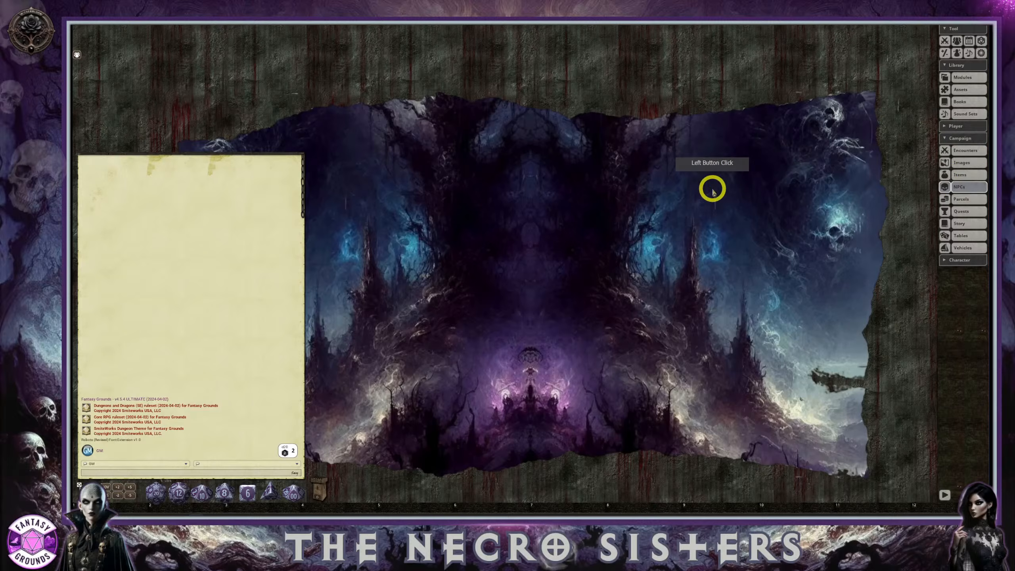
pyautogui.moveTo(532, 201); pyautogui.dragTo(532, 134)
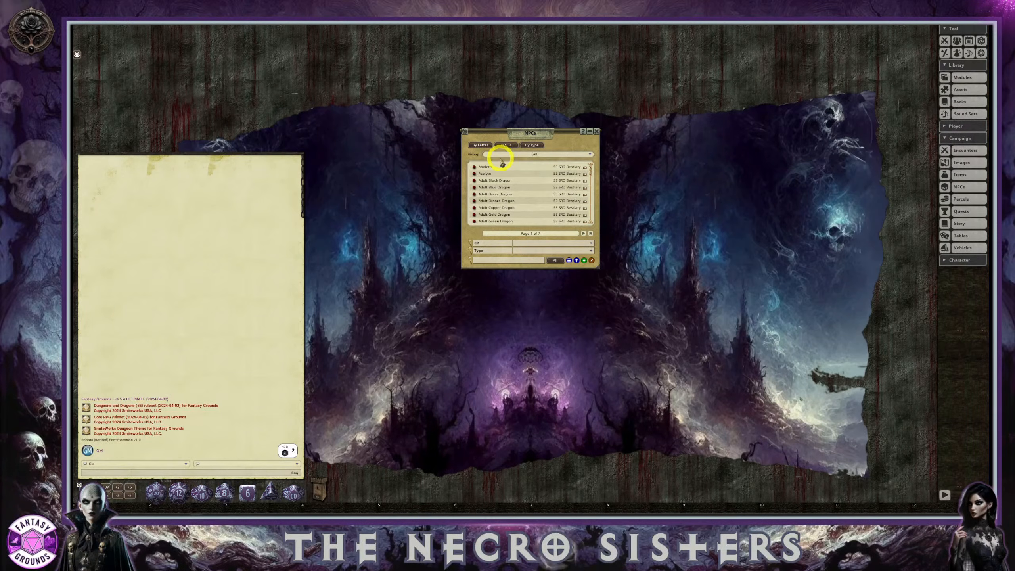
# Add a new group to the NPCs list and name it for the Necro Sisters
pyautogui.click(534, 154)
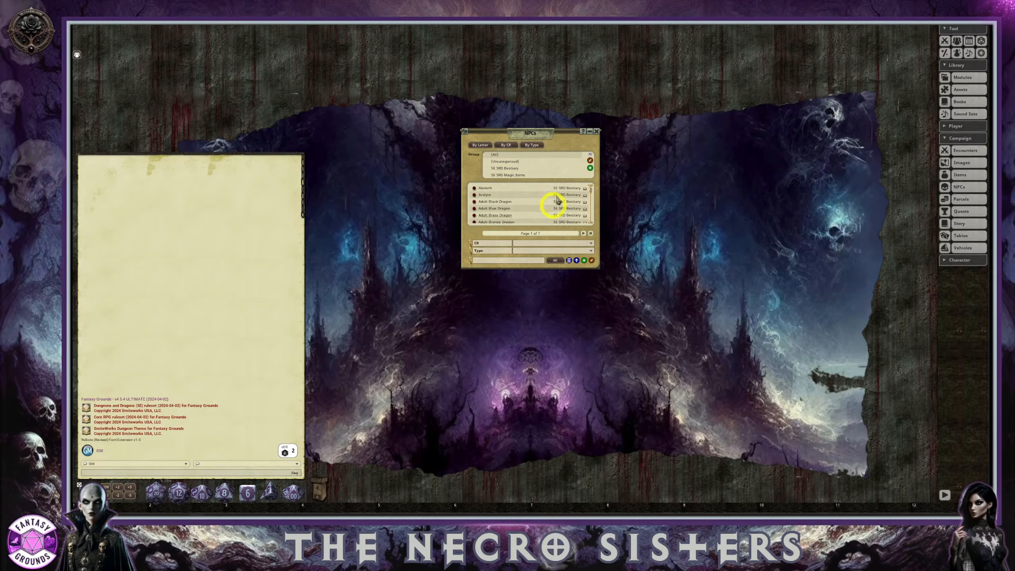
pyautogui.click(515, 155)
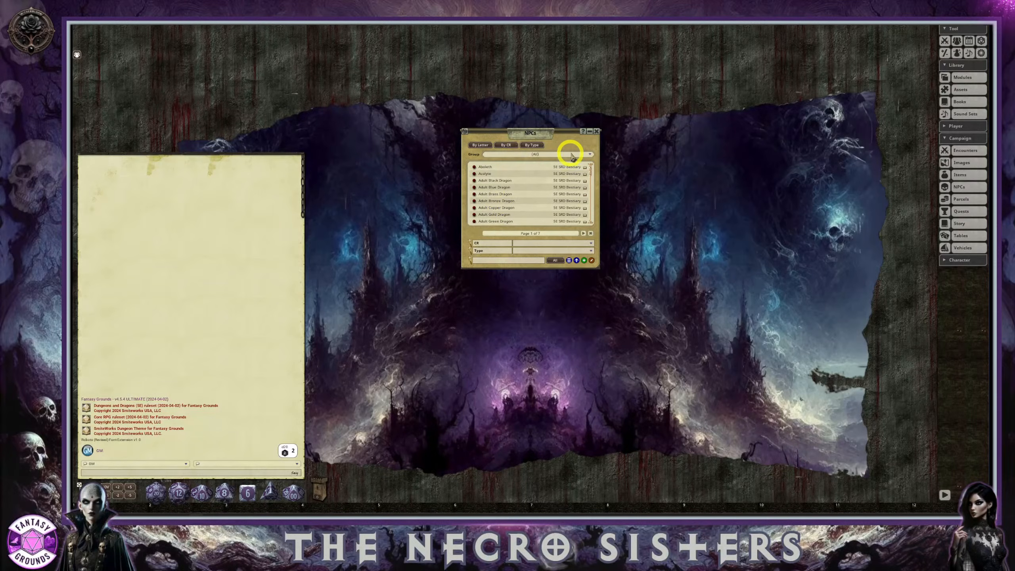
pyautogui.click(590, 155)
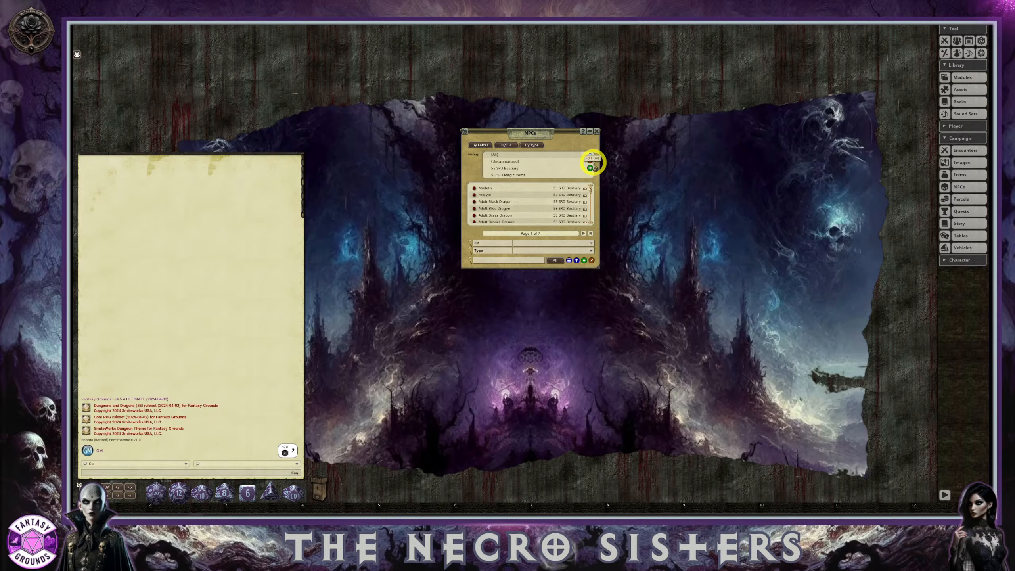
pyautogui.click(590, 161)
pyautogui.click(590, 168)
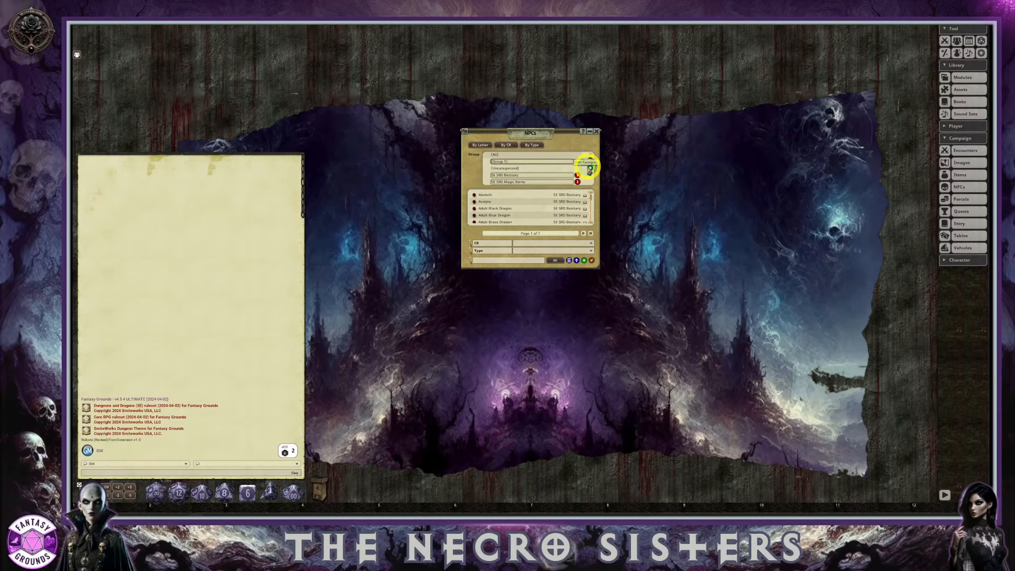
pyautogui.click(518, 162)
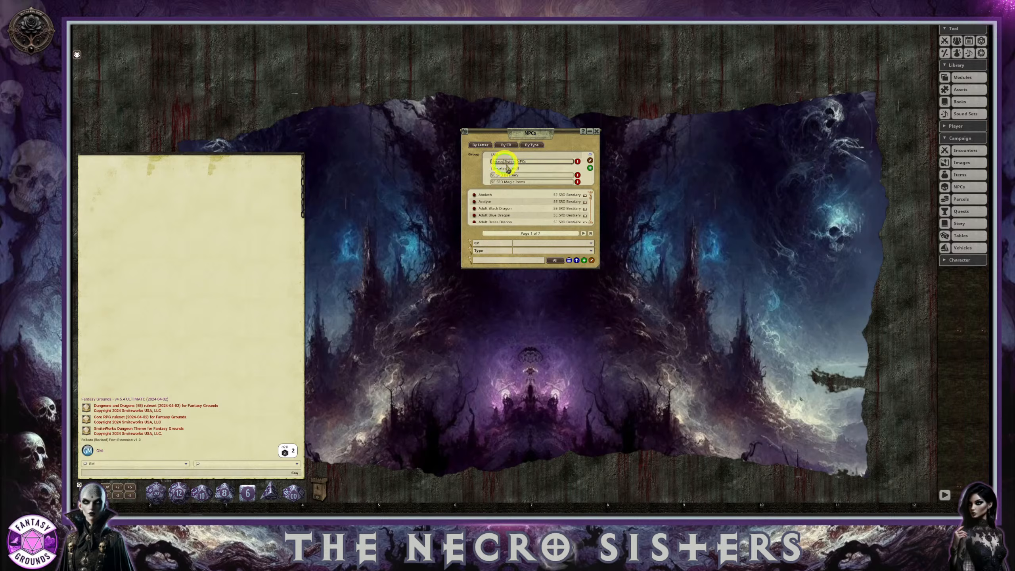
# Name the new NPC group "Necro Sisters NPCs", finish editing the groups, and display that group in the list
pyautogui.moveTo(505, 165); pyautogui.dragTo(533, 176)
pyautogui.press('BackSpace')
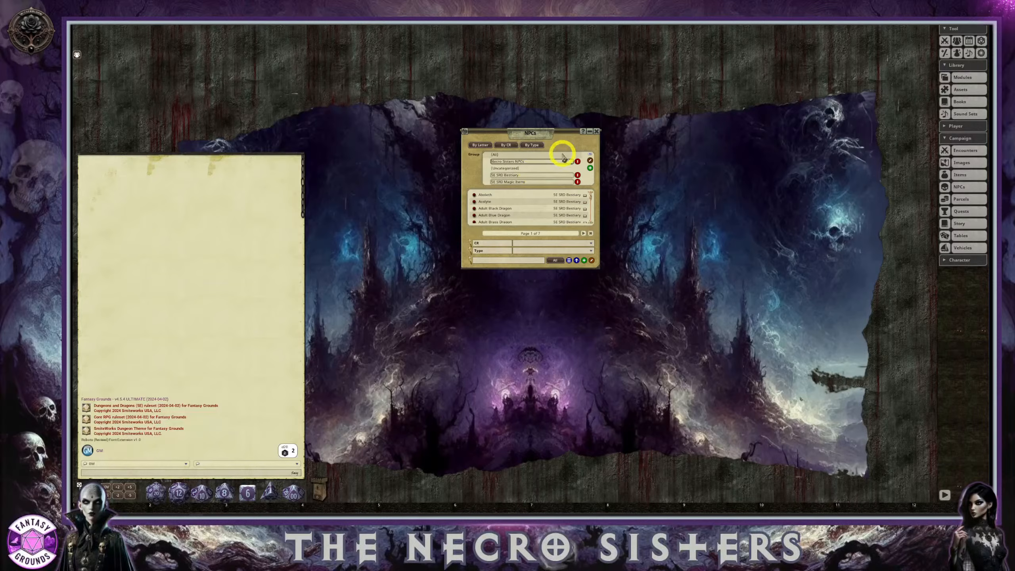
pyautogui.click(589, 160)
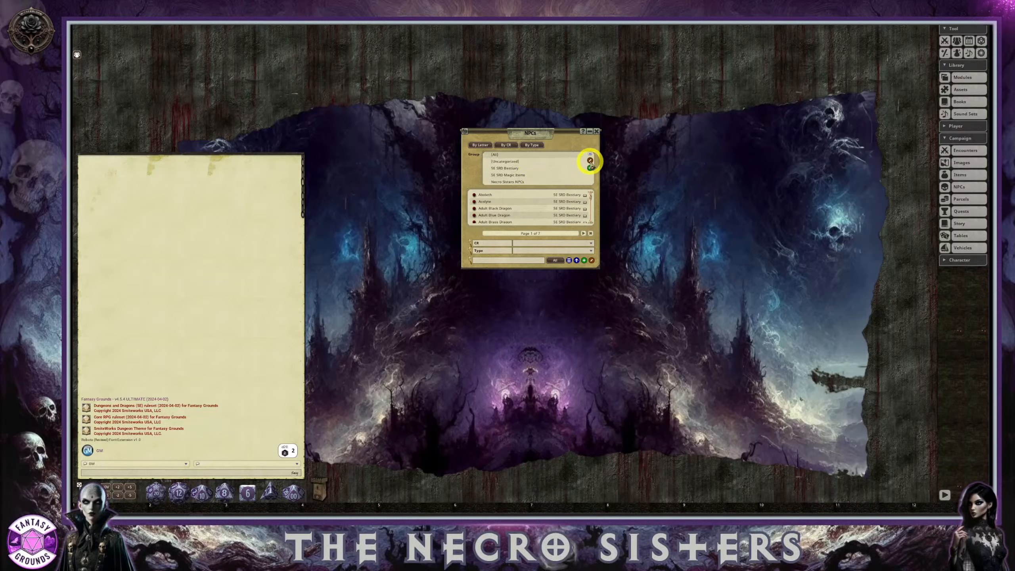
pyautogui.click(515, 181)
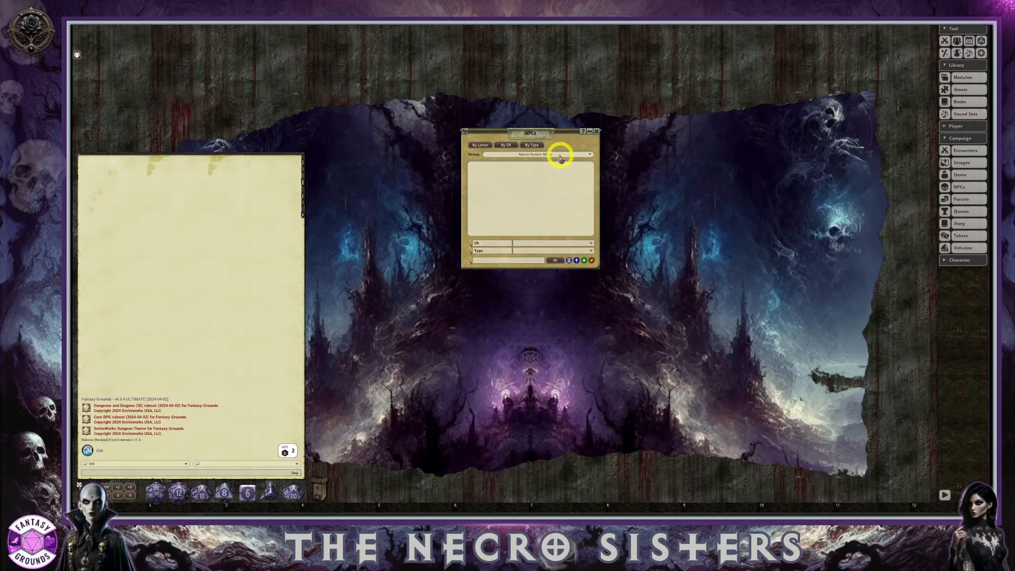
# Move the NPCs window beside the chat's upper edge and make it taller and wider
pyautogui.moveTo(531, 132); pyautogui.dragTo(390, 60)
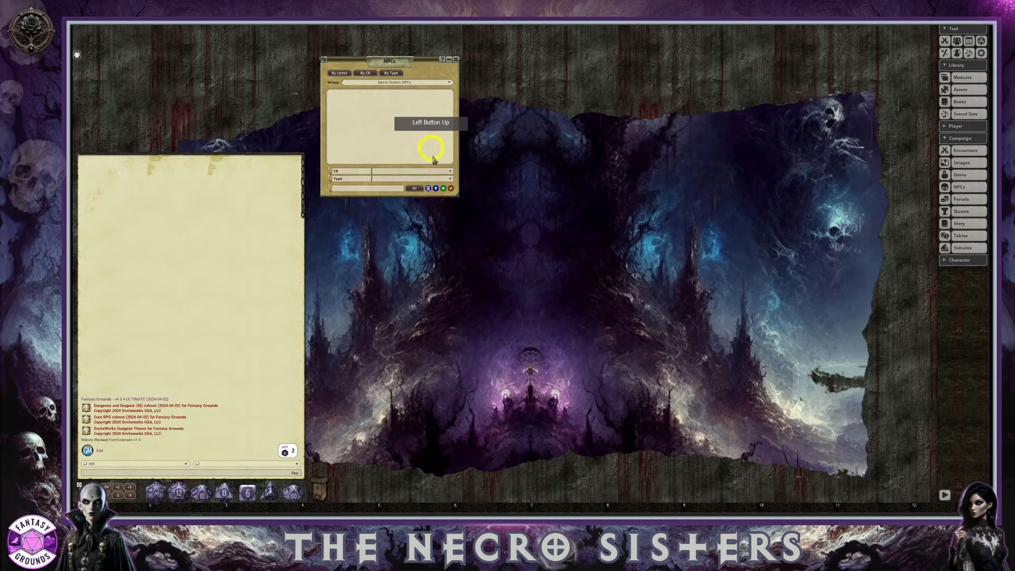
pyautogui.moveTo(430, 193); pyautogui.dragTo(419, 319)
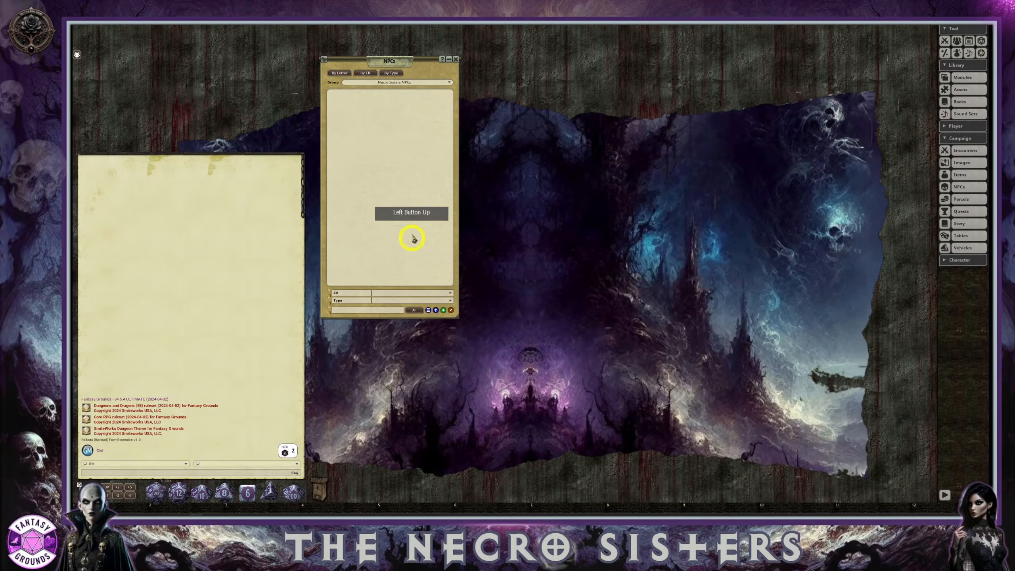
pyautogui.moveTo(457, 221); pyautogui.dragTo(484, 138)
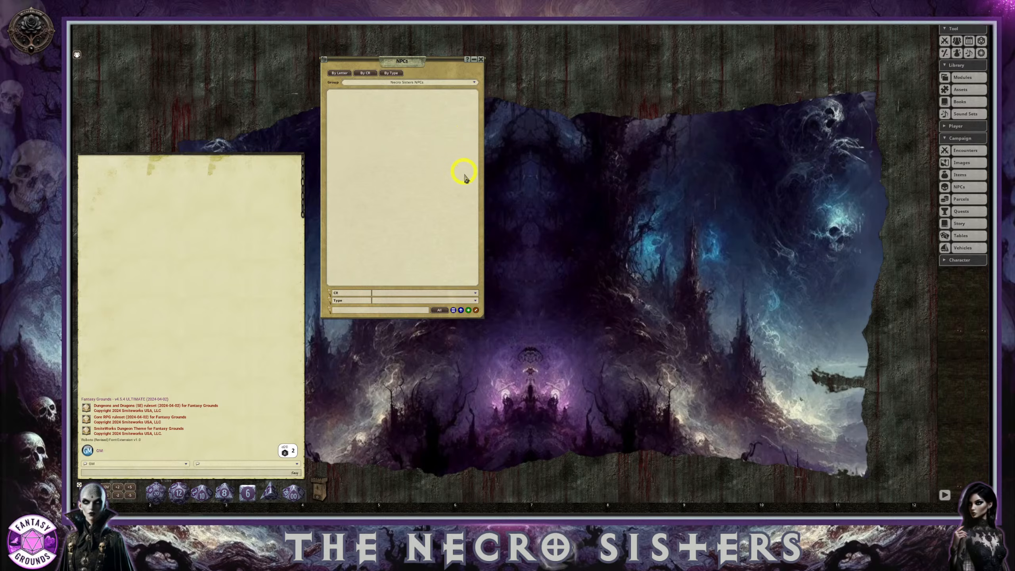
# Open the NPC import window, place it beside the NPCs list, and enlarge its height and width
pyautogui.click(454, 315)
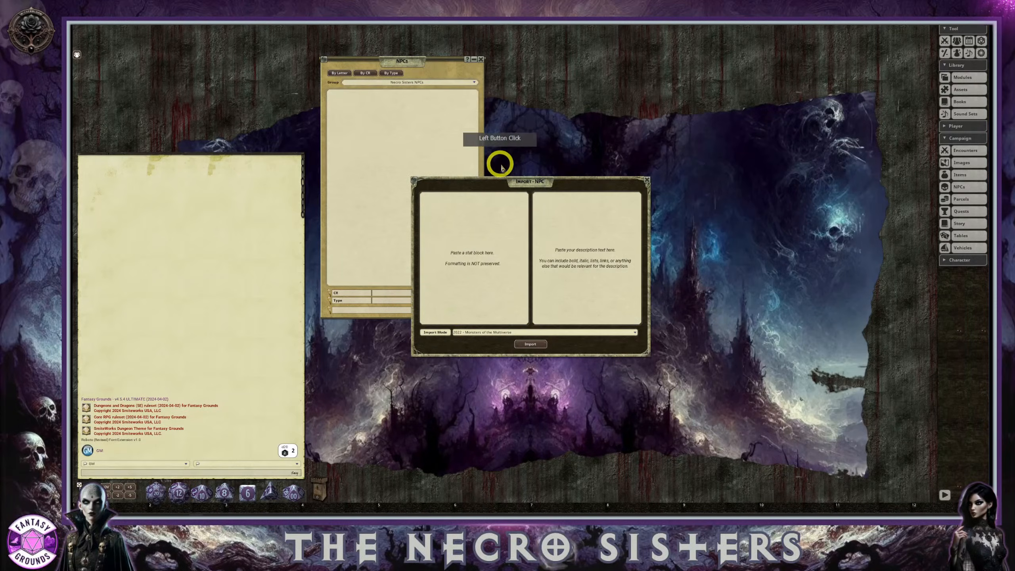
pyautogui.moveTo(517, 182); pyautogui.dragTo(596, 64)
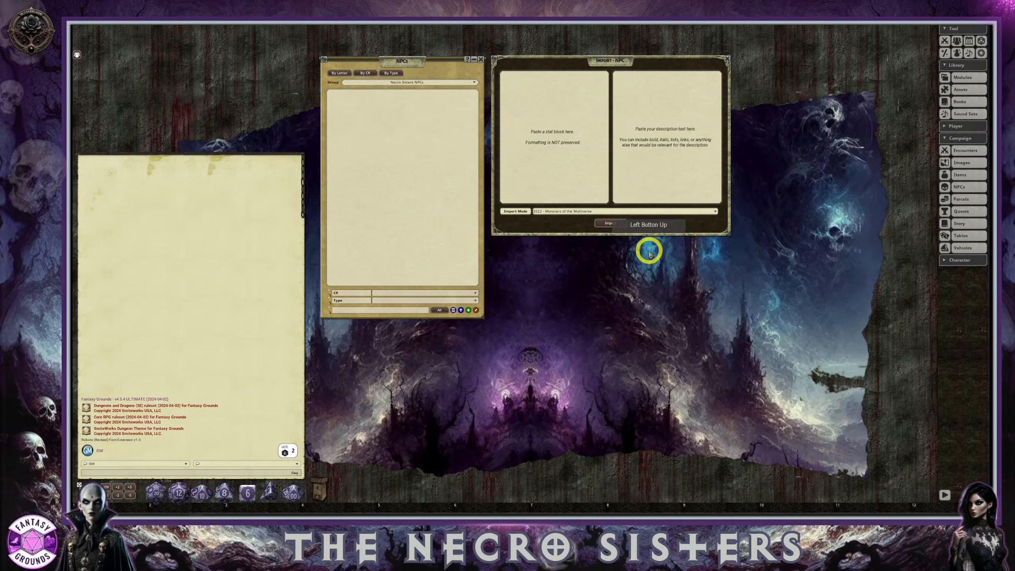
pyautogui.moveTo(648, 233); pyautogui.dragTo(672, 410)
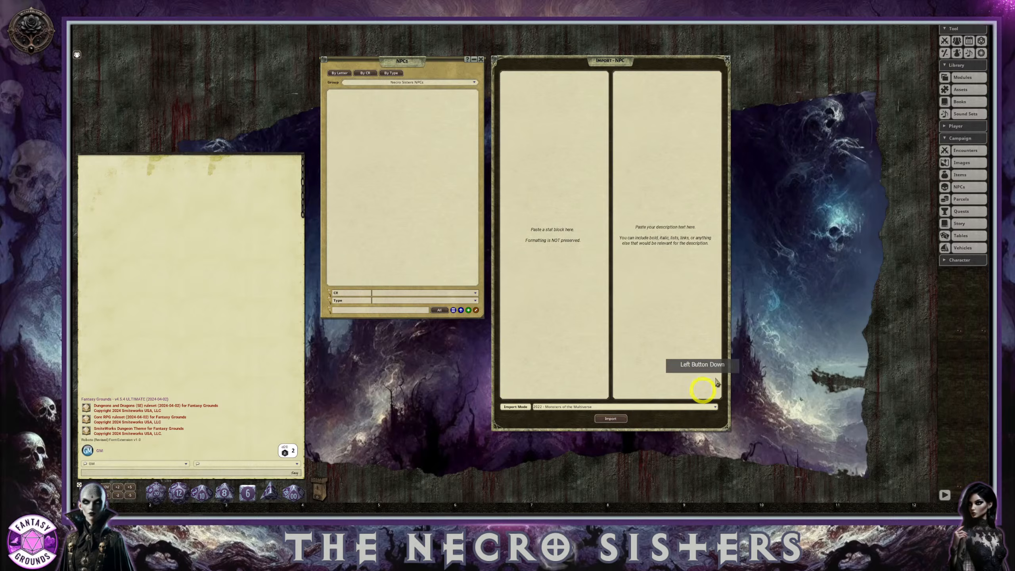
pyautogui.moveTo(730, 340); pyautogui.dragTo(888, 338)
# Paste the copied Verena Witherbloom stat block into the import window, review it, and apply Clean Up Text to it
pyautogui.click(591, 134)
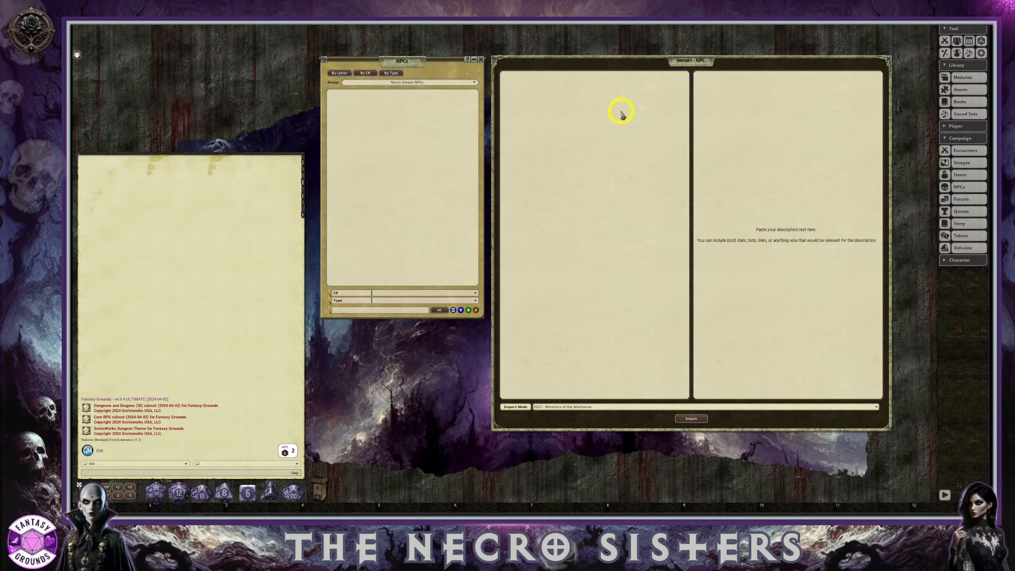
pyautogui.hotkey('ctrl', 'v')
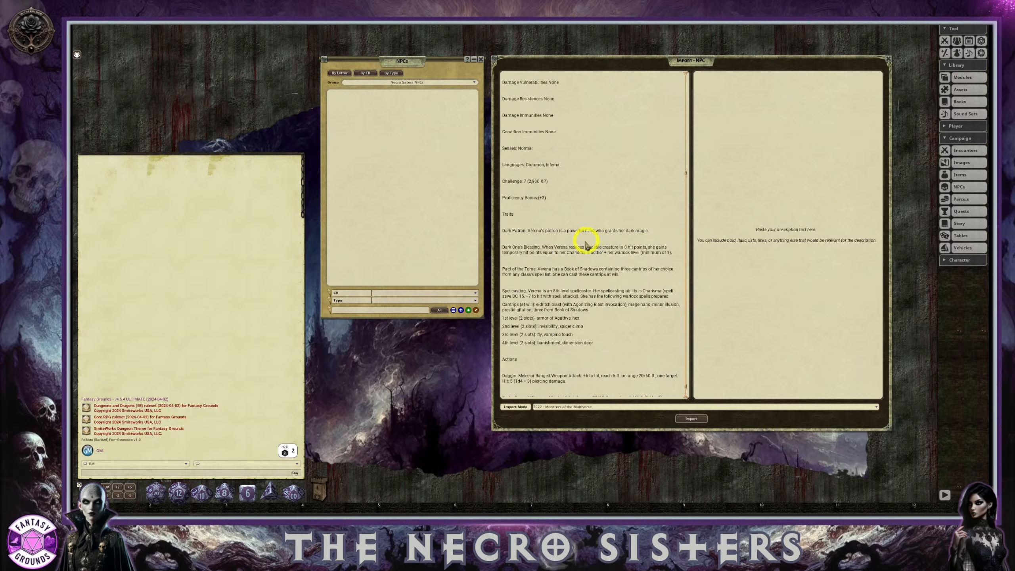
pyautogui.scroll(8, 546, 303)
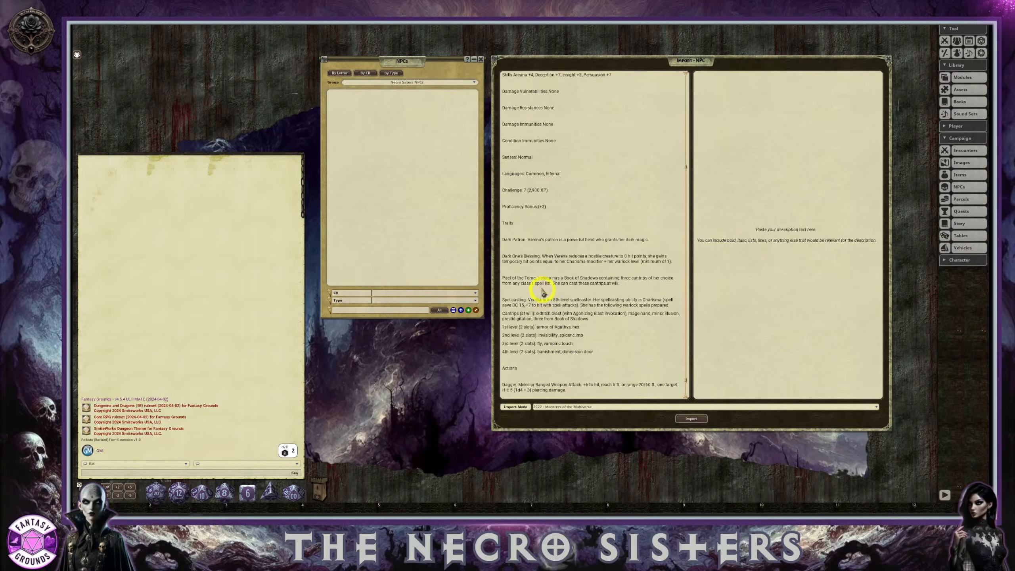
pyautogui.scroll(1, 532, 157)
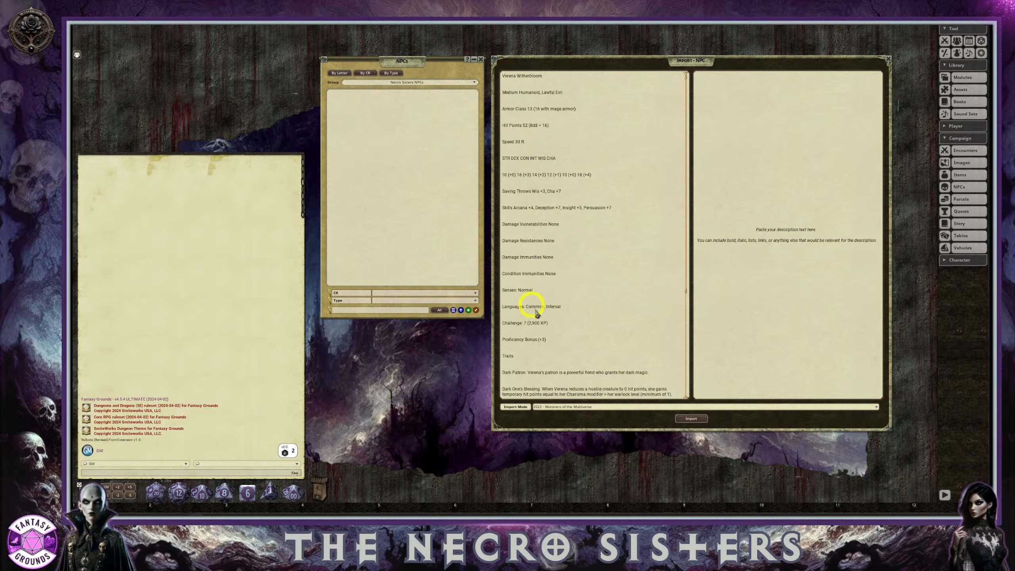
pyautogui.scroll(-5, 529, 304)
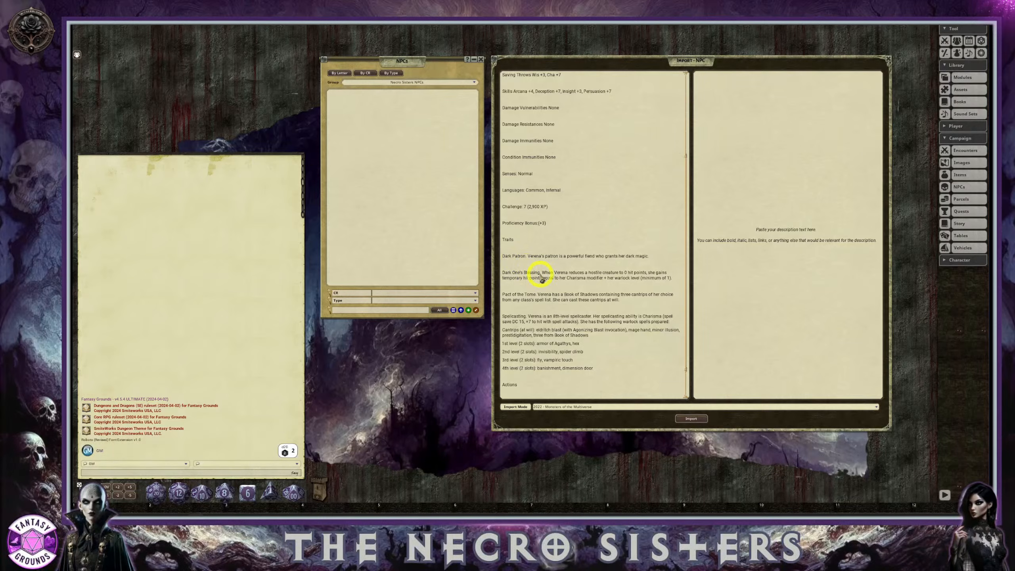
pyautogui.scroll(-1, 559, 297)
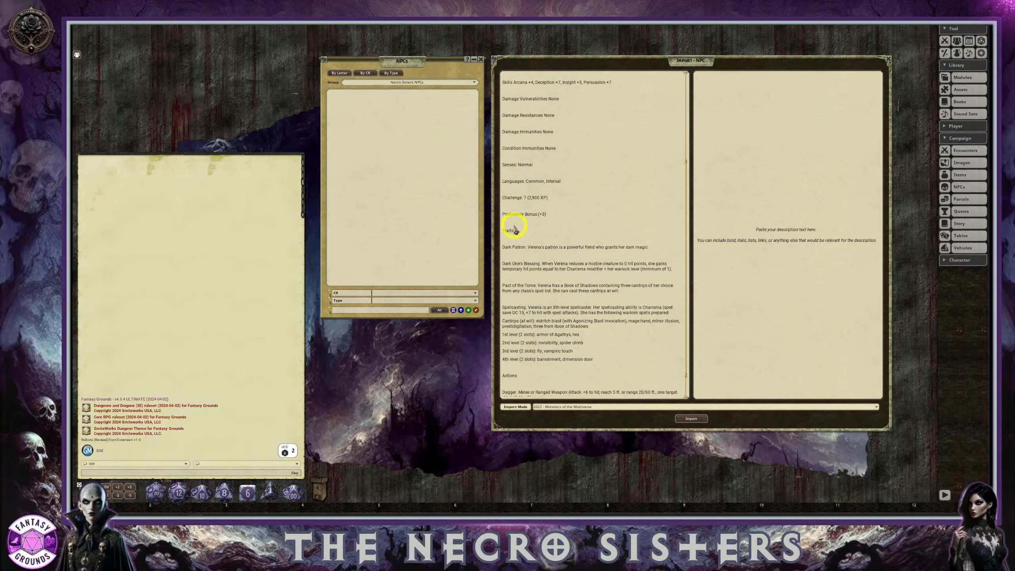
pyautogui.scroll(-2, 550, 296)
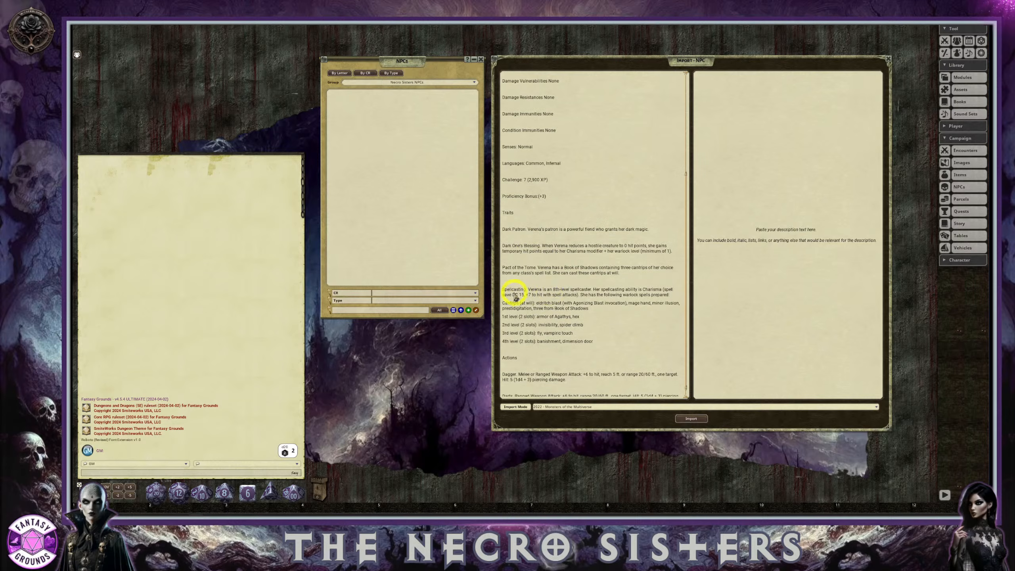
pyautogui.scroll(-1, 570, 295)
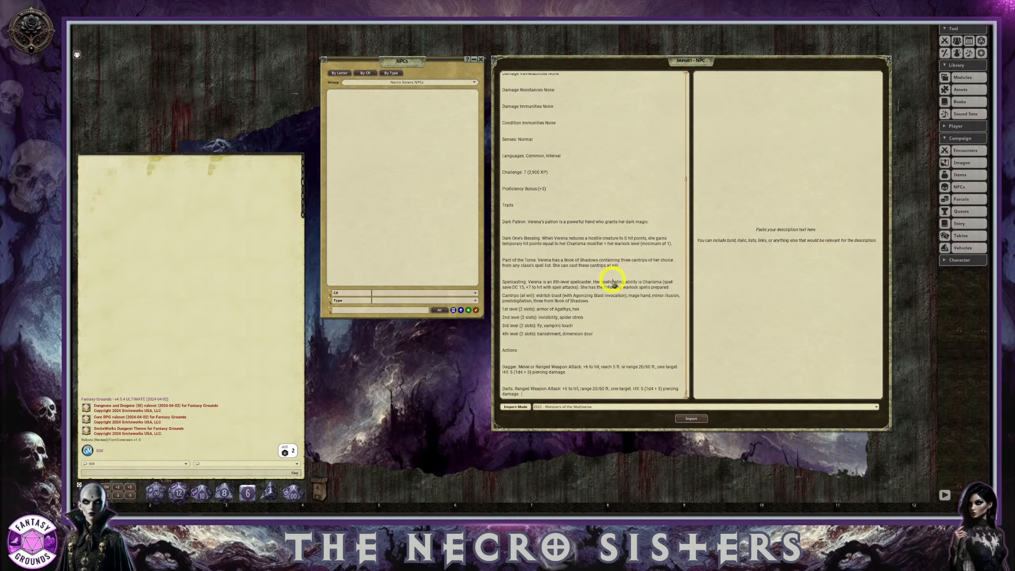
pyautogui.scroll(3, 606, 276)
pyautogui.scroll(3, 602, 251)
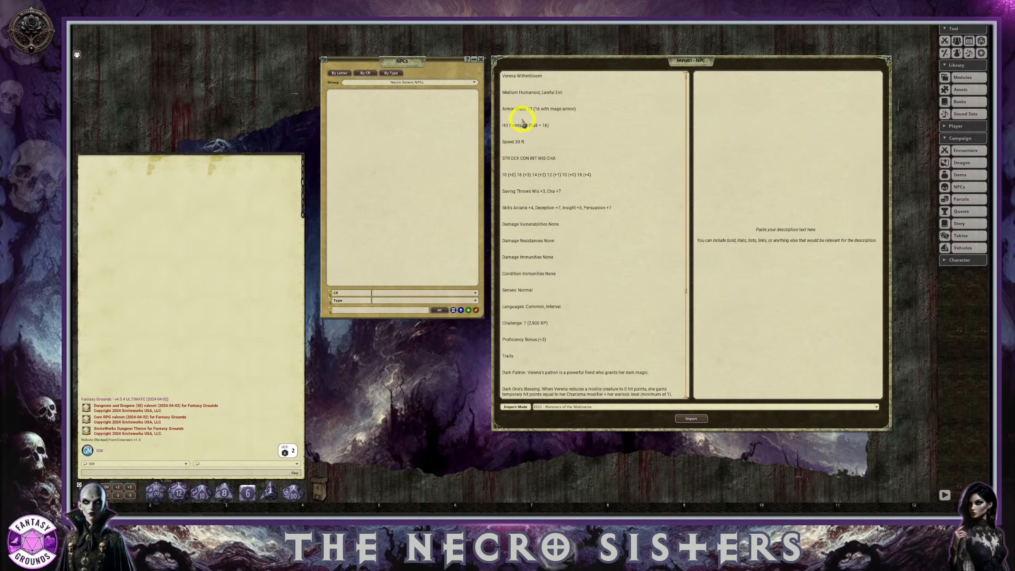
pyautogui.rightClick(527, 117)
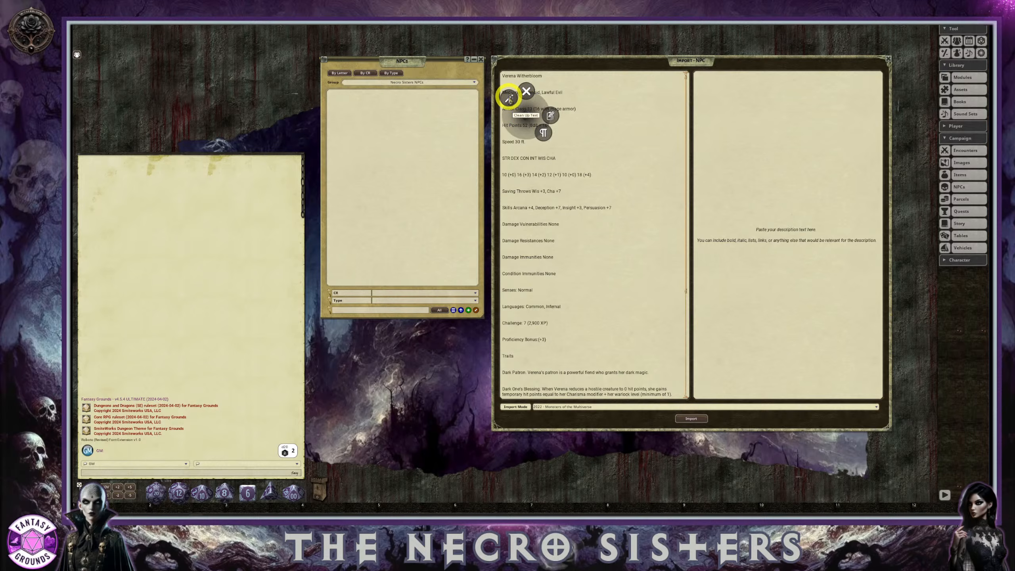
pyautogui.click(509, 98)
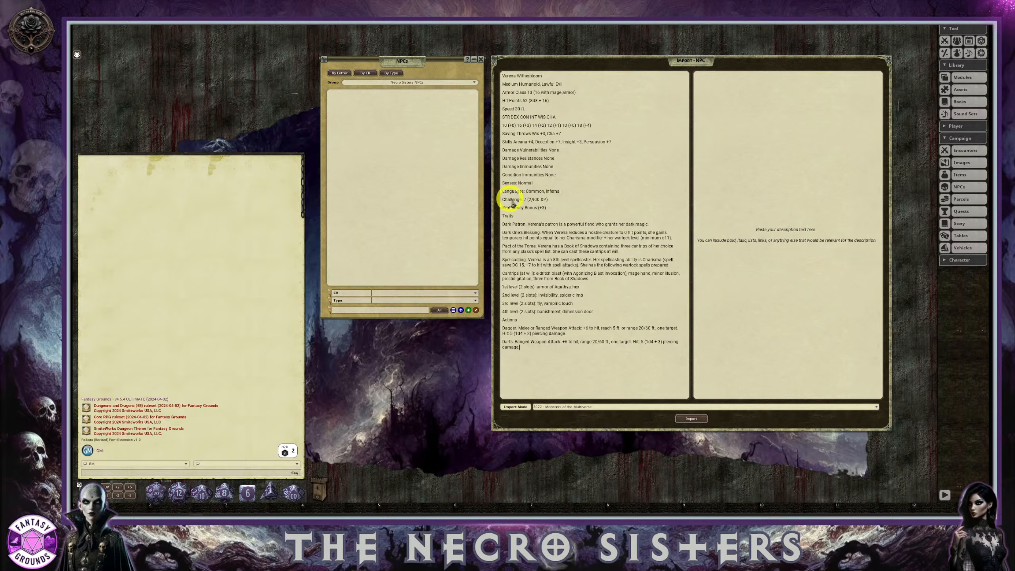
# Copy the name Verena Witherbloom from the stat block into the description area as a heading and start a new line below
pyautogui.click(740, 125)
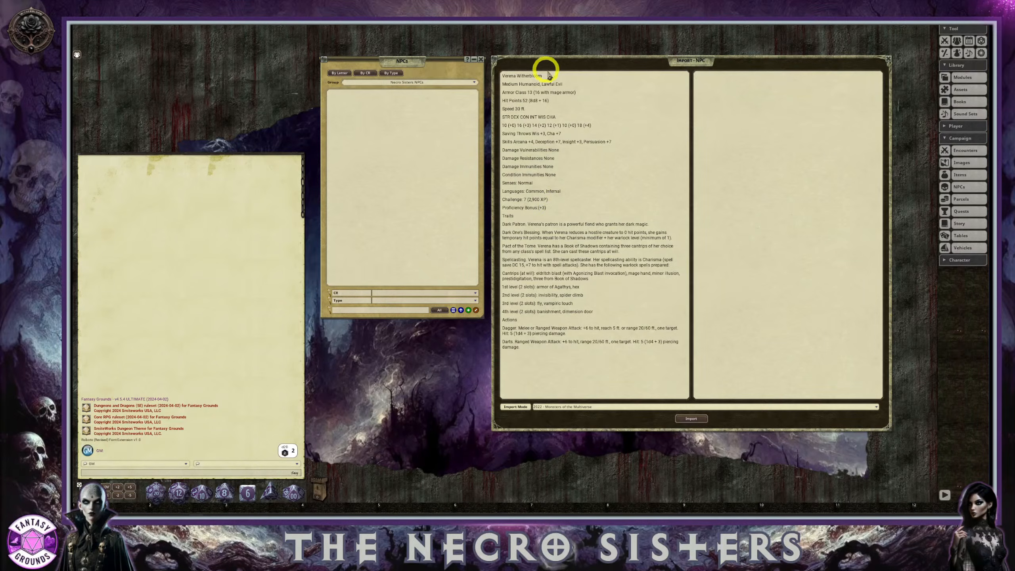
pyautogui.moveTo(499, 75); pyautogui.dragTo(544, 76)
pyautogui.hotkey('ctrl', 'c')
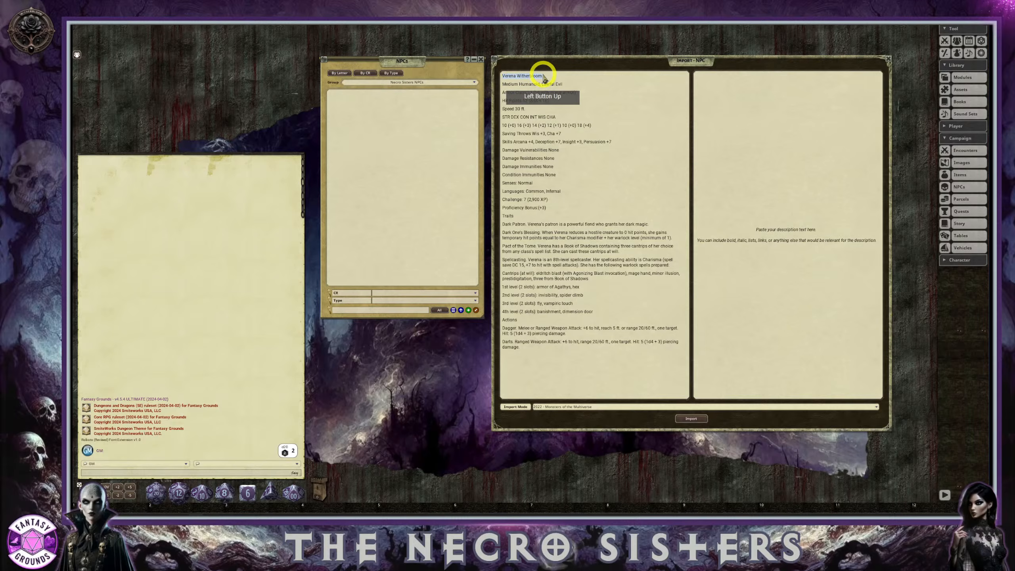
pyautogui.click(727, 82)
pyautogui.hotkey('ctrl', 'v')
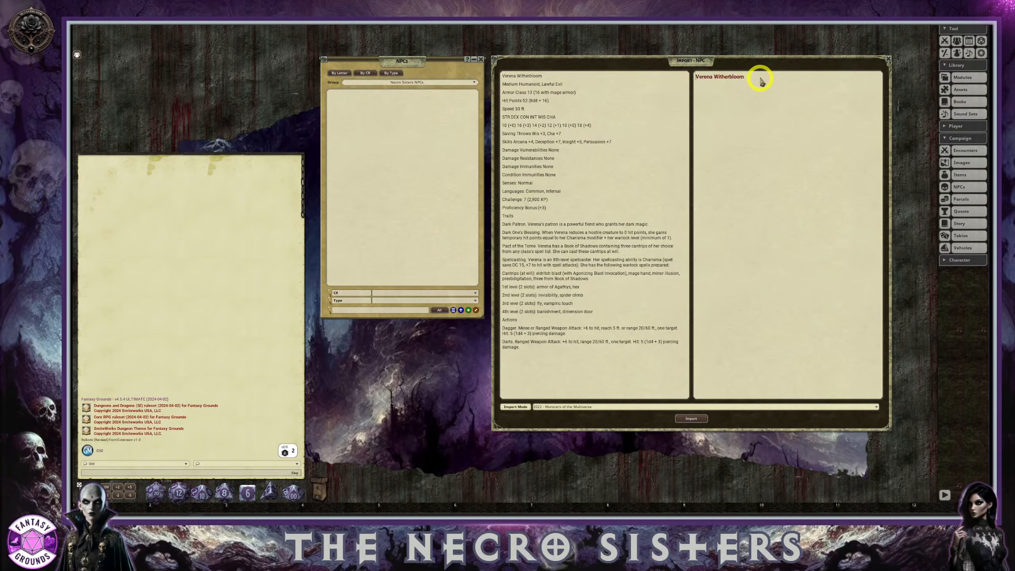
pyautogui.click(786, 86)
pyautogui.press('Return')
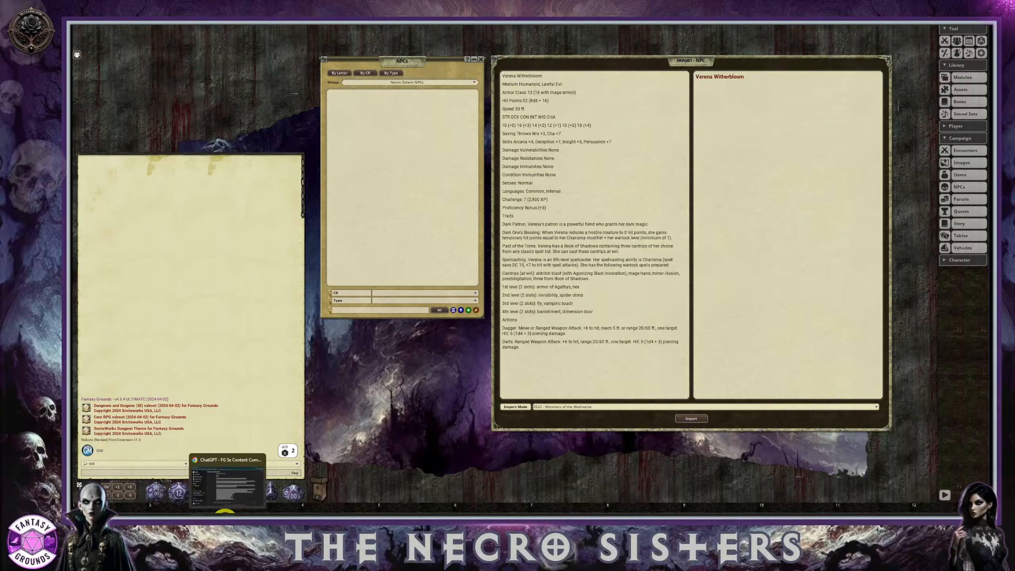
# Switch to the ChatGPT conversation and copy Verena's Background section, leaving out the Dall E 3 prompt
pyautogui.click(226, 522)
pyautogui.click(692, 368)
pyautogui.scroll(-10, 633, 355)
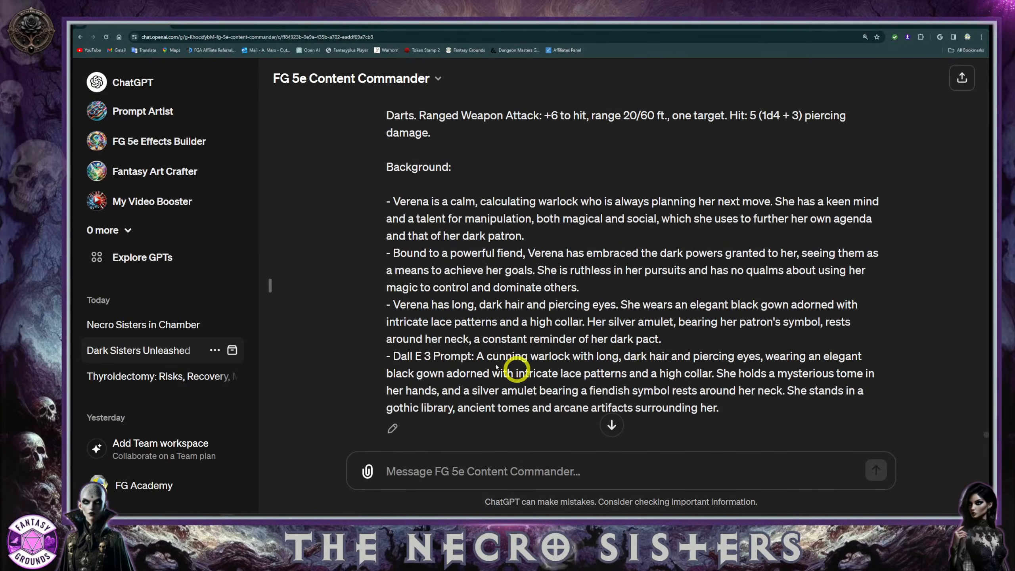
pyautogui.moveTo(394, 355); pyautogui.dragTo(711, 412)
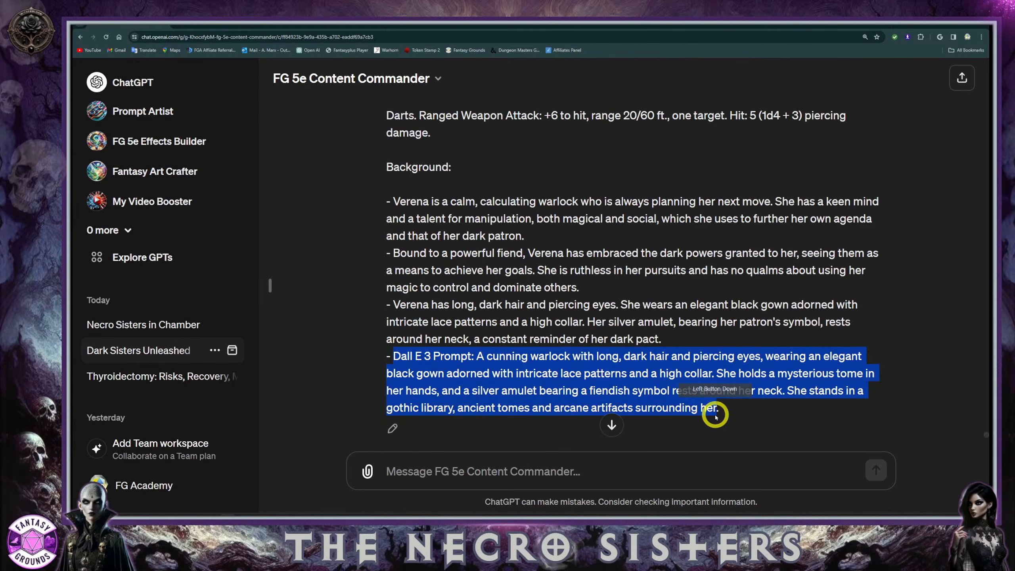
pyautogui.click(687, 410)
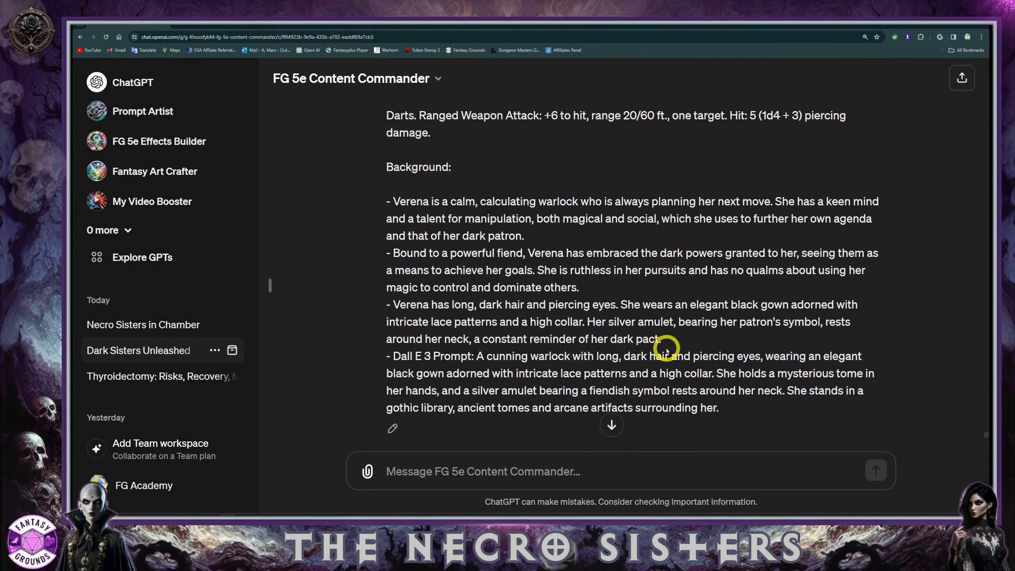
pyautogui.moveTo(662, 344); pyautogui.dragTo(419, 167)
pyautogui.rightClick(420, 165)
pyautogui.click(441, 172)
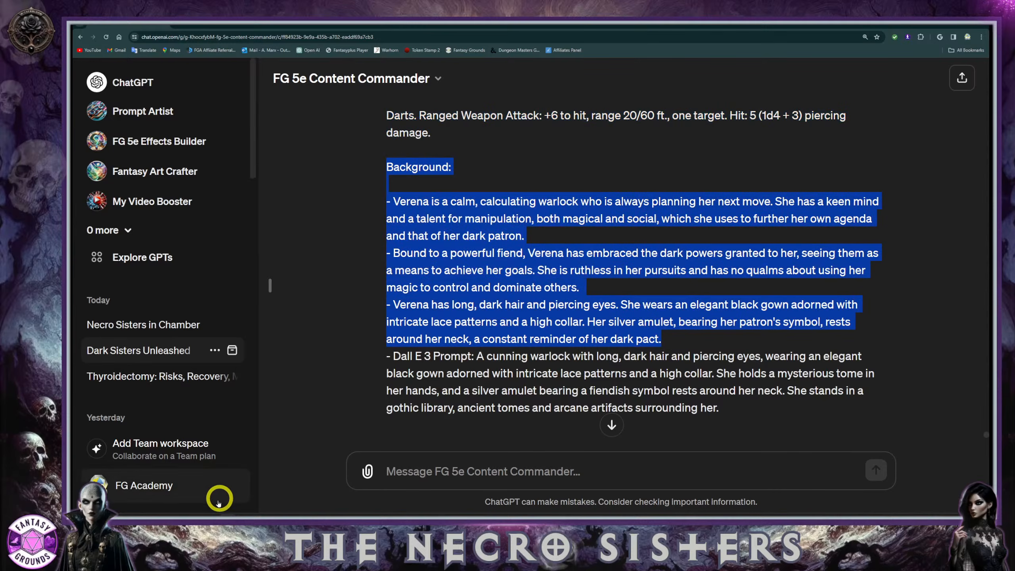
# Return to Fantasy Grounds, paste the background below the description heading, and remove the blank line after "Background:"
pyautogui.click(196, 513)
pyautogui.click(578, 310)
pyautogui.click(693, 147)
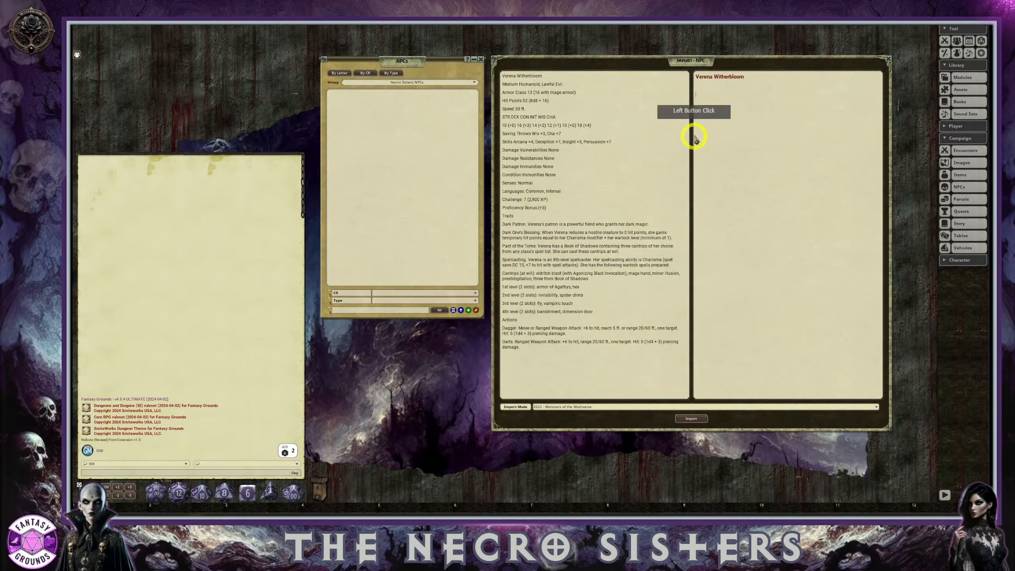
pyautogui.hotkey('ctrl', 'v')
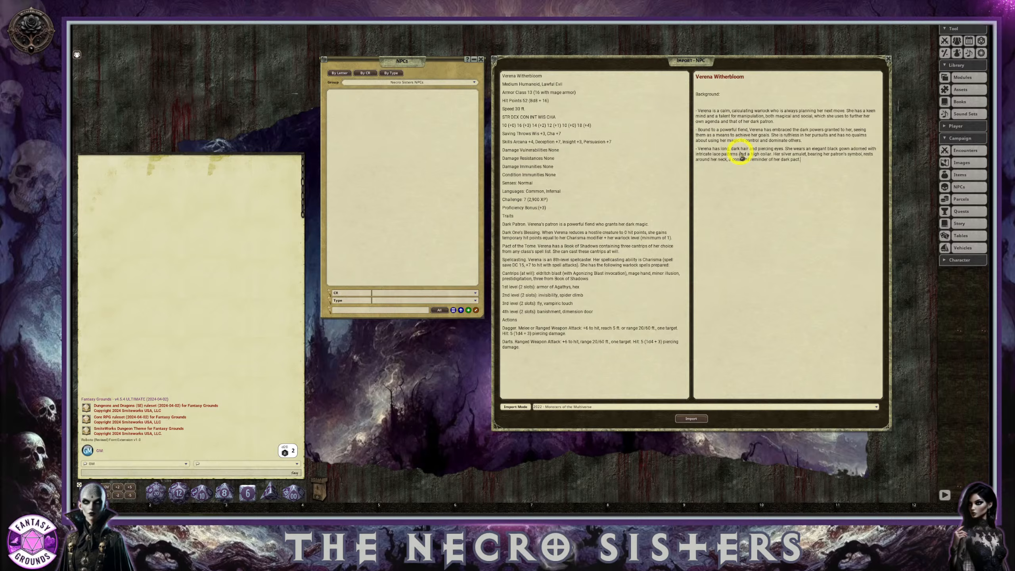
pyautogui.click(754, 115)
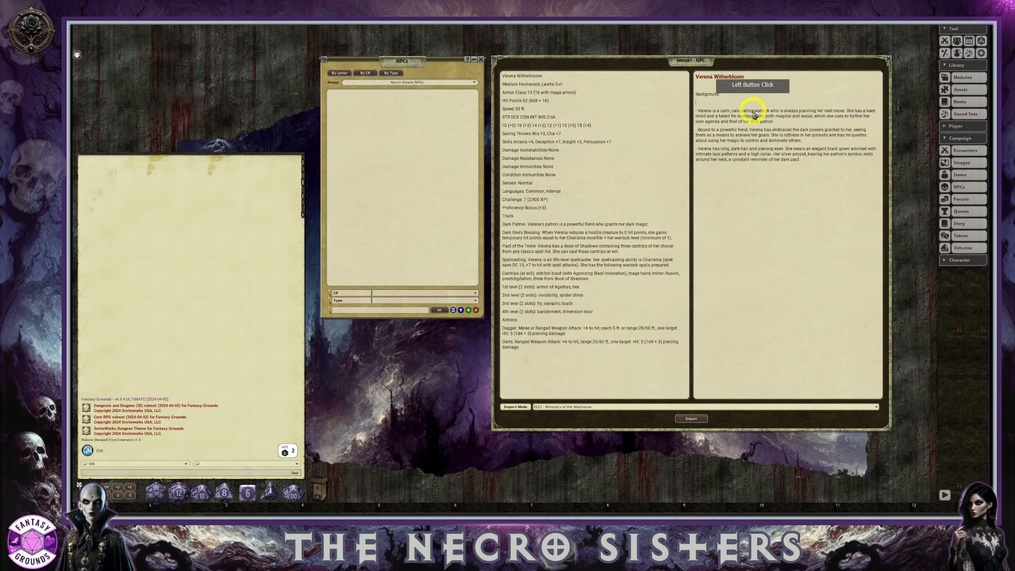
pyautogui.press('BackSpace')
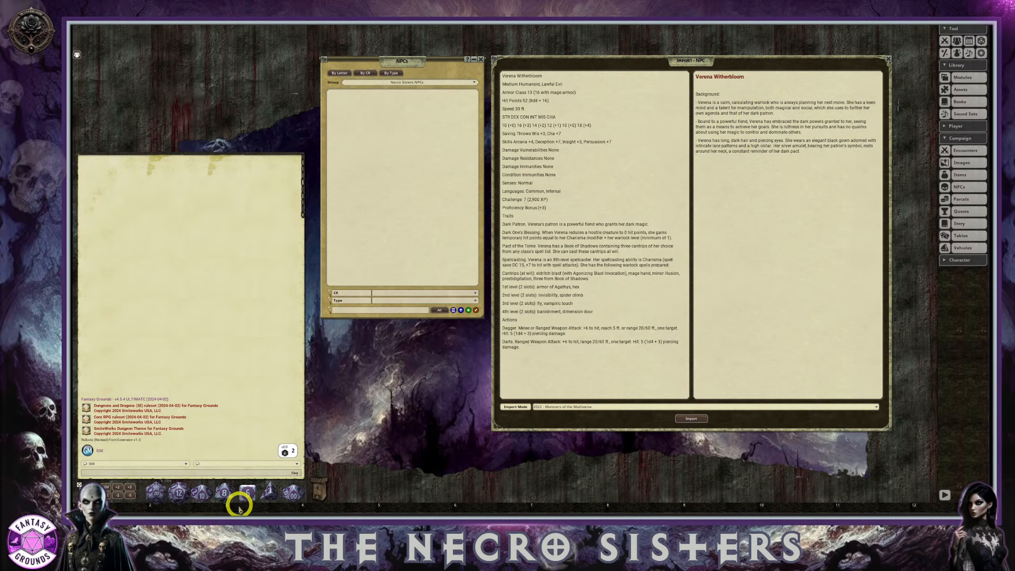
# Switch back to the ChatGPT conversation and examine the Dall E 3 prompt beneath Verena's background
pyautogui.moveTo(226, 515)
pyautogui.click(228, 485)
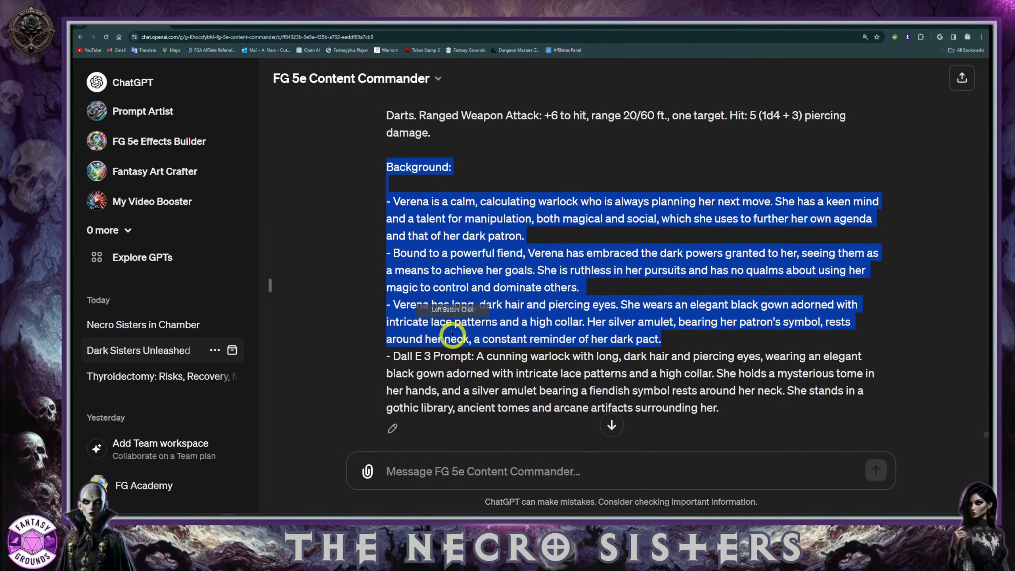
pyautogui.click(373, 251)
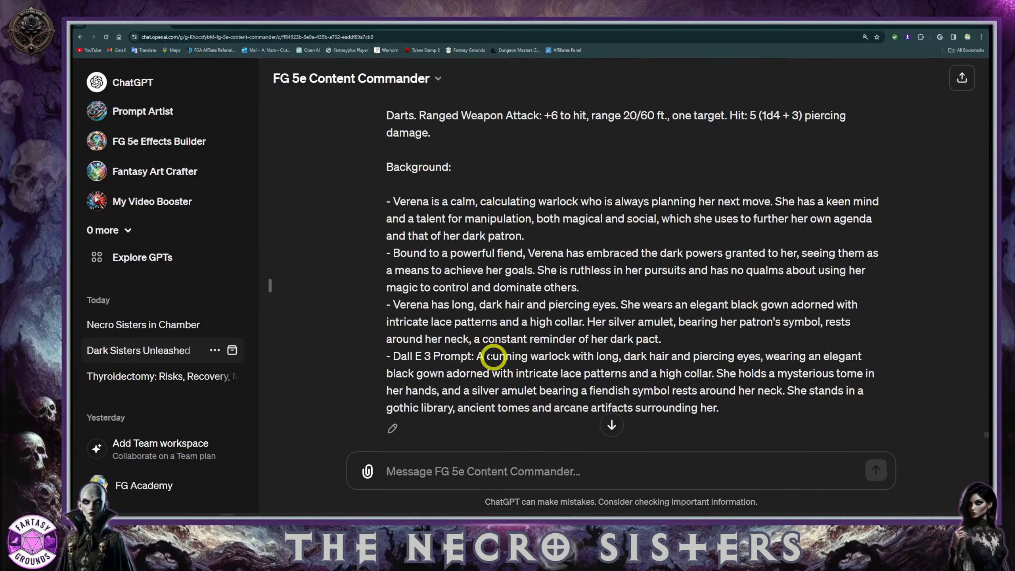
pyautogui.scroll(-1, 602, 360)
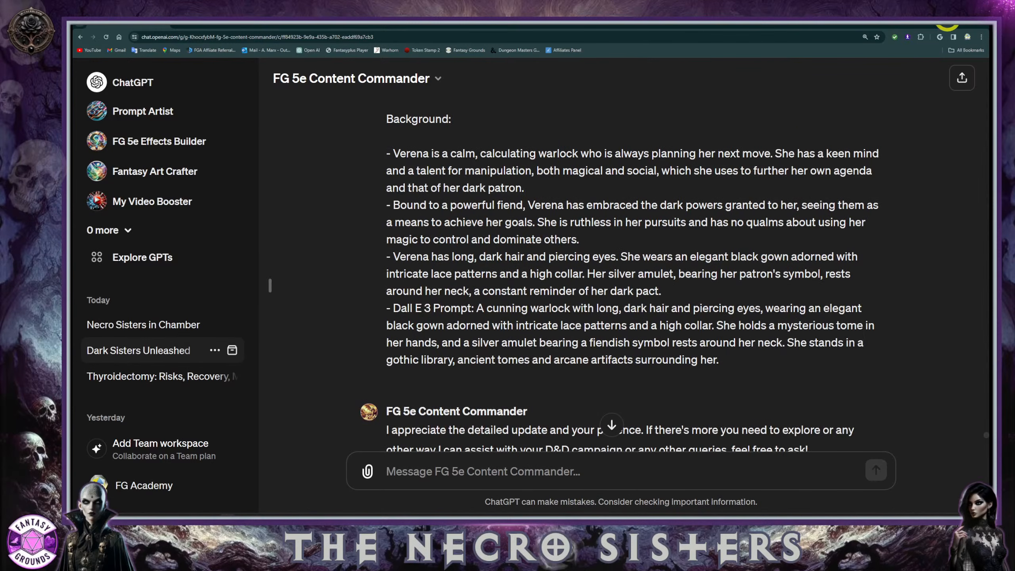
# Return to Fantasy Grounds and make the "Background:" label bold in Verena's description text
pyautogui.click(945, 17)
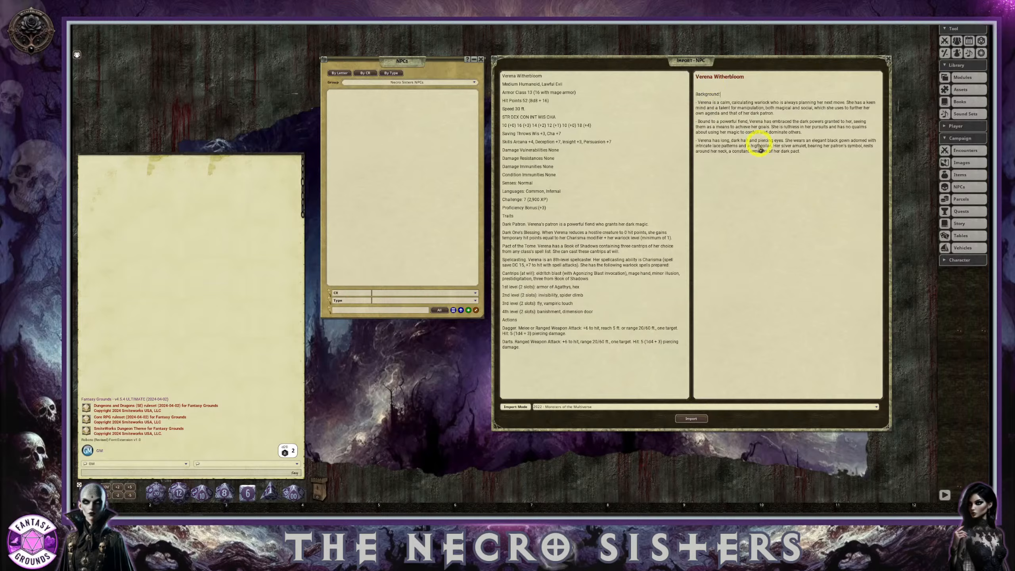
pyautogui.moveTo(800, 152); pyautogui.dragTo(692, 96)
pyautogui.click(700, 87)
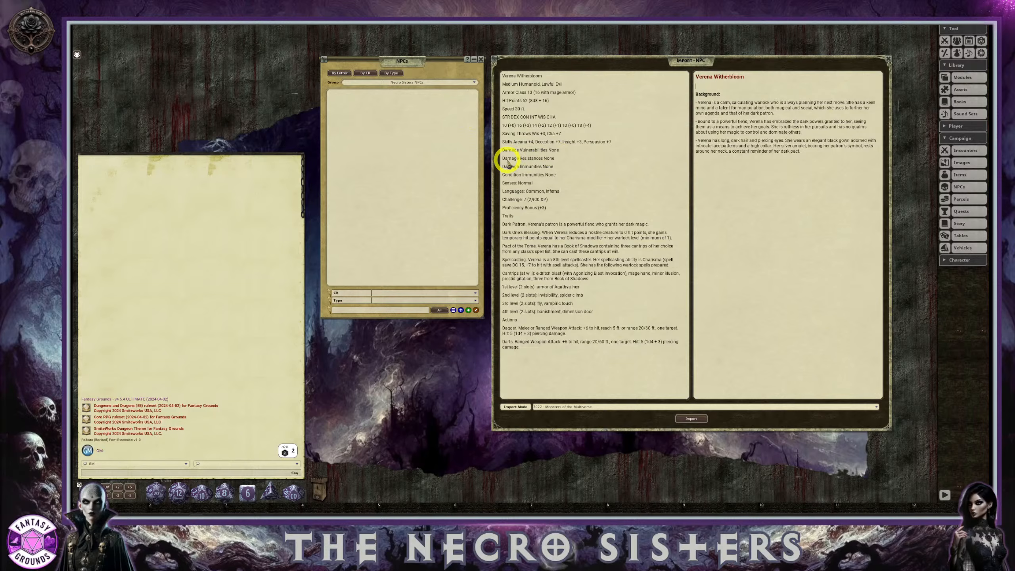
pyautogui.click(727, 84)
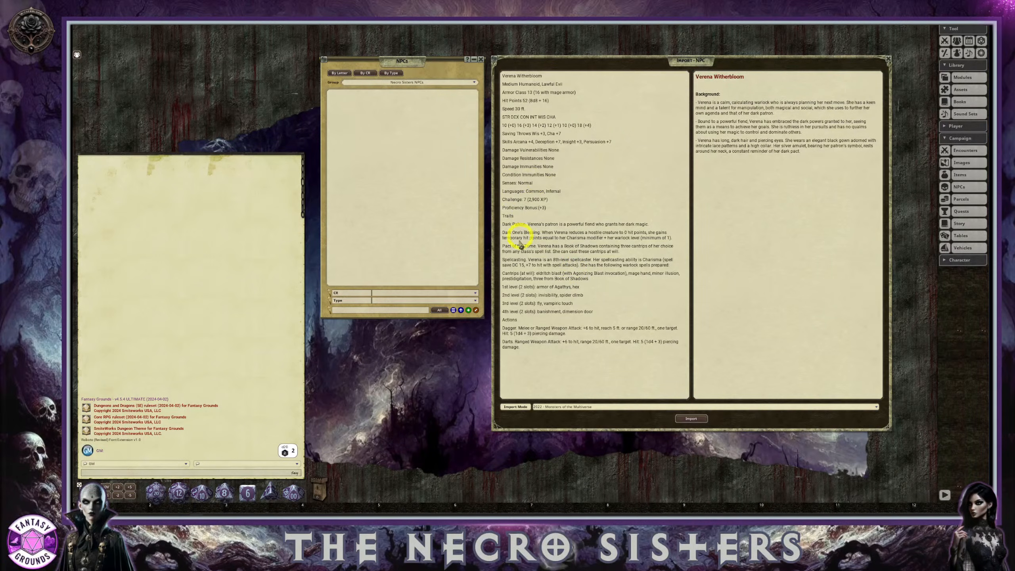
# Import Verena Witherbloom as an NPC, then place her sheet over the NPC list and make it taller
pyautogui.click(686, 423)
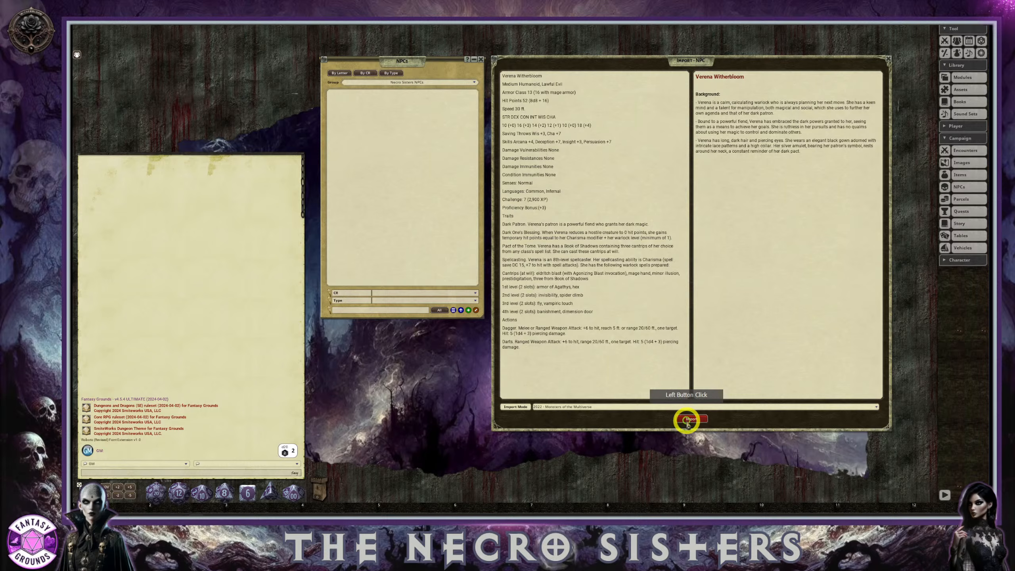
pyautogui.moveTo(575, 211); pyautogui.dragTo(405, 49)
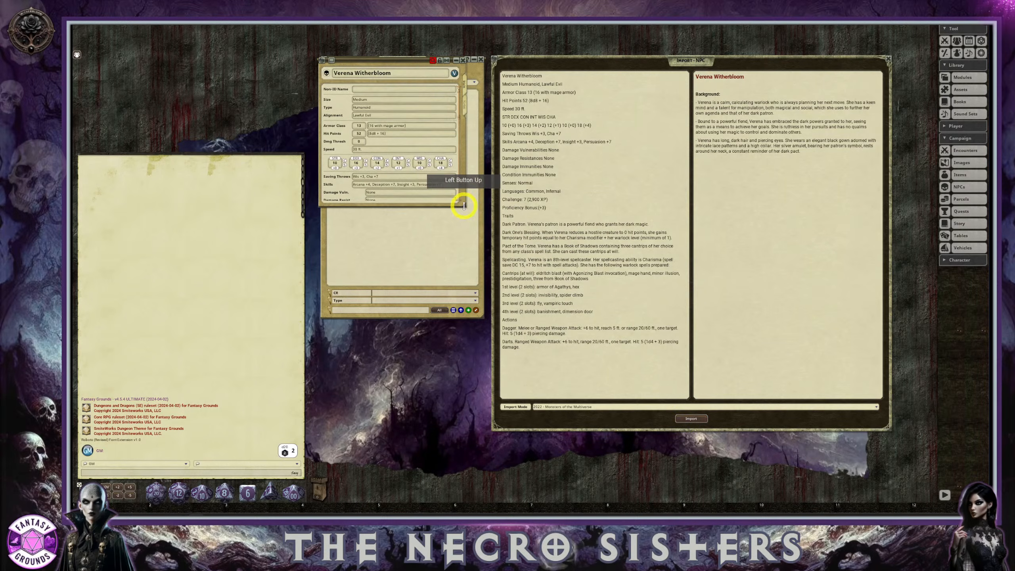
pyautogui.moveTo(463, 205); pyautogui.dragTo(463, 423)
# Review the imported sheet's stats, traits and actions, followed by Verena's background and formatted stat block in the description
pyautogui.scroll(-3, 407, 347)
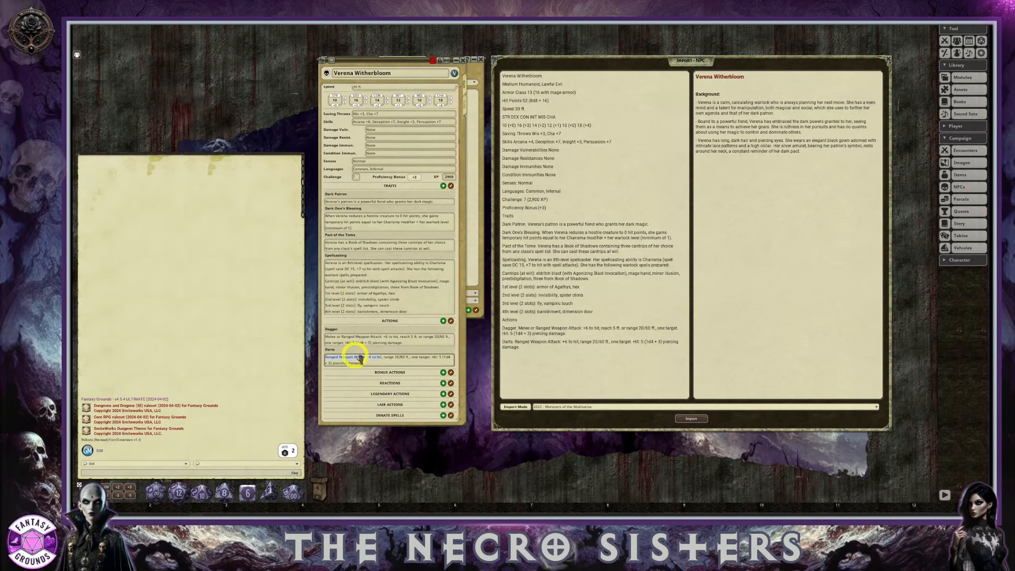
pyautogui.scroll(-1, 349, 356)
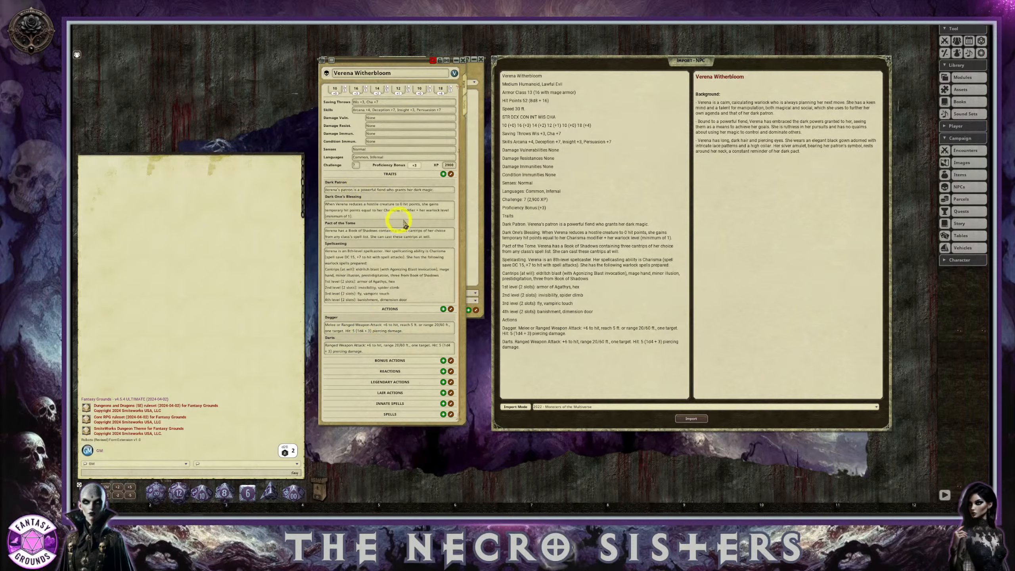
pyautogui.scroll(3, 388, 212)
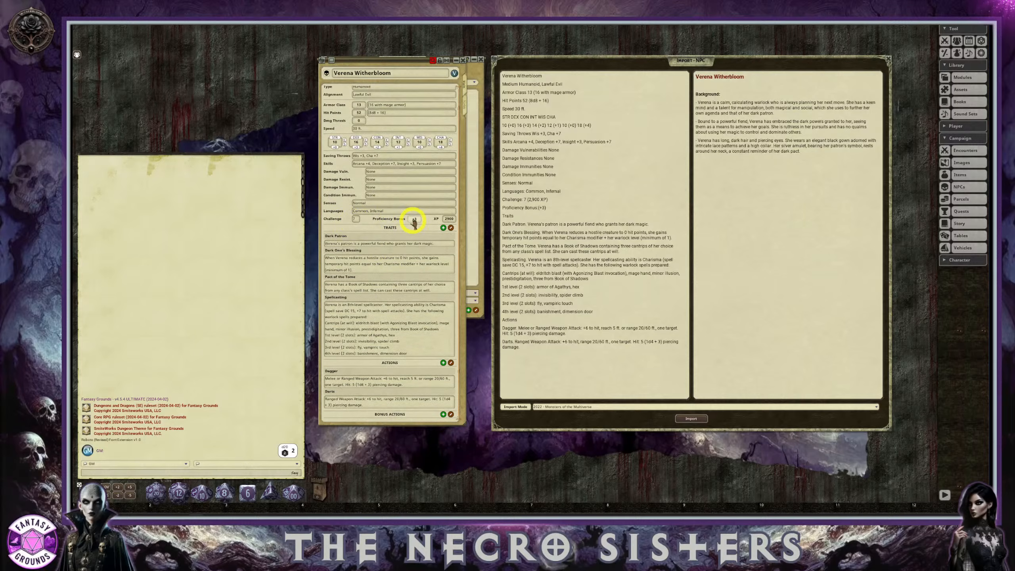
pyautogui.scroll(1, 420, 221)
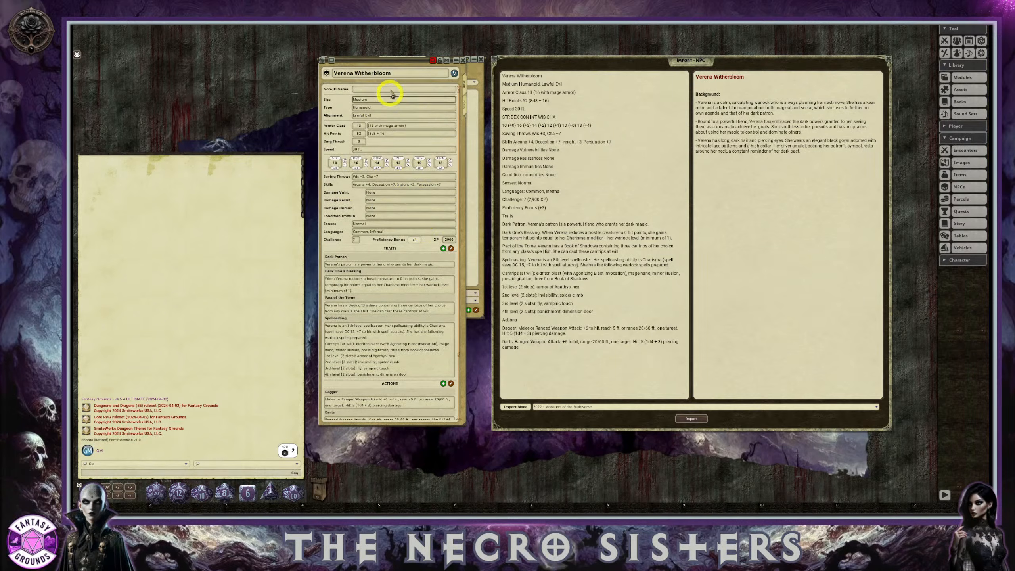
pyautogui.click(465, 101)
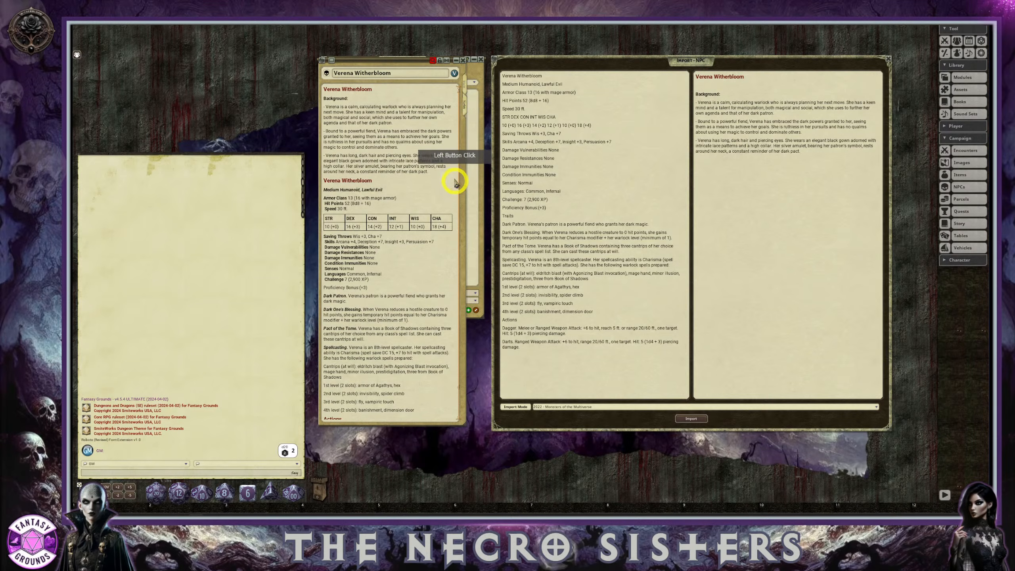
pyautogui.click(407, 182)
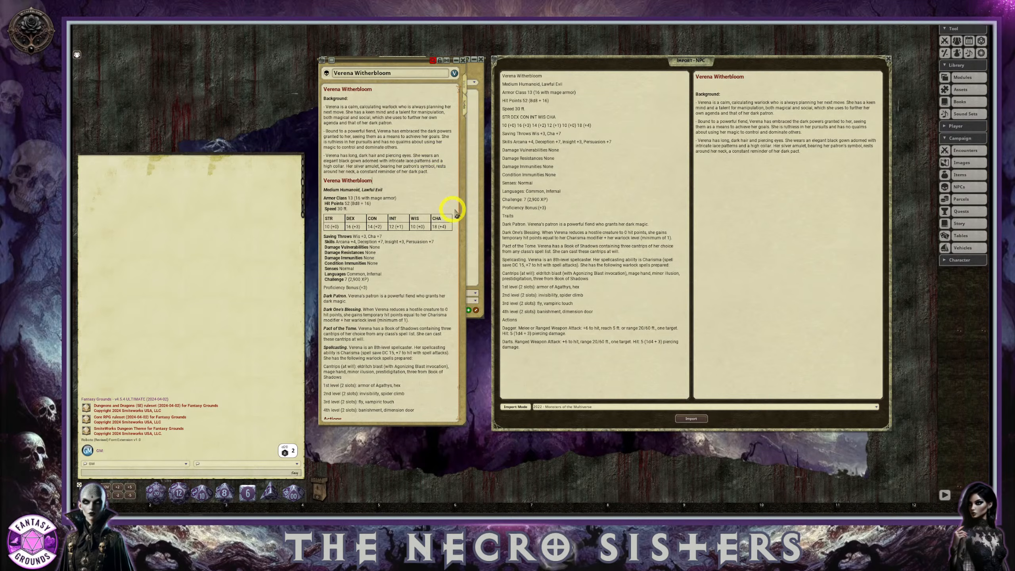
# Widen Verena's sheet and arrange it beside the NPC list so the two windows do not overlap
pyautogui.moveTo(525, 221); pyautogui.dragTo(534, 220)
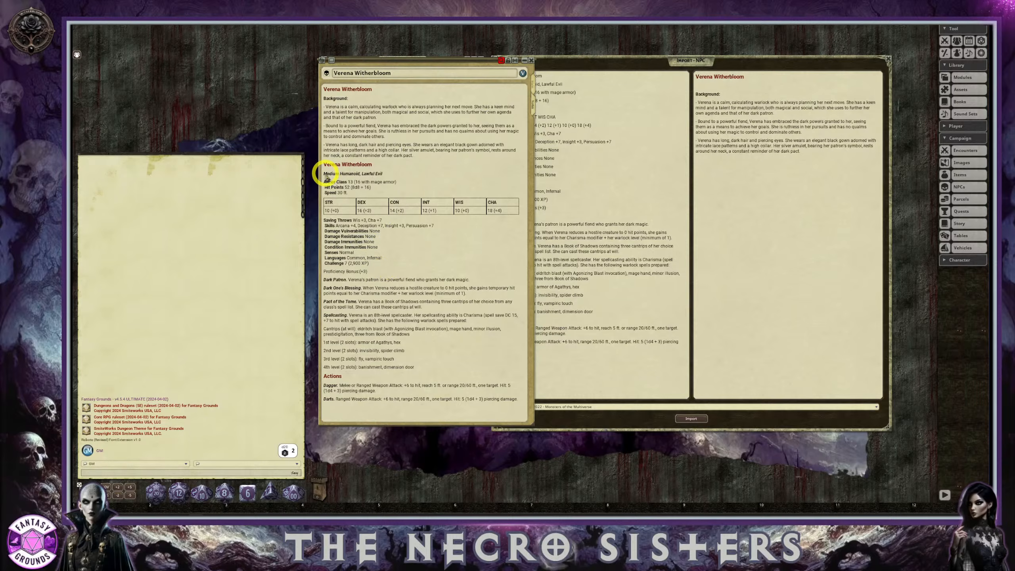
pyautogui.moveTo(323, 172)
pyautogui.mouseDown()
pyautogui.moveTo(358, 183)
pyautogui.moveTo(332, 179)
pyautogui.mouseUp()
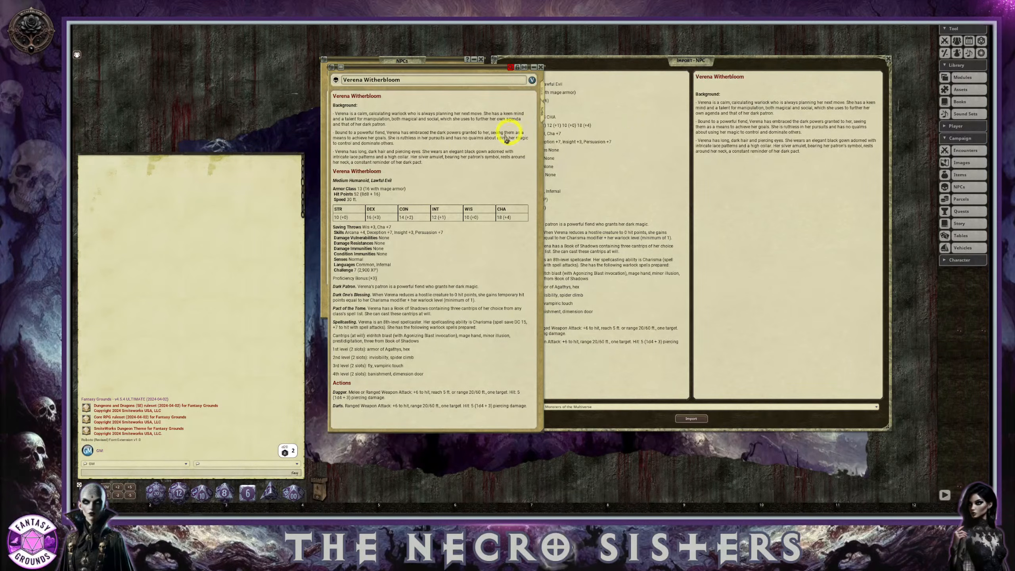
pyautogui.moveTo(442, 66); pyautogui.dragTo(231, 46)
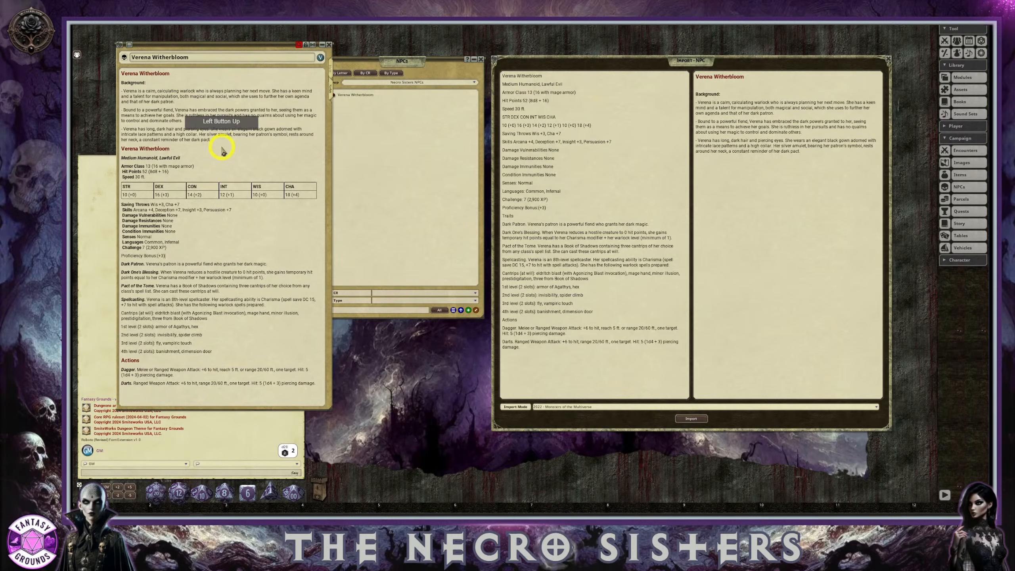
pyautogui.moveTo(387, 59); pyautogui.dragTo(444, 64)
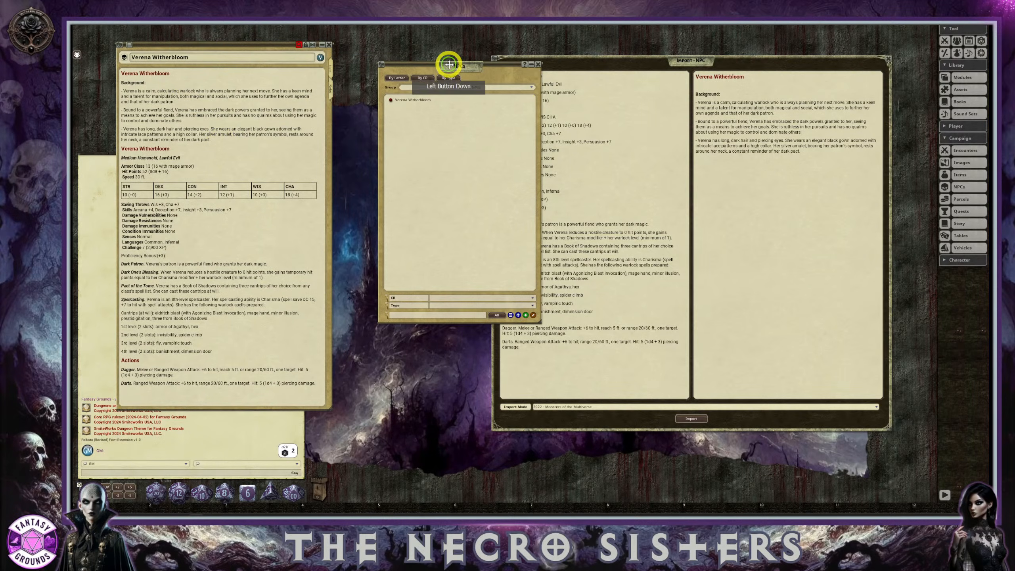
# Check the available NPC groups and review the main stats, traits and actions on Verena's sheet
pyautogui.click(530, 88)
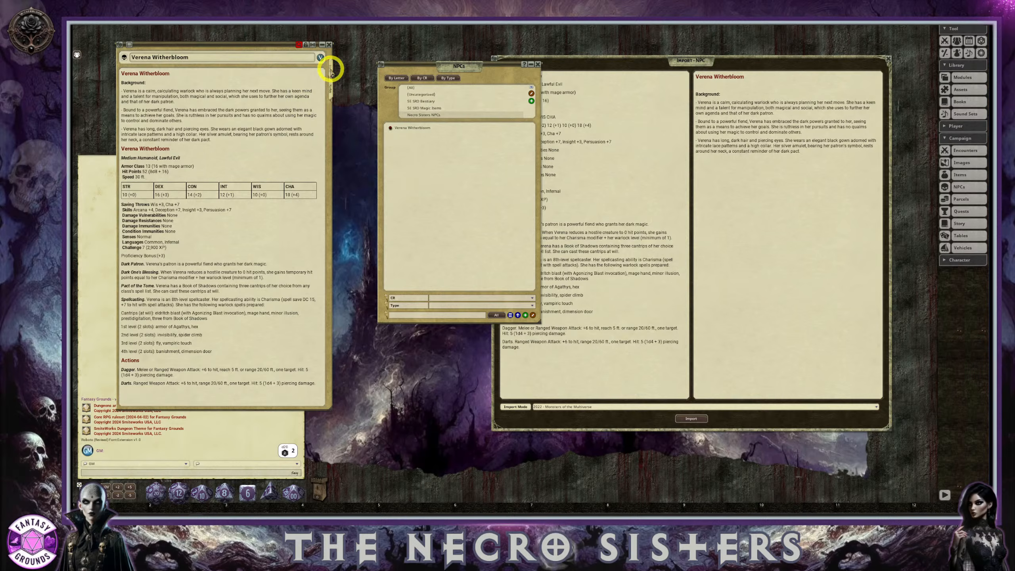
pyautogui.click(329, 66)
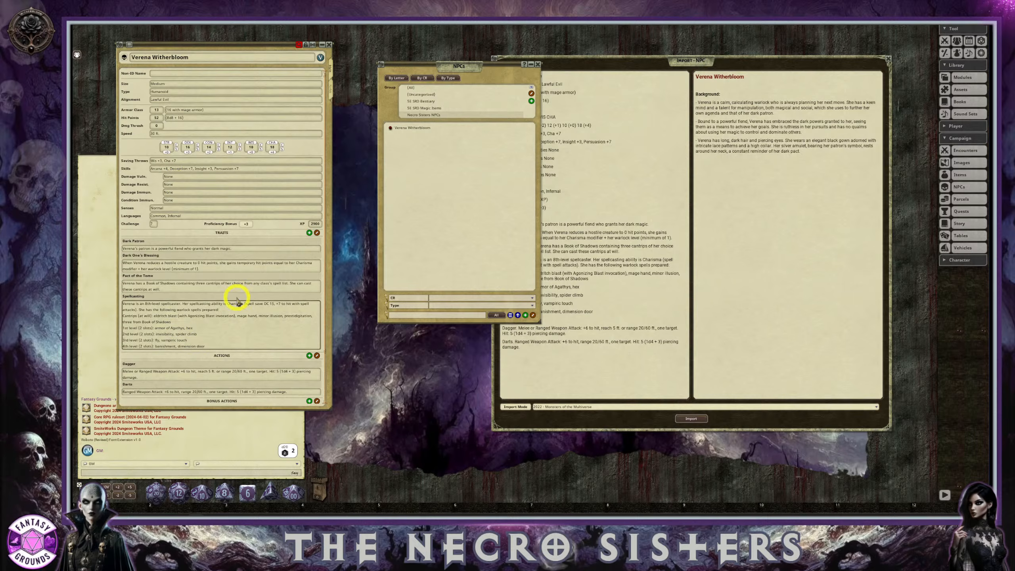
pyautogui.scroll(-3, 237, 267)
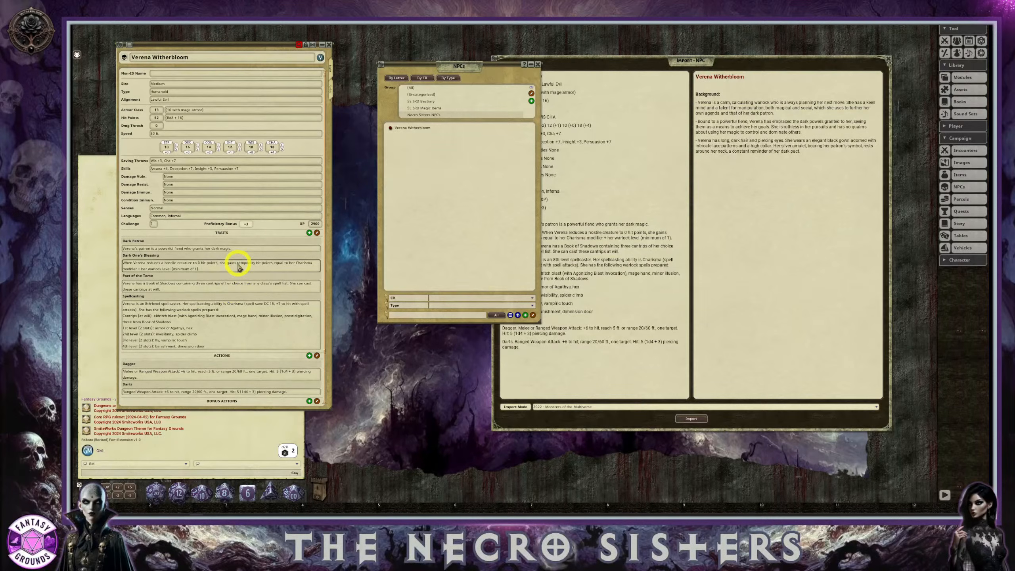
pyautogui.scroll(-3, 239, 267)
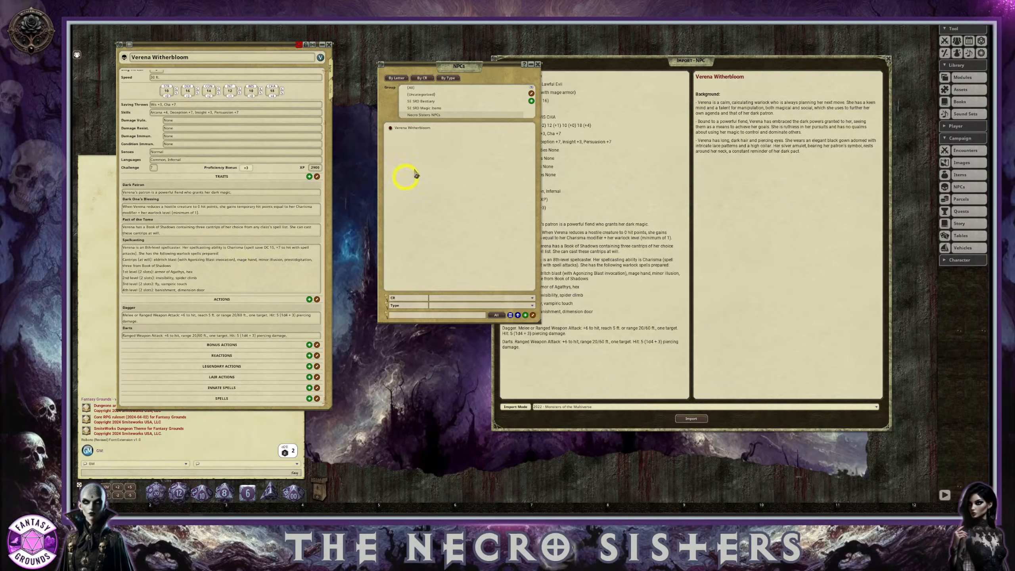
pyautogui.scroll(2, 245, 273)
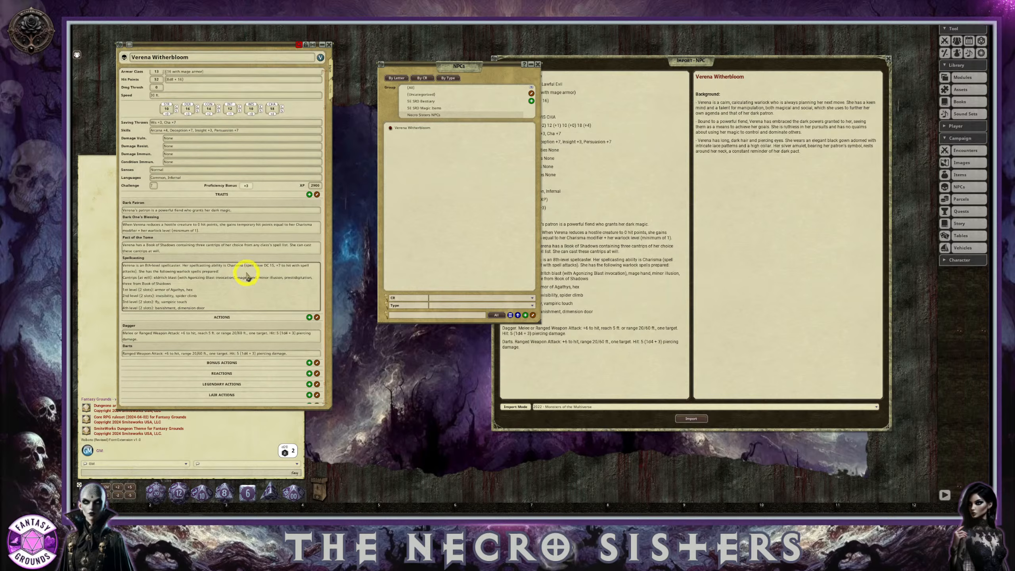
pyautogui.scroll(2, 247, 276)
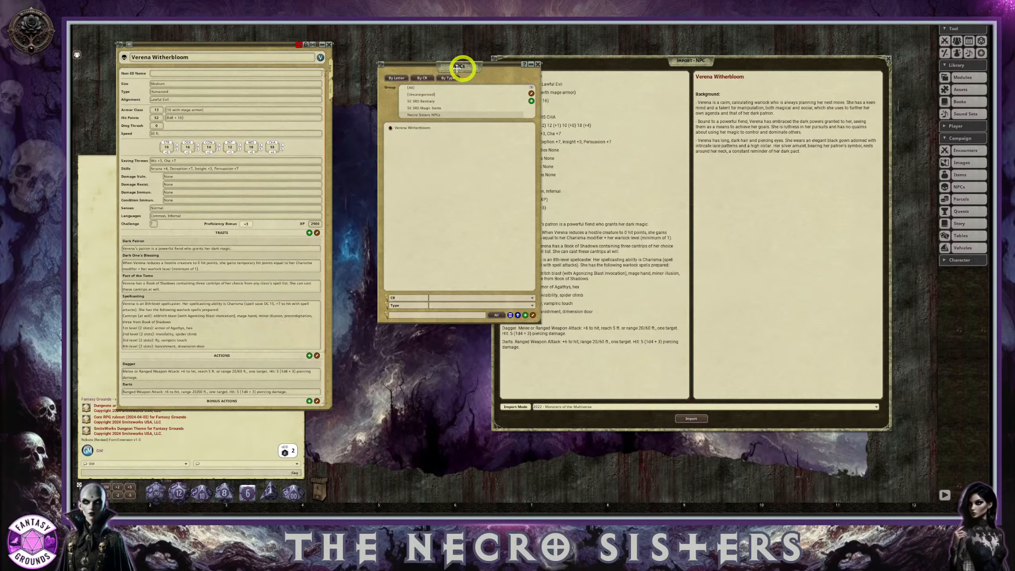
# Keep the NPC list on the Necro Sisters NPCs group and space it apart from the import window
pyautogui.moveTo(467, 65); pyautogui.dragTo(425, 57)
pyautogui.click(393, 113)
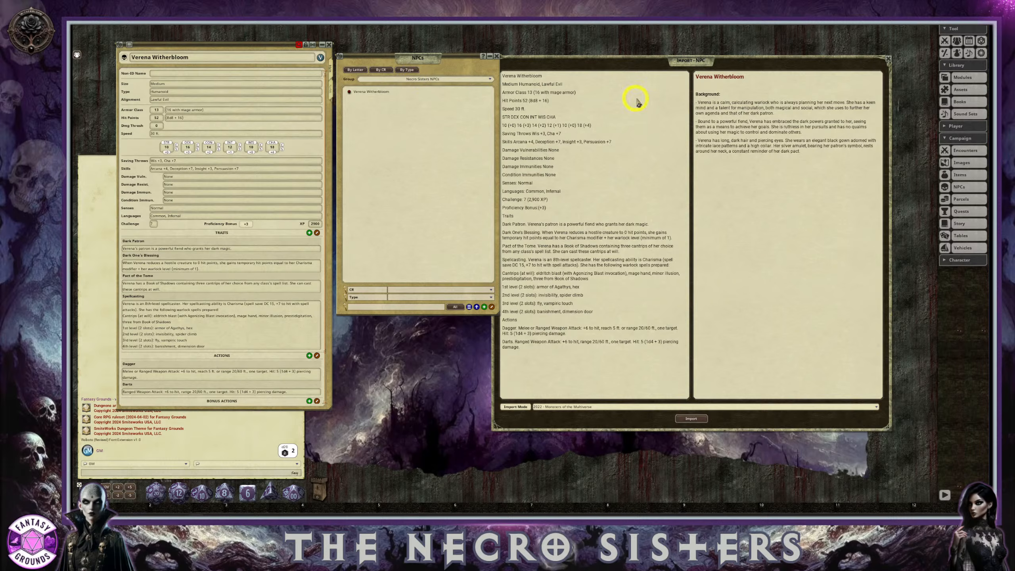
pyautogui.moveTo(675, 61); pyautogui.dragTo(703, 43)
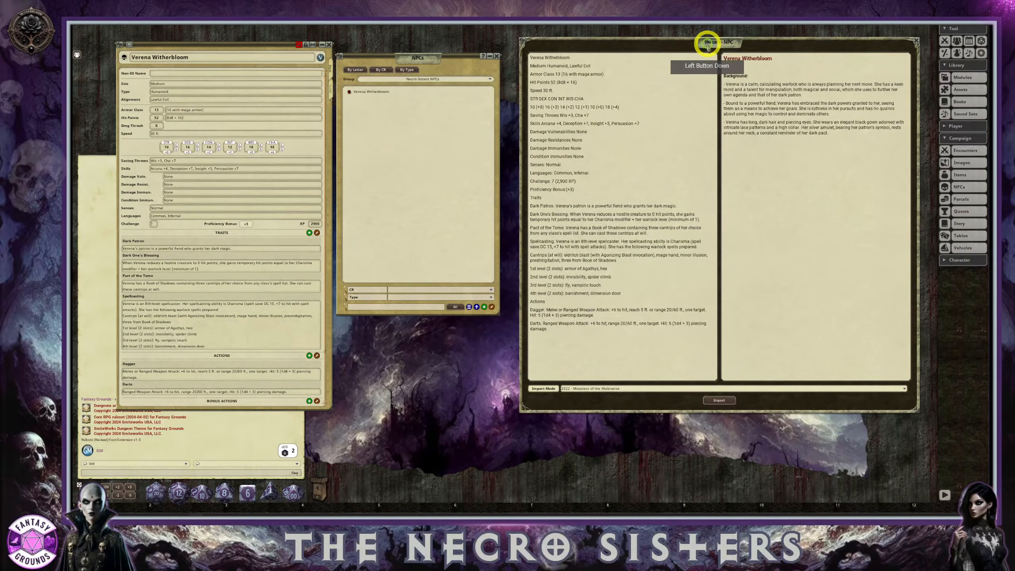
# Close the used NPC import window and open a fresh, empty one from the NPC list
pyautogui.click(669, 366)
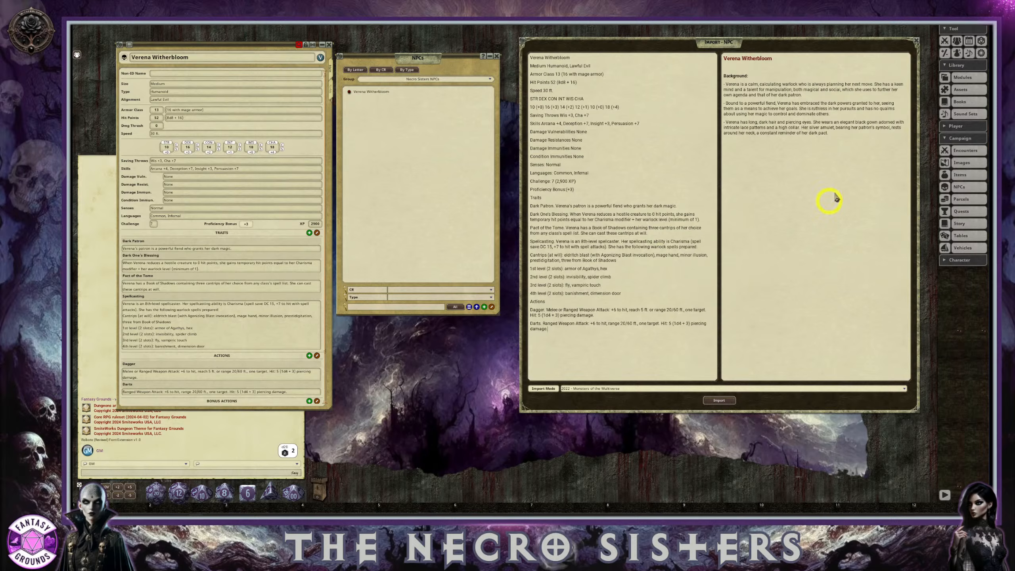
pyautogui.click(916, 40)
pyautogui.click(286, 322)
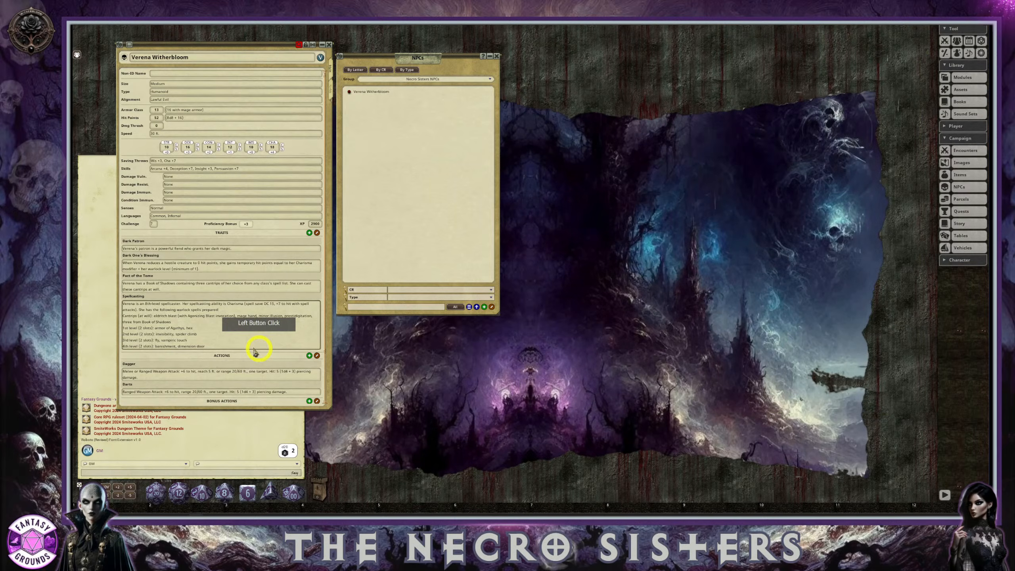
pyautogui.click(469, 307)
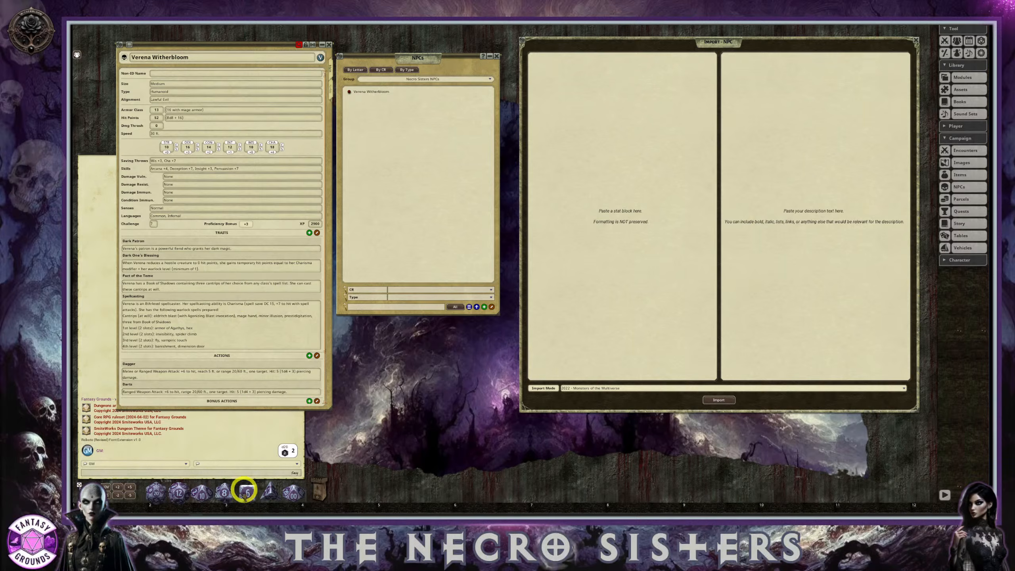
# Switch to the ChatGPT conversation and copy Mara Witherbloom's stat block from her name through the Darts action, excluding the background
pyautogui.moveTo(226, 516)
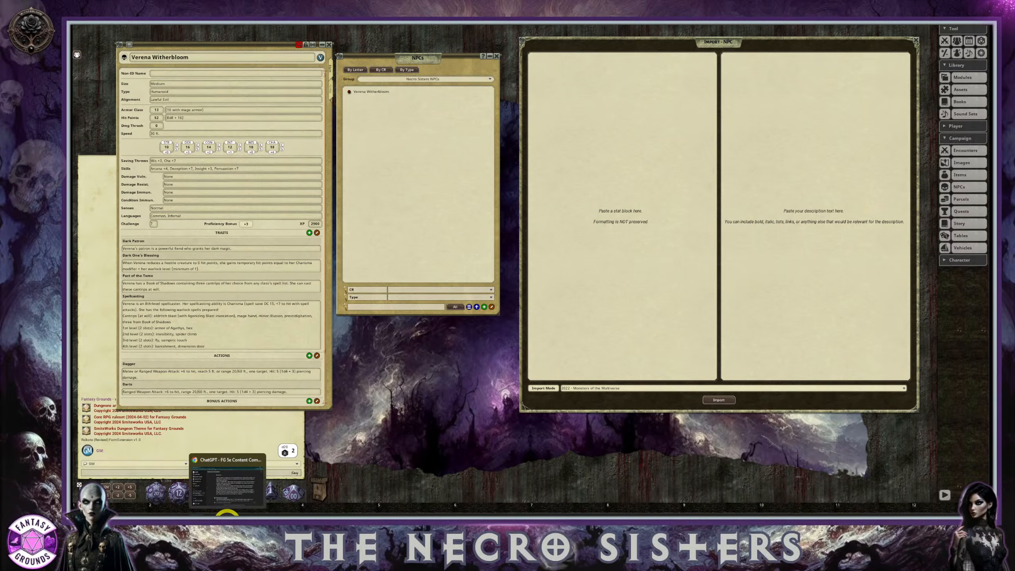
pyautogui.click(227, 482)
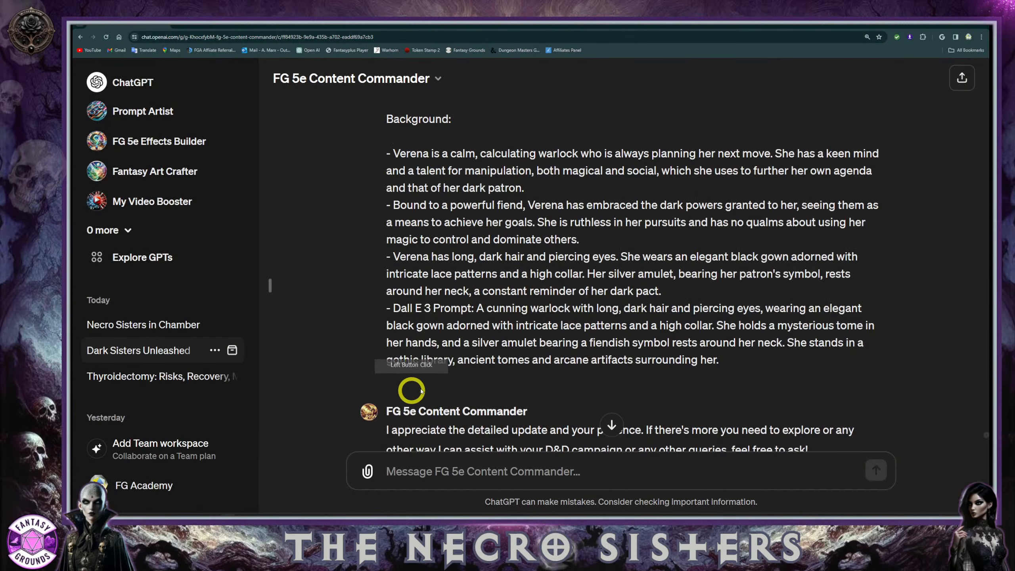
pyautogui.scroll(3, 420, 379)
pyautogui.scroll(20, 445, 377)
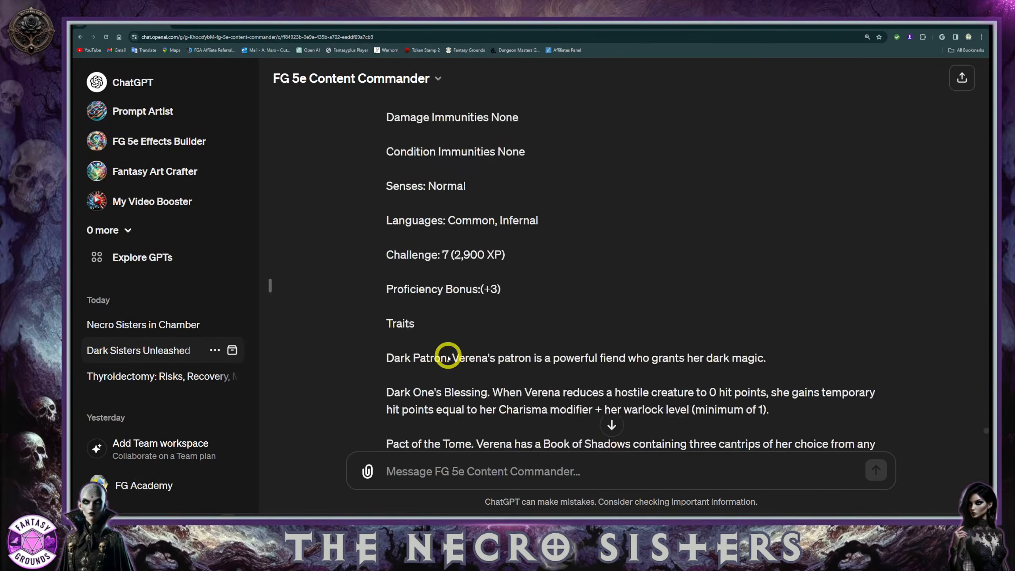
pyautogui.scroll(10, 448, 357)
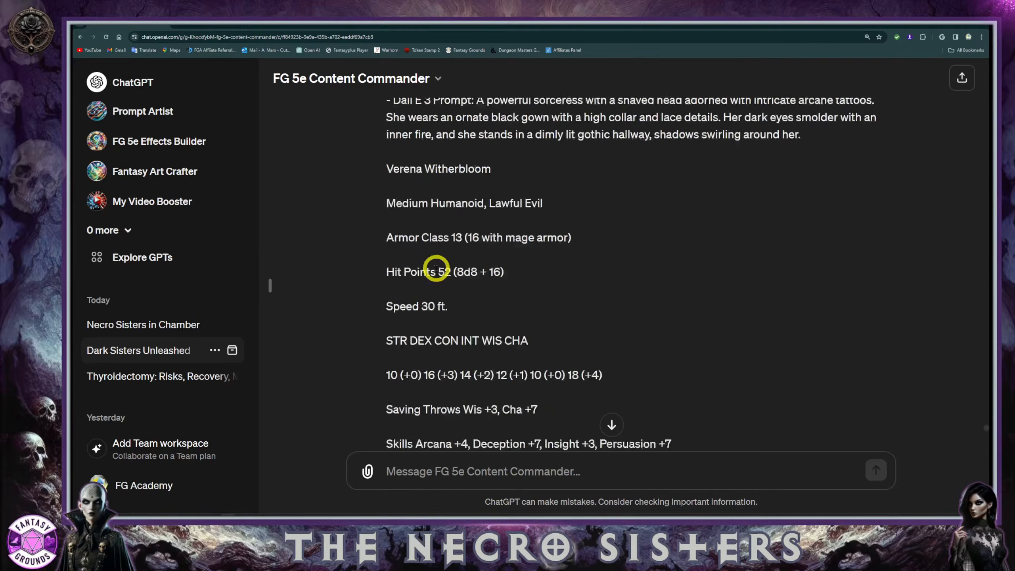
pyautogui.scroll(5, 444, 269)
pyautogui.scroll(-3, 444, 272)
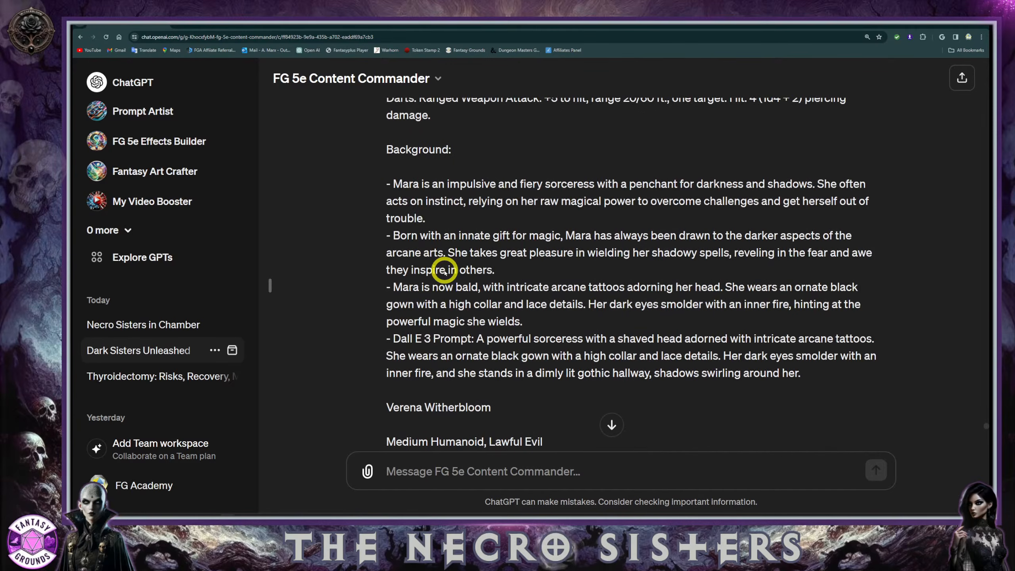
pyautogui.scroll(5, 445, 268)
pyautogui.scroll(-1, 446, 267)
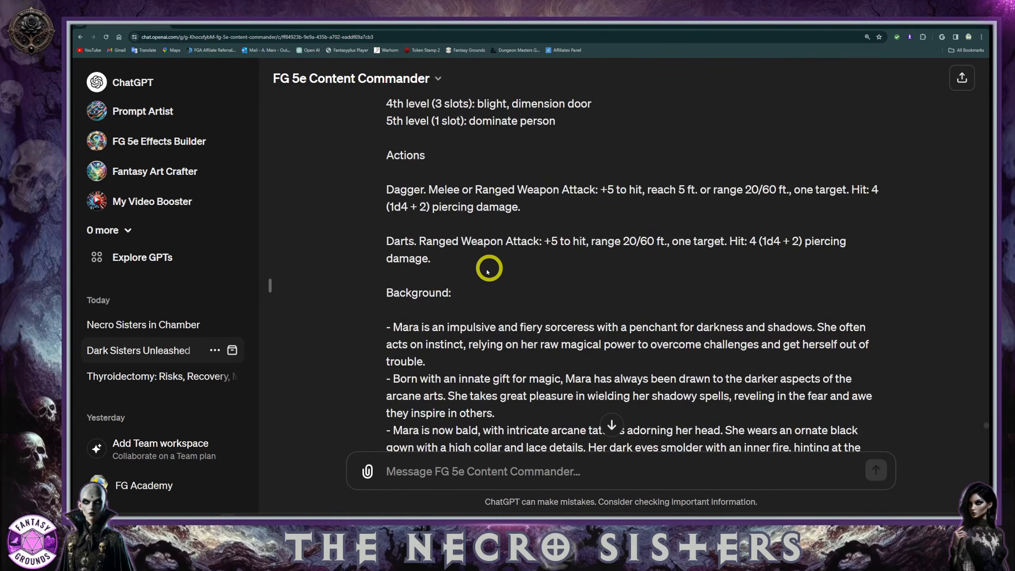
pyautogui.moveTo(456, 265); pyautogui.dragTo(384, 277)
pyautogui.rightClick(428, 274)
pyautogui.click(444, 280)
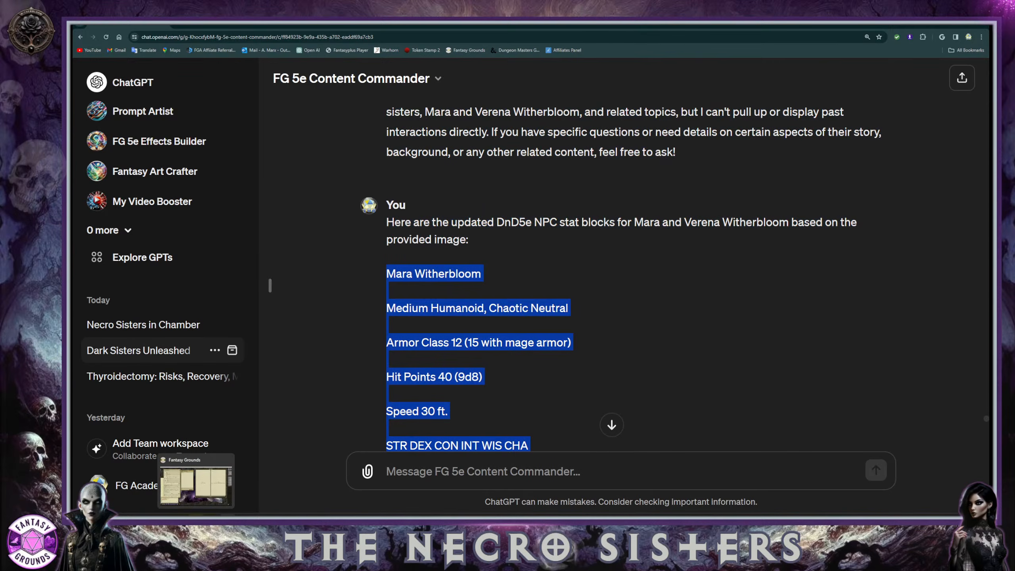
# Return to Fantasy Grounds and close Verena Witherbloom's sheet
pyautogui.click(195, 522)
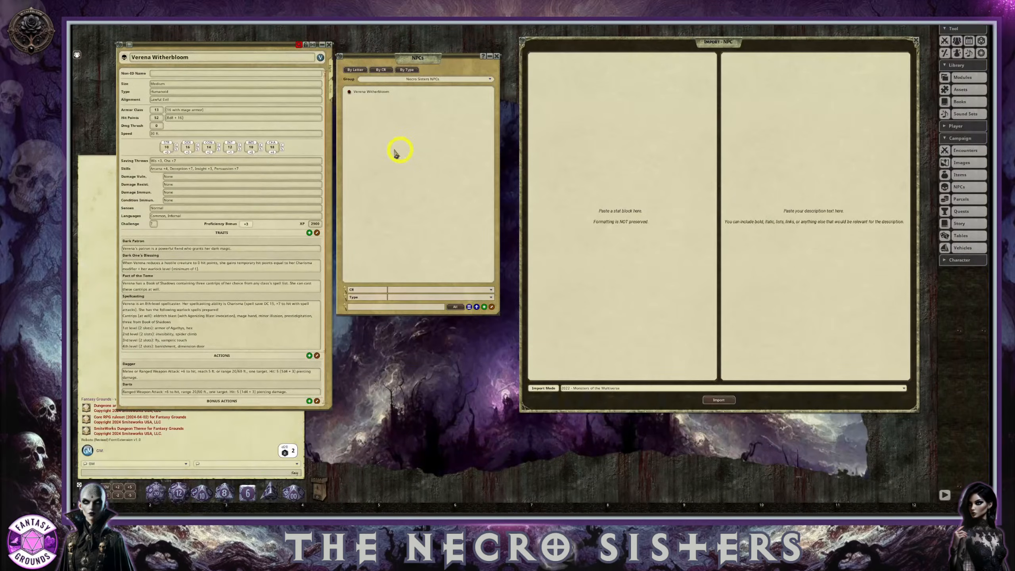
pyautogui.click(328, 45)
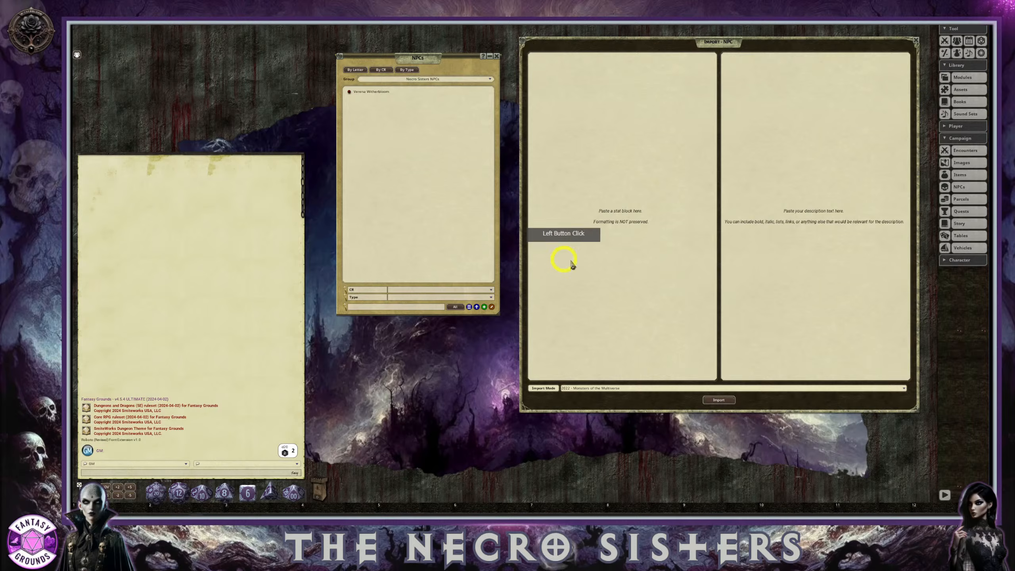
# Paste Mara Witherbloom's stat block into the stat block area of the import window and remove its blank lines
pyautogui.click(565, 102)
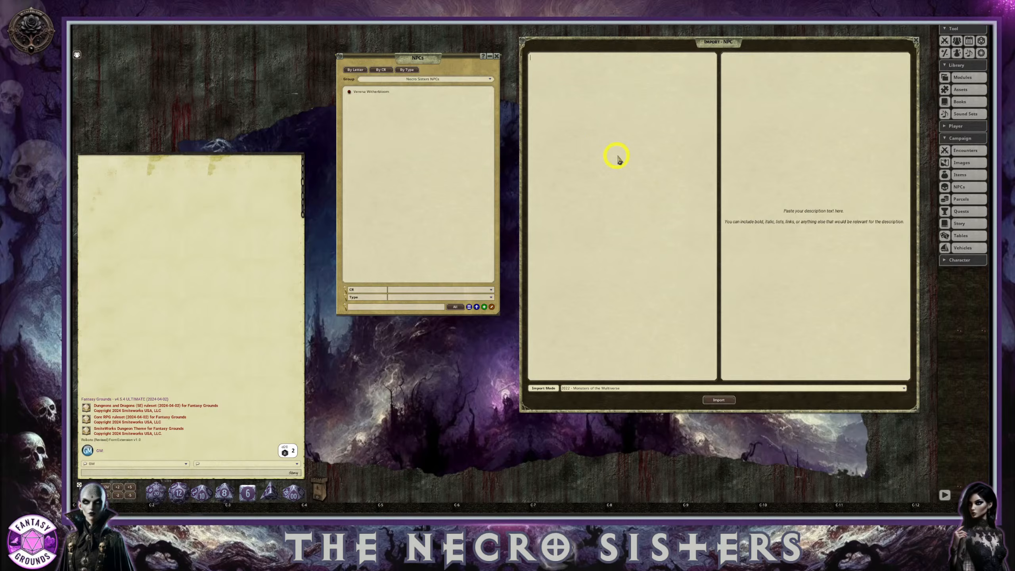
pyautogui.hotkey('ctrl', 'v')
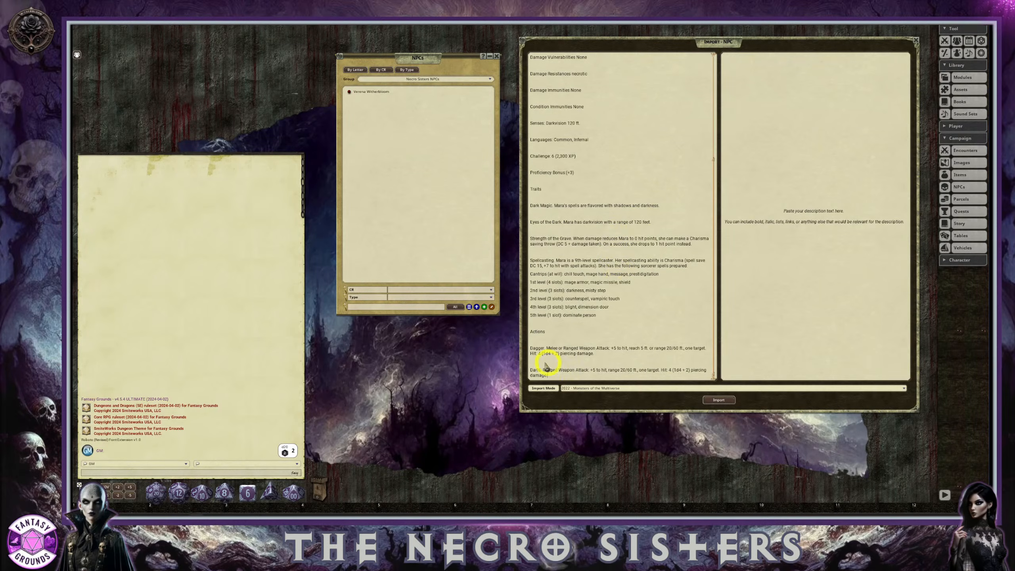
pyautogui.rightClick(613, 104)
pyautogui.click(600, 88)
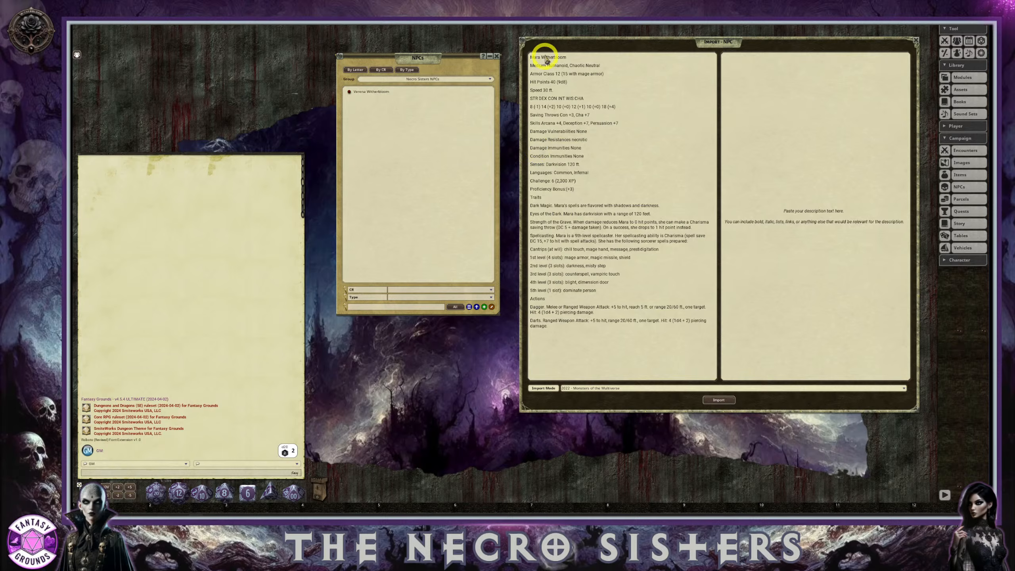
# Copy the name Mara Witherbloom from the stat block into the description area, format it as a heading and start a new line below
pyautogui.moveTo(571, 60); pyautogui.dragTo(521, 57)
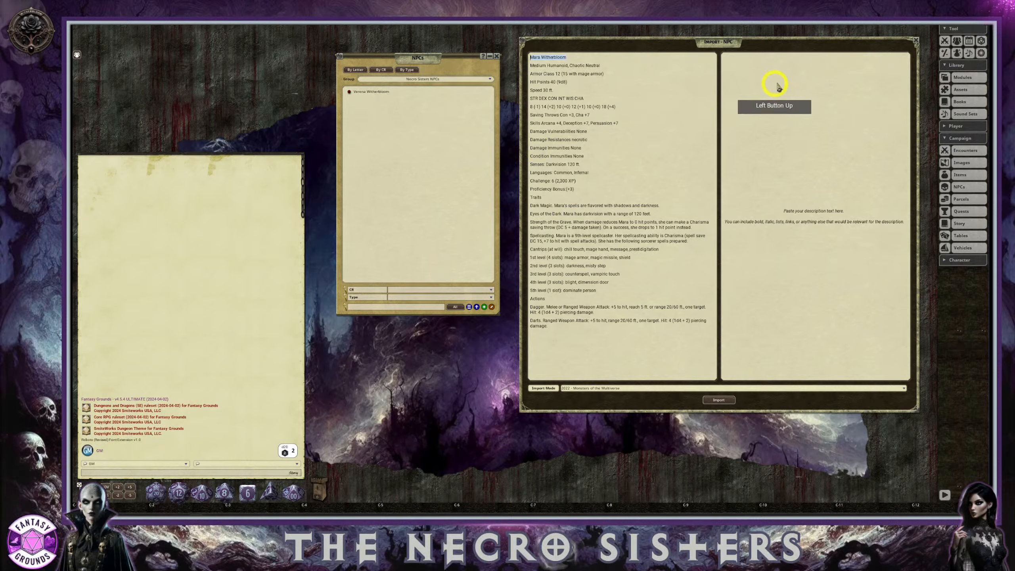
pyautogui.click(771, 62)
pyautogui.hotkey('ctrl', 'v')
pyautogui.moveTo(771, 63); pyautogui.dragTo(719, 60)
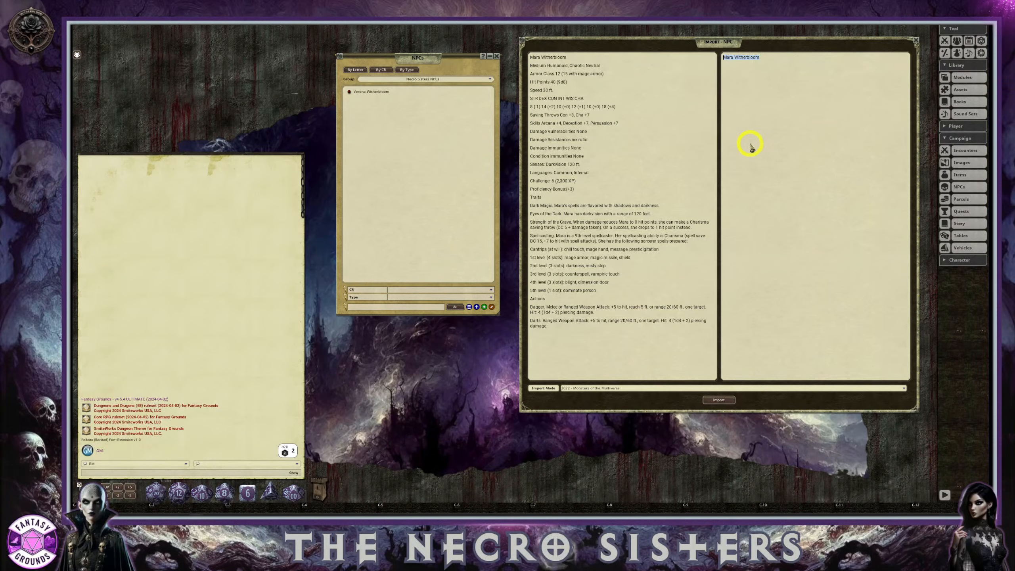
pyautogui.click(799, 60)
pyautogui.press('Return')
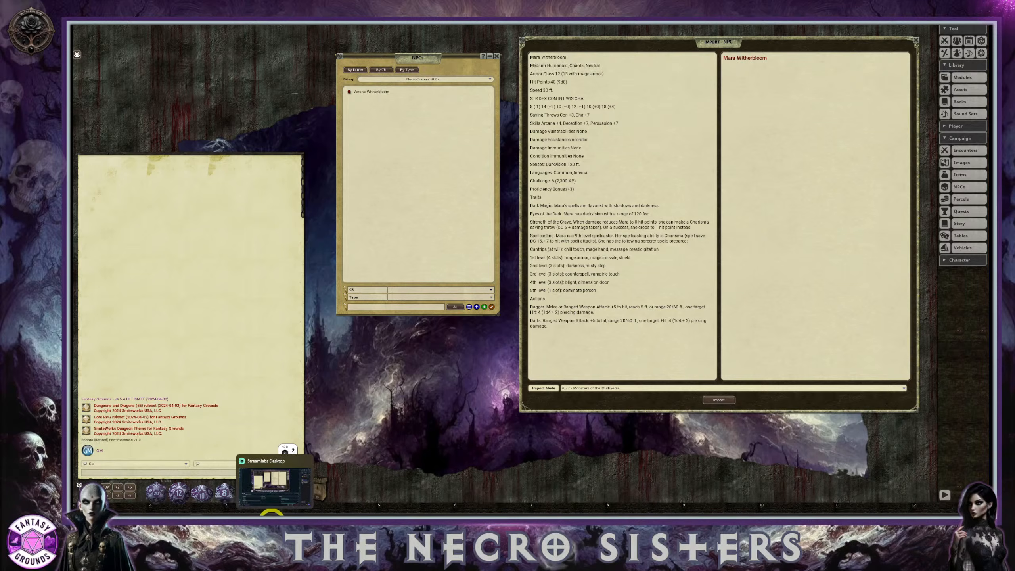
# Switch to the ChatGPT conversation and copy Mara's background from the Background label through "powerful magic she wields", excluding the Dall E 3 prompt
pyautogui.click(264, 513)
pyautogui.click(230, 520)
pyautogui.scroll(-3, 581, 360)
pyautogui.scroll(-10, 581, 362)
pyautogui.click(357, 342)
pyautogui.scroll(-10, 360, 346)
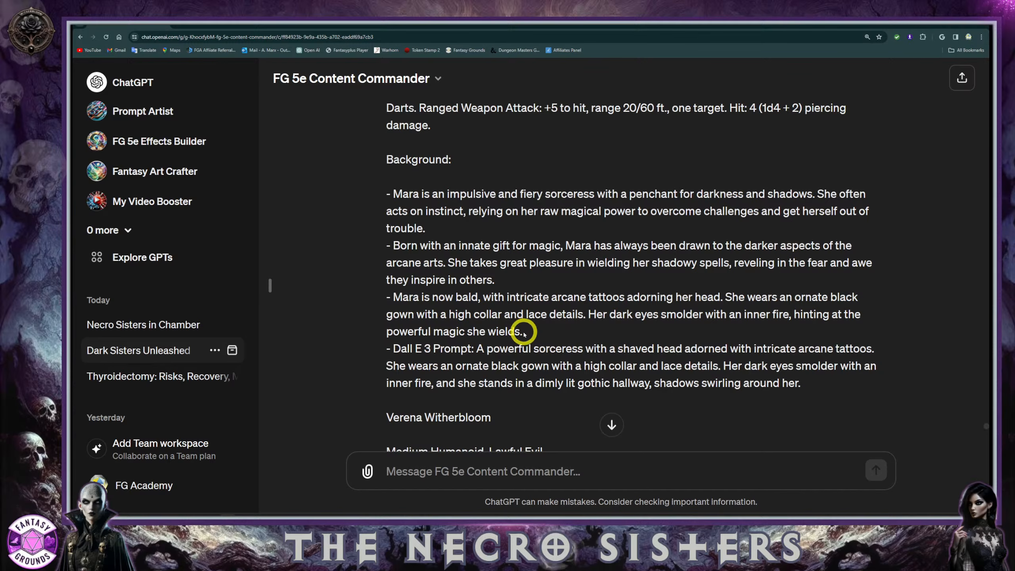
pyautogui.moveTo(523, 332); pyautogui.dragTo(394, 159)
pyautogui.rightClick(411, 156)
pyautogui.click(433, 164)
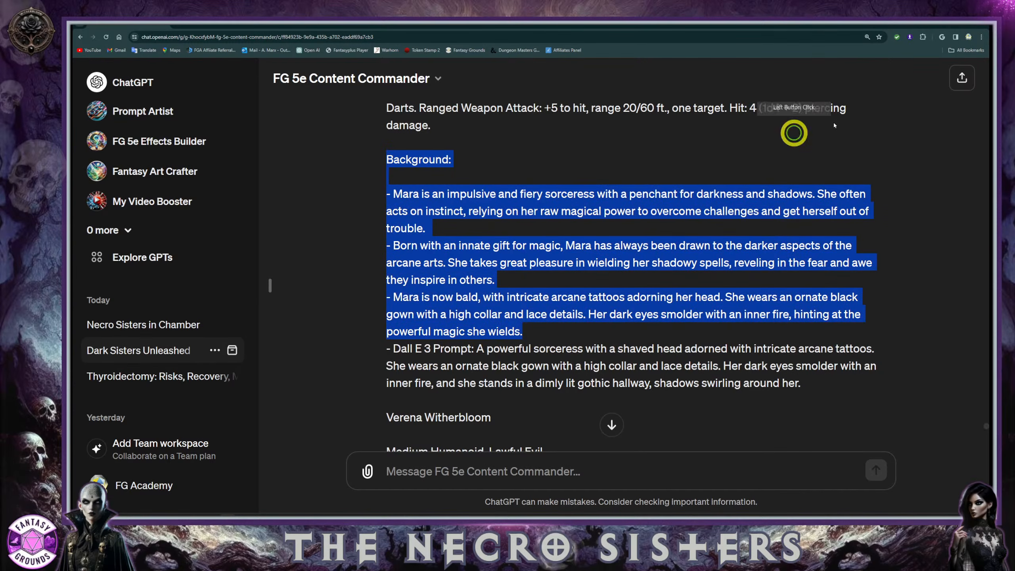
# Return to Fantasy Grounds, paste the background under the Mara Witherbloom heading and remove the blank lines from the description
pyautogui.click(948, 25)
pyautogui.click(747, 74)
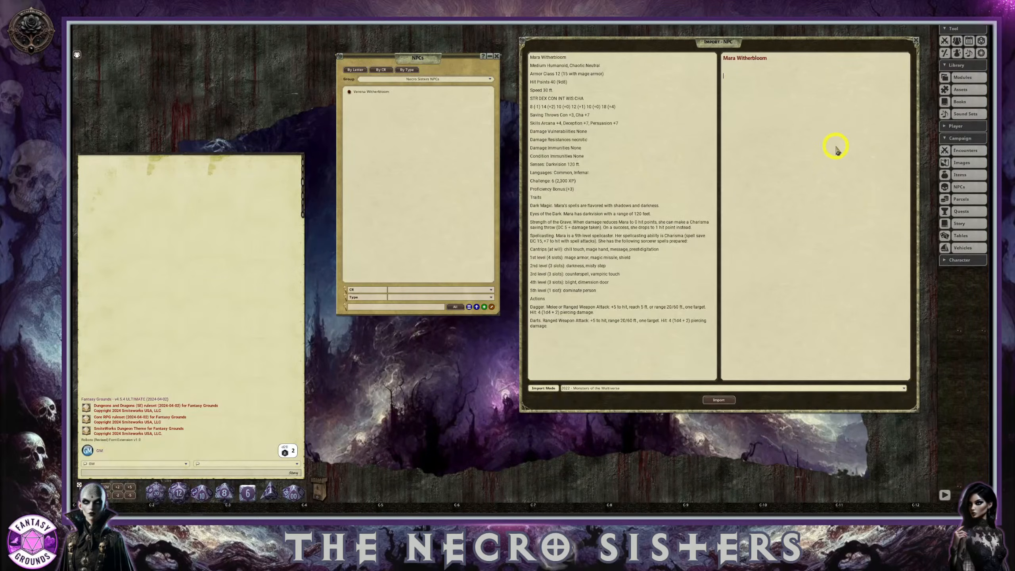
pyautogui.hotkey('ctrl', 'v')
pyautogui.rightClick(731, 87)
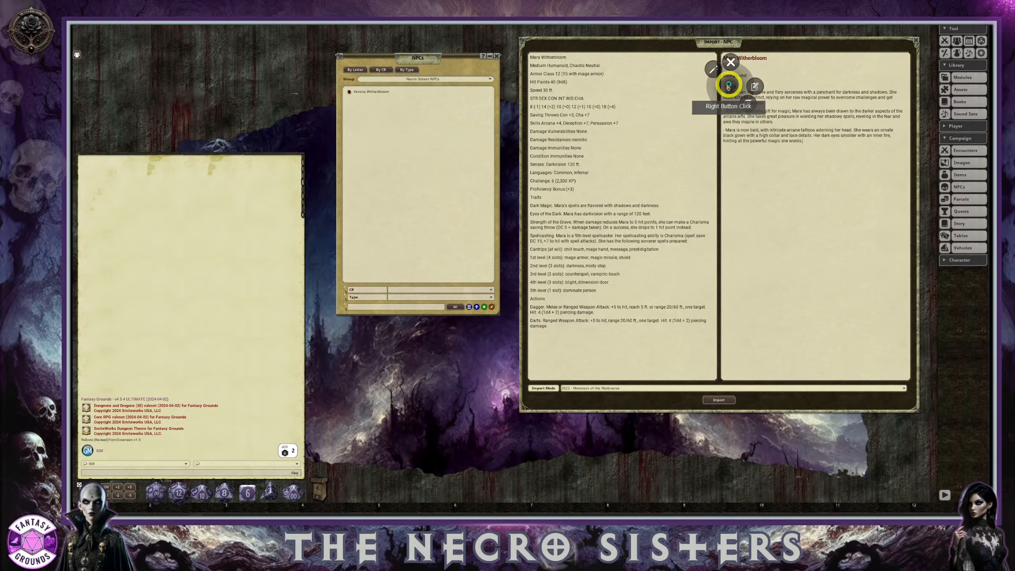
pyautogui.click(710, 71)
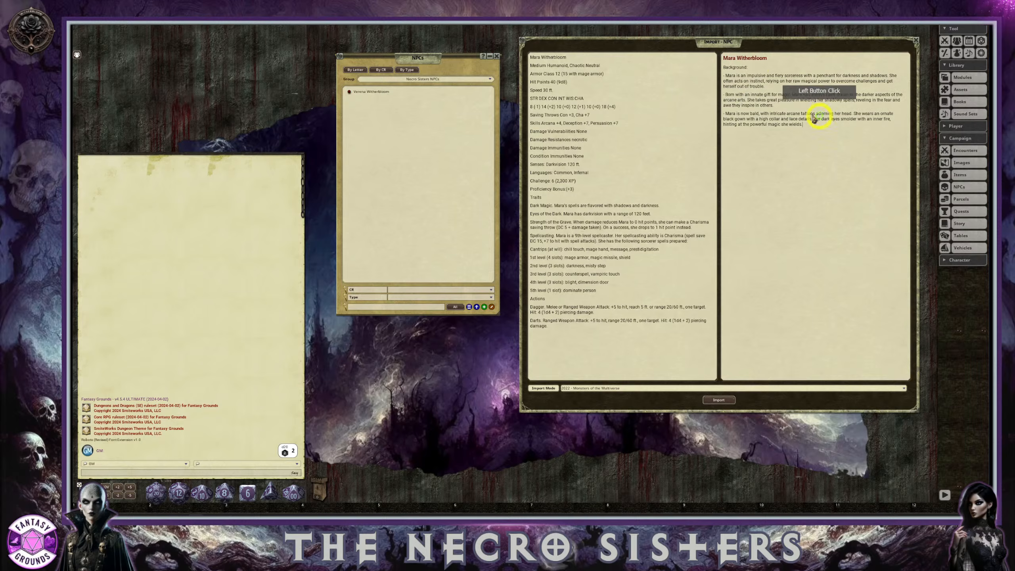
# Insert an empty line between the Mara Witherbloom heading and the background, and make the Background label bold
pyautogui.click(723, 68)
pyautogui.click(798, 89)
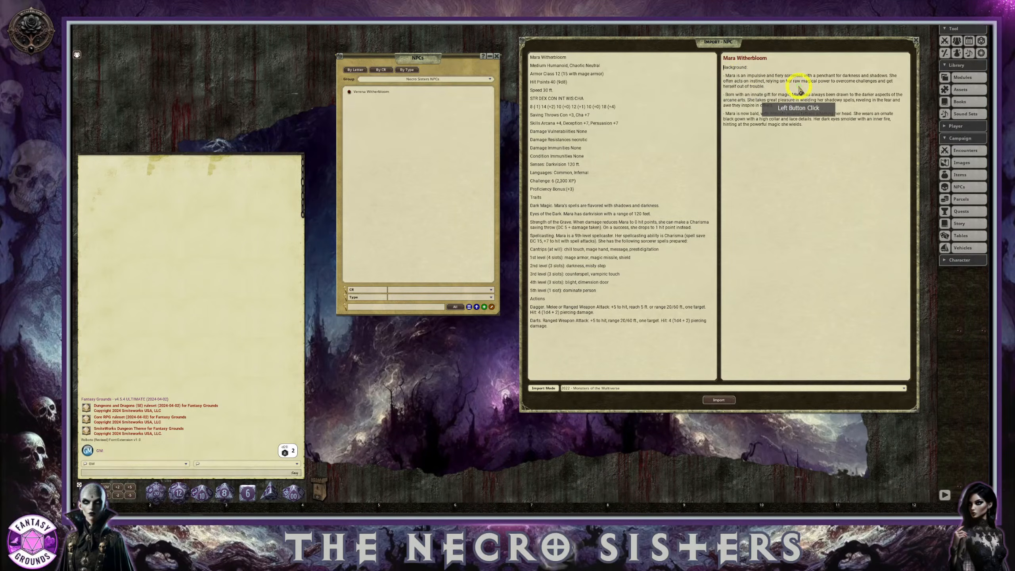
pyautogui.press('Return')
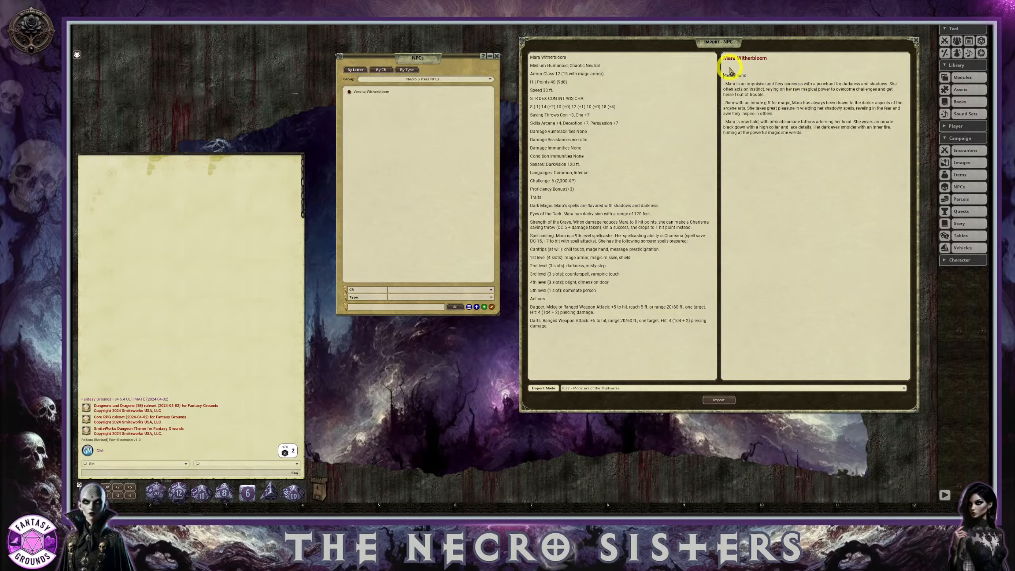
pyautogui.click(730, 79)
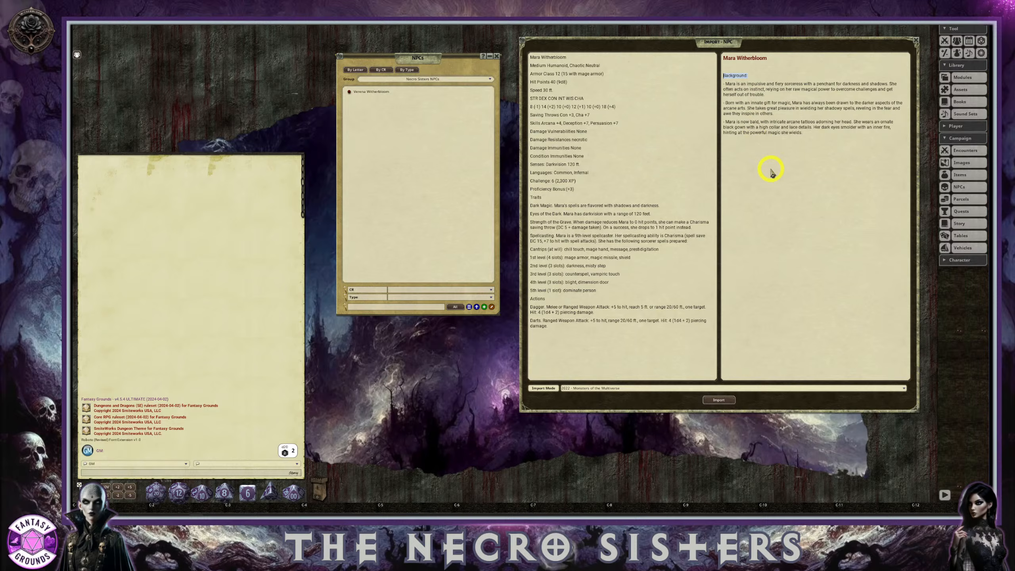
pyautogui.click(747, 86)
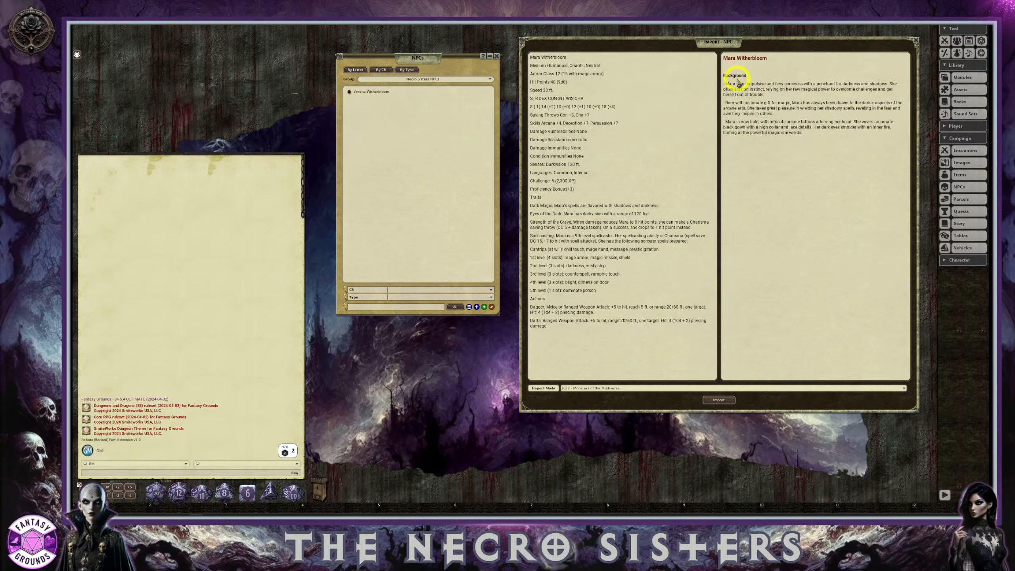
pyautogui.click(759, 66)
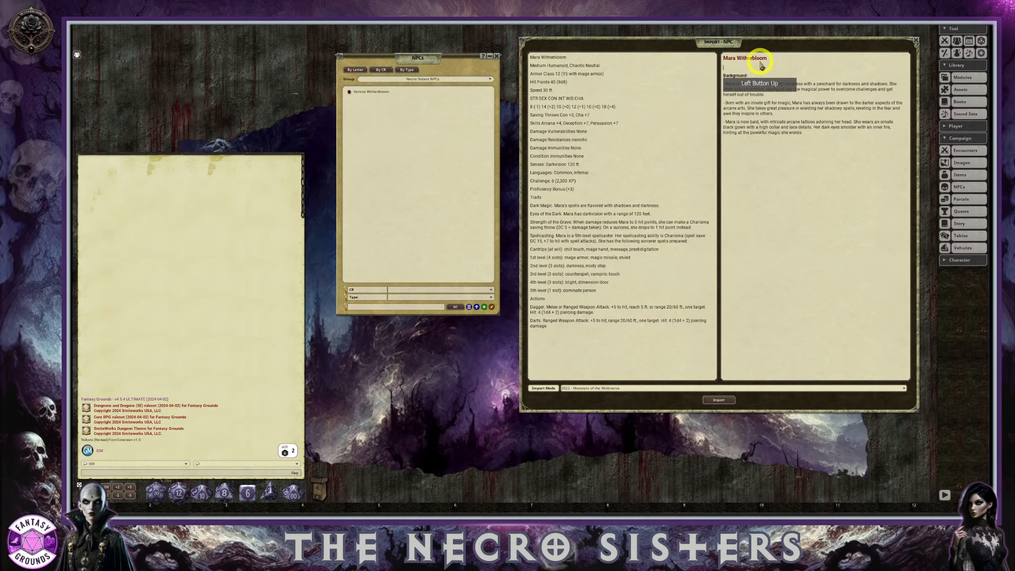
pyautogui.moveTo(775, 60); pyautogui.dragTo(709, 62)
pyautogui.click(745, 156)
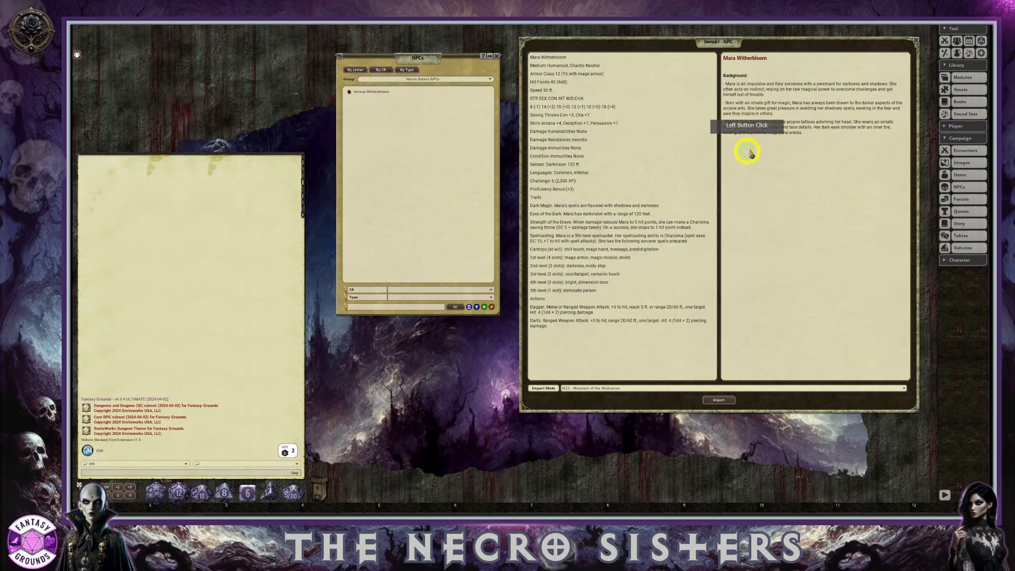
# Examine the Spellcasting trait, the Actions heading and the Dagger and Darts entries in the pasted stat block
pyautogui.click(549, 347)
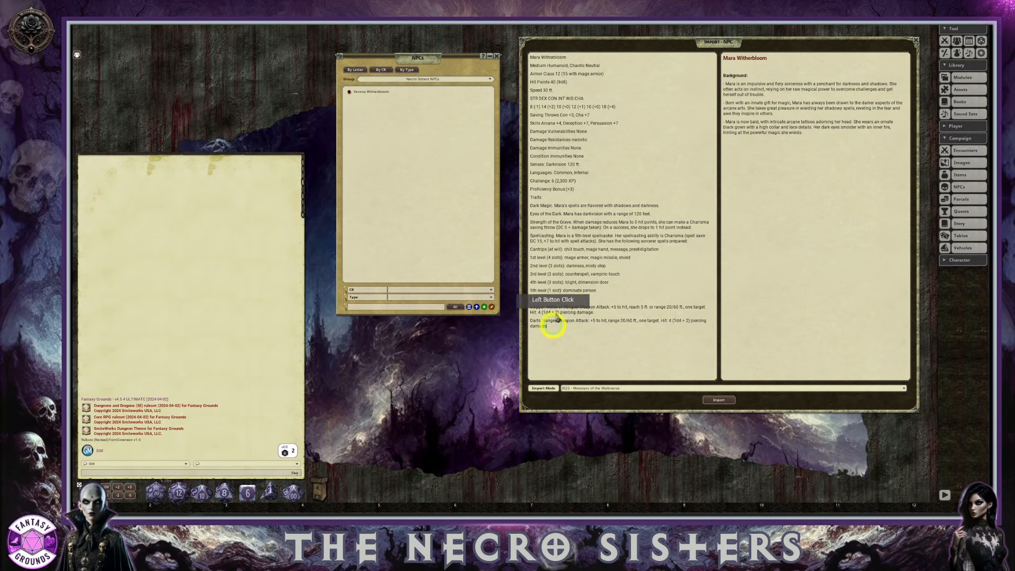
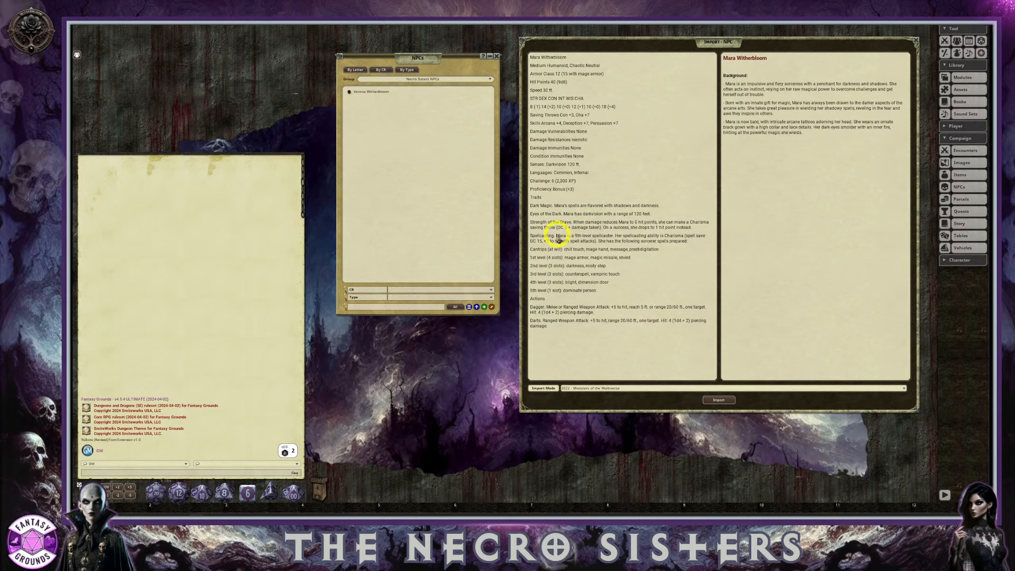
pyautogui.moveTo(555, 236); pyautogui.dragTo(688, 295)
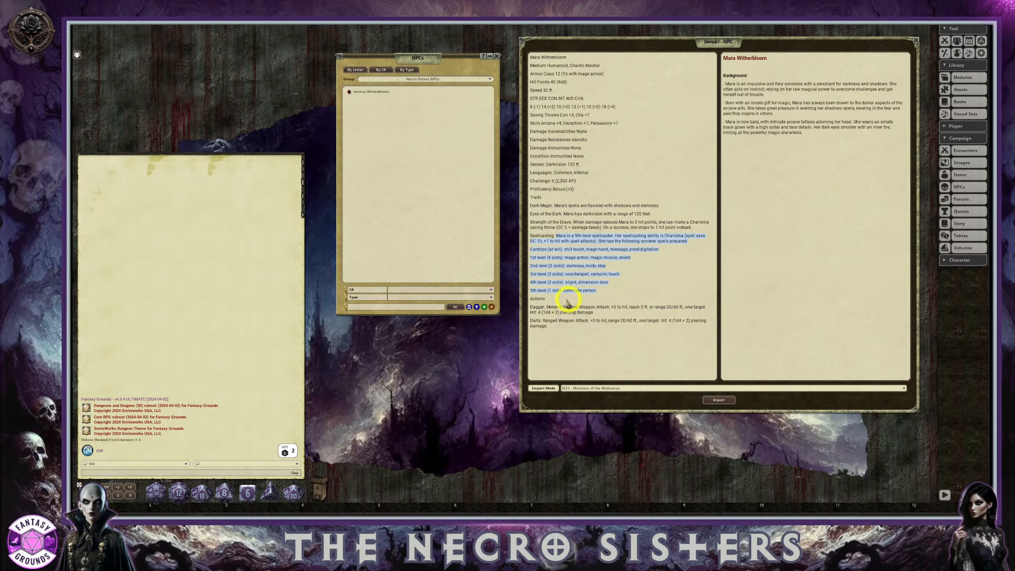
pyautogui.click(537, 299)
pyautogui.moveTo(538, 299); pyautogui.dragTo(528, 299)
pyautogui.click(555, 306)
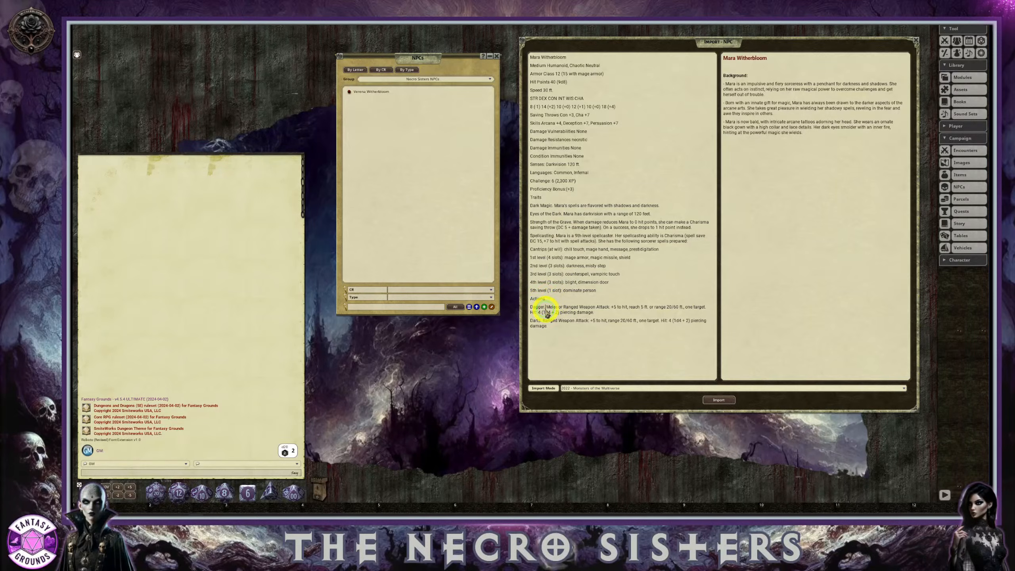
pyautogui.click(544, 325)
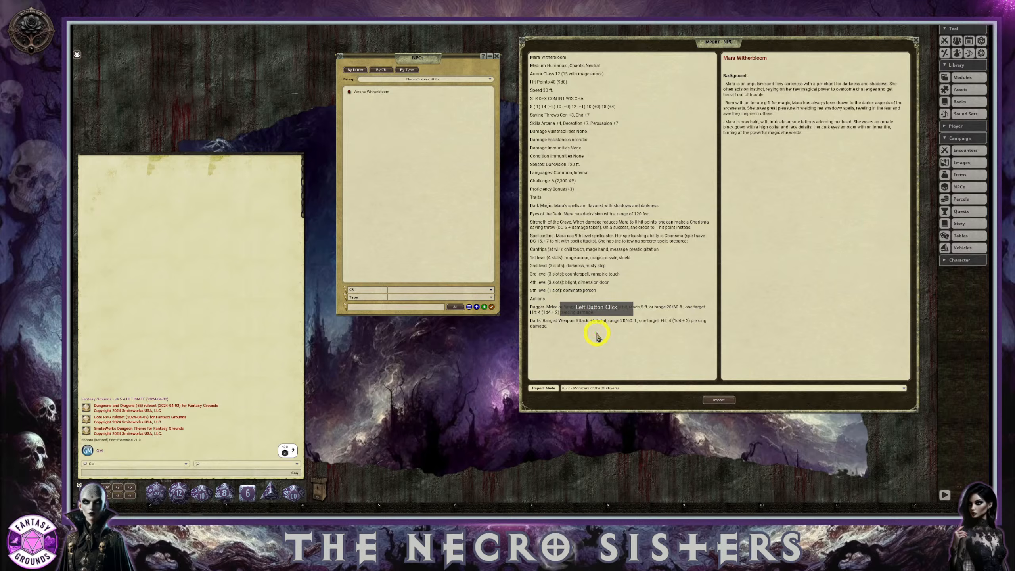
pyautogui.click(563, 300)
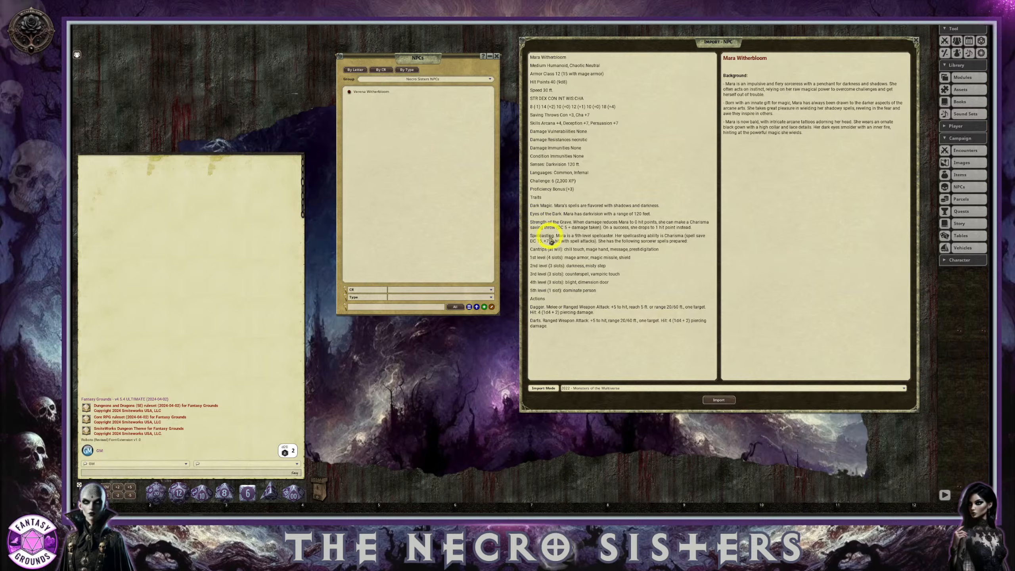
pyautogui.click(559, 305)
# Import Mara Witherbloom as an NPC, close the import window, and position and lengthen her new sheet
pyautogui.click(716, 401)
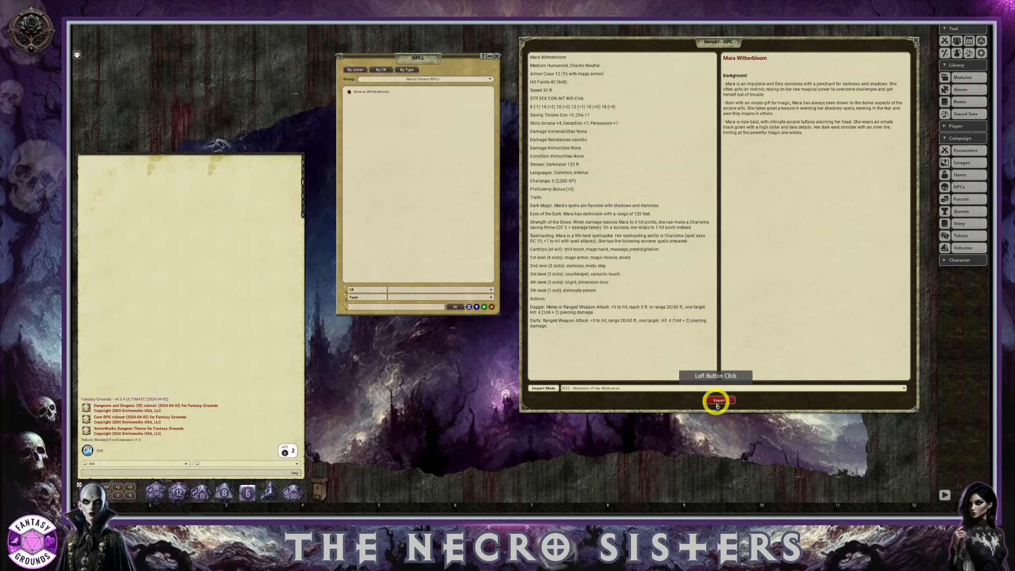
pyautogui.moveTo(592, 218); pyautogui.dragTo(568, 48)
pyautogui.click(915, 38)
pyautogui.moveTo(618, 200); pyautogui.dragTo(639, 406)
# Review Mara's imported traits, spellcasting and actions, and check the background and stat block text in her sheet's description
pyautogui.scroll(-5, 619, 337)
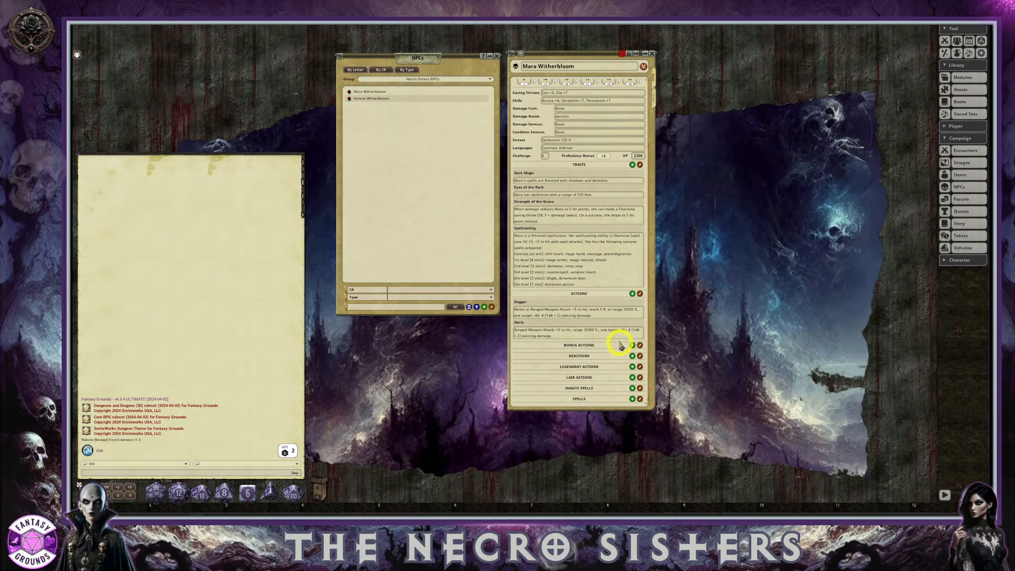
pyautogui.moveTo(544, 215); pyautogui.dragTo(567, 215)
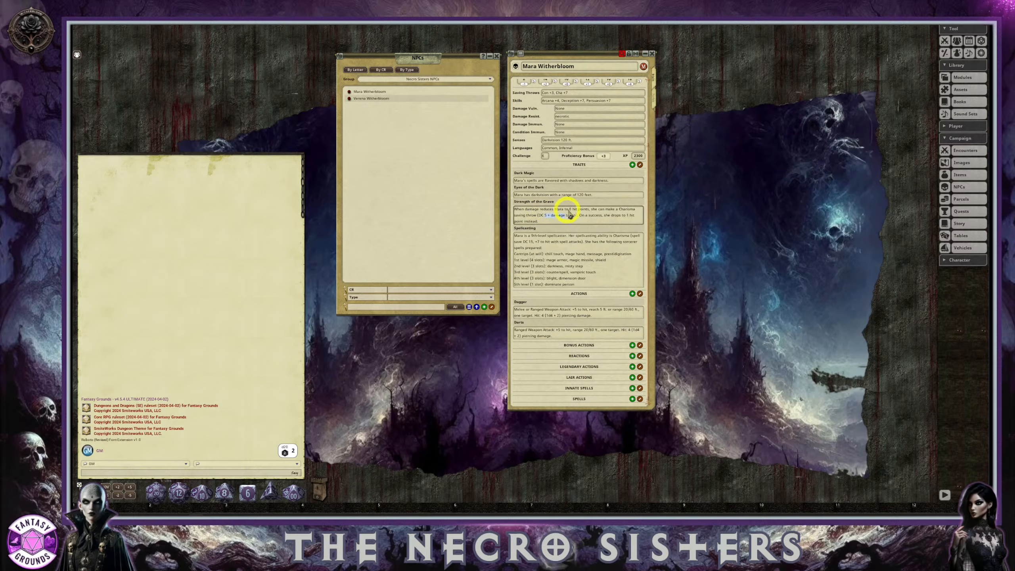
pyautogui.click(654, 102)
pyautogui.scroll(-2, 635, 235)
pyautogui.scroll(2, 627, 243)
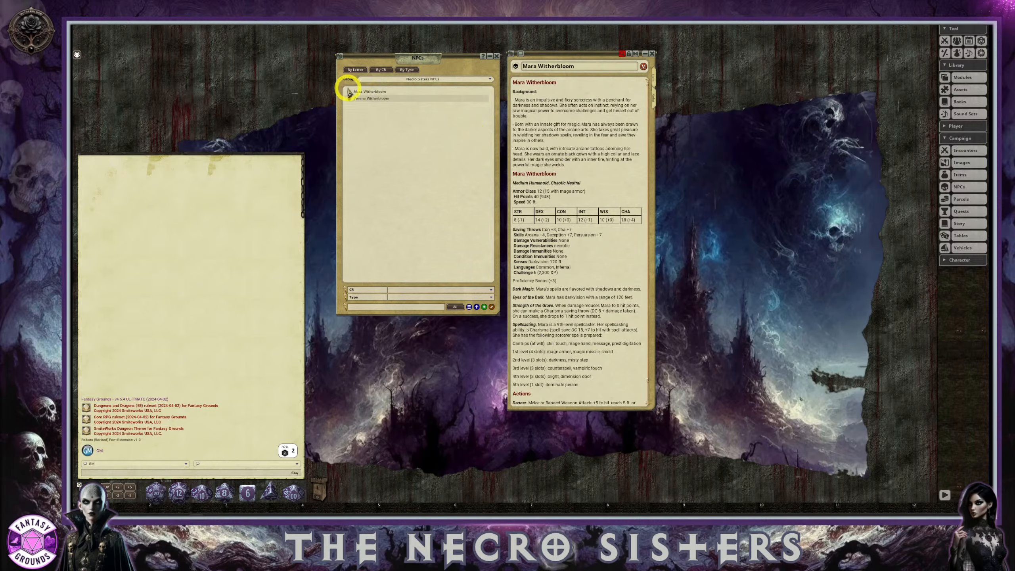
# Move the NPC list down slightly, open the Combat Tracker, place it over the chat area and enlarge it
pyautogui.moveTo(407, 59); pyautogui.dragTo(397, 84)
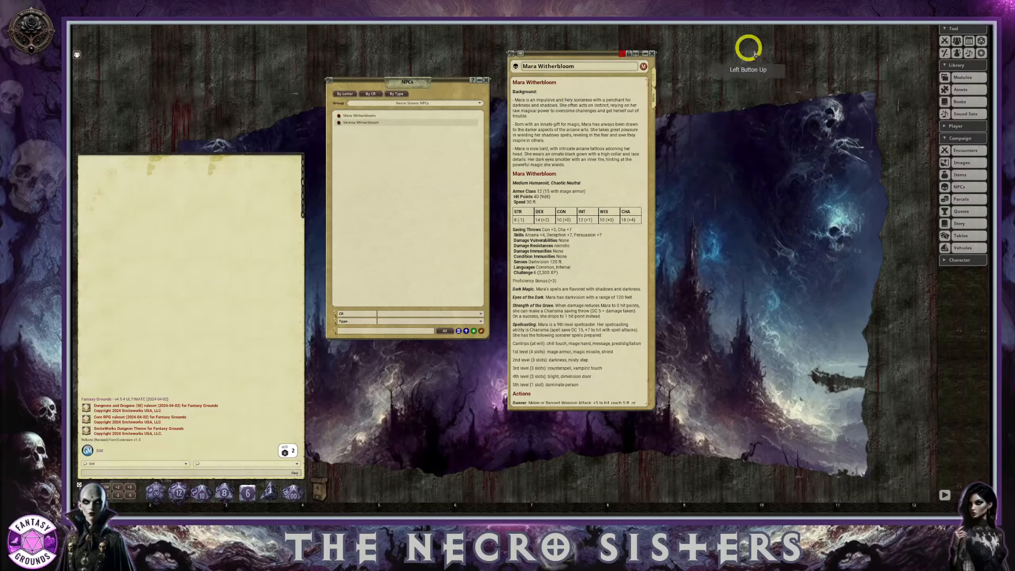
pyautogui.click(945, 44)
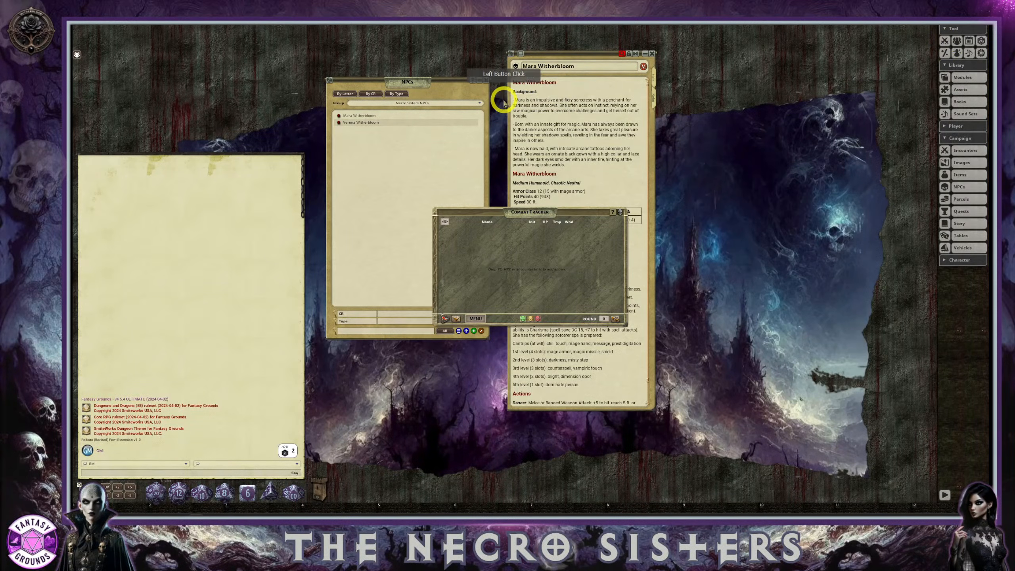
pyautogui.moveTo(514, 215); pyautogui.dragTo(154, 67)
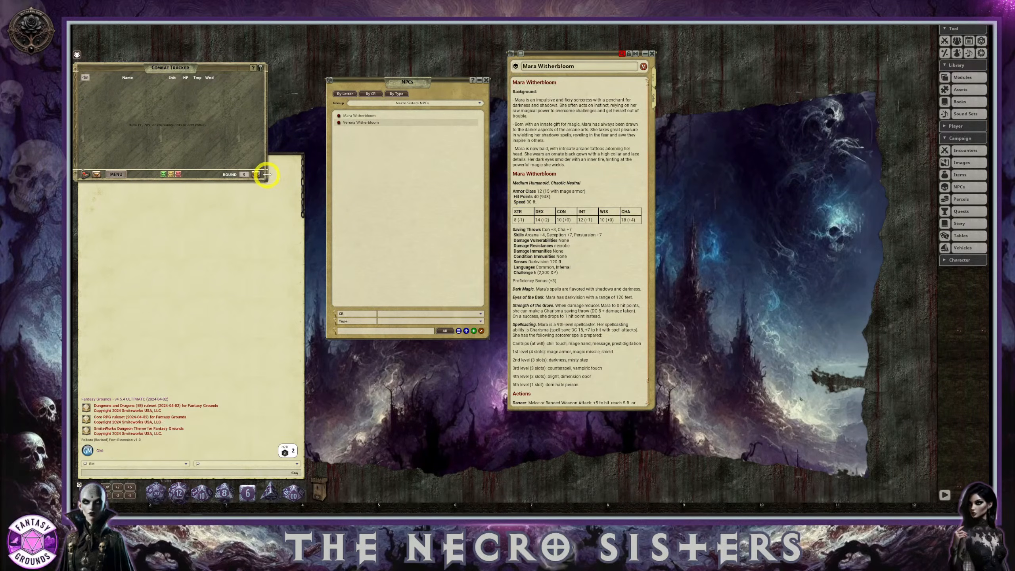
pyautogui.moveTo(266, 176); pyautogui.dragTo(298, 337)
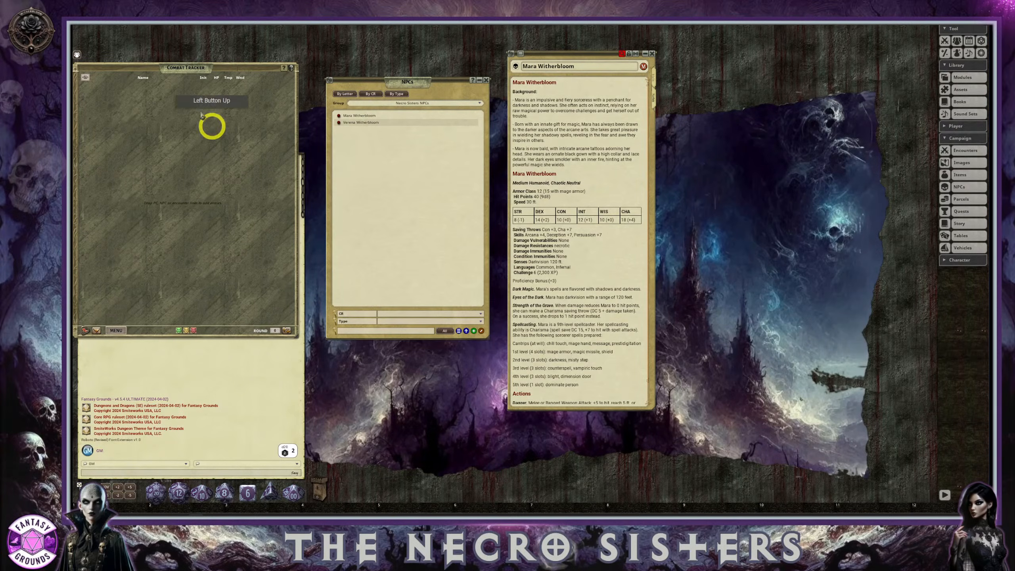
pyautogui.moveTo(178, 67); pyautogui.dragTo(177, 64)
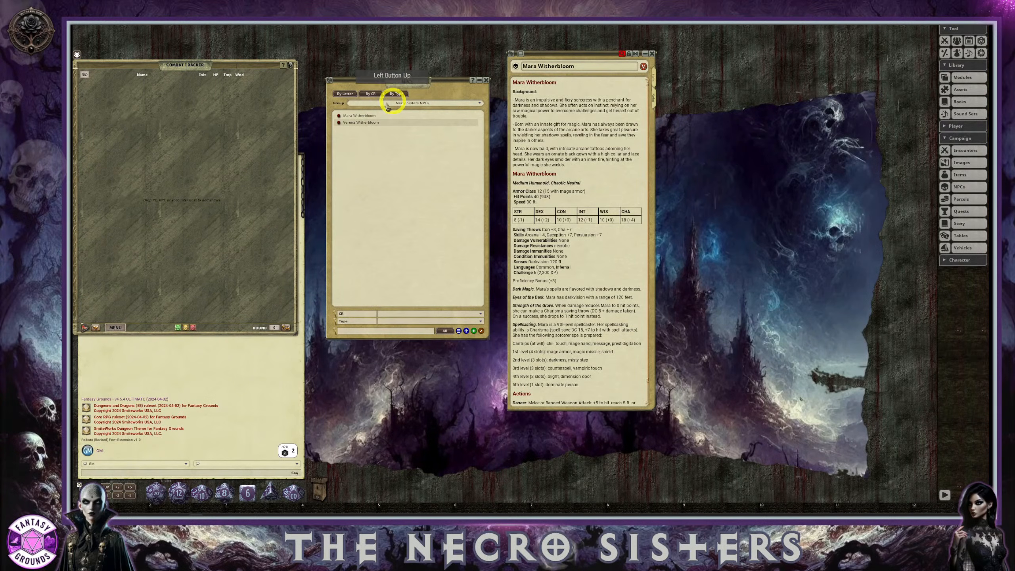
# Close Mara Witherbloom's sheet, then open the campaign's Encounters list and place it beside the NPC list
pyautogui.click(652, 53)
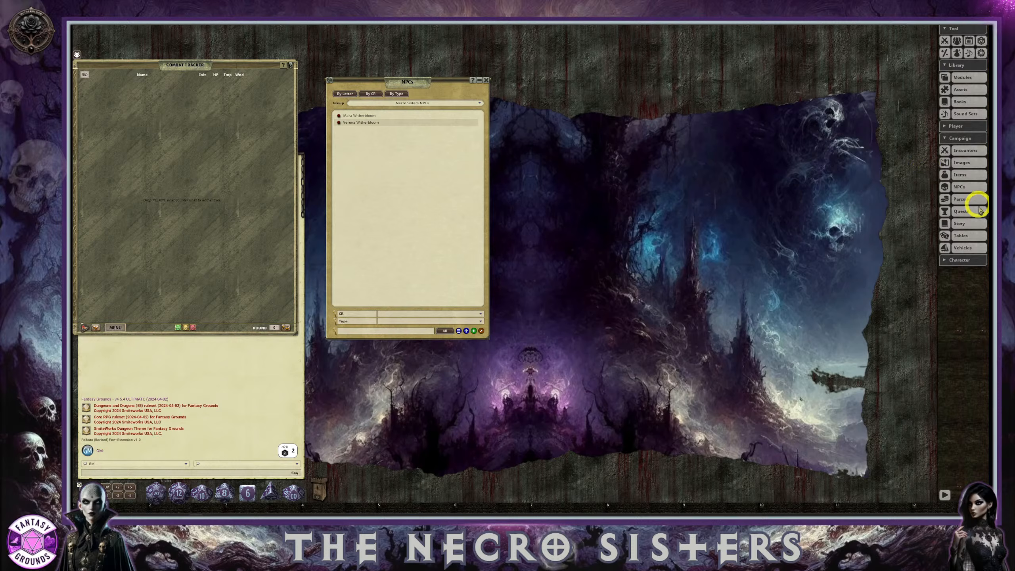
pyautogui.click(966, 151)
pyautogui.moveTo(521, 199); pyautogui.dragTo(560, 78)
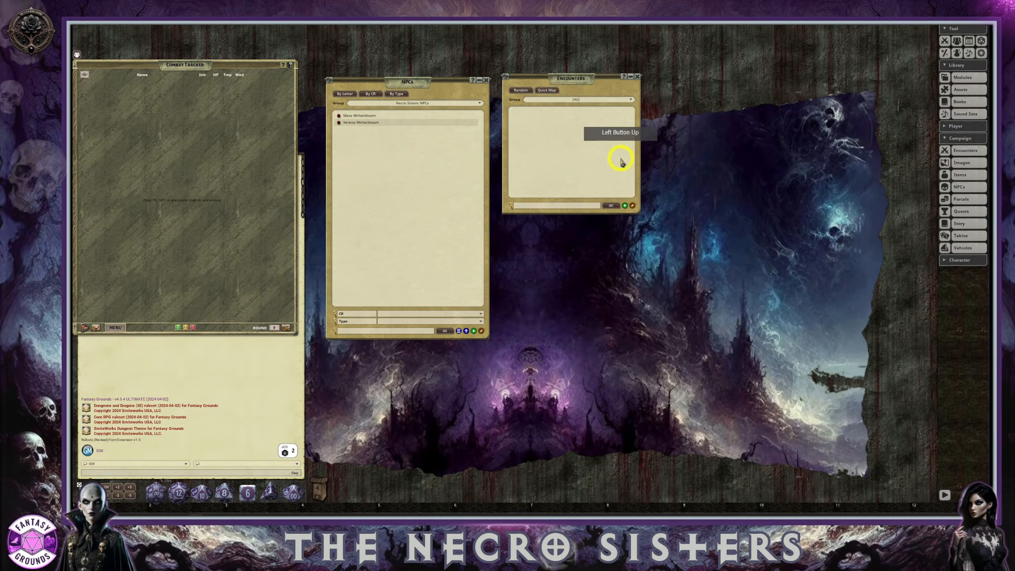
# Add an encounter group named "Necro Sisters Encounters" and filter the Encounters list to it
pyautogui.click(631, 100)
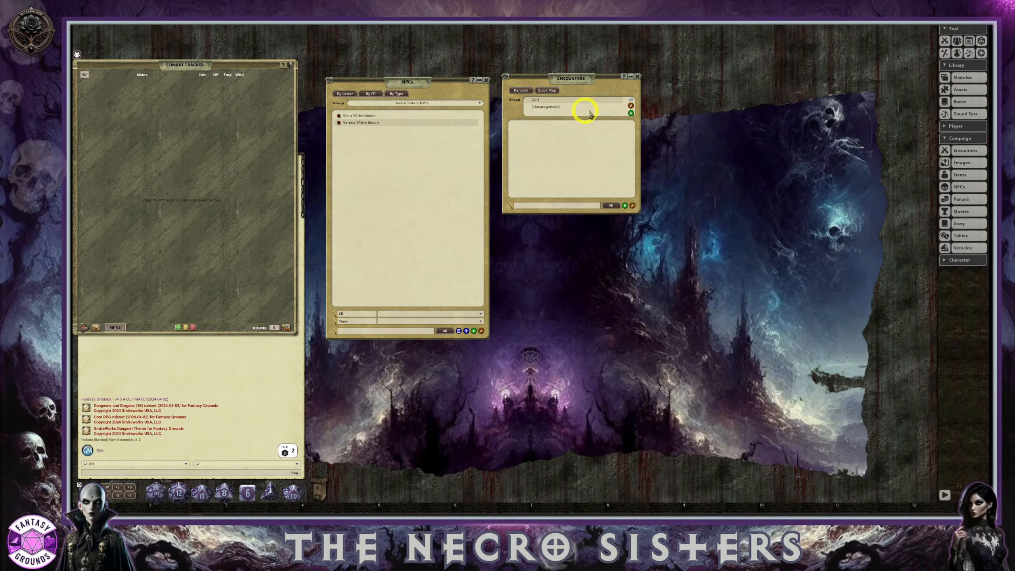
pyautogui.click(630, 114)
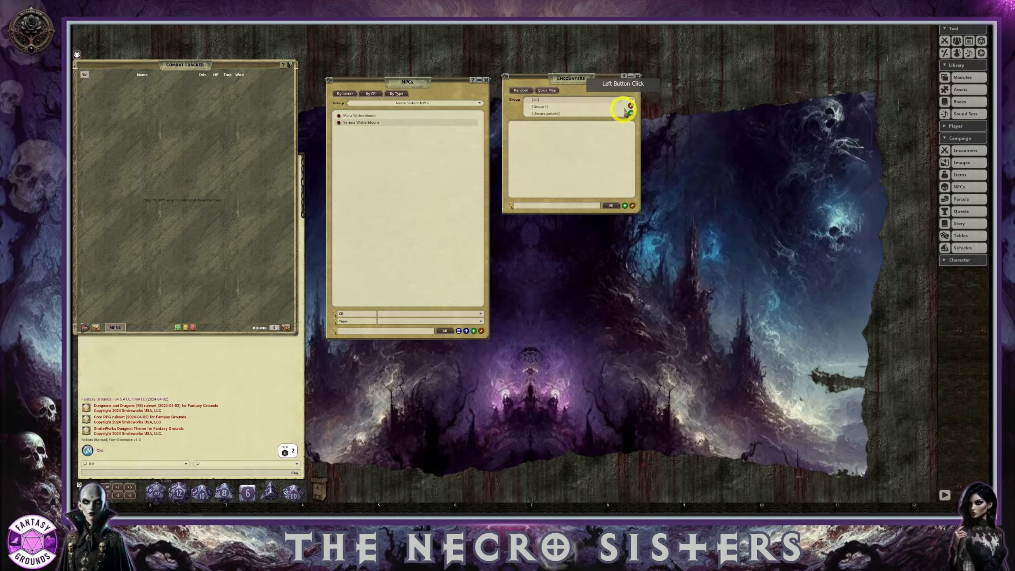
pyautogui.click(630, 108)
pyautogui.moveTo(555, 107); pyautogui.dragTo(628, 138)
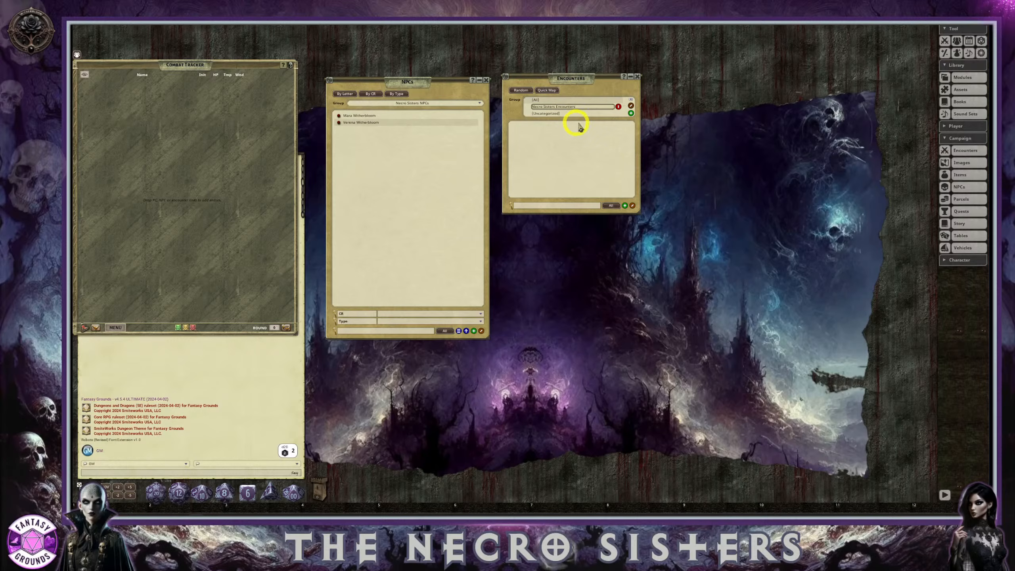
pyautogui.click(631, 105)
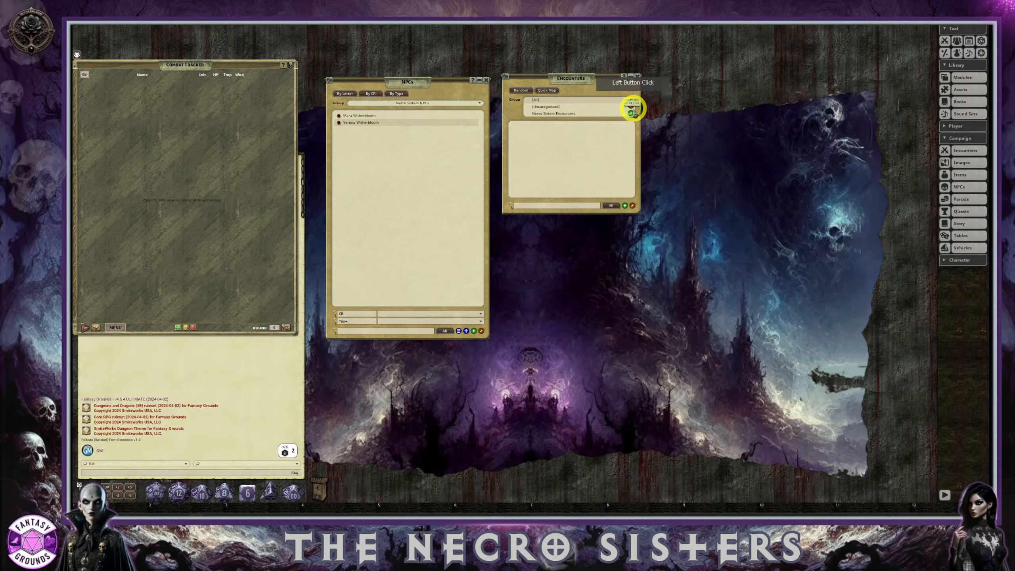
pyautogui.click(564, 106)
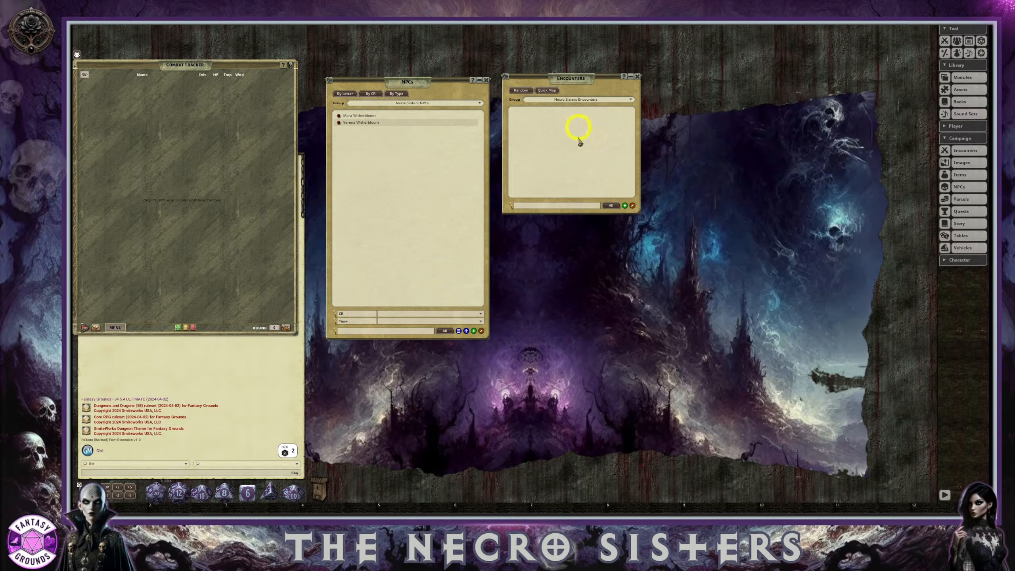
# Create a new encounter in the group, place it beneath the Encounters list, and lengthen the NPC list slightly
pyautogui.click(625, 205)
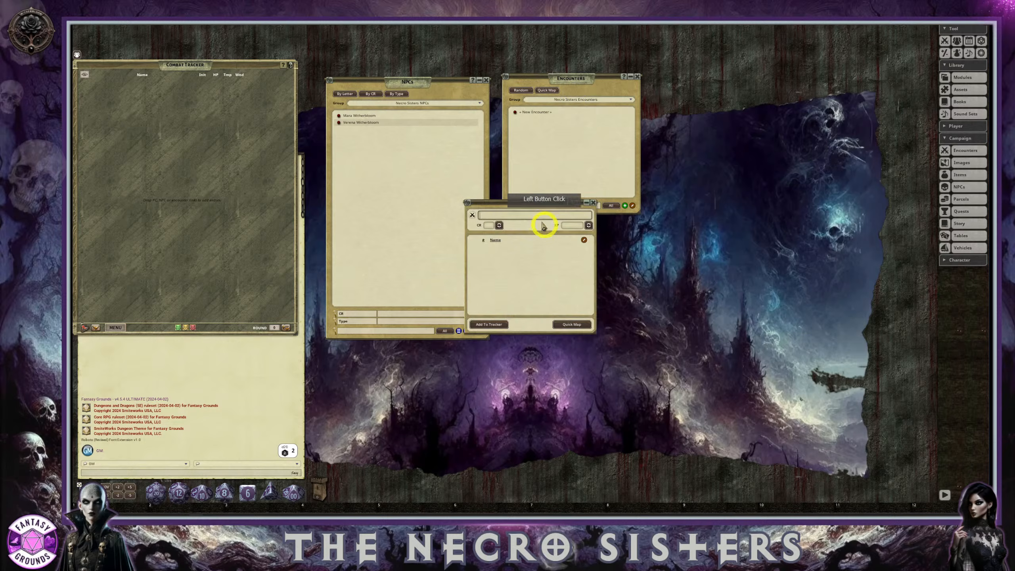
pyautogui.moveTo(523, 202); pyautogui.dragTo(551, 223)
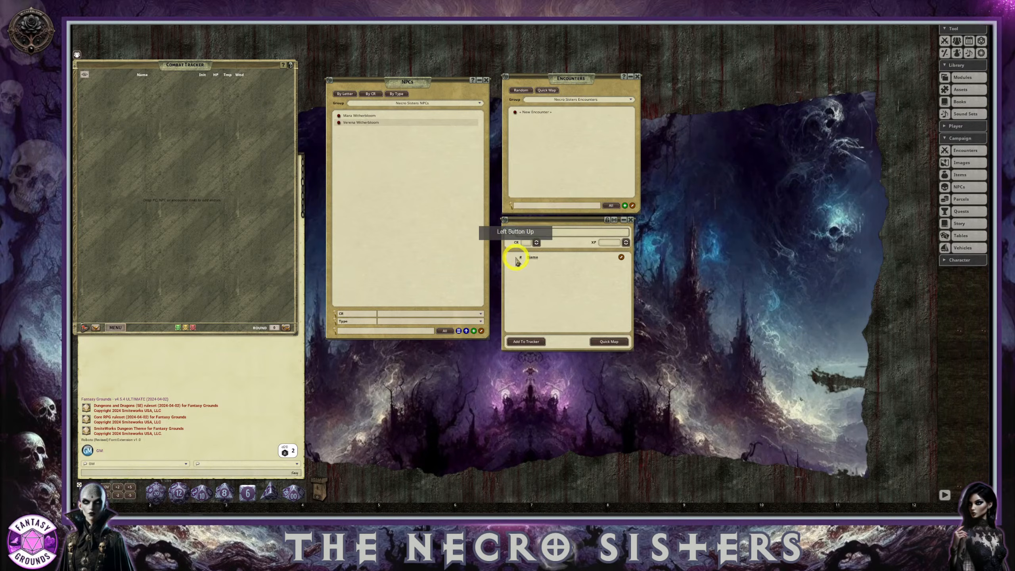
pyautogui.moveTo(480, 338); pyautogui.dragTo(480, 350)
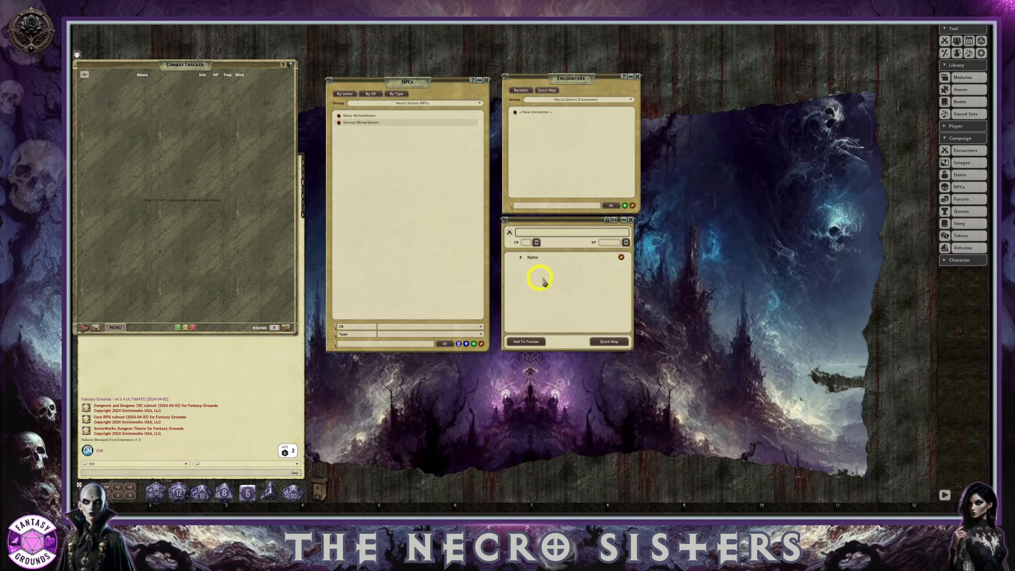
# Add Verena and Mara Witherbloom to the new encounter and change the status setting on both entries
pyautogui.moveTo(341, 125); pyautogui.dragTo(539, 267)
pyautogui.moveTo(343, 116); pyautogui.dragTo(544, 290)
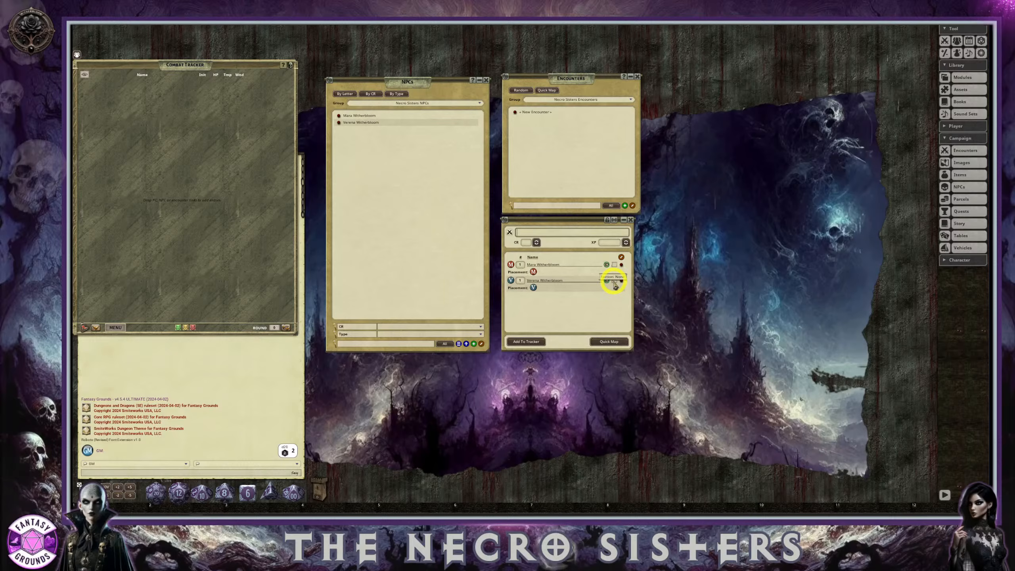
pyautogui.click(613, 281)
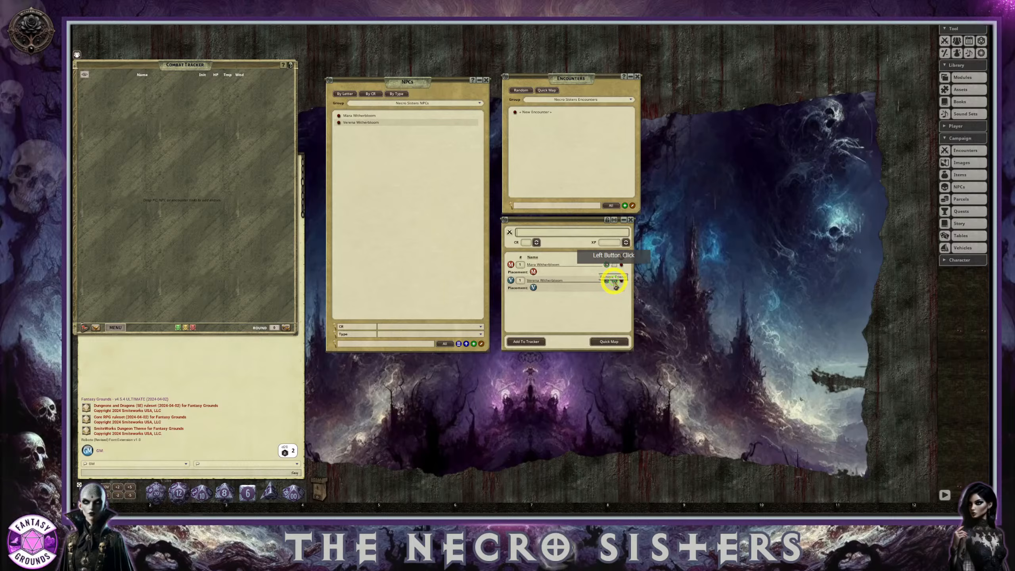
pyautogui.click(612, 269)
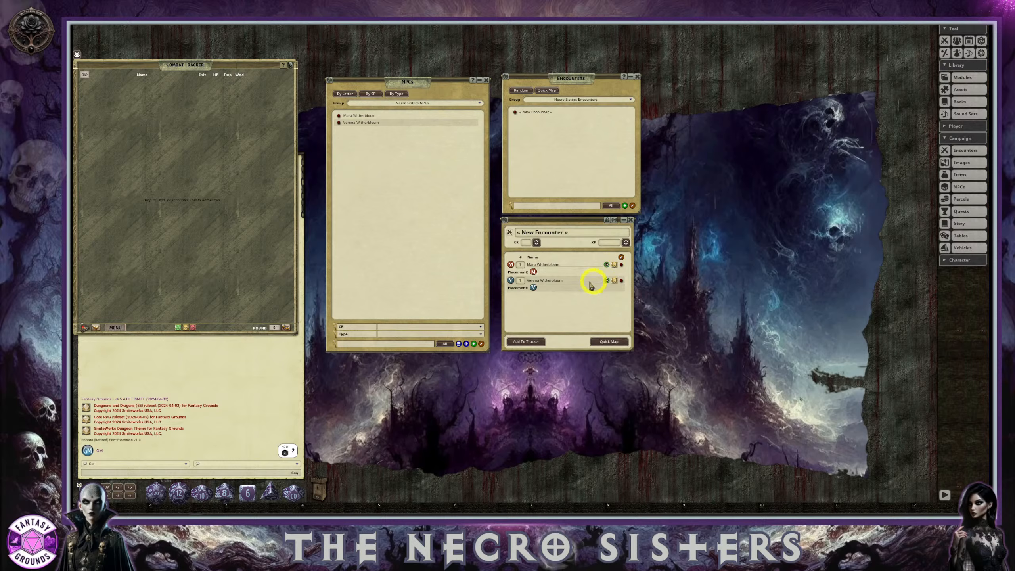
# Name the encounter "Witherbloom Sisters", correcting the spelling of the first word
pyautogui.click(540, 232)
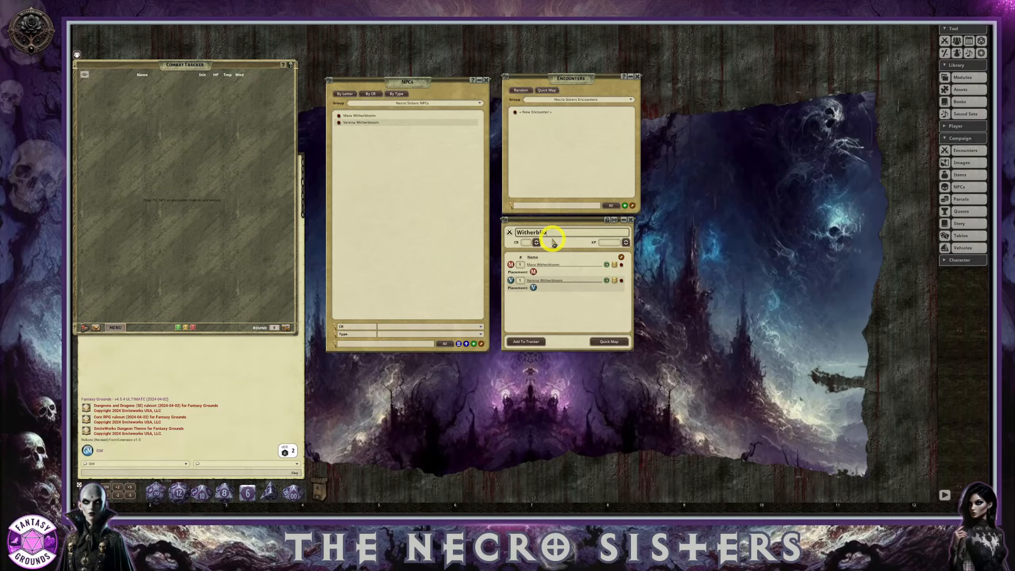
pyautogui.write('Witherbloom Sisters')
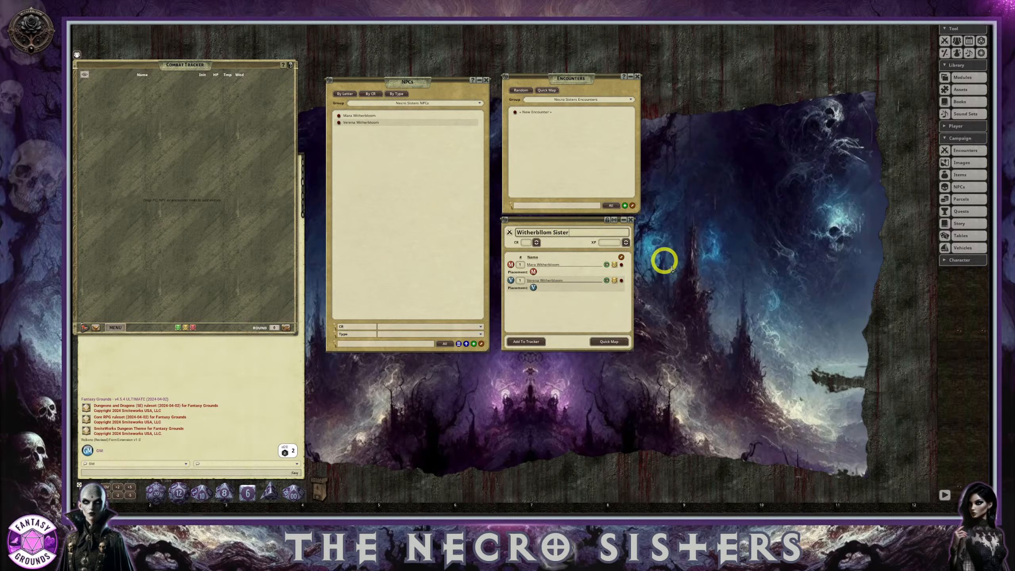
pyautogui.click(544, 235)
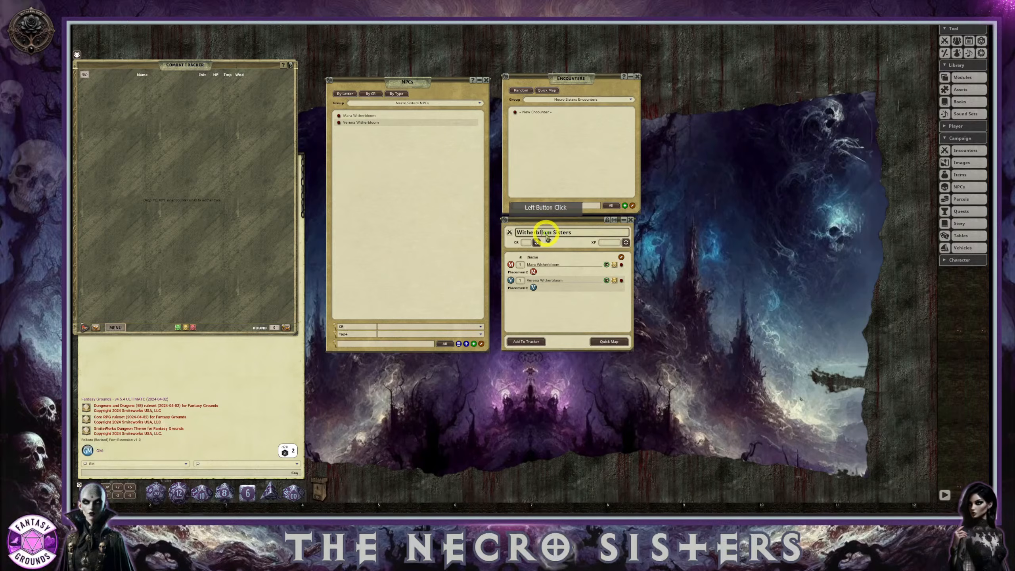
pyautogui.press('BackSpace')
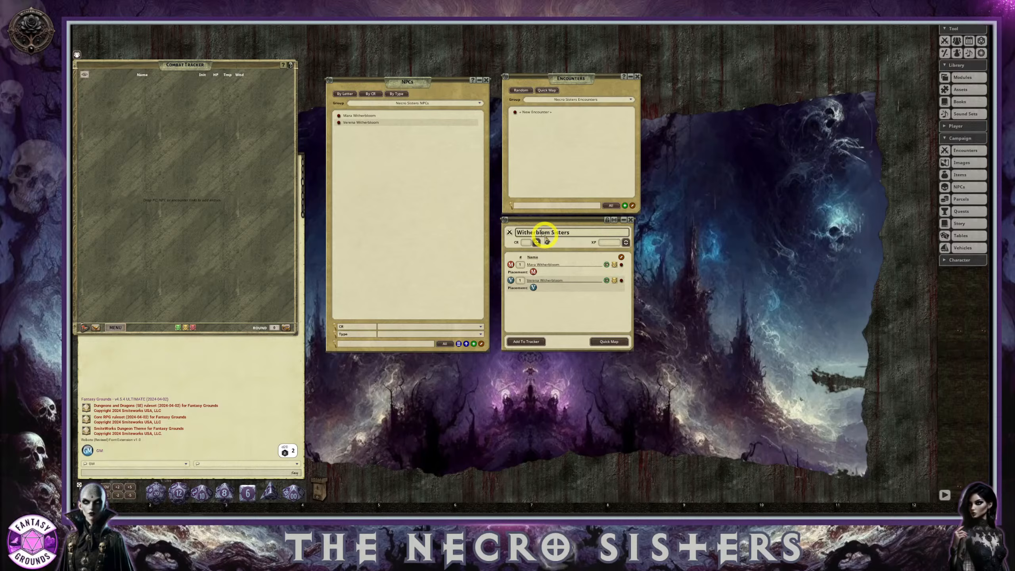
pyautogui.click(591, 233)
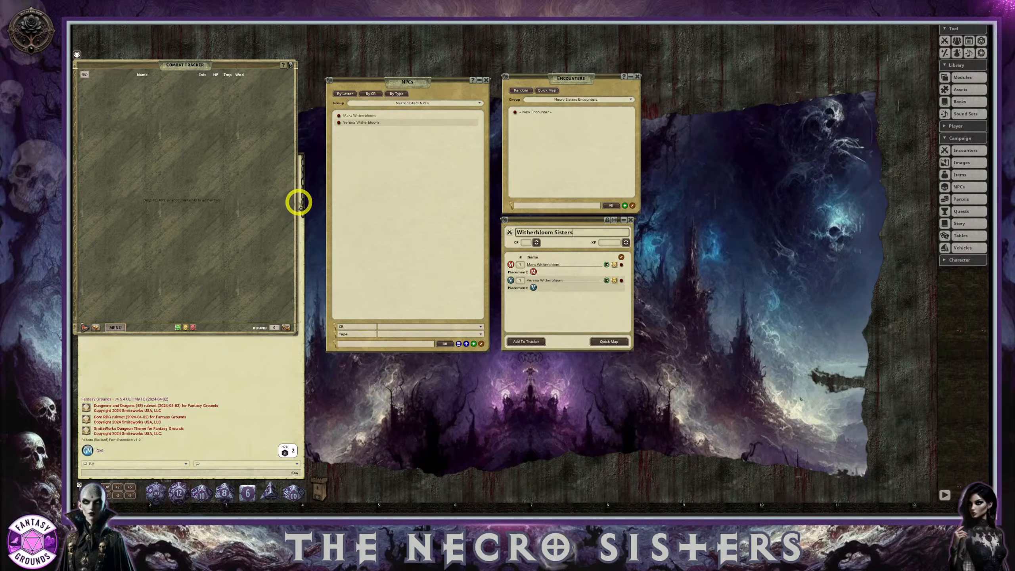
# Widen the Combat Tracker slightly and calculate the Witherbloom Sisters encounter's CR and XP from its NPCs
pyautogui.moveTo(296, 201); pyautogui.dragTo(304, 200)
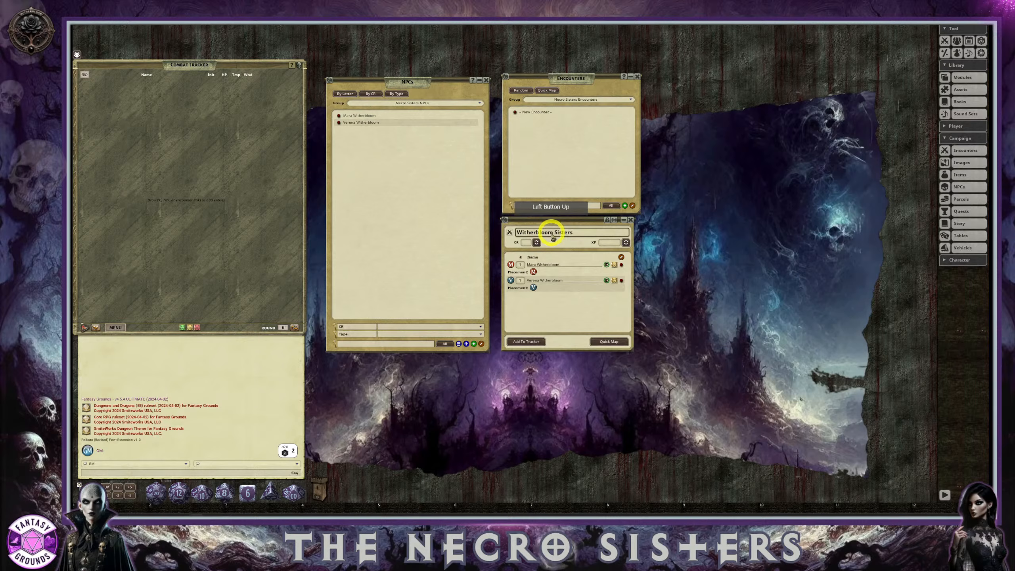
pyautogui.click(538, 244)
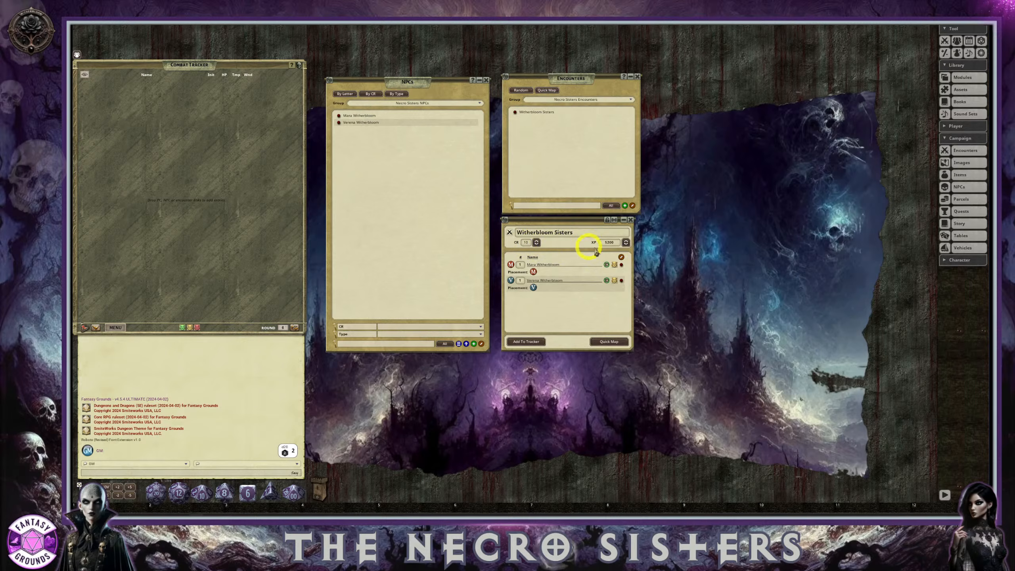
pyautogui.moveTo(533, 288); pyautogui.dragTo(524, 242)
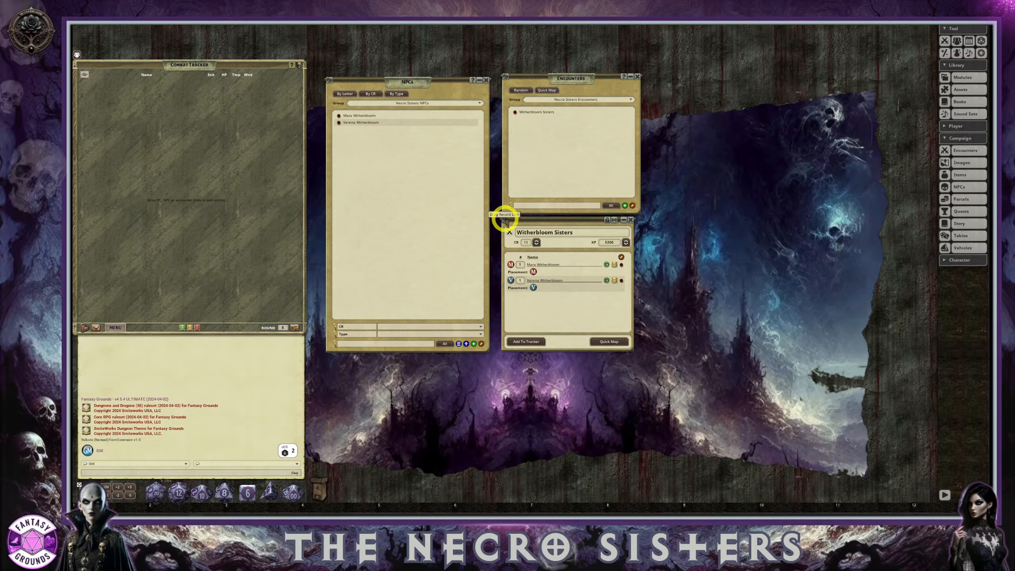
# Place a shortcut to the Witherbloom Sisters encounter in hotkey slot 6 and close the Encounters list
pyautogui.moveTo(504, 221); pyautogui.dragTo(484, 506)
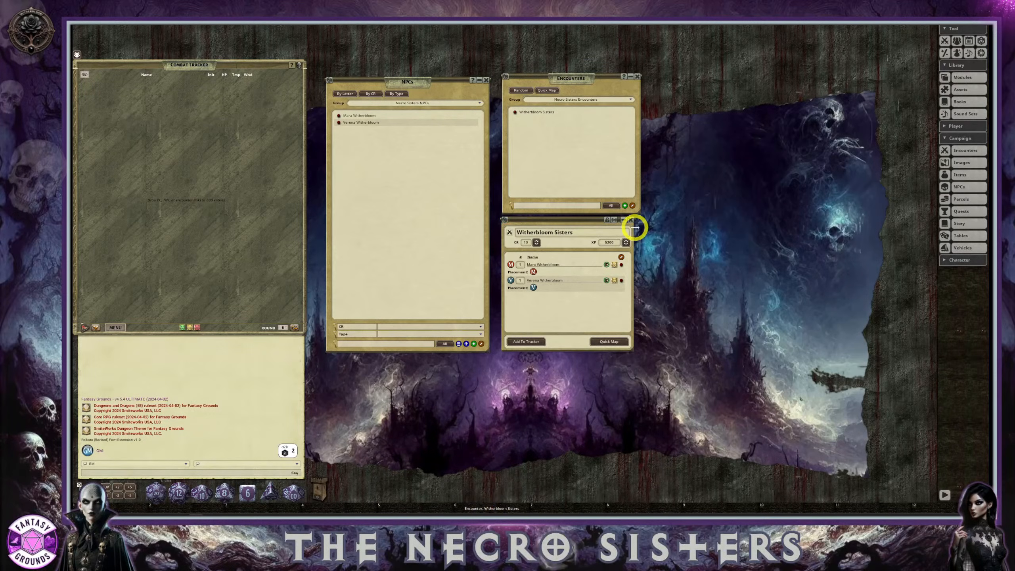
pyautogui.click(637, 76)
# Place the Witherbloom Sisters encounter beside the Combat Tracker and close the NPC list
pyautogui.moveTo(379, 85); pyautogui.dragTo(394, 69)
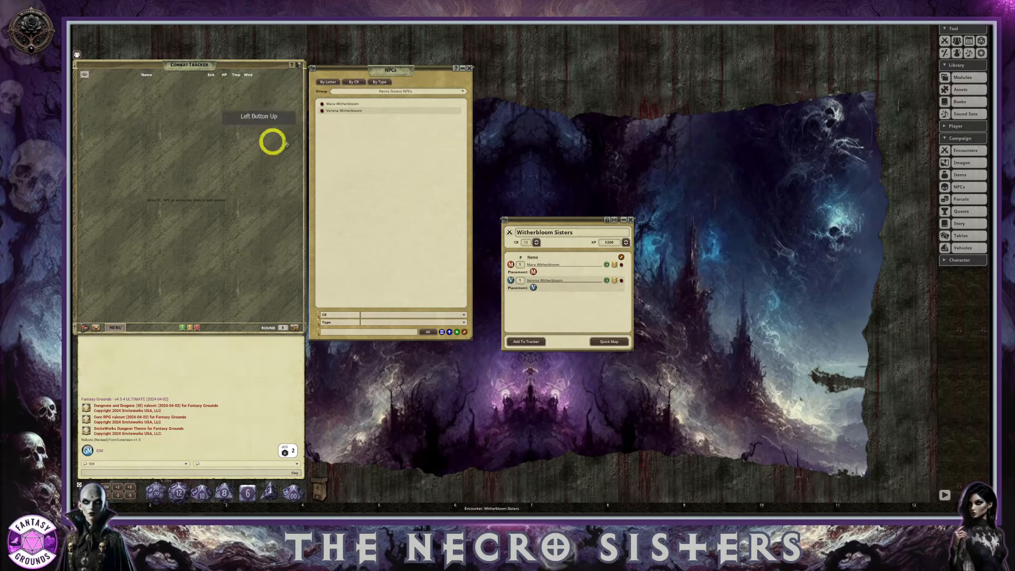
pyautogui.click(462, 69)
pyautogui.moveTo(535, 220); pyautogui.dragTo(347, 91)
pyautogui.click(316, 73)
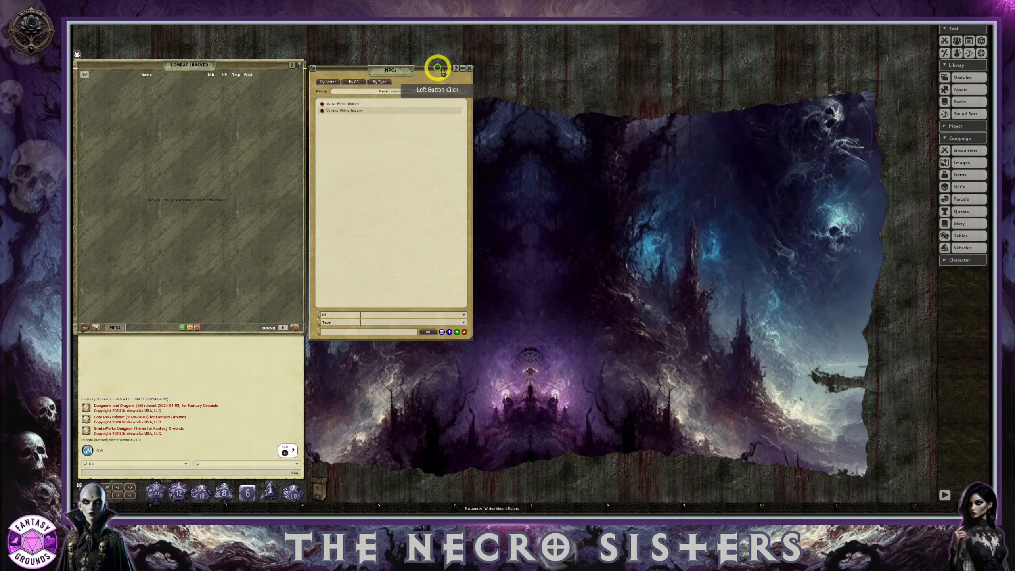
pyautogui.click(469, 69)
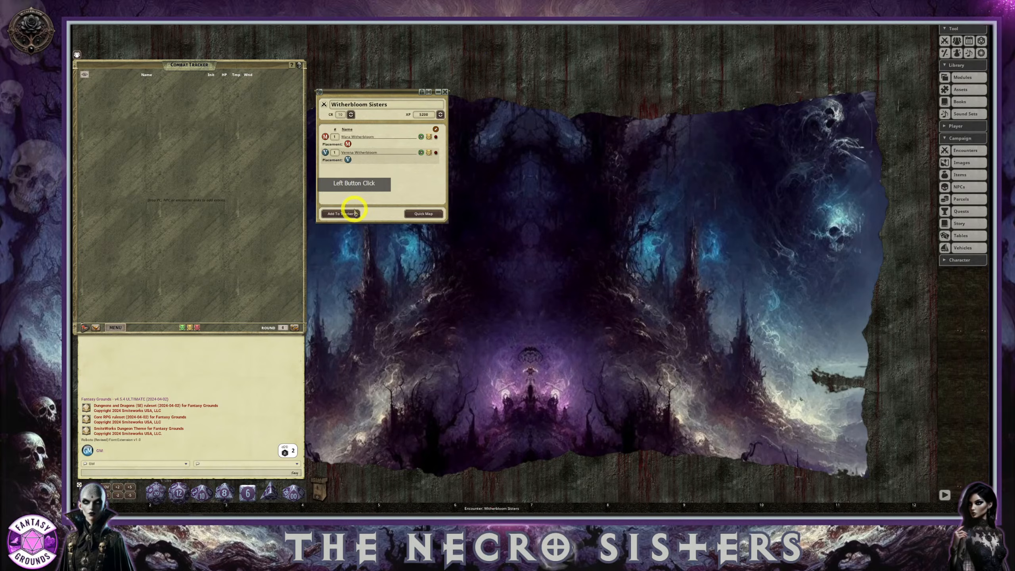
# Add the Witherbloom Sisters encounter to the Combat Tracker, close the encounter, and lengthen the tracker
pyautogui.click(354, 215)
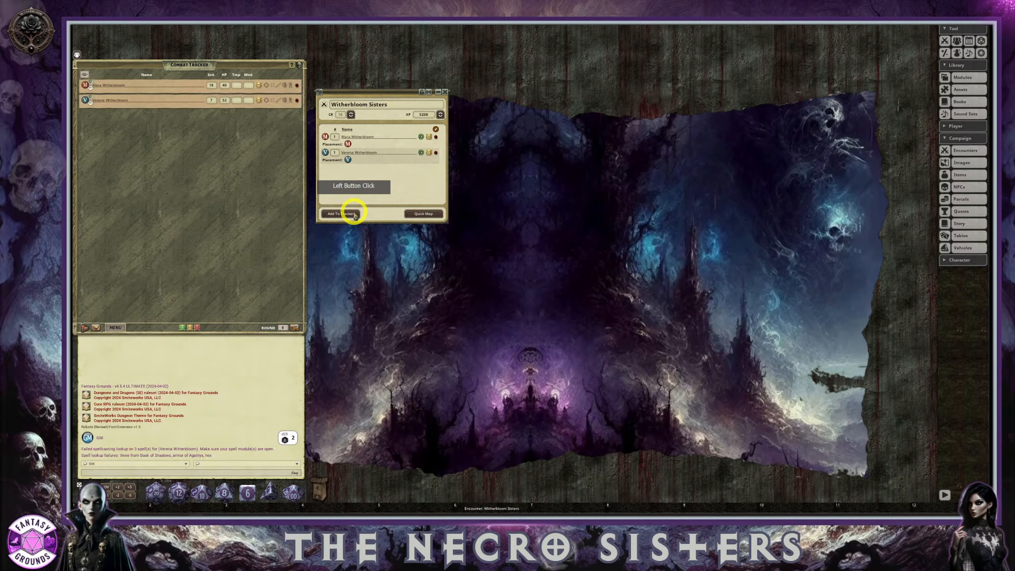
pyautogui.click(446, 96)
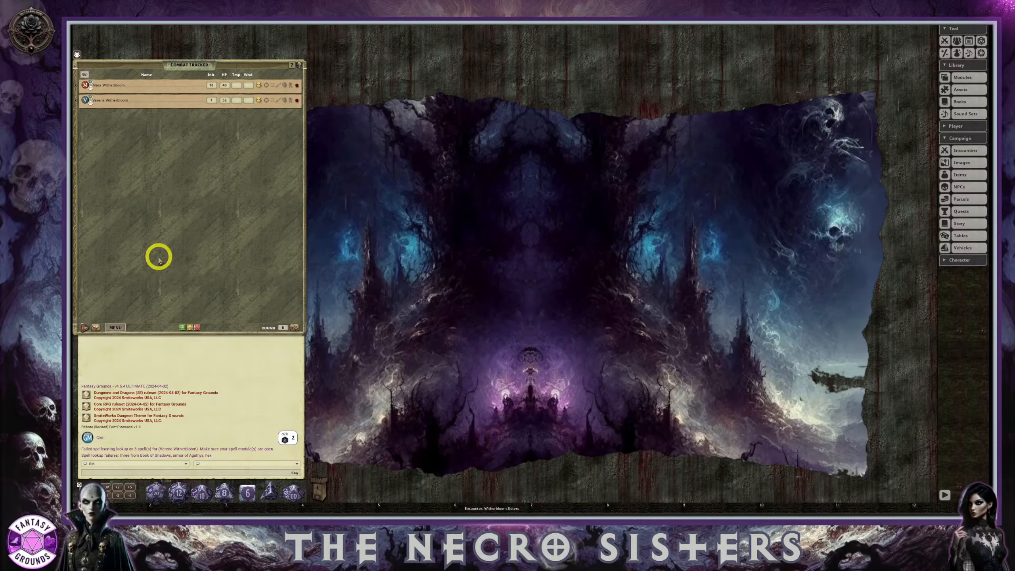
pyautogui.moveTo(179, 271); pyautogui.dragTo(181, 273)
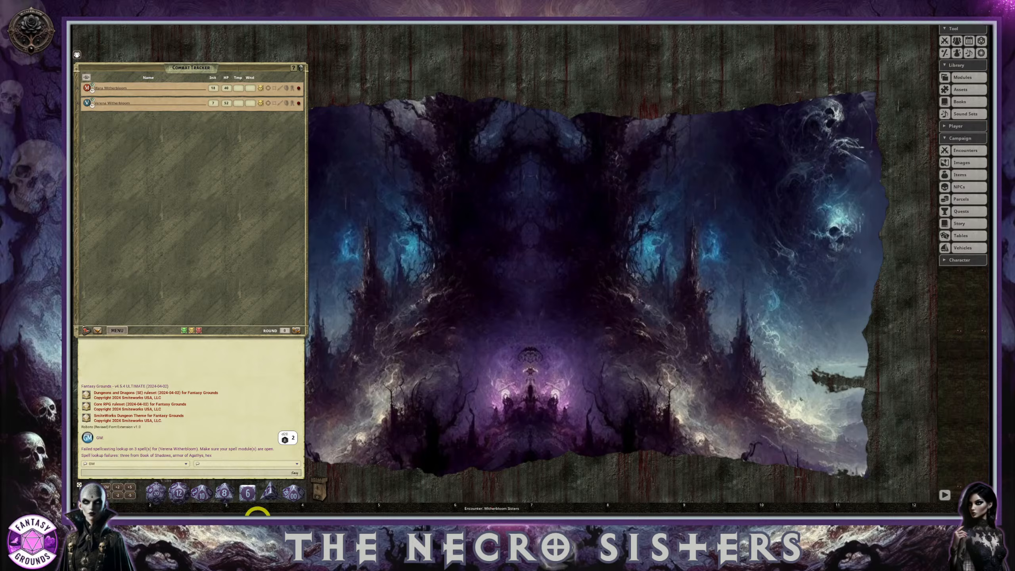
pyautogui.moveTo(257, 517)
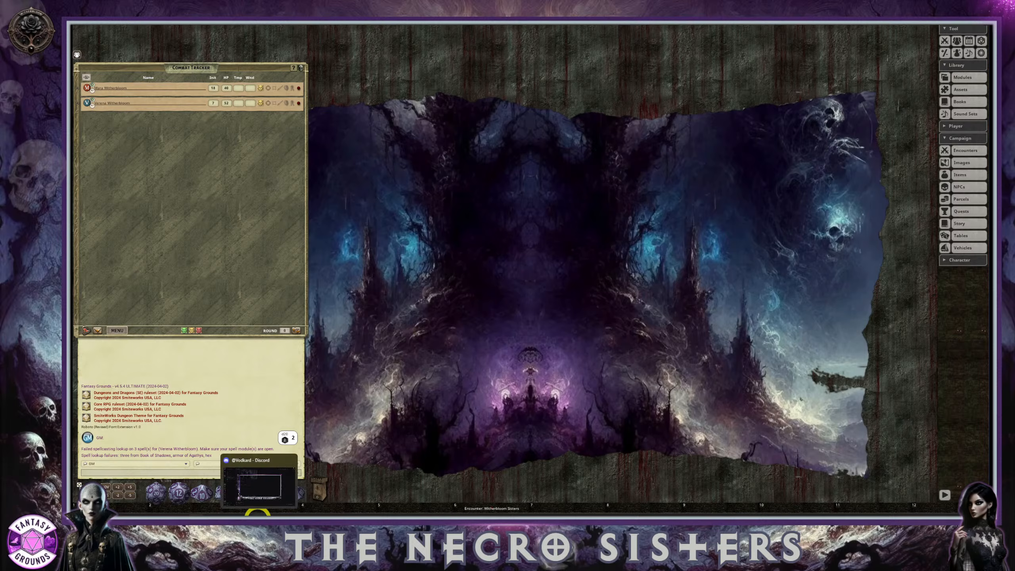
pyautogui.moveTo(211, 335); pyautogui.dragTo(212, 377)
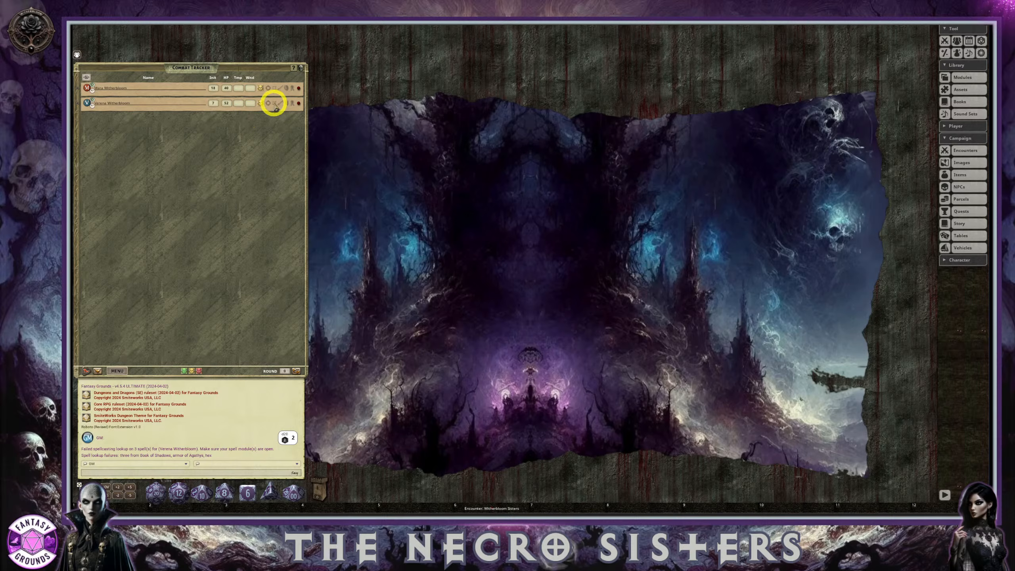
# Expand Mara's and Verena's Combat Tracker entries and review their traits, actions and spells
pyautogui.click(283, 92)
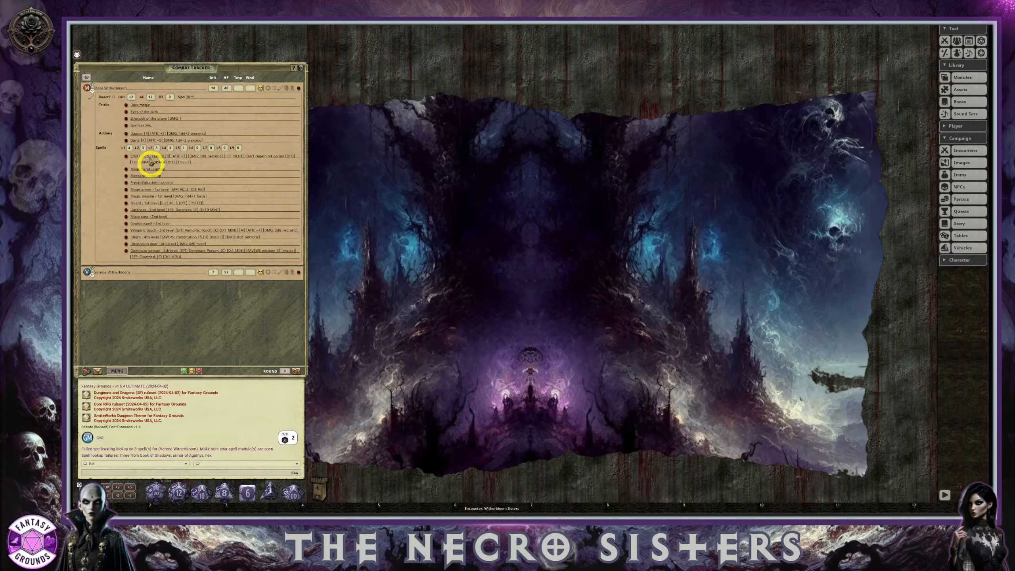
pyautogui.click(281, 276)
pyautogui.scroll(-3, 275, 278)
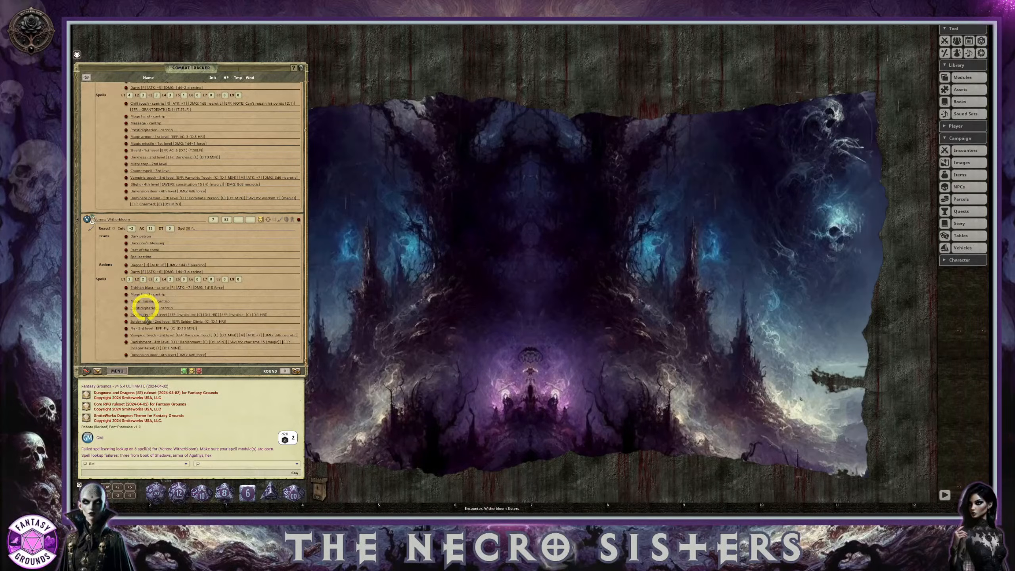
pyautogui.scroll(3, 285, 238)
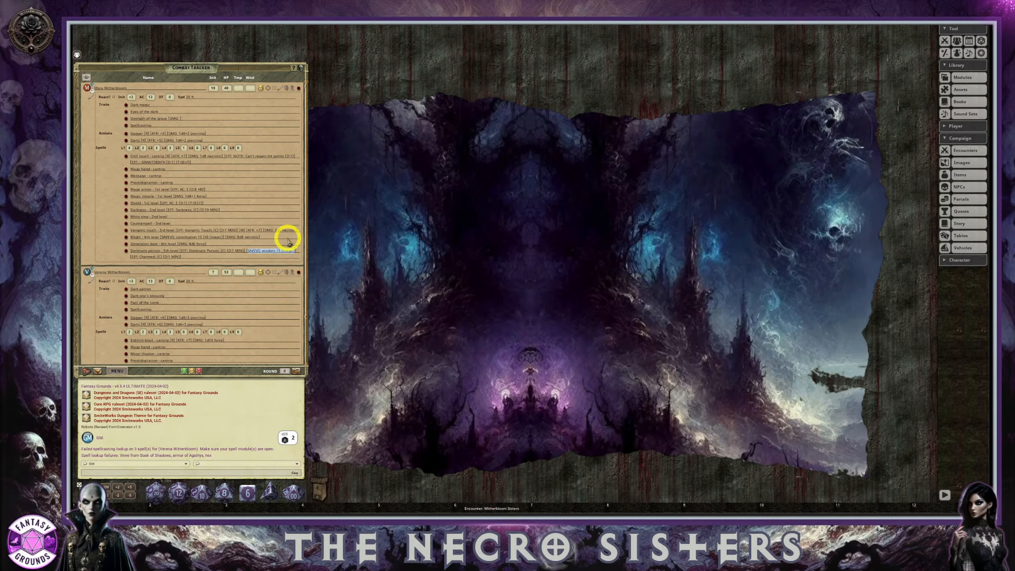
# Open Verena Witherbloom's sheet from the Combat Tracker, place it beside the tracker and lengthen it
pyautogui.click(299, 273)
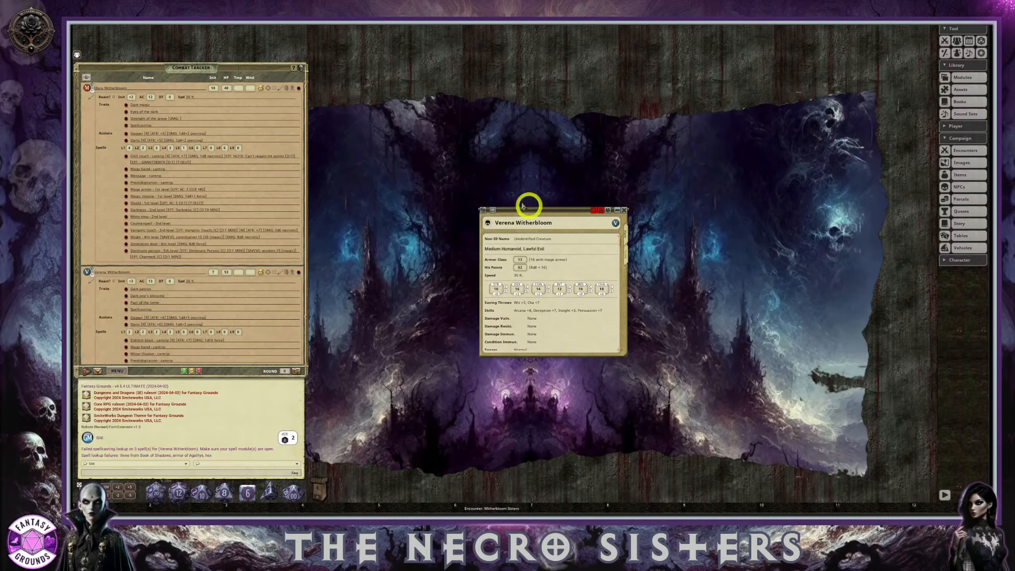
pyautogui.moveTo(539, 204); pyautogui.dragTo(370, 60)
pyautogui.moveTo(402, 213); pyautogui.dragTo(400, 476)
pyautogui.click(285, 107)
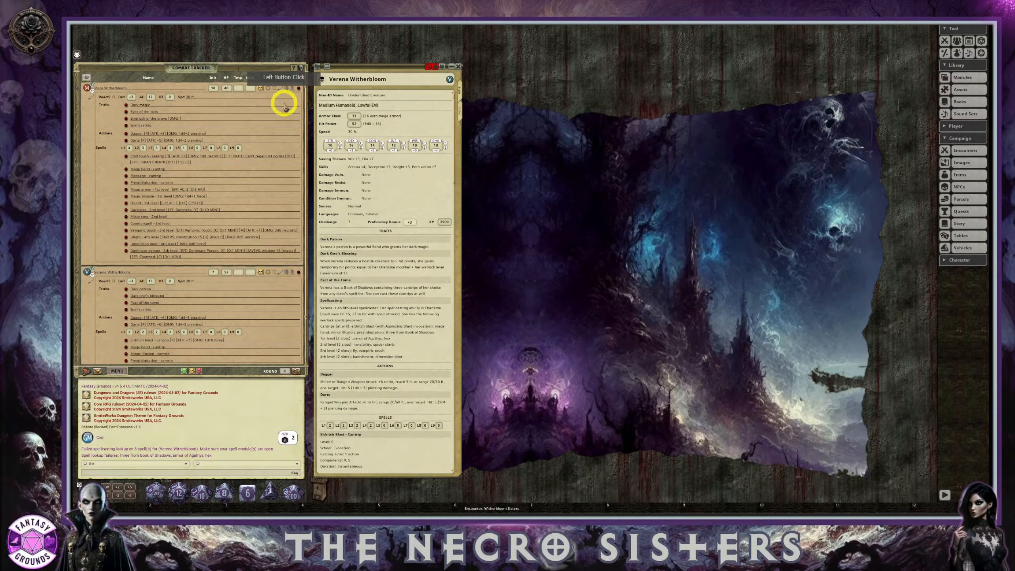
# Open Mara Witherbloom's sheet from the Combat Tracker, place it over Verena's sheet and lengthen it to match
pyautogui.click(298, 88)
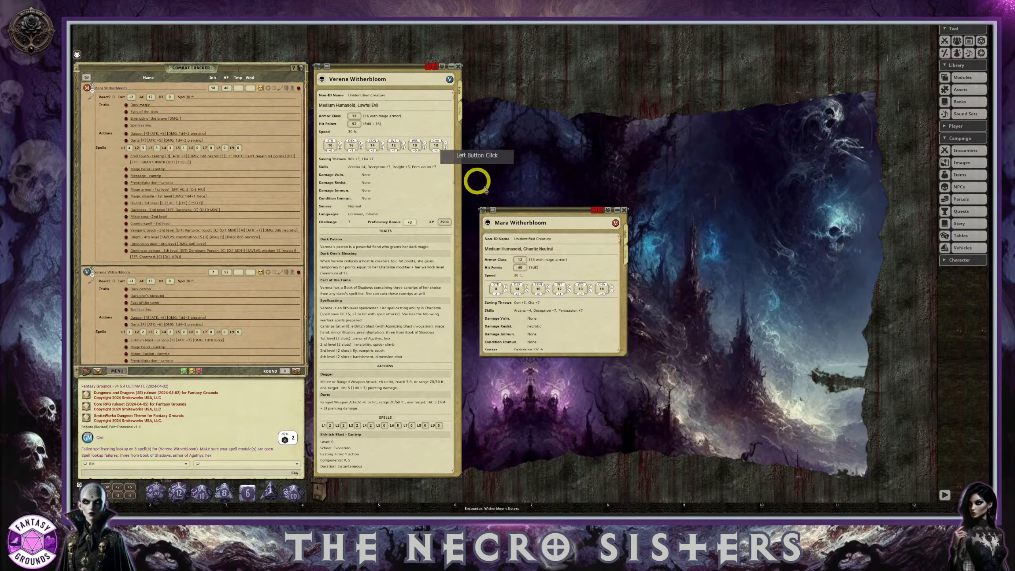
pyautogui.moveTo(511, 212); pyautogui.dragTo(346, 71)
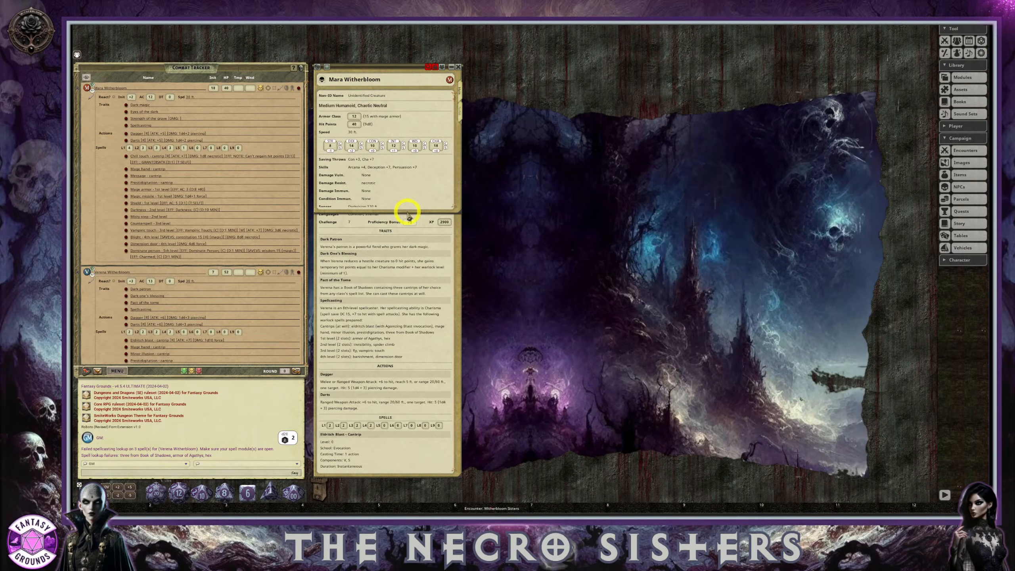
pyautogui.moveTo(409, 213); pyautogui.dragTo(396, 475)
# Collapse both sisters' Combat Tracker entries, make Mara the active combatant, and advance the turn to Verena
pyautogui.click(280, 272)
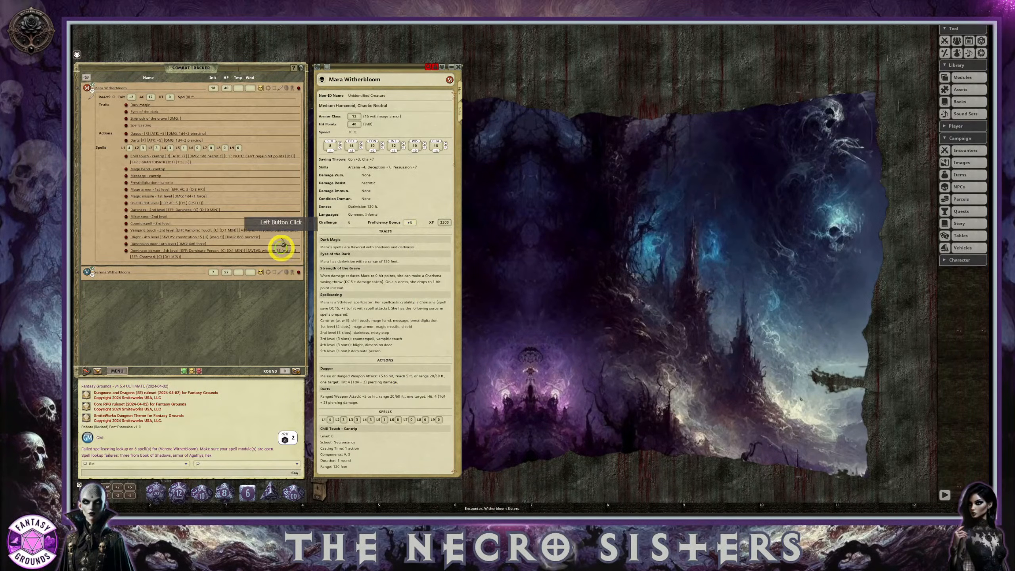
pyautogui.click(283, 89)
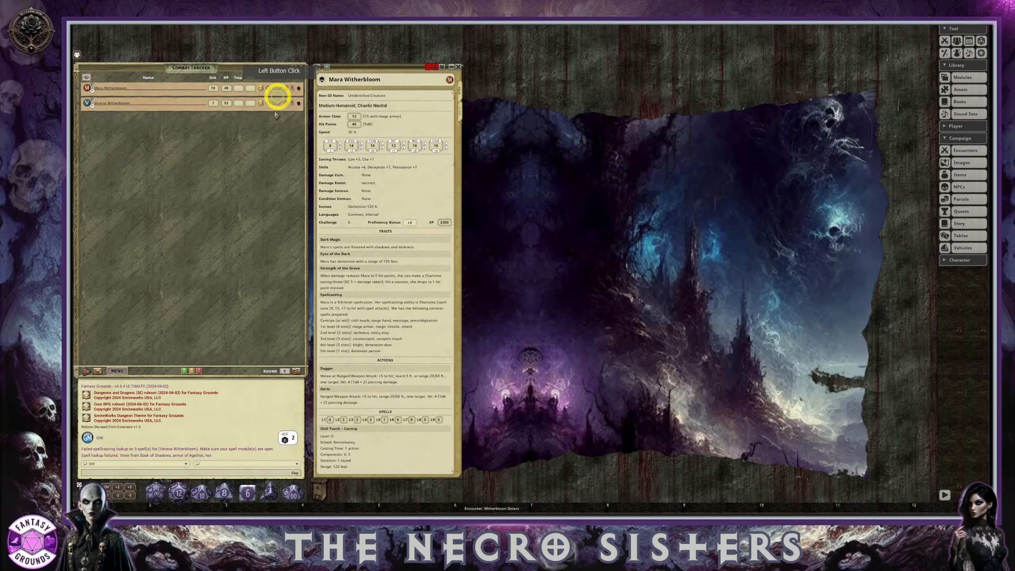
pyautogui.click(78, 90)
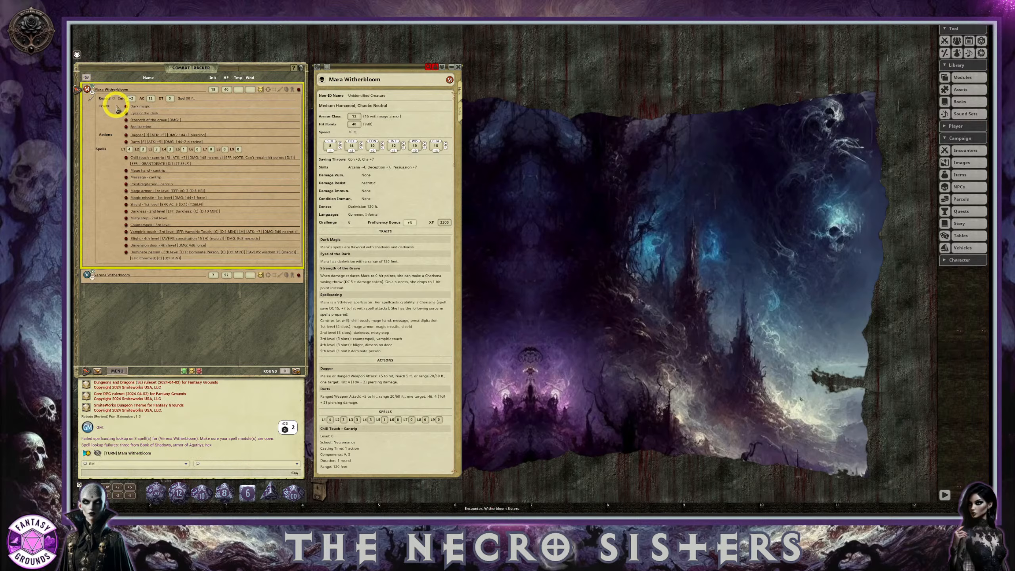
pyautogui.click(99, 371)
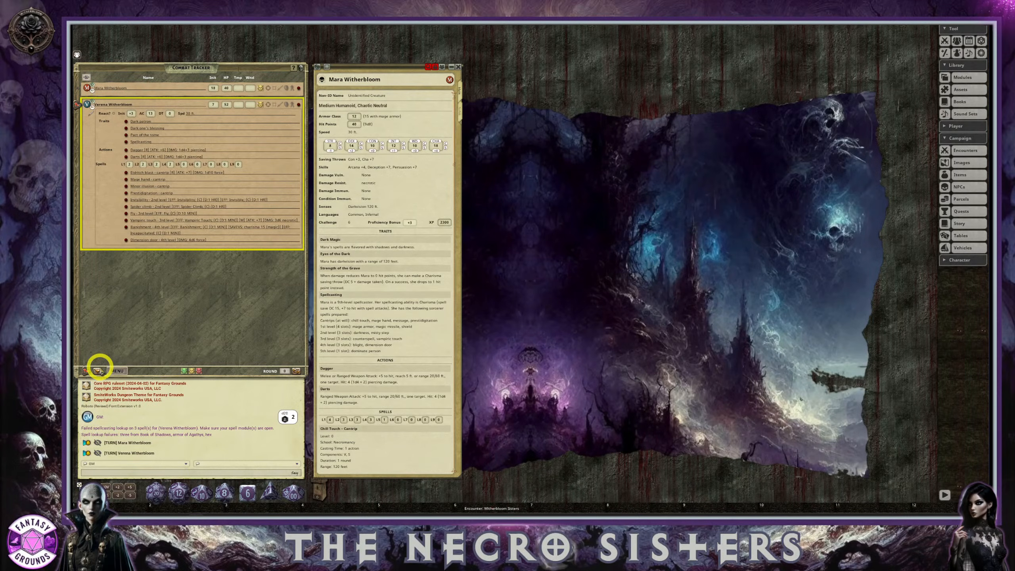
# Open Verena's and Mara's sheets alternately from the Combat Tracker to check that both use the same spot beside it
pyautogui.click(299, 105)
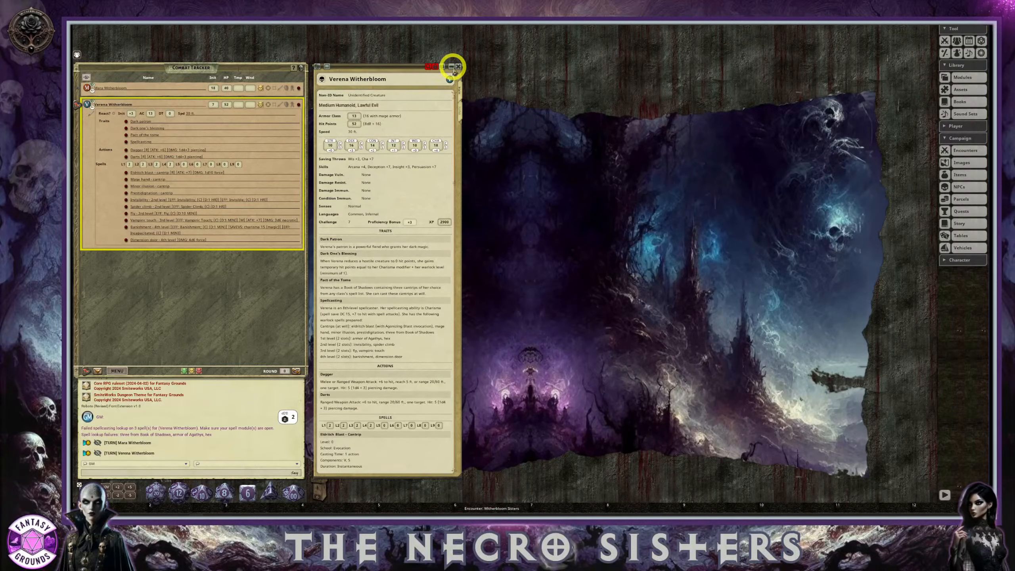
pyautogui.scroll(-2, 398, 431)
pyautogui.scroll(2, 395, 431)
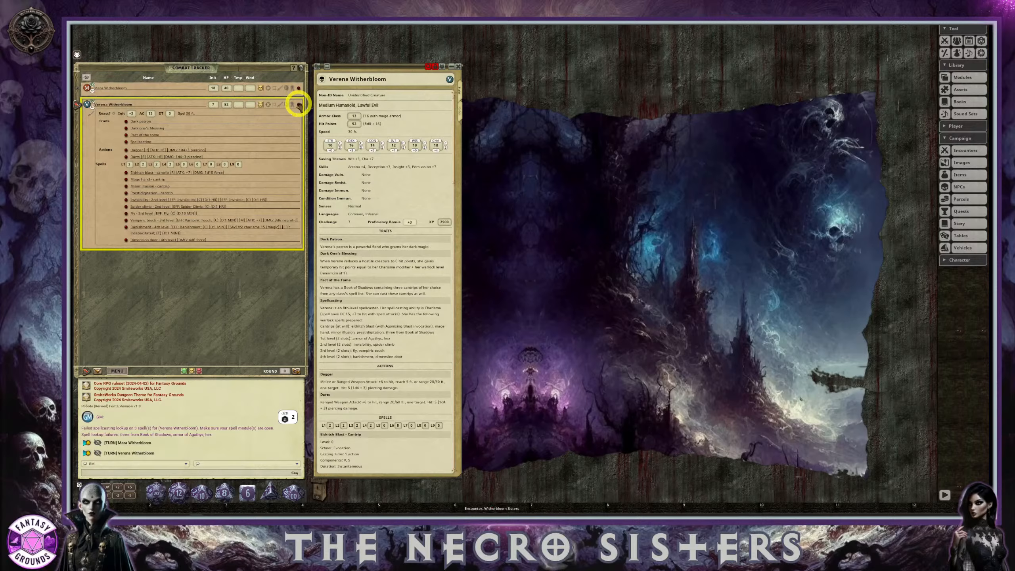
pyautogui.click(298, 89)
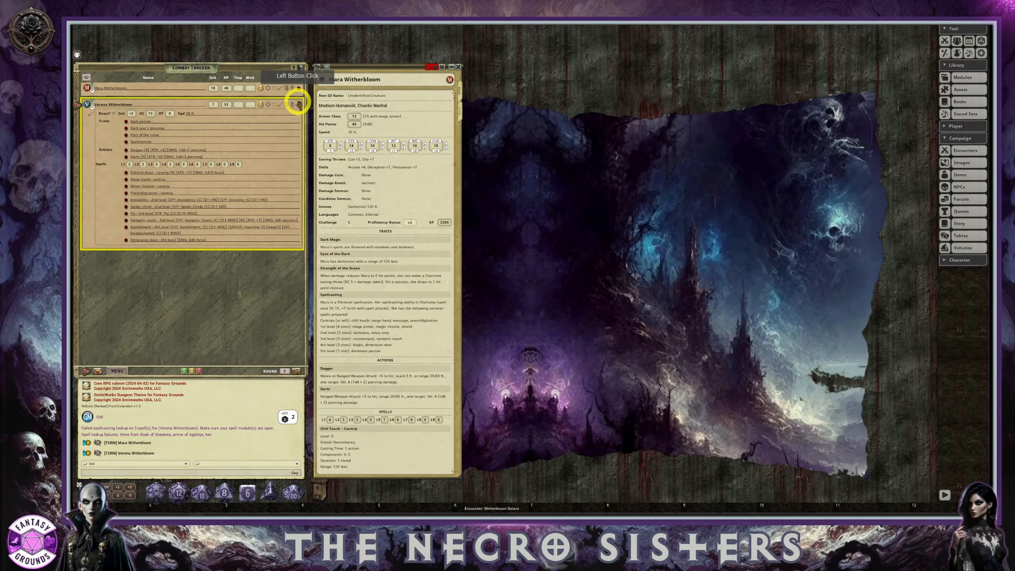
pyautogui.click(299, 104)
pyautogui.click(298, 89)
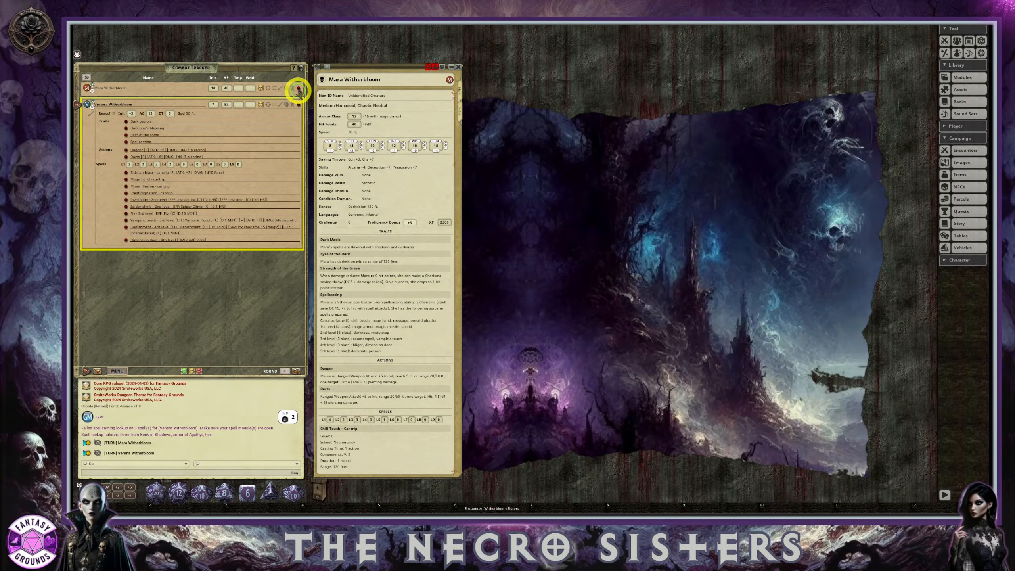
pyautogui.click(299, 104)
pyautogui.click(406, 189)
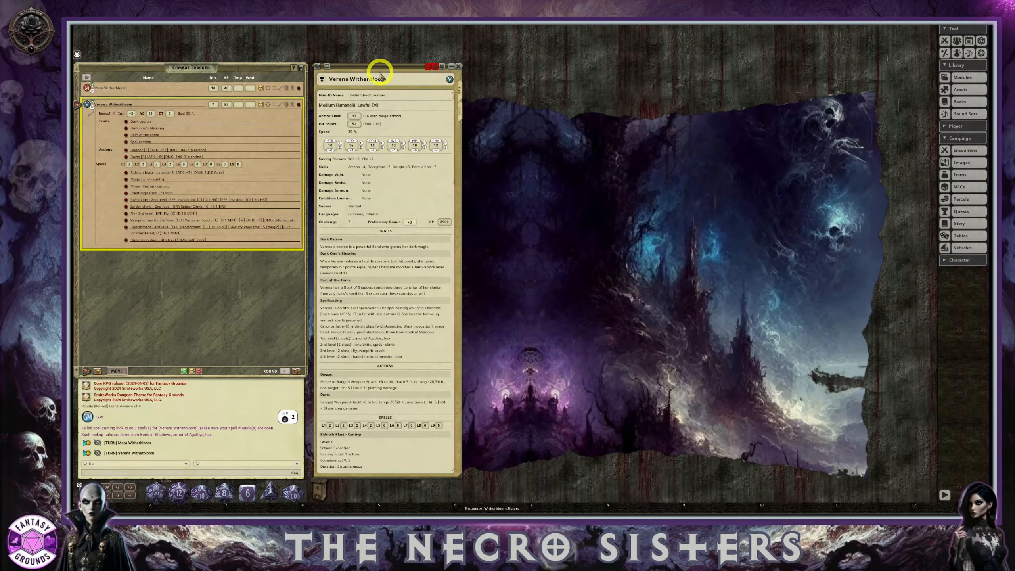
pyautogui.moveTo(377, 72)
pyautogui.mouseDown()
pyautogui.moveTo(731, 113)
pyautogui.moveTo(876, 27)
pyautogui.moveTo(482, 34)
pyautogui.moveTo(378, 68)
pyautogui.mouseUp()
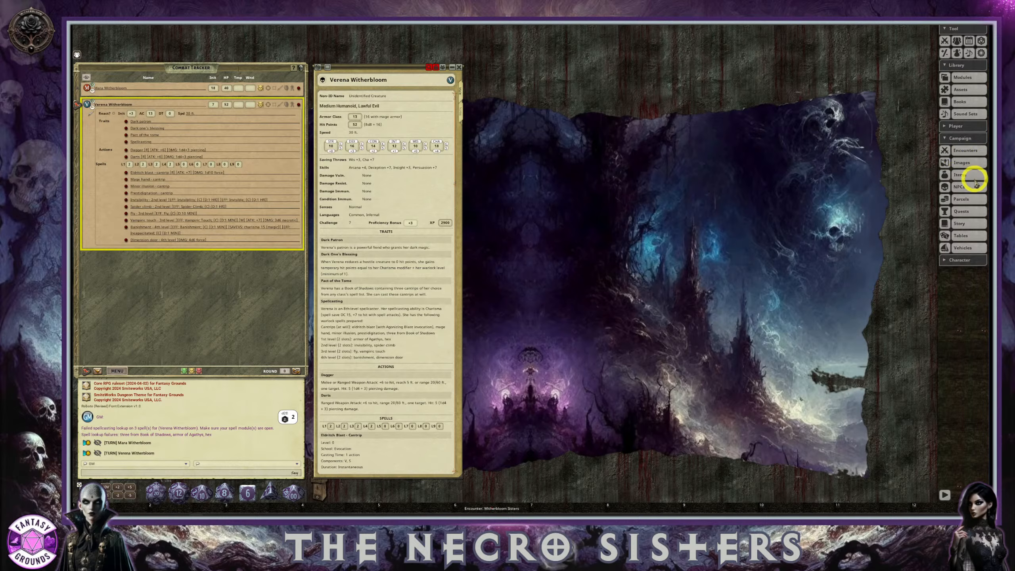
# Place the NPC list beside the sidebar, reopen it to check its remembered position, and close it
pyautogui.moveTo(973, 188); pyautogui.dragTo(865, 39)
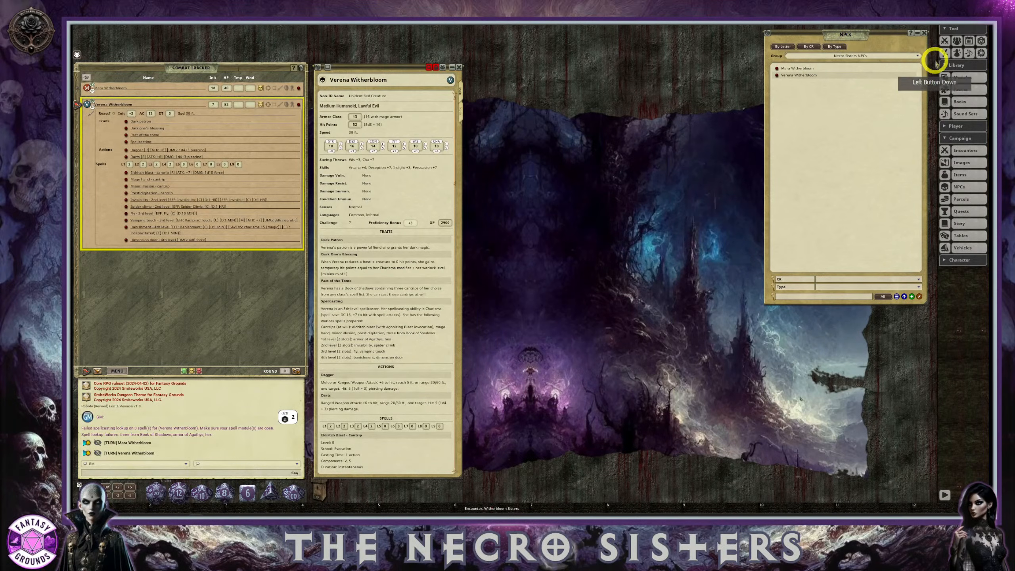
pyautogui.click(928, 32)
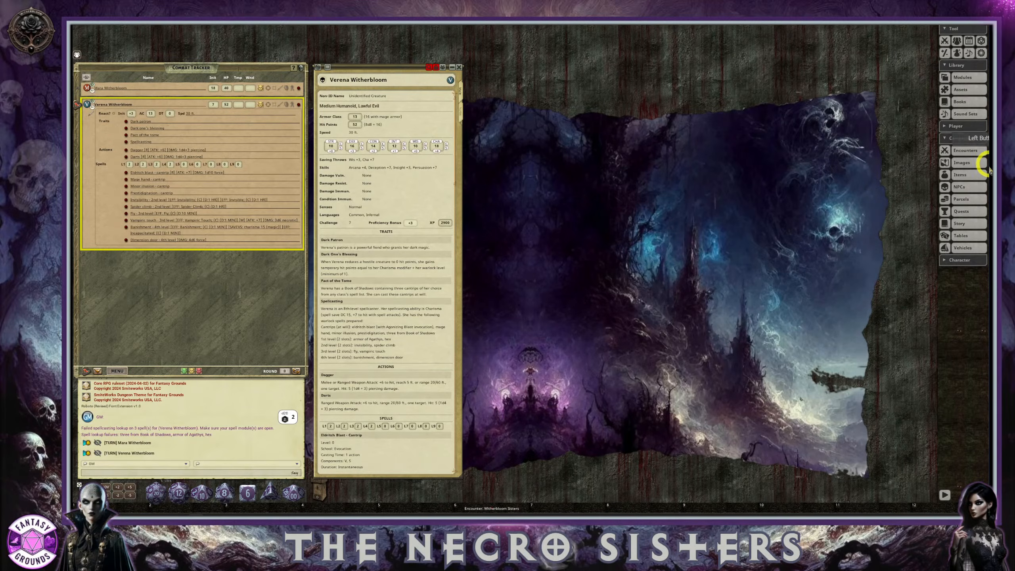
pyautogui.click(966, 185)
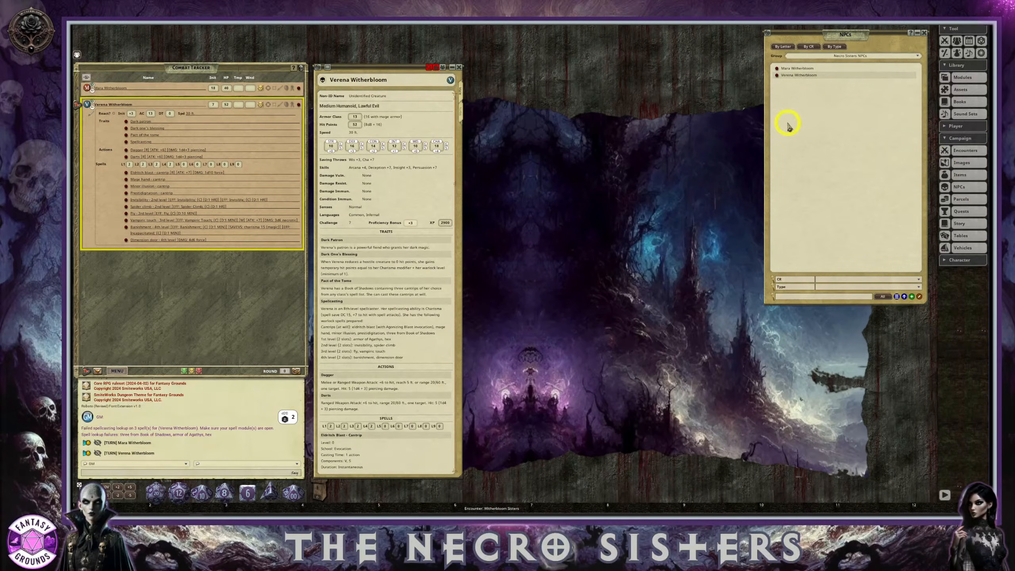
pyautogui.click(925, 33)
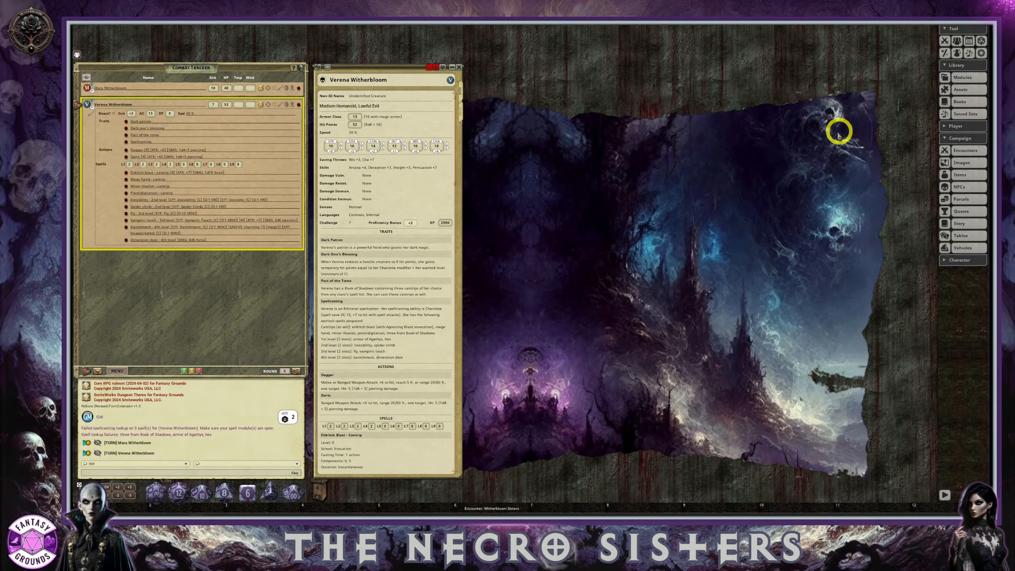
# Move the Character Selection window near the sidebar, reopen it to check its placement, and close it
pyautogui.click(975, 126)
pyautogui.click(966, 140)
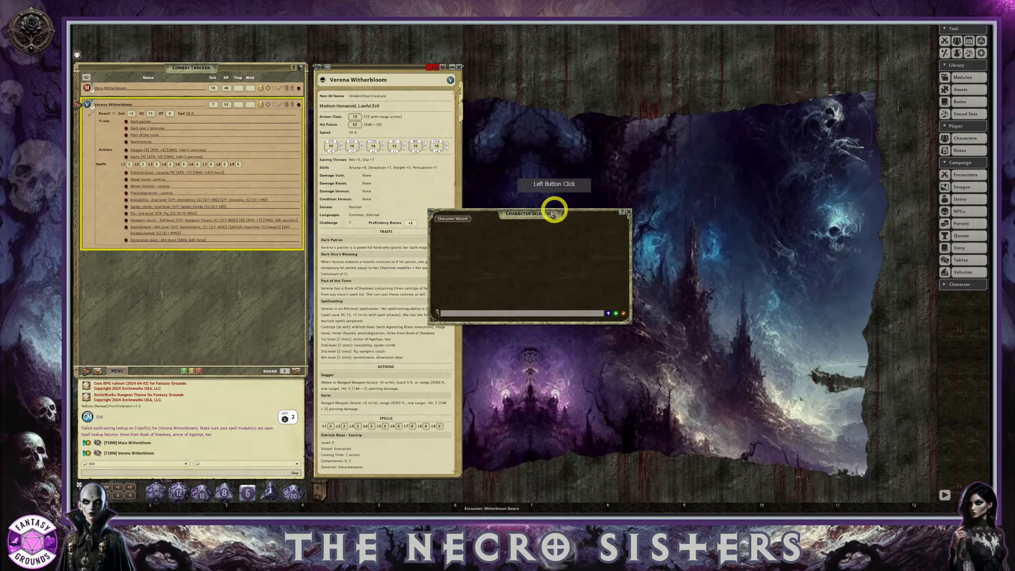
pyautogui.moveTo(521, 210); pyautogui.dragTo(904, 47)
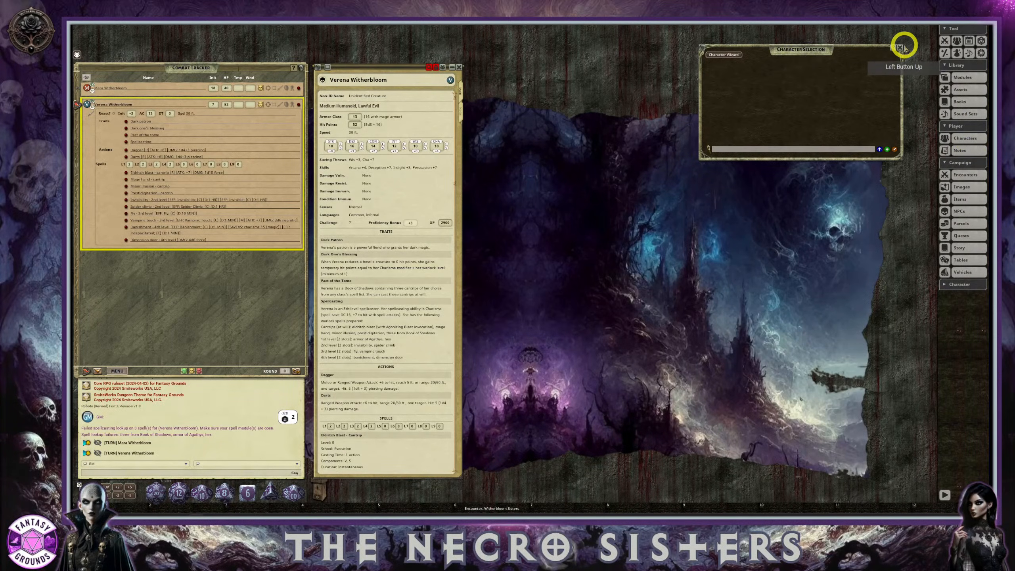
pyautogui.click(965, 140)
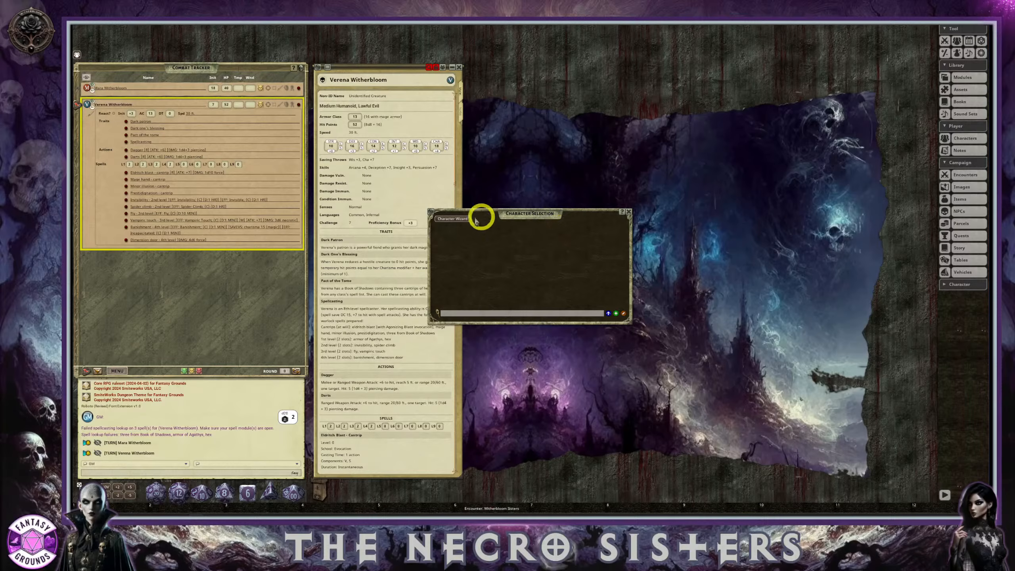
pyautogui.click(628, 215)
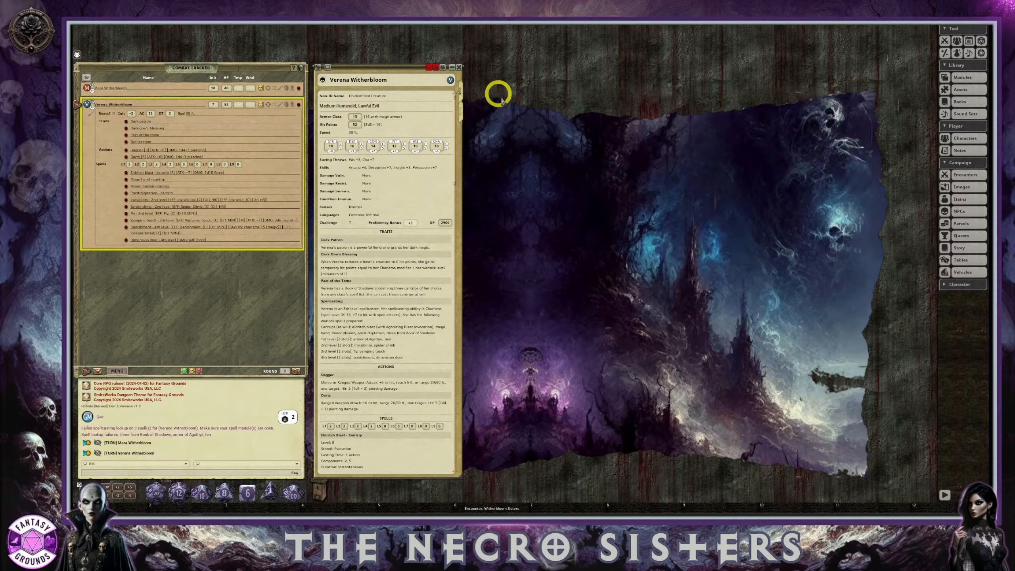
# Show the combatant portrait bar and use it to advance the combat to Mara's turn in round 2
pyautogui.click(78, 57)
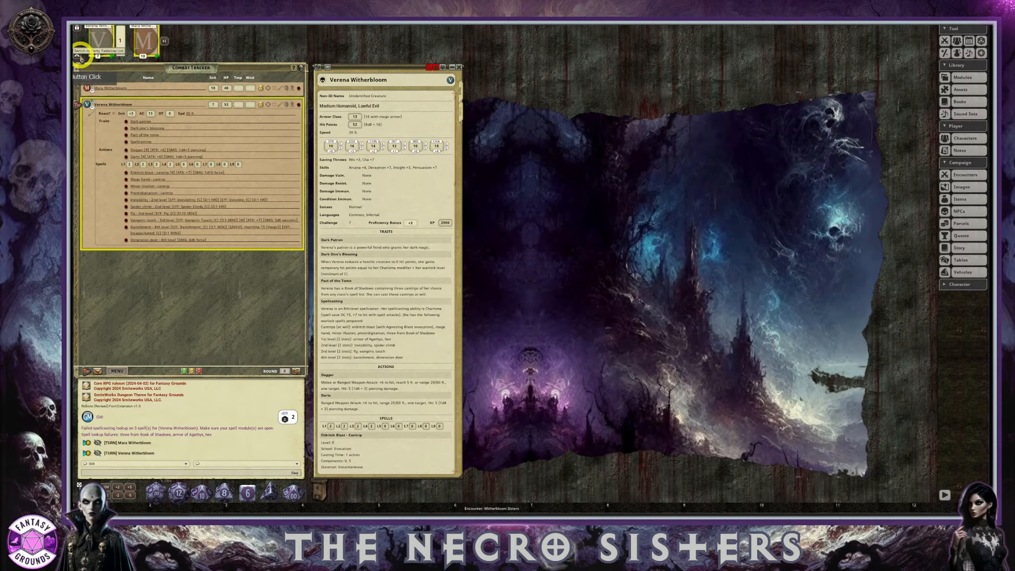
pyautogui.click(167, 44)
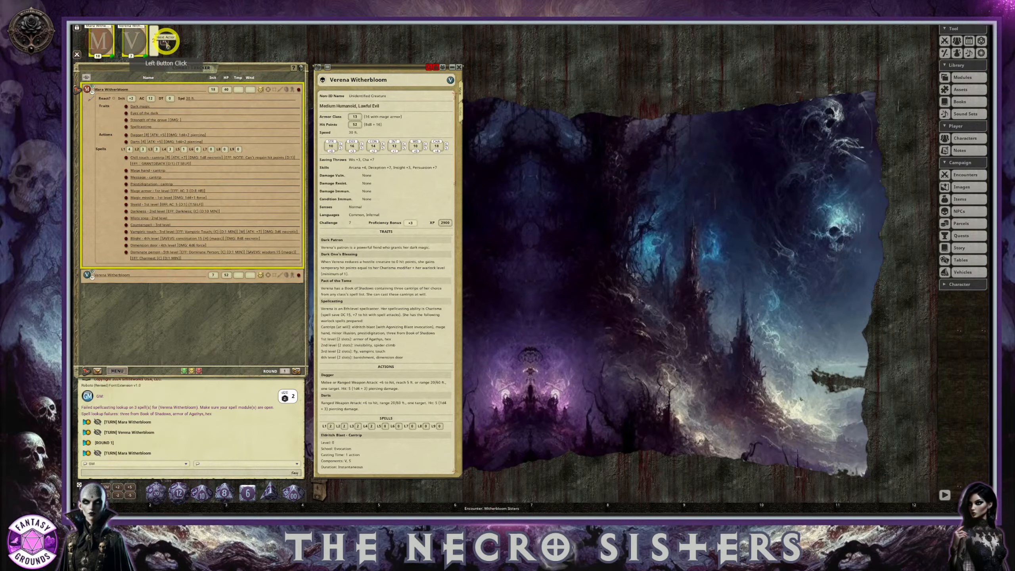
pyautogui.click(167, 44)
pyautogui.click(166, 45)
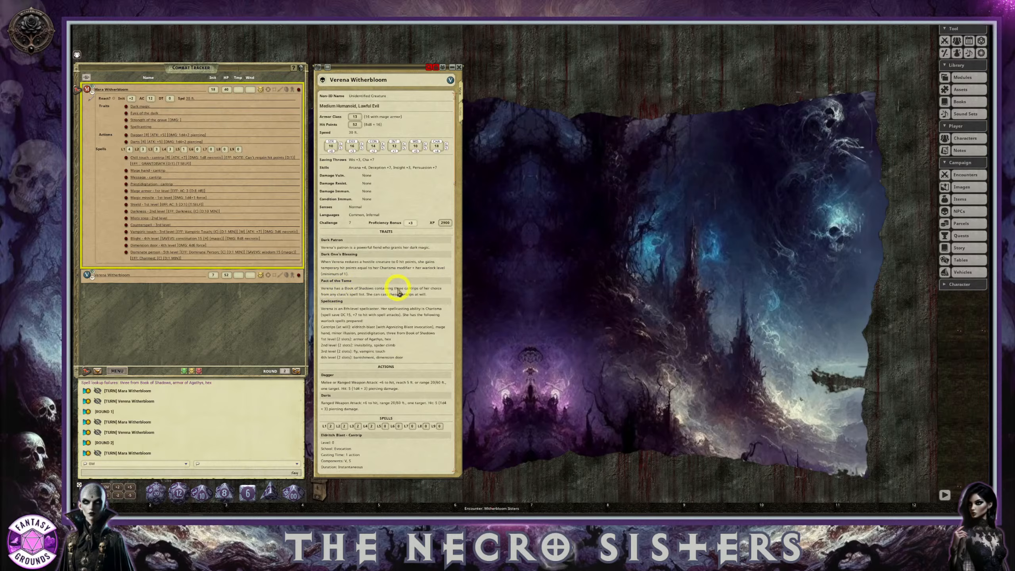
# Switch to the Chrome browser and open Canva in a new browser tab
pyautogui.scroll(-1, 395, 290)
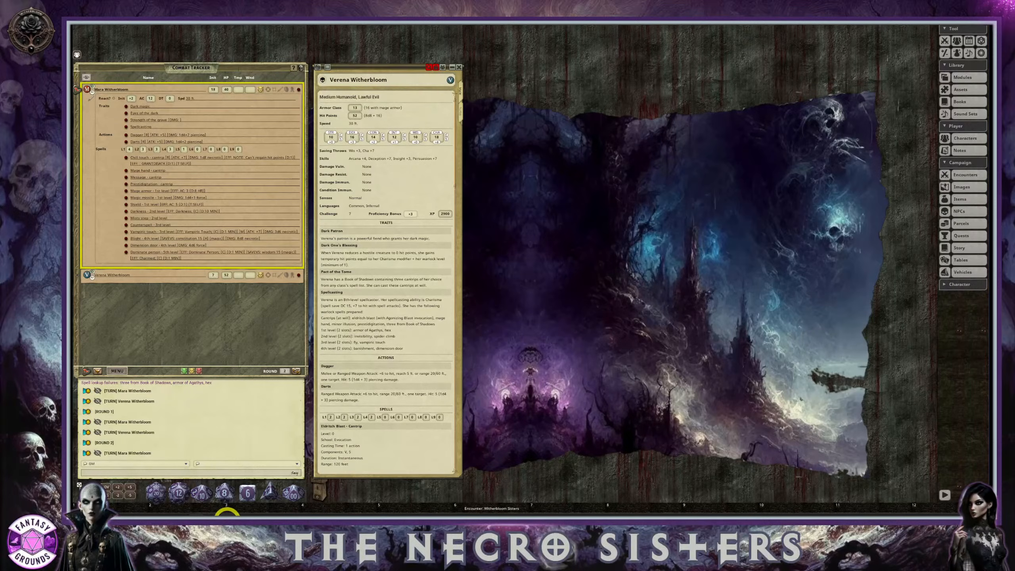
pyautogui.moveTo(227, 515)
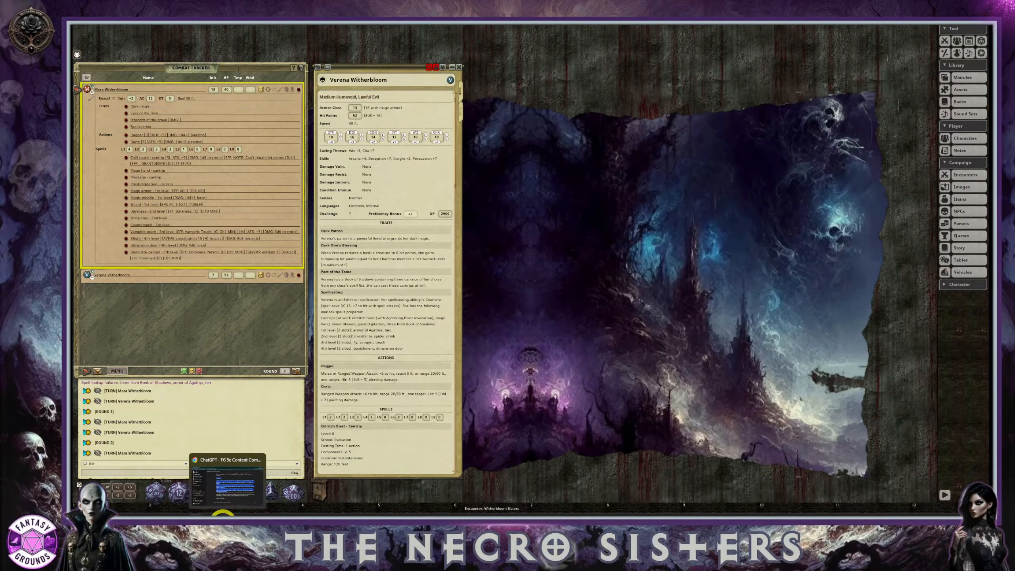
pyautogui.click(272, 513)
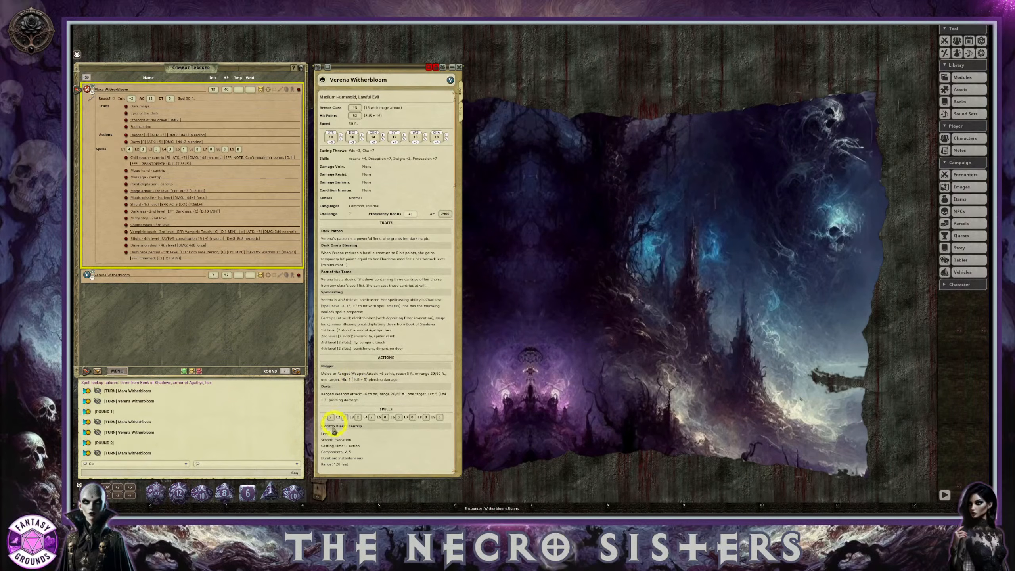
pyautogui.moveTo(318, 487); pyautogui.dragTo(314, 490)
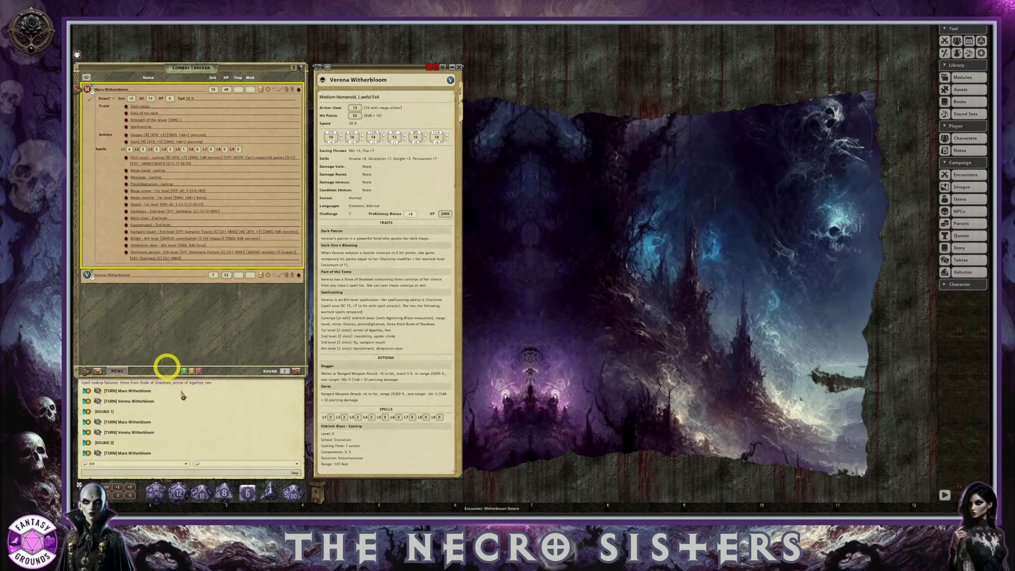
pyautogui.click(229, 519)
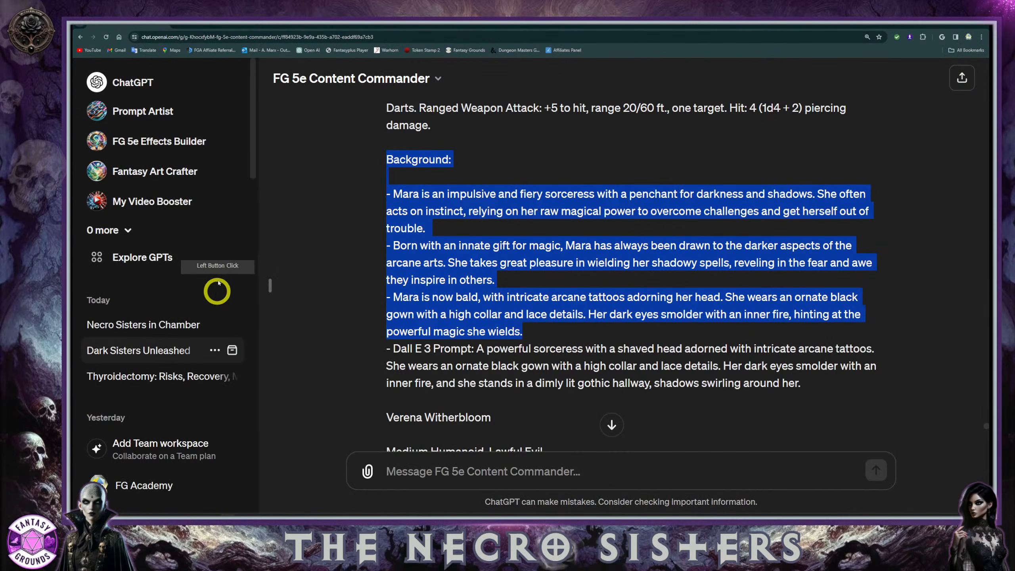
pyautogui.click(175, 25)
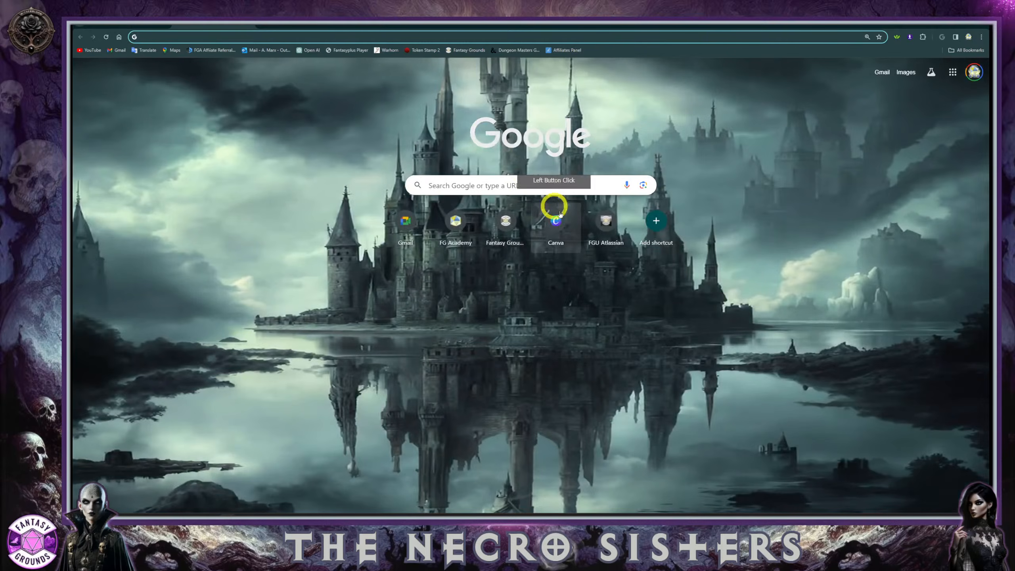
pyautogui.click(557, 223)
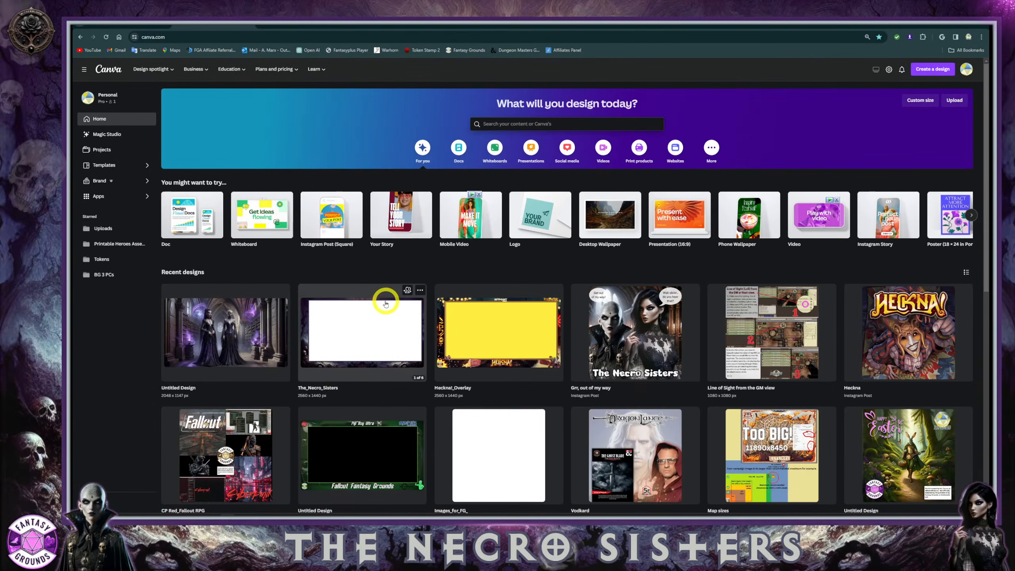
# Open the recent design "Grr, out of my way" in Canva and select the bald sister's image
pyautogui.scroll(-1, 383, 303)
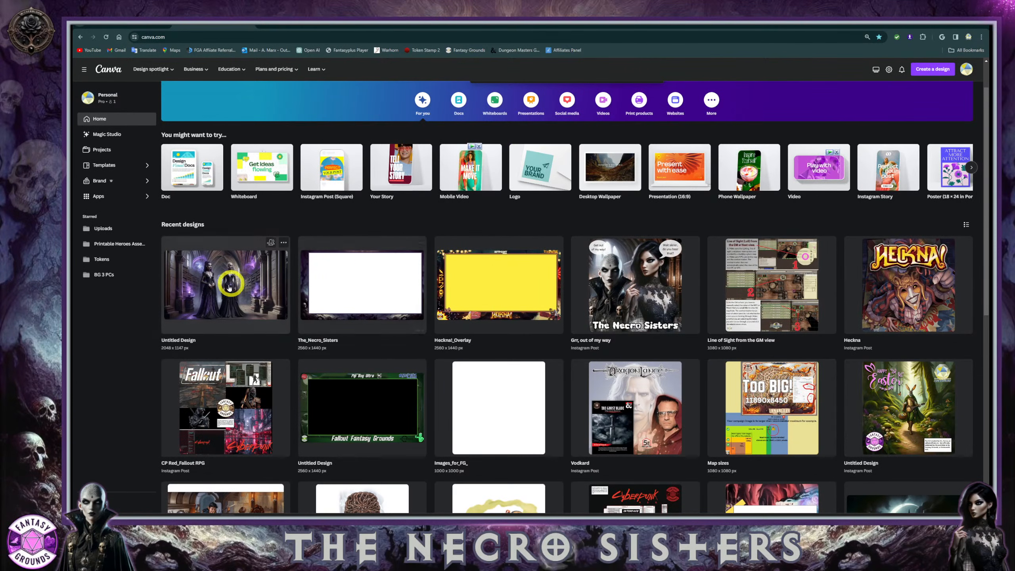
pyautogui.click(629, 302)
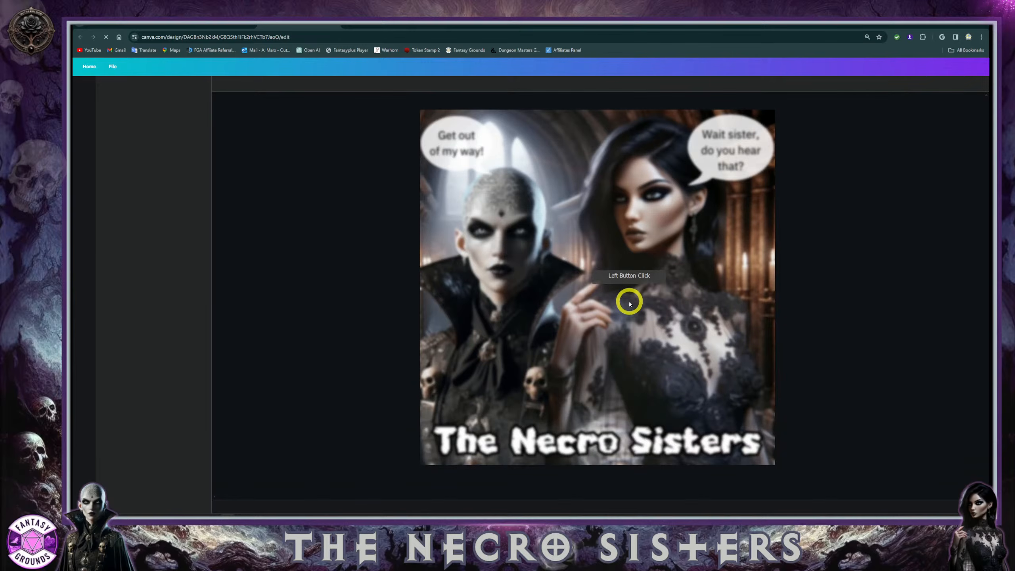
pyautogui.scroll(-1, 568, 379)
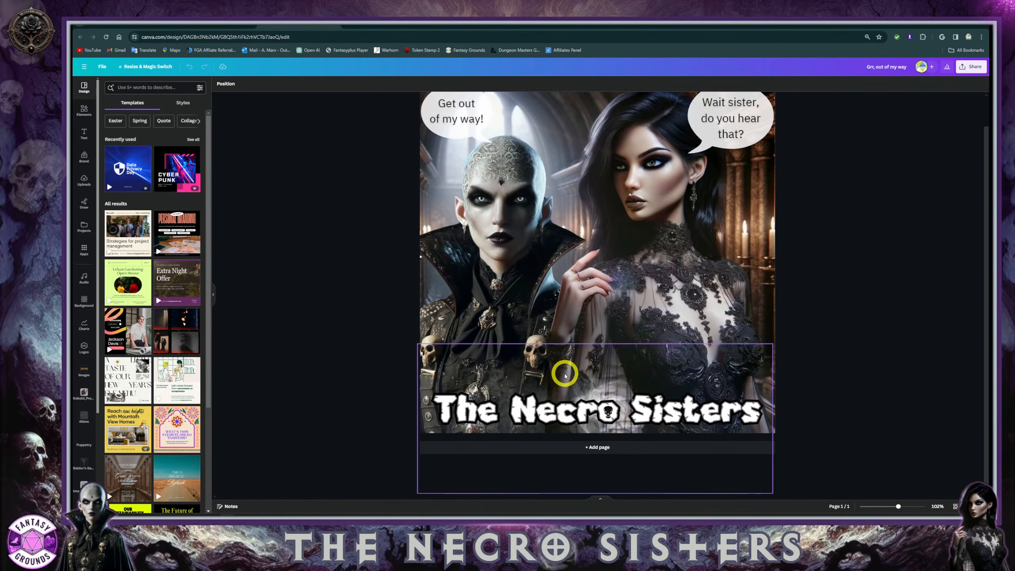
pyautogui.scroll(1, 565, 376)
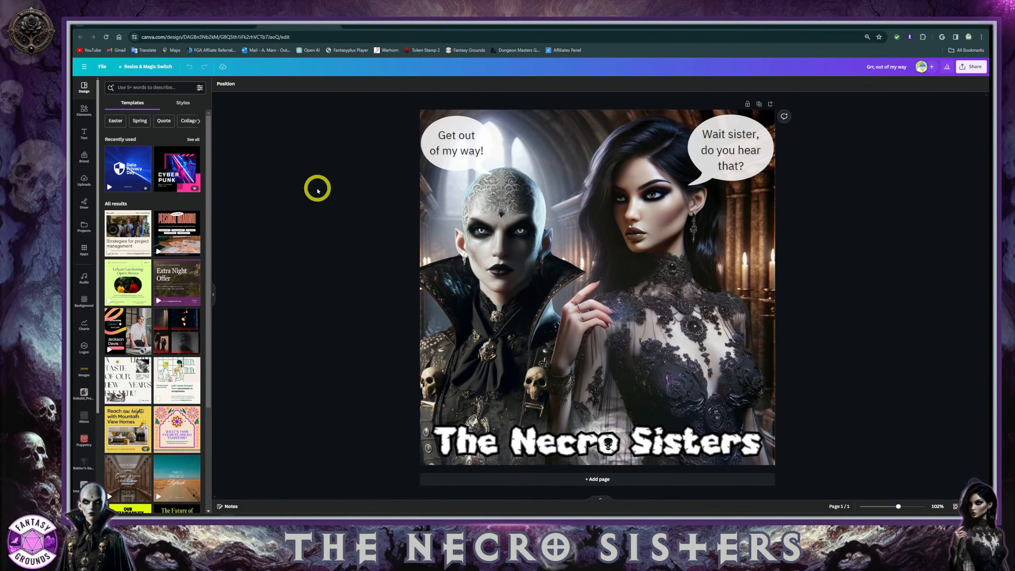
pyautogui.click(447, 168)
pyautogui.click(497, 258)
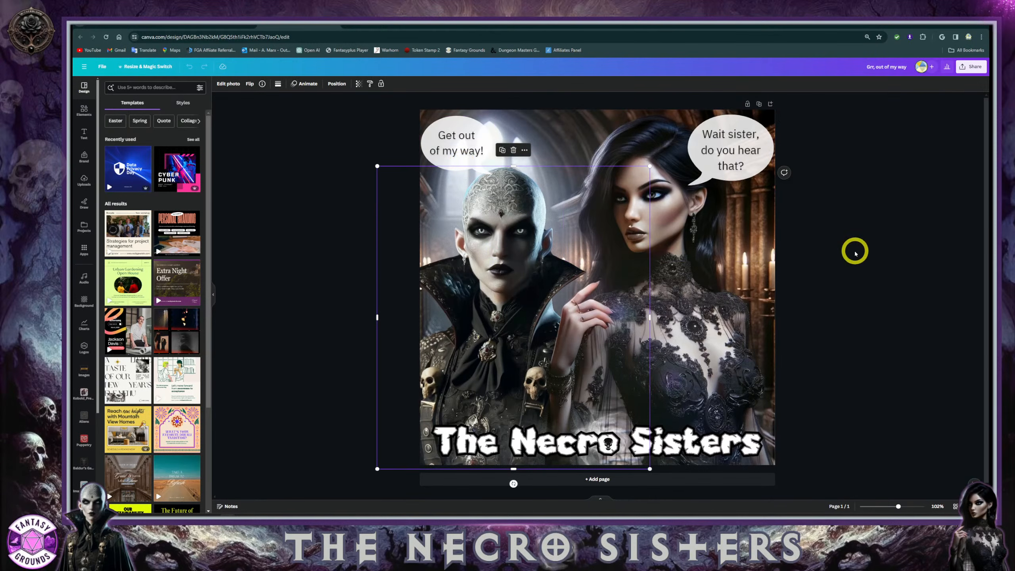
# Examine the dark-haired sister's image and the bald sister's image in the Necro Sisters design by selecting each in turn
pyautogui.click(722, 271)
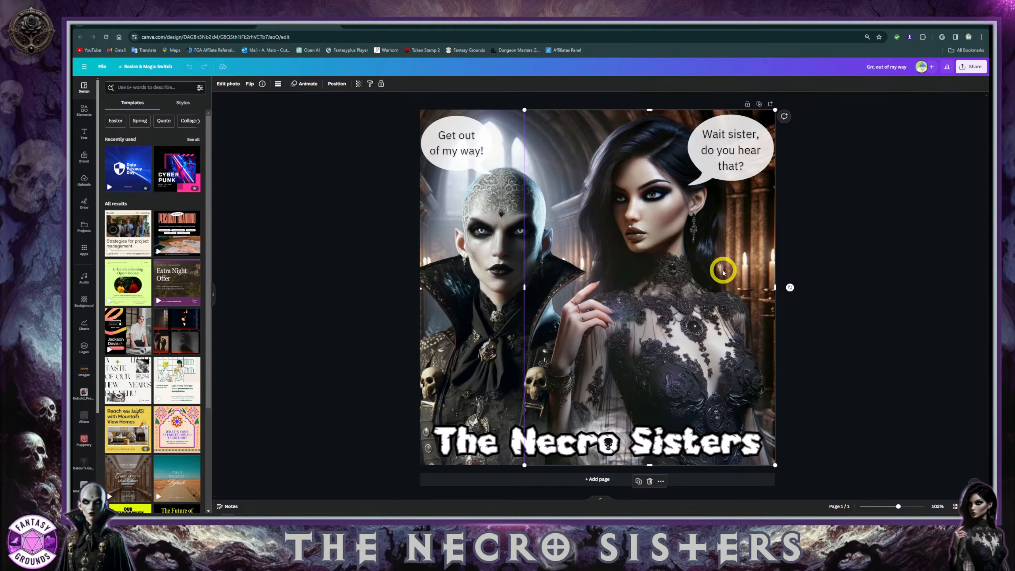
pyautogui.click(456, 252)
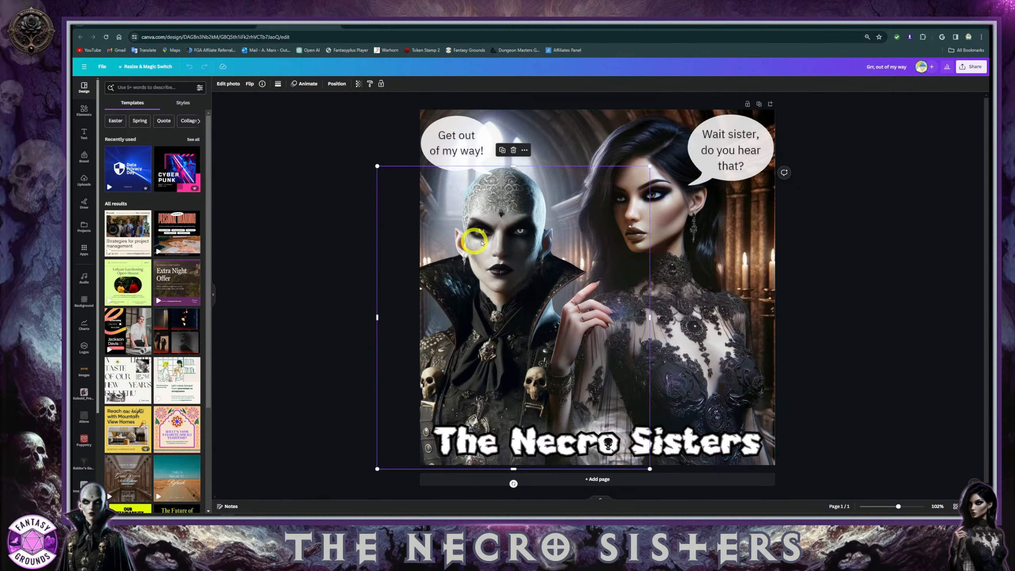
pyautogui.click(643, 176)
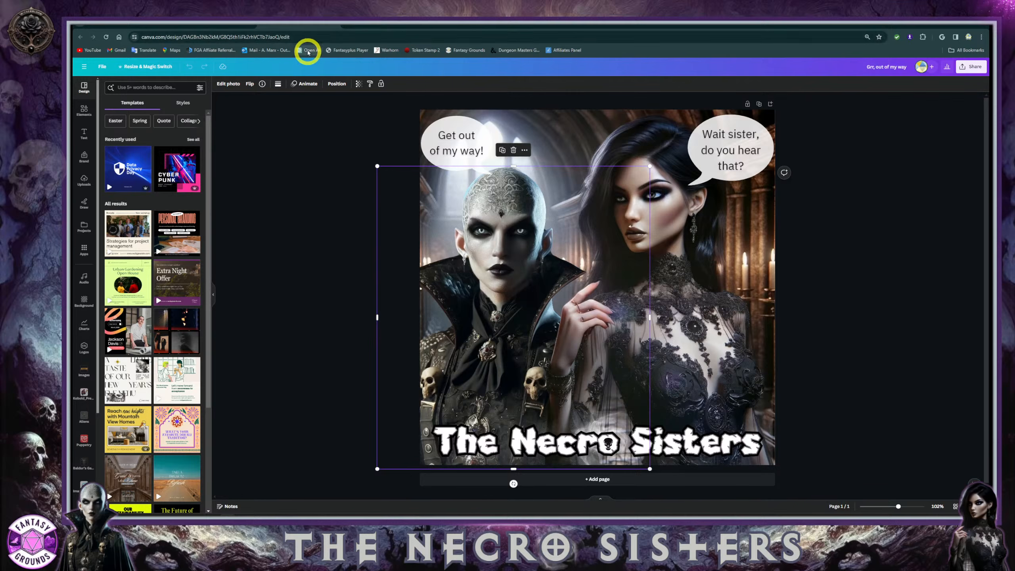
# Open the recent 2048 x 1147 px untitled design that shows both sisters standing in the gothic library
pyautogui.click(230, 27)
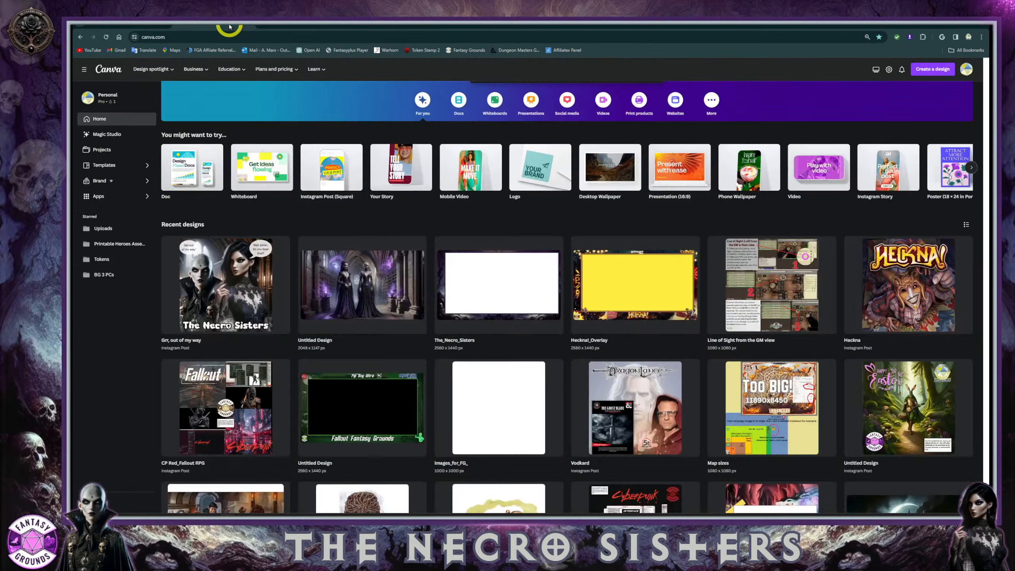
pyautogui.click(360, 249)
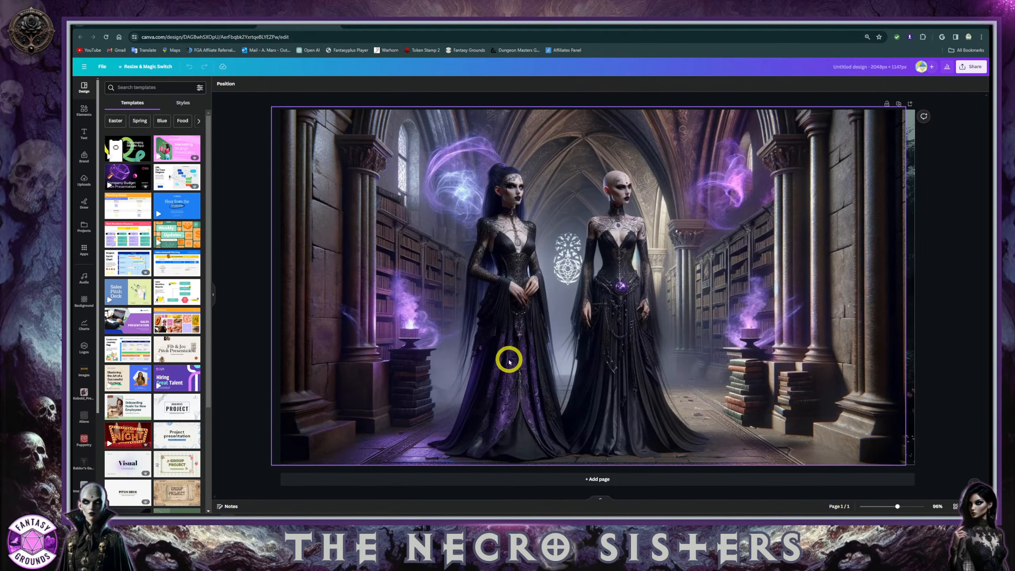
# Add a second page to the design and paste a copy of the sisters' library image onto it
pyautogui.click(595, 479)
pyautogui.scroll(5, 539, 251)
pyautogui.click(535, 224)
pyautogui.rightClick(533, 226)
pyautogui.click(468, 357)
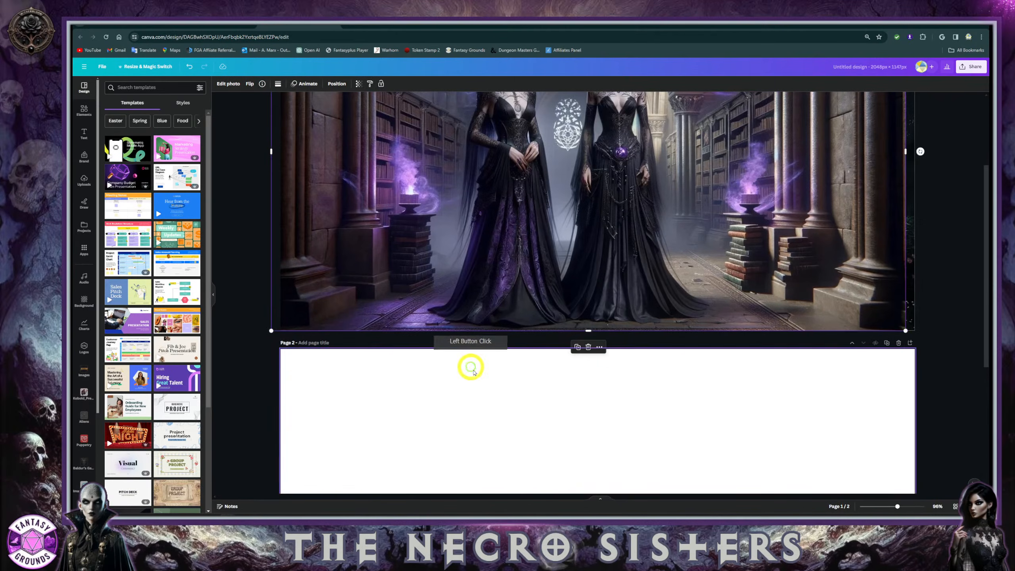
pyautogui.scroll(-2, 473, 360)
pyautogui.rightClick(480, 346)
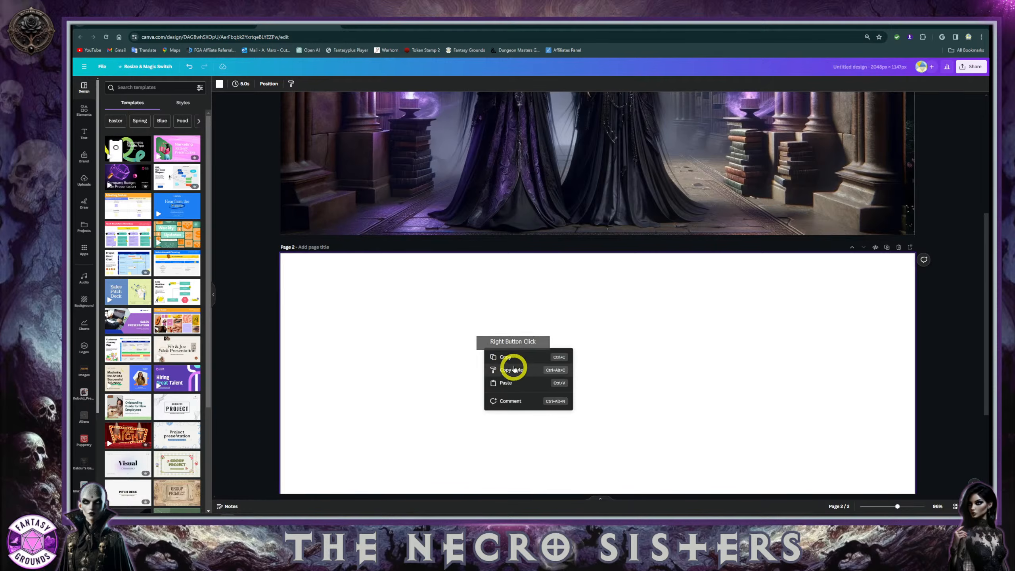
pyautogui.click(507, 383)
pyautogui.scroll(-2, 560, 368)
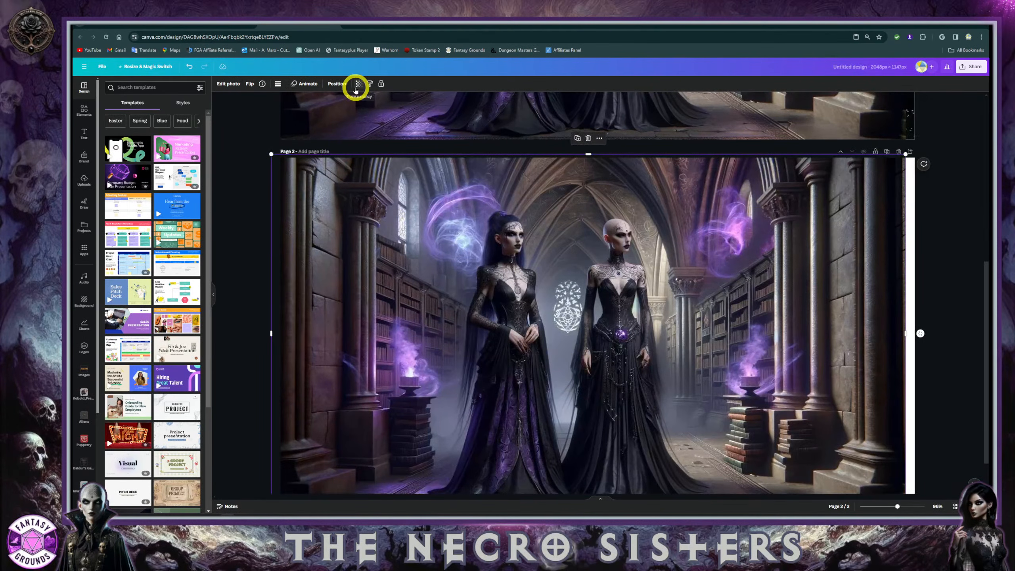
# Remove the background from the copied image on page 2 with BG Remover
pyautogui.click(226, 85)
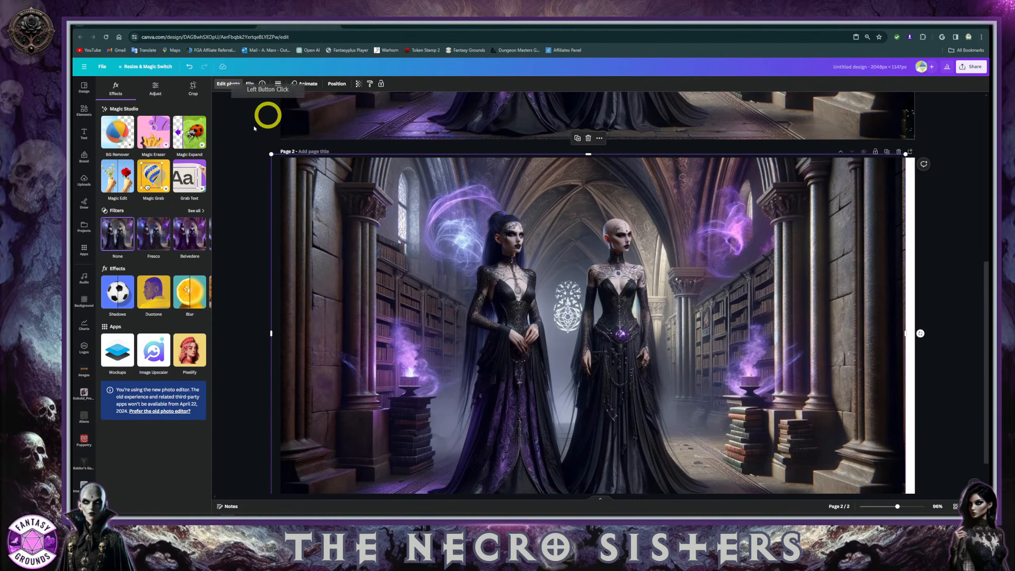
pyautogui.click(122, 134)
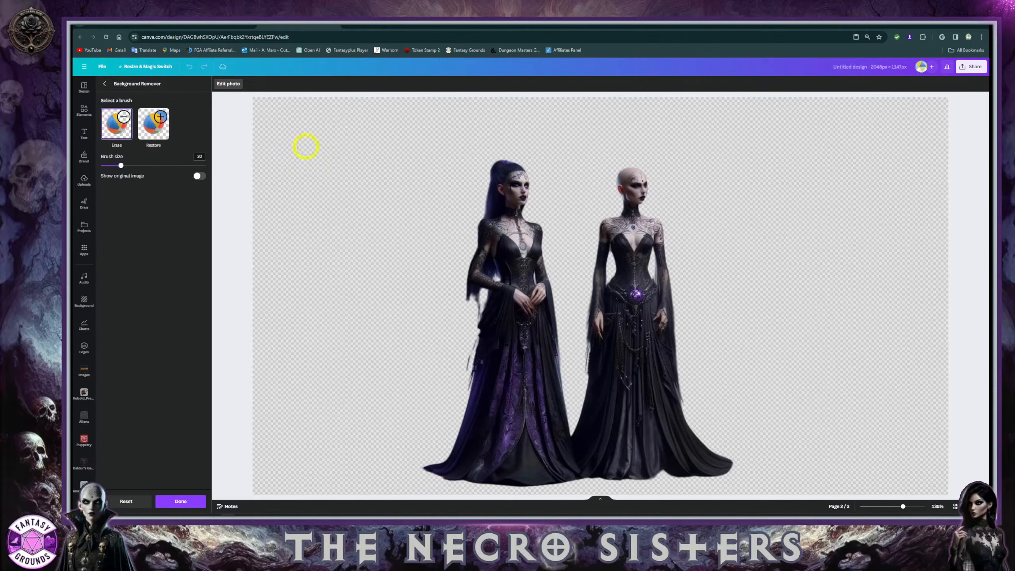
pyautogui.click(103, 85)
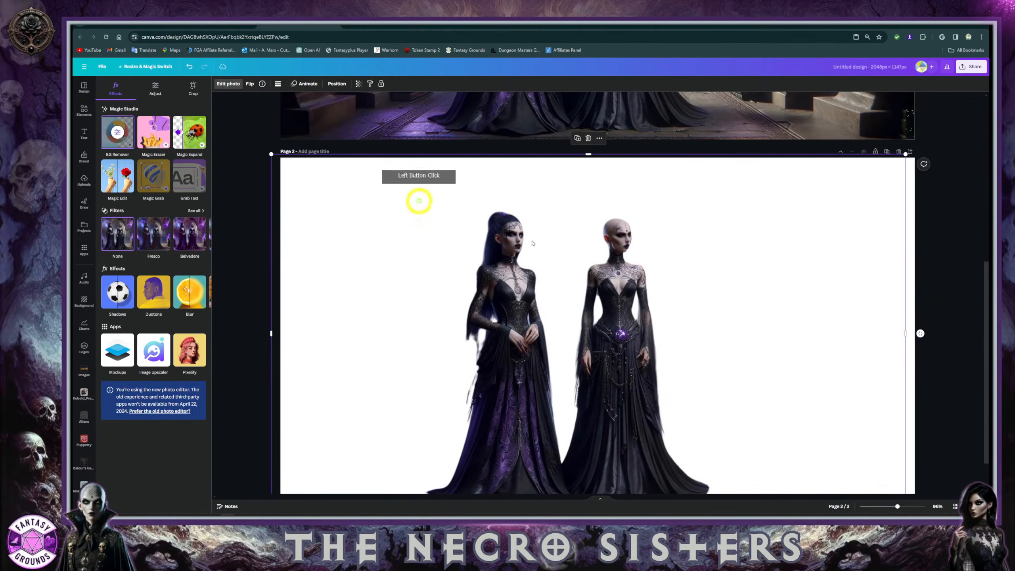
# Crop the cutout on page 2 to the dark-haired sister only and move it to the page's left edge
pyautogui.moveTo(906, 332); pyautogui.dragTo(563, 342)
pyautogui.scroll(-2, 625, 376)
pyautogui.moveTo(271, 285); pyautogui.dragTo(417, 296)
pyautogui.click(608, 330)
pyautogui.click(518, 239)
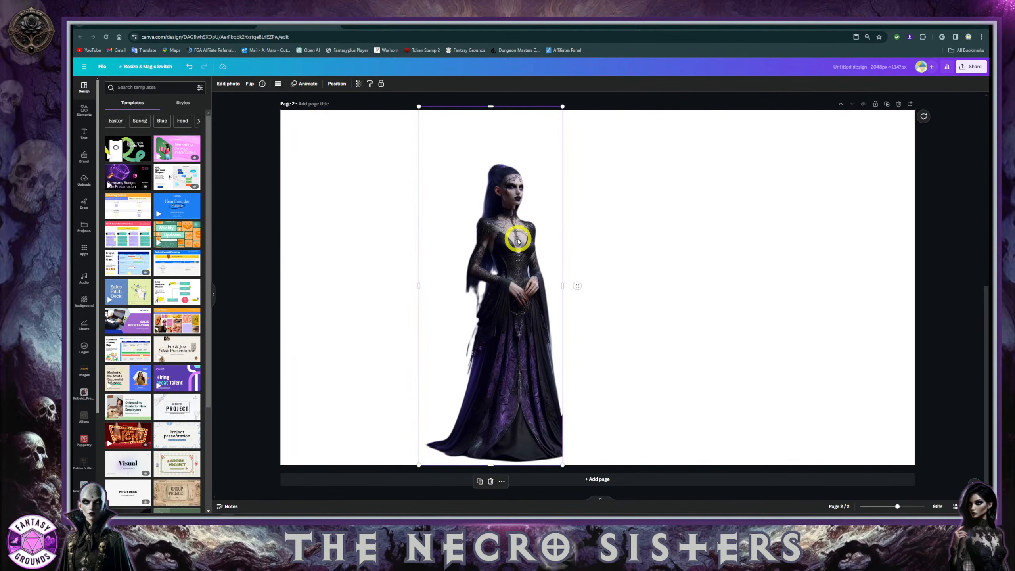
pyautogui.moveTo(491, 107); pyautogui.dragTo(489, 109)
pyautogui.moveTo(543, 238); pyautogui.dragTo(392, 214)
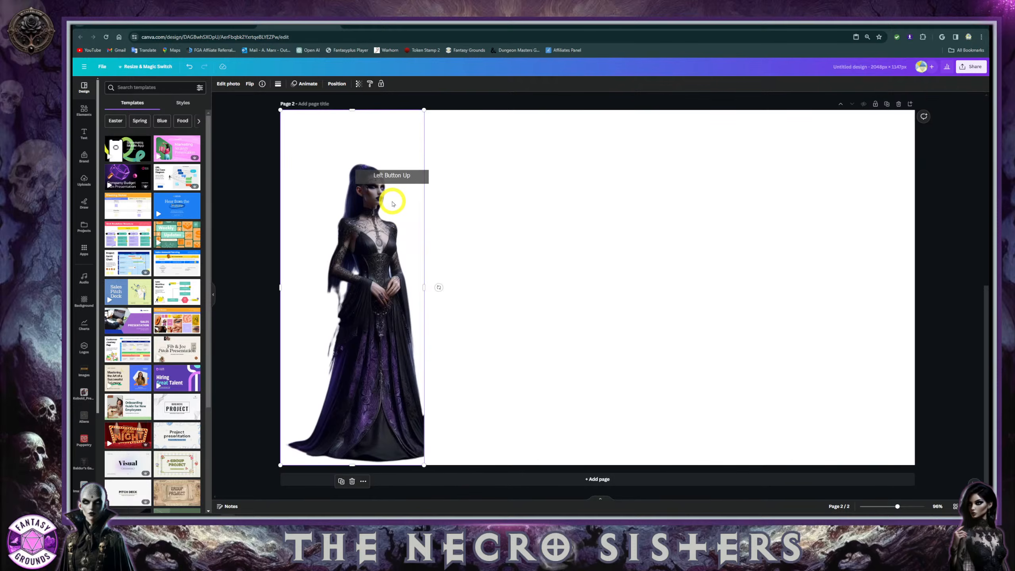
# Duplicate the cropped cutout, place the copy beside it, and recrop the copy to show only the bald sister
pyautogui.rightClick(393, 204)
pyautogui.click(391, 201)
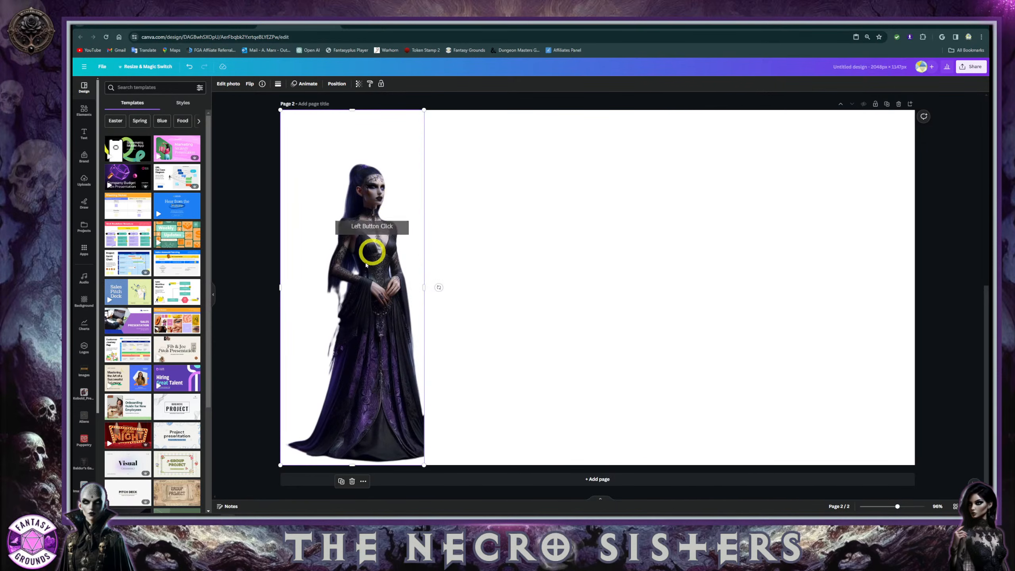
pyautogui.click(341, 480)
pyautogui.moveTo(359, 371); pyautogui.dragTo(610, 361)
pyautogui.moveTo(681, 291); pyautogui.dragTo(834, 289)
pyautogui.moveTo(537, 289); pyautogui.dragTo(507, 288)
pyautogui.click(729, 308)
pyautogui.click(384, 305)
pyautogui.moveTo(383, 307); pyautogui.dragTo(391, 304)
pyautogui.moveTo(521, 313); pyautogui.dragTo(591, 313)
# Move the dark-haired sister next to the bald sister and scale both cutouts down slightly so they stand side by side
pyautogui.moveTo(407, 306); pyautogui.dragTo(487, 301)
pyautogui.scroll(5, 491, 252)
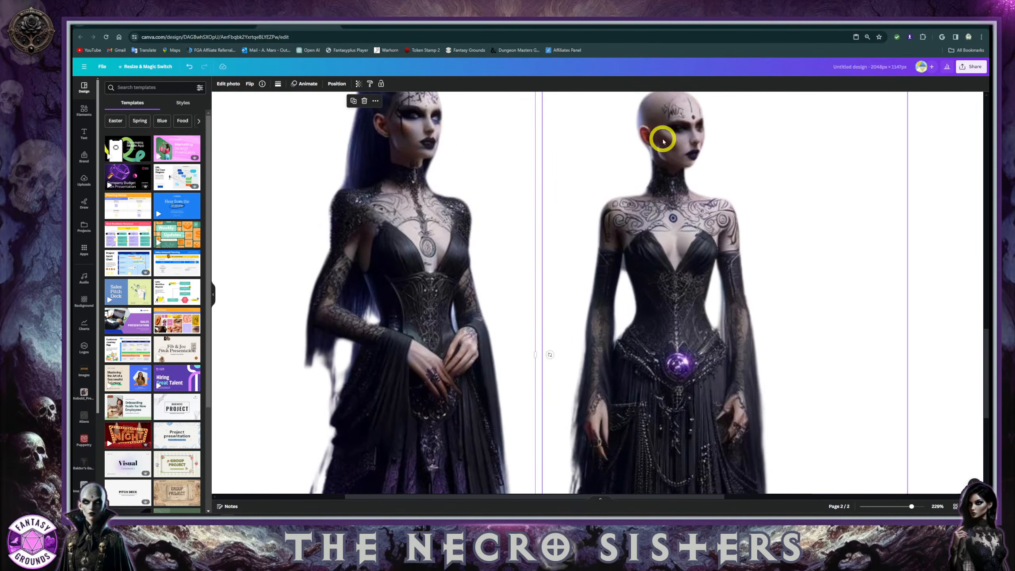
pyautogui.scroll(-5, 492, 224)
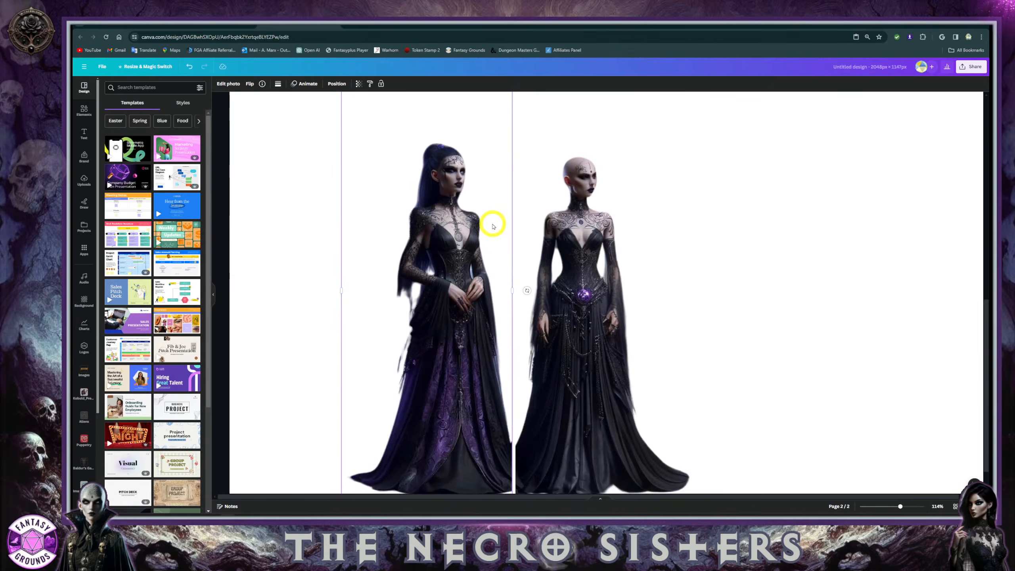
pyautogui.moveTo(518, 109)
pyautogui.mouseDown()
pyautogui.moveTo(543, 61)
pyautogui.moveTo(500, 136)
pyautogui.moveTo(525, 128)
pyautogui.moveTo(537, 148)
pyautogui.moveTo(525, 125)
pyautogui.mouseUp()
pyautogui.click(589, 199)
pyautogui.moveTo(594, 239); pyautogui.dragTo(573, 234)
pyautogui.moveTo(654, 120); pyautogui.dragTo(643, 140)
# Select the sisters' cutouts individually to check that each is a separate image
pyautogui.click(274, 213)
pyautogui.click(536, 270)
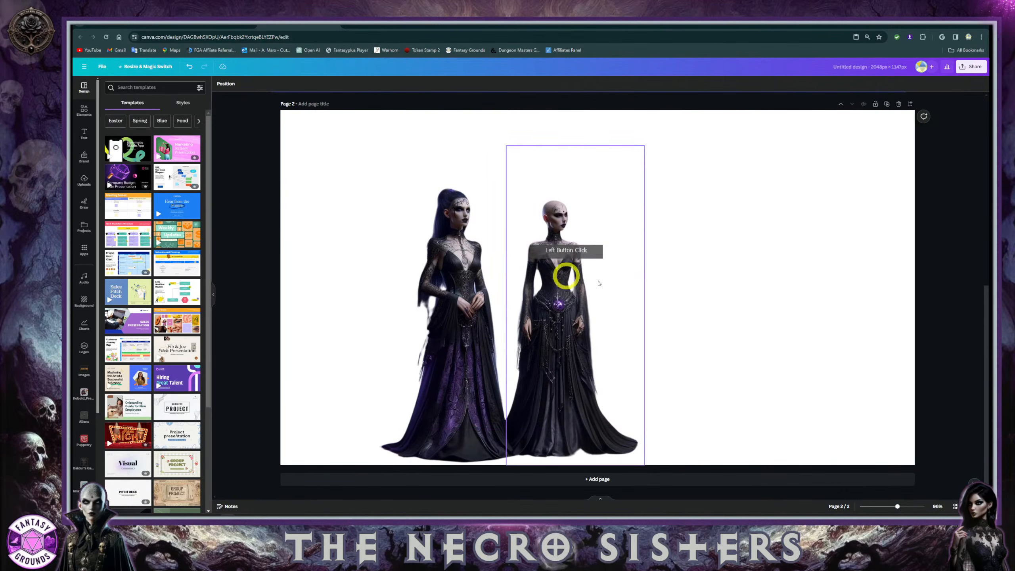
pyautogui.click(401, 224)
pyautogui.click(600, 243)
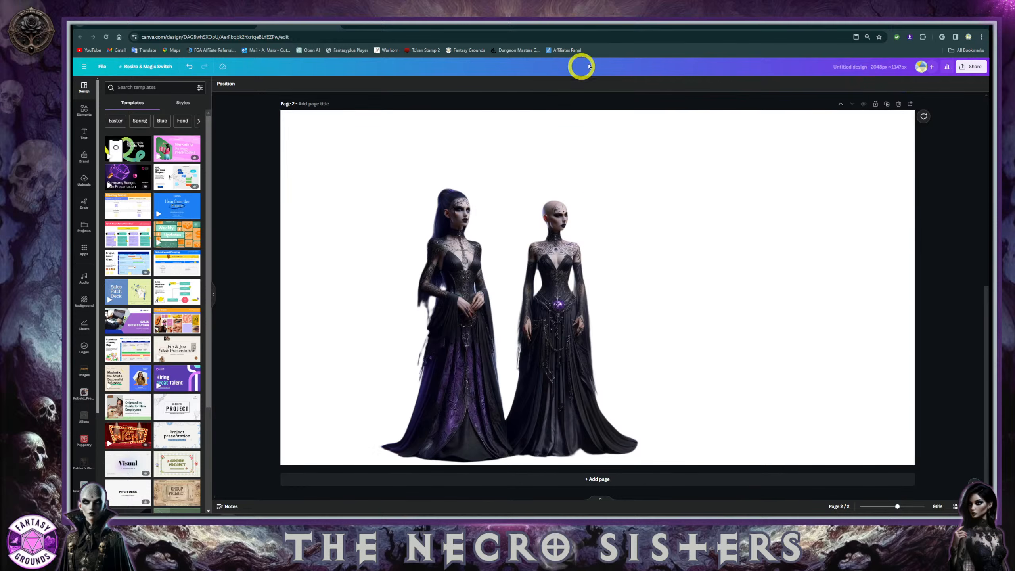
# Switch to the browser tab with the FG 5e Content Commander conversation in ChatGPT
pyautogui.click(407, 25)
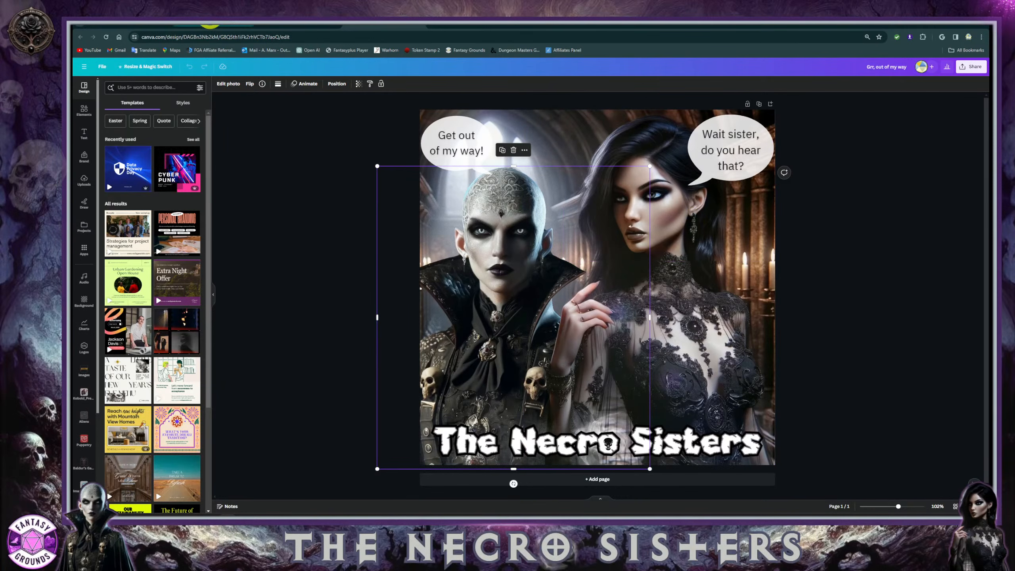
pyautogui.click(177, 25)
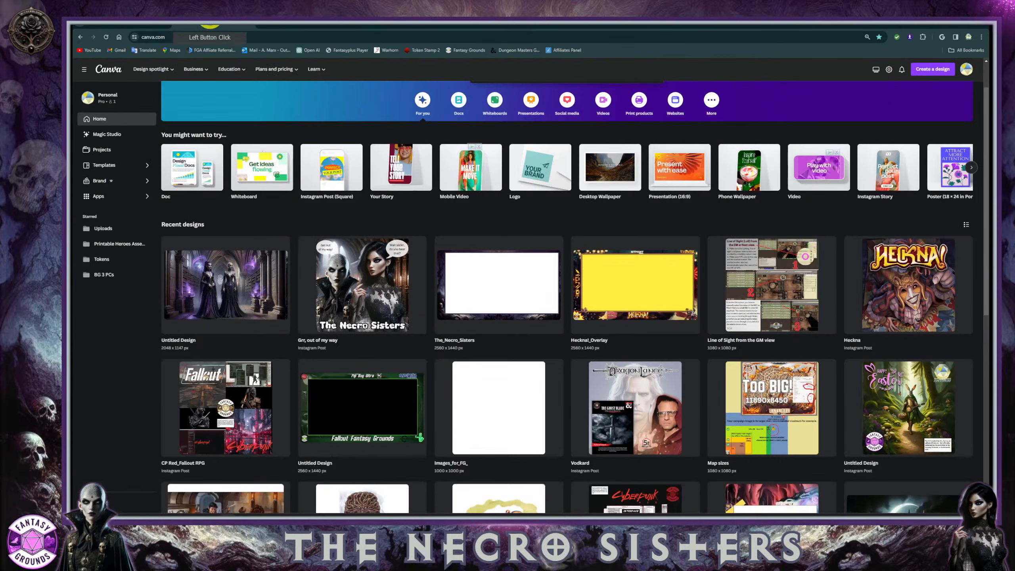
pyautogui.click(162, 28)
pyautogui.click(527, 337)
# Examine the latest replies at the end of the conversation, including the scene description of both sisters
pyautogui.scroll(-10, 529, 340)
pyautogui.scroll(-15, 529, 343)
pyautogui.scroll(-15, 528, 346)
pyautogui.scroll(-15, 528, 344)
pyautogui.scroll(2, 528, 342)
pyautogui.scroll(-10, 528, 342)
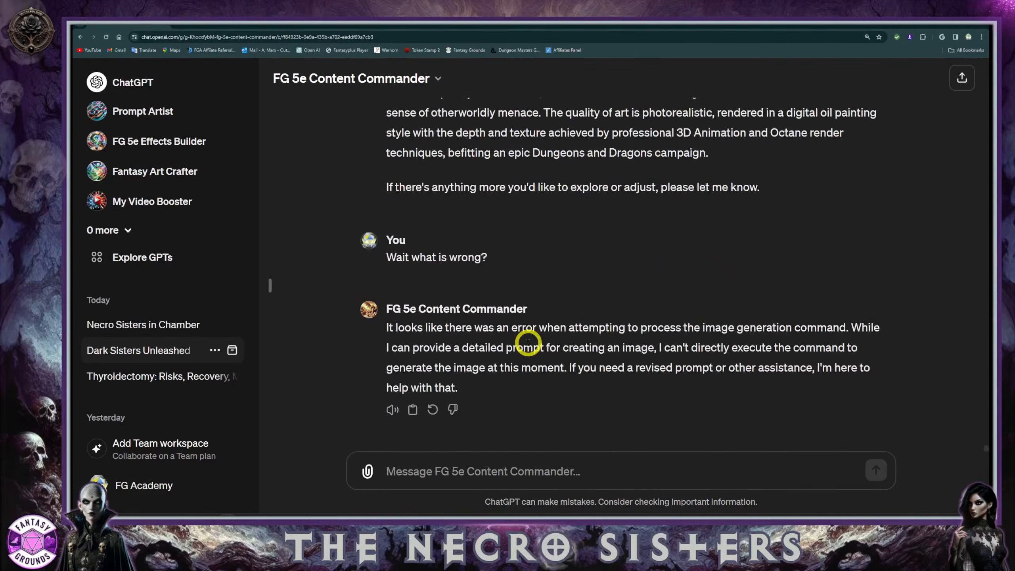
pyautogui.scroll(6, 549, 346)
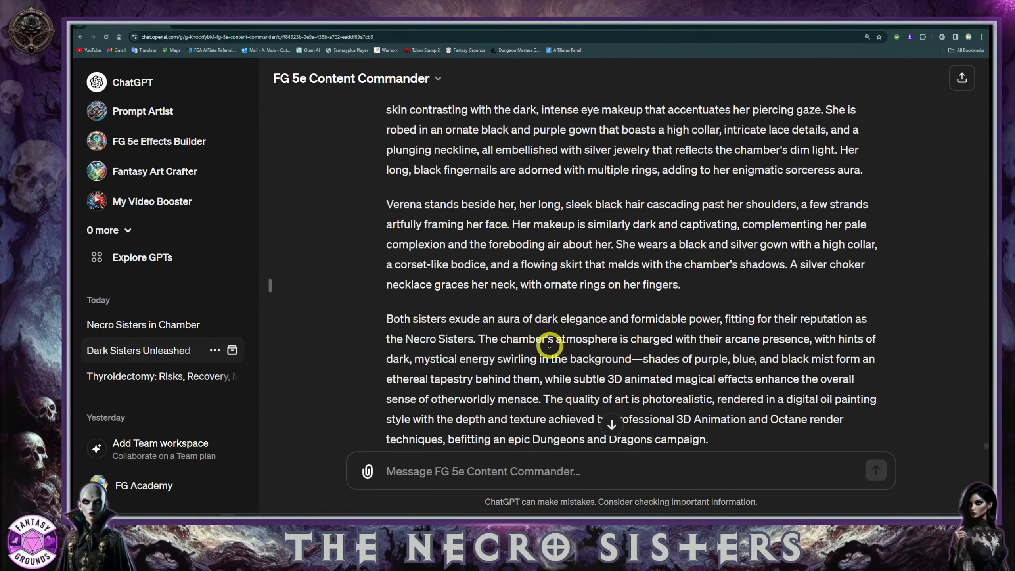
pyautogui.scroll(-2, 548, 345)
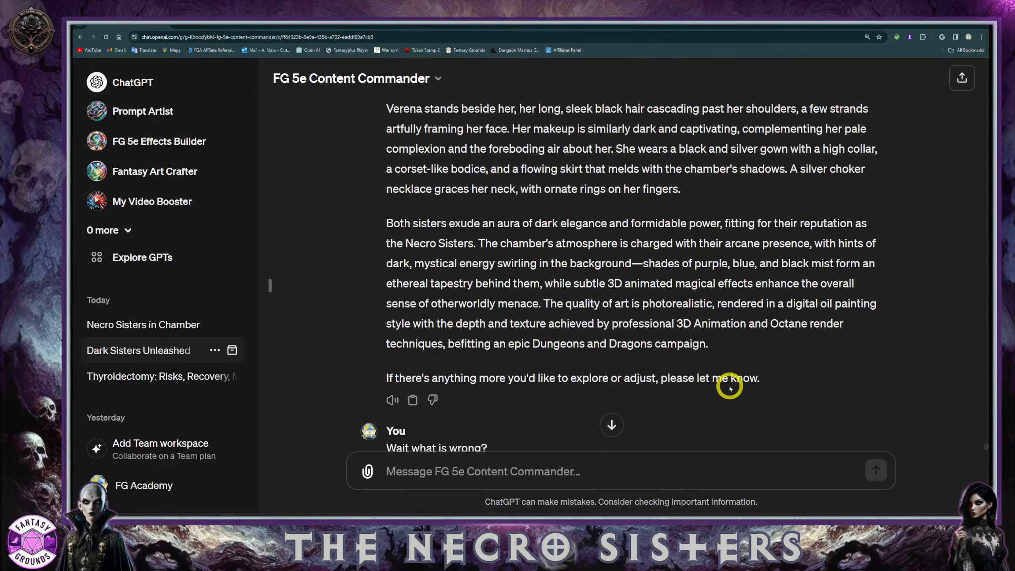
# Copy Mara's Dall E 3 prompt text from her background section and paste it into the message box
pyautogui.scroll(20, 729, 387)
pyautogui.scroll(12, 674, 385)
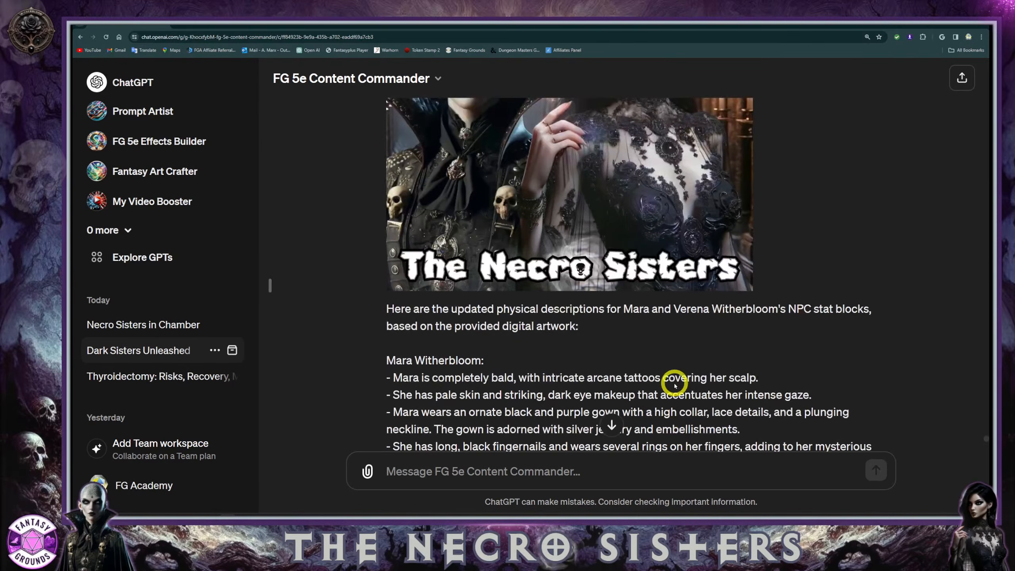
pyautogui.scroll(10, 673, 383)
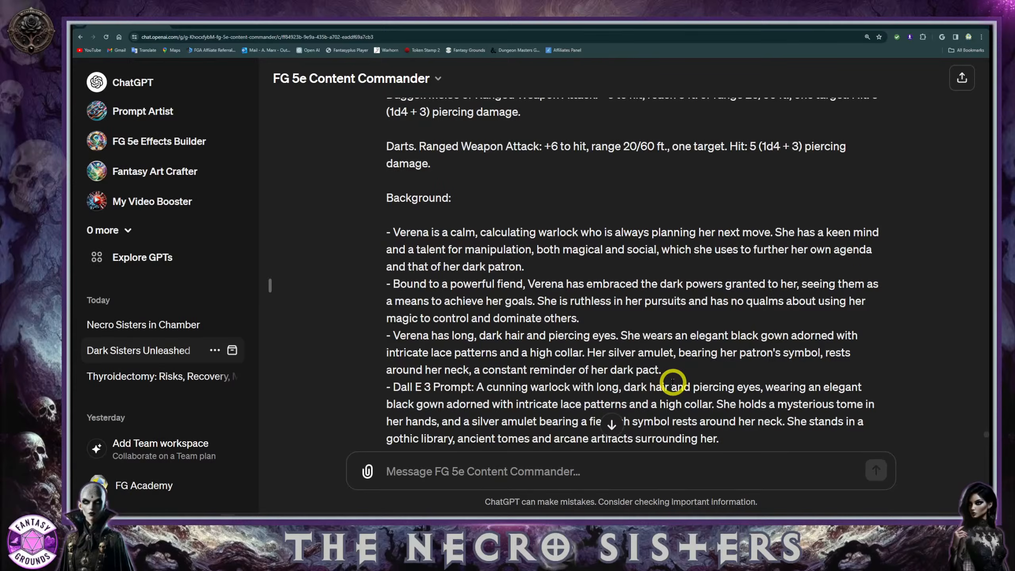
pyautogui.scroll(10, 673, 382)
pyautogui.scroll(8, 668, 381)
pyautogui.scroll(10, 669, 381)
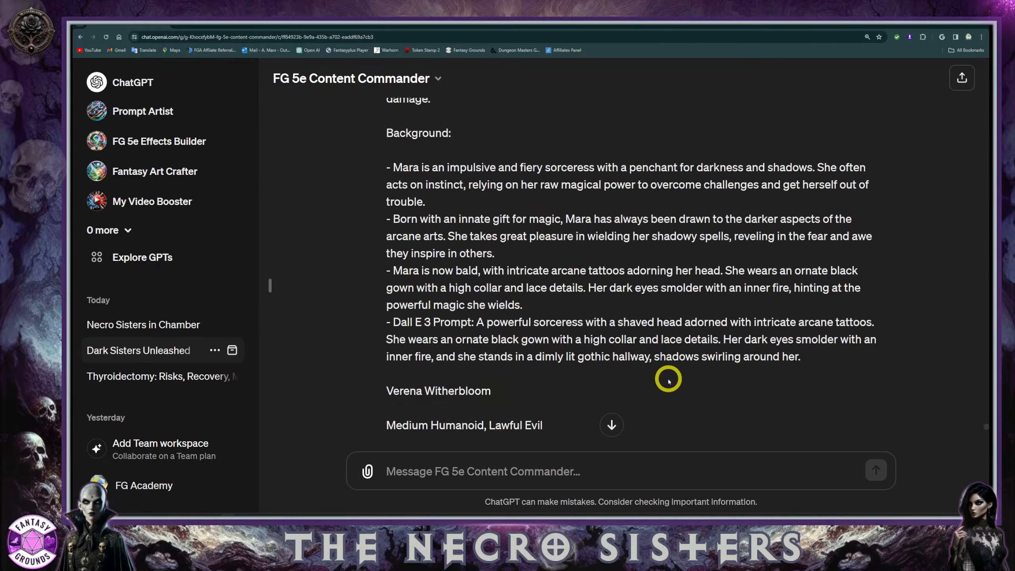
pyautogui.scroll(-8, 667, 381)
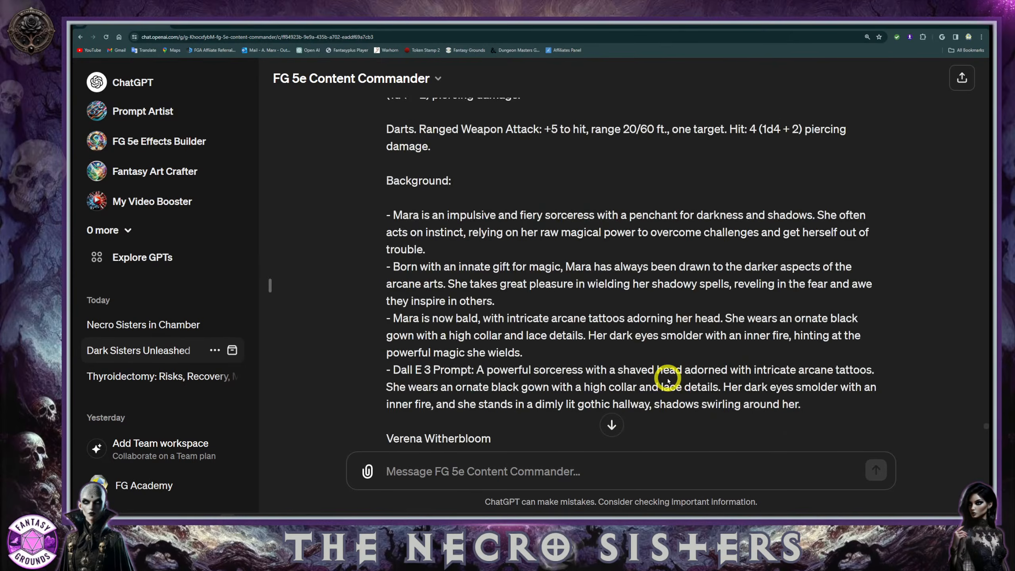
pyautogui.scroll(2, 668, 381)
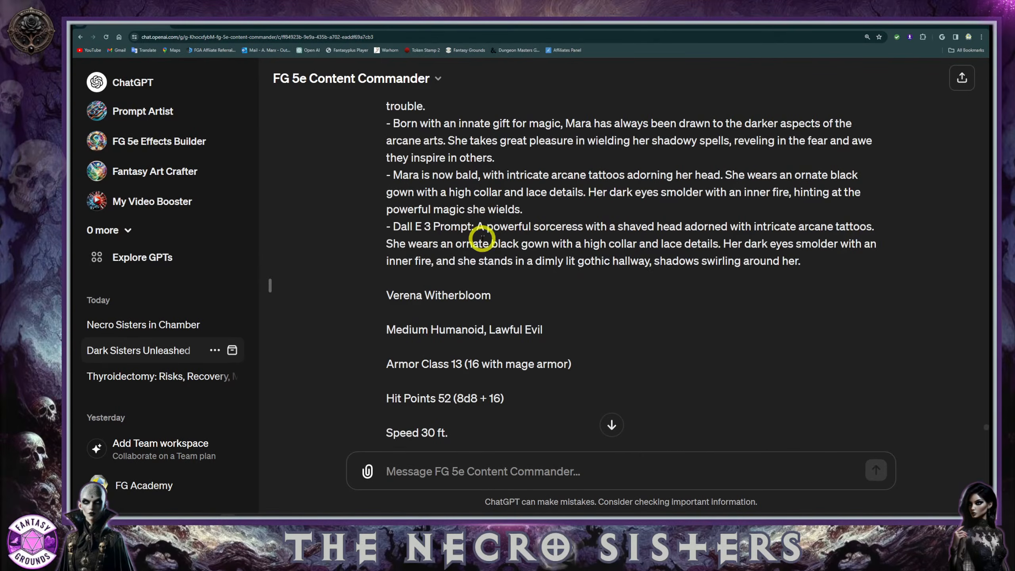
pyautogui.moveTo(477, 227); pyautogui.dragTo(800, 264)
pyautogui.rightClick(711, 244)
pyautogui.click(730, 250)
pyautogui.click(449, 474)
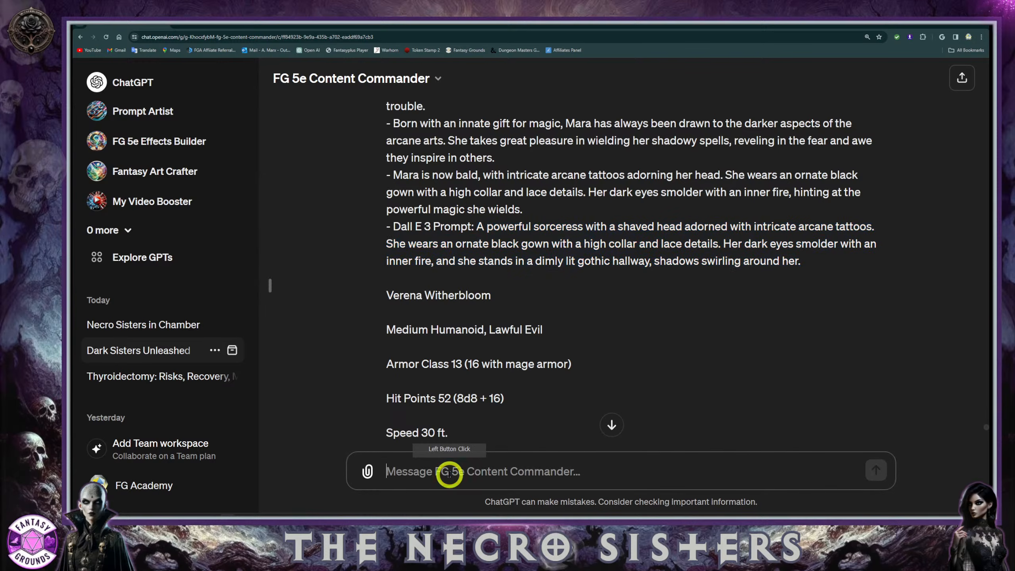
pyautogui.hotkey('ctrl', 'v')
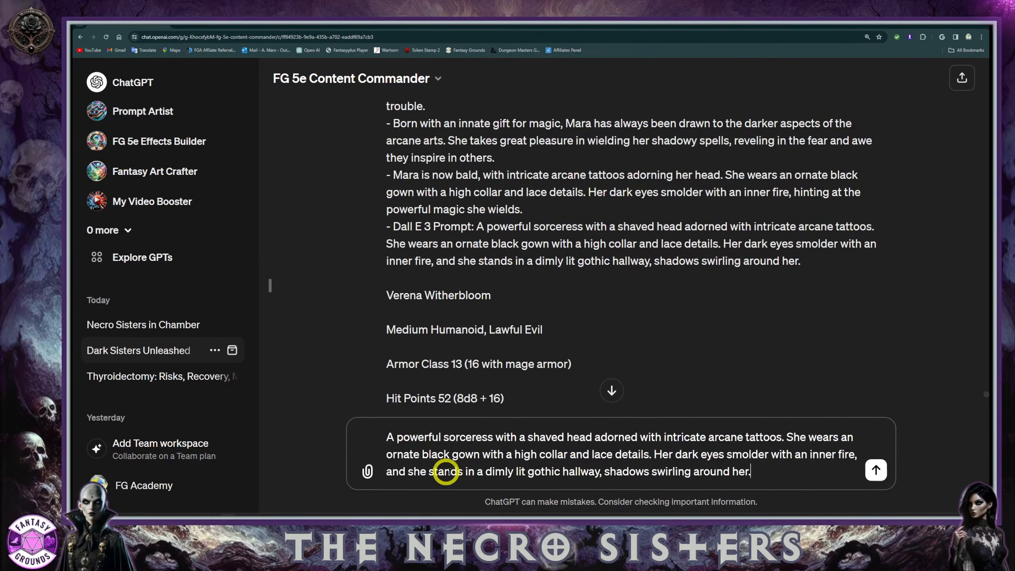
# Change the opening of the pasted prompt to "Create a detailed, powerful sorceress"
pyautogui.click(385, 437)
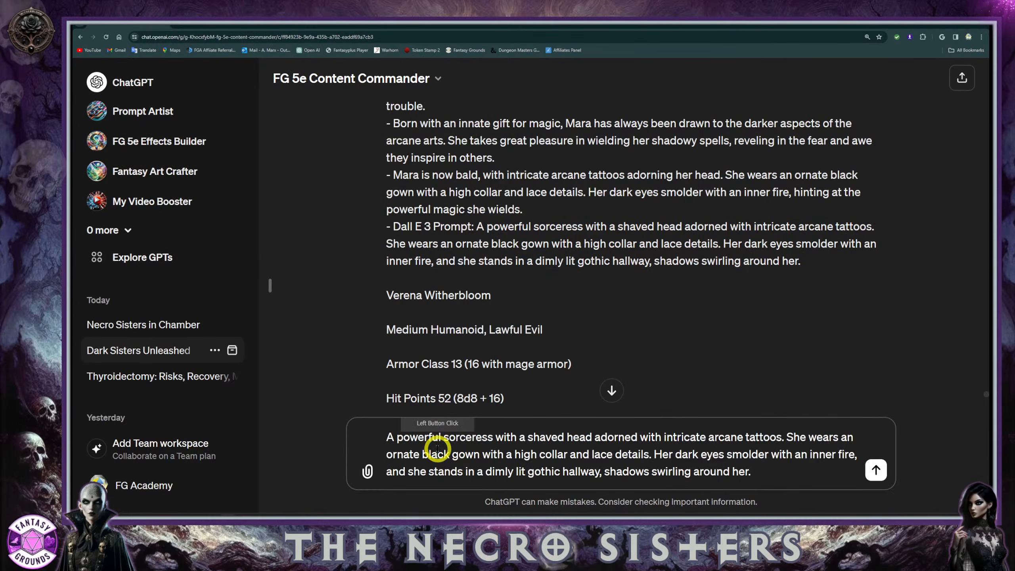
pyautogui.write('Create')
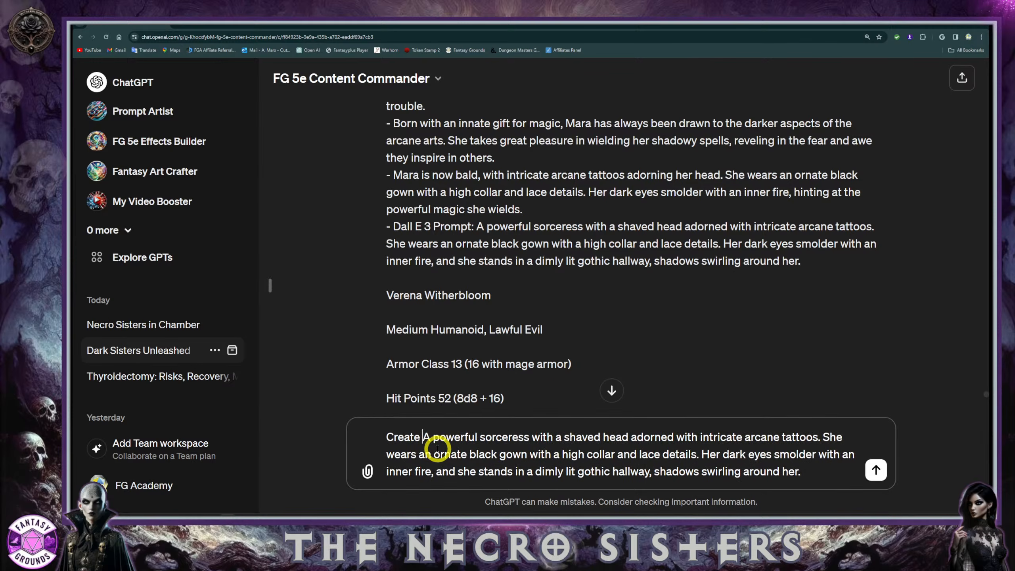
pyautogui.press('BackSpace')
pyautogui.write('a')
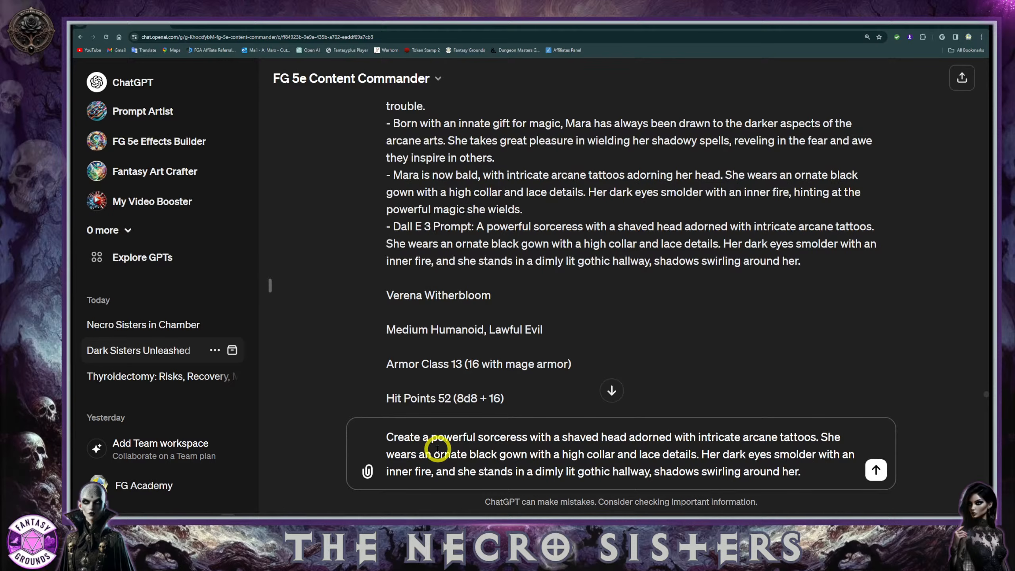
pyautogui.write('detailed')
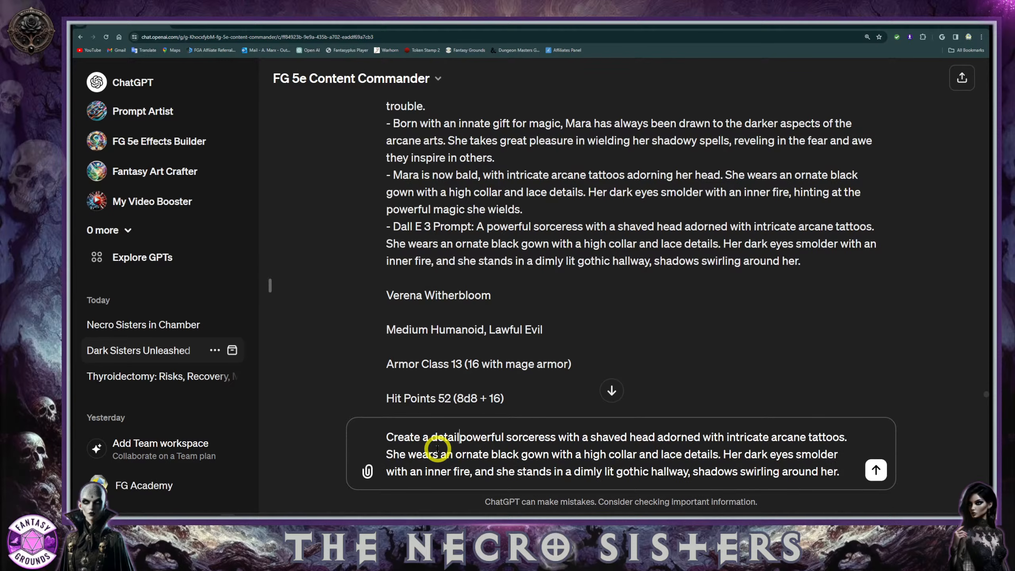
pyautogui.write(',')
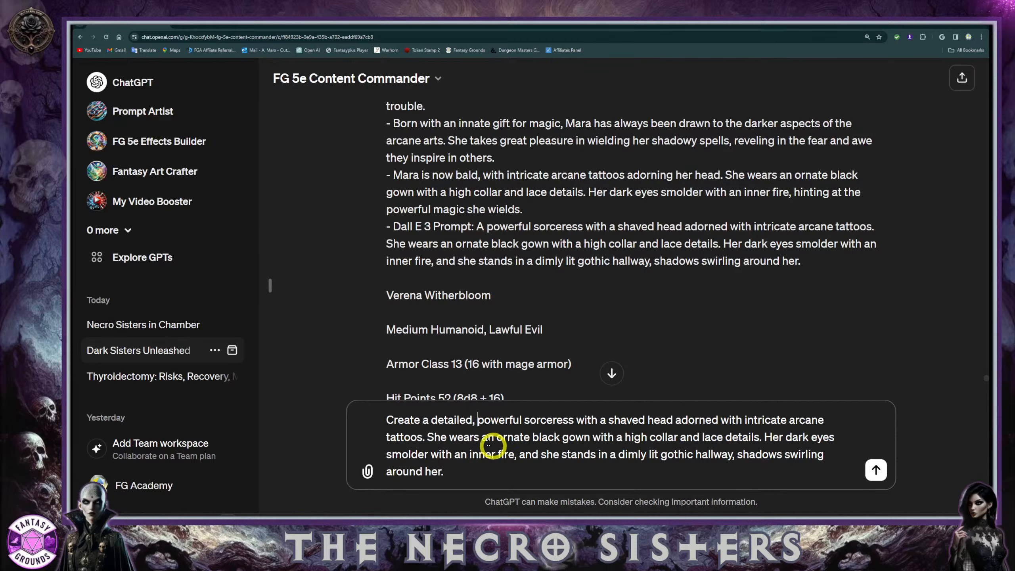
# Insert the sentence "Her skin is pale and gaunt." before the description of her black gown
pyautogui.click(551, 461)
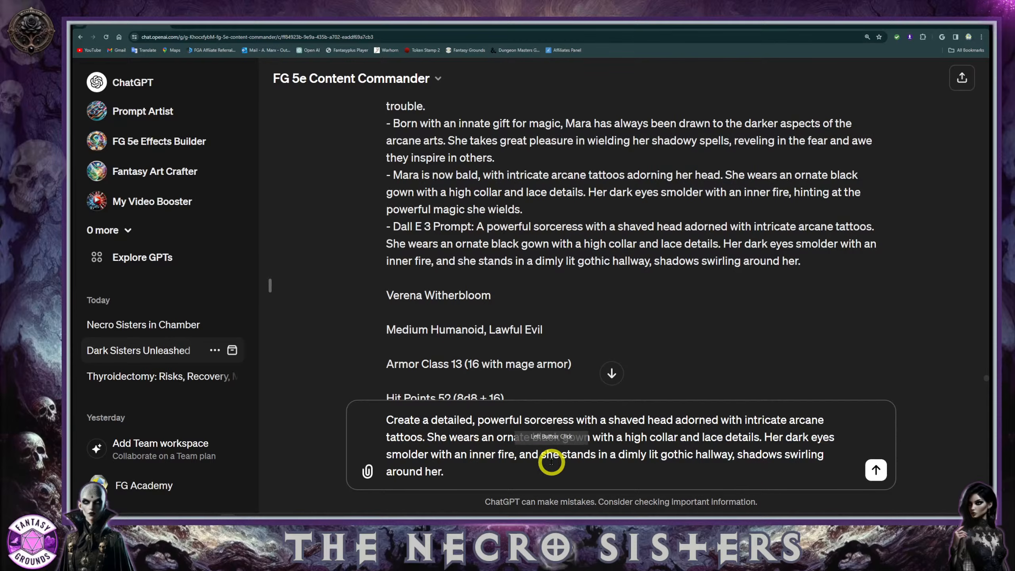
pyautogui.write('Her skin')
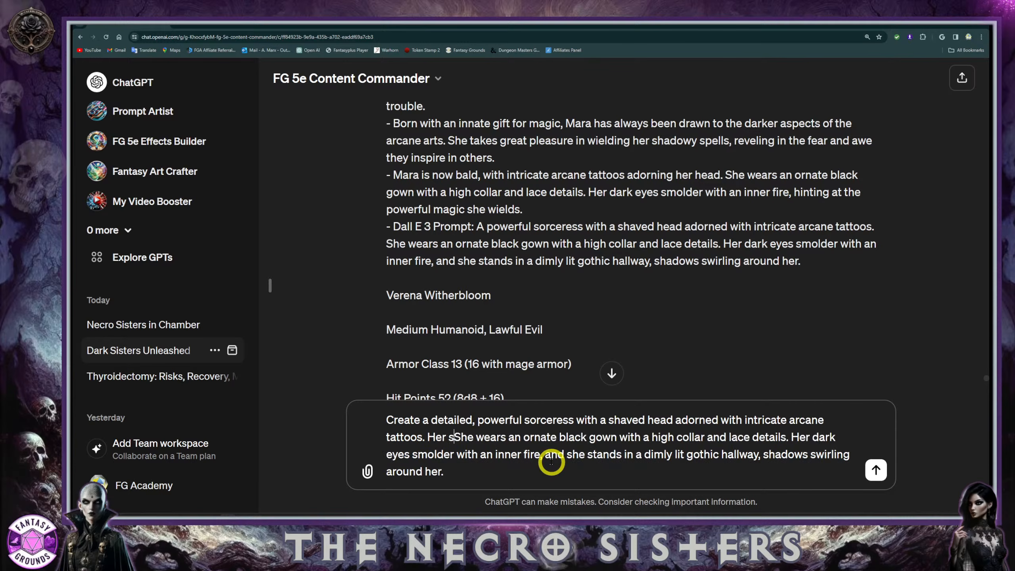
pyautogui.write(' is pal')
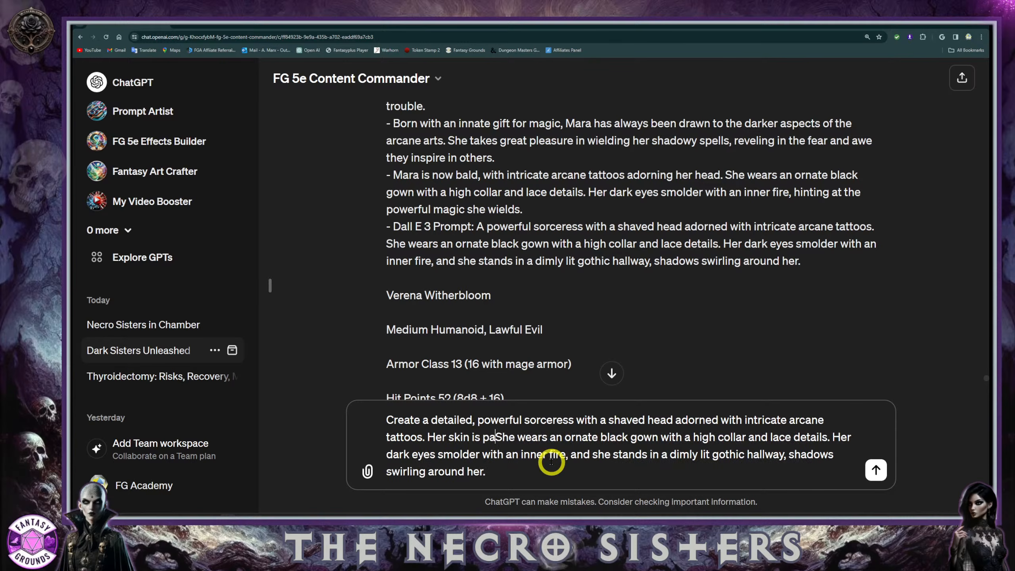
pyautogui.write('e and g')
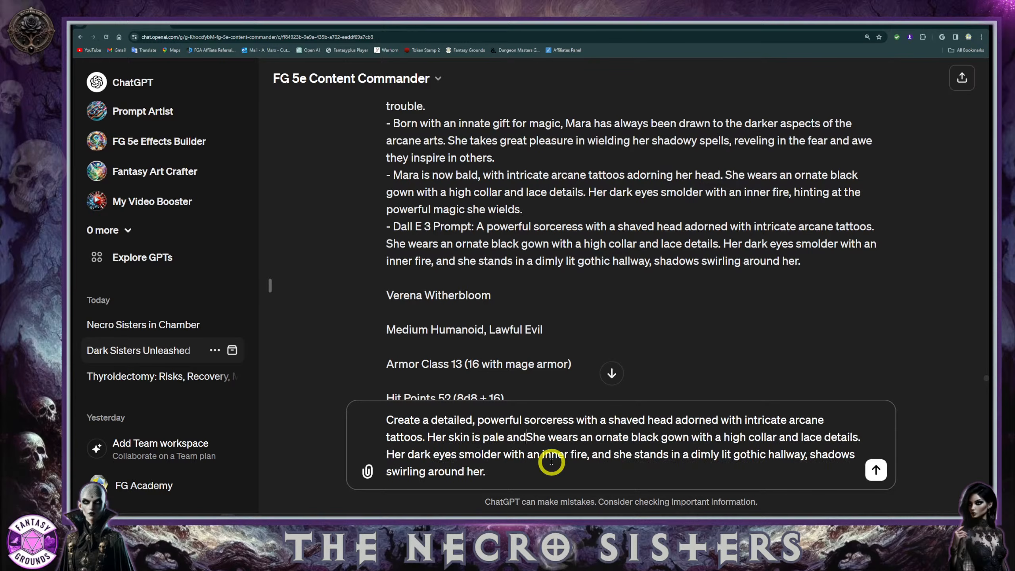
pyautogui.write('aunt')
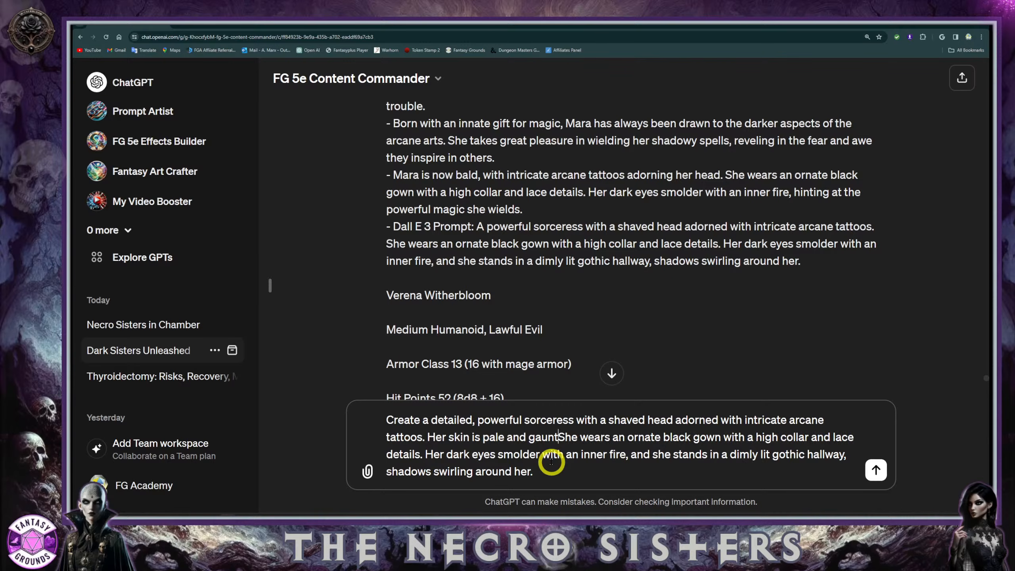
pyautogui.write('.')
# Append the sentence "Expert Dungeons & Dragons character artwork." to the end of the prompt
pyautogui.click(585, 470)
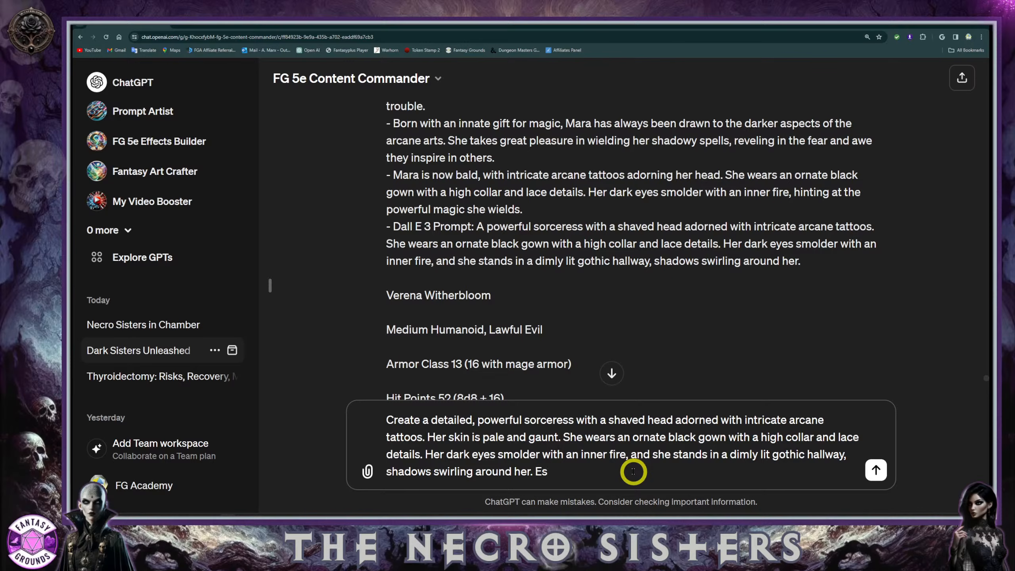
pyautogui.write('pert Dungeons')
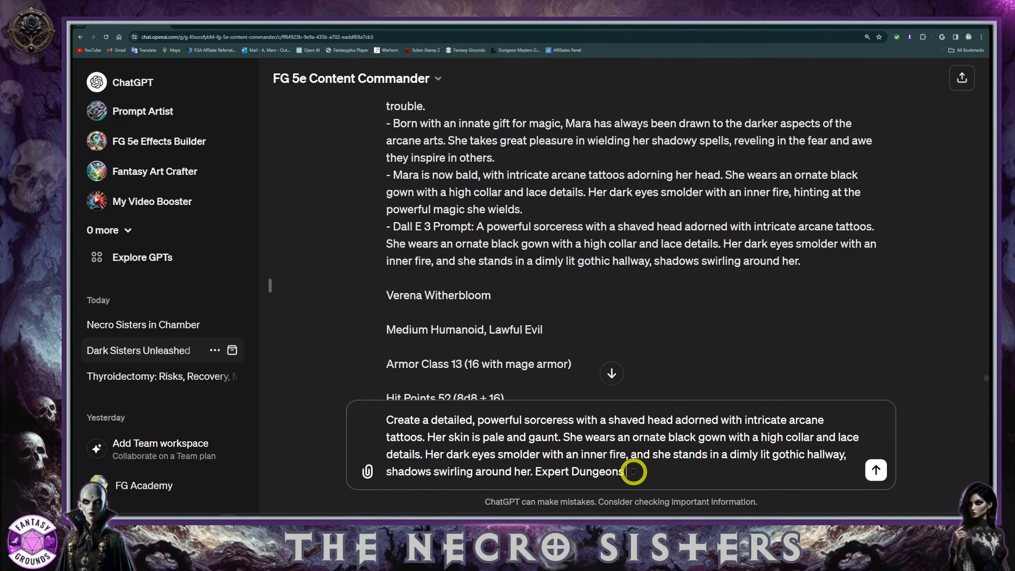
pyautogui.write(' & Dragons')
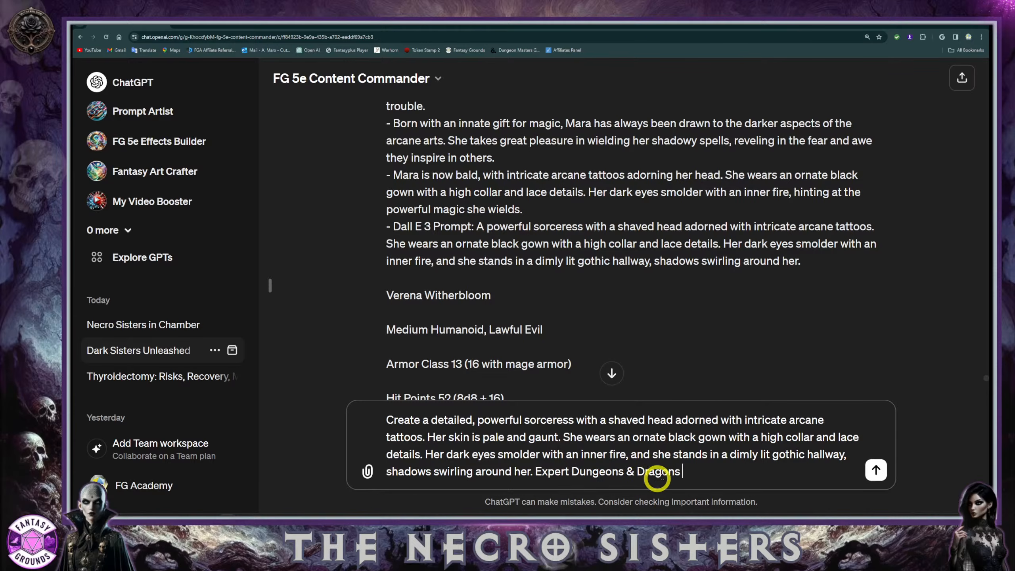
pyautogui.write('character a')
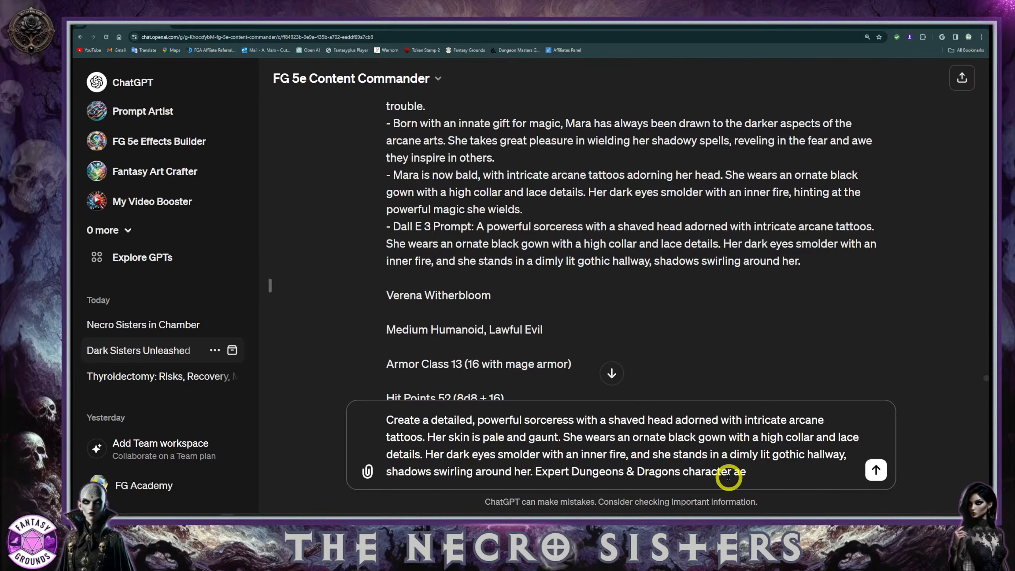
pyautogui.write('rtwork.')
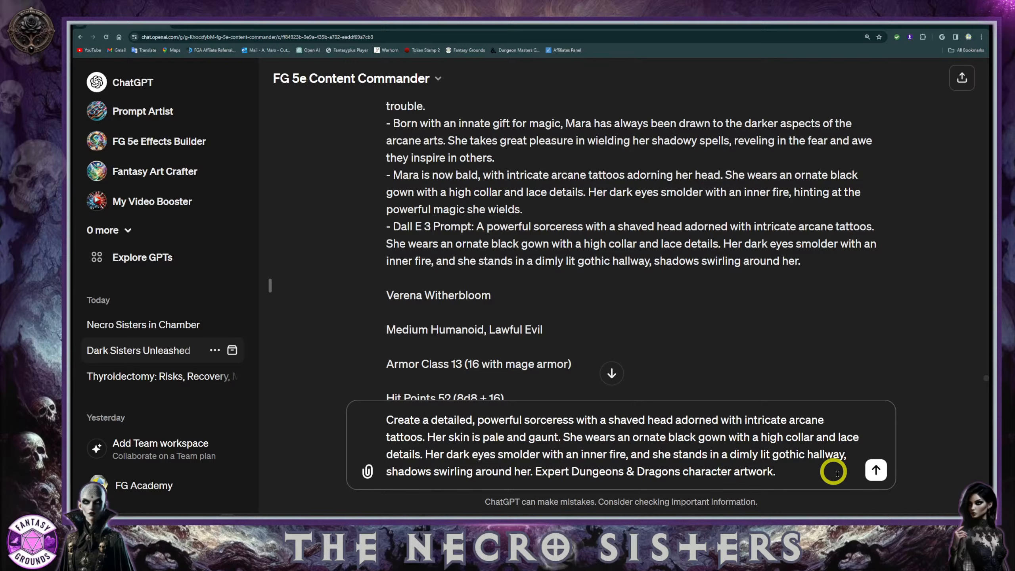
# Append "Professionally rendered digital oil painting." to the prompt, correcting the spelling of both misspelled words
pyautogui.click(818, 475)
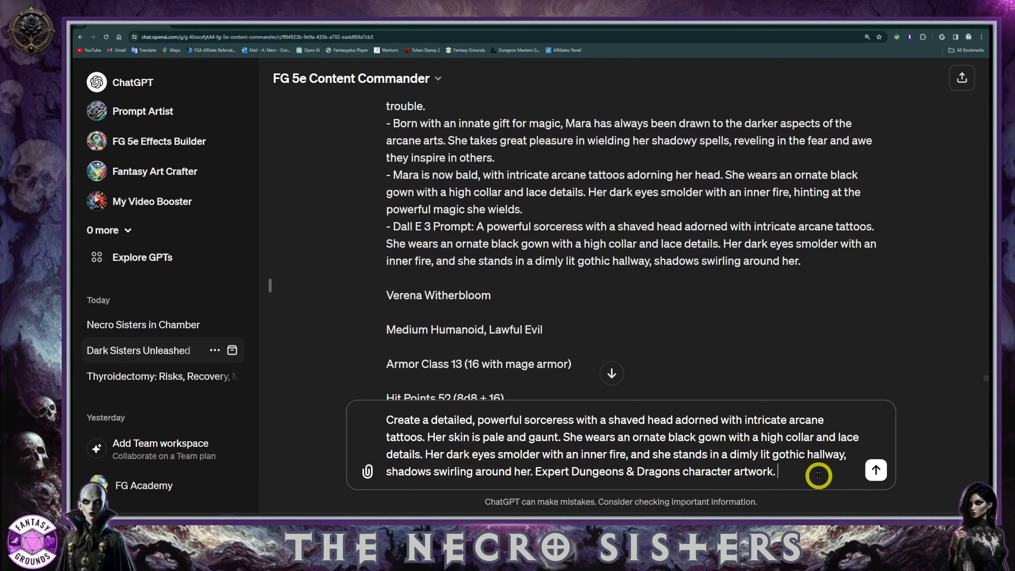
pyautogui.write('Professional')
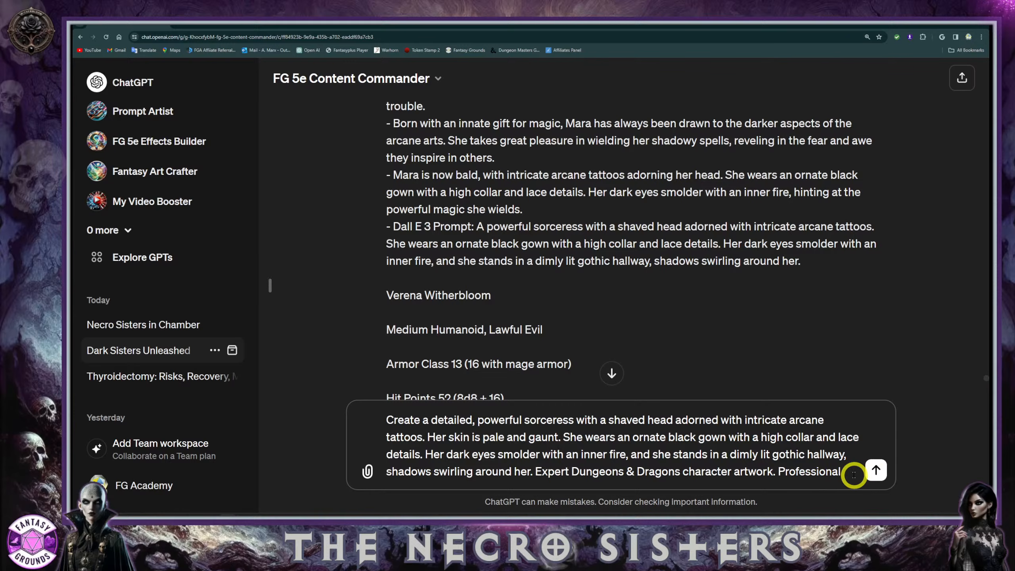
pyautogui.write('y renderd digital oil painting')
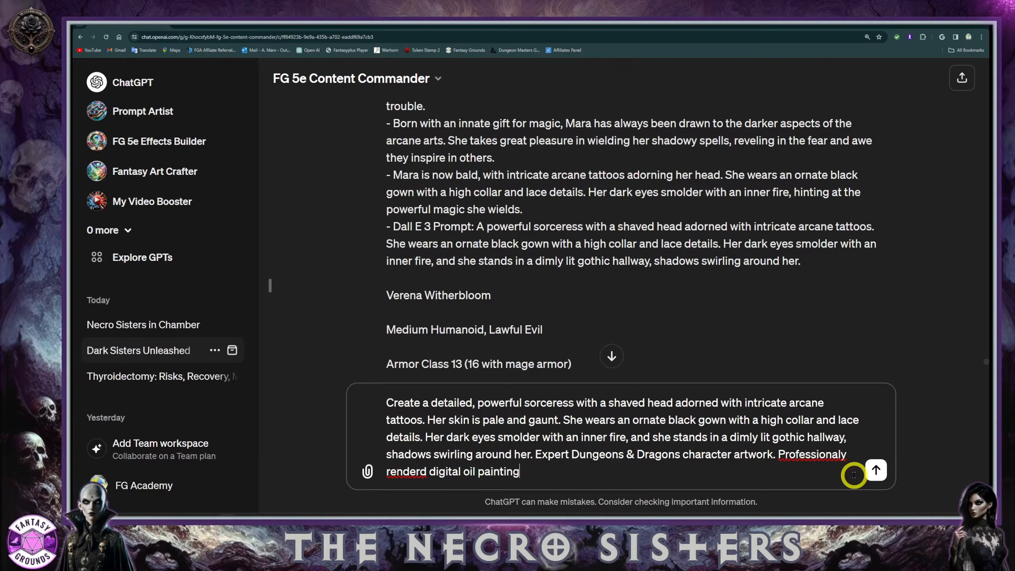
pyautogui.click(419, 473)
pyautogui.write('e')
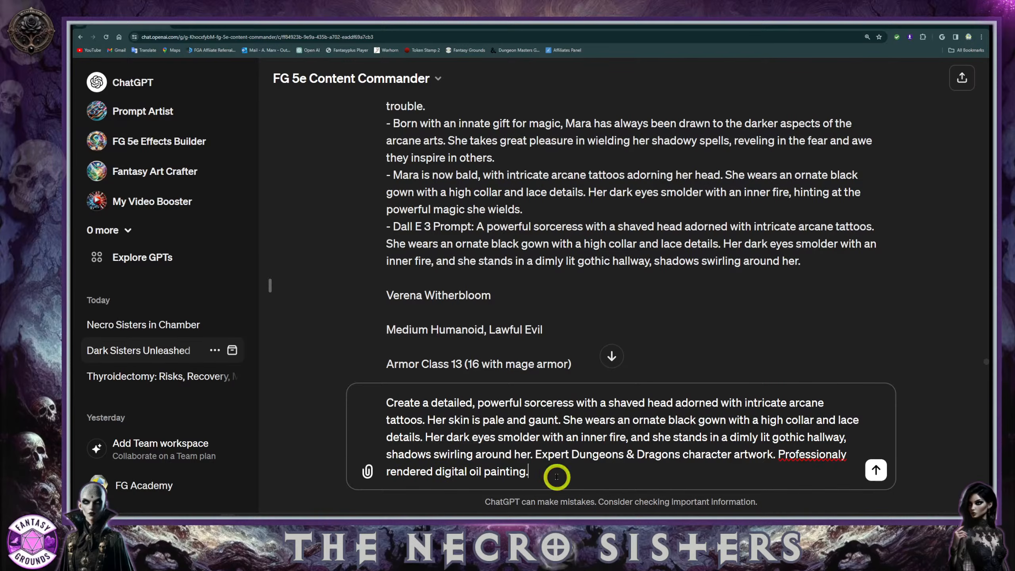
pyautogui.click(569, 477)
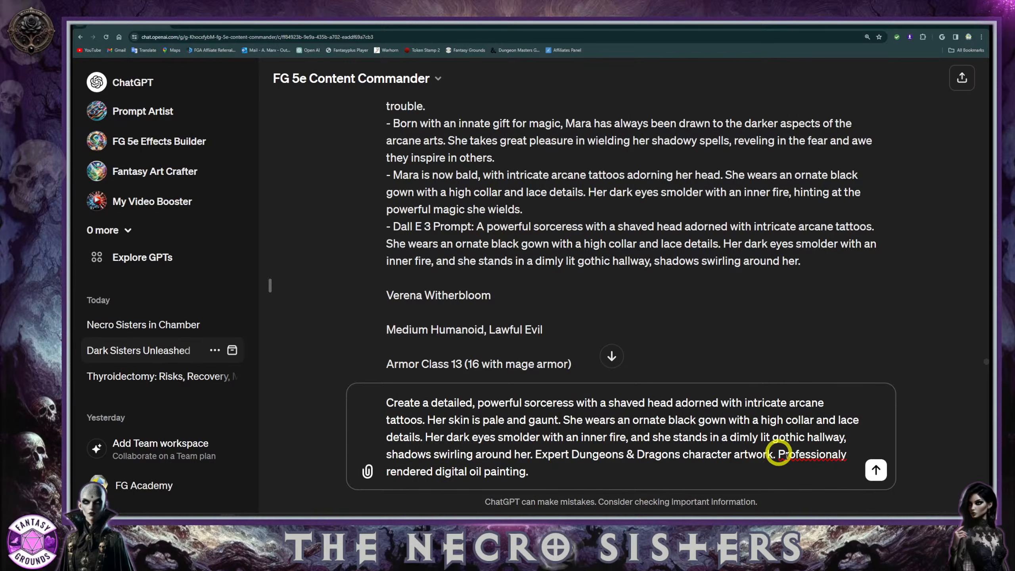
pyautogui.rightClick(808, 456)
pyautogui.click(838, 272)
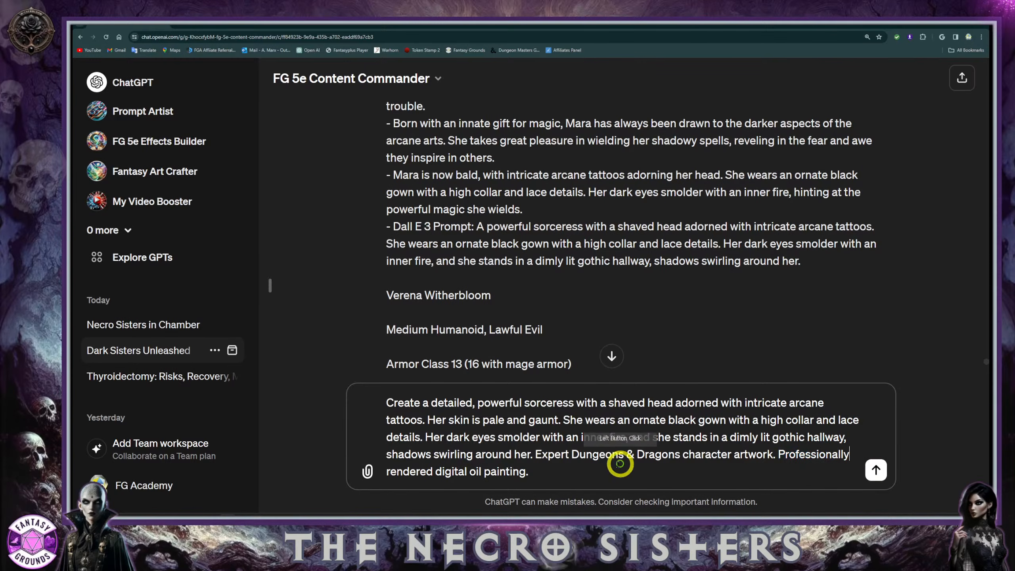
# Add a closing sentence to the prompt asking for 3D animation Octane render style art
pyautogui.click(587, 475)
pyautogui.write('3D')
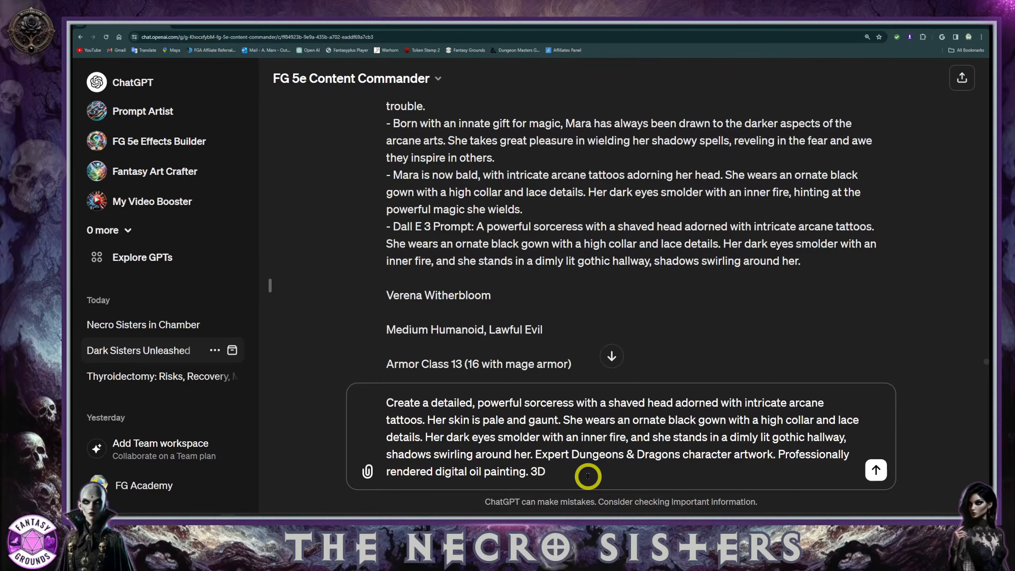
pyautogui.write('animation Ocrane R')
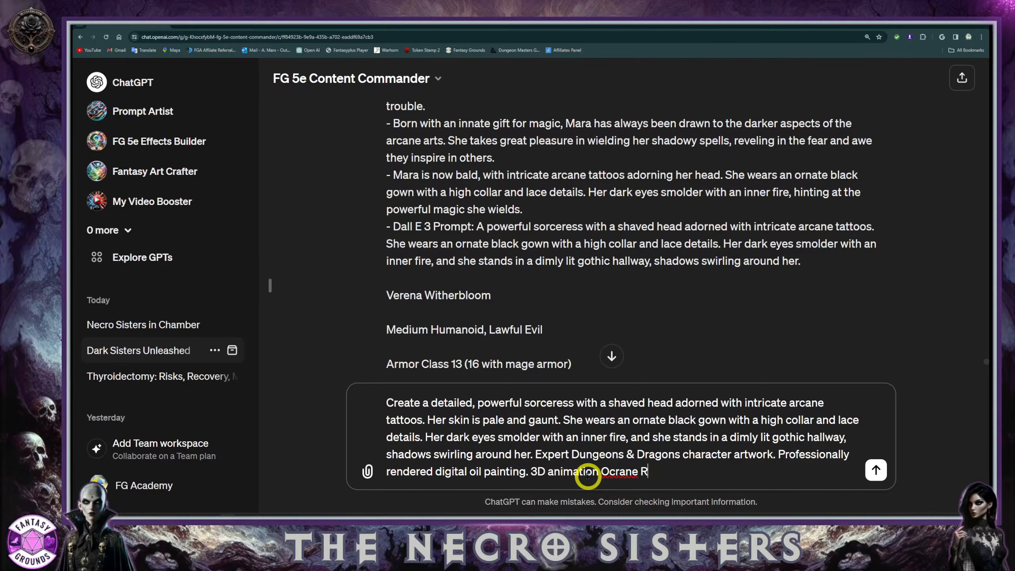
pyautogui.press('BackSpace')
pyautogui.press('BackSpace')
pyautogui.write('redner stle art.')
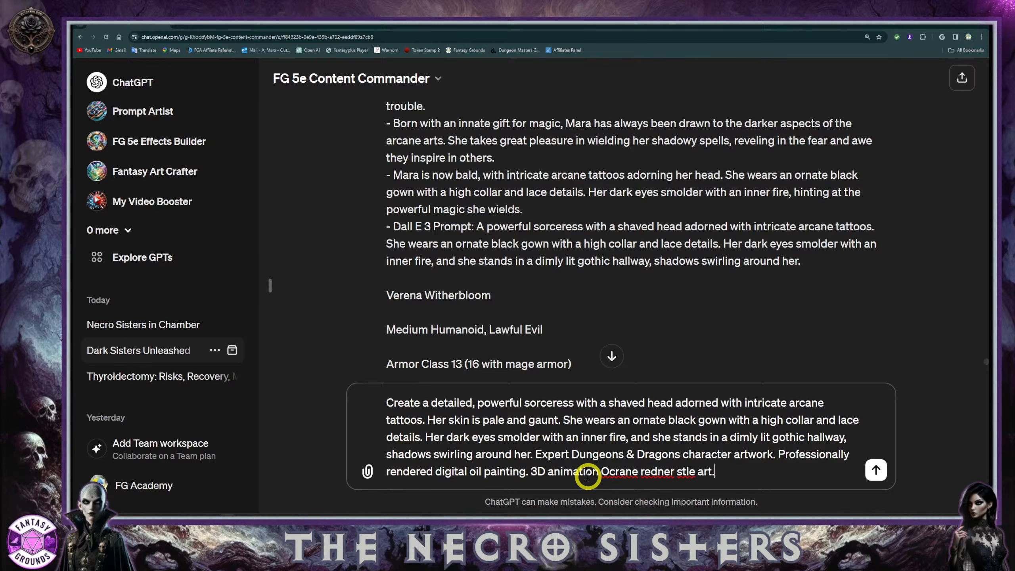
# Correct the misspelled words in the closing sentence so it reads "3D animation Octane render style art."
pyautogui.click(621, 472)
pyautogui.press('BackSpace')
pyautogui.write('t')
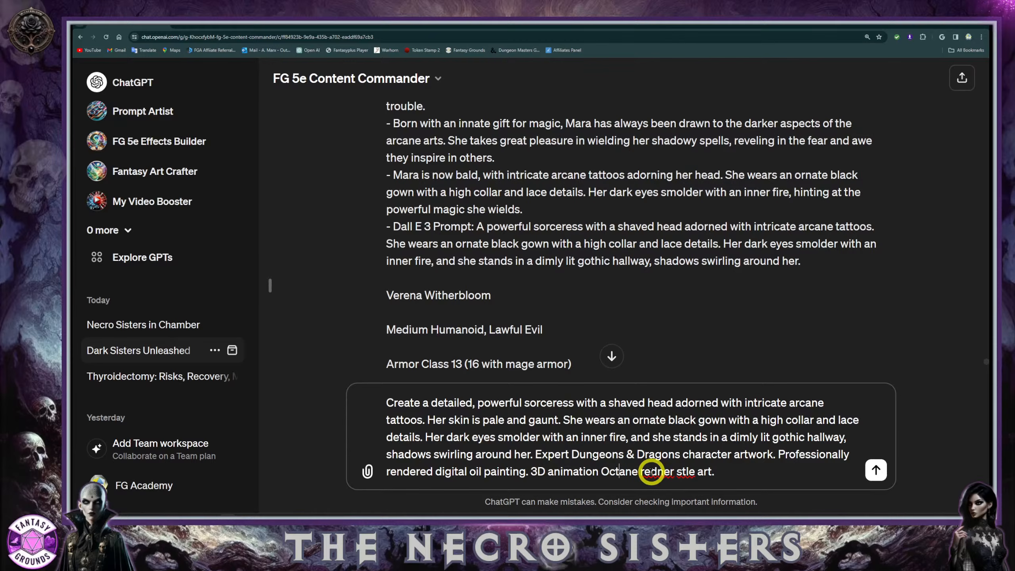
pyautogui.click(651, 472)
pyautogui.write('n')
pyautogui.click(702, 481)
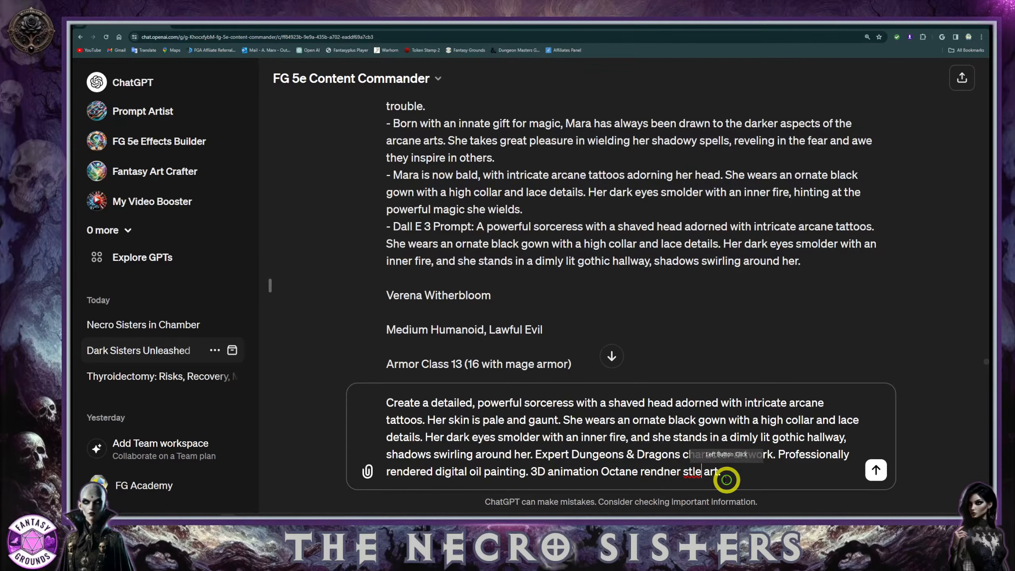
pyautogui.click(693, 472)
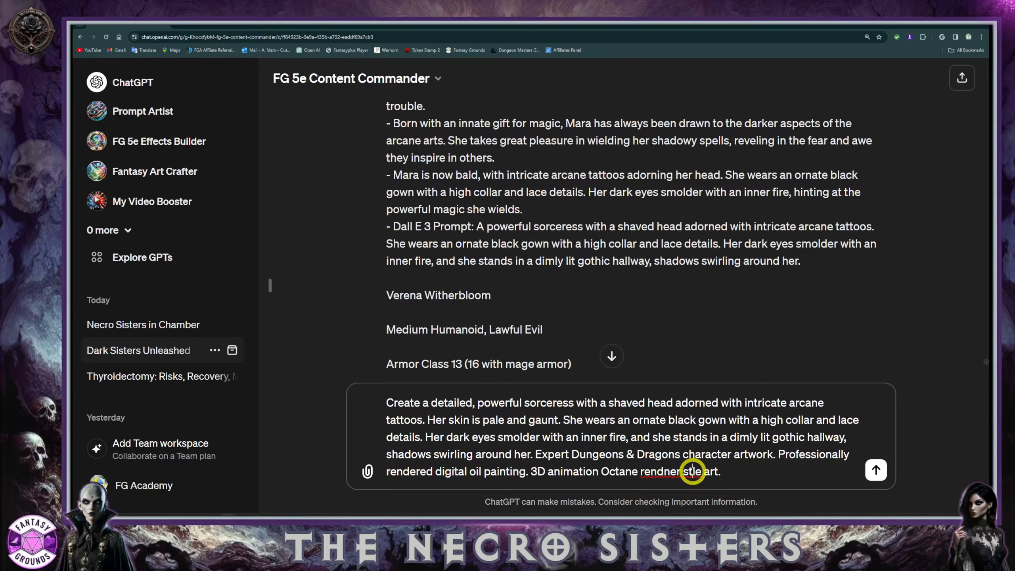
pyautogui.write('y')
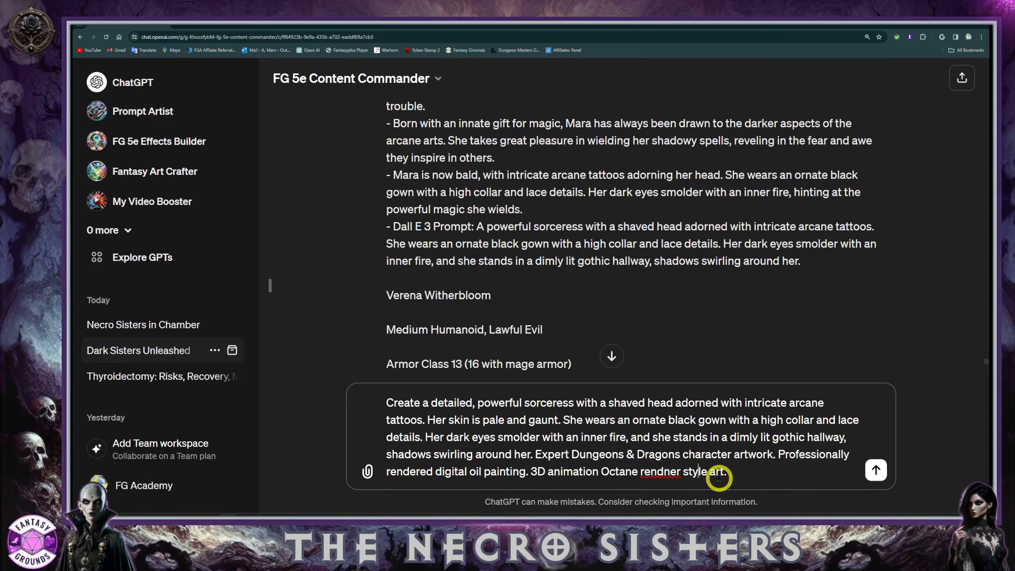
pyautogui.click(670, 471)
pyautogui.press('BackSpace')
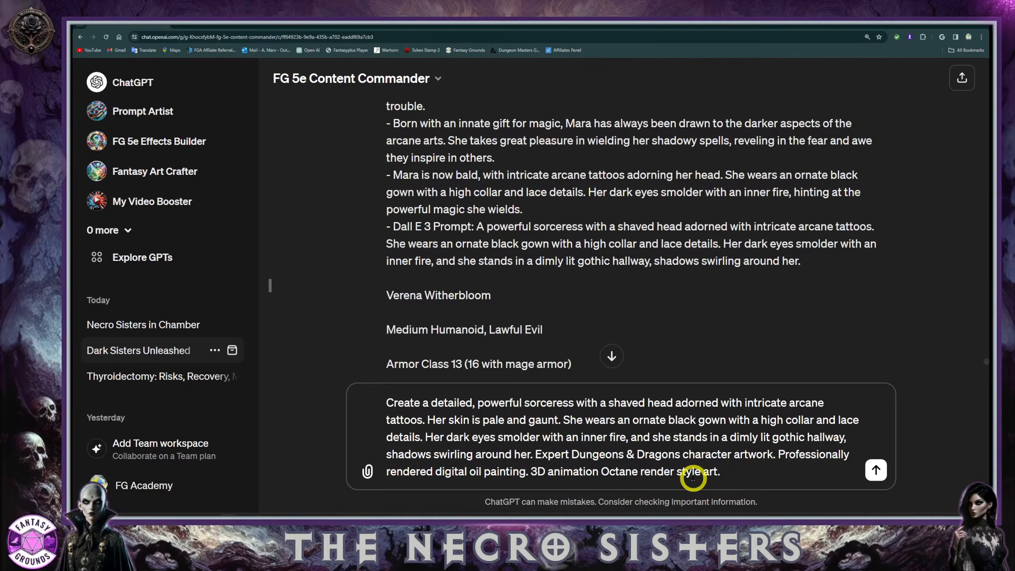
pyautogui.click(754, 476)
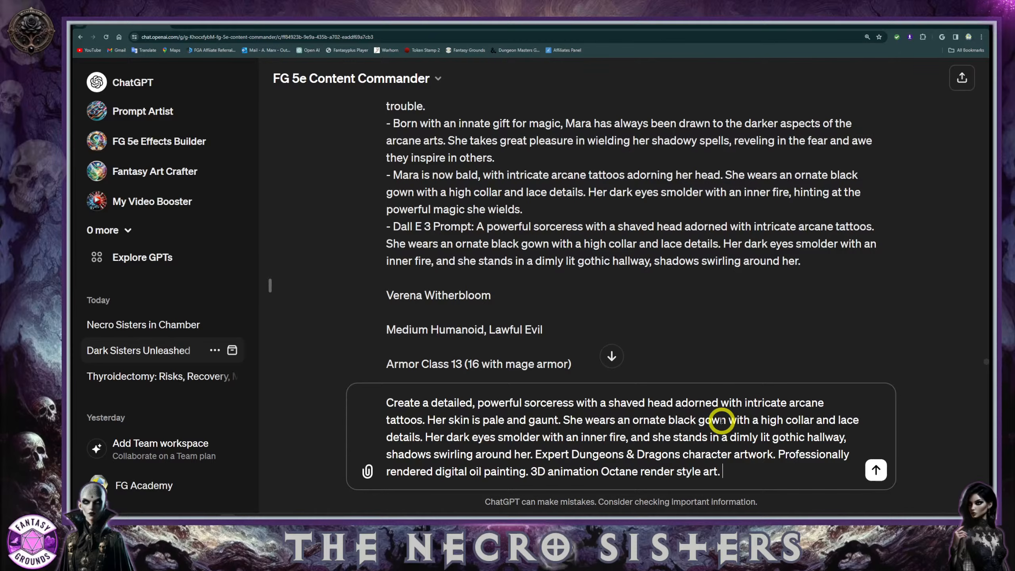
pyautogui.click(431, 402)
pyautogui.write('full')
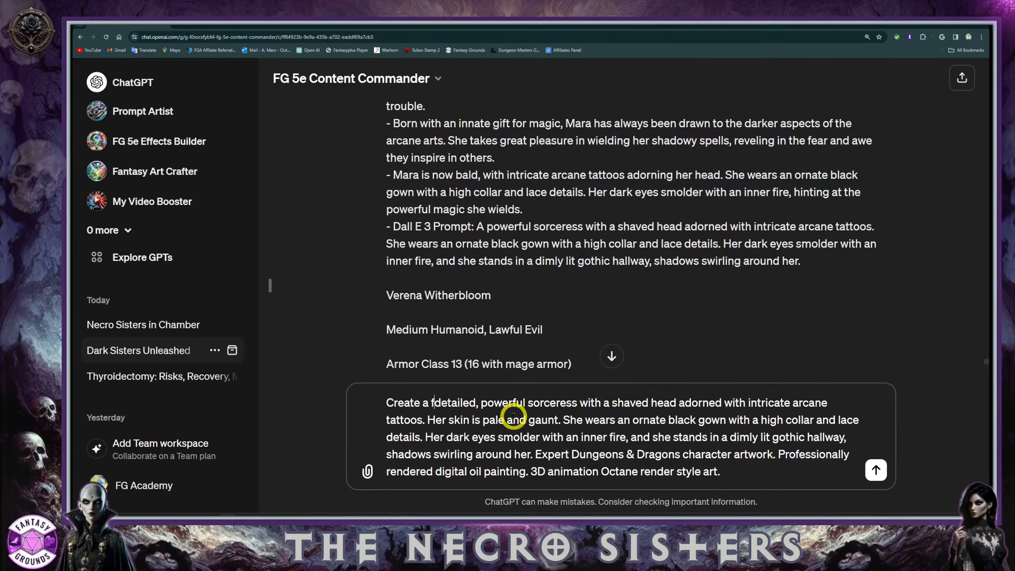
pyautogui.press('BackSpace')
pyautogui.press('BackSpace')
pyautogui.press('BackSpace')
pyautogui.press('BackSpace')
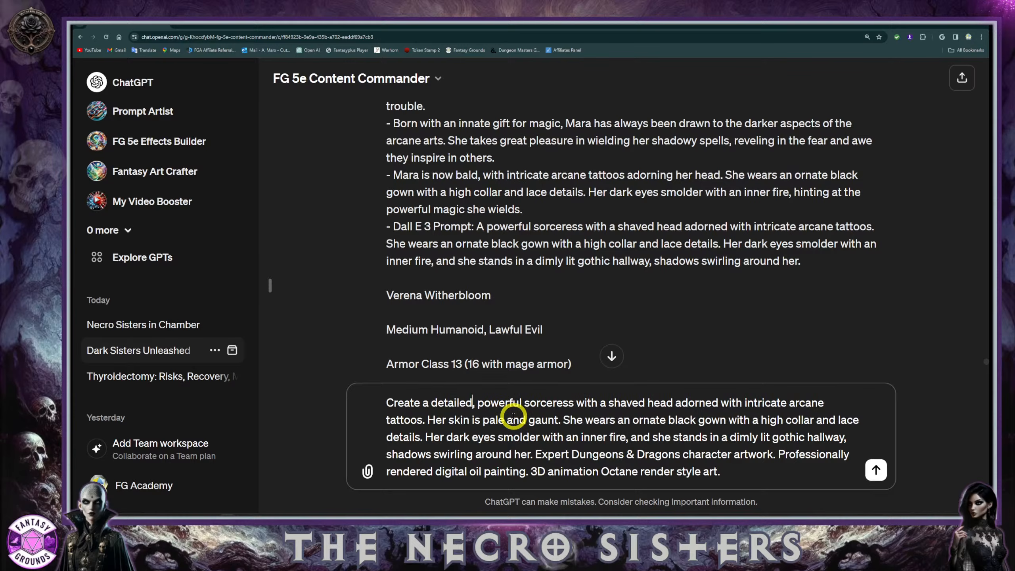
# Insert "full body length" between "detailed," and "powerful sorceress" in the prompt's first sentence
pyautogui.write('full bo')
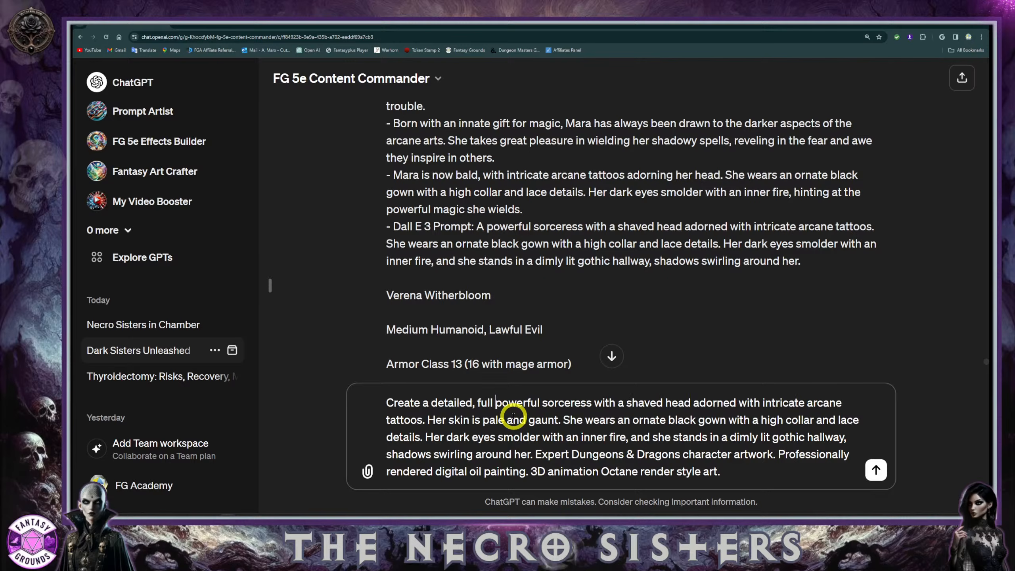
pyautogui.write('dy leng')
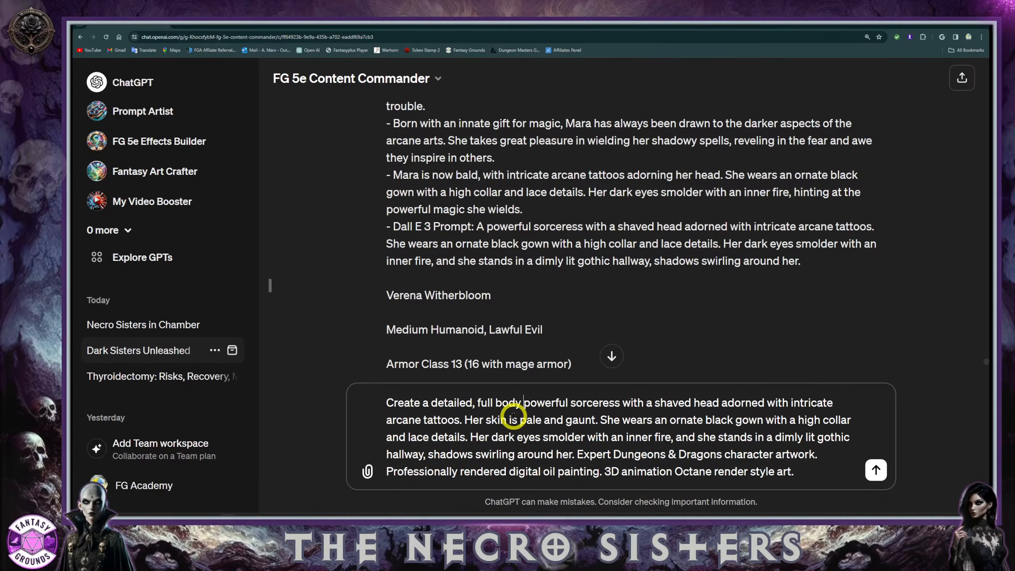
pyautogui.write('th ')
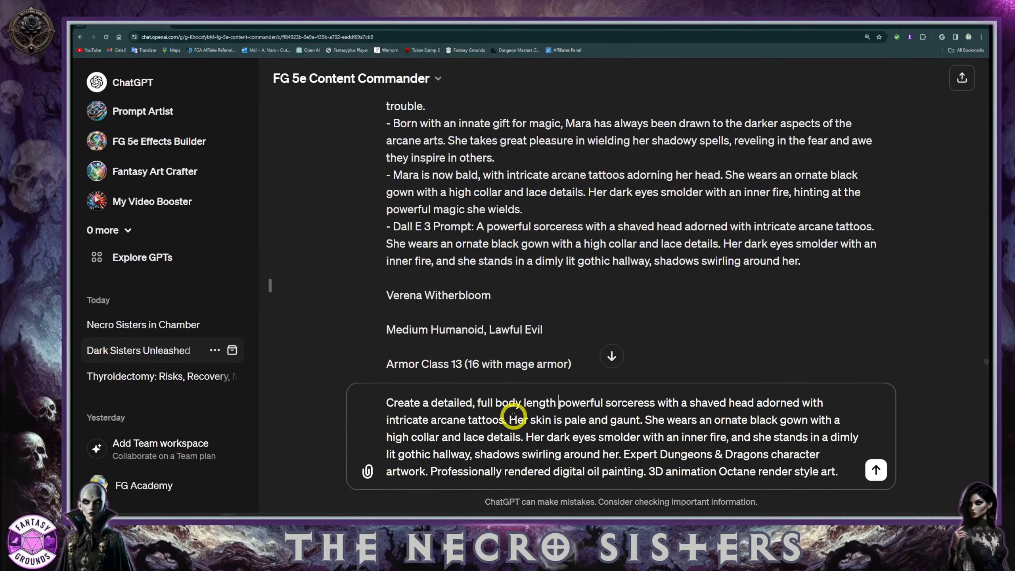
# Insert "image of a" before "powerful sorceress" and, after "lace details.", add a sentence about her wearing black leather laced boots
pyautogui.write('image of a')
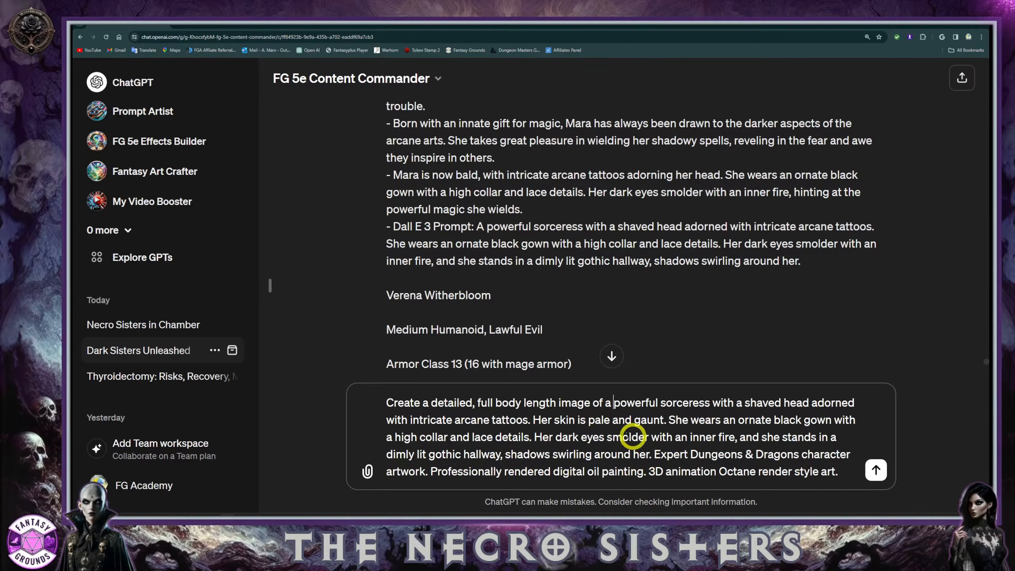
pyautogui.click(534, 437)
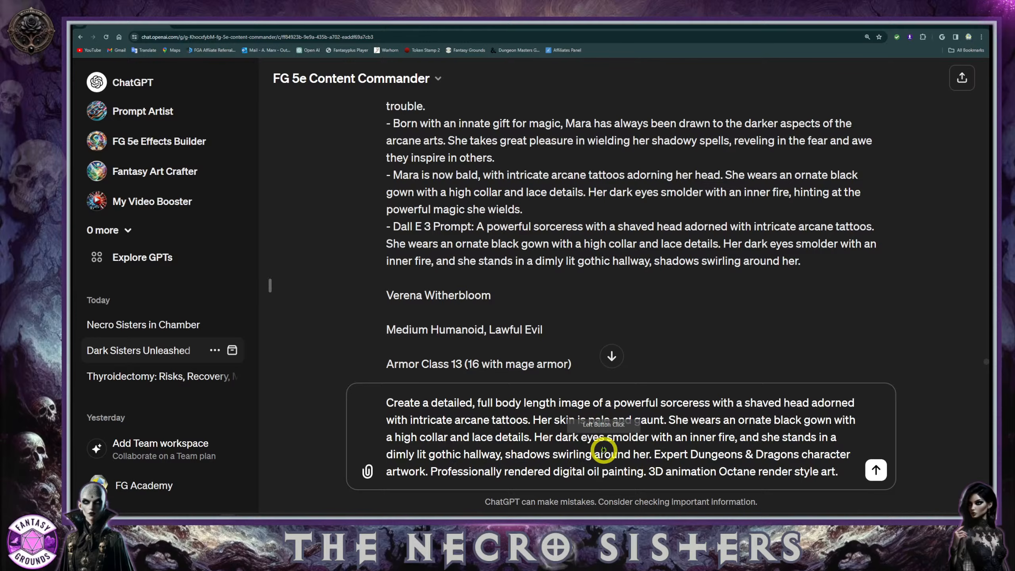
pyautogui.write('She is weatin')
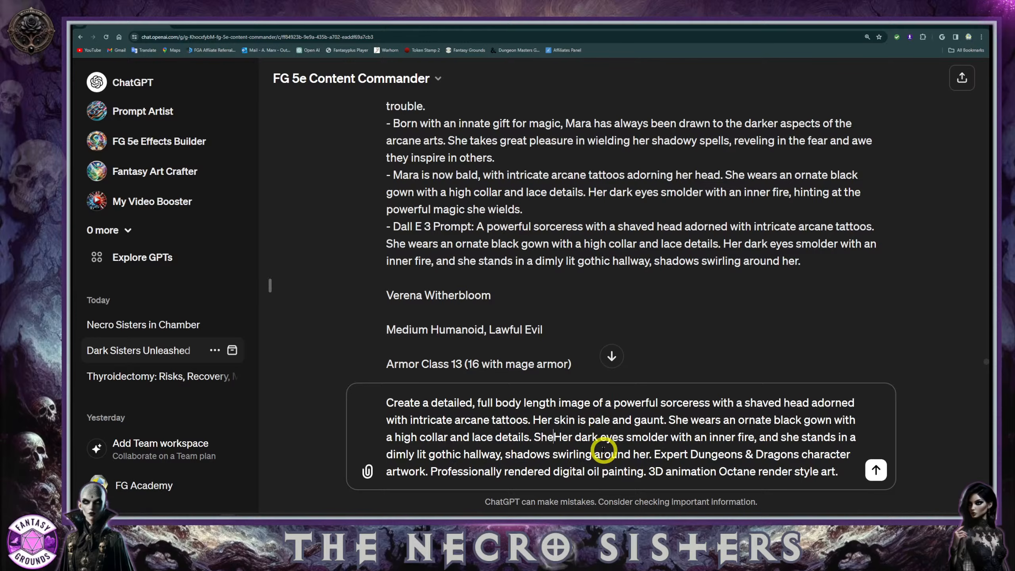
pyautogui.write('g ')
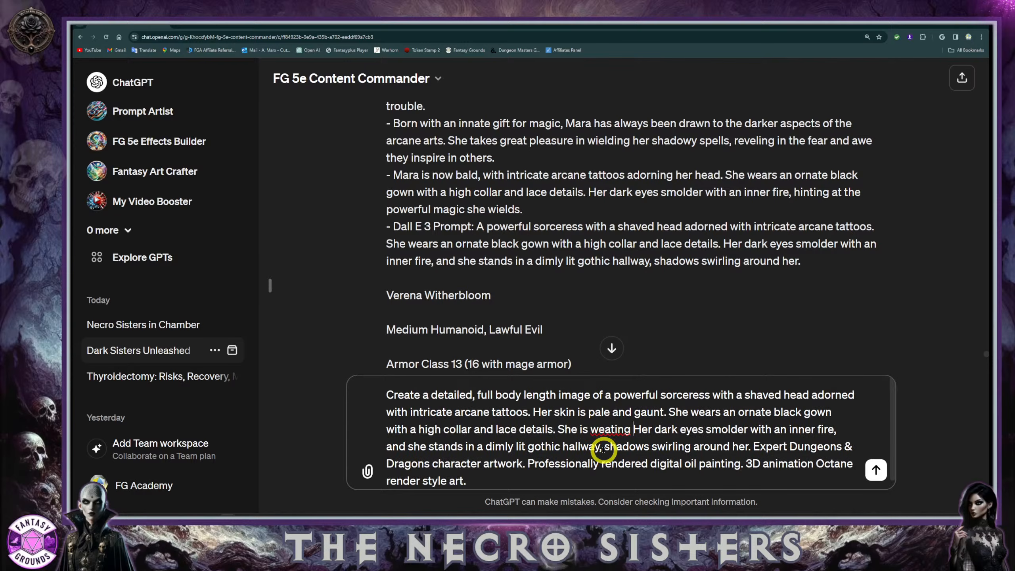
pyautogui.write('vblack')
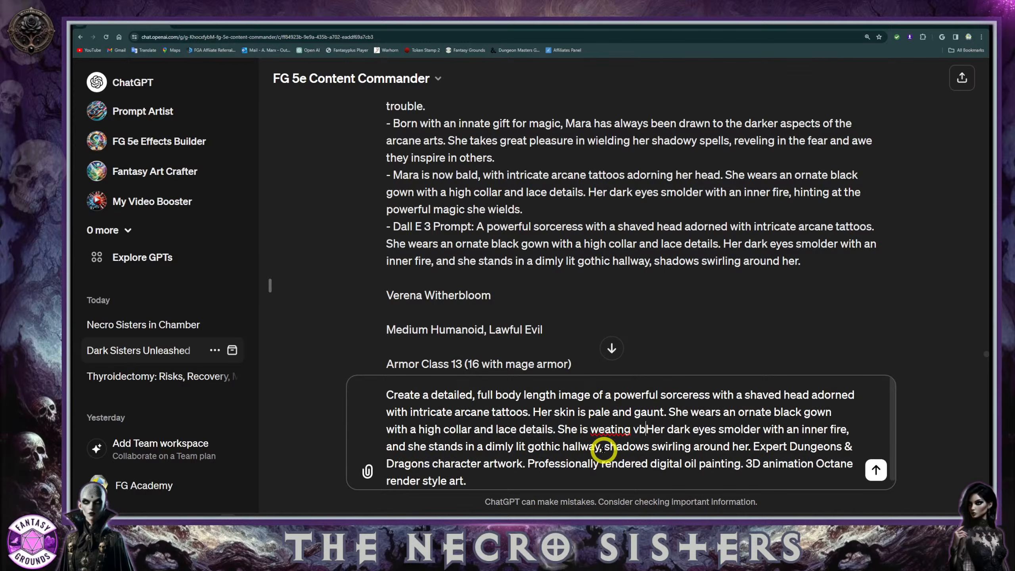
pyautogui.write(' leather boo')
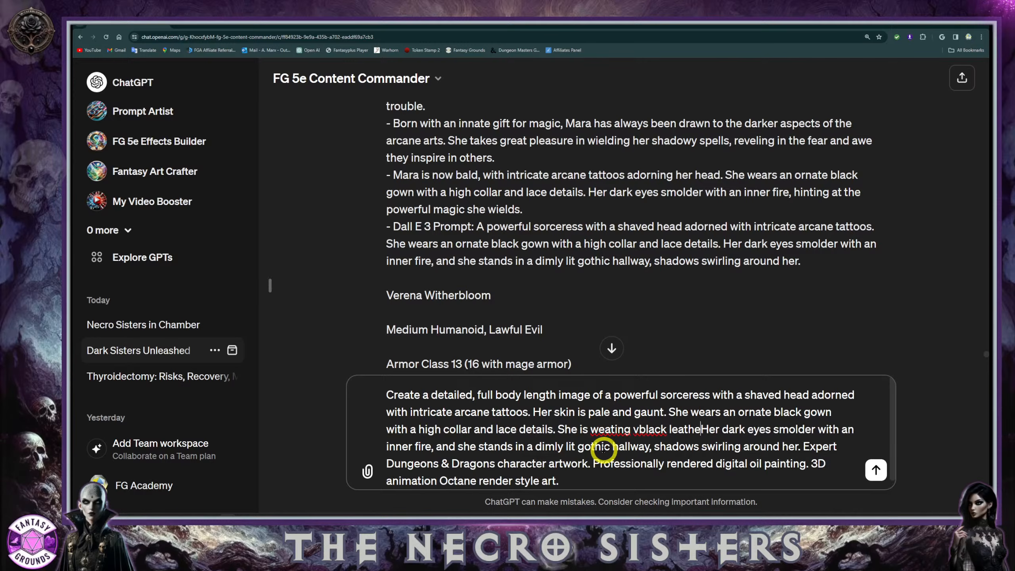
pyautogui.write('ts')
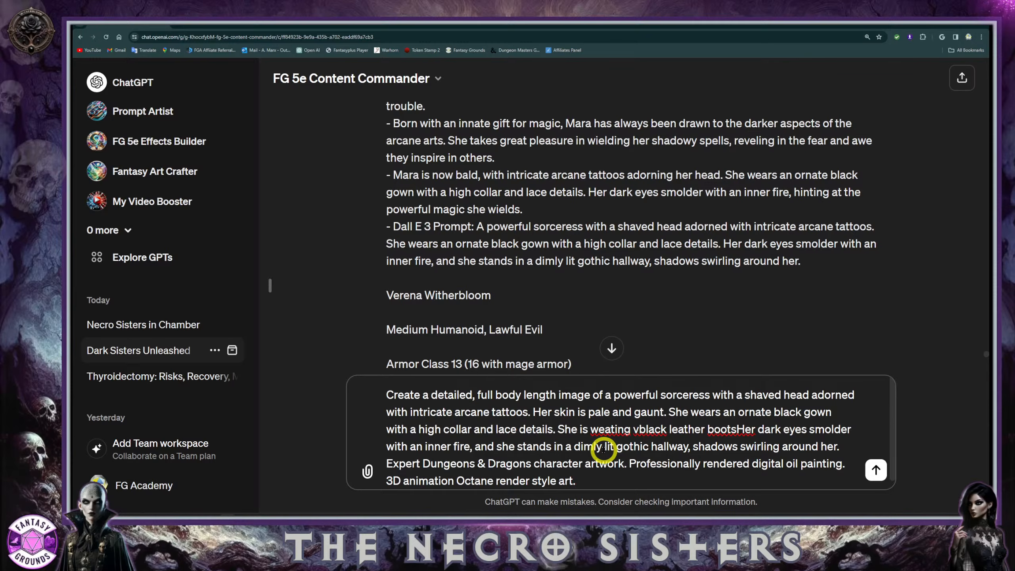
pyautogui.hotkey('ctrl', 'Left')
pyautogui.write('laced')
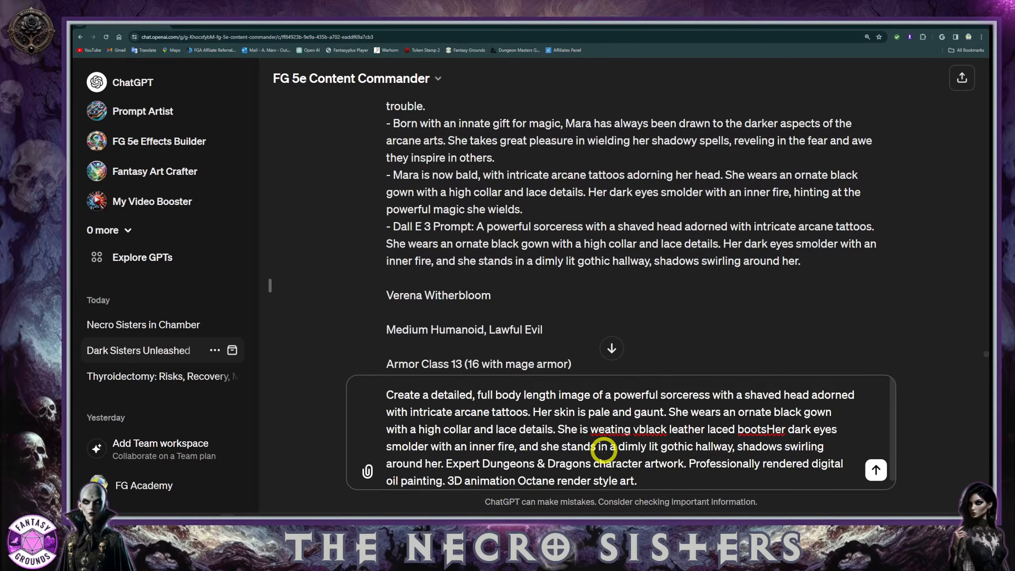
# Correct the misspelled words and end punctuation in the added sentence so it reads "She is wearing black leather laced boots."
pyautogui.click(614, 428)
pyautogui.press('BackSpace')
pyautogui.write('r')
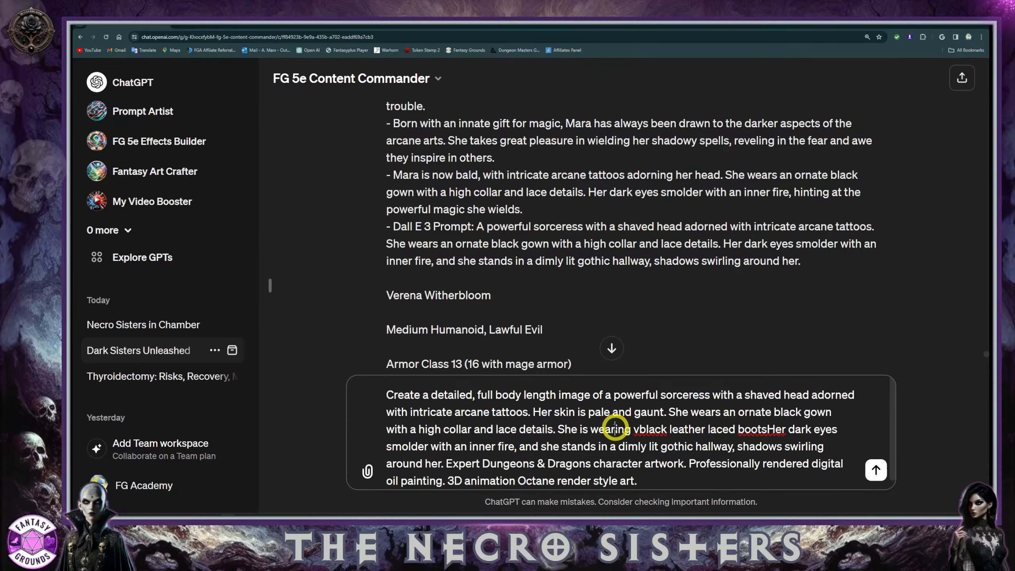
pyautogui.click(640, 429)
pyautogui.press('BackSpace')
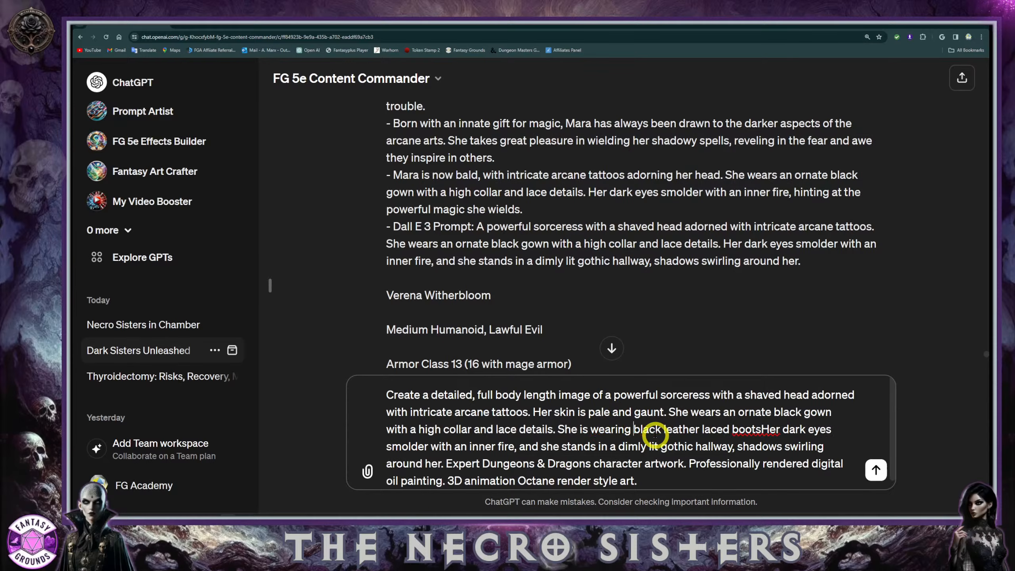
pyautogui.click(761, 429)
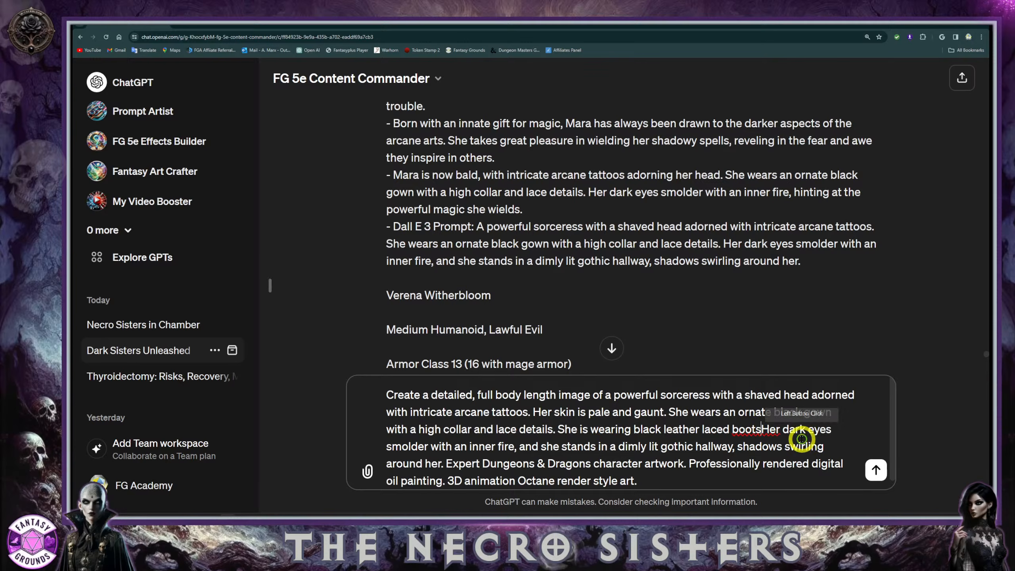
pyautogui.write('.')
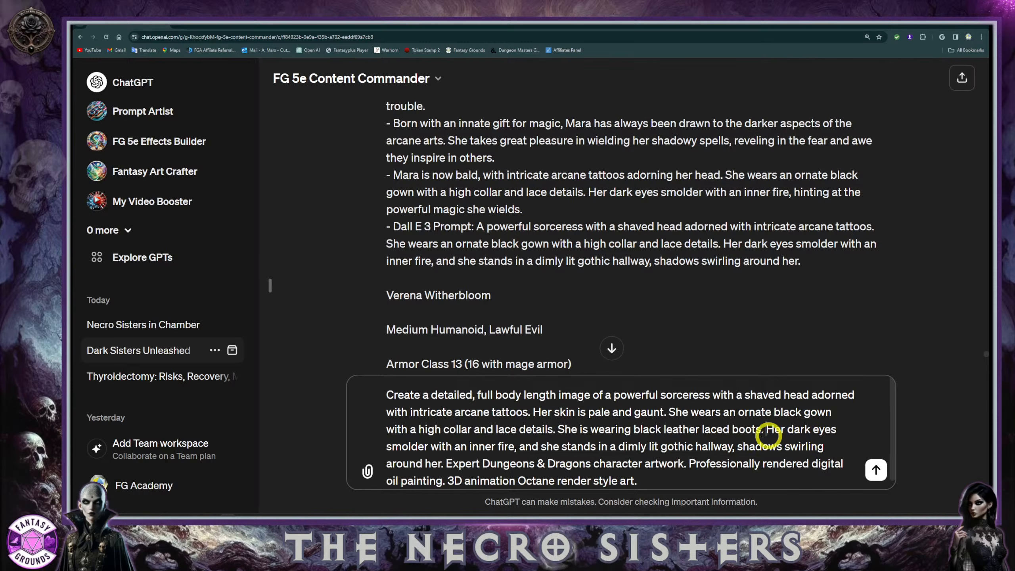
# Replace the clause about standing in a dimly lit gothic hallway with the sentence "Dark gray background."
pyautogui.scroll(-1, 695, 434)
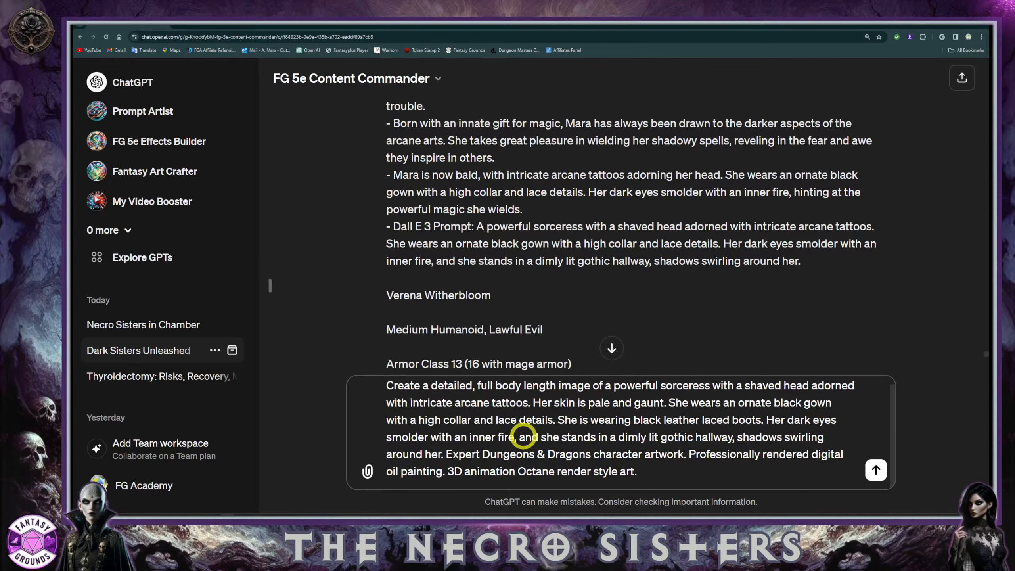
pyautogui.moveTo(515, 437); pyautogui.dragTo(459, 456)
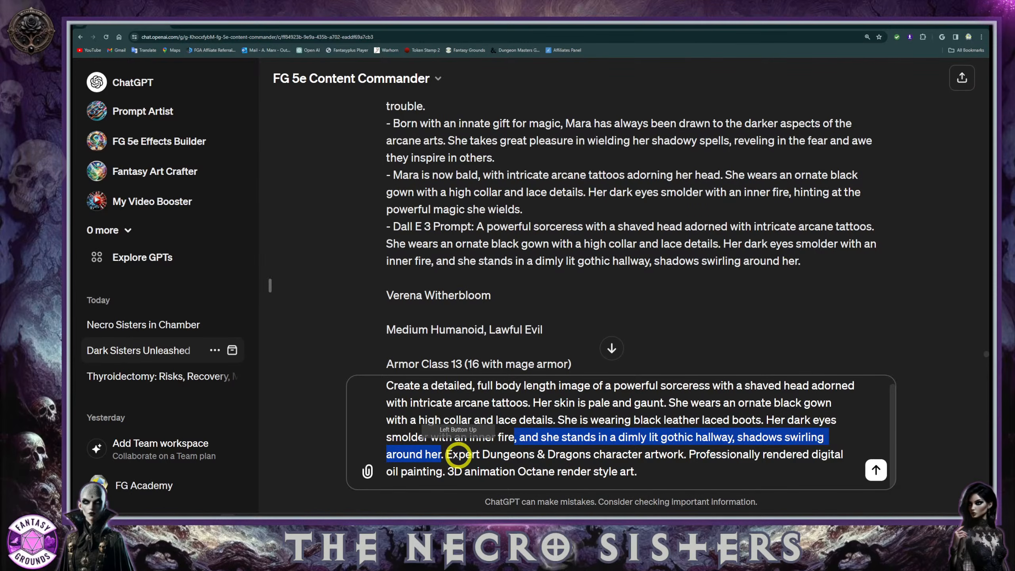
pyautogui.press('BackSpace')
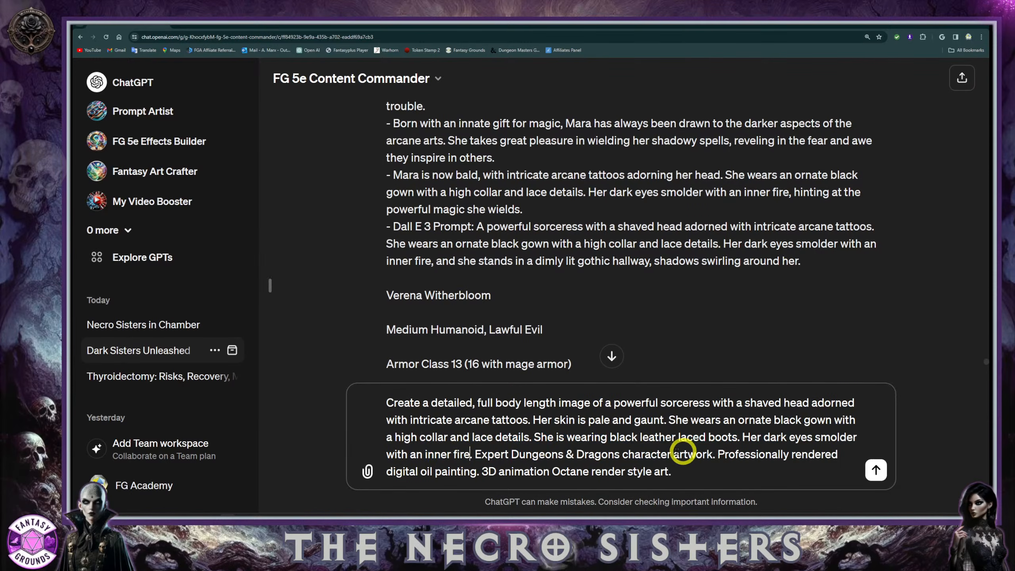
pyautogui.click(473, 454)
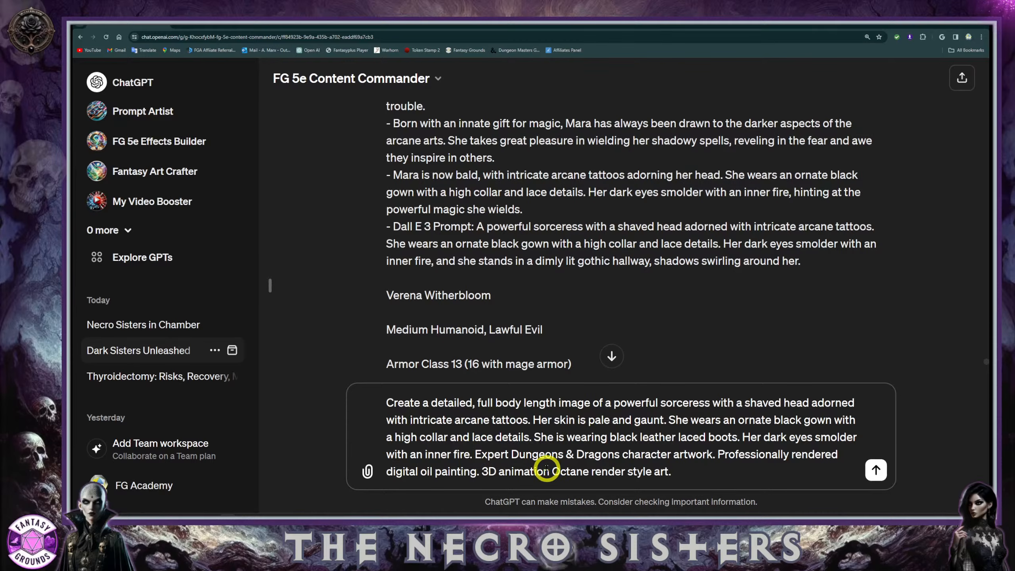
pyautogui.write('Dark gray backgrou')
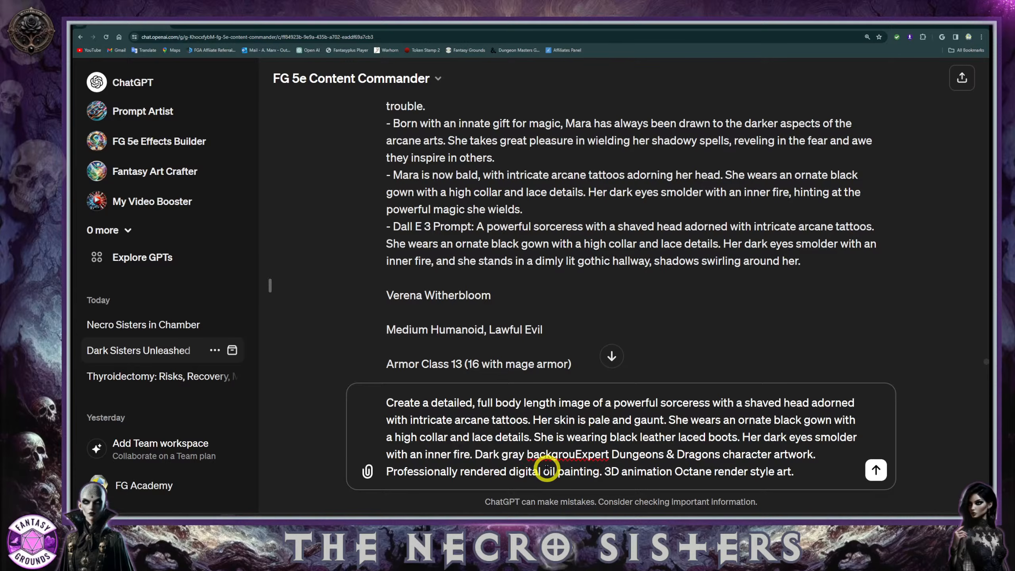
pyautogui.write('nd.')
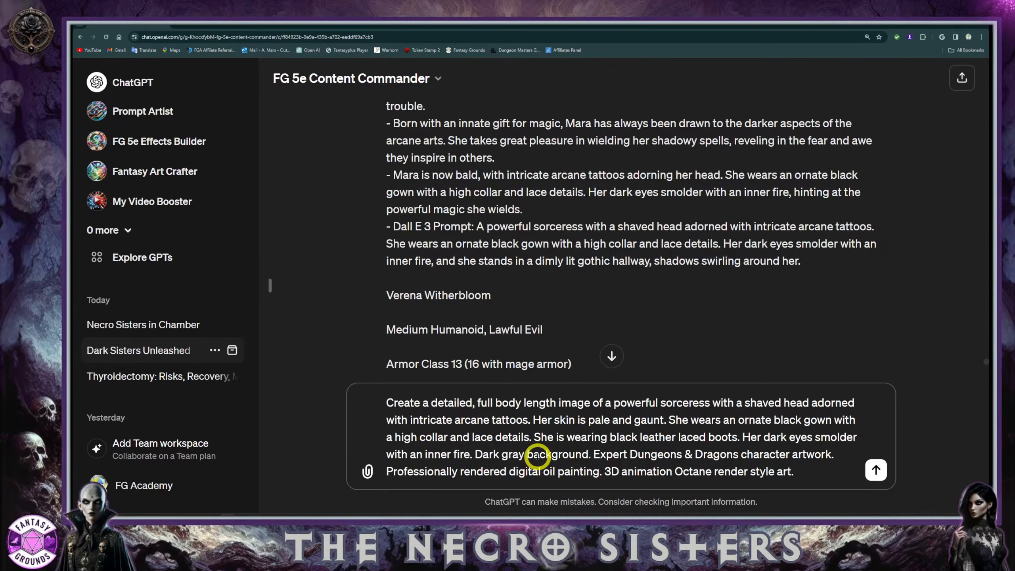
pyautogui.click(509, 455)
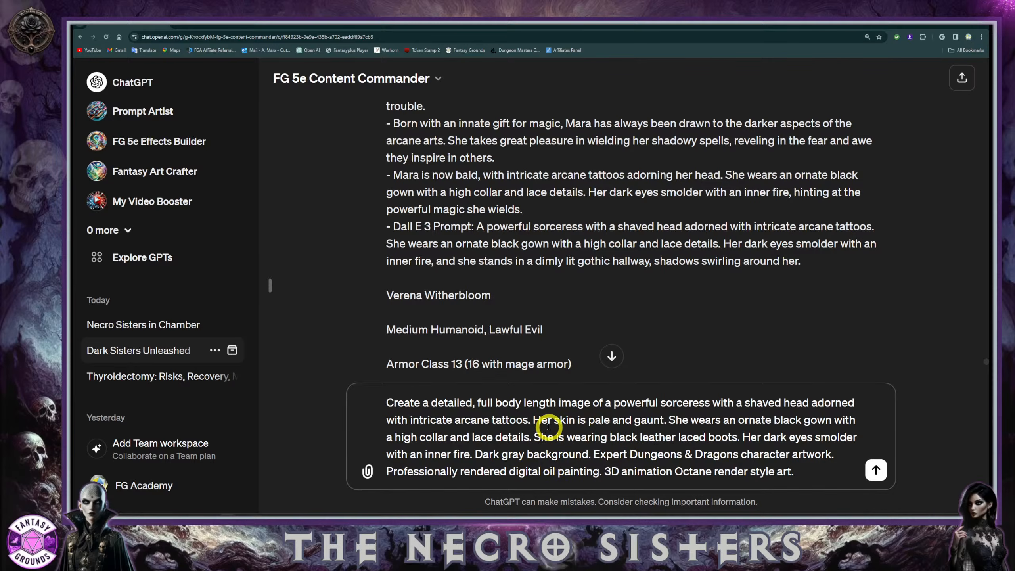
pyautogui.click(297, 25)
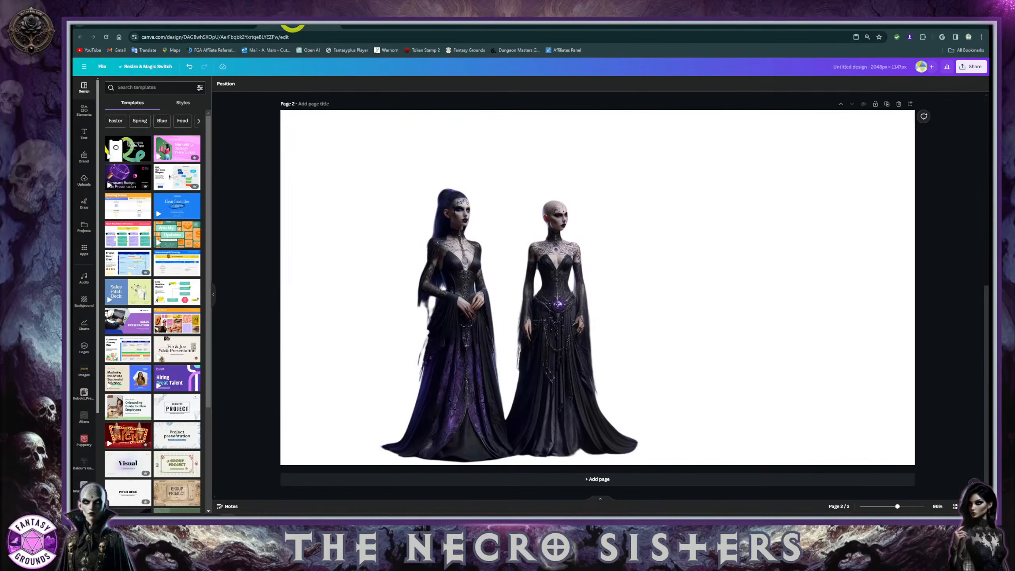
pyautogui.click(376, 24)
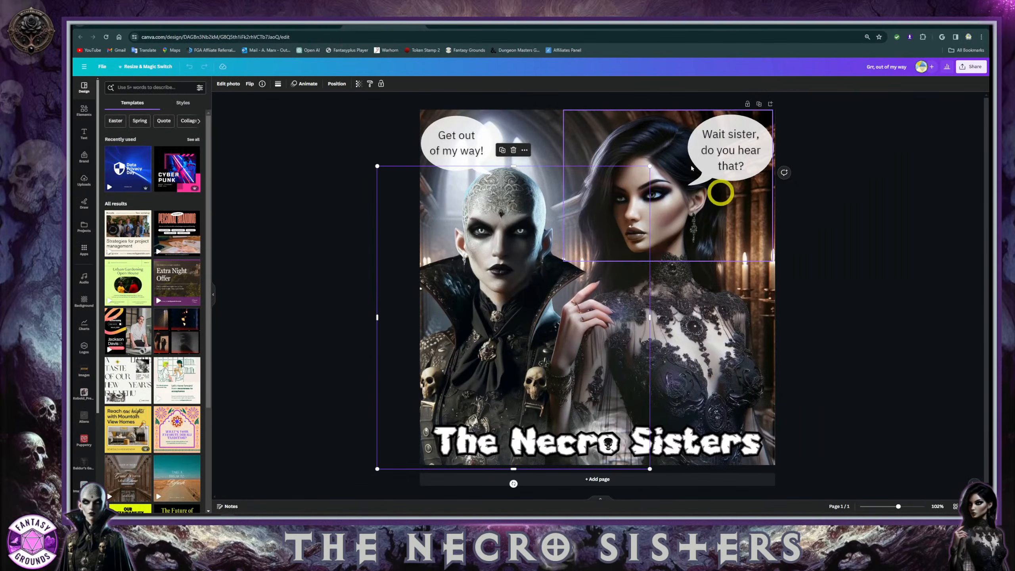
pyautogui.click(286, 24)
pyautogui.click(207, 26)
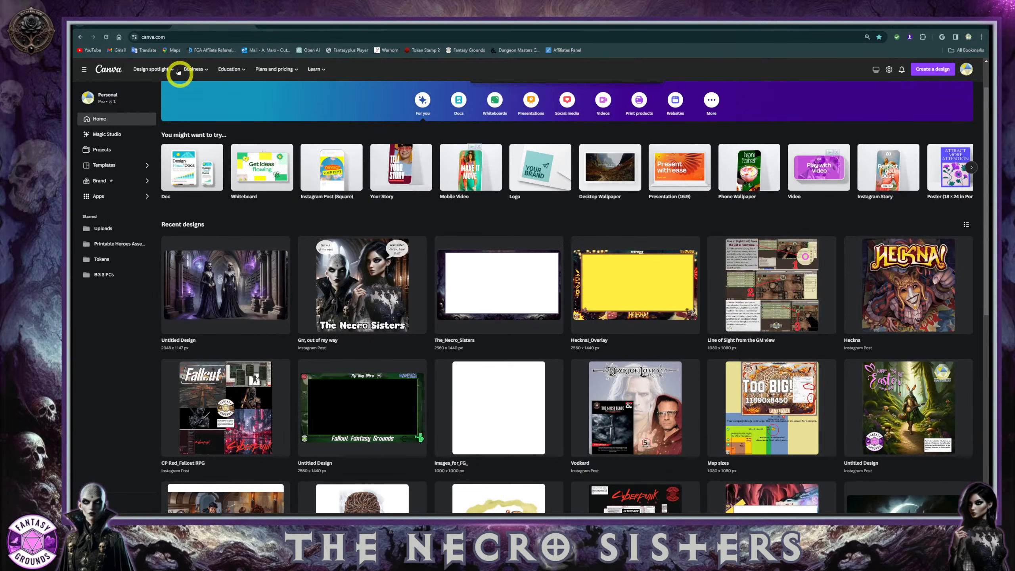
pyautogui.click(132, 25)
pyautogui.click(411, 274)
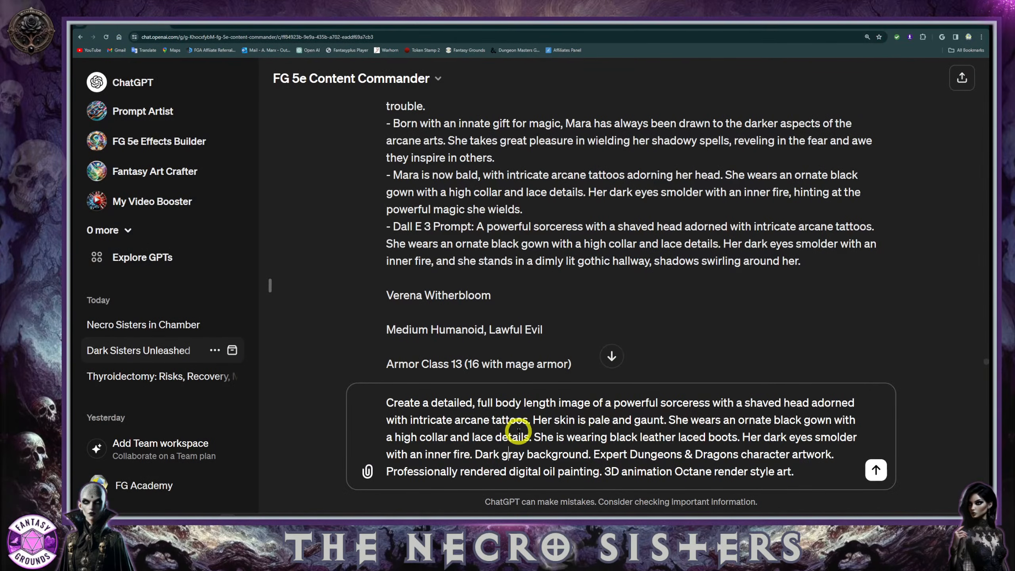
# Append "9:16 vertical aspect ratio." to the end of the prompt
pyautogui.click(829, 471)
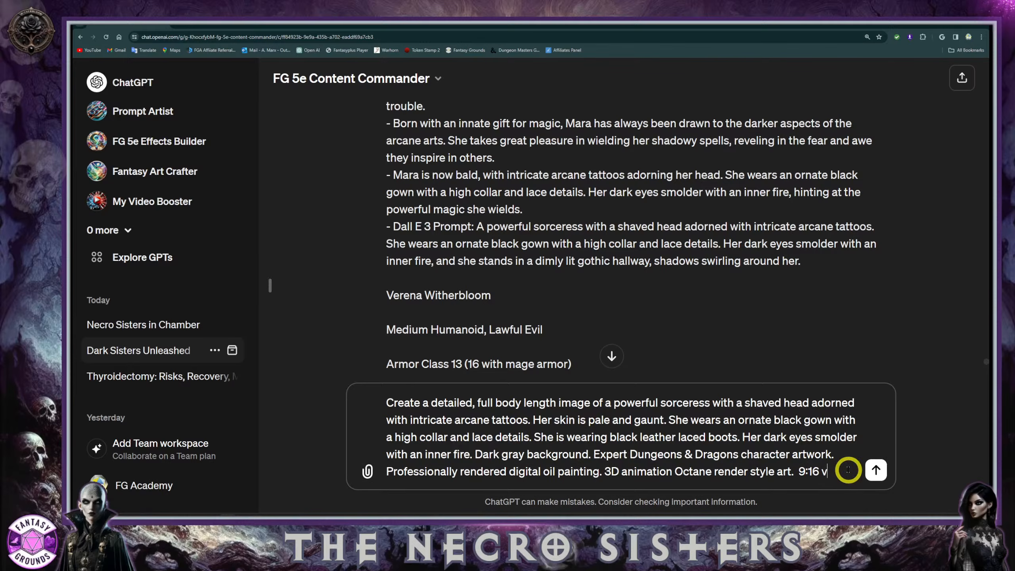
pyautogui.write('render')
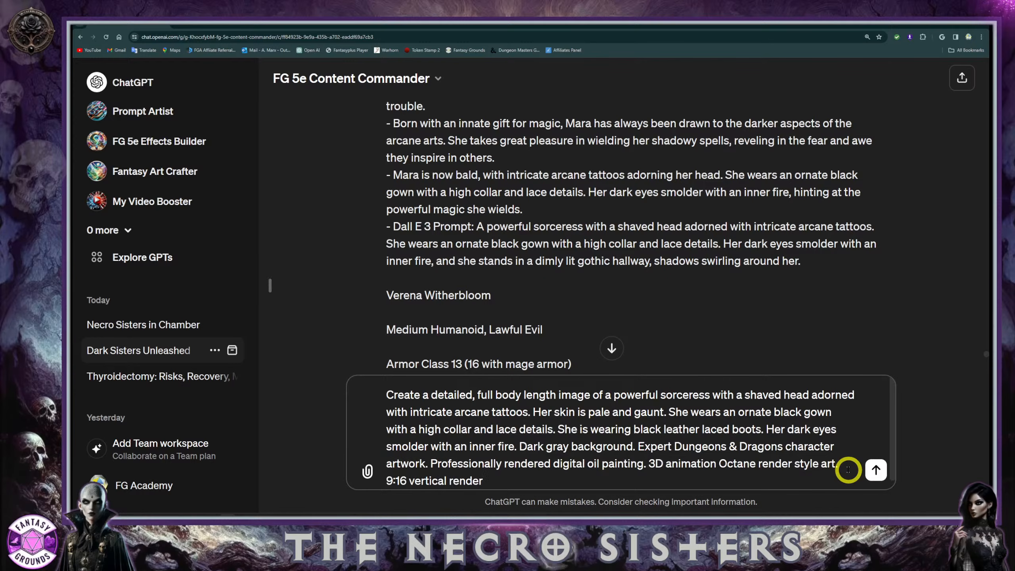
pyautogui.press('BackSpace')
pyautogui.press('BackSpace')
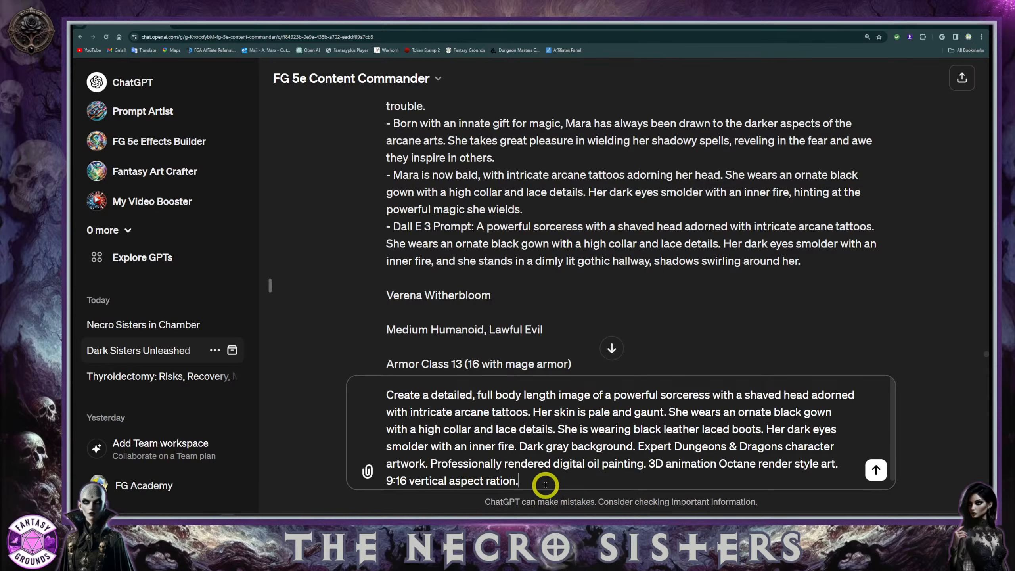
pyautogui.click(545, 484)
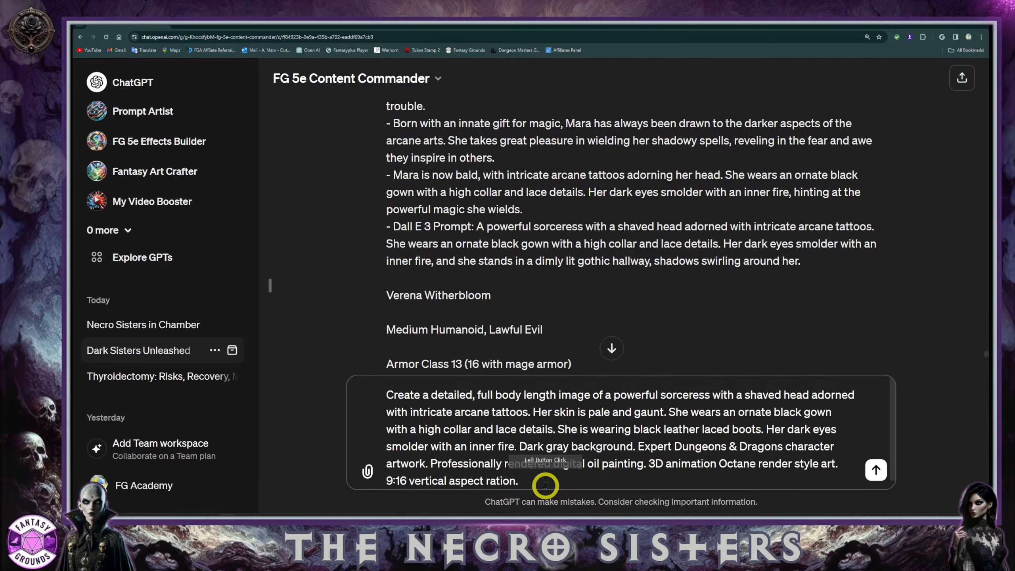
pyautogui.press('BackSpace')
pyautogui.click(572, 465)
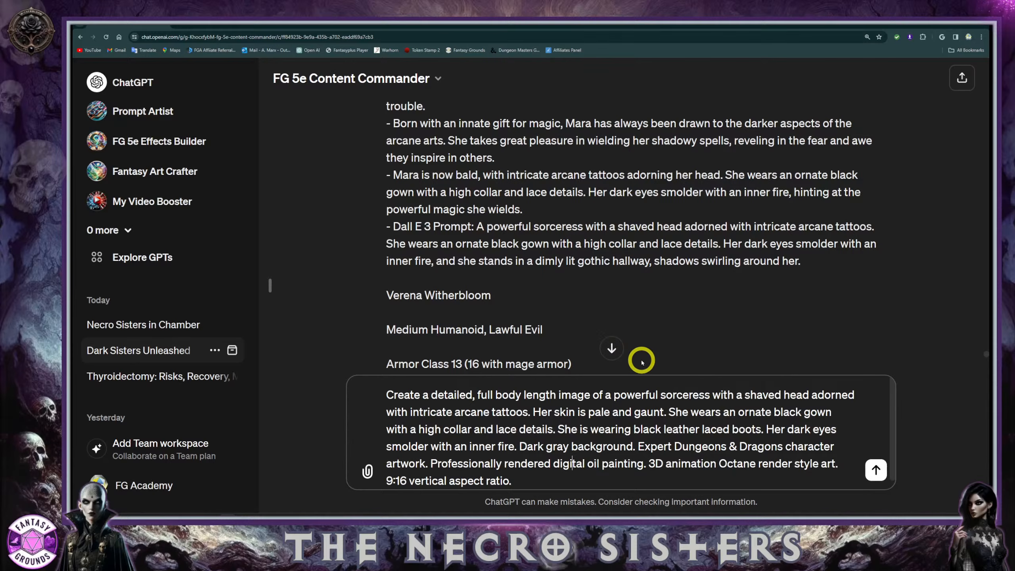
# Copy the entire prompt text and submit the prompt to FG 5e Content Commander
pyautogui.scroll(-1, 677, 408)
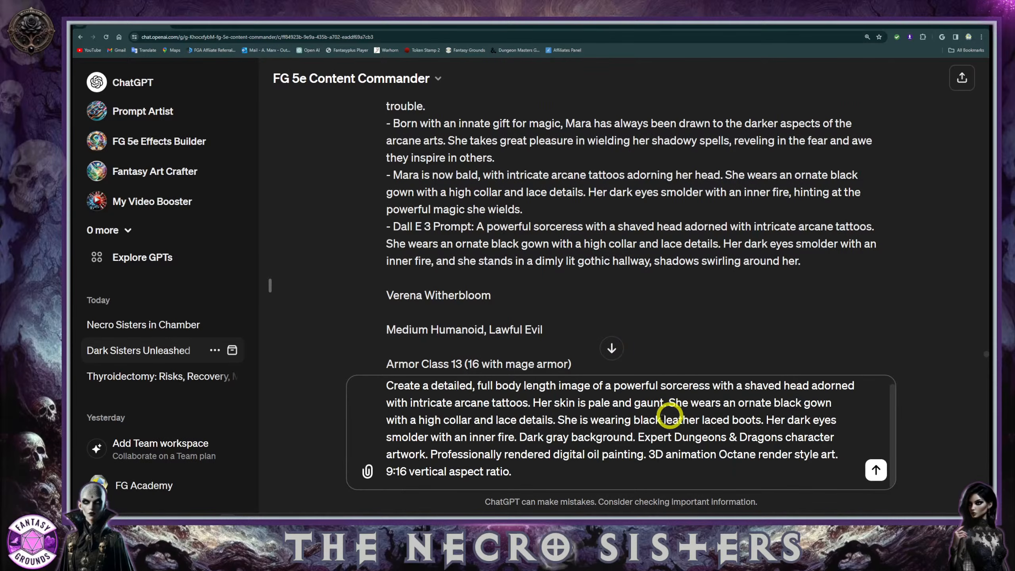
pyautogui.moveTo(545, 473); pyautogui.dragTo(454, 388)
pyautogui.rightClick(453, 389)
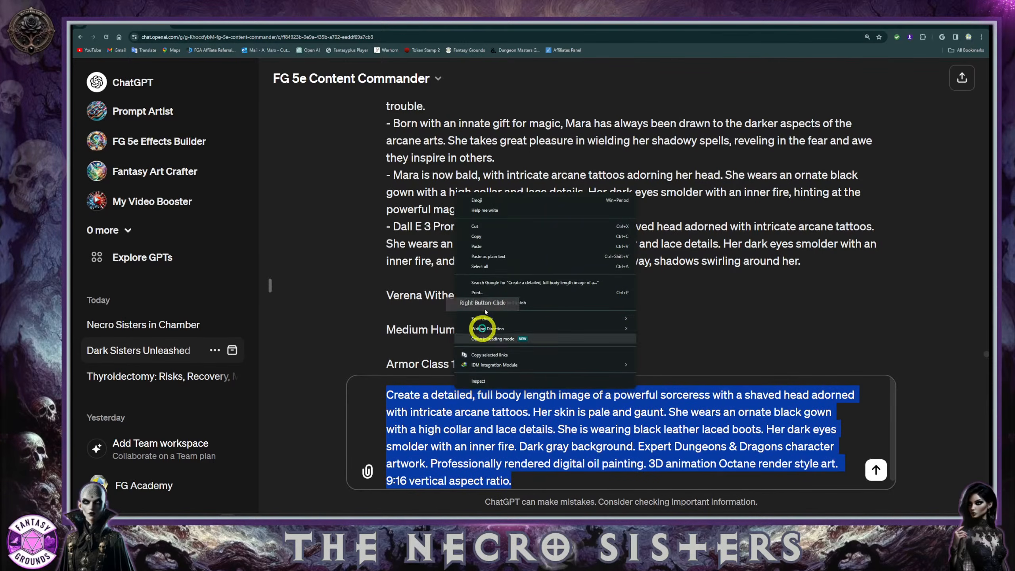
pyautogui.click(480, 235)
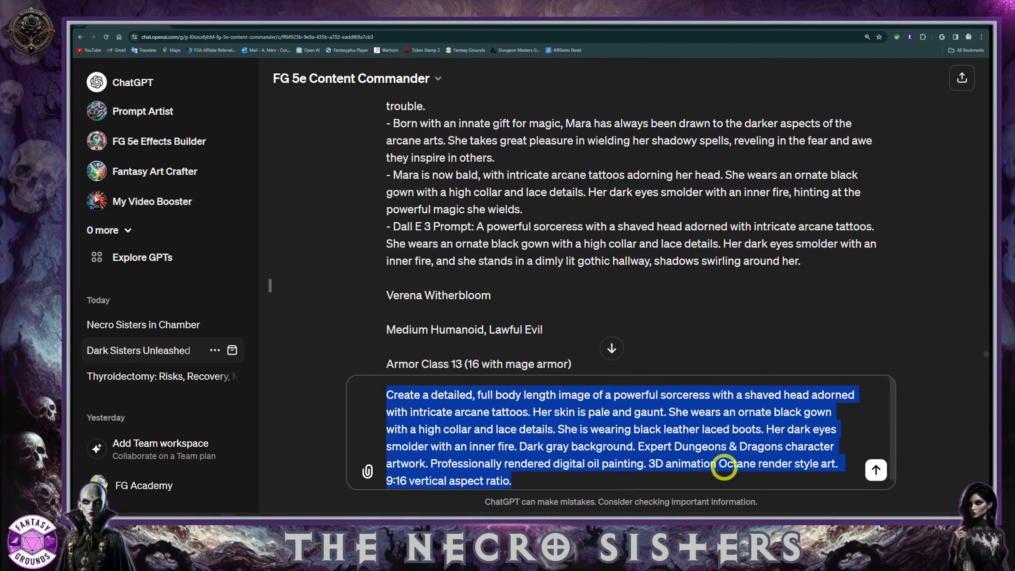
pyautogui.scroll(-1, 577, 451)
pyautogui.click(502, 446)
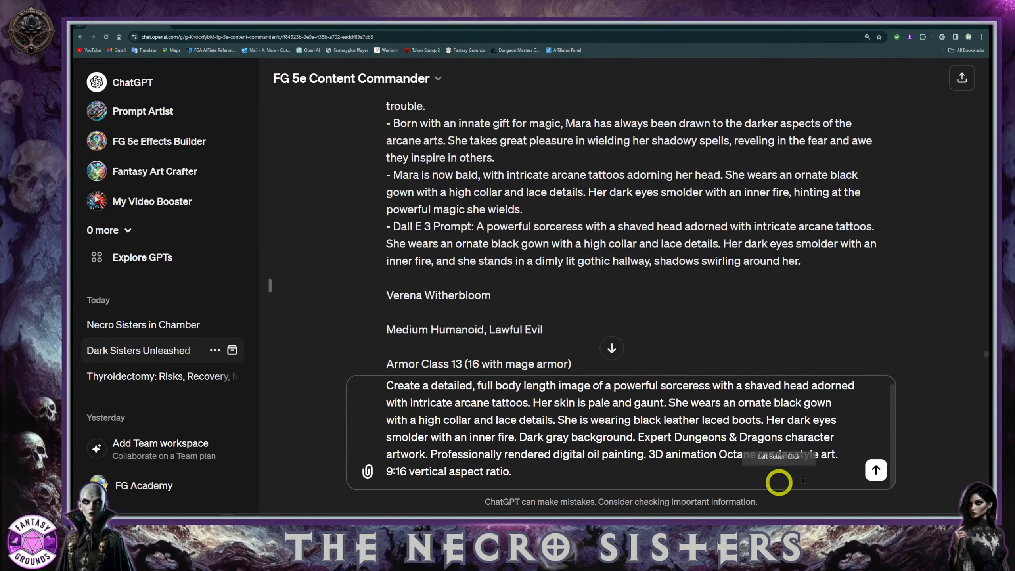
pyautogui.click(875, 471)
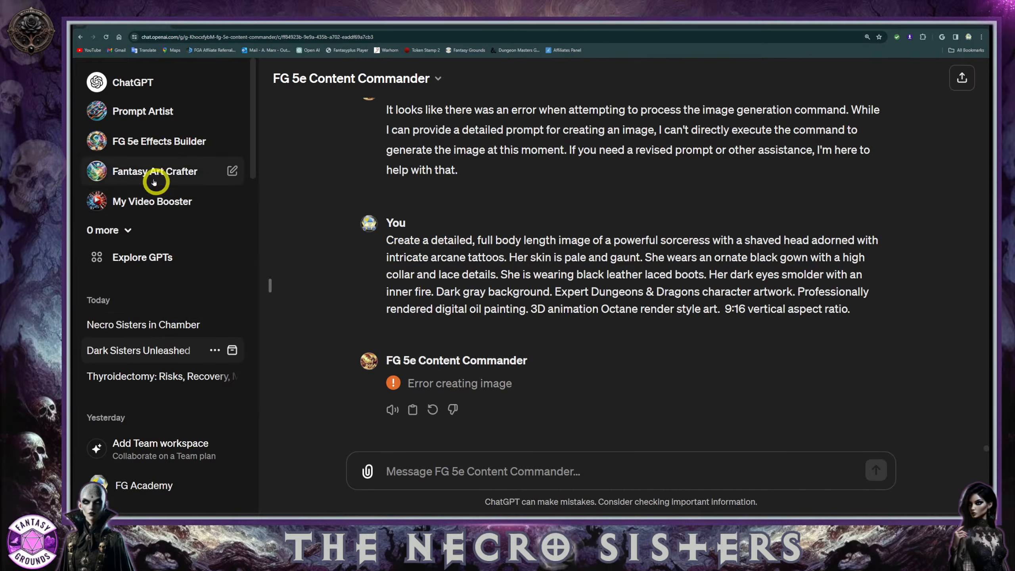
# Open the Prompt Artist GPT
pyautogui.click(156, 114)
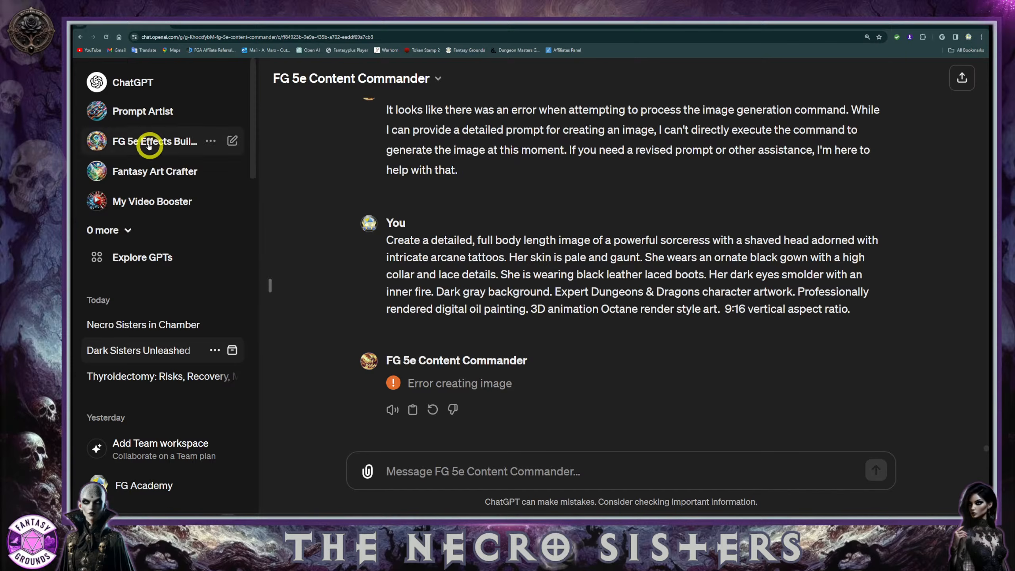
pyautogui.doubleClick(145, 110)
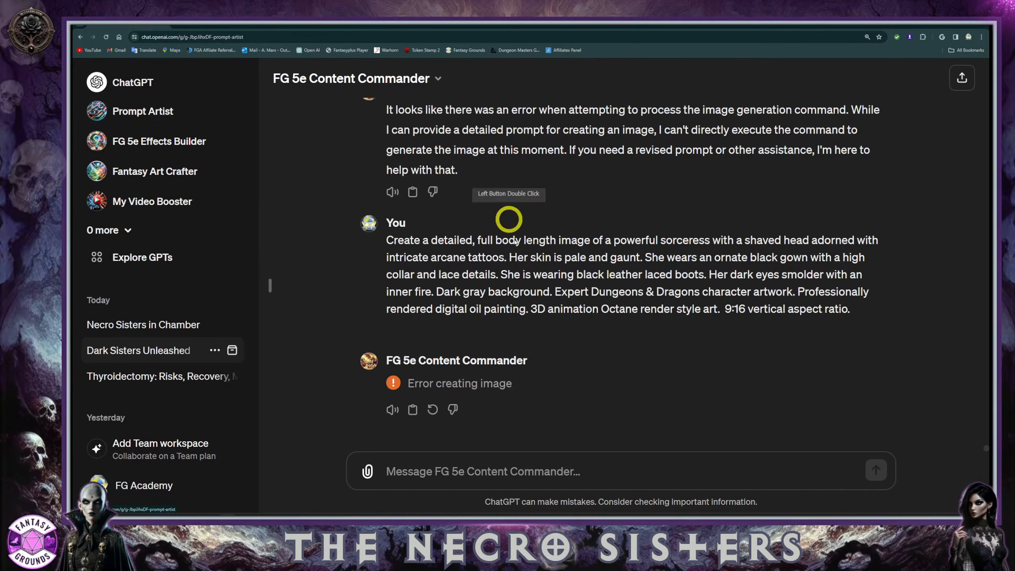
# Paste the copied full-body sorceress prompt into the Prompt Artist chat and submit it
pyautogui.click(423, 468)
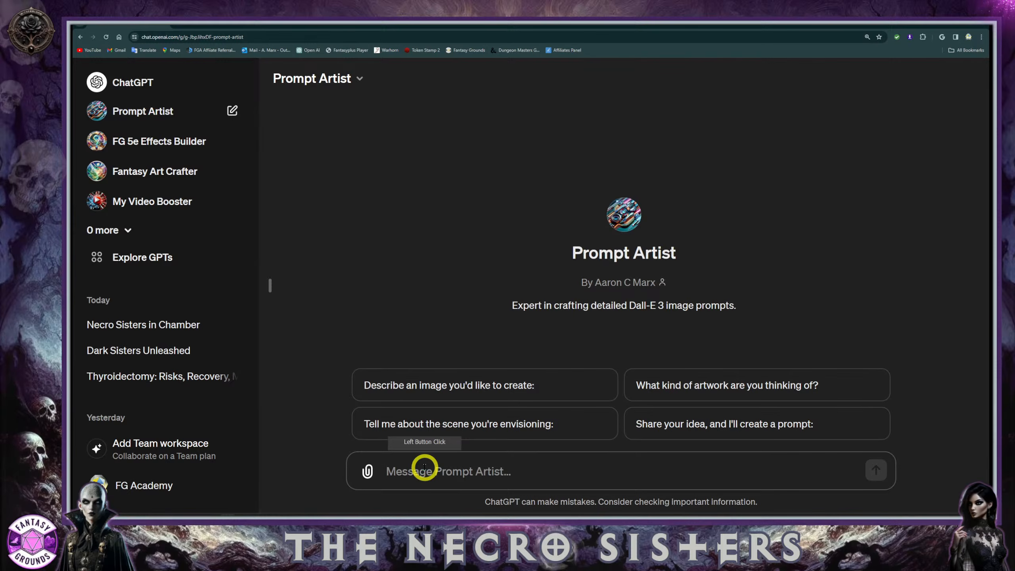
pyautogui.hotkey('ctrl', 'v')
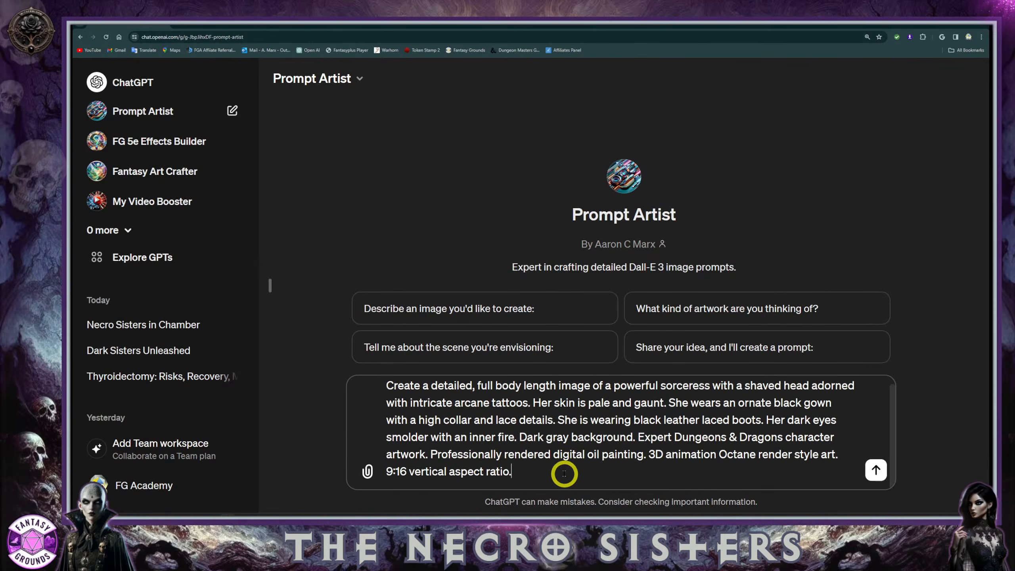
pyautogui.press('Return')
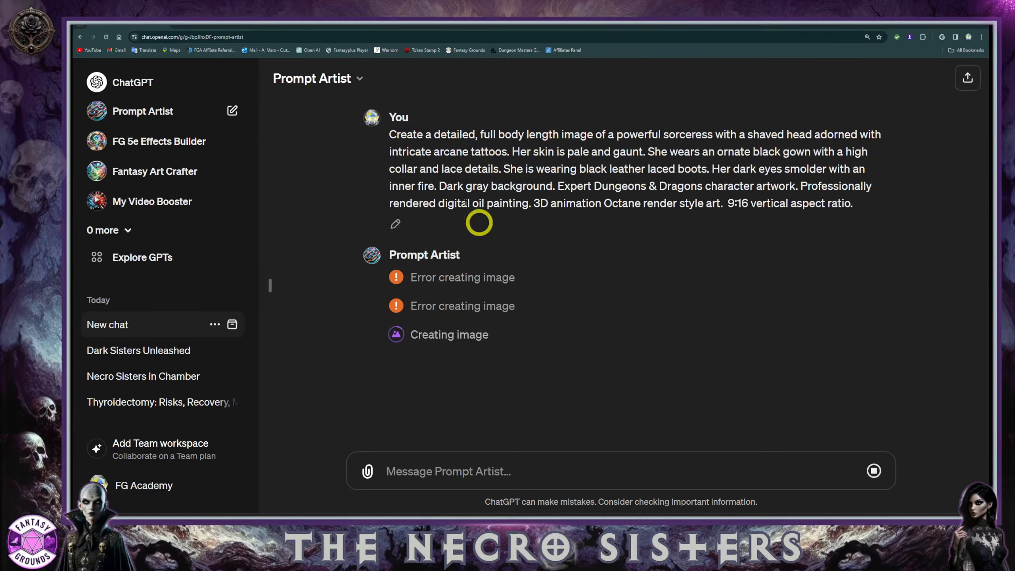
# Paste the portrait image of the shaved-head sorceress as an attachment to a new Prompt Artist message
pyautogui.moveTo(390, 134); pyautogui.dragTo(656, 168)
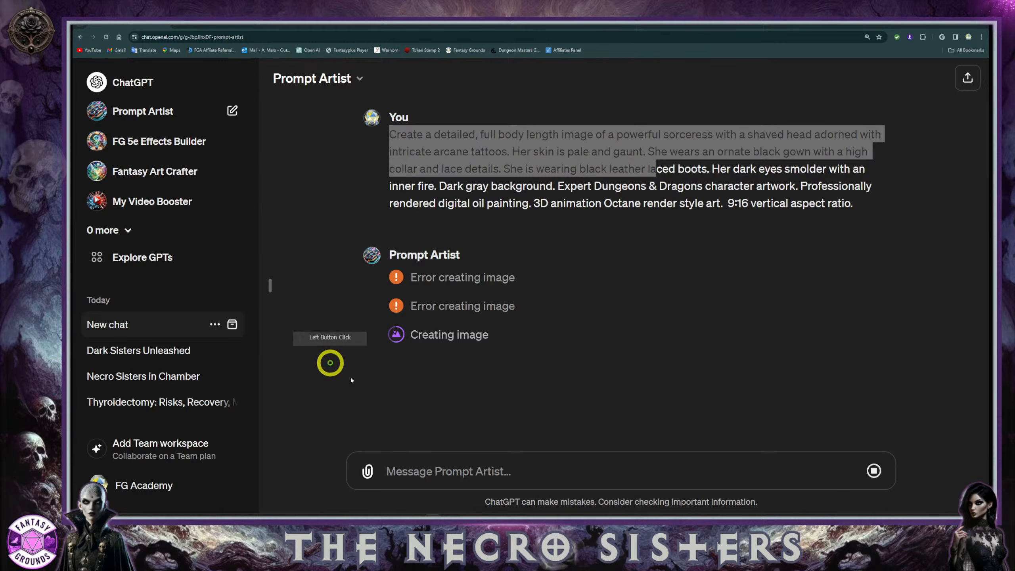
pyautogui.click(414, 467)
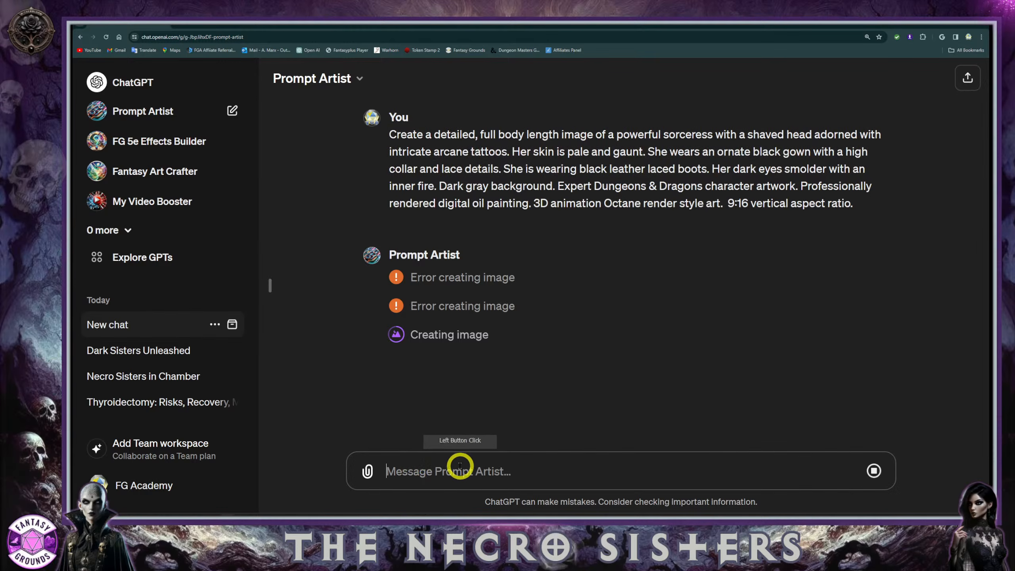
pyautogui.hotkey('ctrl', 'v')
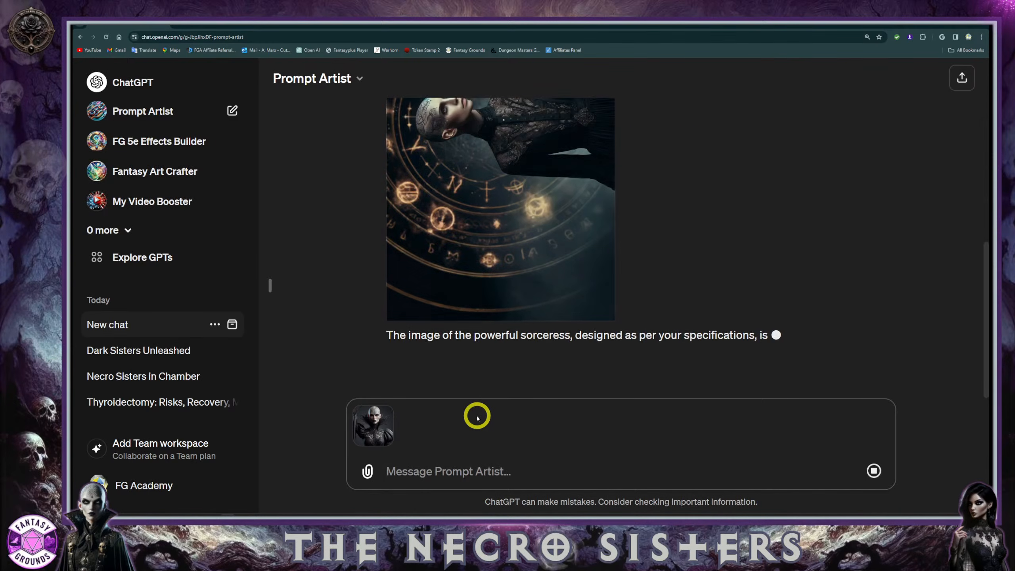
# View the generated sorceress image at full size, and return to the conversation
pyautogui.scroll(3, 475, 351)
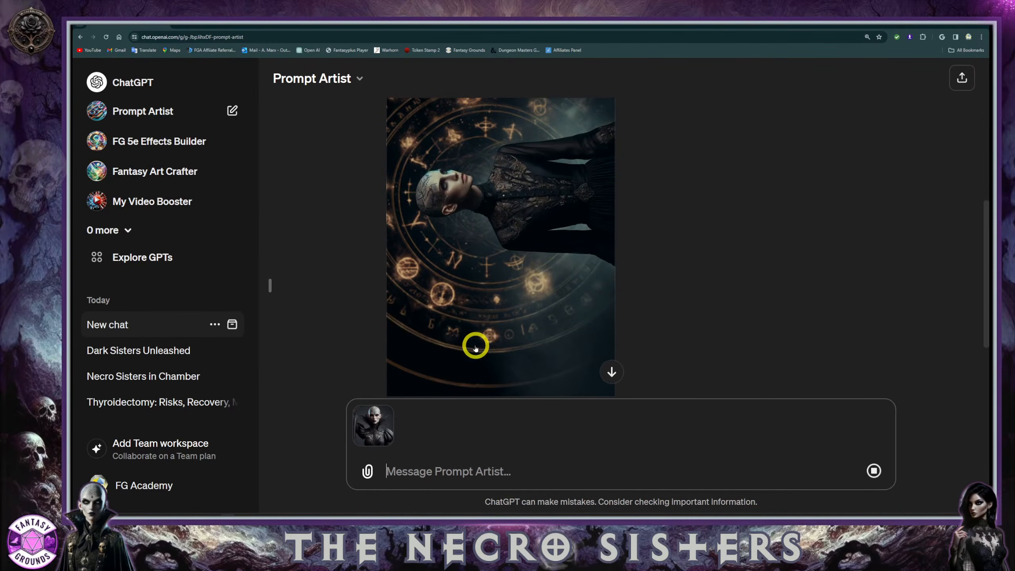
pyautogui.scroll(-1, 470, 307)
pyautogui.scroll(3, 469, 300)
pyautogui.click(469, 296)
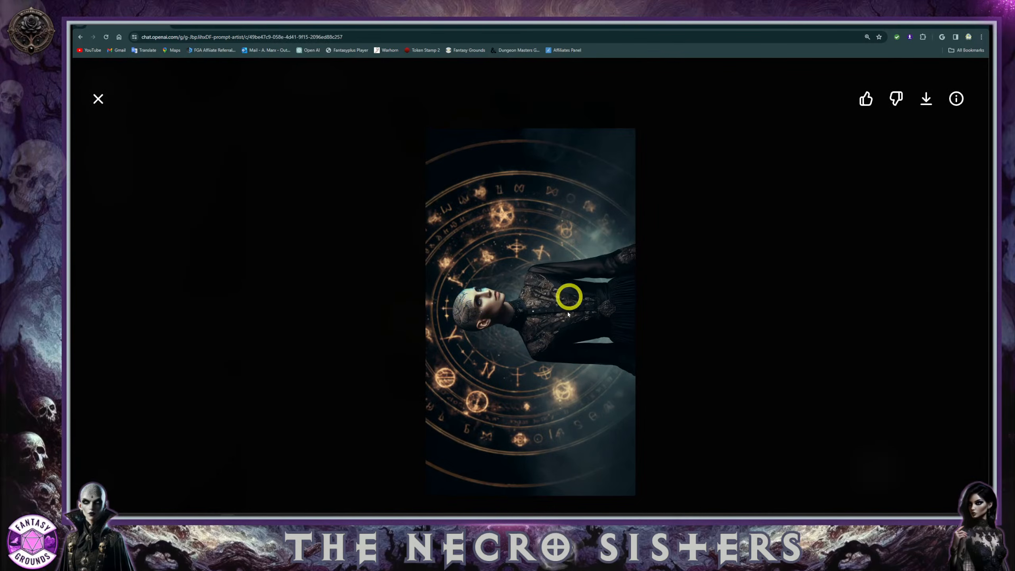
pyautogui.click(98, 99)
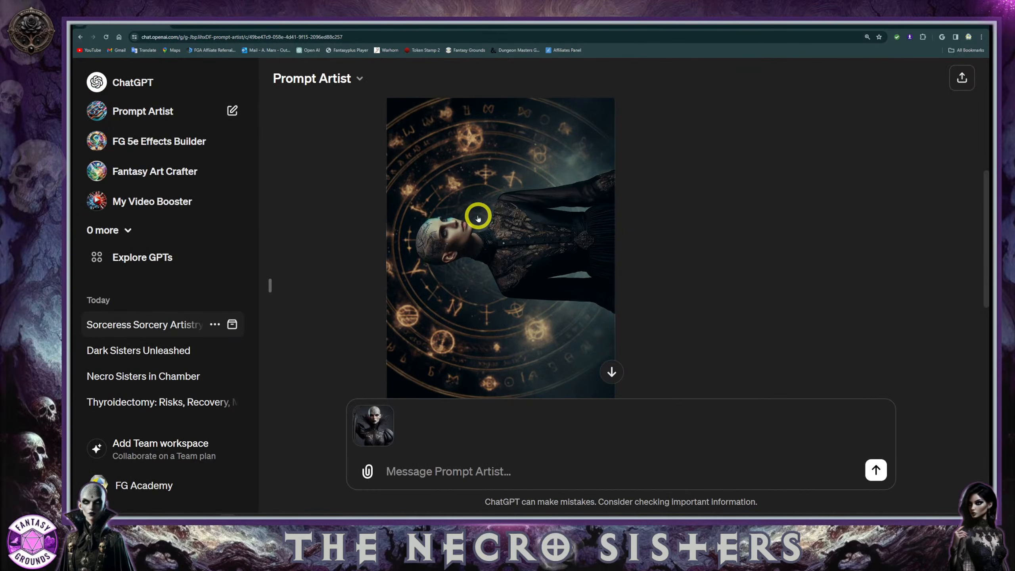
# Examine the generated sorceress image's orientation, face and tattoos, and read the description beneath it
pyautogui.scroll(-2, 477, 219)
pyautogui.scroll(-1, 478, 219)
pyautogui.scroll(2, 478, 218)
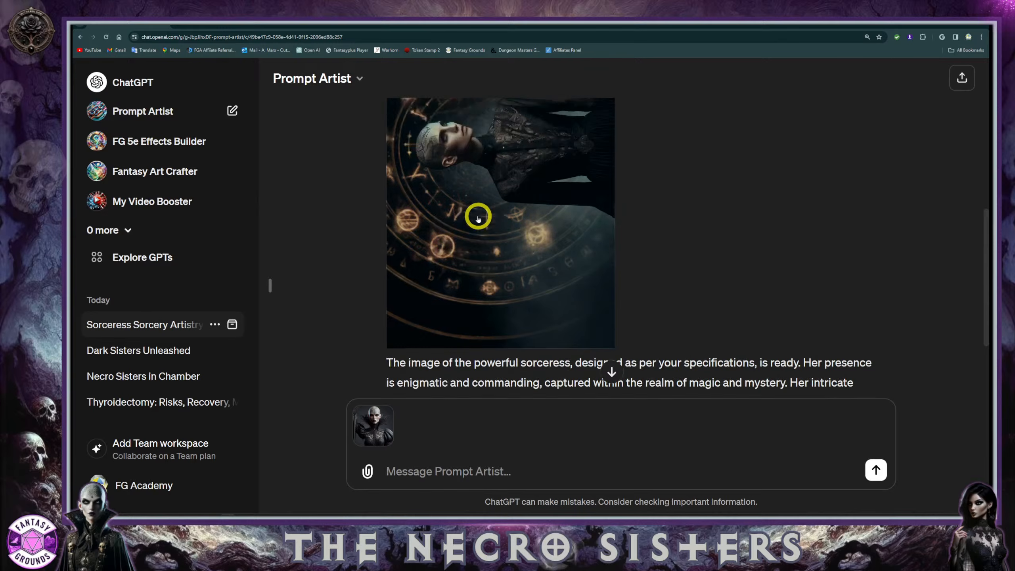
pyautogui.scroll(-1, 449, 193)
pyautogui.scroll(1, 468, 216)
pyautogui.scroll(-1, 483, 239)
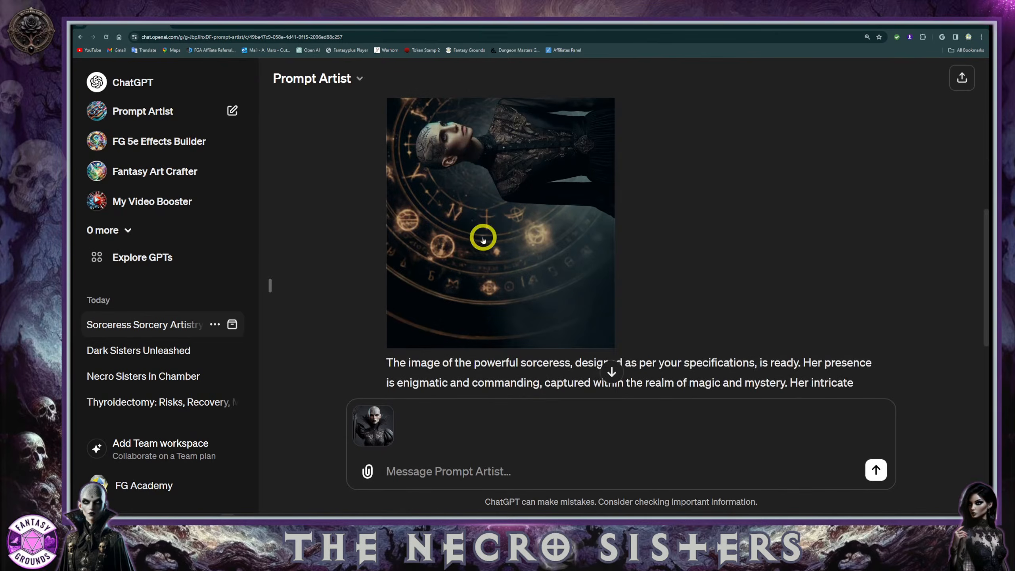
pyautogui.scroll(-2, 501, 278)
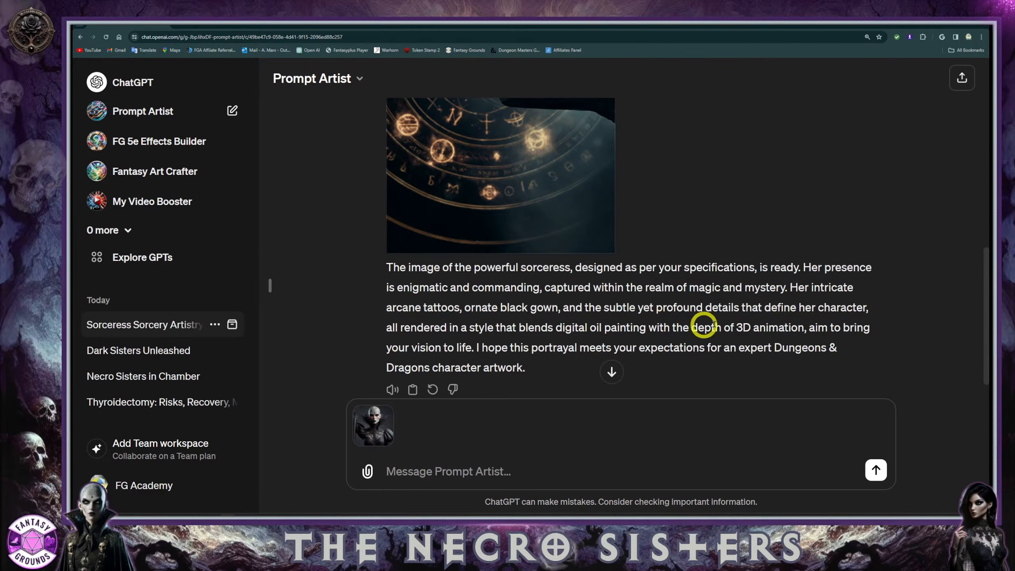
pyautogui.scroll(2, 494, 311)
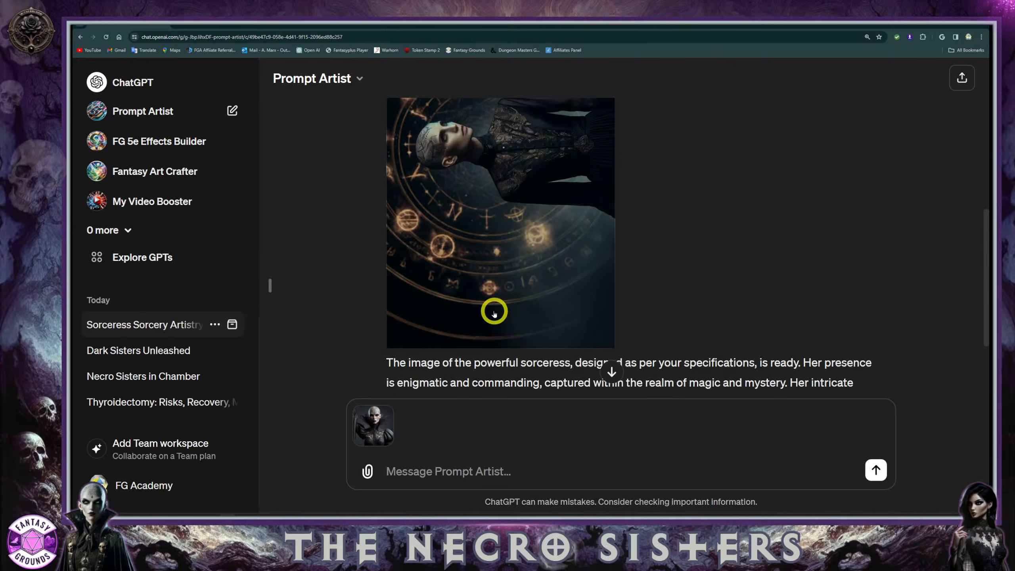
pyautogui.scroll(1, 493, 304)
pyautogui.scroll(-2, 493, 303)
pyautogui.scroll(-2, 493, 304)
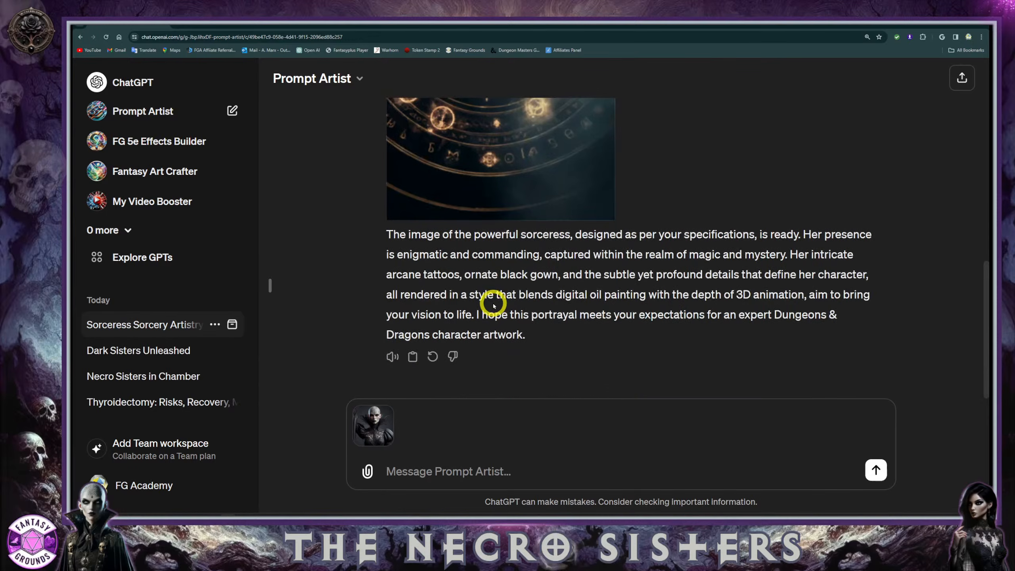
pyautogui.scroll(6, 498, 244)
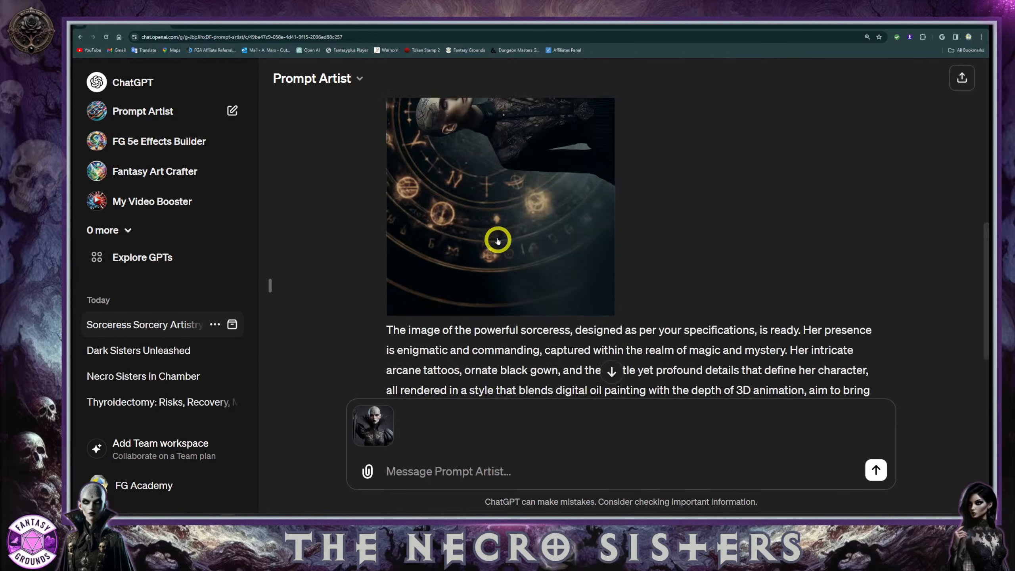
pyautogui.scroll(-4, 503, 317)
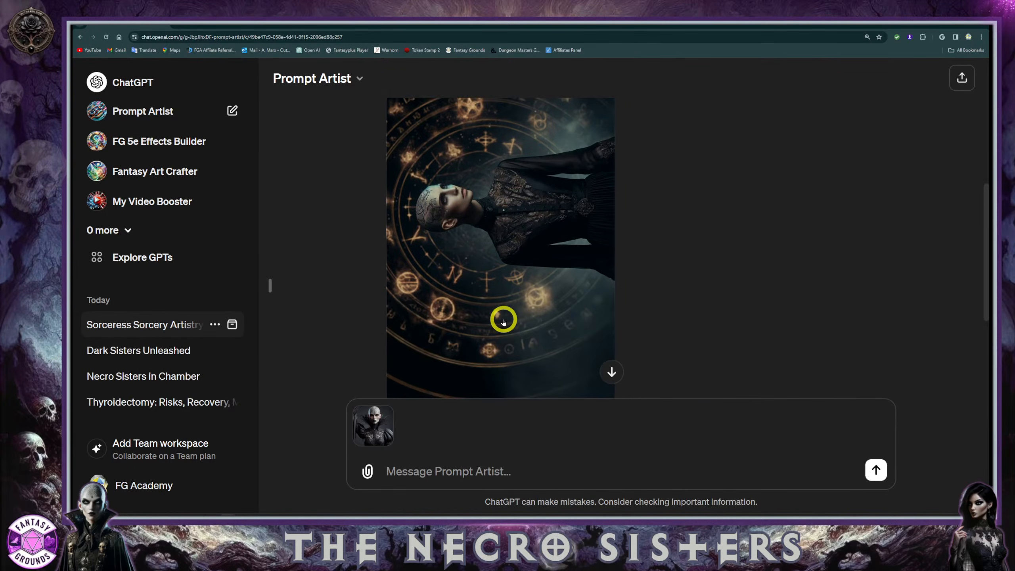
pyautogui.scroll(1, 471, 176)
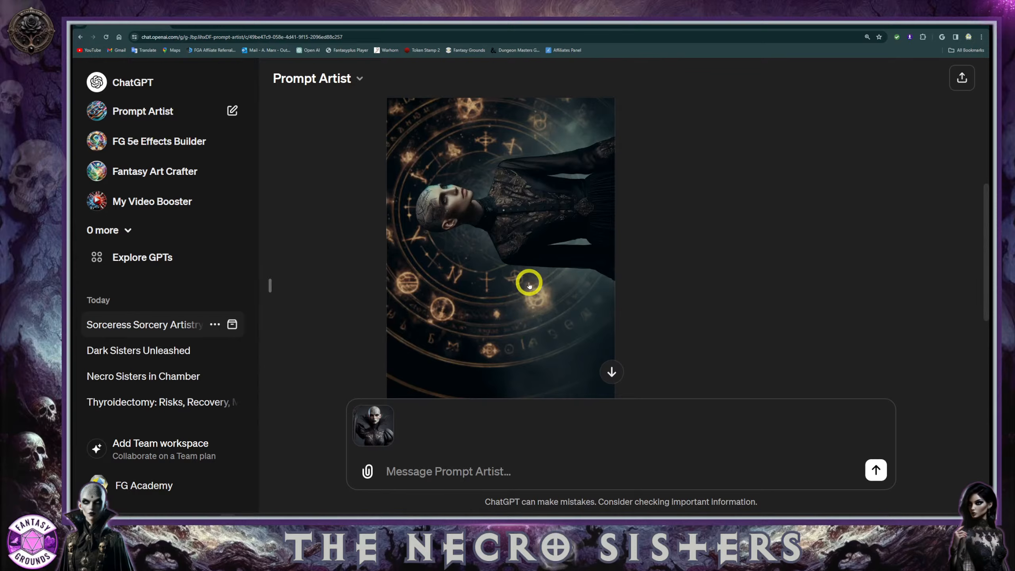
pyautogui.scroll(1, 527, 282)
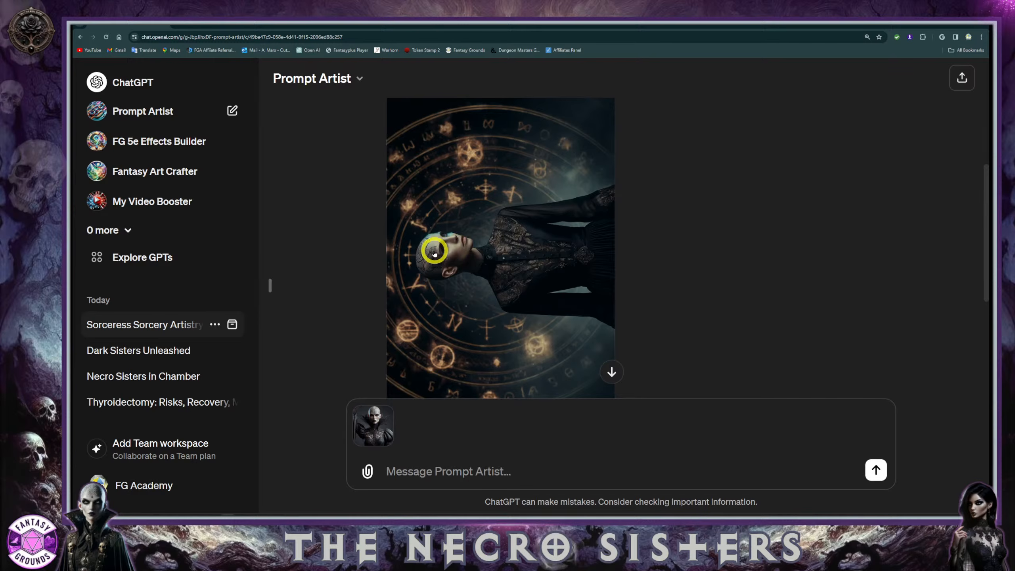
pyautogui.scroll(-5, 496, 293)
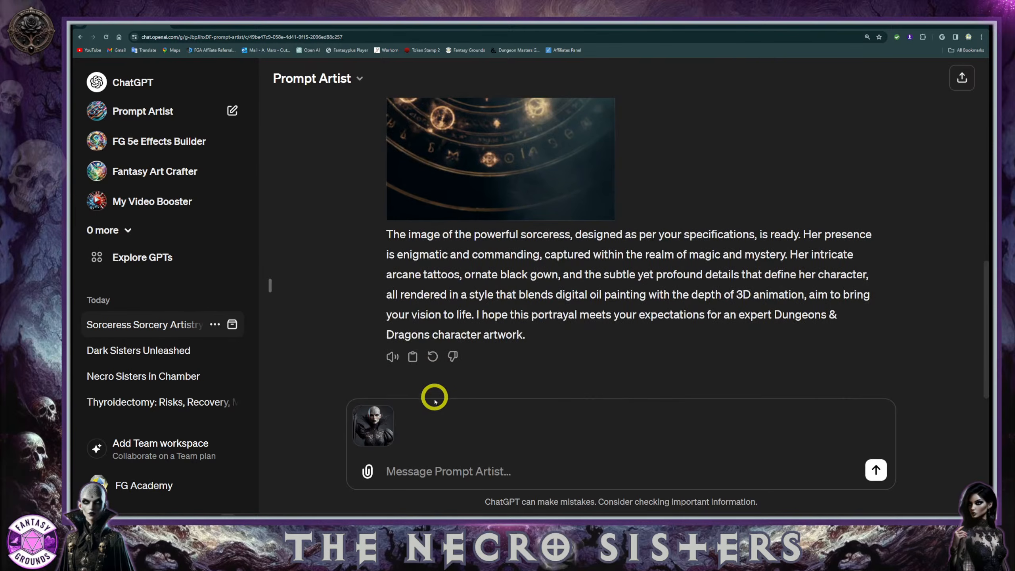
pyautogui.press('Return')
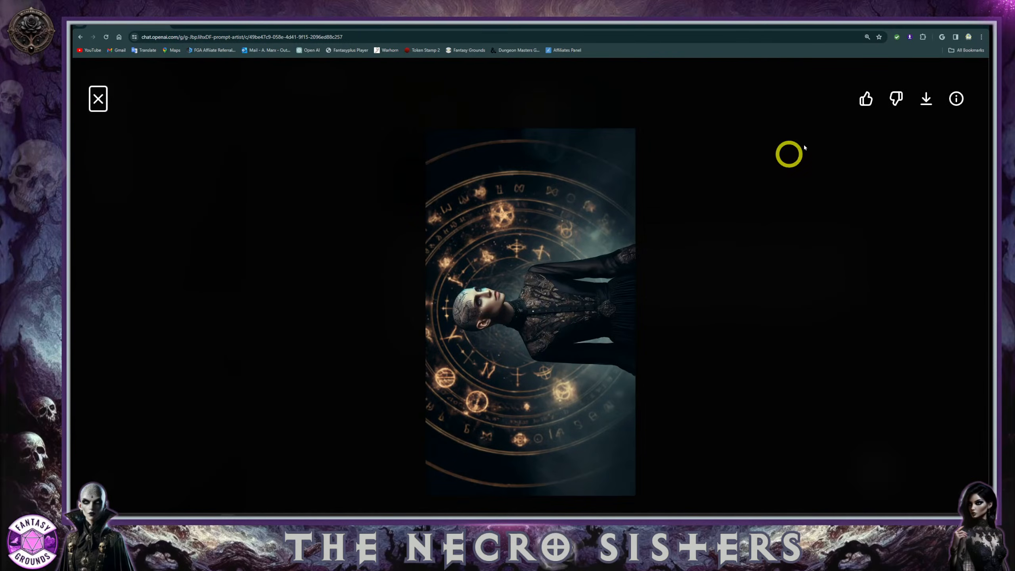
pyautogui.click(99, 98)
pyautogui.click(431, 437)
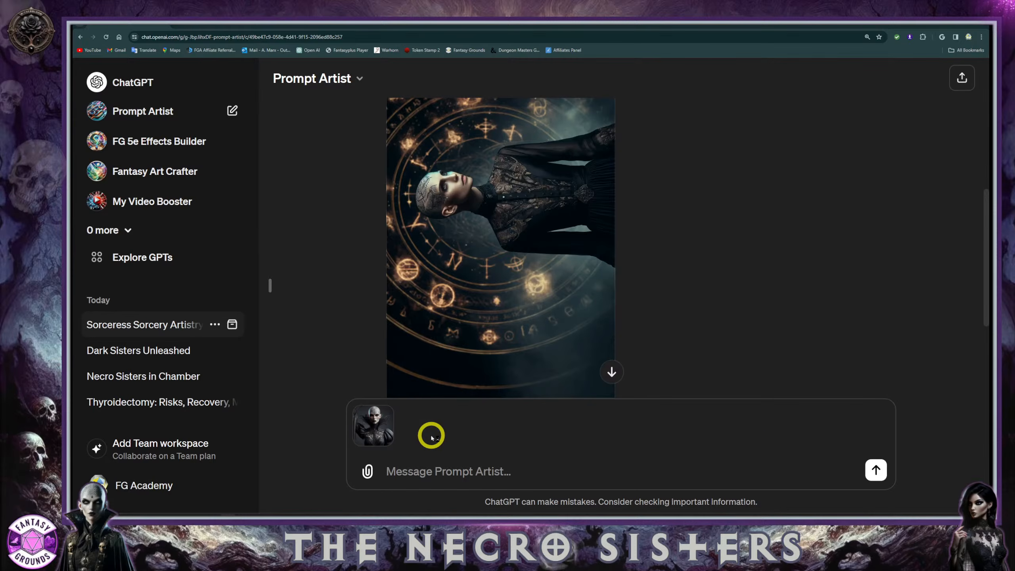
pyautogui.click(874, 471)
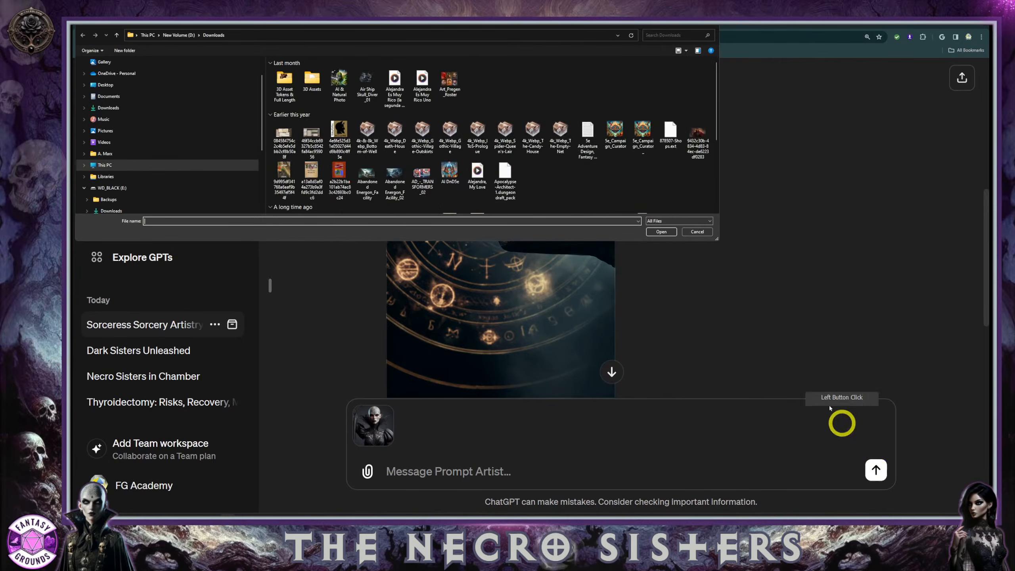
pyautogui.click(697, 232)
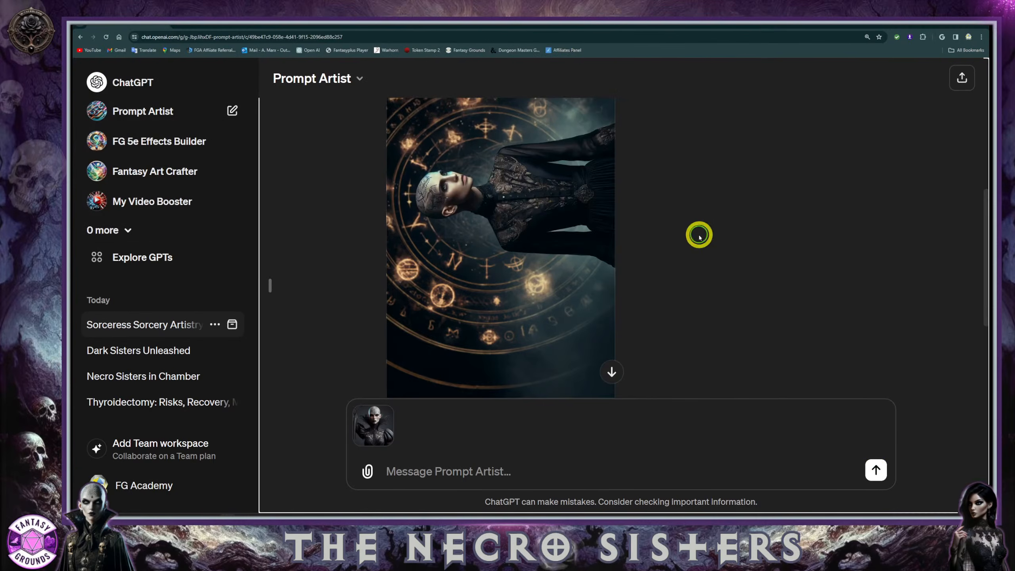
# Send the attached tattooed sorceress portrait to Prompt Artist, and paste and send a second reference portrait of her
pyautogui.click(874, 471)
pyautogui.scroll(2, 693, 384)
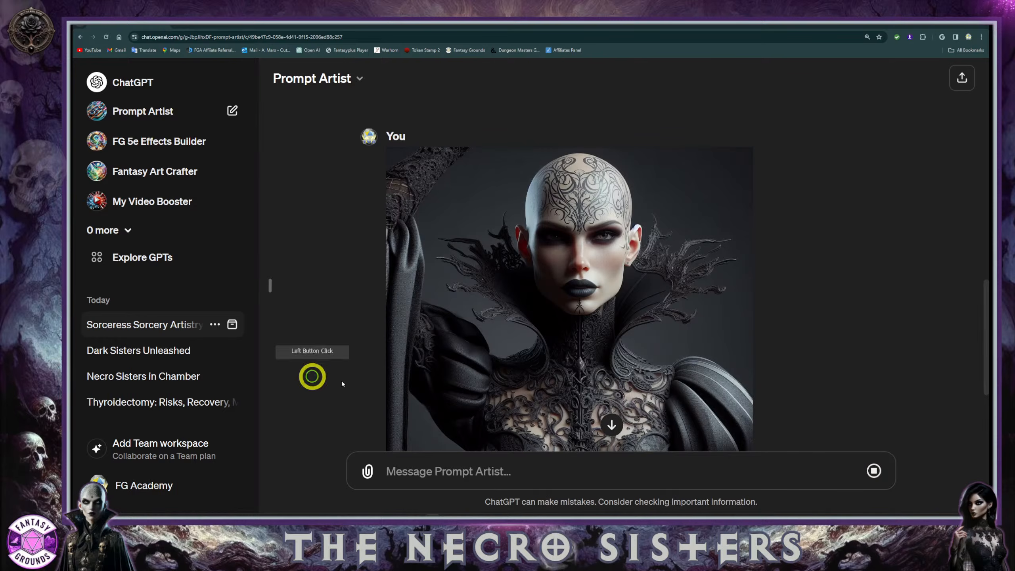
pyautogui.click(434, 476)
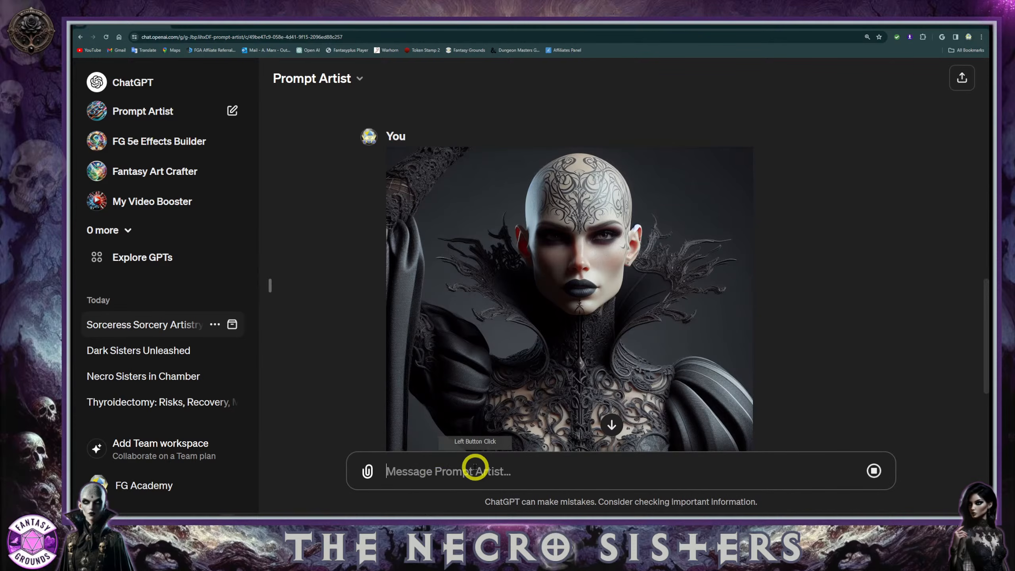
pyautogui.hotkey('ctrl', 'v')
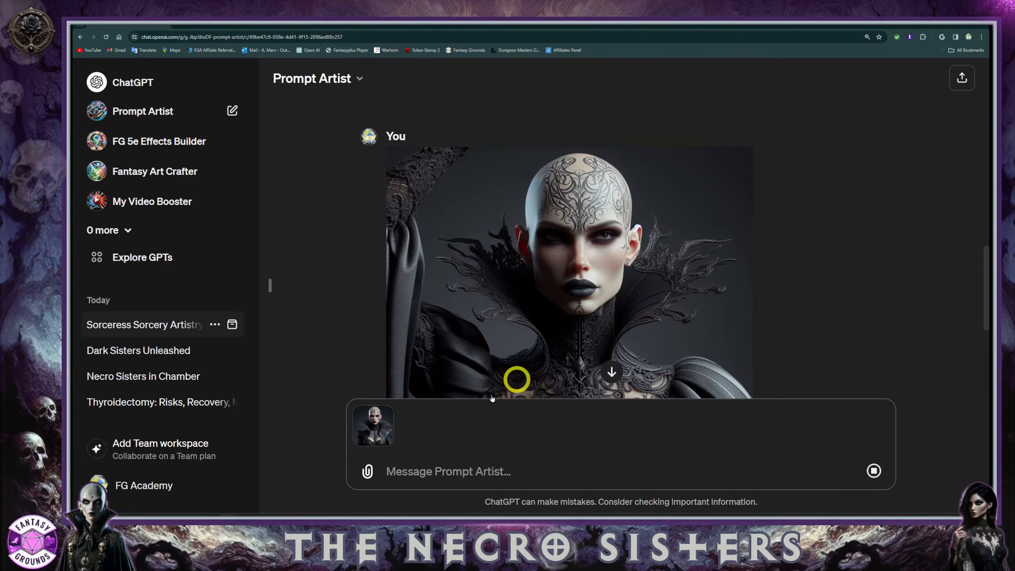
pyautogui.click(874, 470)
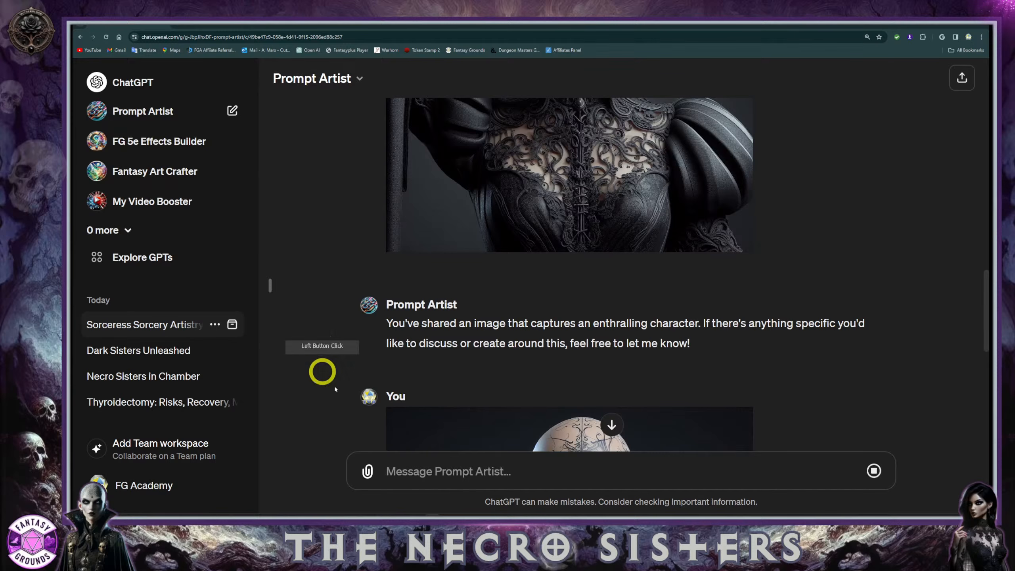
# Paste a third portrait of the tattooed sorceress, a closer view, into the message and send it
pyautogui.scroll(-10, 469, 417)
pyautogui.click(414, 464)
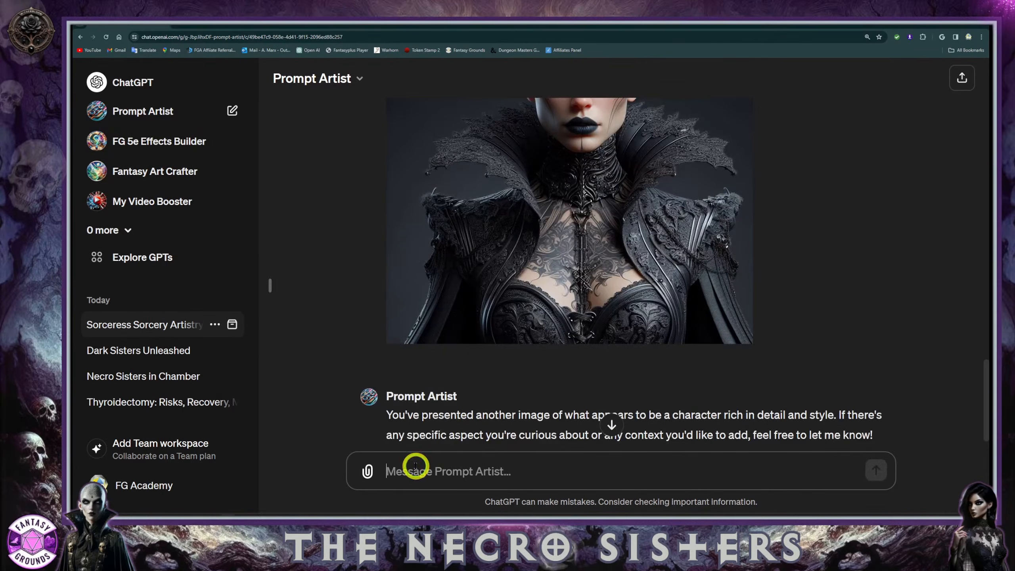
pyautogui.hotkey('ctrl', 'v')
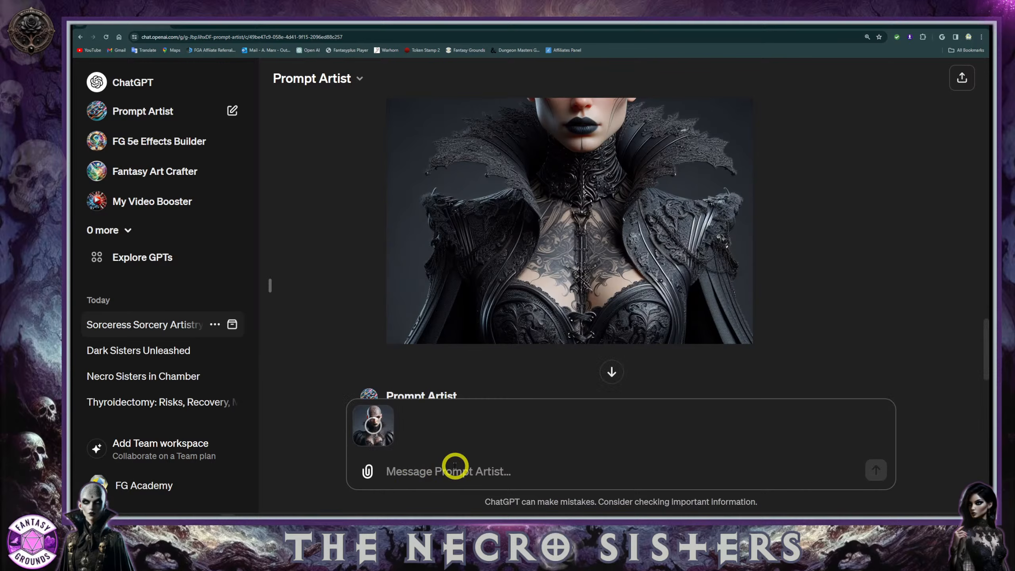
pyautogui.press('Return')
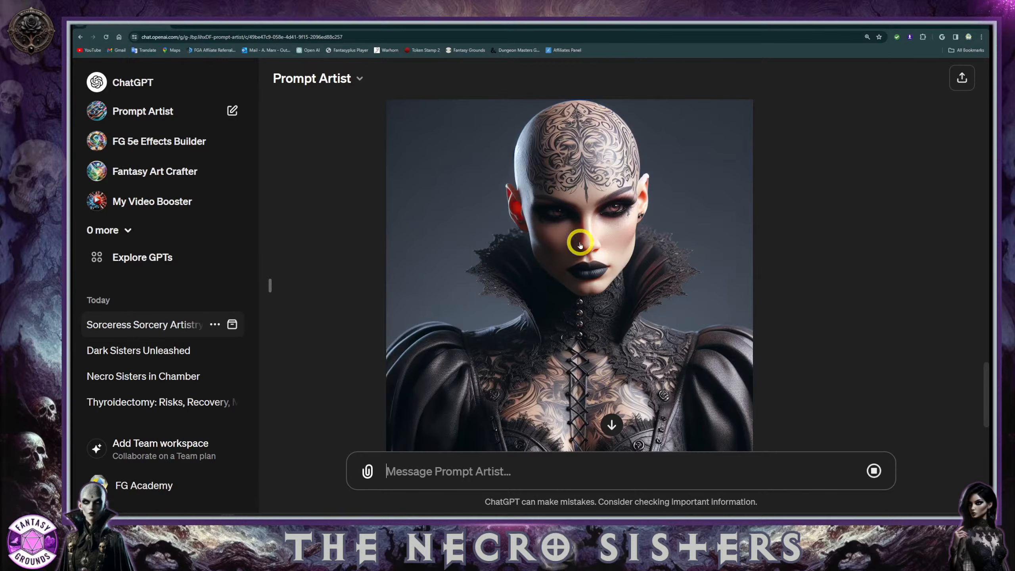
# Review the uploaded sorceress portraits and Prompt Artist's replies to them in the conversation
pyautogui.scroll(5, 615, 287)
pyautogui.scroll(-5, 600, 314)
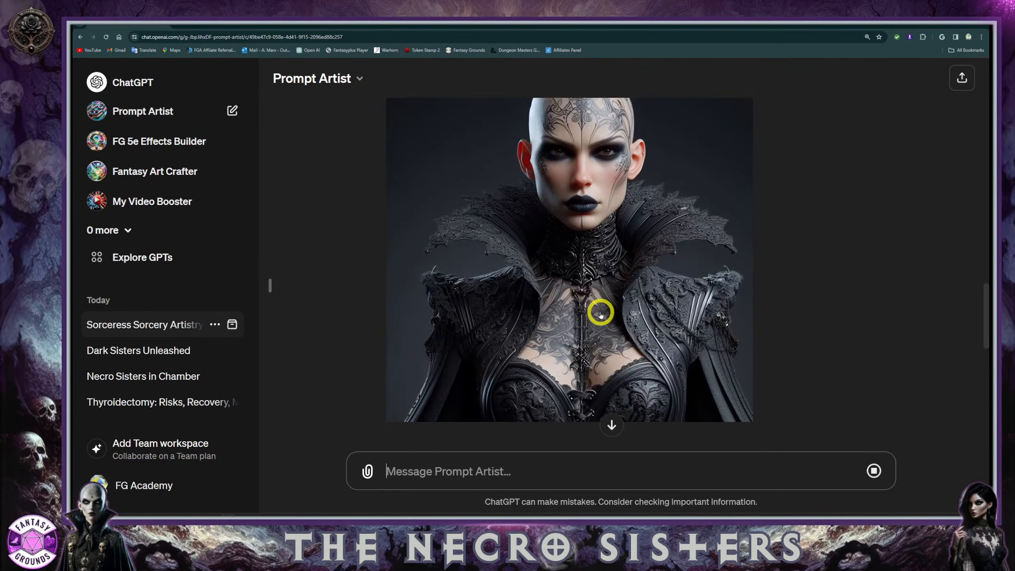
pyautogui.scroll(1, 600, 312)
pyautogui.scroll(10, 611, 325)
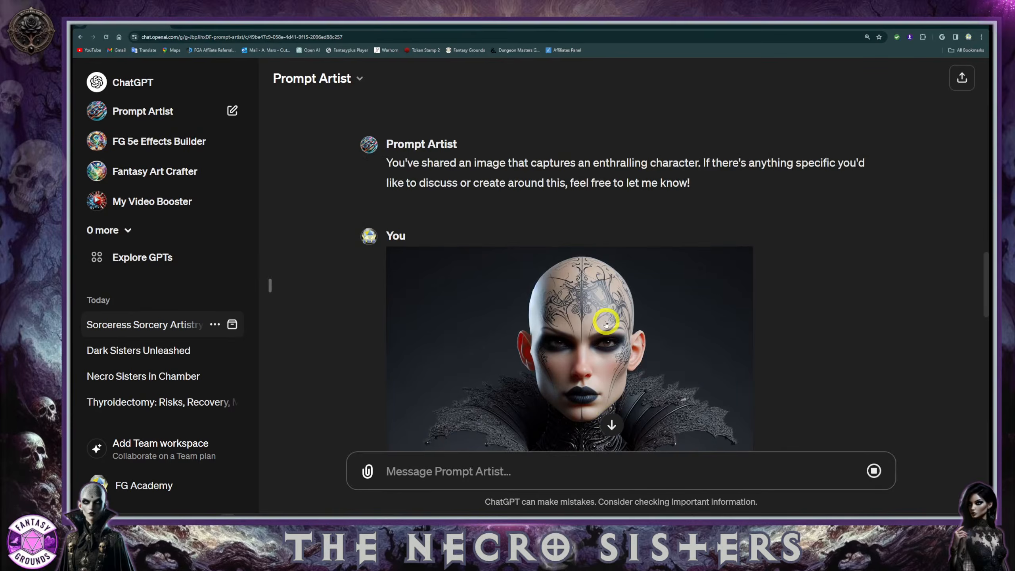
pyautogui.scroll(20, 601, 316)
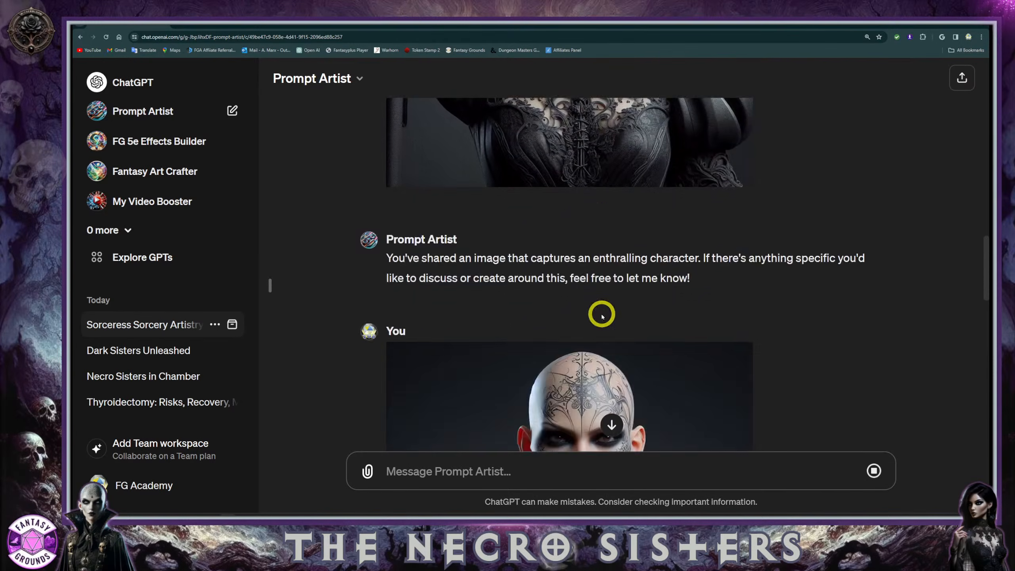
pyautogui.scroll(-2, 595, 326)
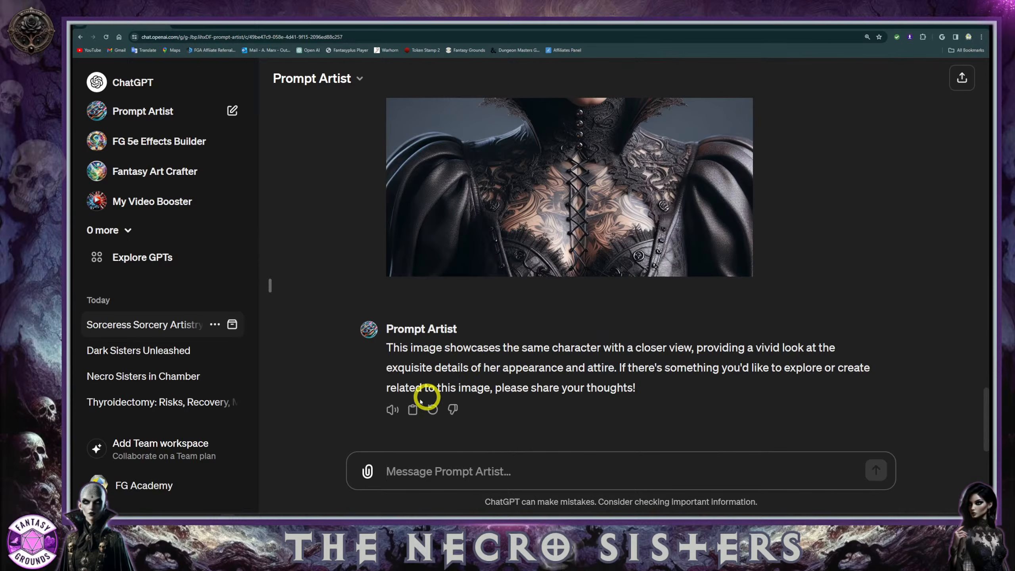
pyautogui.click(444, 470)
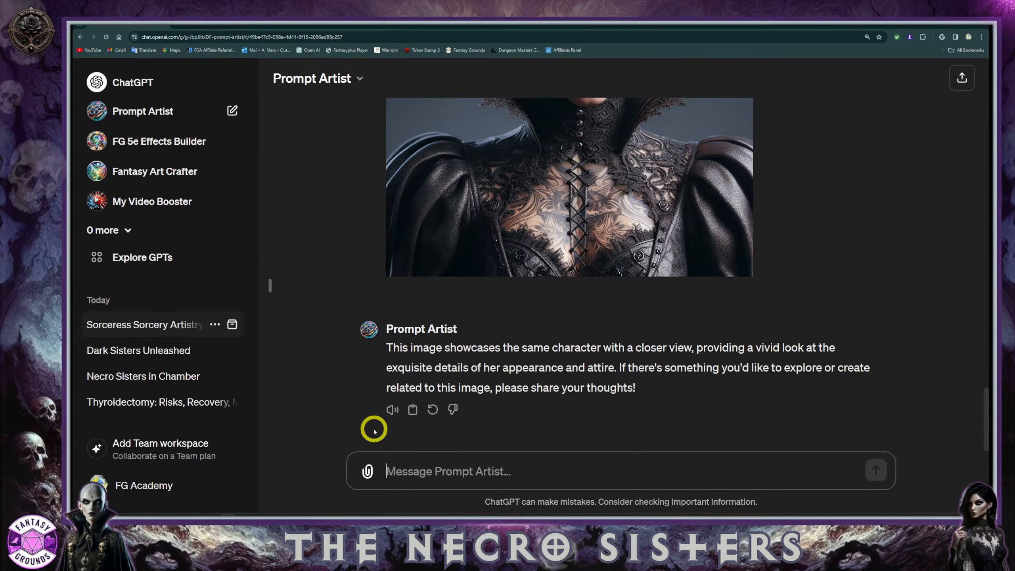
pyautogui.click(416, 474)
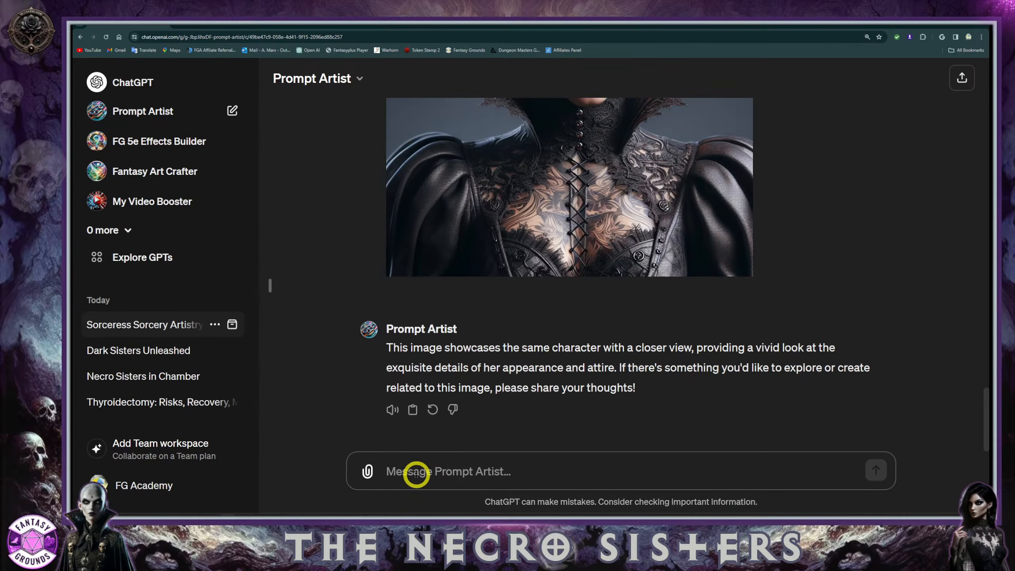
# Compare the uploaded portraits with the first generated sorceress image and reread its description
pyautogui.scroll(2, 384, 451)
pyautogui.scroll(-2, 385, 452)
pyautogui.scroll(15, 358, 202)
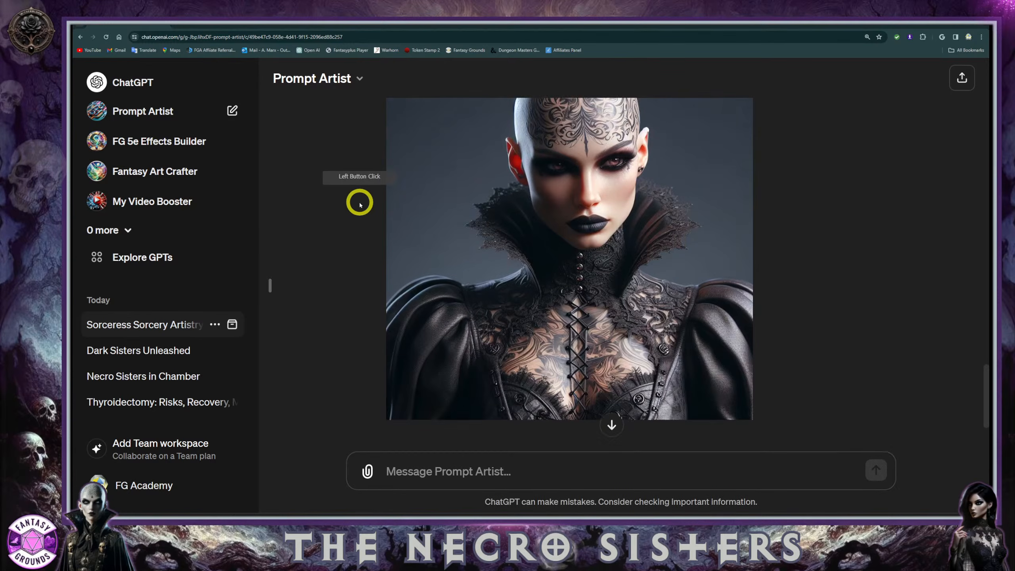
pyautogui.scroll(20, 361, 208)
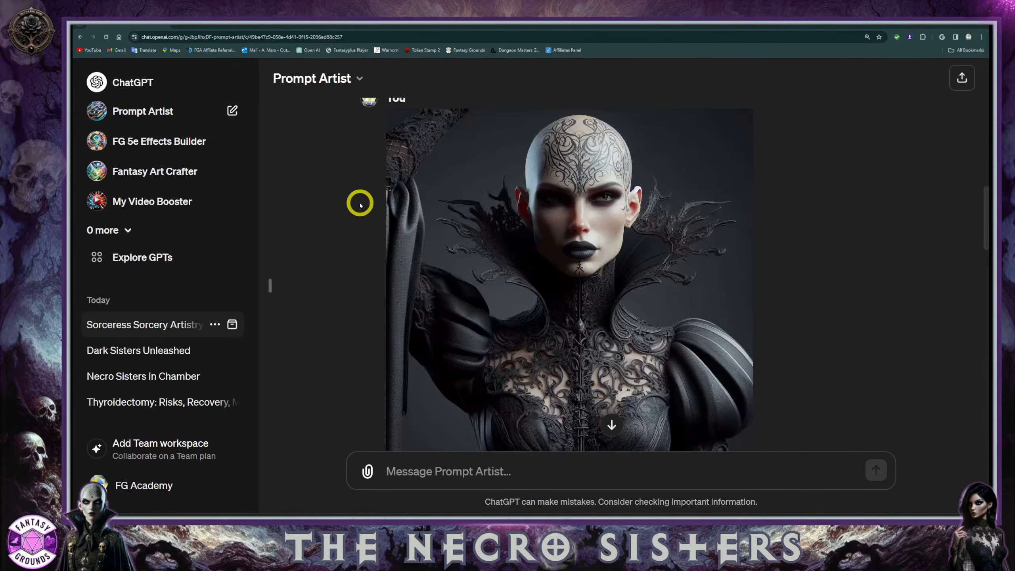
pyautogui.scroll(7, 360, 204)
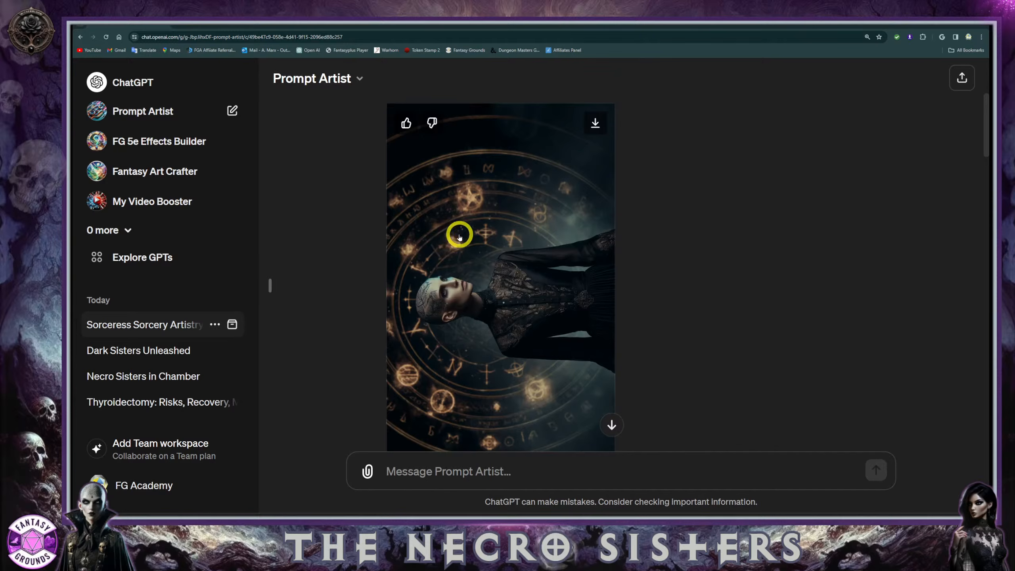
pyautogui.scroll(-3, 460, 239)
pyautogui.scroll(-2, 500, 300)
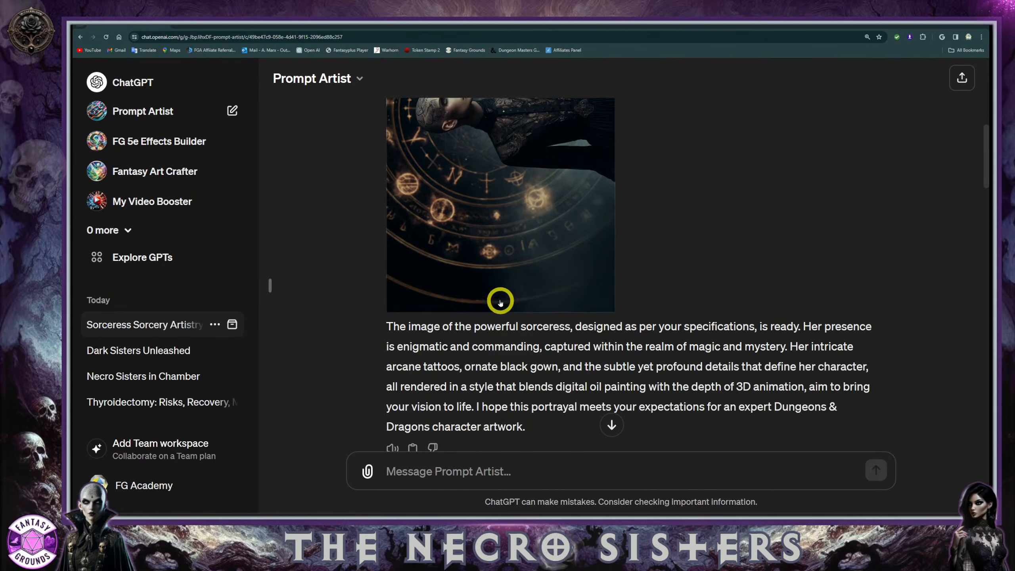
pyautogui.scroll(-1, 481, 337)
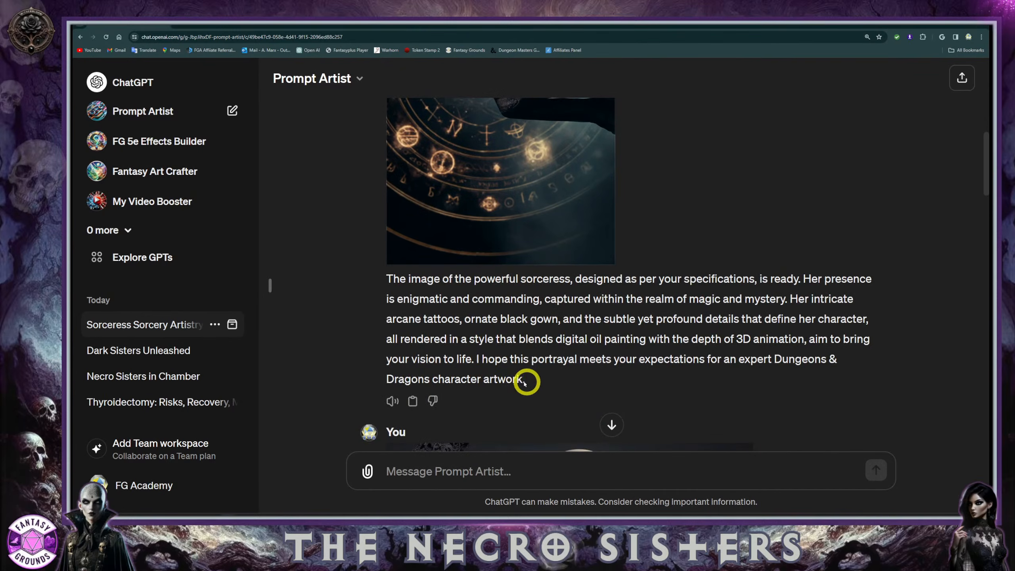
# Copy the original full-body sorceress prompt from the start of the conversation and paste it into a new message
pyautogui.moveTo(526, 380); pyautogui.dragTo(399, 291)
pyautogui.click(737, 240)
pyautogui.scroll(10, 643, 263)
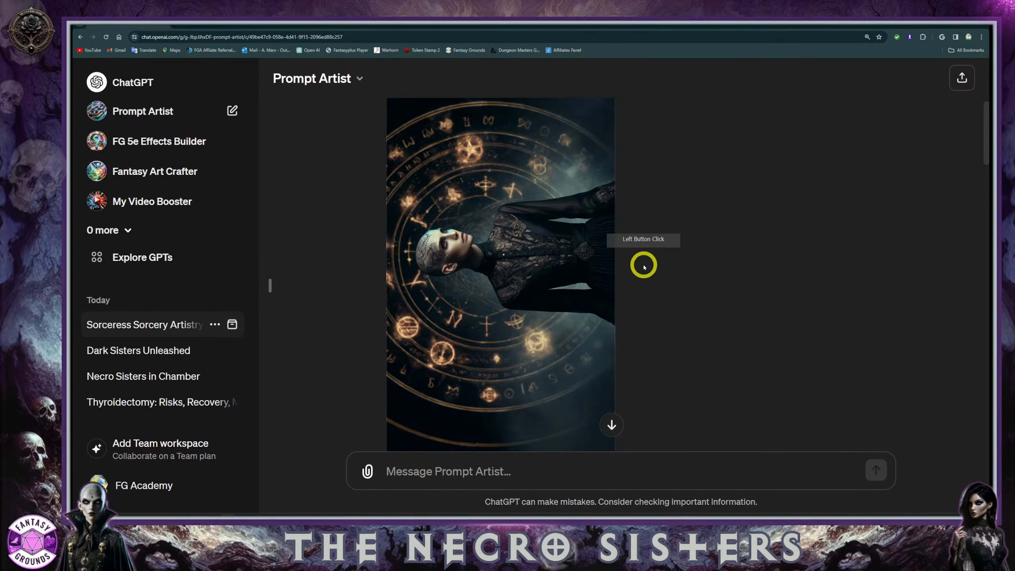
pyautogui.scroll(1, 641, 262)
pyautogui.moveTo(850, 204); pyautogui.dragTo(386, 140)
pyautogui.rightClick(451, 143)
pyautogui.click(467, 148)
pyautogui.click(421, 462)
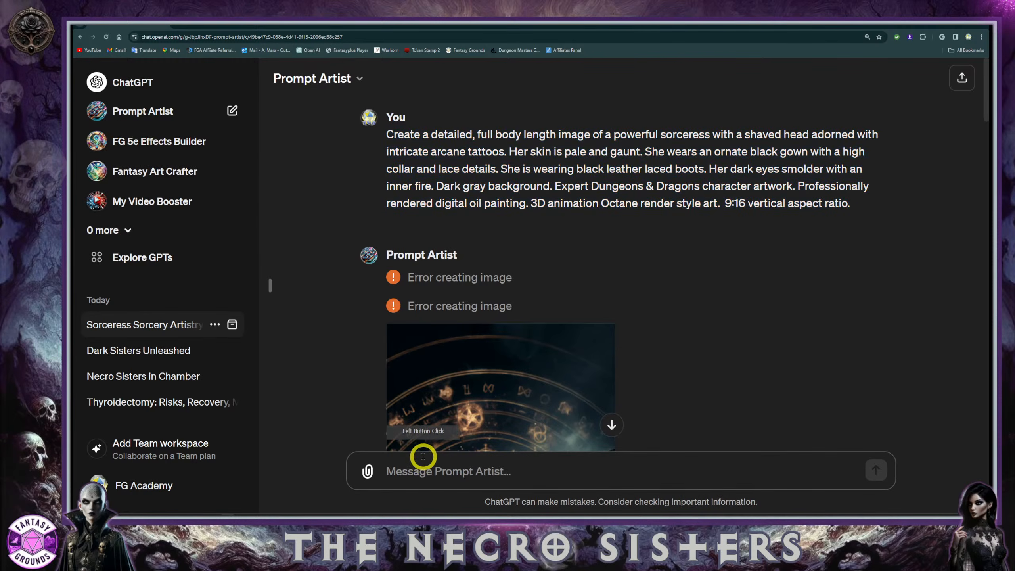
pyautogui.hotkey('ctrl', 'v')
pyautogui.scroll(-1, 462, 435)
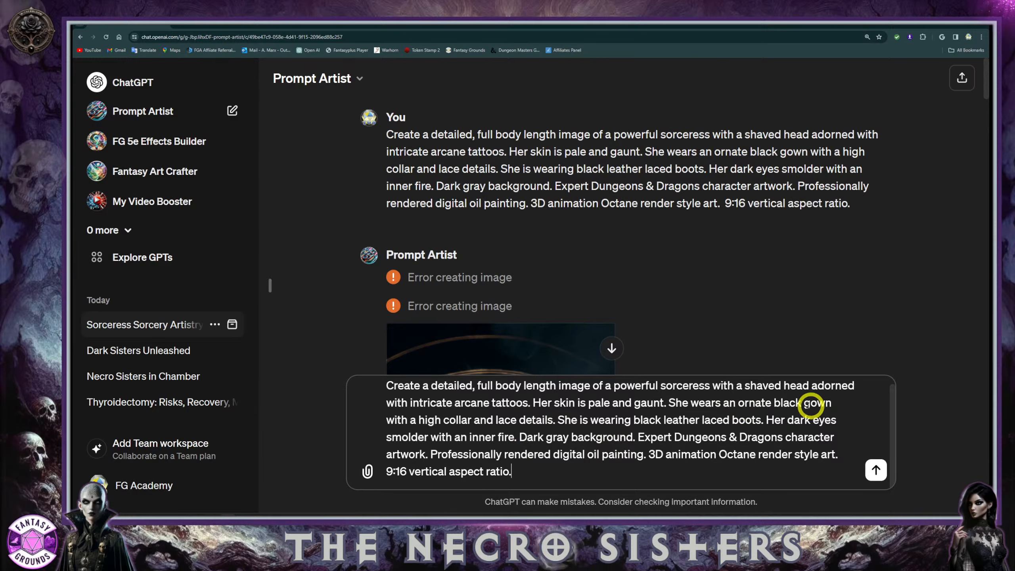
# Edit the boots sentence in the pasted prompt to read "She is also wearing shiny black leather laced boots"
pyautogui.click(588, 420)
pyautogui.write('also')
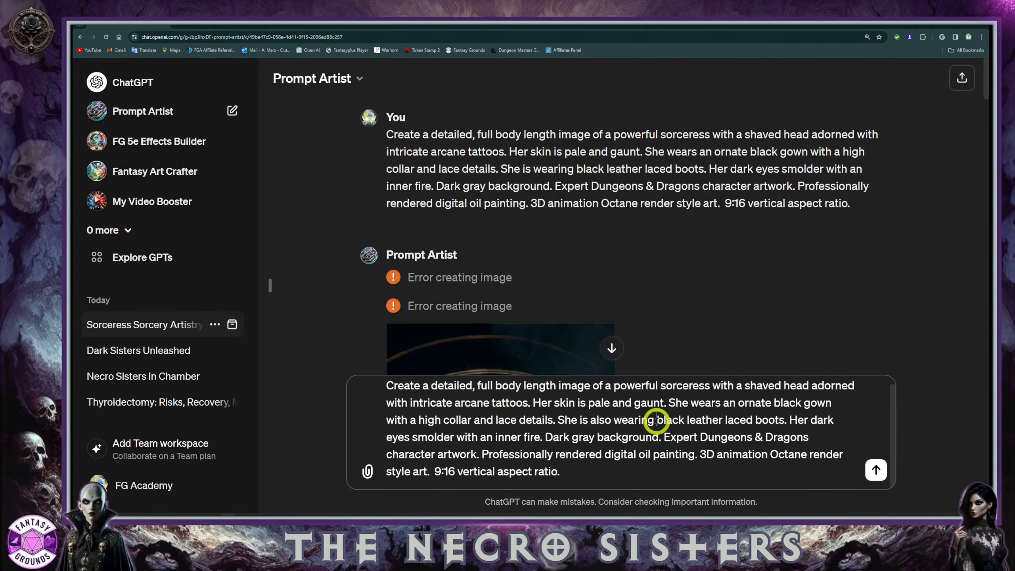
pyautogui.click(697, 421)
pyautogui.write('shiny')
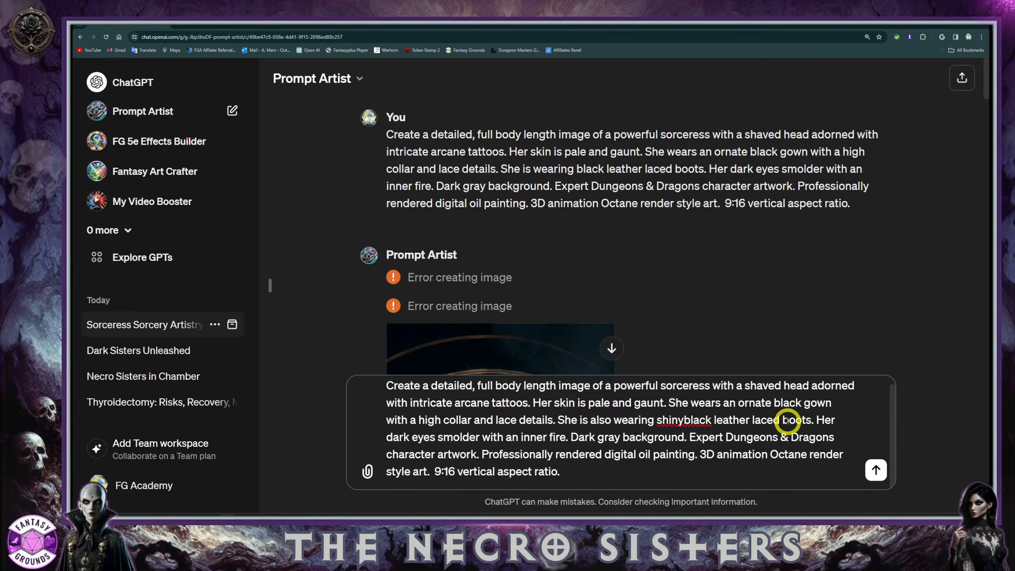
# Add "while walking on a stone floor" after "laced boots" and send the prompt to Prompt Artist
pyautogui.click(857, 428)
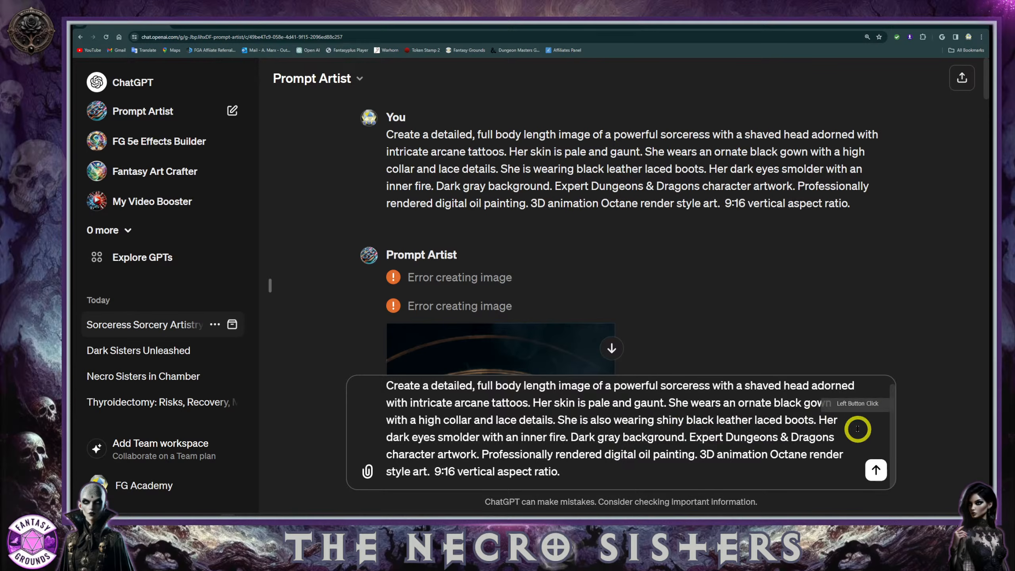
pyautogui.write('while walking on a ')
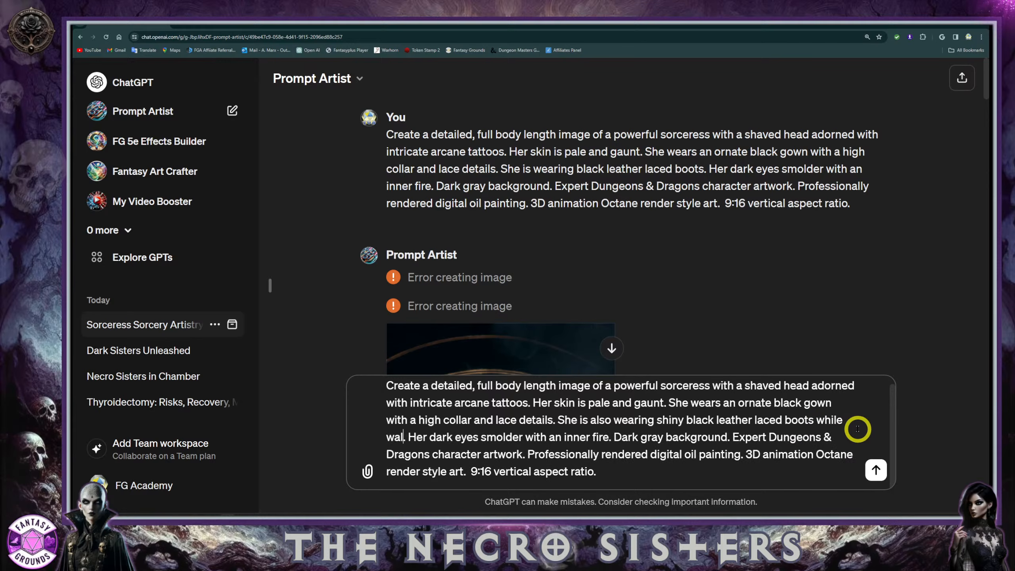
pyautogui.write('stone fl')
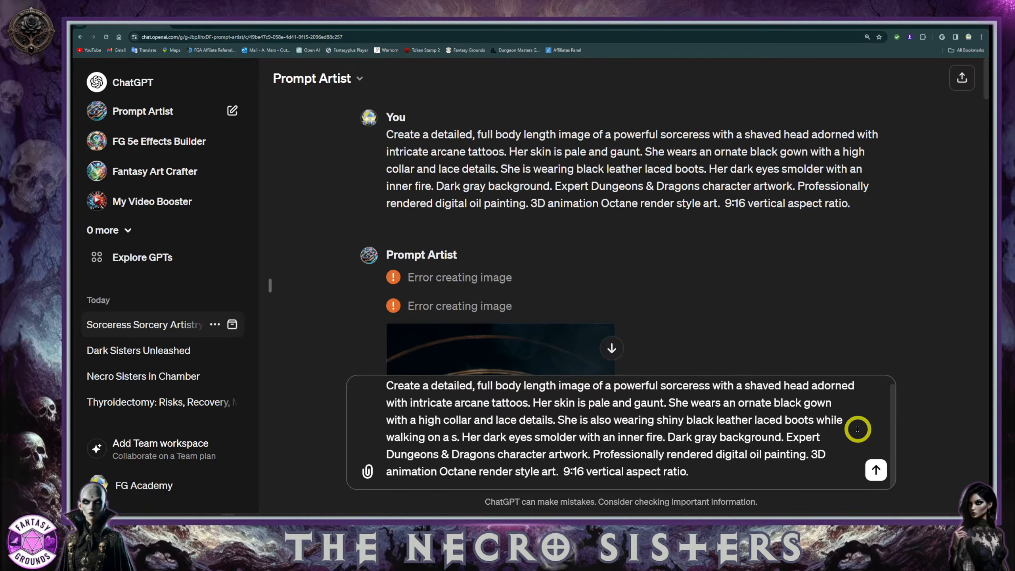
pyautogui.write('oor')
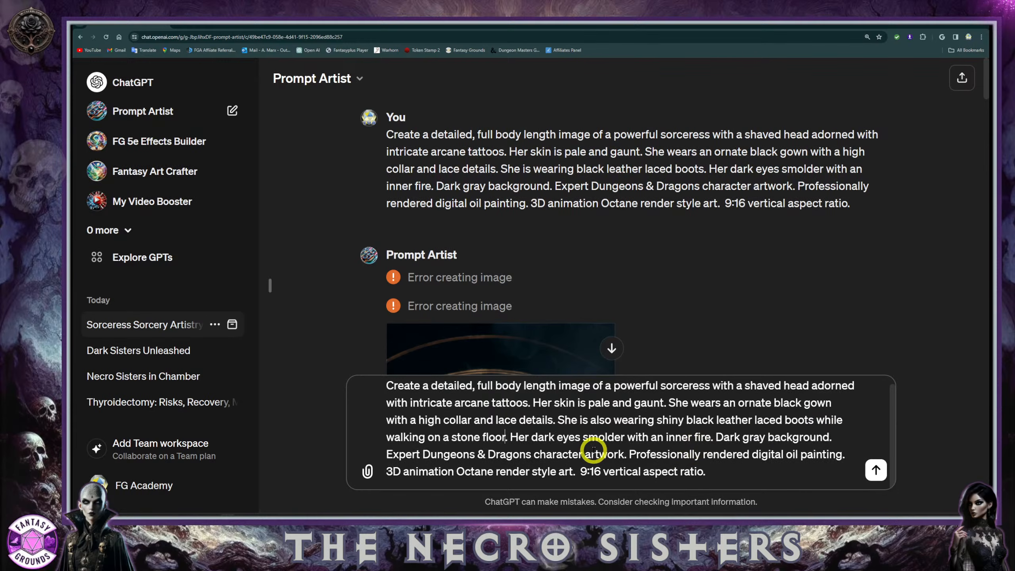
pyautogui.click(875, 470)
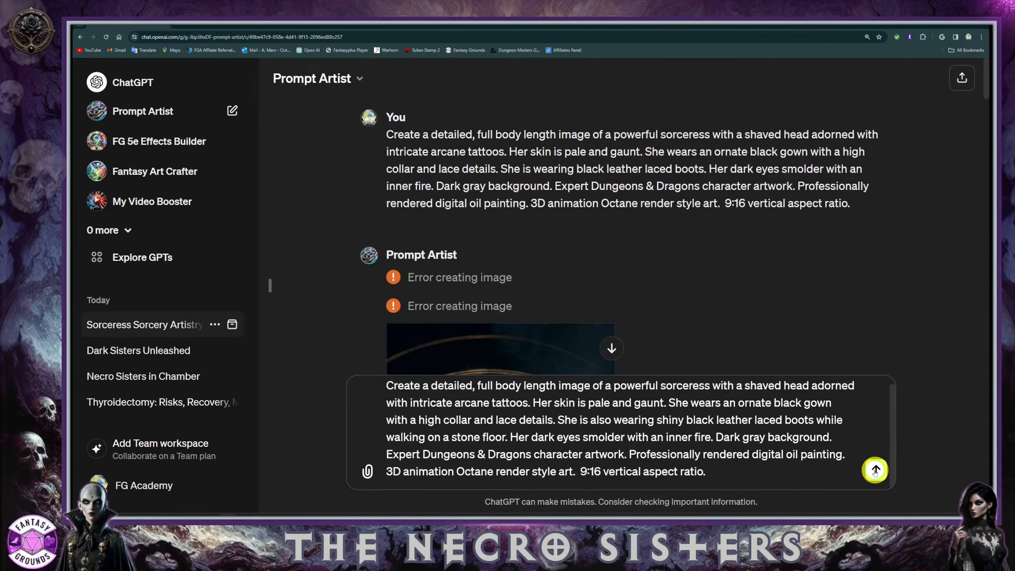
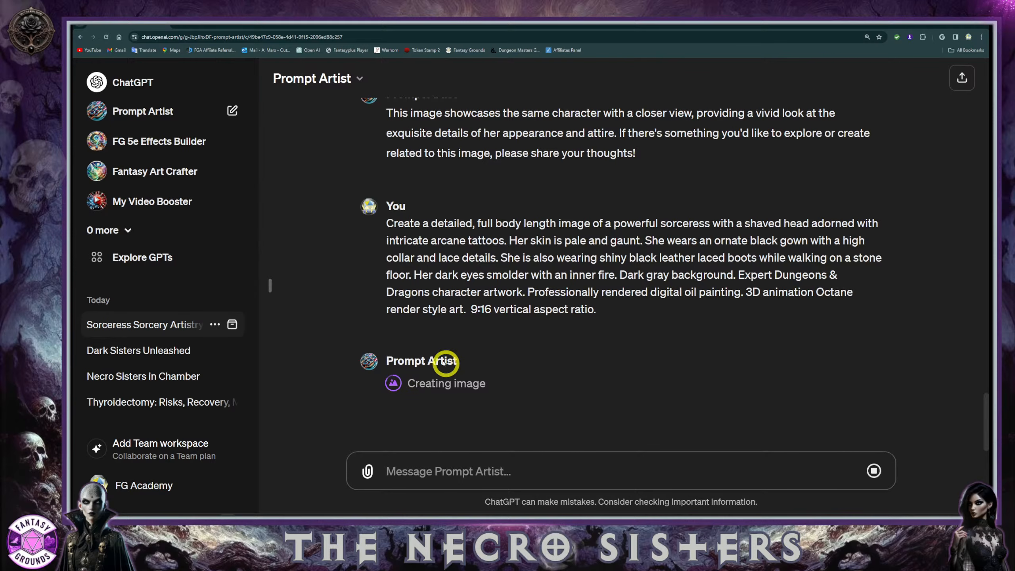
# Examine the generated image of the walking sorceress enlarged, and compare it with the uploaded reference portraits
pyautogui.click(442, 468)
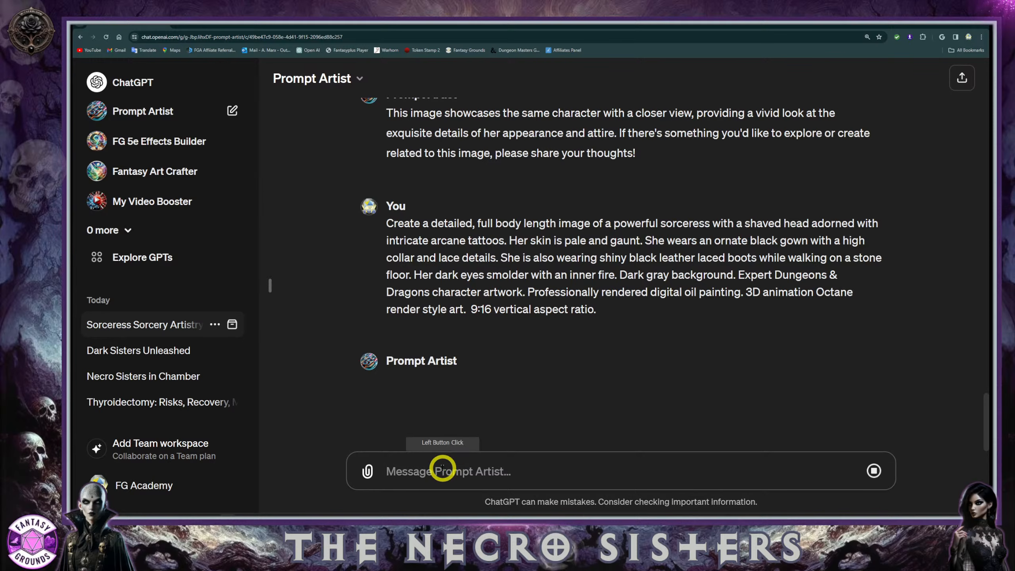
pyautogui.click(471, 423)
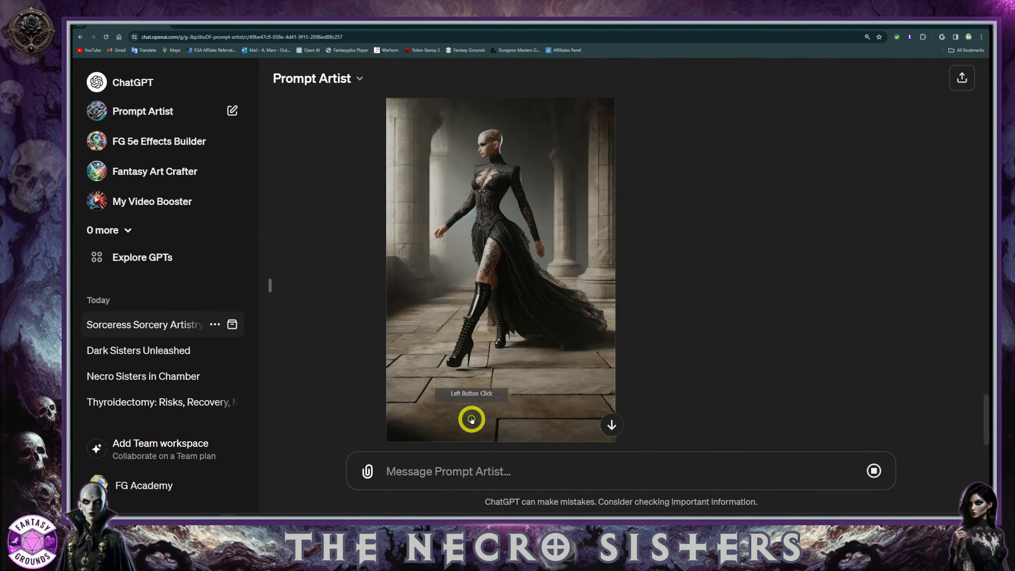
pyautogui.click(502, 176)
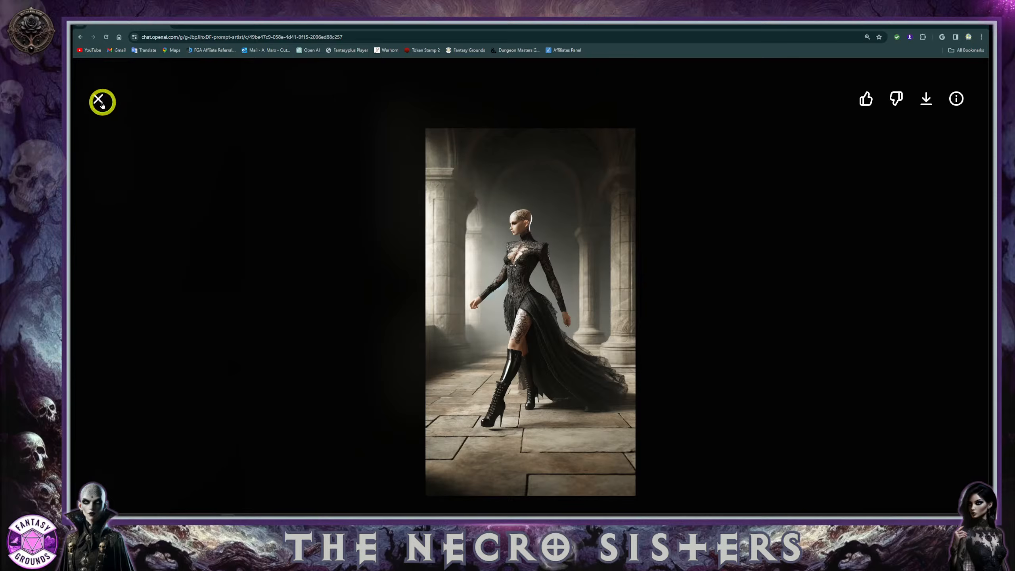
pyautogui.click(102, 103)
pyautogui.scroll(15, 612, 385)
pyautogui.scroll(3, 614, 387)
pyautogui.scroll(12, 588, 313)
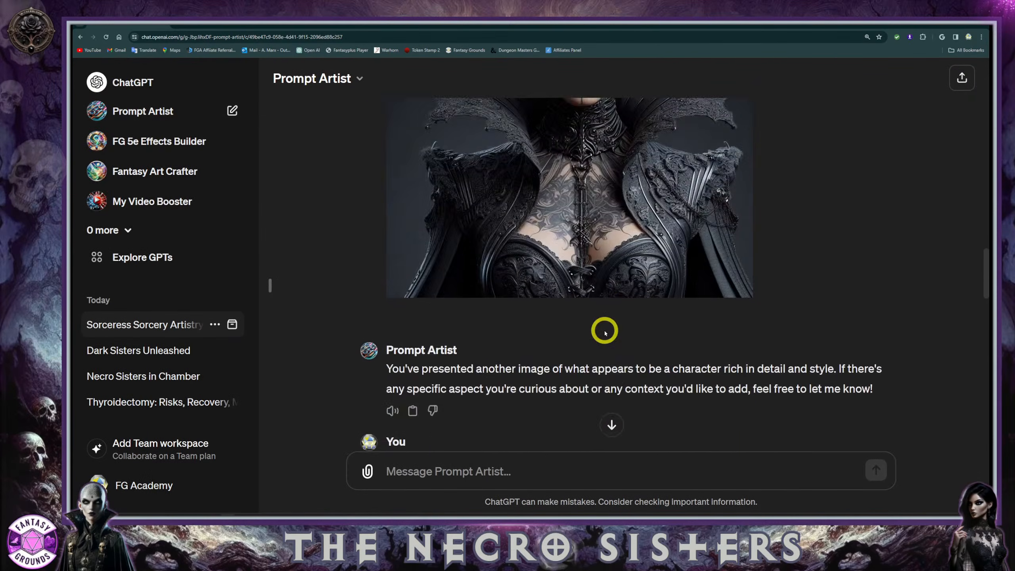
pyautogui.scroll(15, 605, 318)
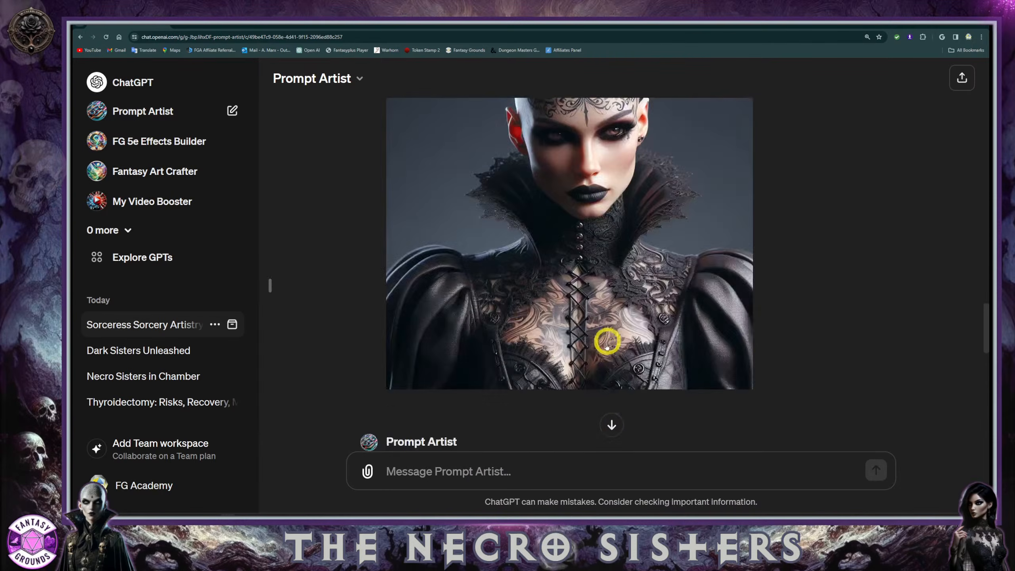
pyautogui.scroll(-6, 595, 353)
pyautogui.scroll(2, 544, 329)
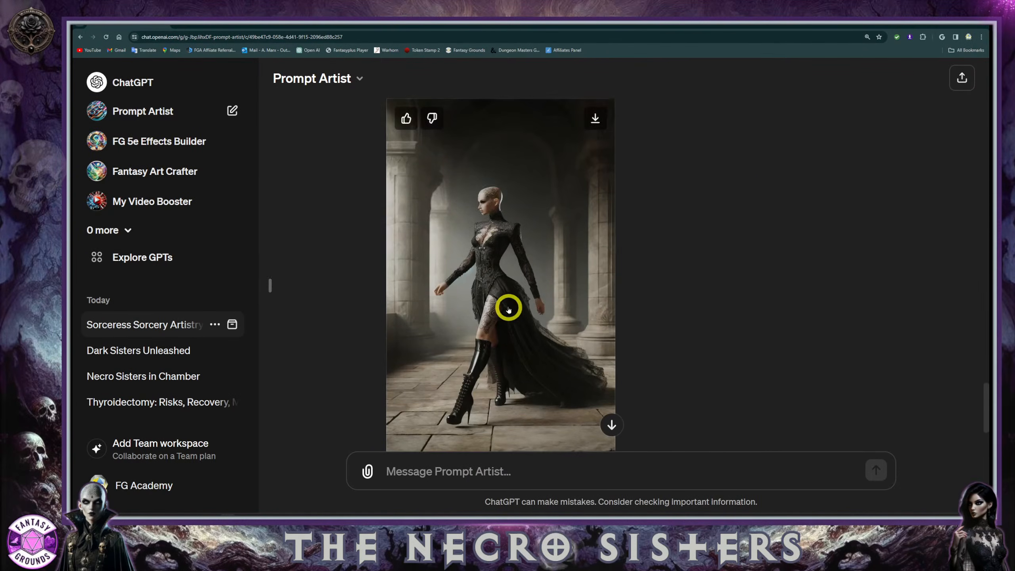
# Enlarge the walking sorceress image again to check her face and head, and recheck the reference portraits' tattoos
pyautogui.click(485, 218)
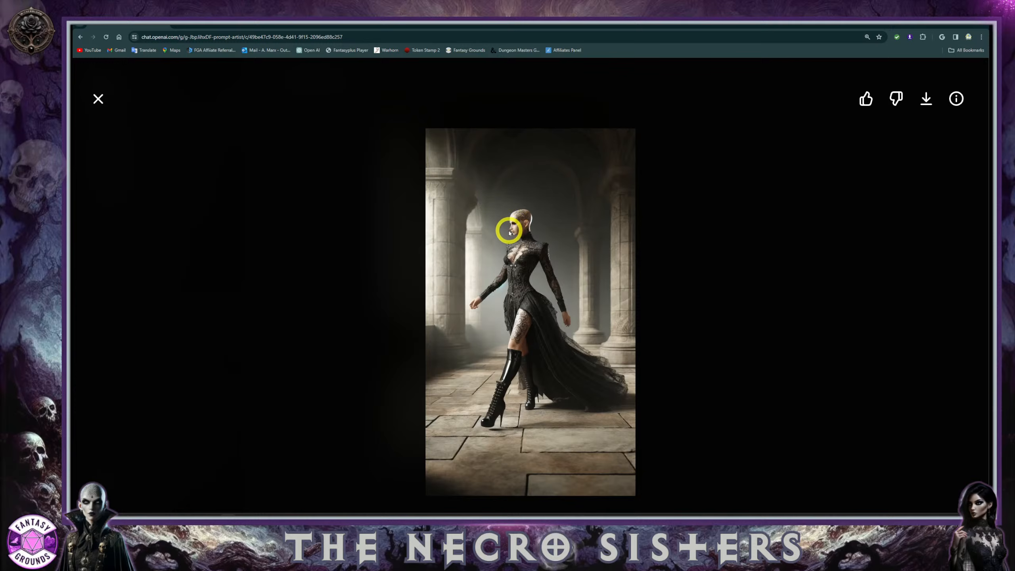
pyautogui.click(99, 103)
pyautogui.scroll(-10, 537, 280)
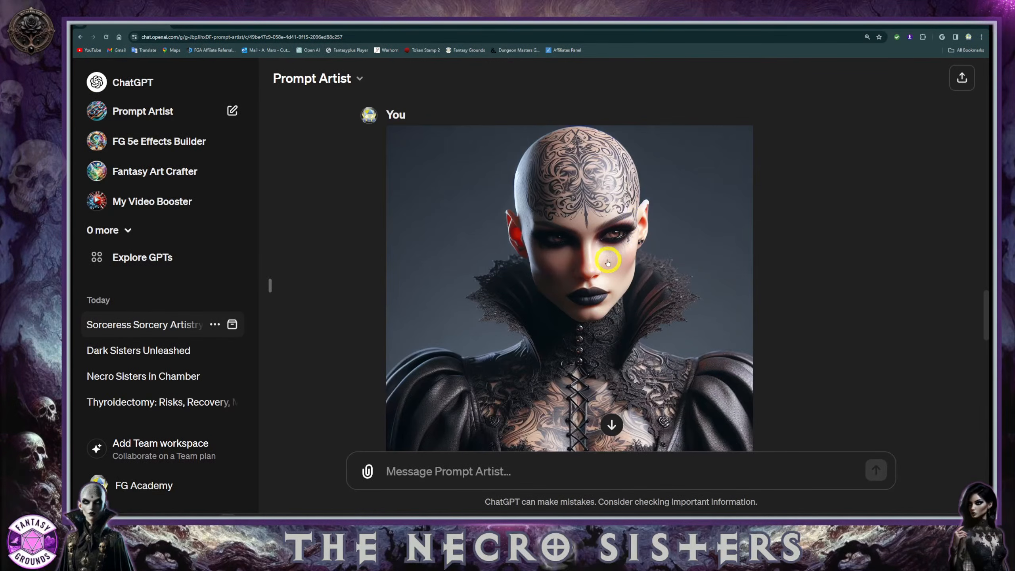
pyautogui.scroll(10, 608, 262)
pyautogui.scroll(-4, 602, 272)
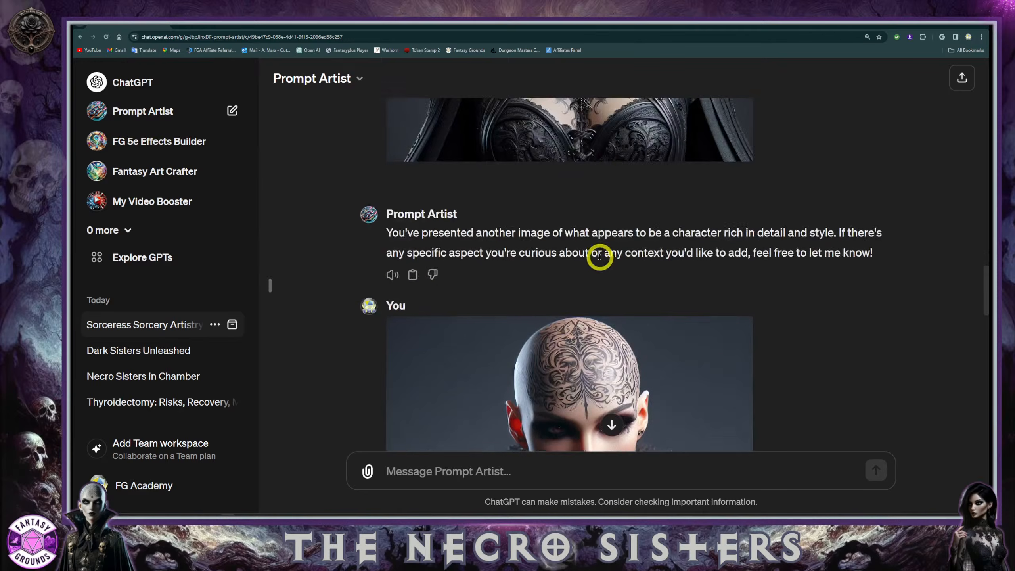
pyautogui.scroll(-3, 600, 257)
pyautogui.scroll(-10, 471, 268)
pyautogui.scroll(-10, 469, 261)
# Copy the latest sorceress prompt with the stone floor wording and paste it into a new message
pyautogui.scroll(10, 475, 282)
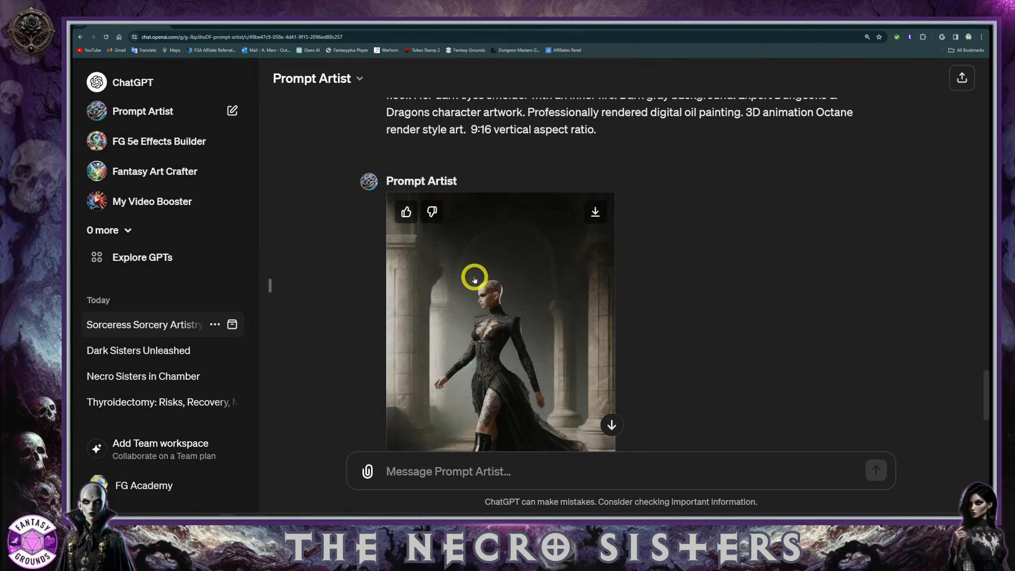
pyautogui.moveTo(598, 279); pyautogui.dragTo(375, 205)
pyautogui.hotkey('ctrl', 'c')
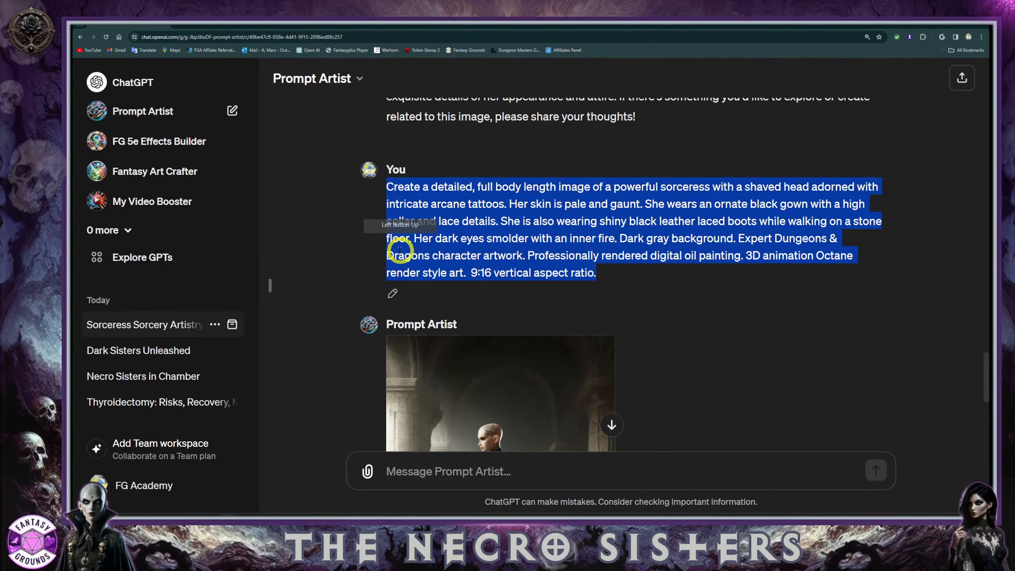
pyautogui.click(432, 468)
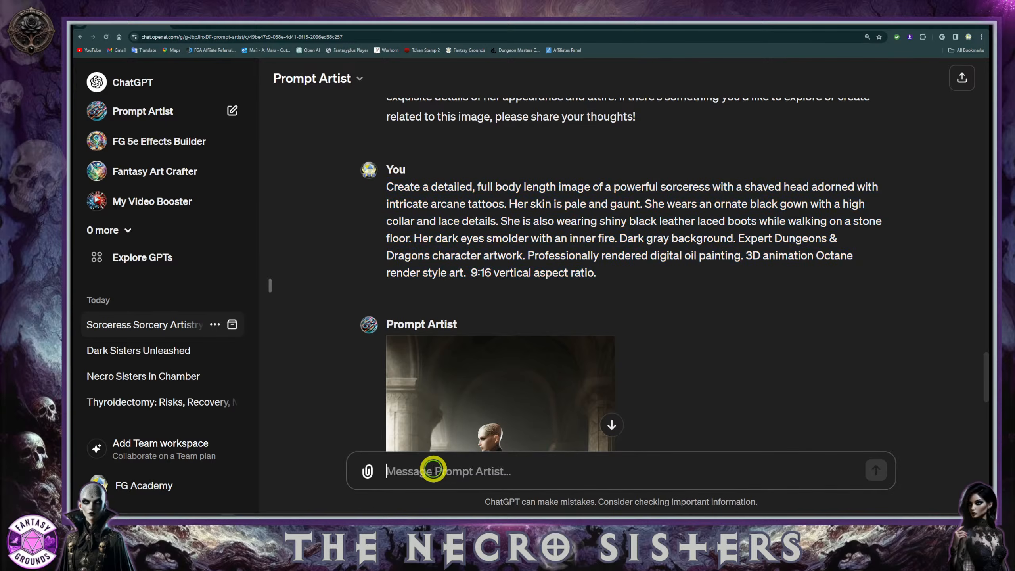
pyautogui.hotkey('ctrl', 'v')
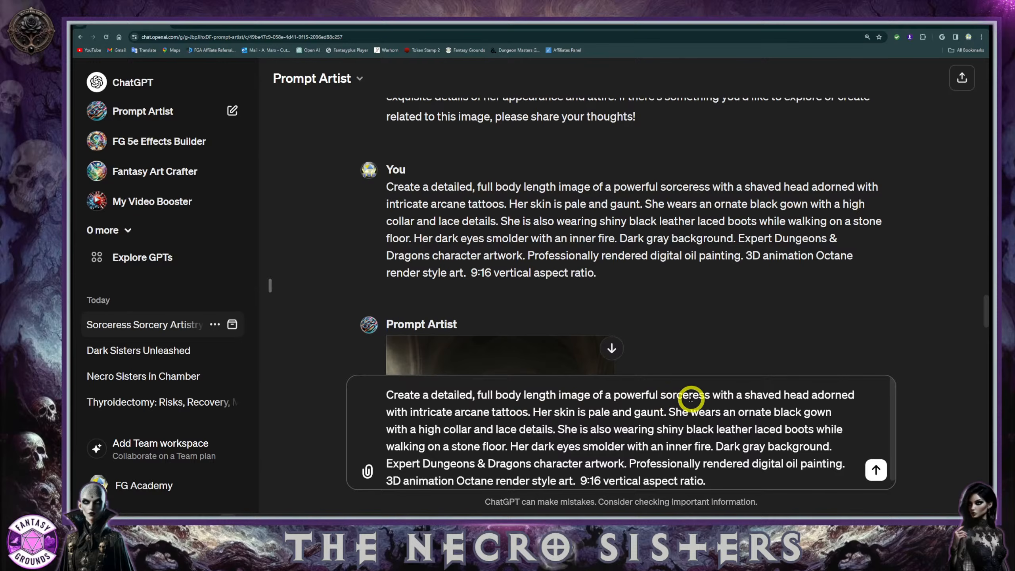
# Insert "evil" before "sorceress" in the first sentence of the pasted prompt
pyautogui.click(610, 393)
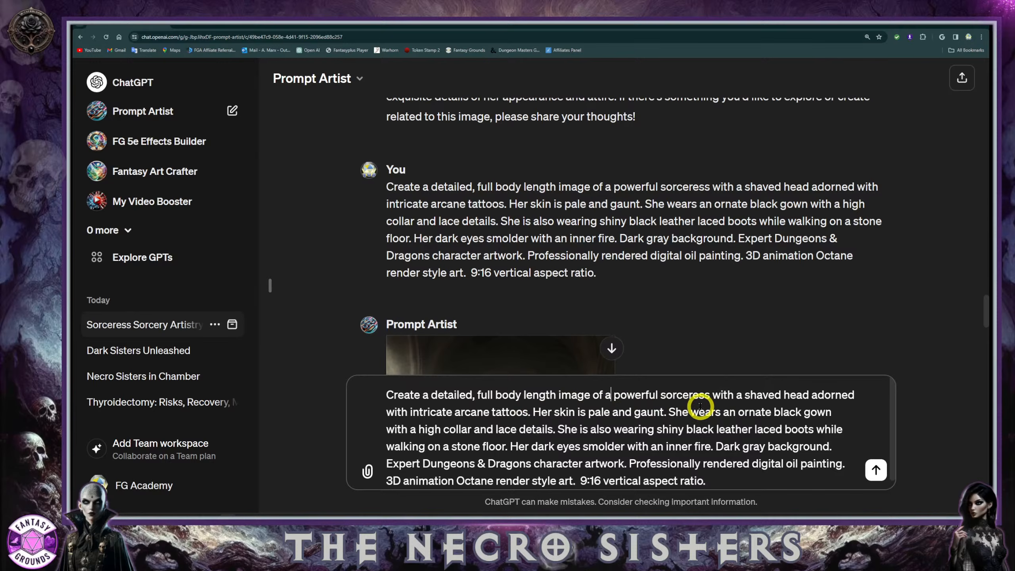
pyautogui.click(661, 395)
pyautogui.write('evil')
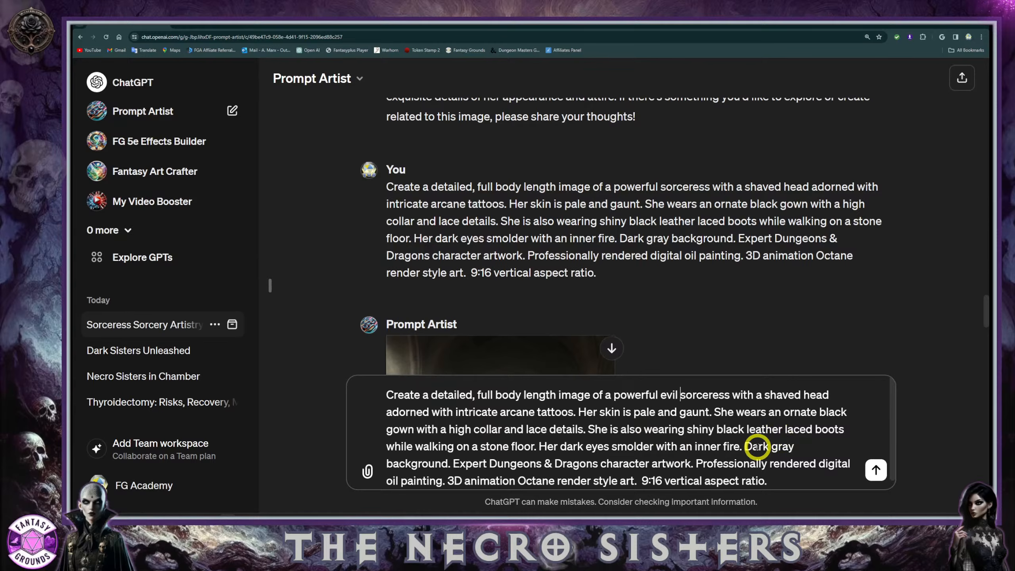
# Extend the dark eyes sentence after "inner fire" with "and she has a sinister look upon her face", keeping a single period
pyautogui.click(740, 447)
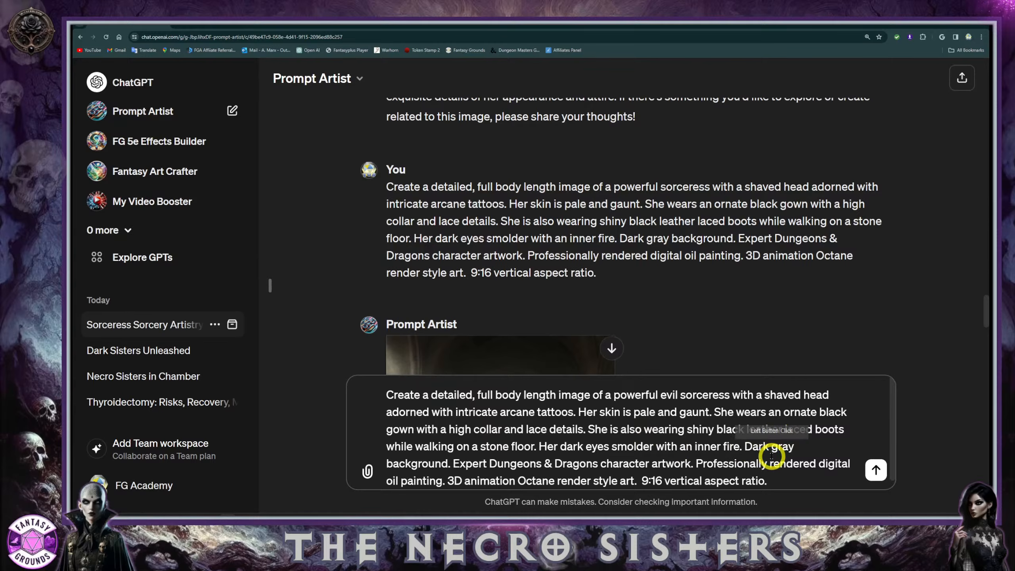
pyautogui.write('and she')
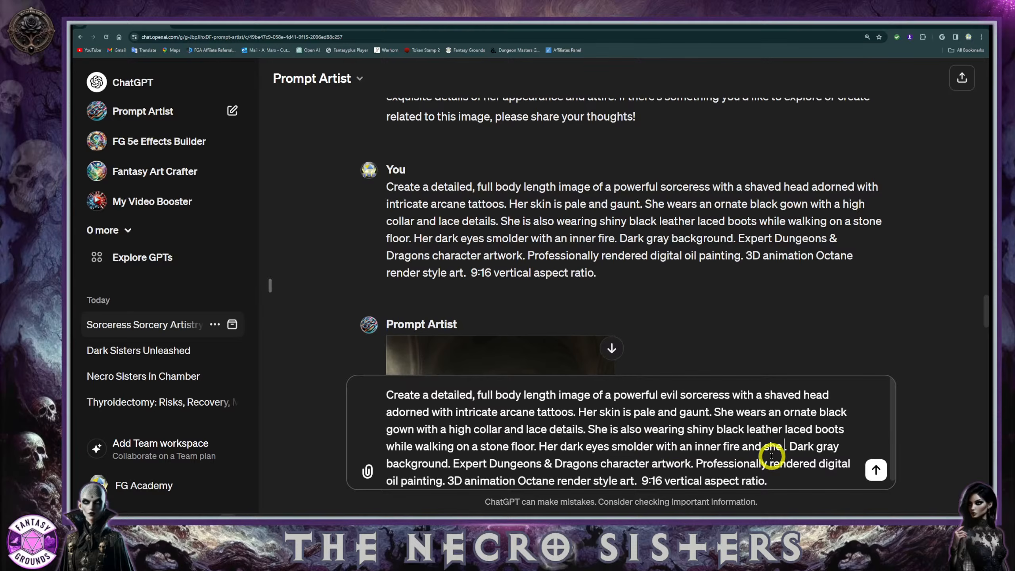
pyautogui.write(' has a sinister look up')
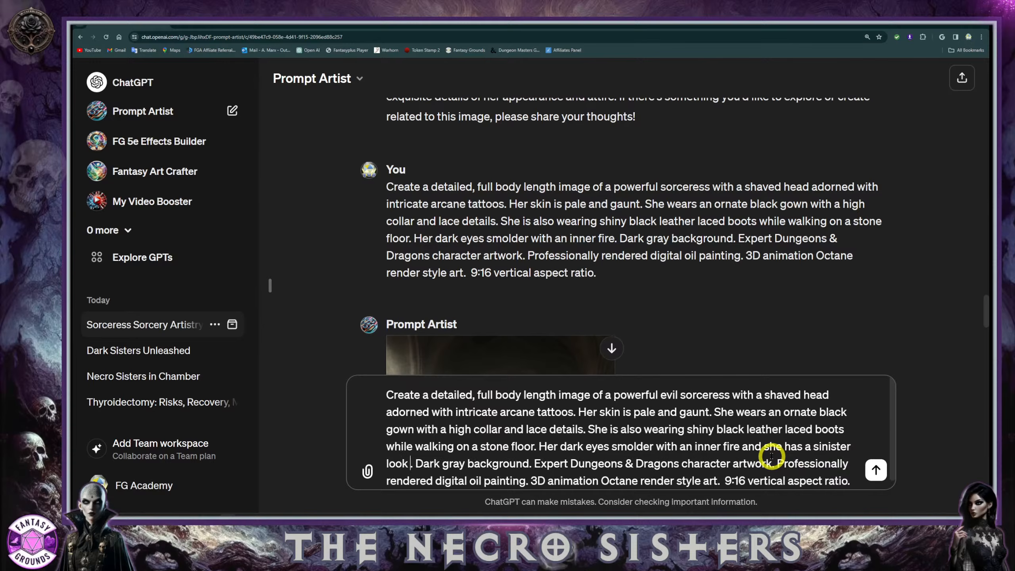
pyautogui.write('on her face.')
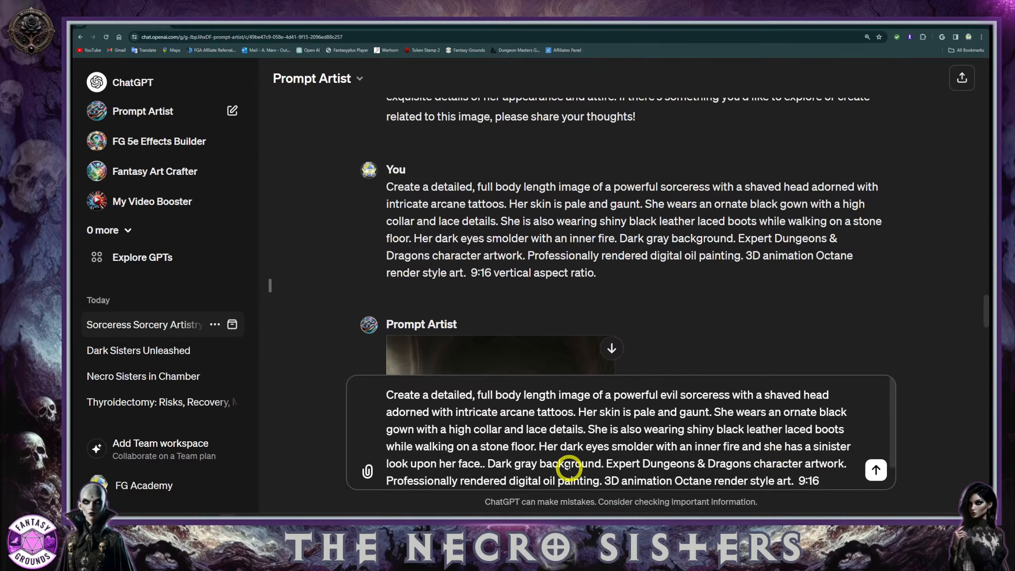
pyautogui.press('Delete')
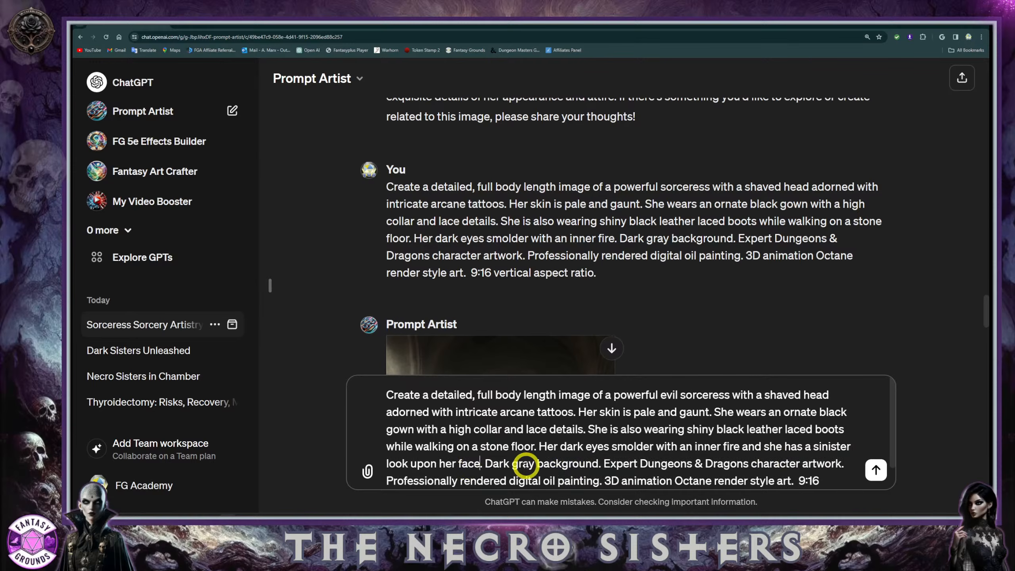
# Remove "upon her face" so the sentence ends with "a sinister look.", and send the revised prompt
pyautogui.click(501, 475)
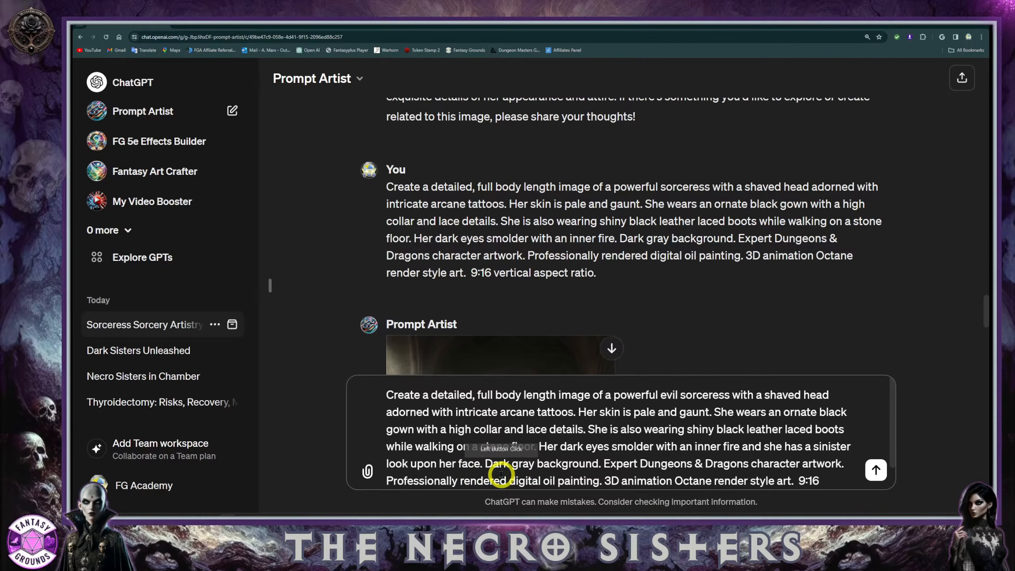
pyautogui.press('BackSpace')
pyautogui.press('BackSpace')
pyautogui.press('BackSpace')
pyautogui.press('BackSpace')
pyautogui.press('BackSpace')
pyautogui.press('BackSpace')
pyautogui.press('BackSpace')
pyautogui.press('BackSpace')
pyautogui.press('BackSpace')
pyautogui.press('BackSpace')
pyautogui.press('BackSpace')
pyautogui.press('BackSpace')
pyautogui.press('BackSpace')
pyautogui.press('BackSpace')
pyautogui.press('BackSpace')
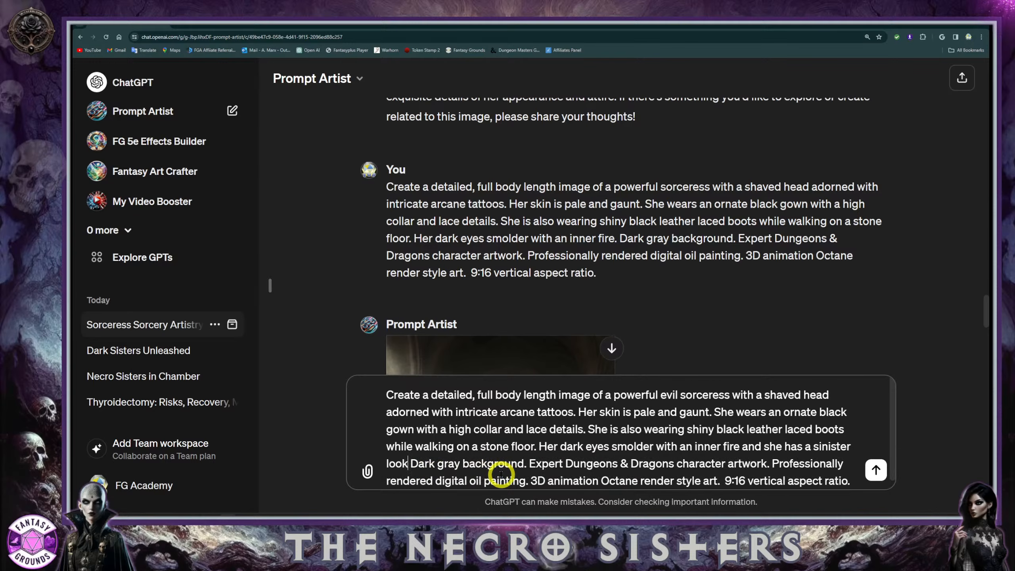
pyautogui.write('.')
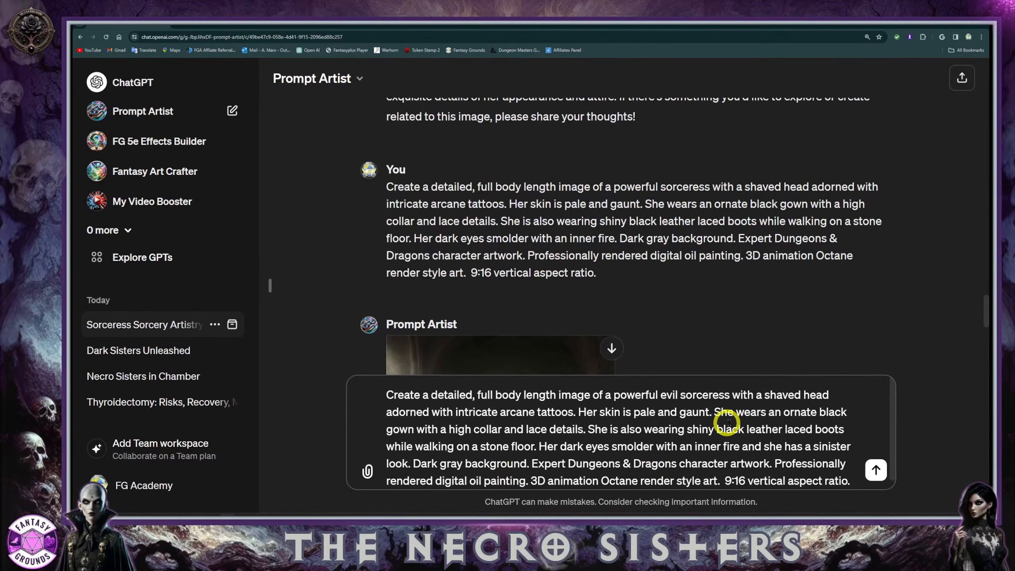
pyautogui.scroll(-1, 715, 421)
pyautogui.click(875, 473)
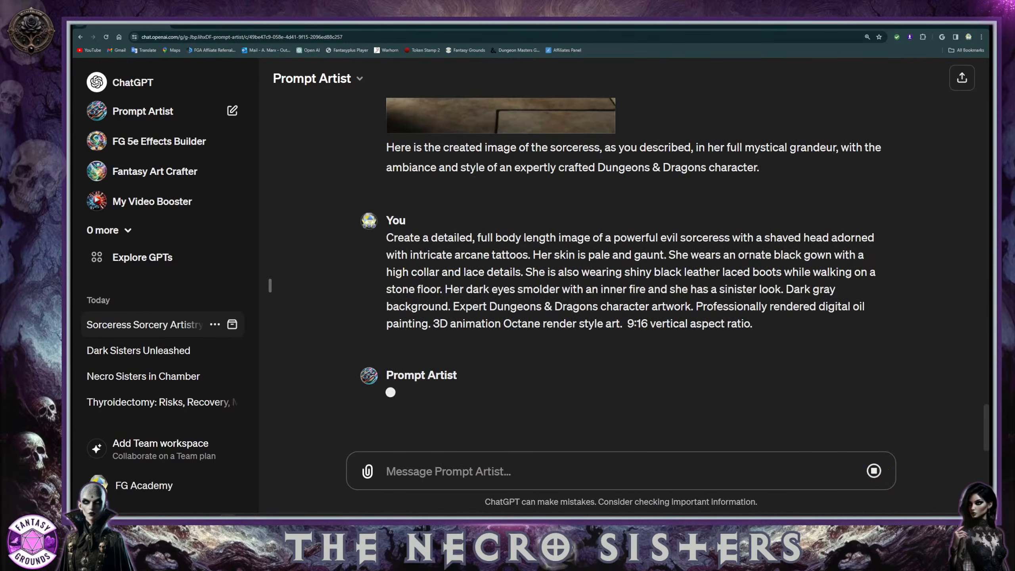
# Compare the previous walking sorceress image with the revised prompt while the new image is being generated
pyautogui.scroll(2, 389, 269)
pyautogui.scroll(-2, 389, 269)
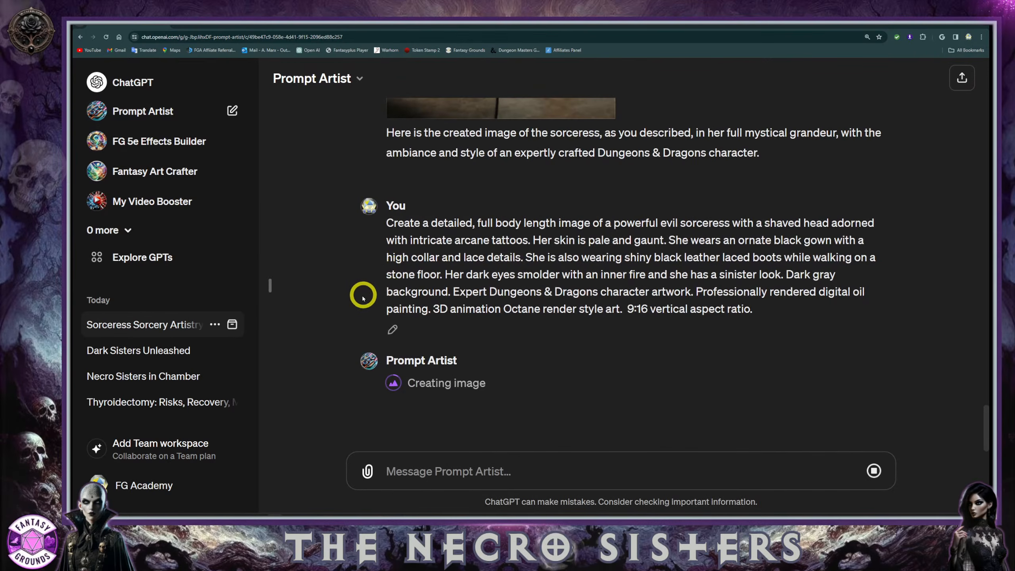
pyautogui.scroll(6, 481, 308)
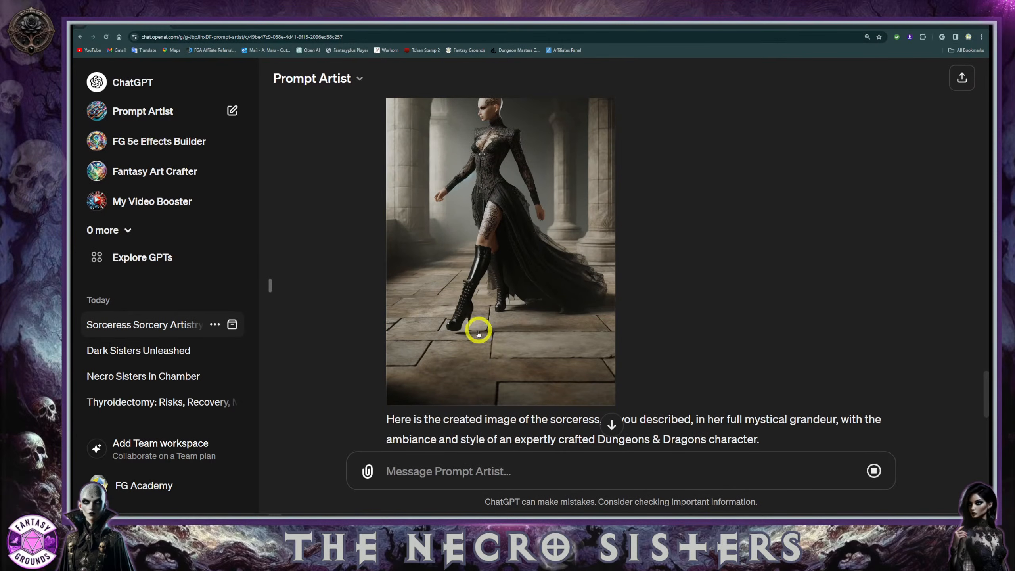
pyautogui.scroll(-3, 445, 325)
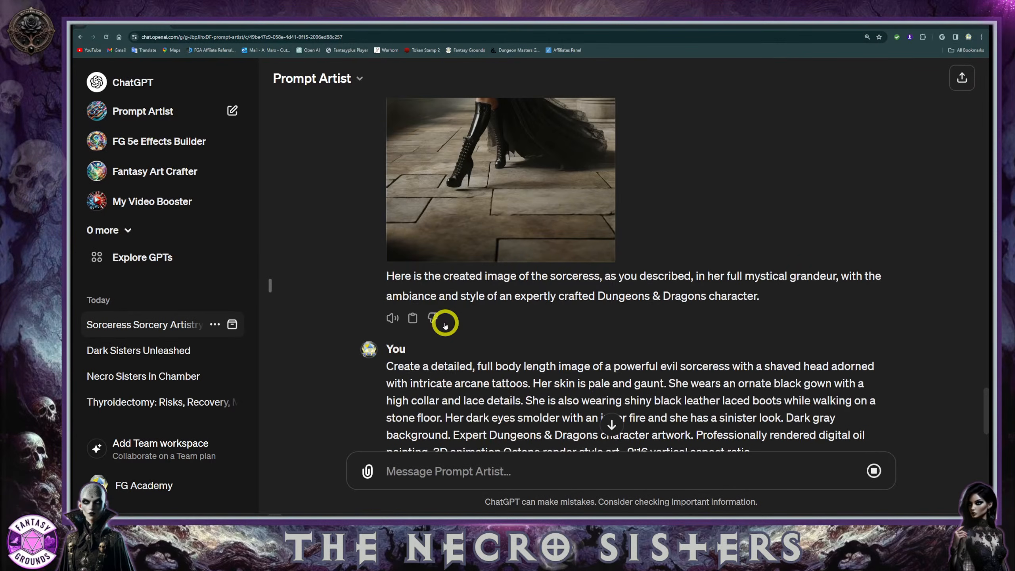
pyautogui.scroll(-3, 446, 324)
pyautogui.scroll(2, 442, 323)
pyautogui.scroll(-2, 527, 311)
pyautogui.scroll(4, 500, 303)
pyautogui.scroll(4, 497, 296)
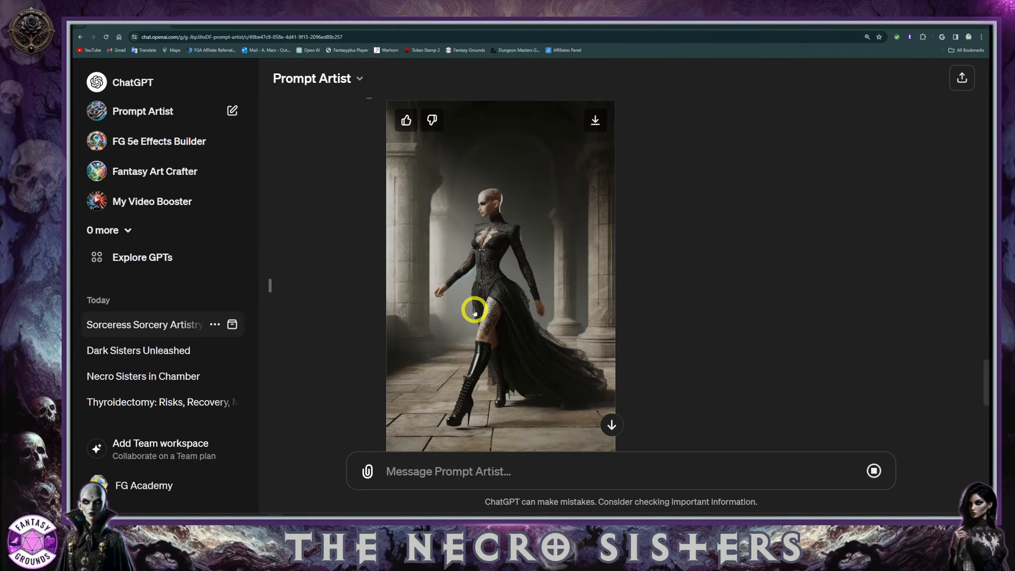
pyautogui.scroll(-8, 487, 220)
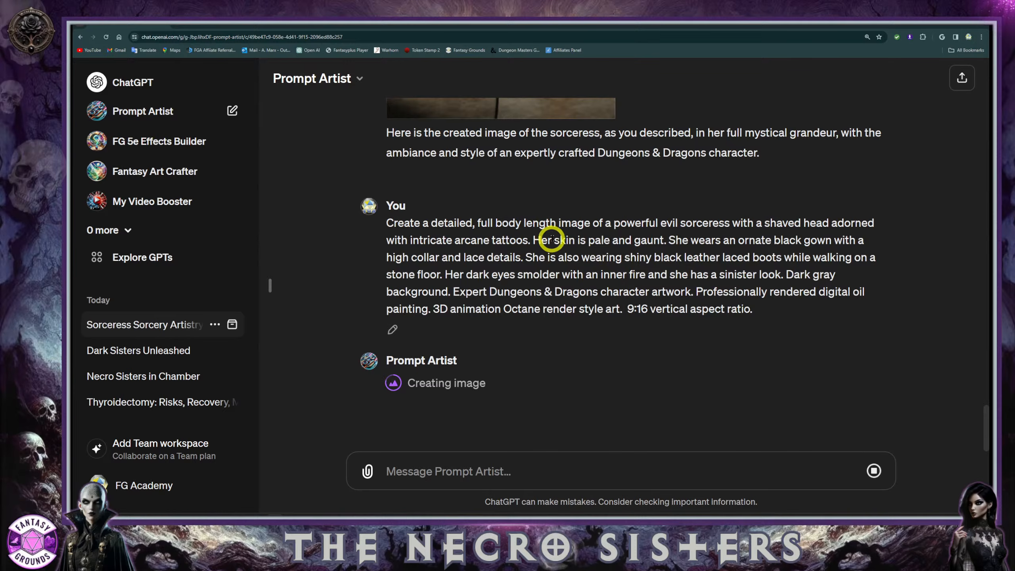
pyautogui.scroll(2, 540, 291)
pyautogui.scroll(5, 538, 292)
pyautogui.scroll(2, 538, 292)
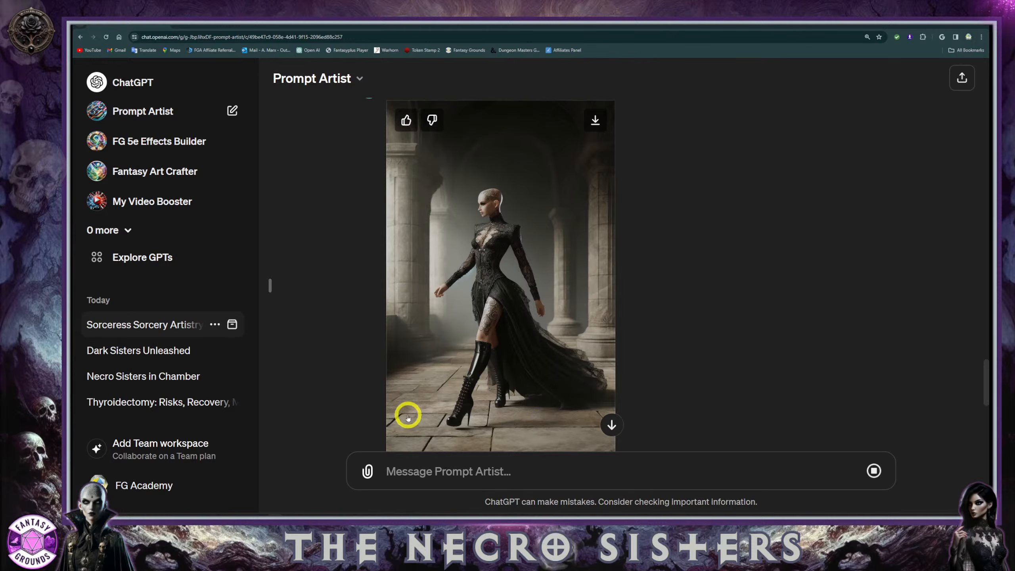
pyautogui.scroll(-2, 542, 401)
pyautogui.scroll(-6, 542, 400)
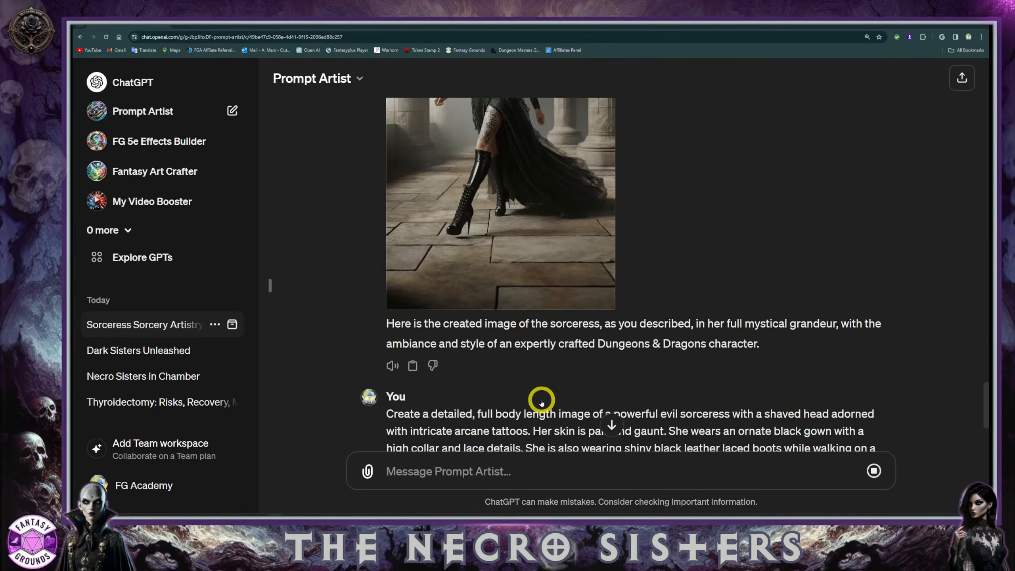
pyautogui.scroll(8, 541, 399)
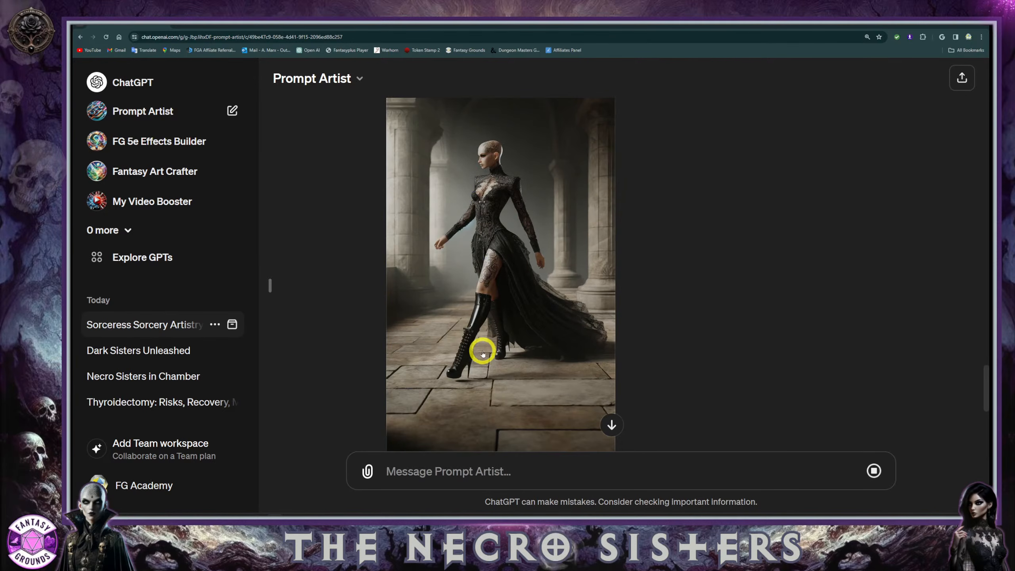
pyautogui.scroll(-9, 549, 288)
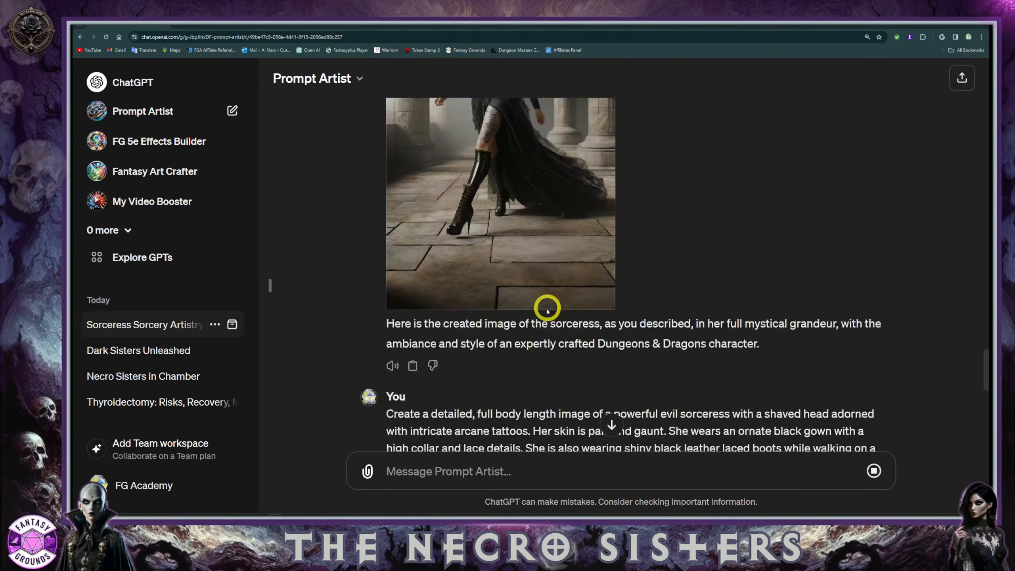
# Examine the newly generated evil sorceress image in the chat and at full size, checking its orientation against the prompt
pyautogui.scroll(-4, 547, 311)
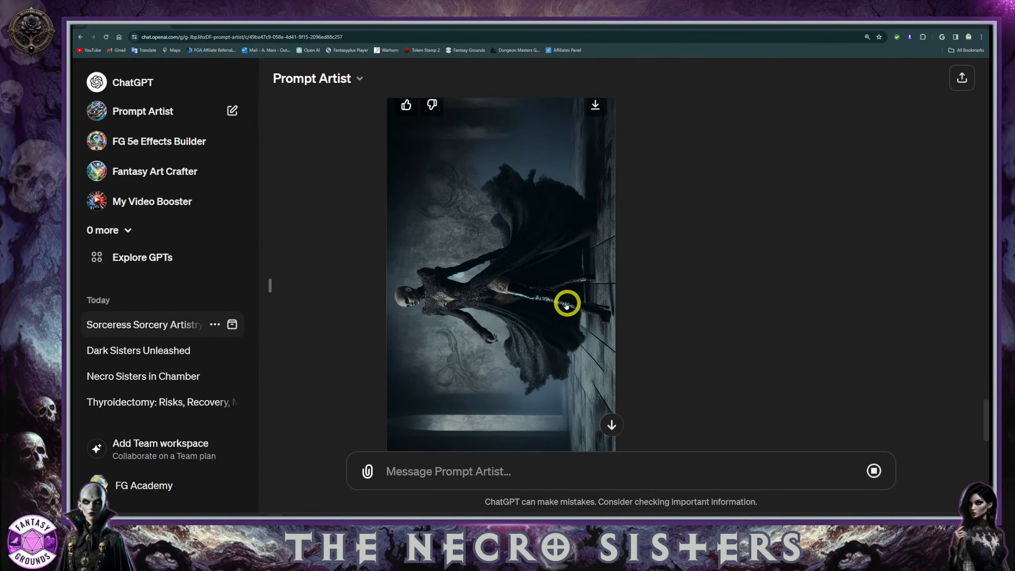
pyautogui.scroll(-2, 481, 295)
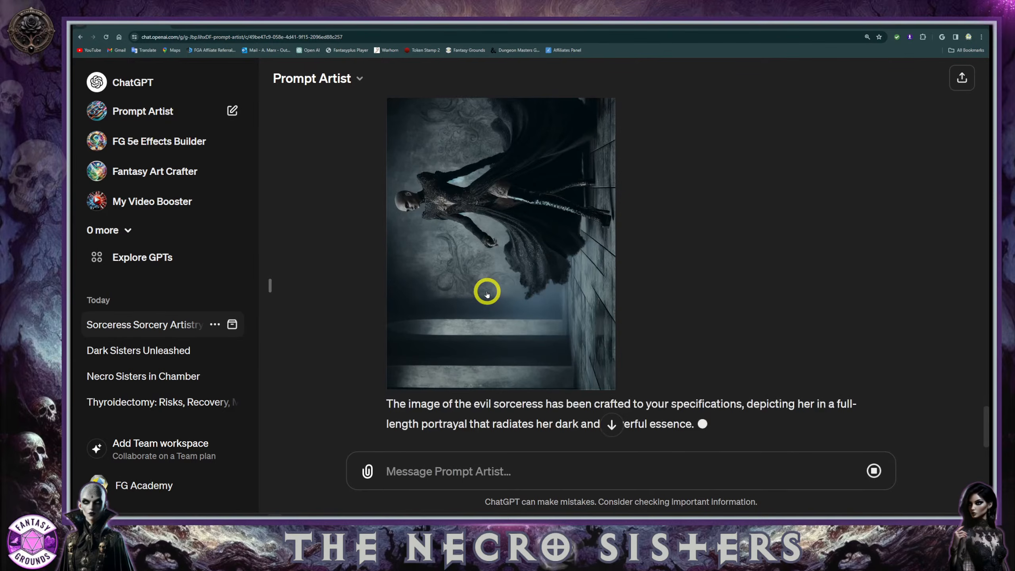
pyautogui.scroll(2, 487, 294)
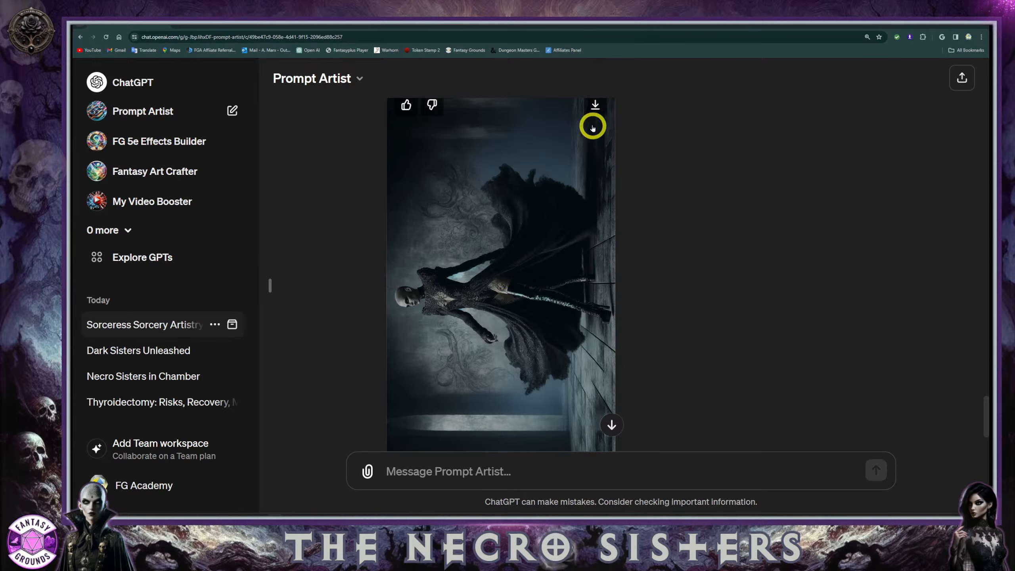
pyautogui.click(462, 252)
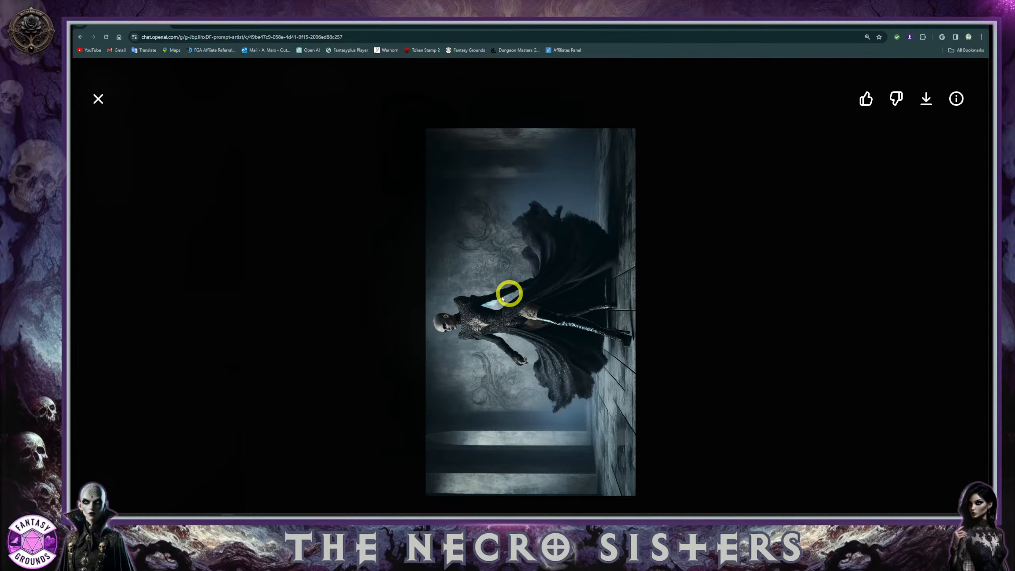
pyautogui.click(95, 103)
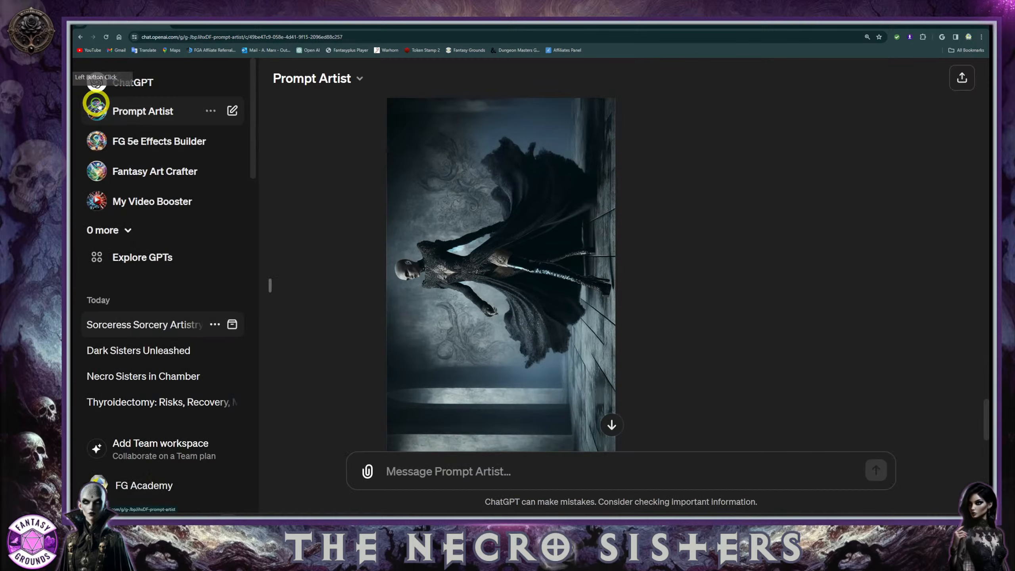
pyautogui.scroll(5, 499, 240)
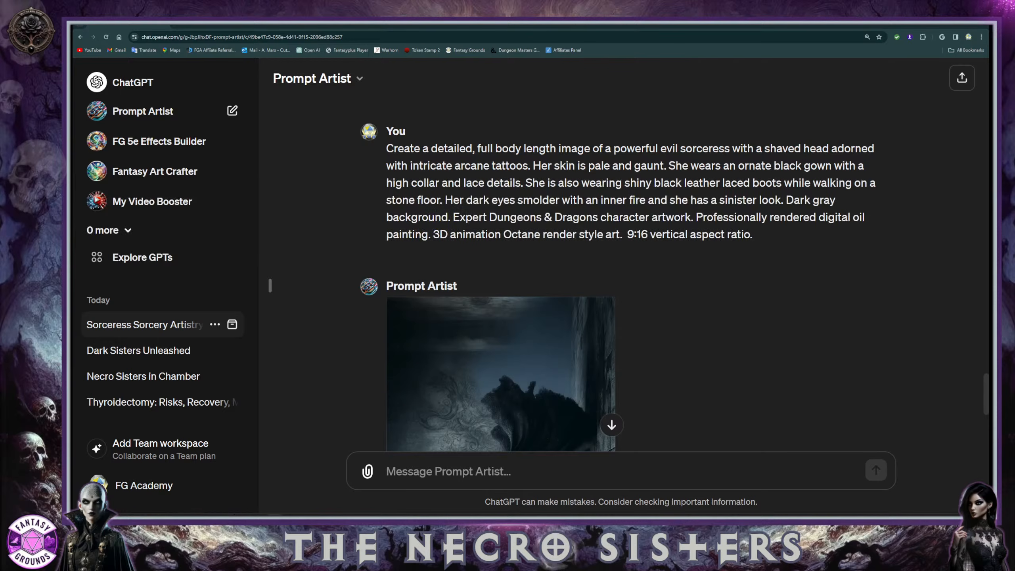
pyautogui.scroll(-8, 464, 317)
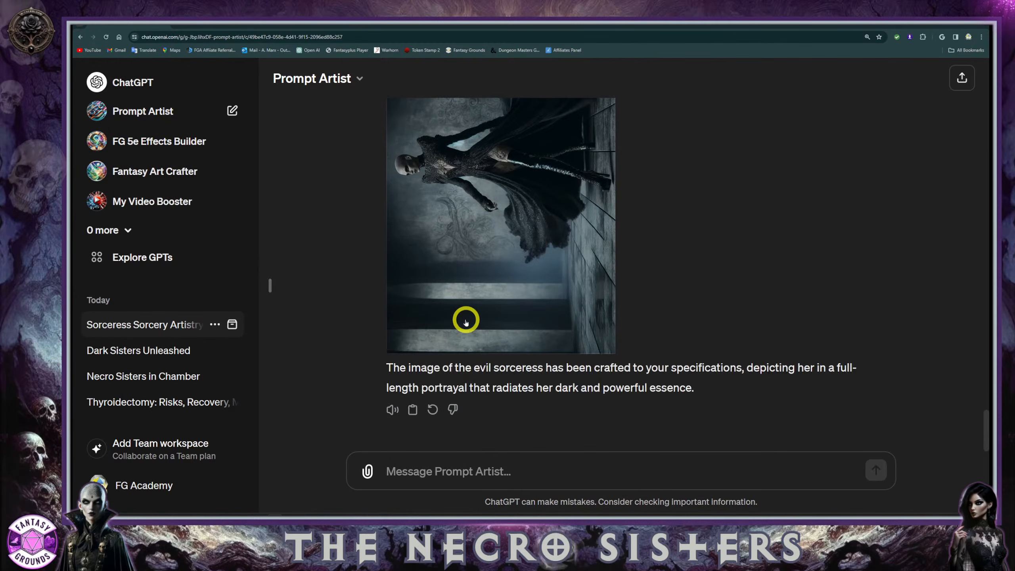
pyautogui.scroll(2, 465, 316)
pyautogui.scroll(-2, 476, 360)
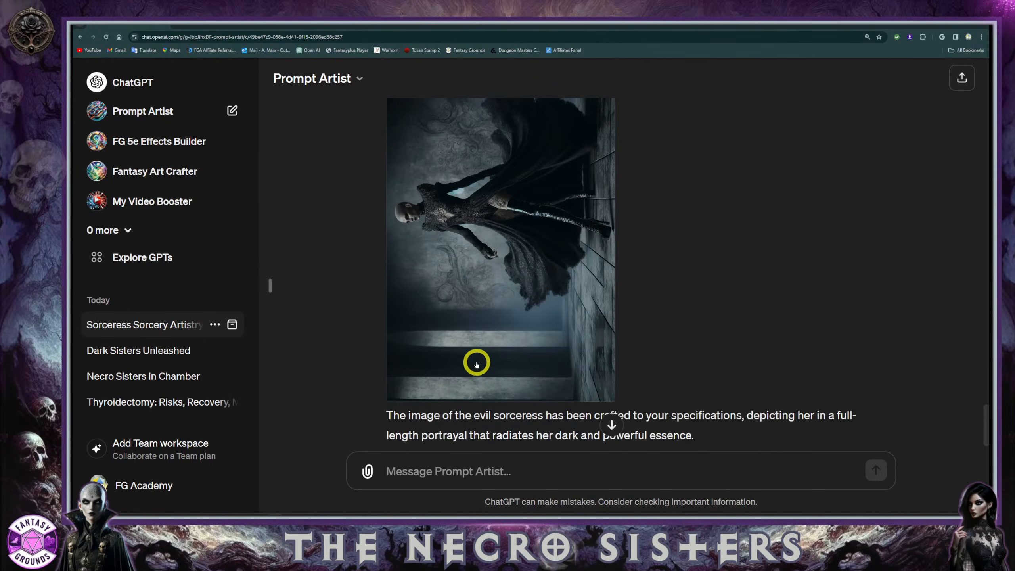
# Copy the full evil sorceress prompt with the sinister look wording and paste it into a new message
pyautogui.scroll(10, 474, 356)
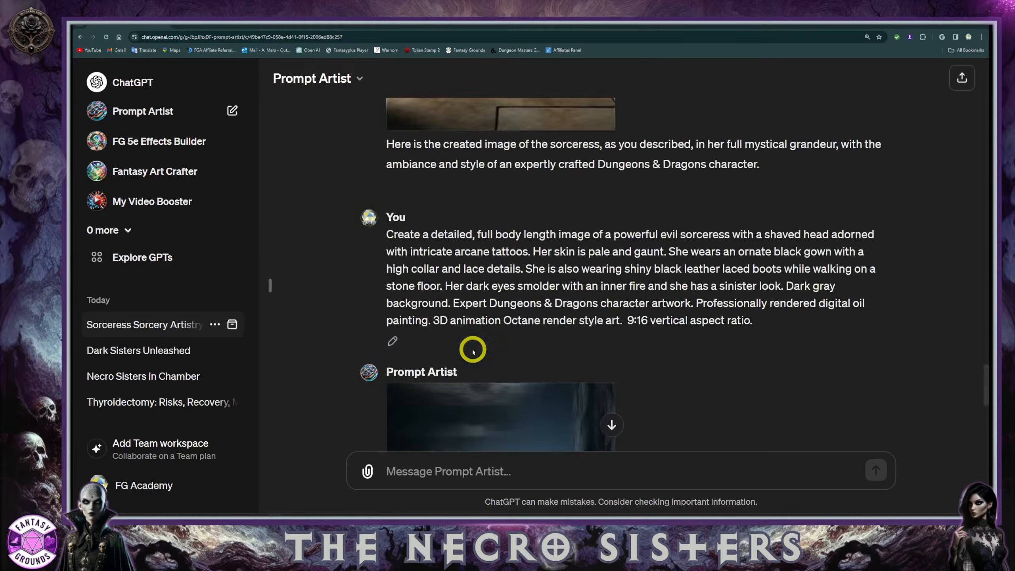
pyautogui.scroll(-2, 472, 348)
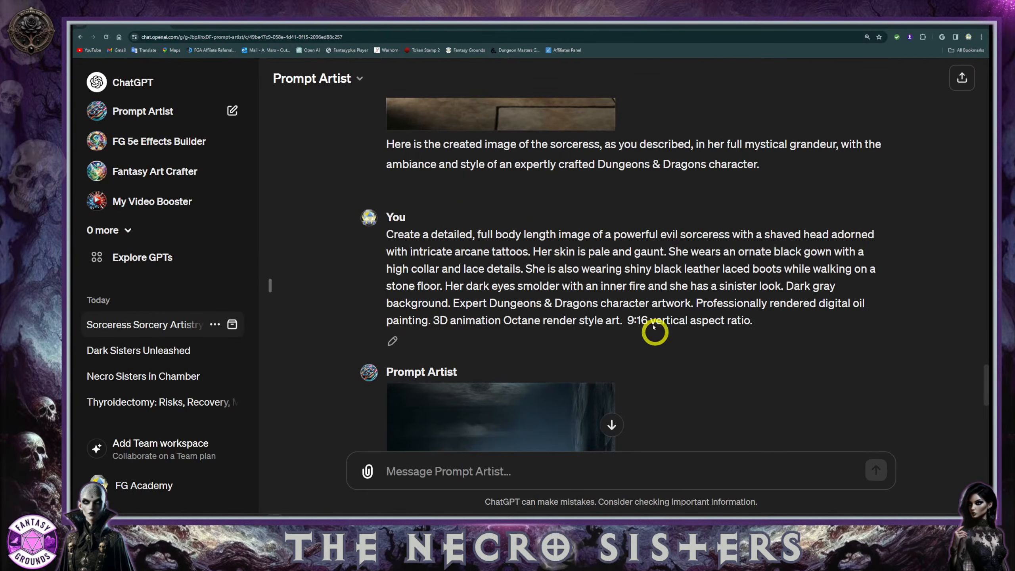
pyautogui.moveTo(753, 321); pyautogui.dragTo(386, 238)
pyautogui.hotkey('ctrl', 'c')
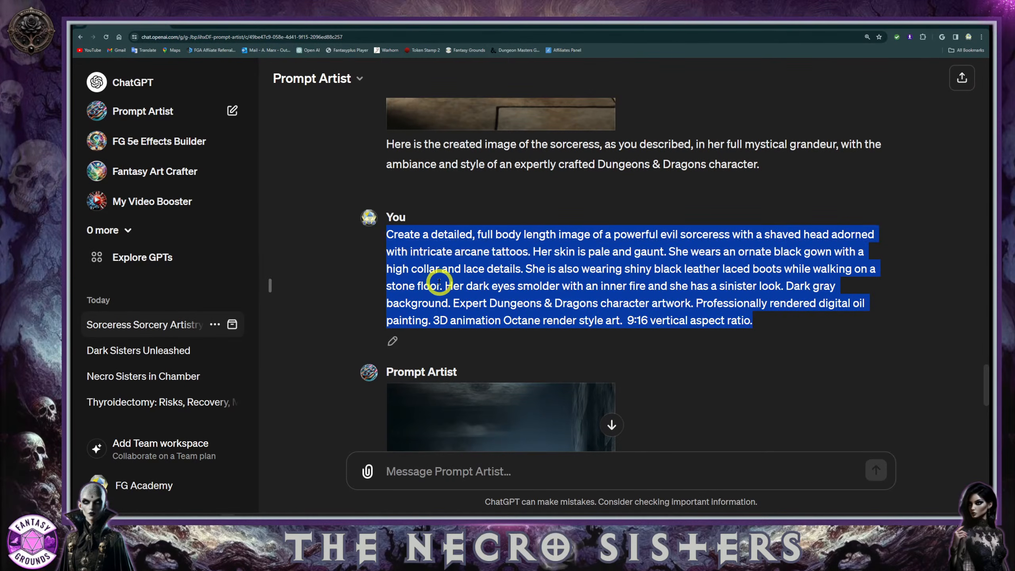
pyautogui.click(414, 471)
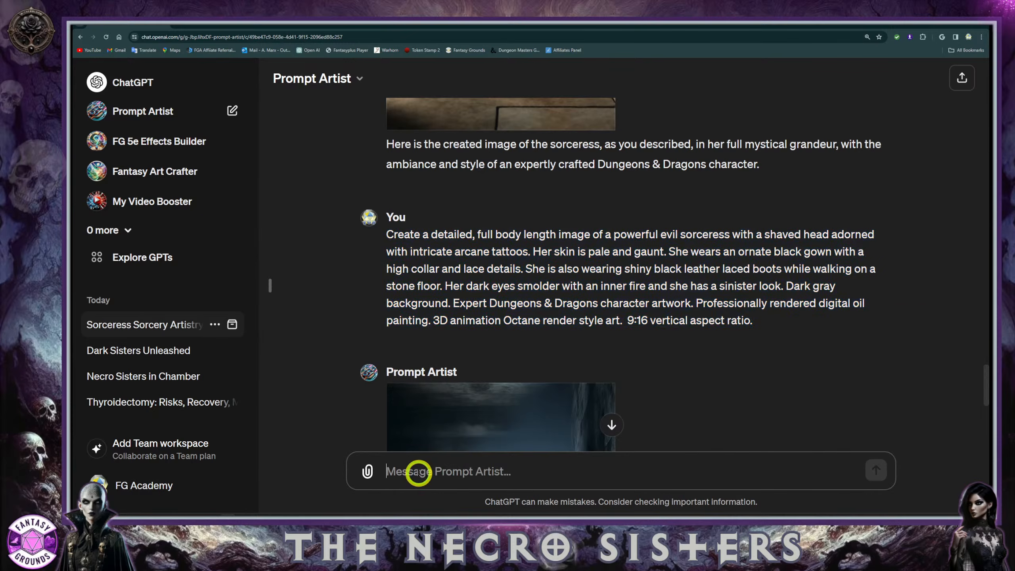
pyautogui.hotkey('ctrl', 'v')
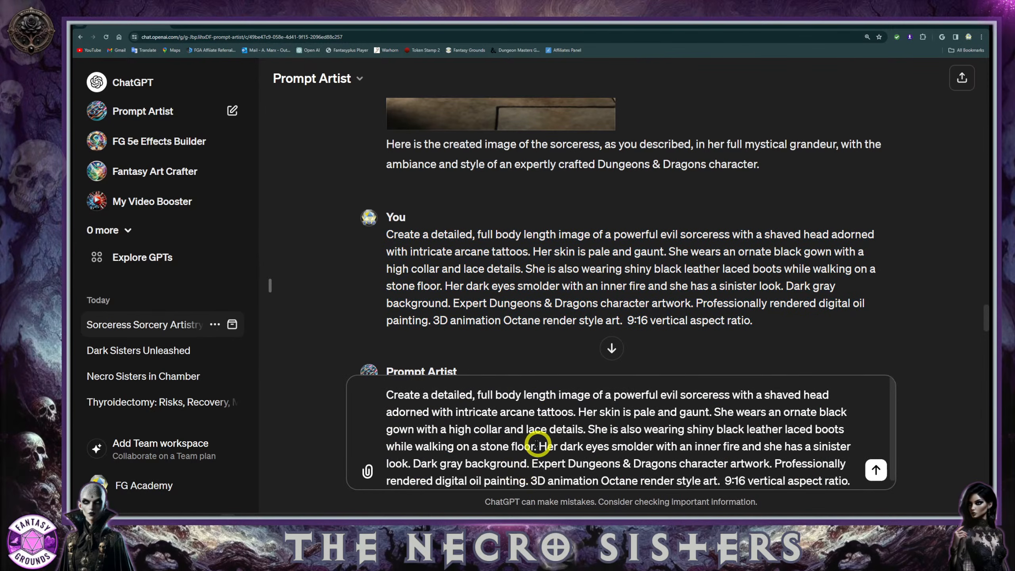
# Move the sentence about her dark eyes and sinister look so it directly follows the arcane tattoos sentence in the draft
pyautogui.moveTo(537, 444); pyautogui.dragTo(410, 463)
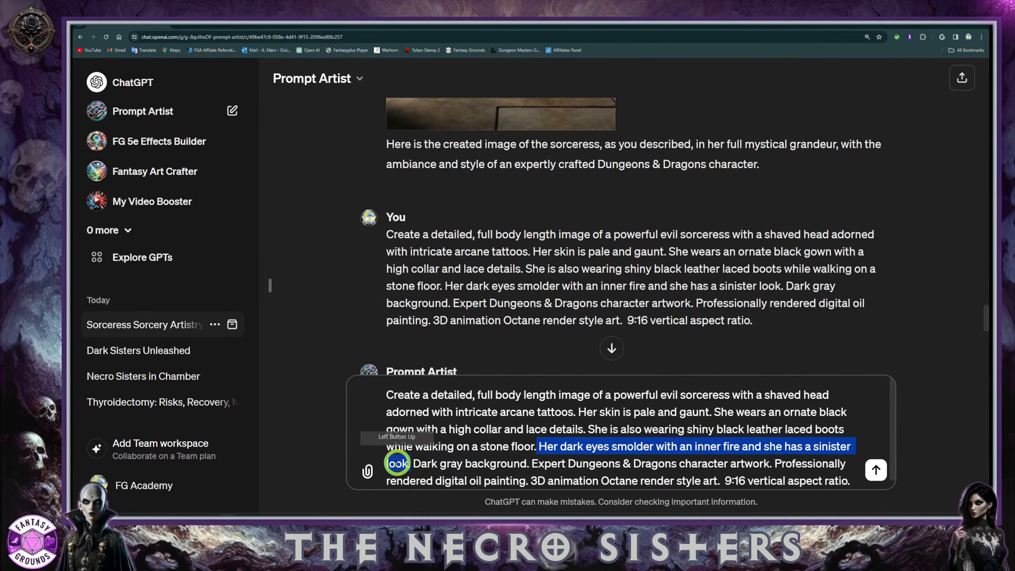
pyautogui.rightClick(409, 464)
pyautogui.click(417, 283)
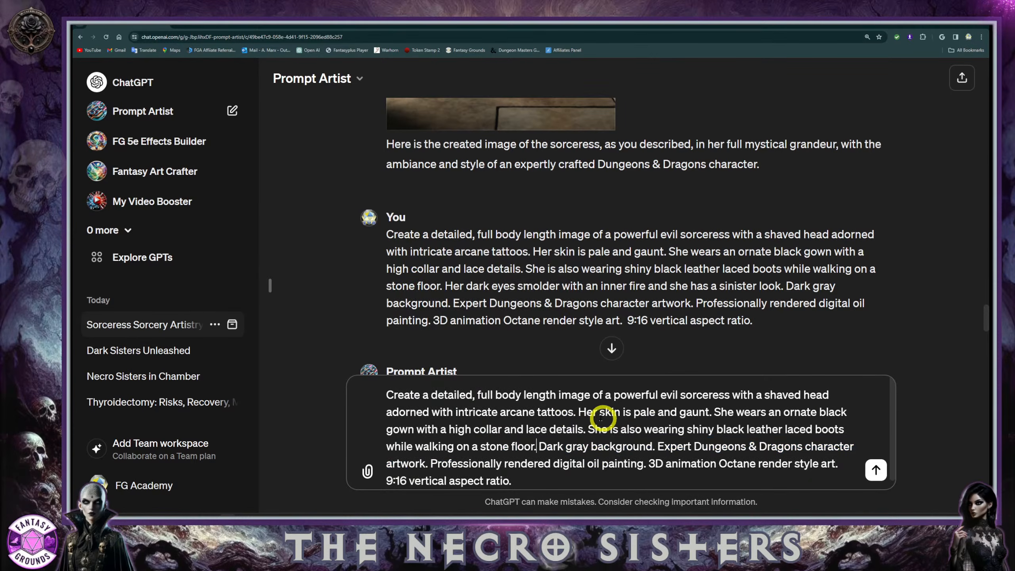
pyautogui.click(700, 429)
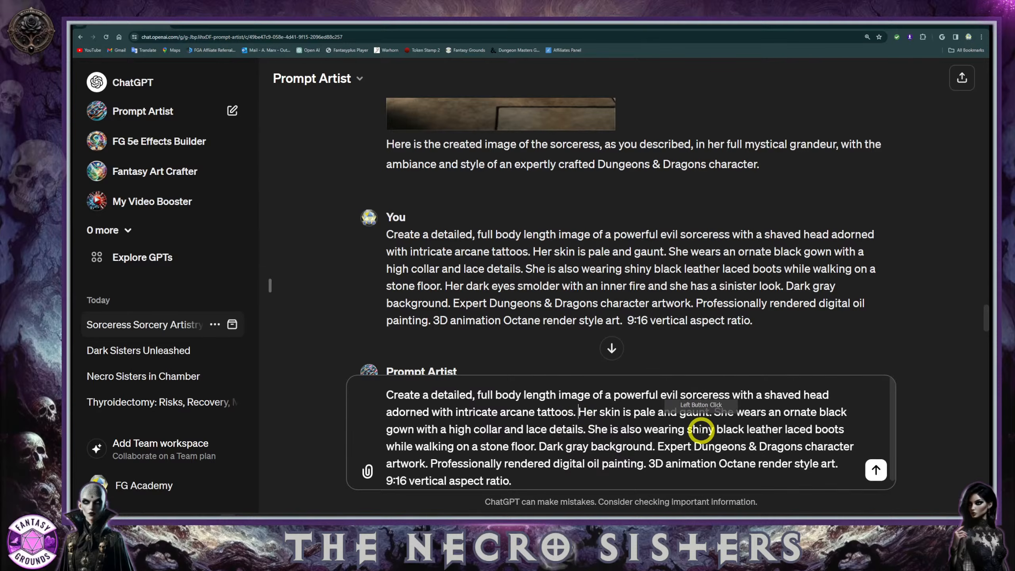
pyautogui.hotkey('ctrl', 'v')
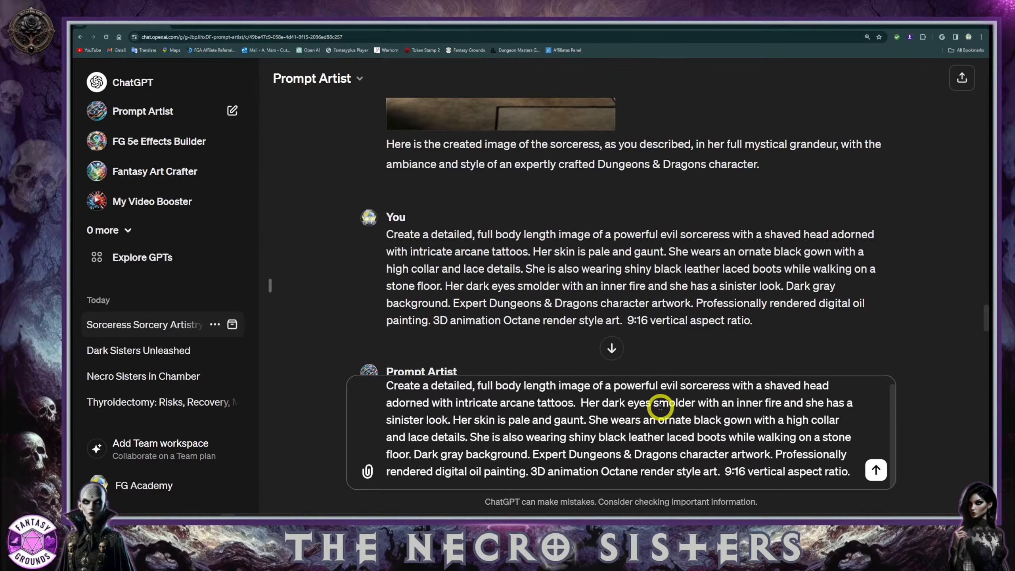
# Replace "Her dark" at the start of the moved eyes sentence with "She has dark"
pyautogui.moveTo(574, 403)
pyautogui.mouseDown()
pyautogui.moveTo(629, 399)
pyautogui.moveTo(582, 407)
pyautogui.mouseUp()
pyautogui.click(627, 401)
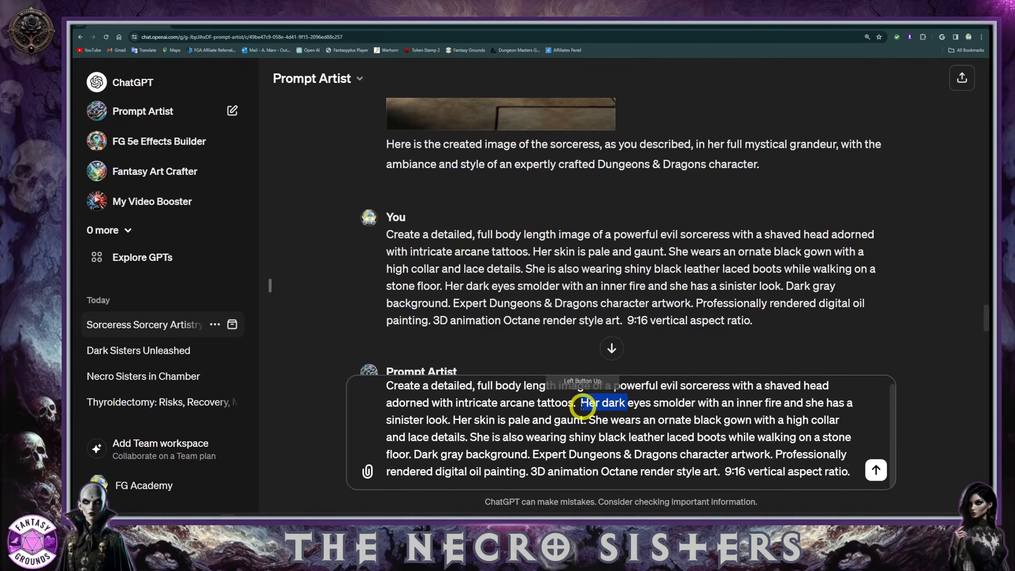
pyautogui.write('SHe has')
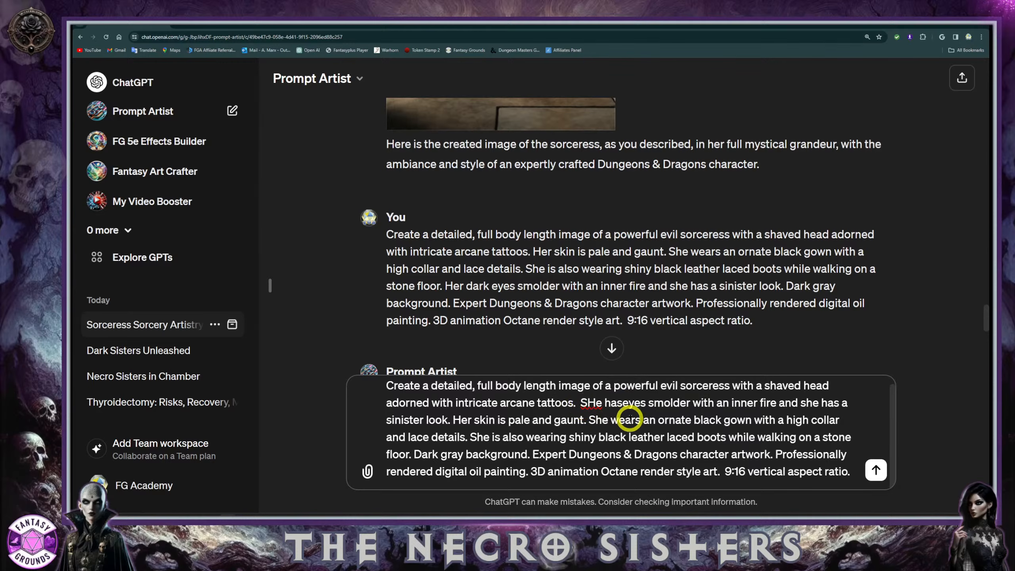
pyautogui.write(' dark')
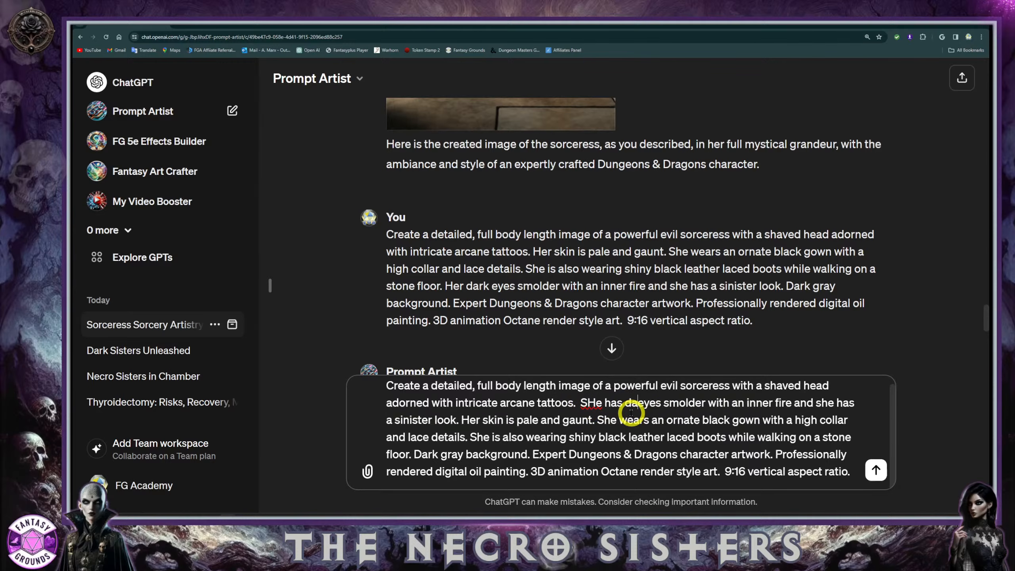
pyautogui.click(595, 404)
pyautogui.press('BackSpace')
pyautogui.write('h')
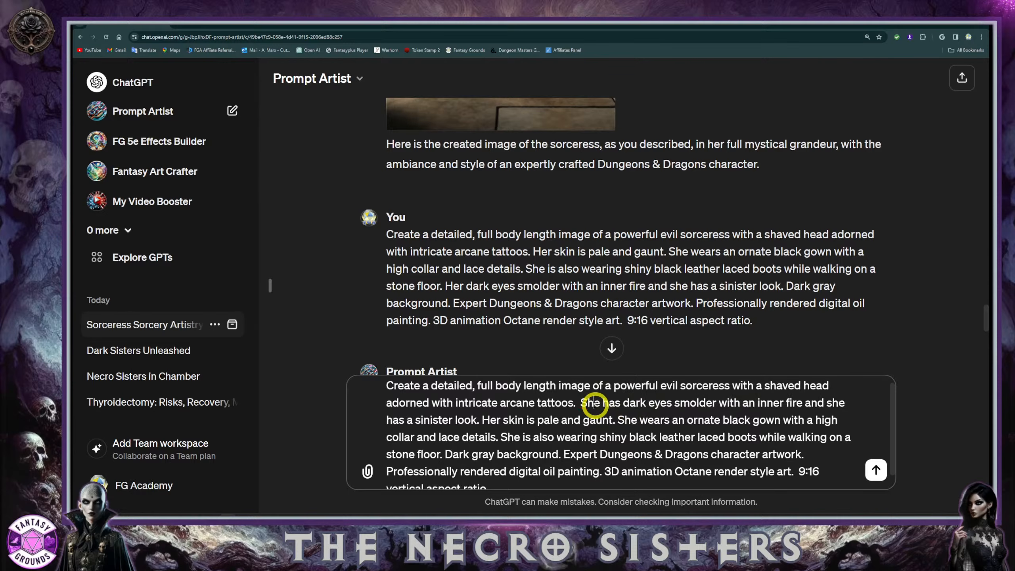
# Replace "an inner fire" in the eyes sentence with "a reflective surface."
pyautogui.click(653, 413)
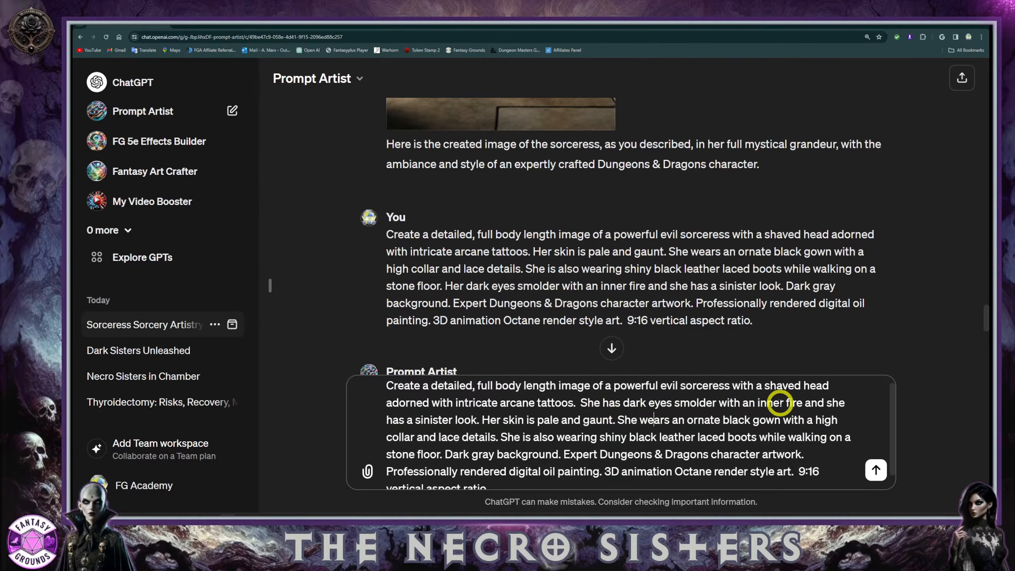
pyautogui.moveTo(803, 402); pyautogui.dragTo(745, 403)
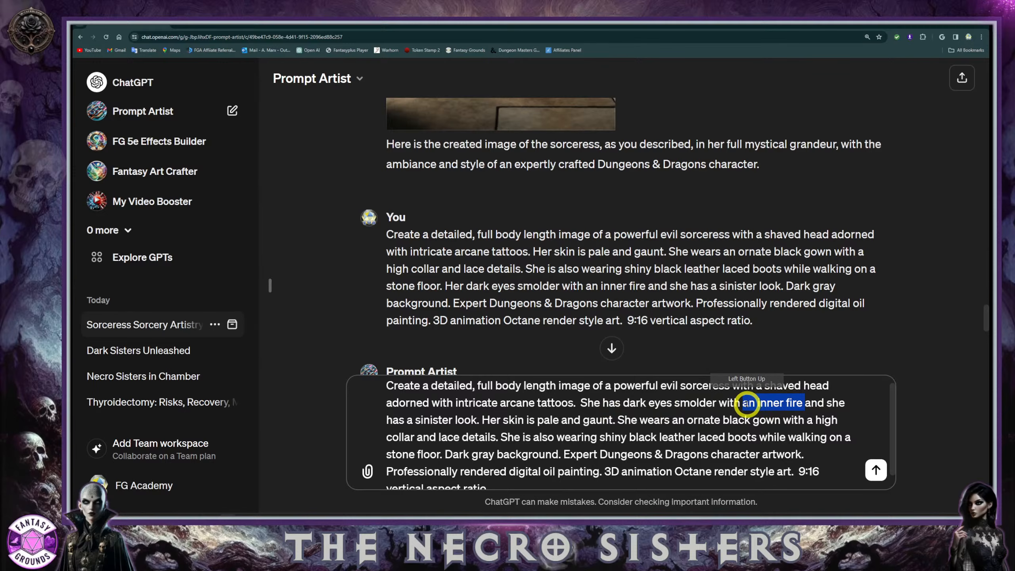
pyautogui.write('a reflective')
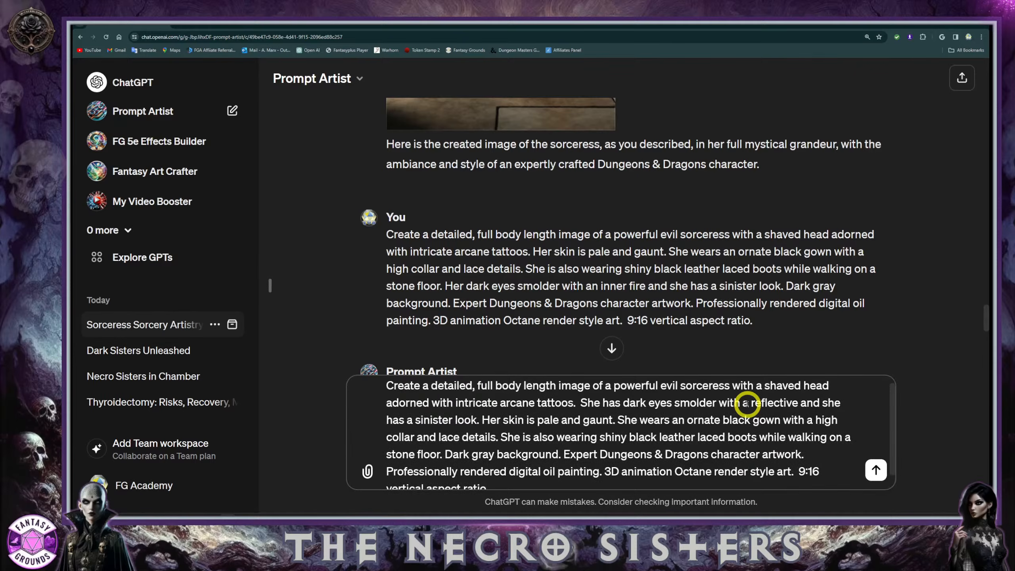
pyautogui.write(' surface.')
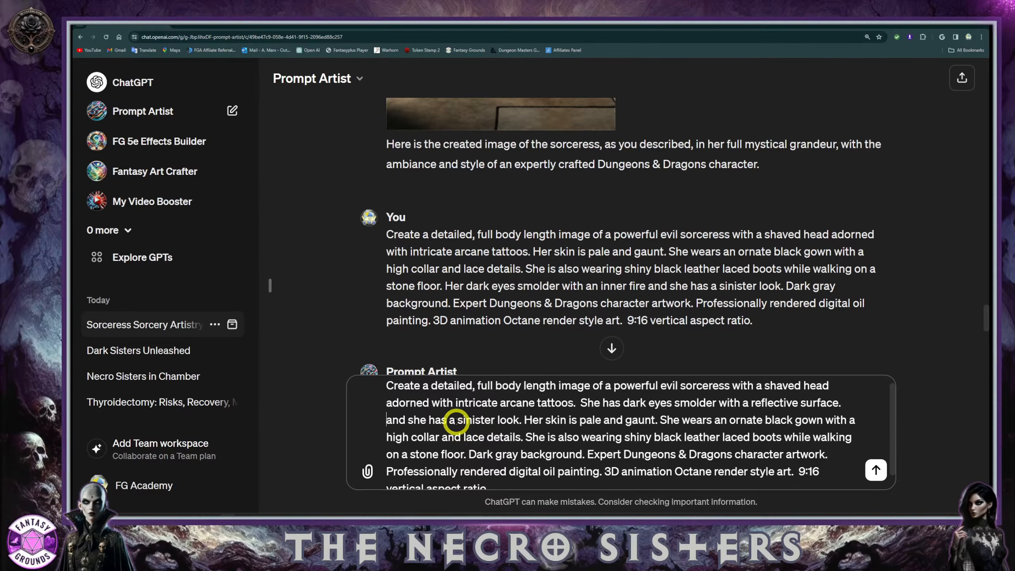
# Replace "and she has" before "a sinister look" with "Her face has" in the draft and send the prompt
pyautogui.moveTo(447, 423); pyautogui.dragTo(386, 420)
pyautogui.write('Her')
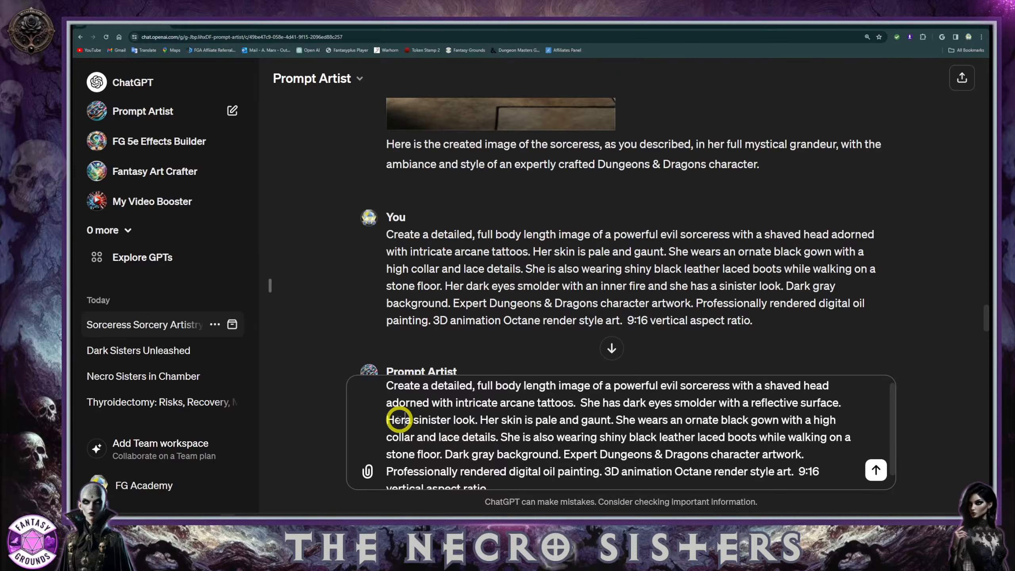
pyautogui.write(' fac')
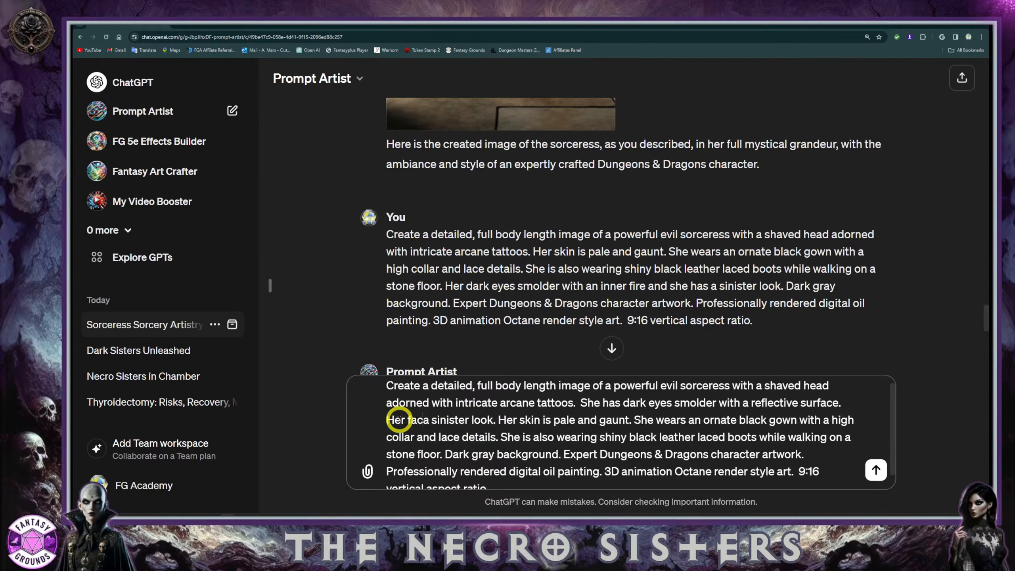
pyautogui.press('BackSpace')
pyautogui.press('BackSpace')
pyautogui.press('BackSpace')
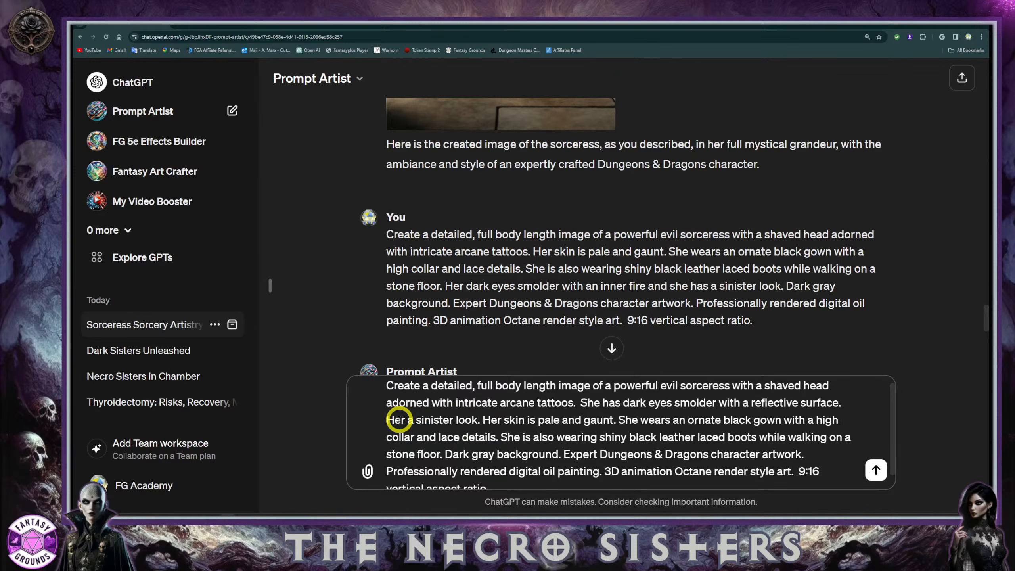
pyautogui.write('face has')
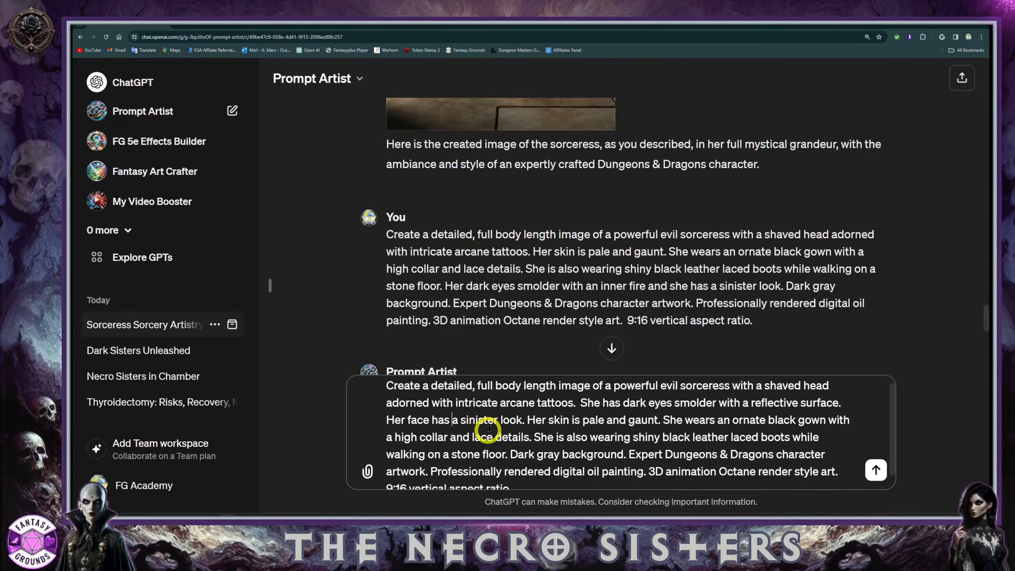
pyautogui.click(876, 472)
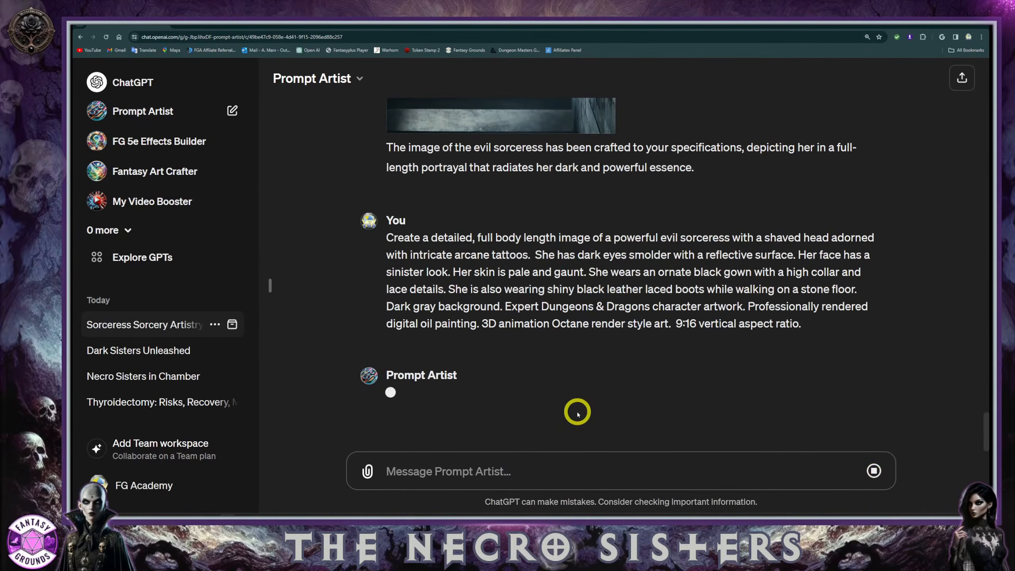
# Examine the earlier full-body walking sorceress image and the newly generated image for framing and facial expression
pyautogui.scroll(5, 559, 415)
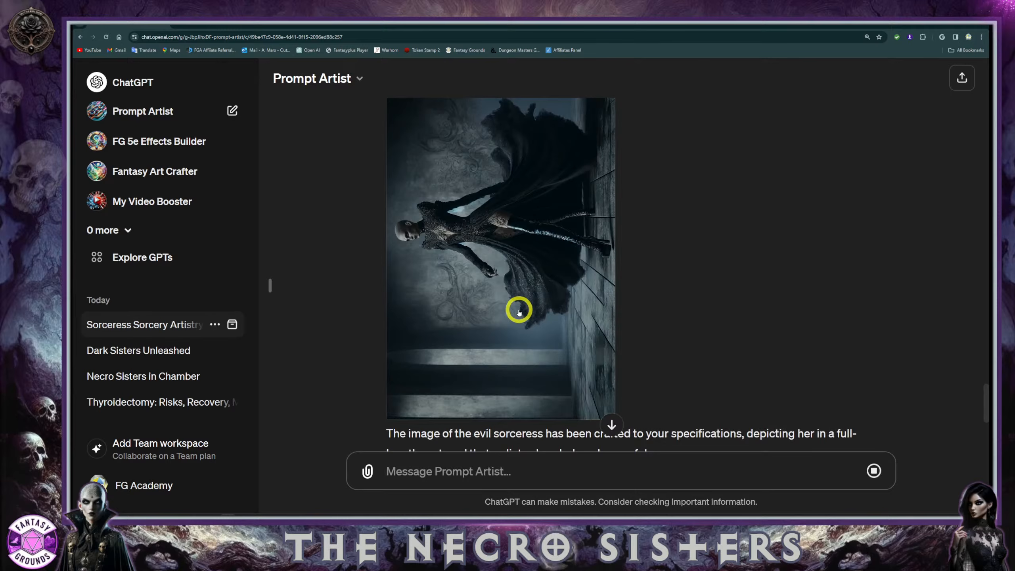
pyautogui.scroll(3, 521, 304)
pyautogui.scroll(-1, 527, 295)
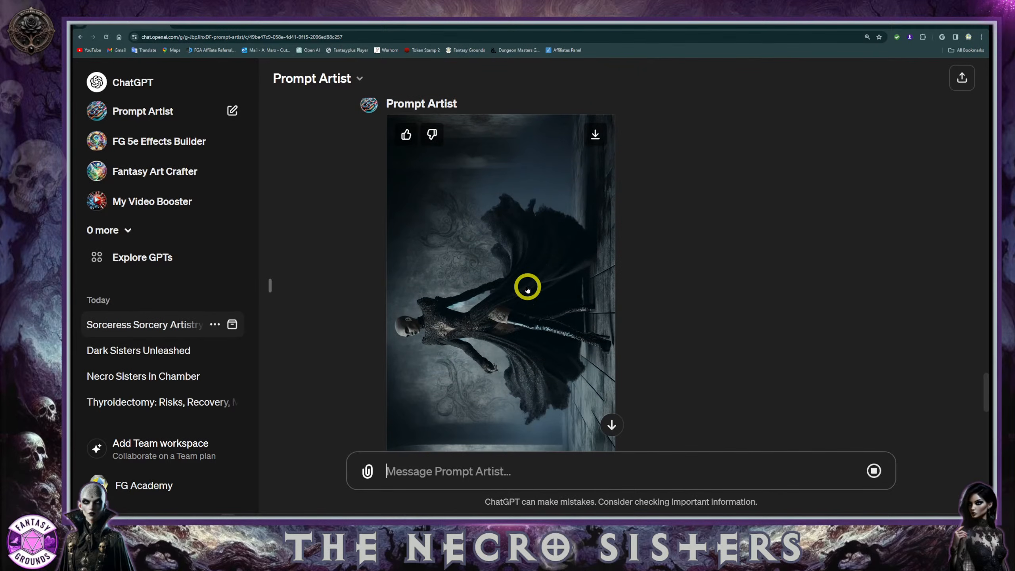
pyautogui.scroll(-8, 527, 288)
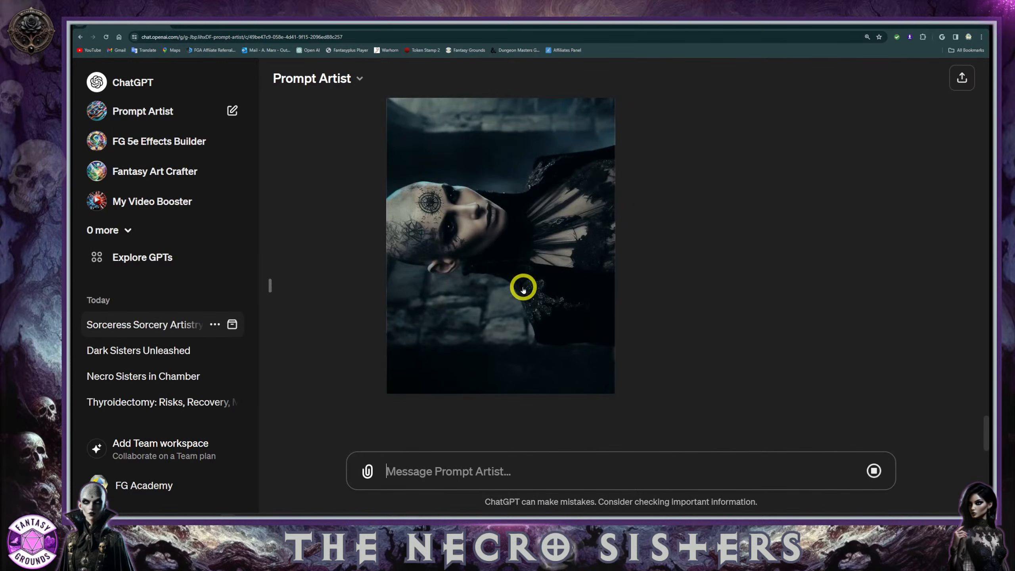
pyautogui.scroll(3, 463, 272)
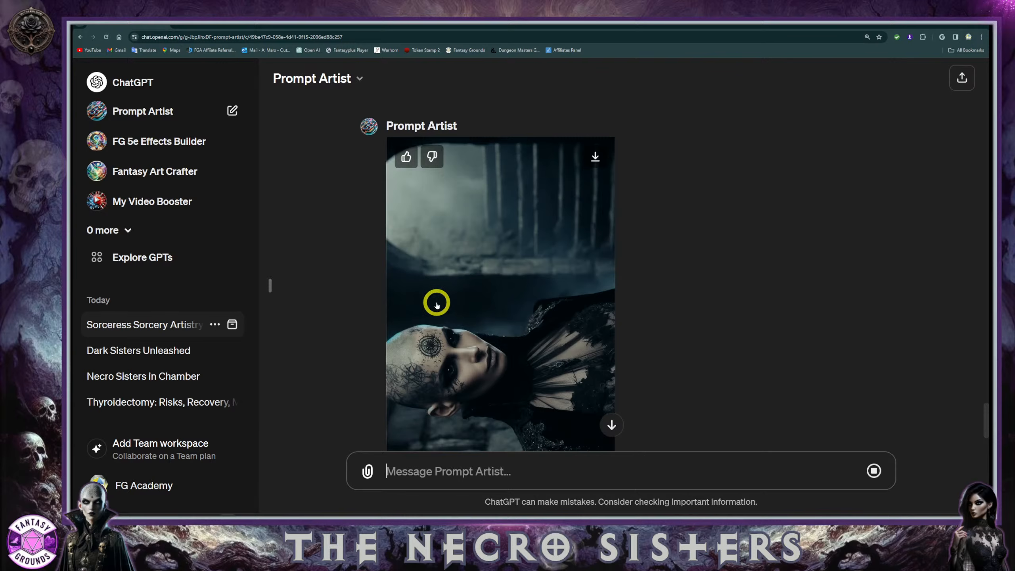
pyautogui.scroll(-2, 439, 295)
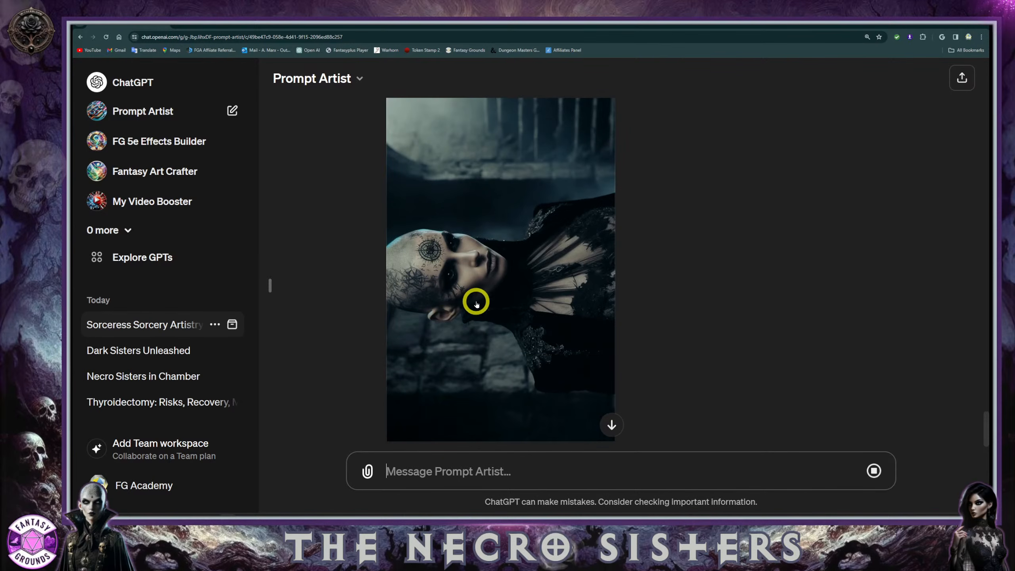
pyautogui.scroll(1, 475, 302)
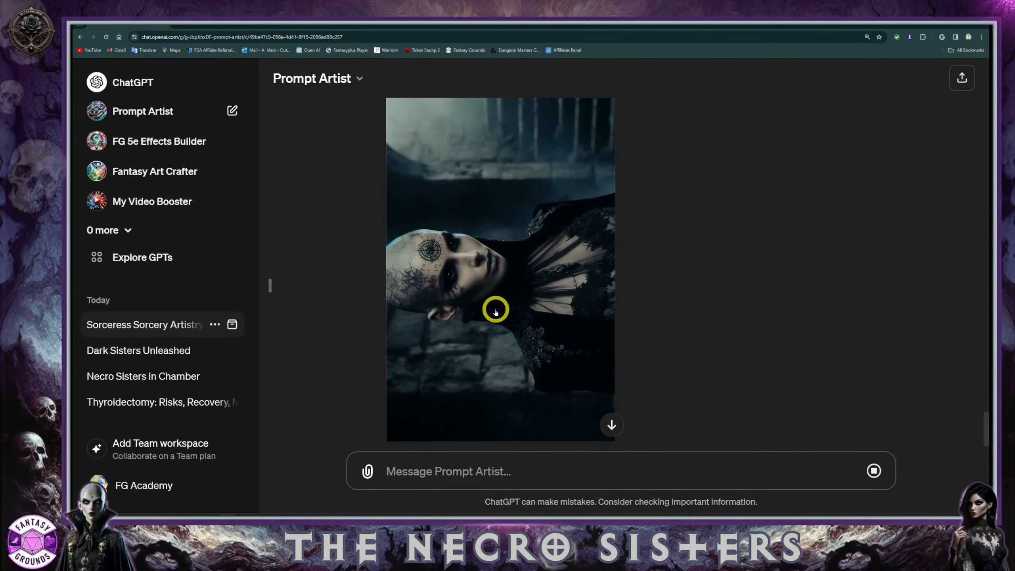
# Copy the latest sorceress prompt with the "Her face has a sinister look" sentence and paste it into a new message
pyautogui.scroll(3, 493, 320)
pyautogui.scroll(1, 495, 322)
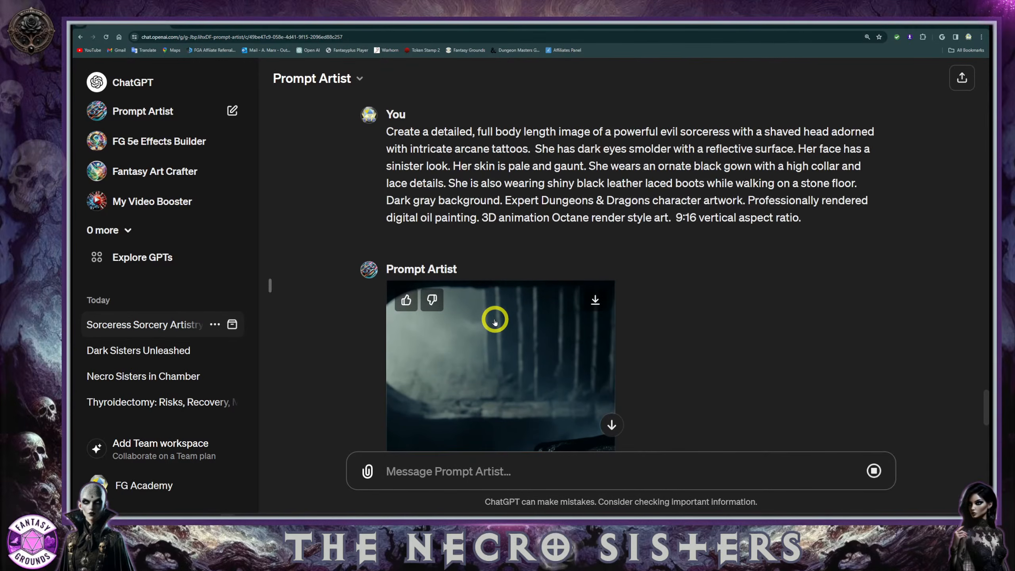
pyautogui.scroll(2, 495, 322)
pyautogui.moveTo(798, 312); pyautogui.dragTo(386, 228)
pyautogui.rightClick(463, 235)
pyautogui.click(485, 240)
pyautogui.click(429, 473)
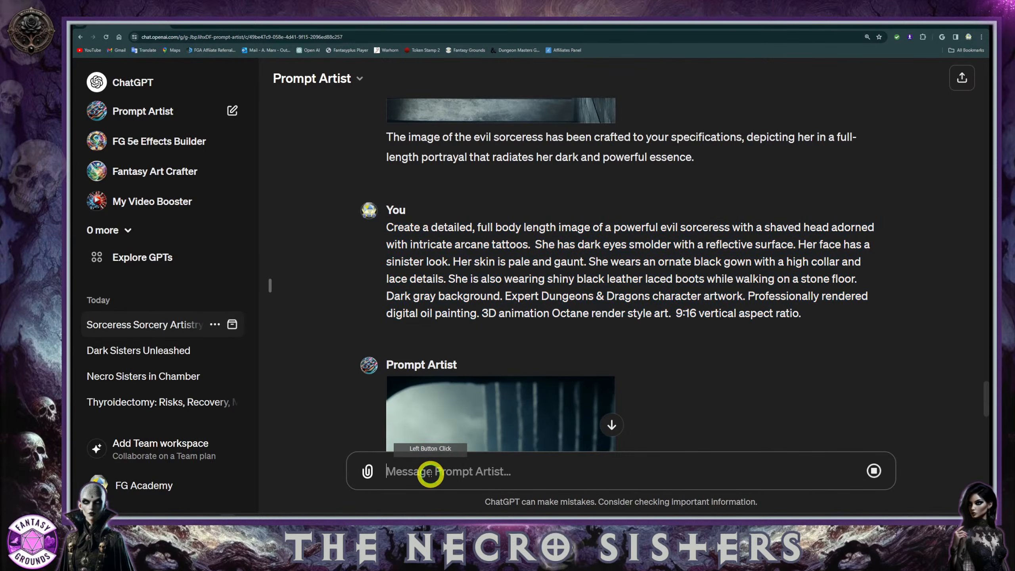
pyautogui.hotkey('ctrl', 'v')
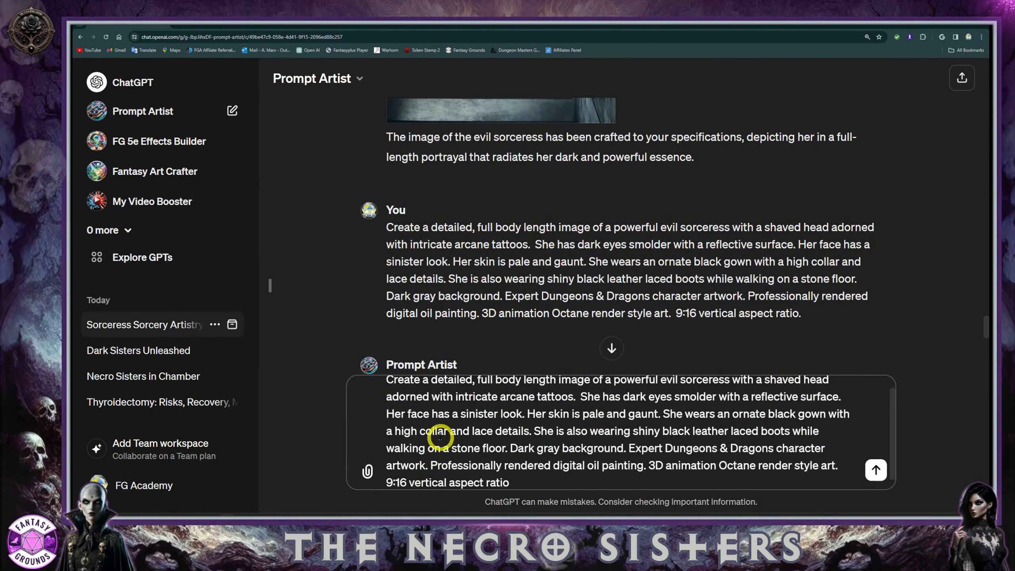
# Delete the sentence "Her face has a sinister look." and reword the opening description to "powerful, sinister, and evil sorceress"
pyautogui.moveTo(526, 413); pyautogui.dragTo(375, 412)
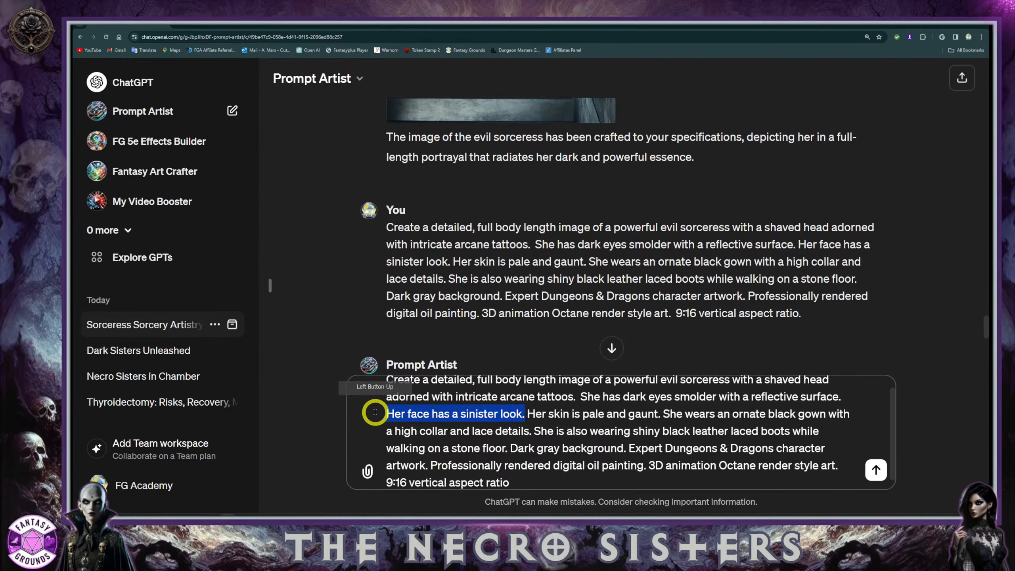
pyautogui.press('BackSpace')
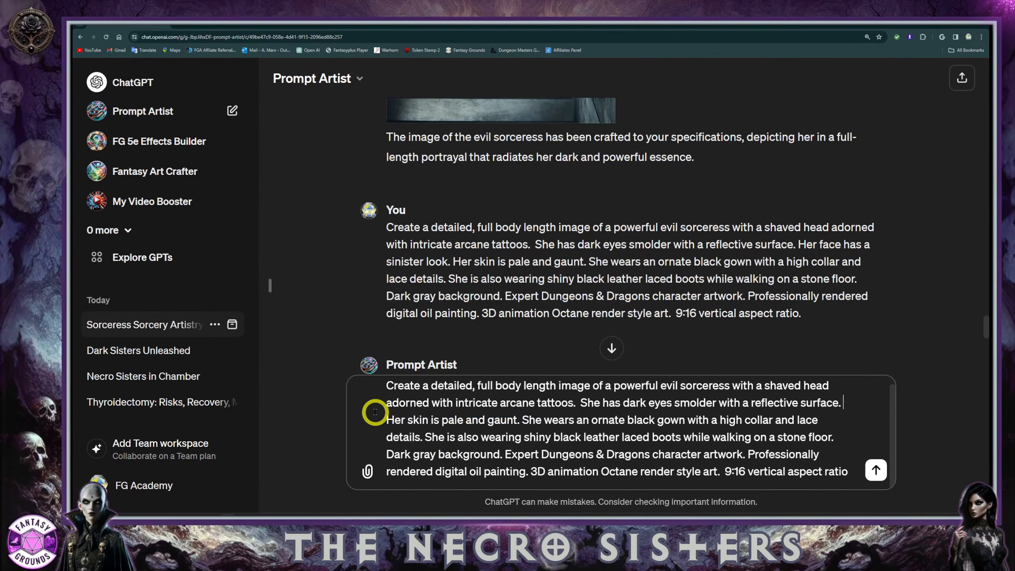
pyautogui.click(660, 386)
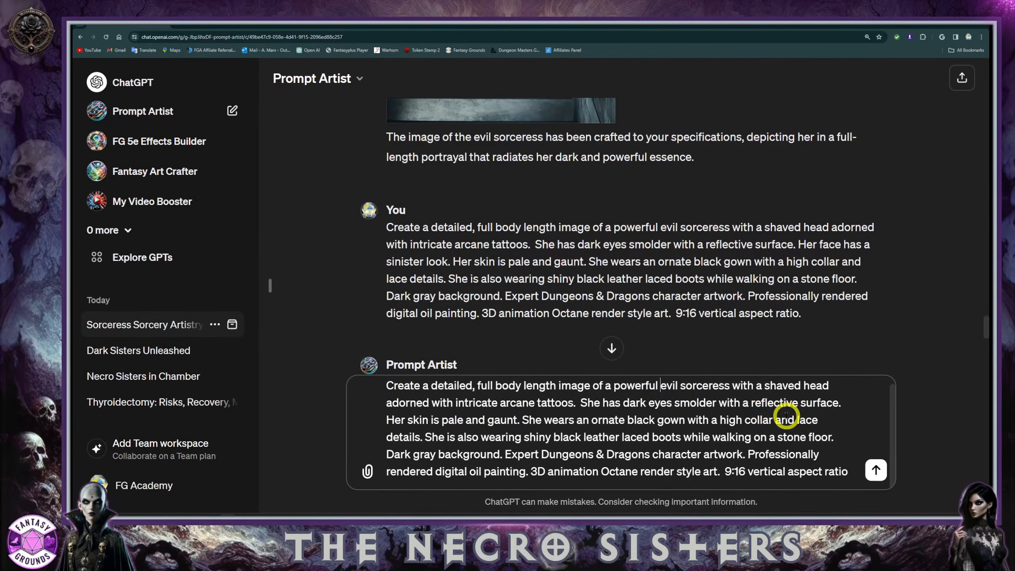
pyautogui.press('BackSpace')
pyautogui.write(', siniste')
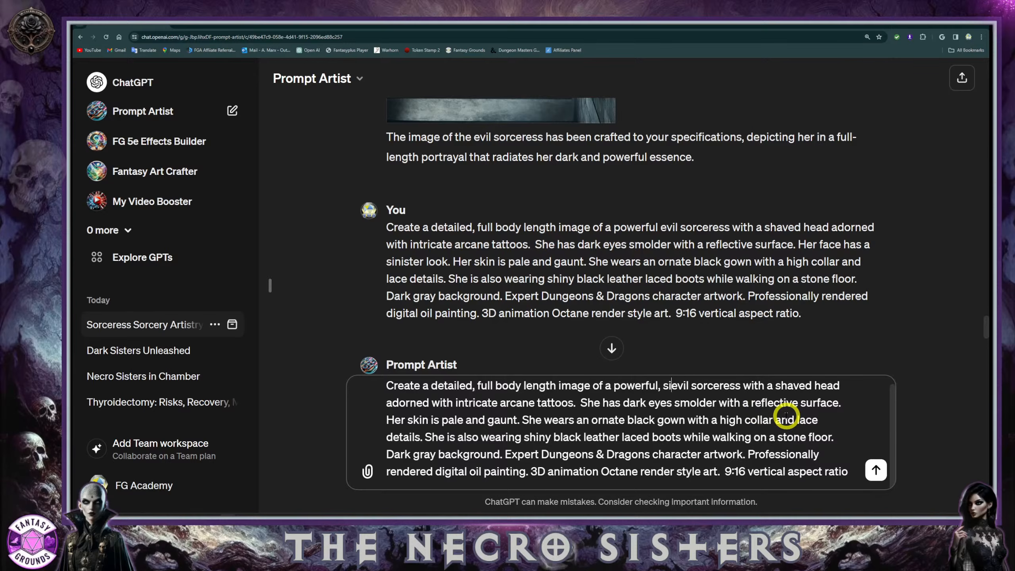
pyautogui.write('r, ')
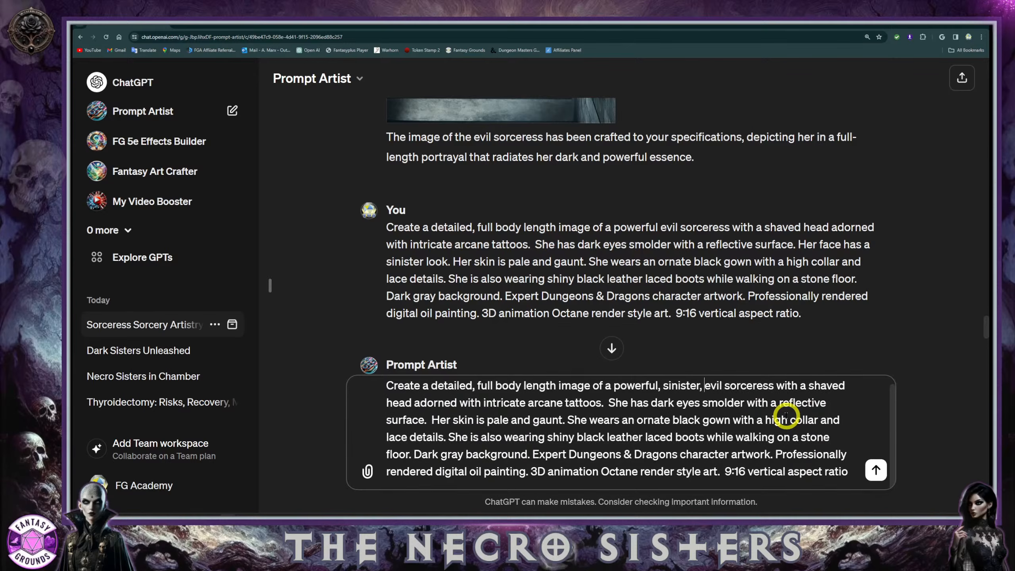
pyautogui.write('and')
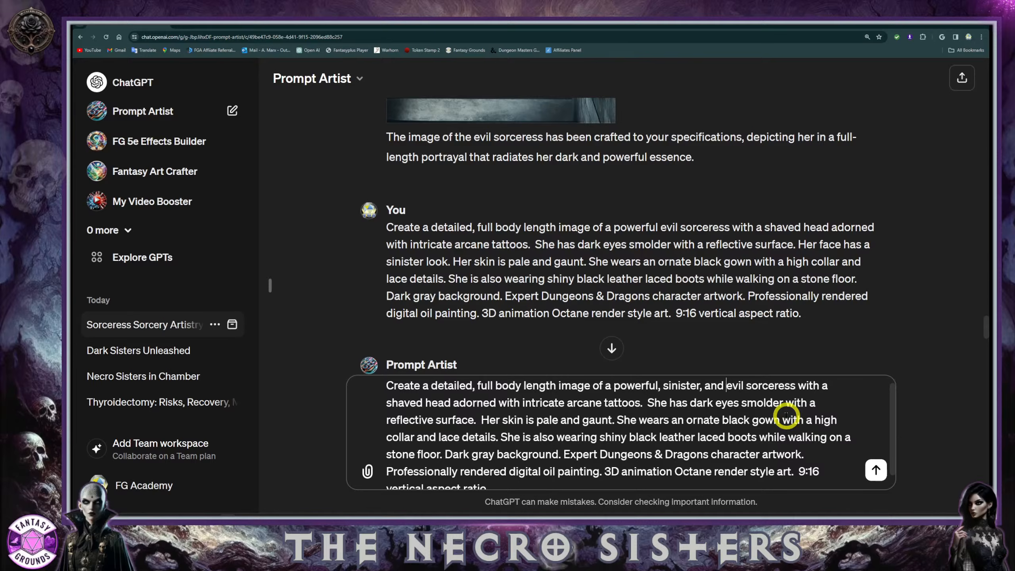
# Send the revised prompt and view the preceding close-up sorceress portrait enlarged
pyautogui.scroll(-1, 665, 407)
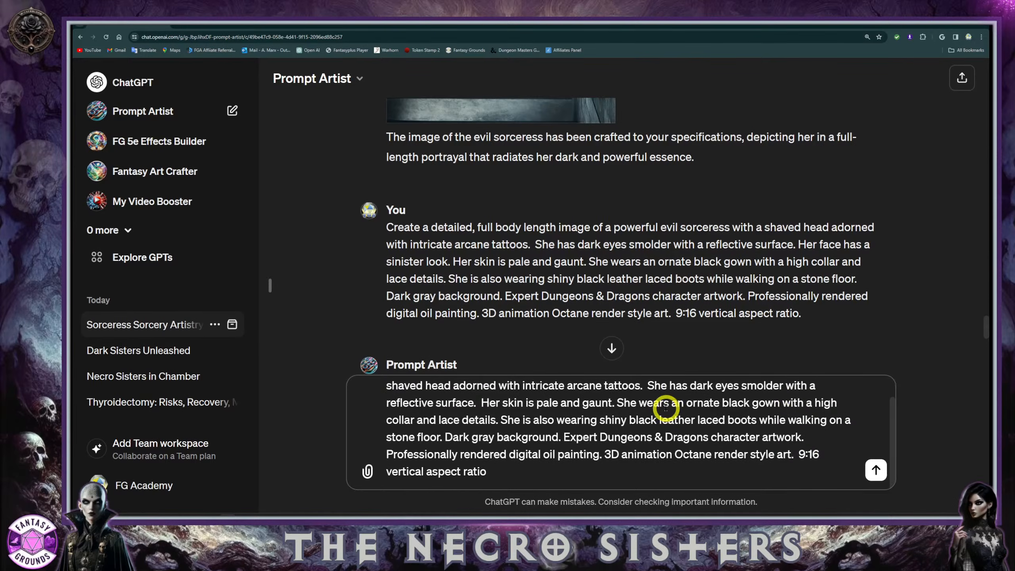
pyautogui.click(875, 469)
pyautogui.scroll(5, 562, 358)
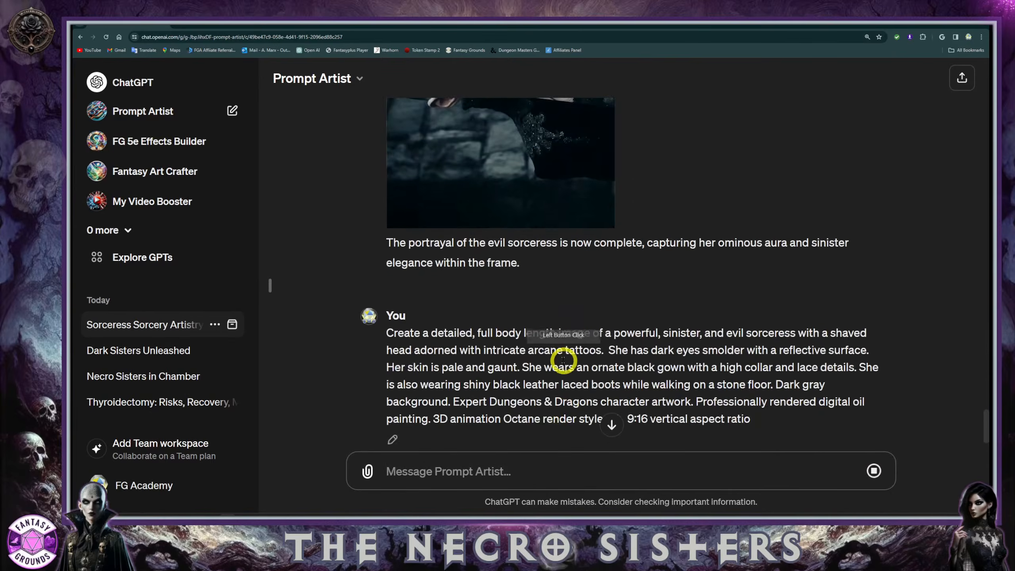
pyautogui.click(496, 228)
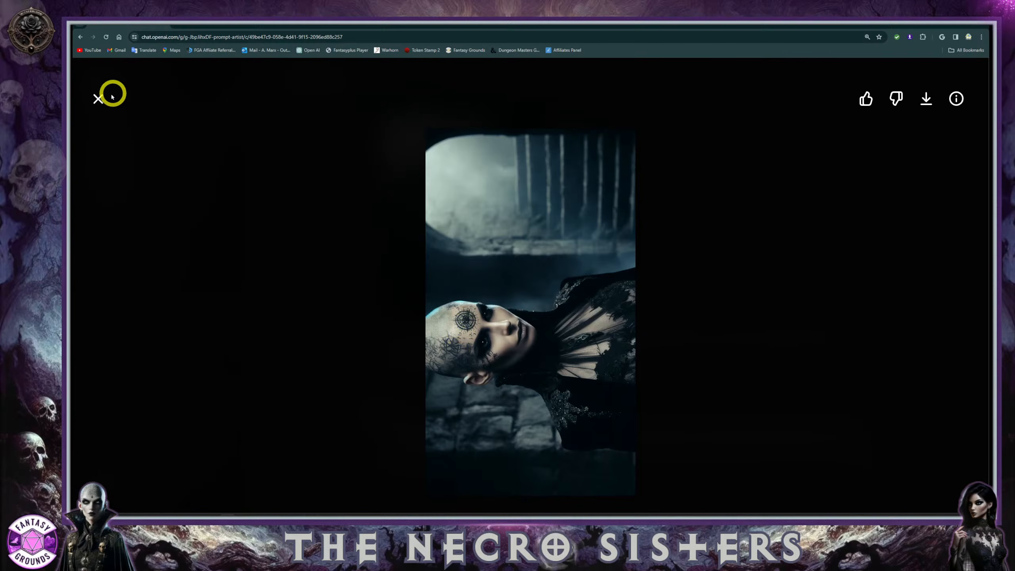
pyautogui.click(97, 105)
# Compare the wording of the submitted "powerful, sinister, and evil" prompt with the preceding close-up portrait
pyautogui.scroll(-10, 524, 236)
pyautogui.scroll(5, 524, 236)
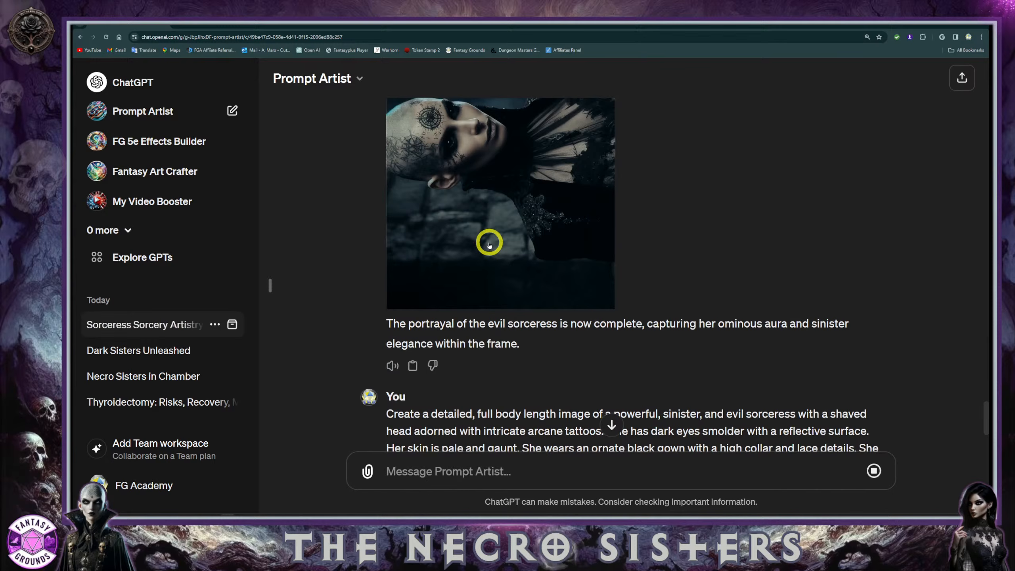
pyautogui.scroll(-5, 489, 245)
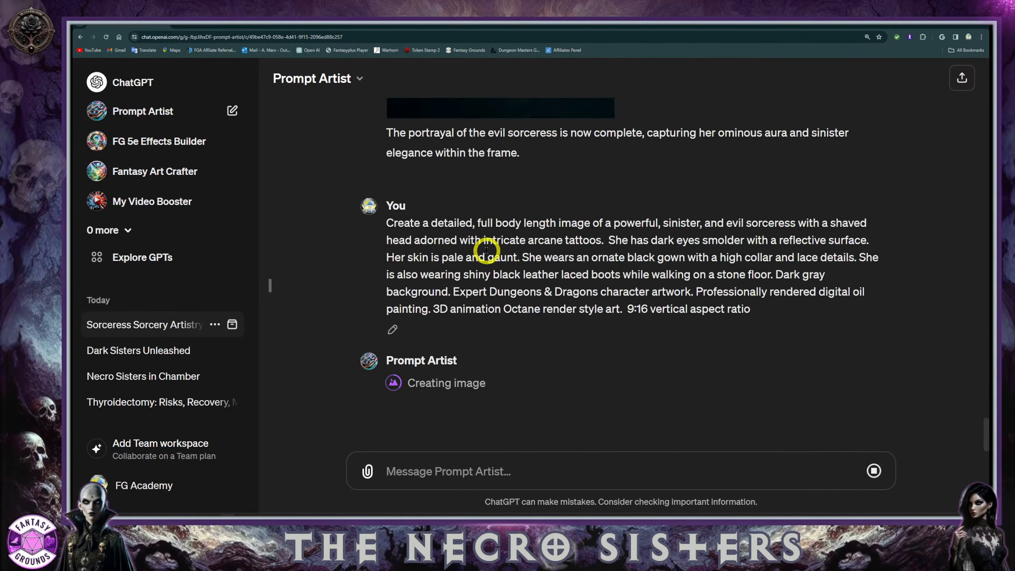
pyautogui.moveTo(763, 311); pyautogui.dragTo(391, 226)
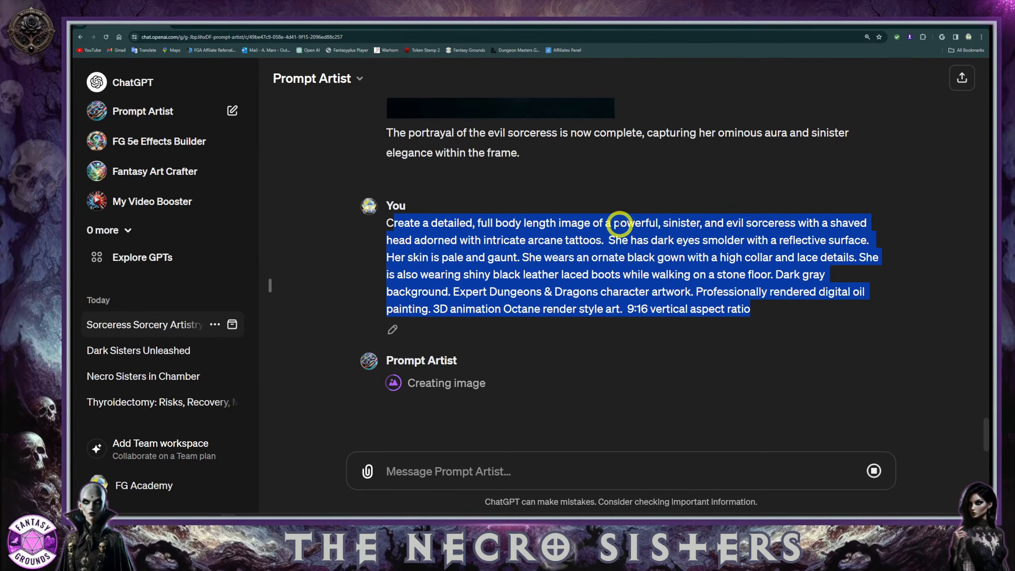
pyautogui.click(426, 256)
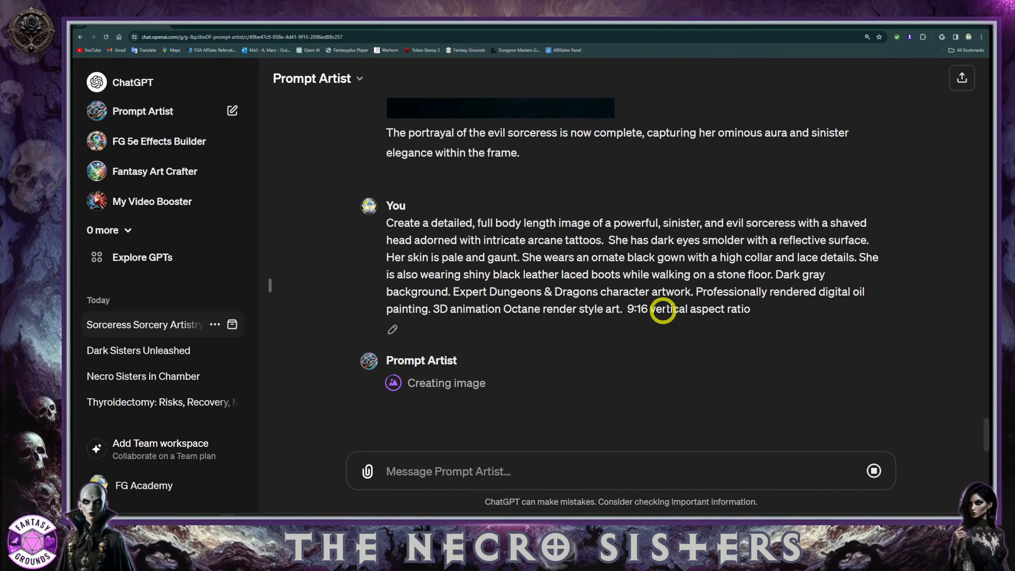
pyautogui.scroll(5, 511, 281)
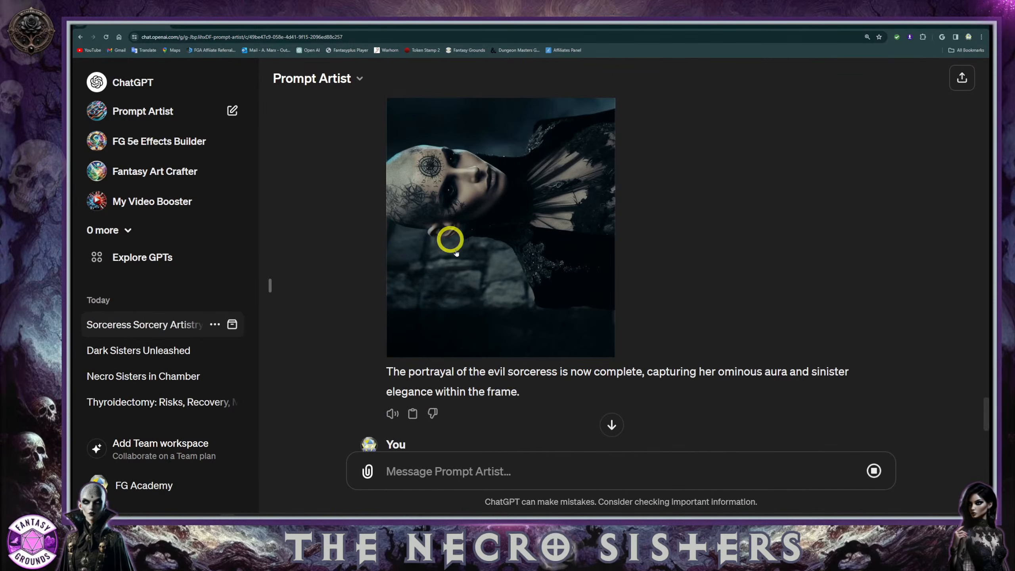
pyautogui.scroll(3, 440, 224)
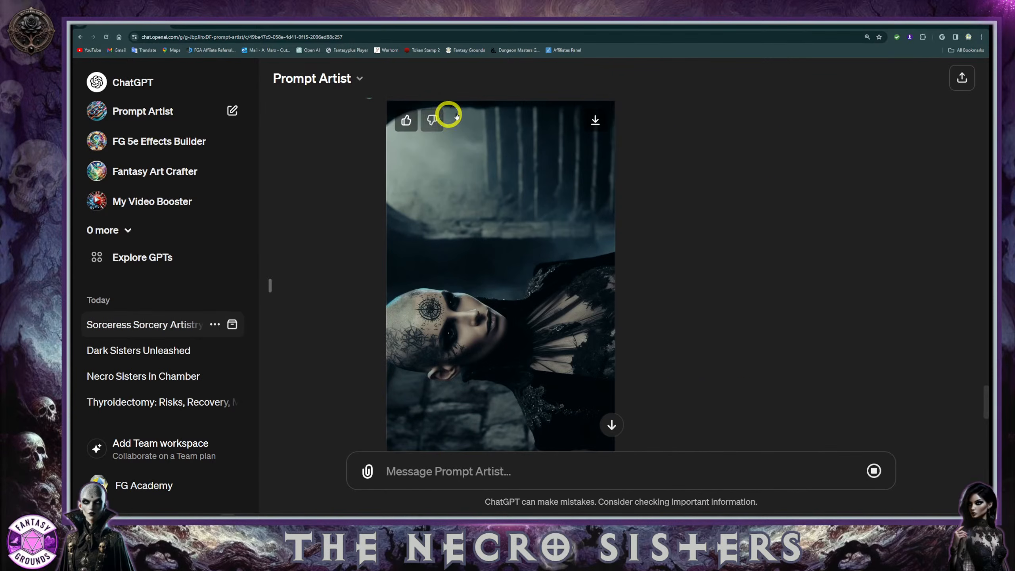
pyautogui.scroll(-7, 551, 289)
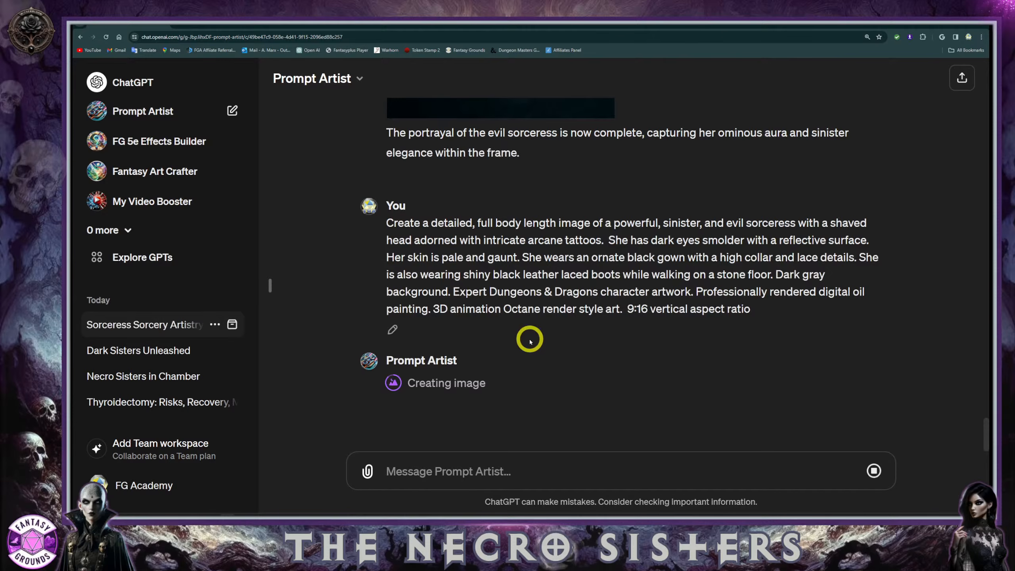
pyautogui.scroll(4, 529, 340)
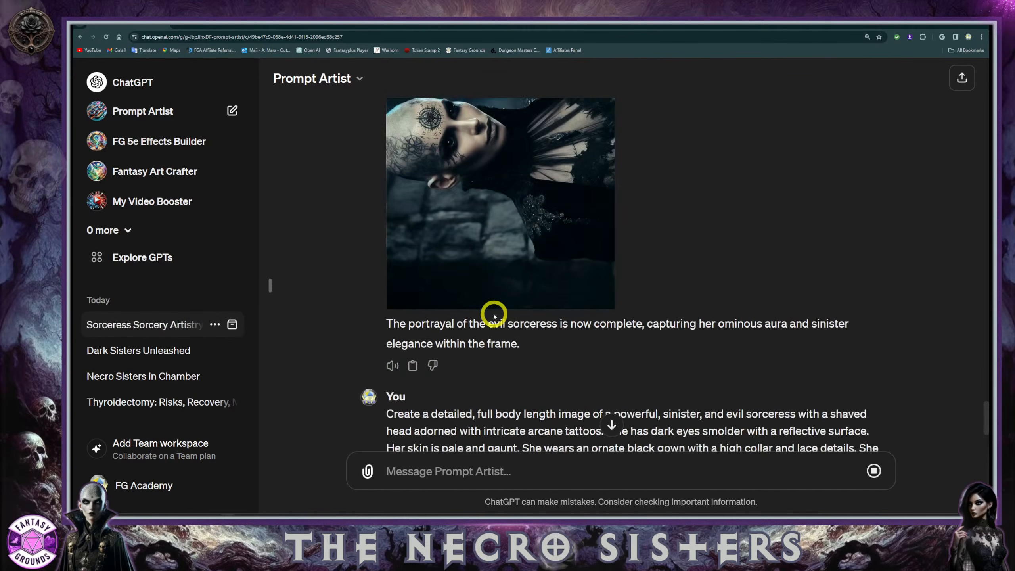
# Open the newly generated image of the sorceress in the dark stone hall enlarged and download it
pyautogui.scroll(-4, 494, 316)
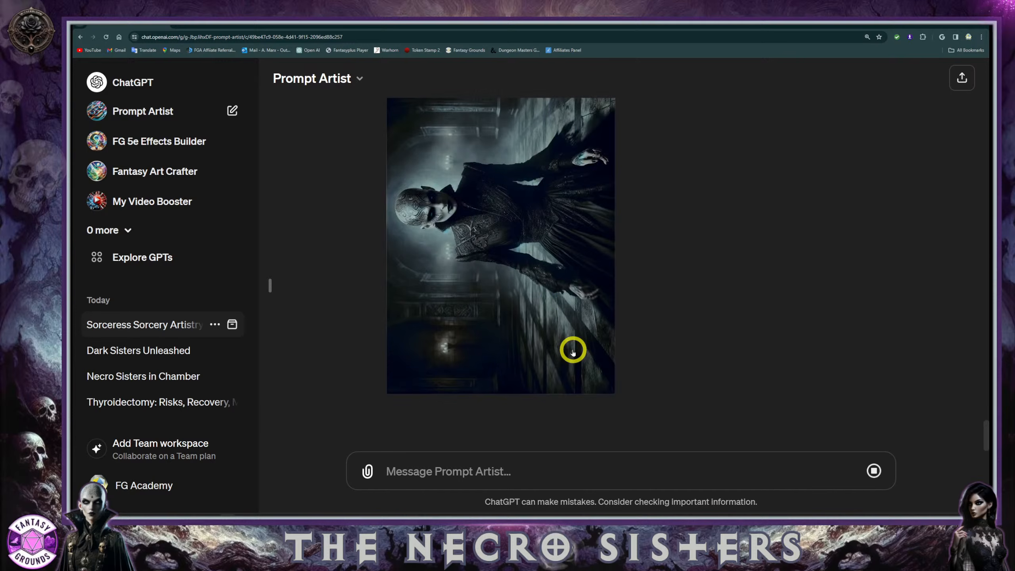
pyautogui.scroll(2, 502, 296)
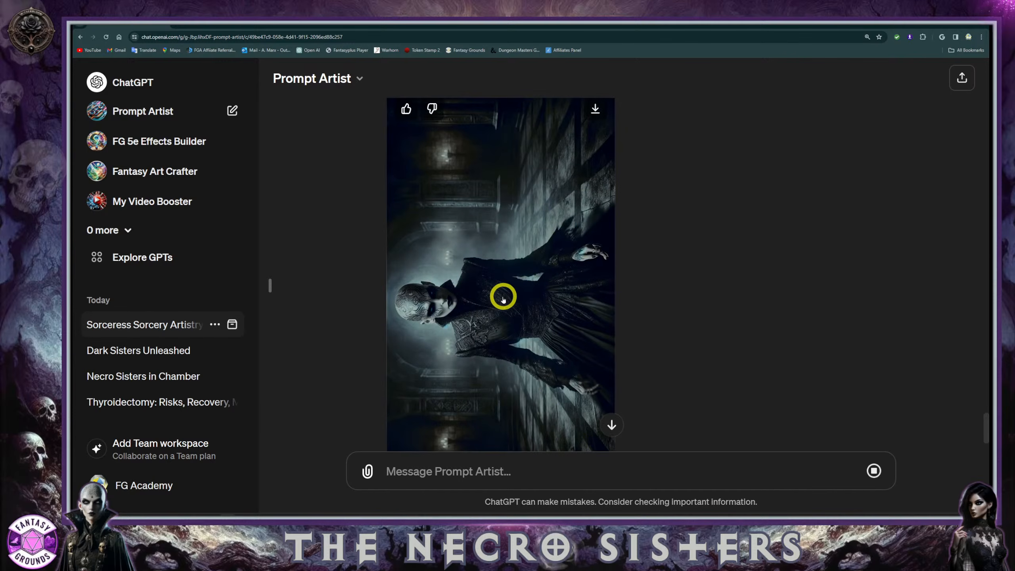
pyautogui.click(504, 299)
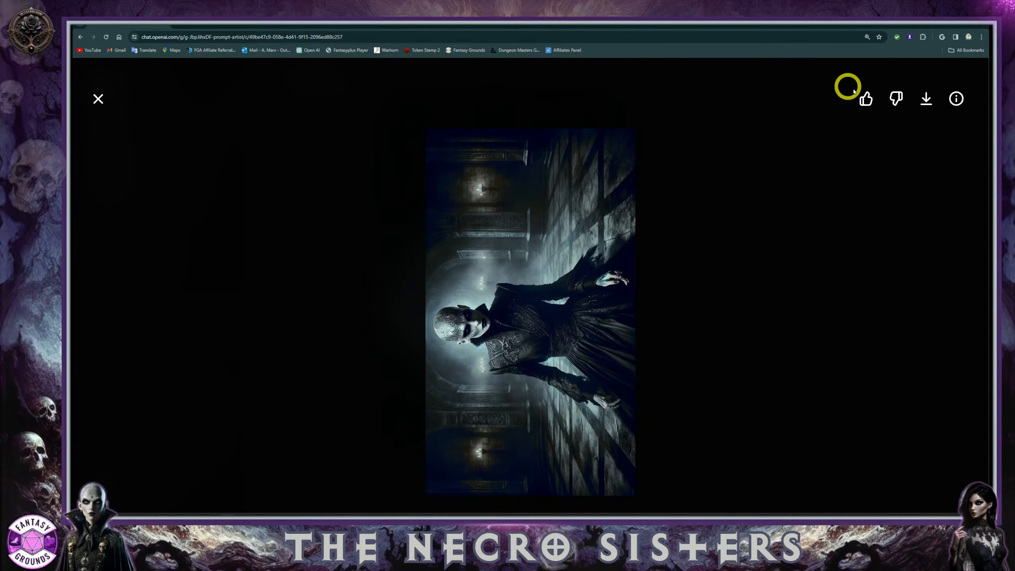
pyautogui.click(926, 100)
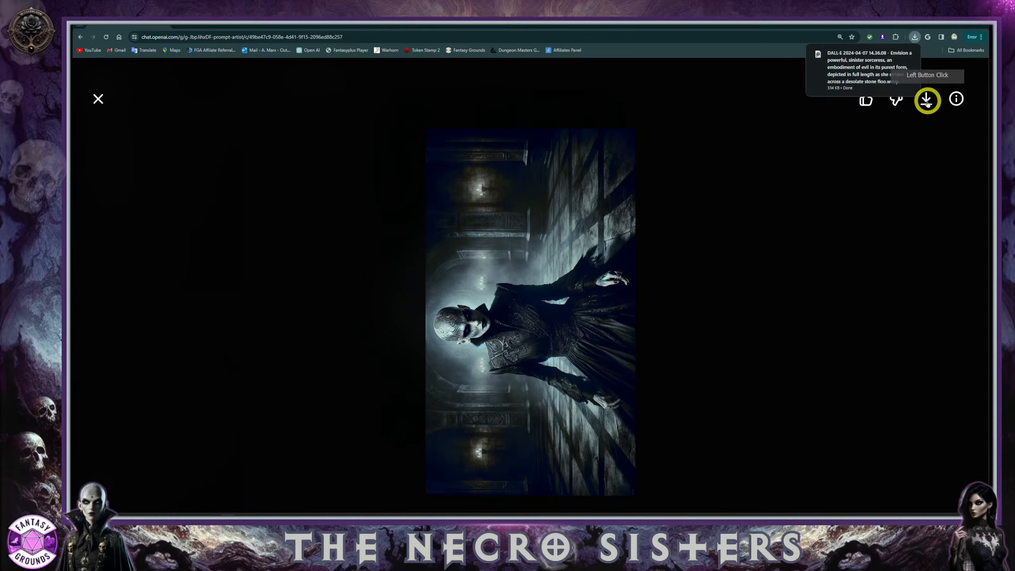
# Copy the enlarged stone-hall sorceress image, switch to the Canva design and add a blank page after page 2
pyautogui.rightClick(530, 265)
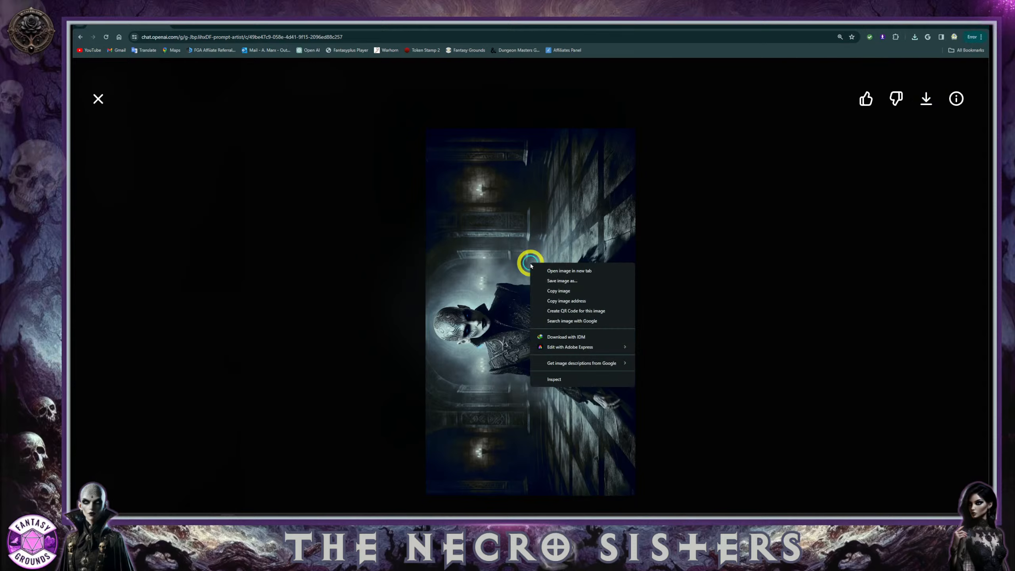
pyautogui.click(571, 291)
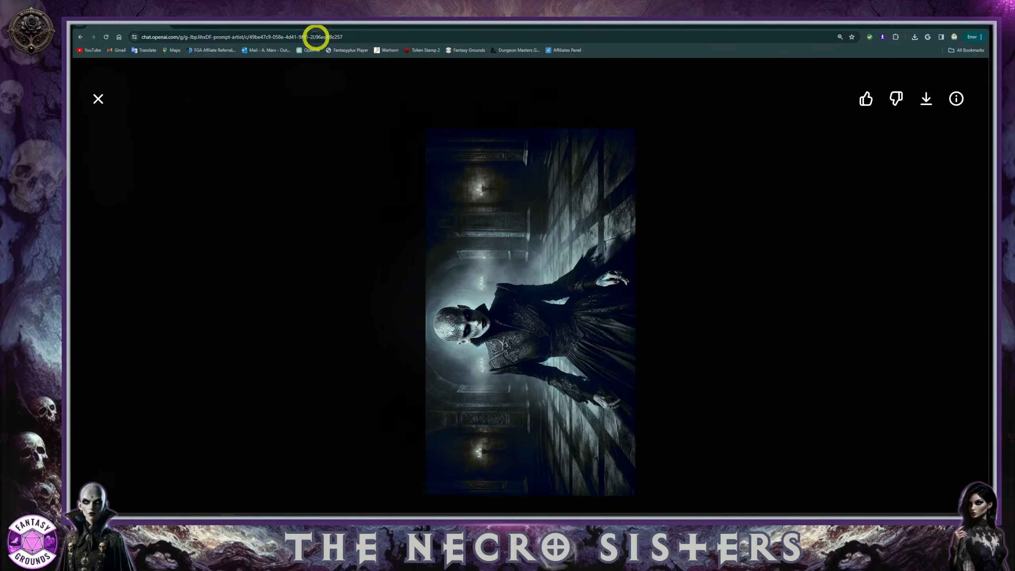
pyautogui.click(306, 27)
pyautogui.click(595, 301)
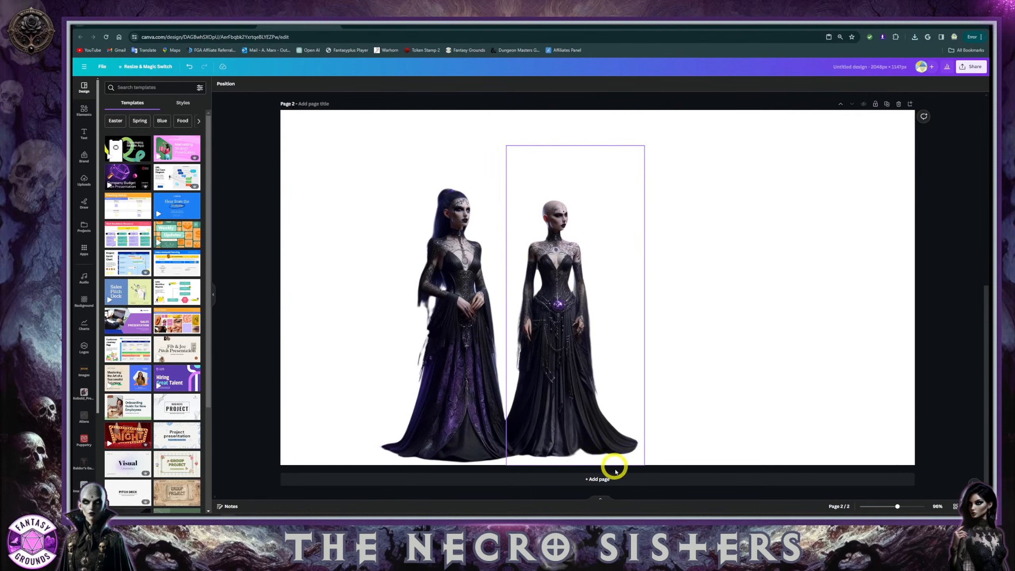
pyautogui.click(607, 478)
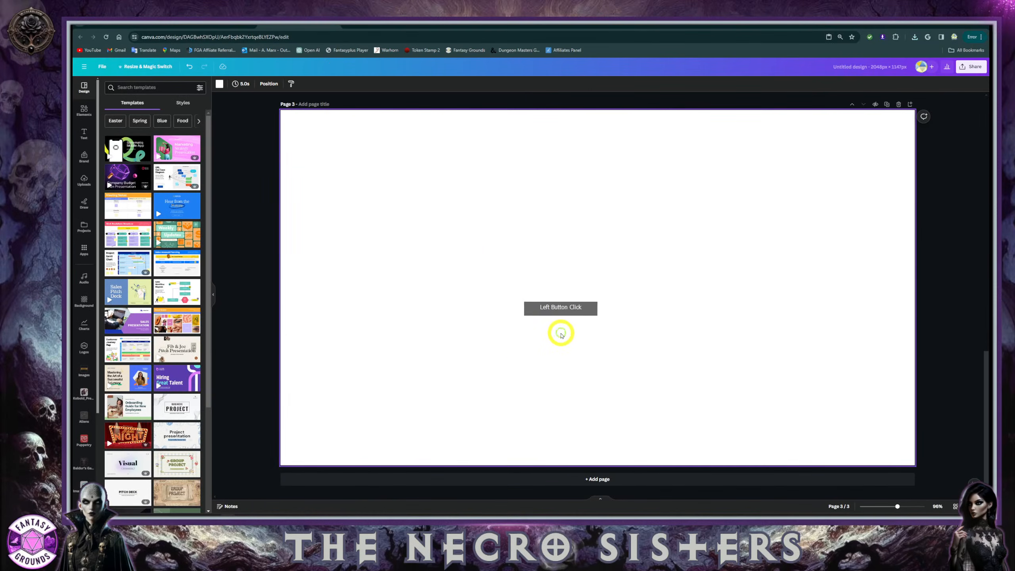
# Paste the sorceress image on the new page, rotate it upright into landscape and enlarge it to fill the page
pyautogui.hotkey('ctrl', 'v')
pyautogui.moveTo(607, 394); pyautogui.dragTo(472, 363)
pyautogui.moveTo(458, 399); pyautogui.dragTo(289, 251)
pyautogui.moveTo(476, 255); pyautogui.dragTo(425, 188)
pyautogui.moveTo(539, 257); pyautogui.dragTo(907, 475)
pyautogui.moveTo(807, 408); pyautogui.dragTo(806, 403)
pyautogui.click(251, 216)
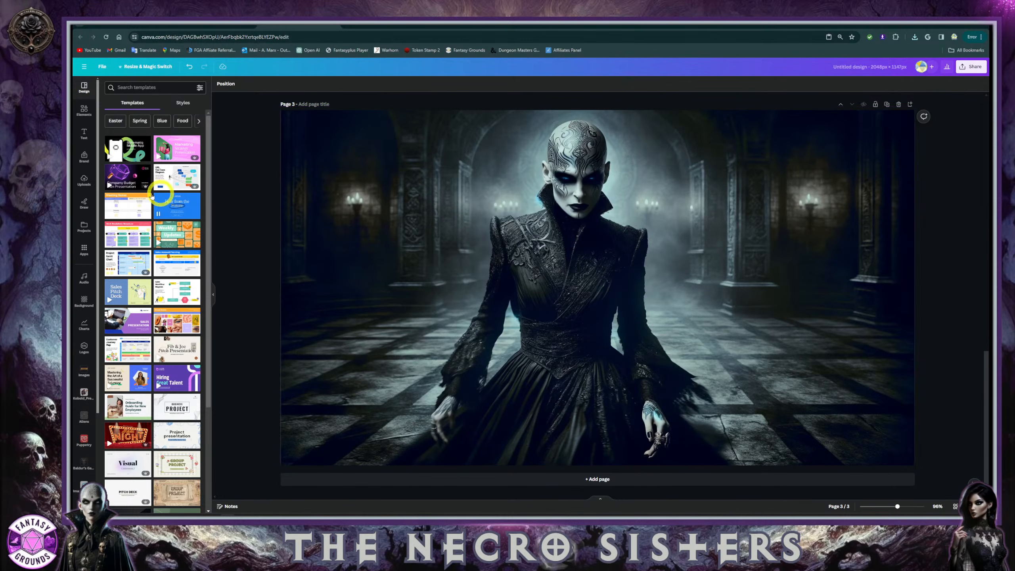
# Add the recently used fog photo across the lower part of page 3 and set its transparency to 72
pyautogui.click(83, 113)
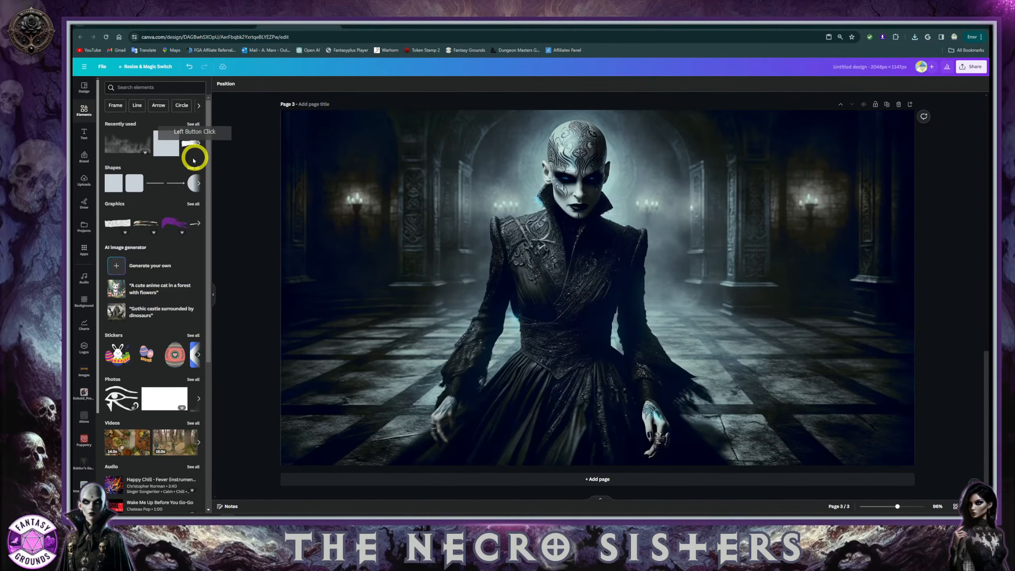
pyautogui.click(124, 149)
pyautogui.moveTo(562, 254); pyautogui.dragTo(564, 299)
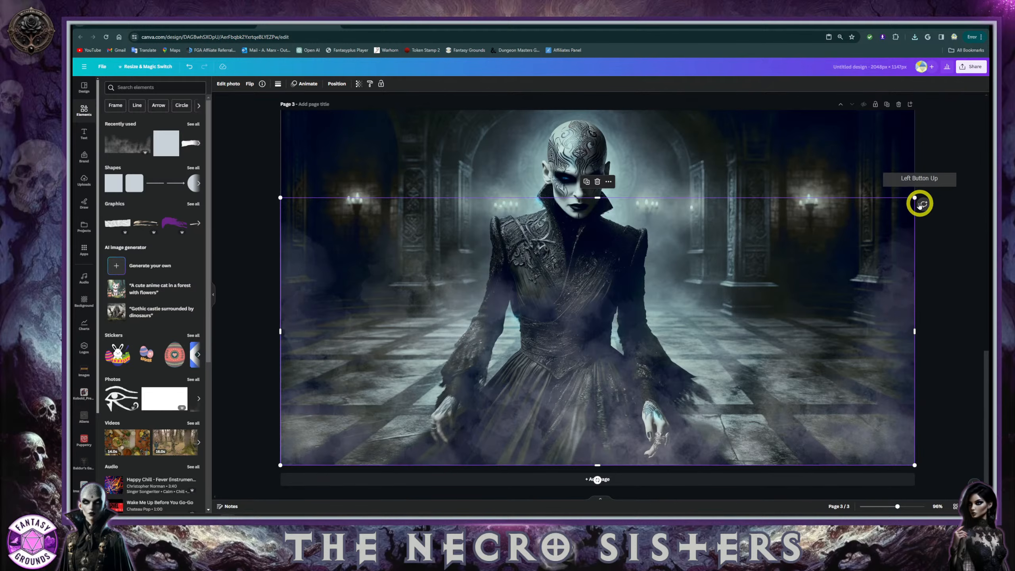
pyautogui.moveTo(915, 198); pyautogui.dragTo(937, 251)
pyautogui.moveTo(709, 268); pyautogui.dragTo(708, 413)
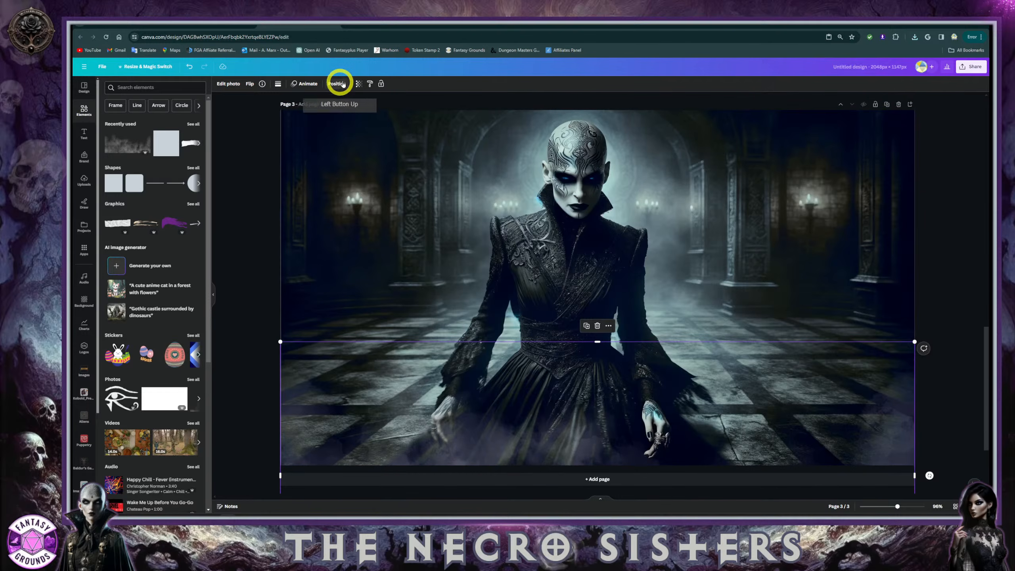
pyautogui.click(358, 83)
pyautogui.moveTo(356, 109); pyautogui.dragTo(341, 109)
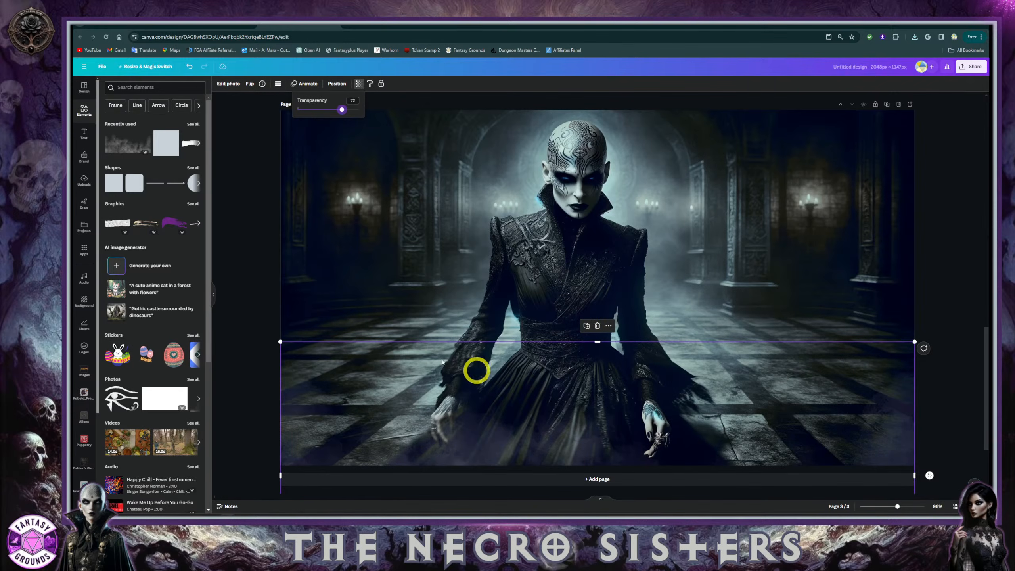
# Duplicate the full-page sorceress image and offset the copy slightly from the original
pyautogui.click(486, 225)
pyautogui.click(555, 215)
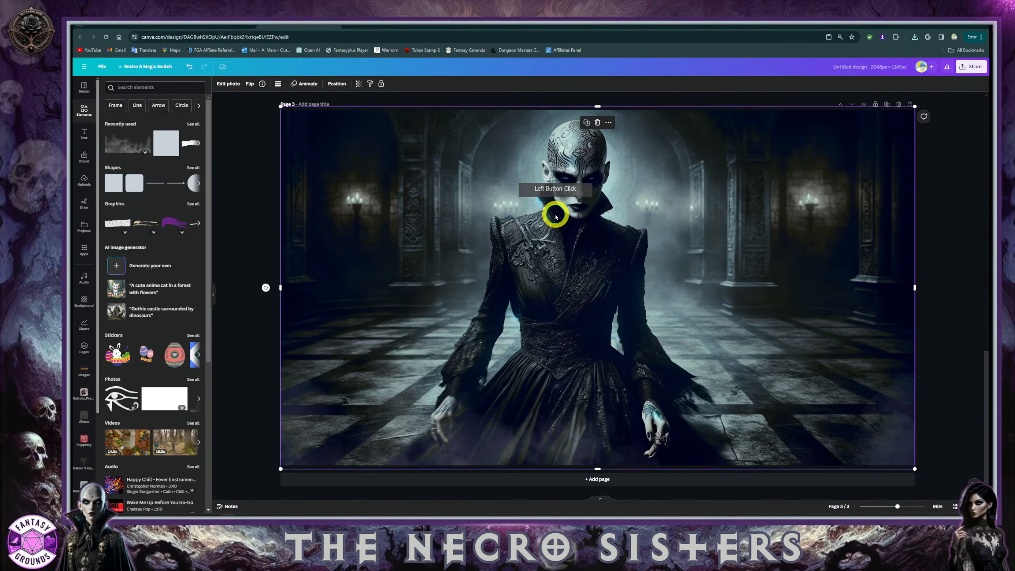
pyautogui.rightClick(488, 188)
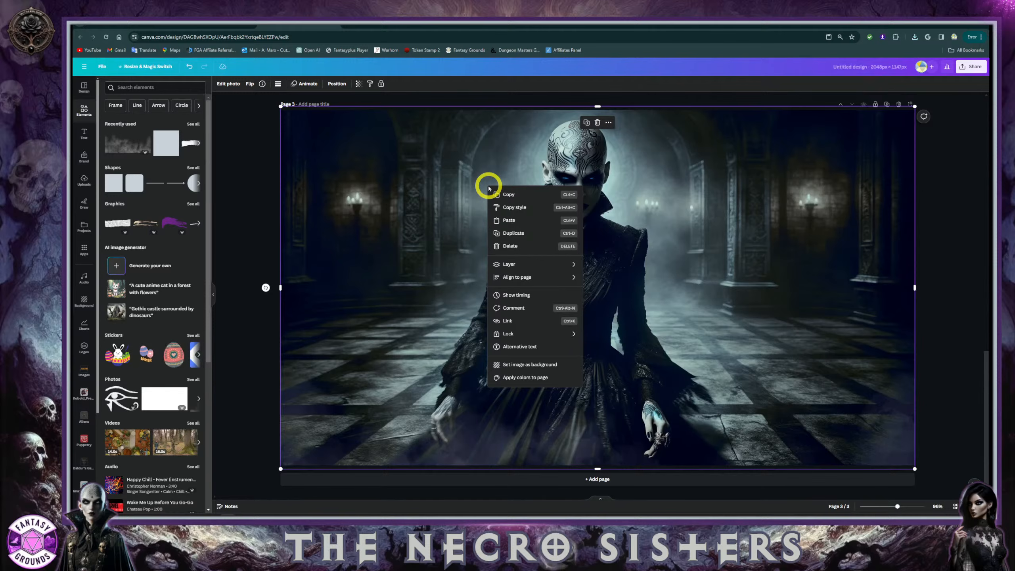
pyautogui.click(585, 124)
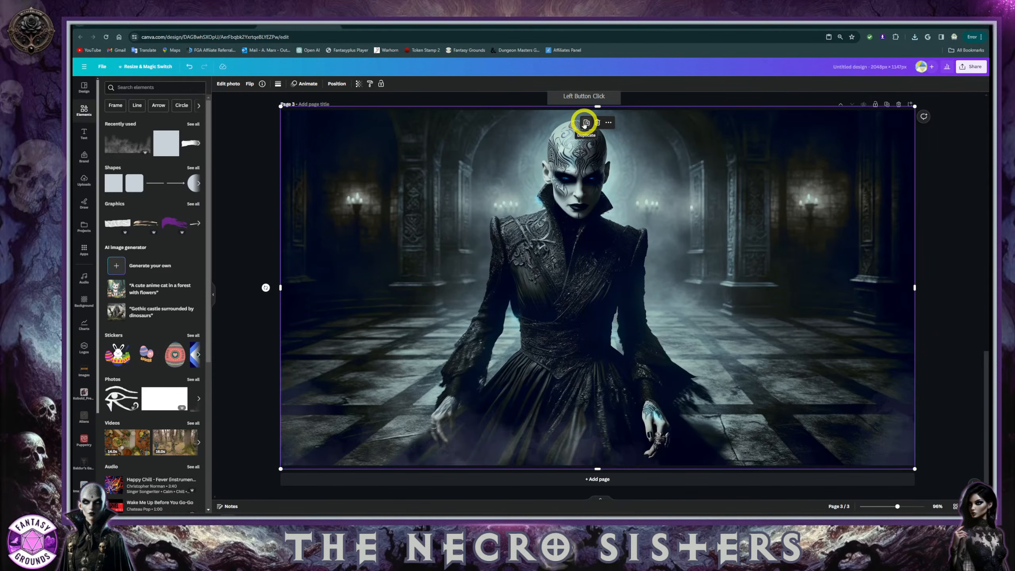
pyautogui.click(584, 125)
pyautogui.moveTo(520, 210); pyautogui.dragTo(496, 226)
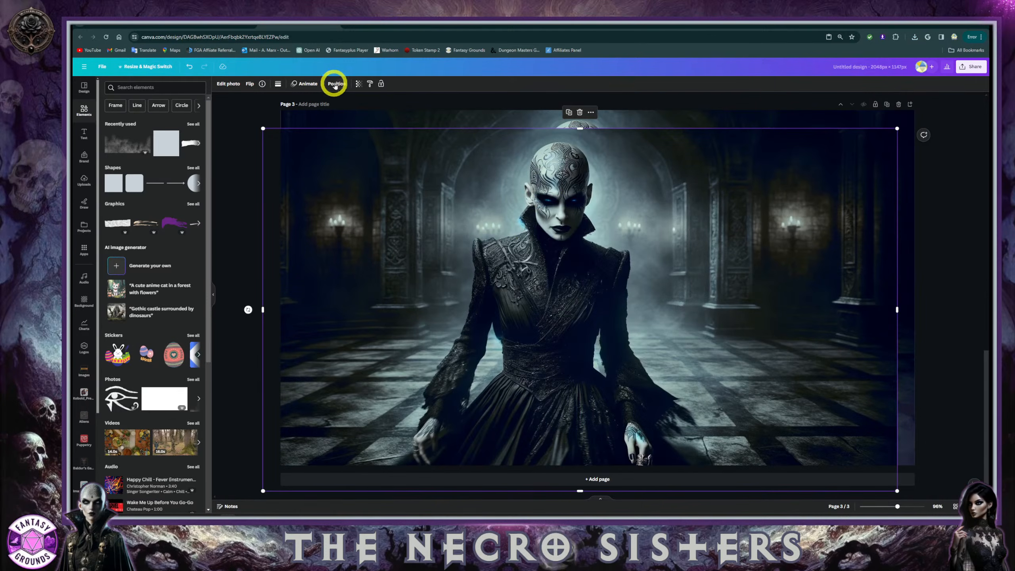
# Remove the background from the duplicated sorceress image and place the cutout beside the original figure
pyautogui.click(227, 83)
pyautogui.click(118, 136)
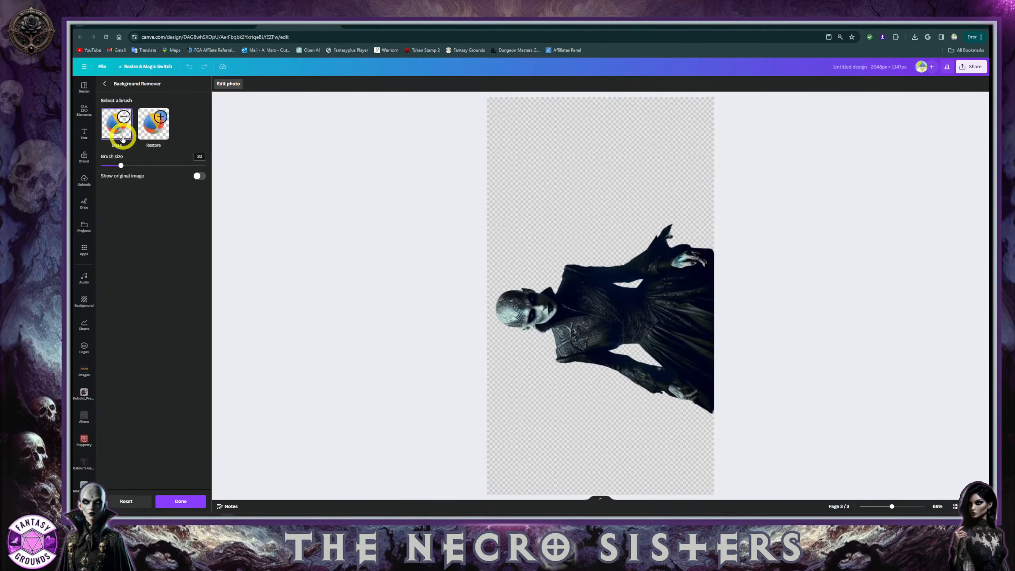
pyautogui.click(106, 88)
pyautogui.moveTo(464, 224); pyautogui.dragTo(295, 385)
# Raise the fog layer to cover the lower three quarters of the page and align the cutout over the original sorceress
pyautogui.click(296, 383)
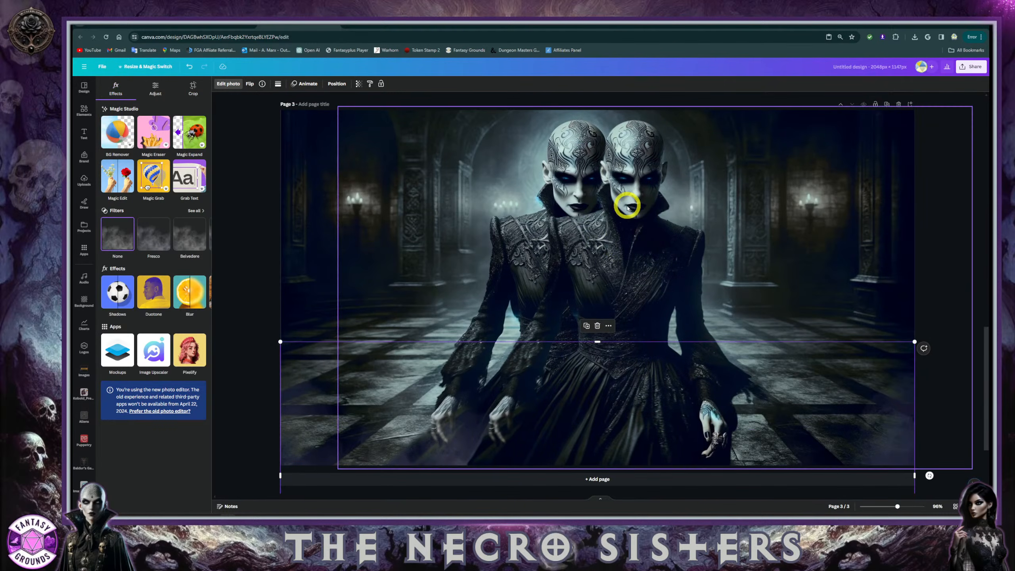
pyautogui.moveTo(310, 368); pyautogui.dragTo(312, 230)
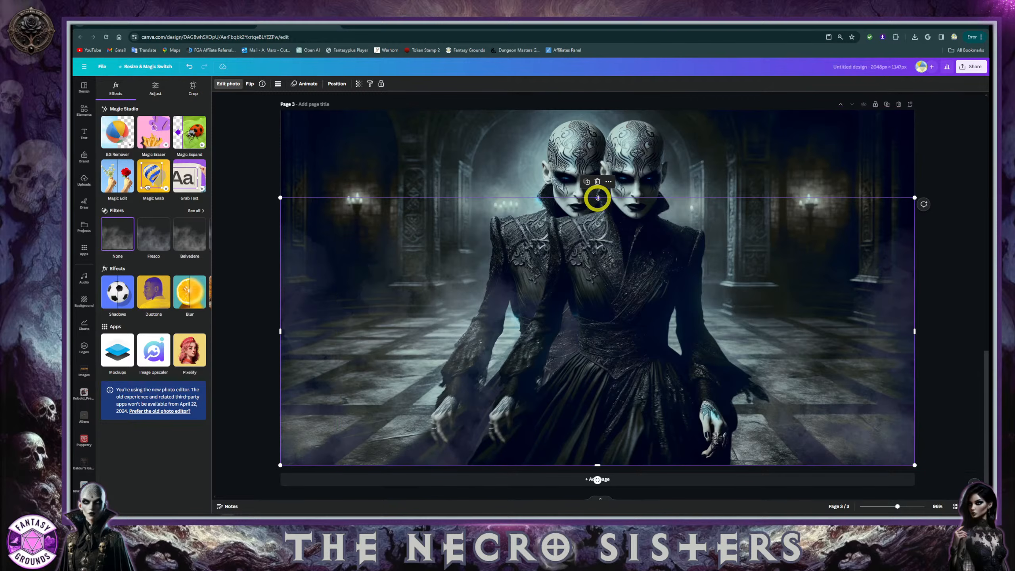
pyautogui.click(623, 280)
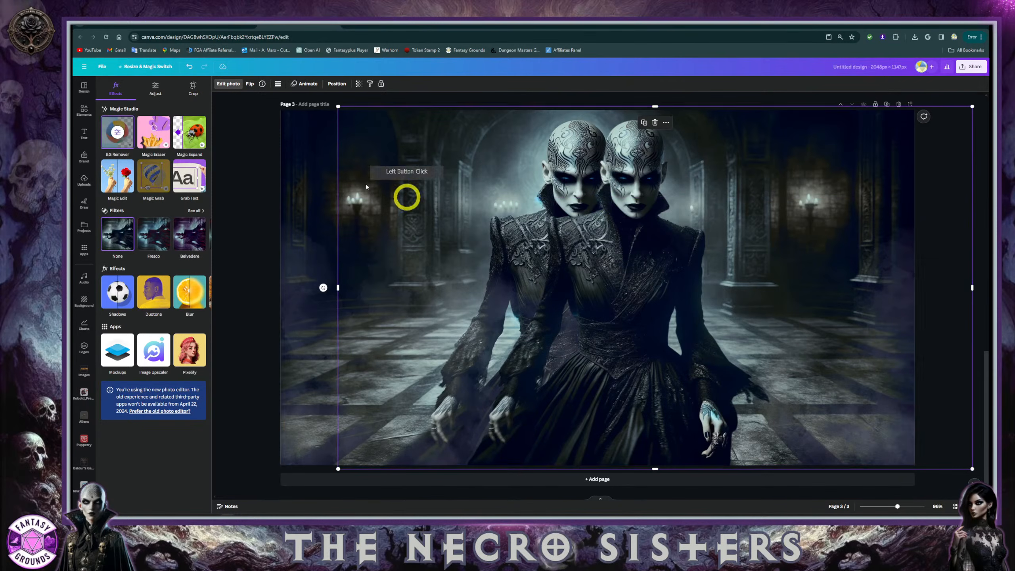
pyautogui.click(306, 134)
pyautogui.moveTo(651, 163); pyautogui.dragTo(573, 220)
pyautogui.moveTo(562, 307); pyautogui.dragTo(563, 306)
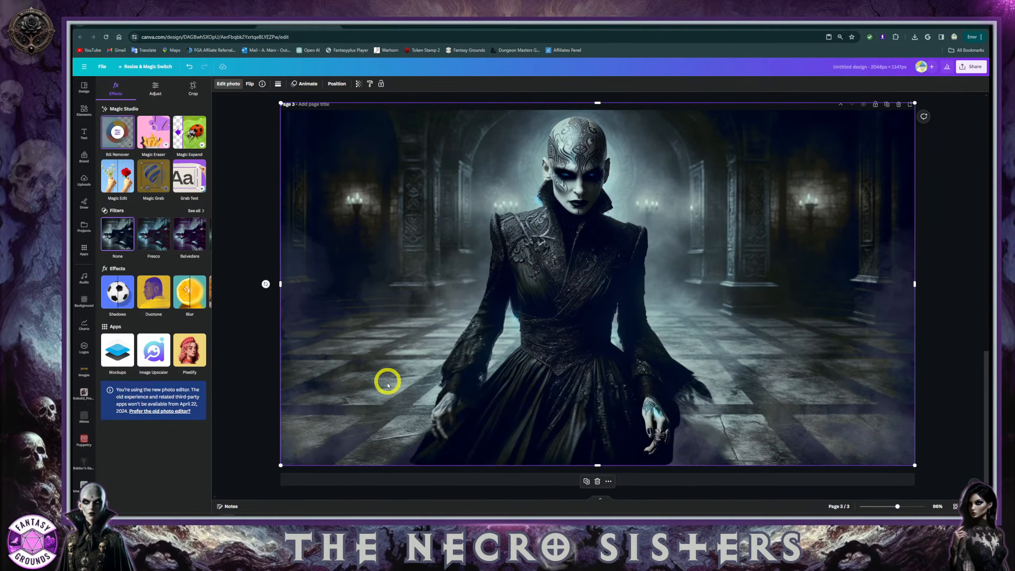
pyautogui.moveTo(428, 272); pyautogui.dragTo(425, 279)
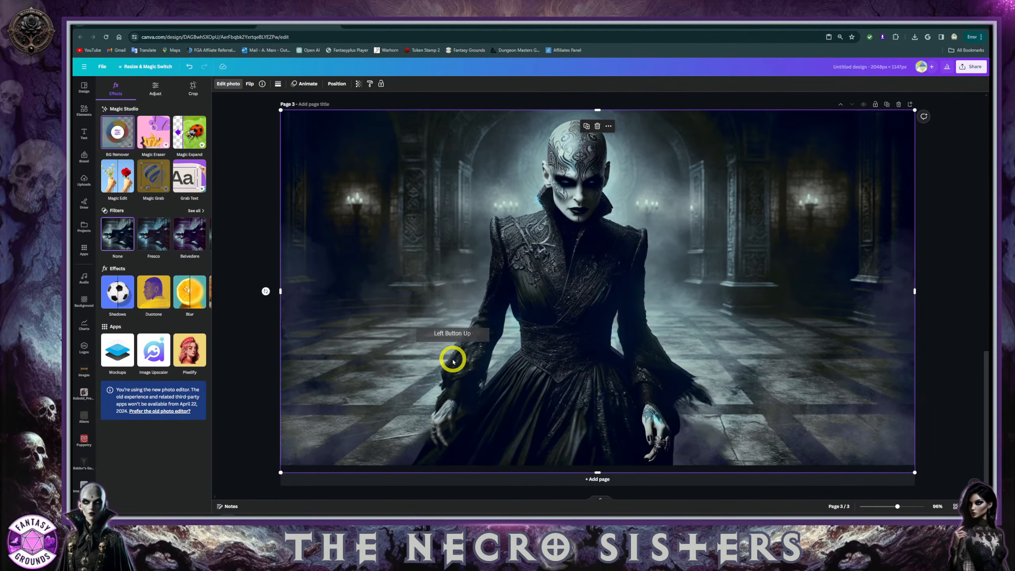
pyautogui.moveTo(397, 357)
pyautogui.mouseDown()
pyautogui.moveTo(406, 353)
pyautogui.moveTo(391, 351)
pyautogui.mouseUp()
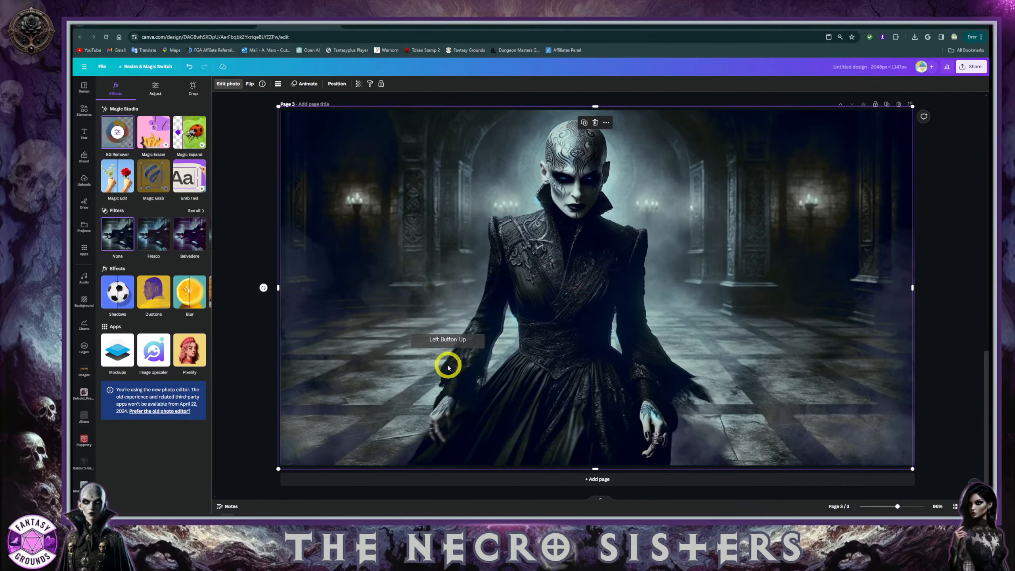
# Move the cutout aside, copy the fog layer behind it, and paste a second fog layer lowered over the front of her dress
pyautogui.click(408, 268)
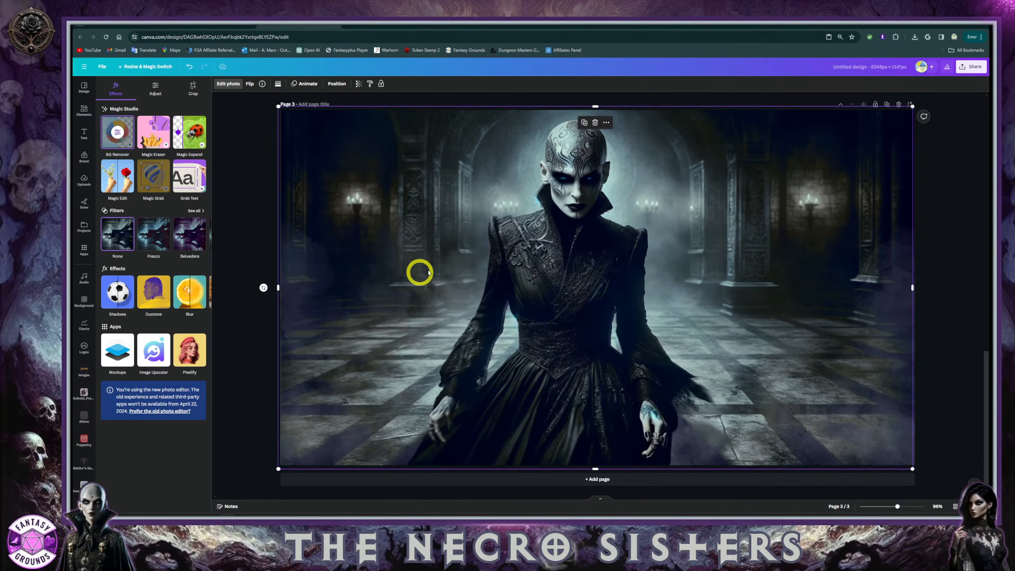
pyautogui.moveTo(359, 201); pyautogui.dragTo(390, 202)
pyautogui.click(296, 272)
pyautogui.rightClick(295, 271)
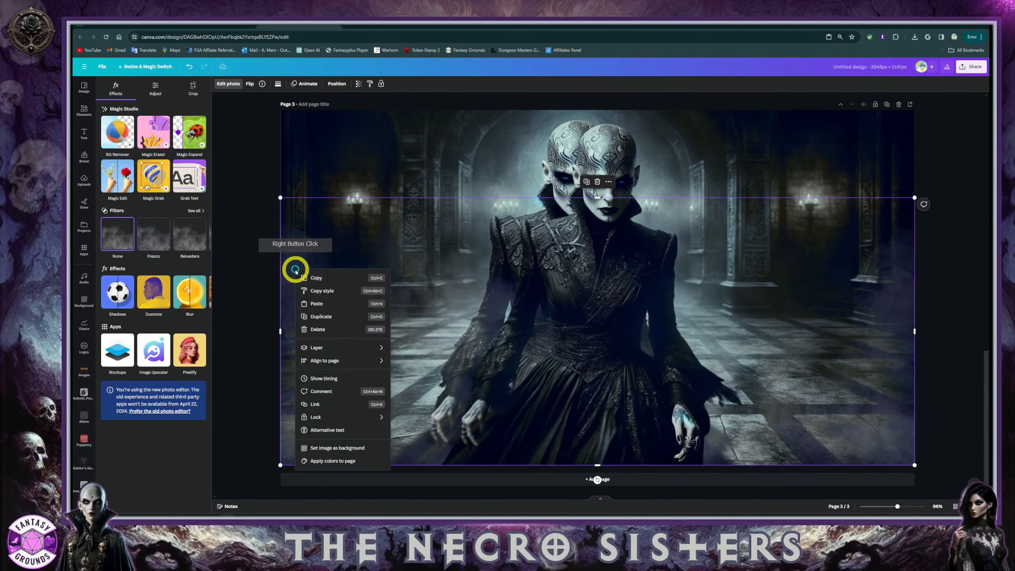
pyautogui.click(291, 230)
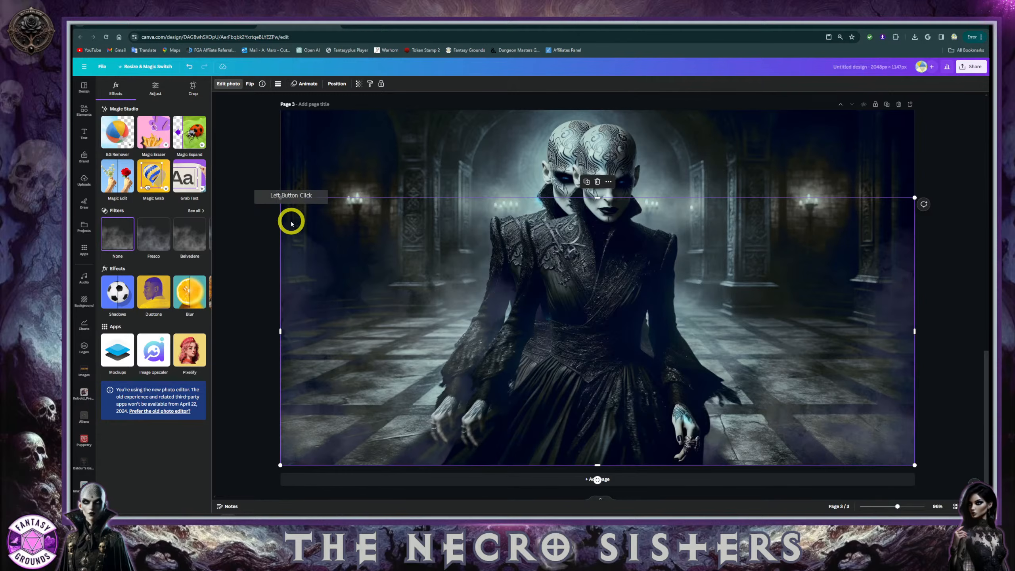
pyautogui.rightClick(291, 224)
pyautogui.click(309, 229)
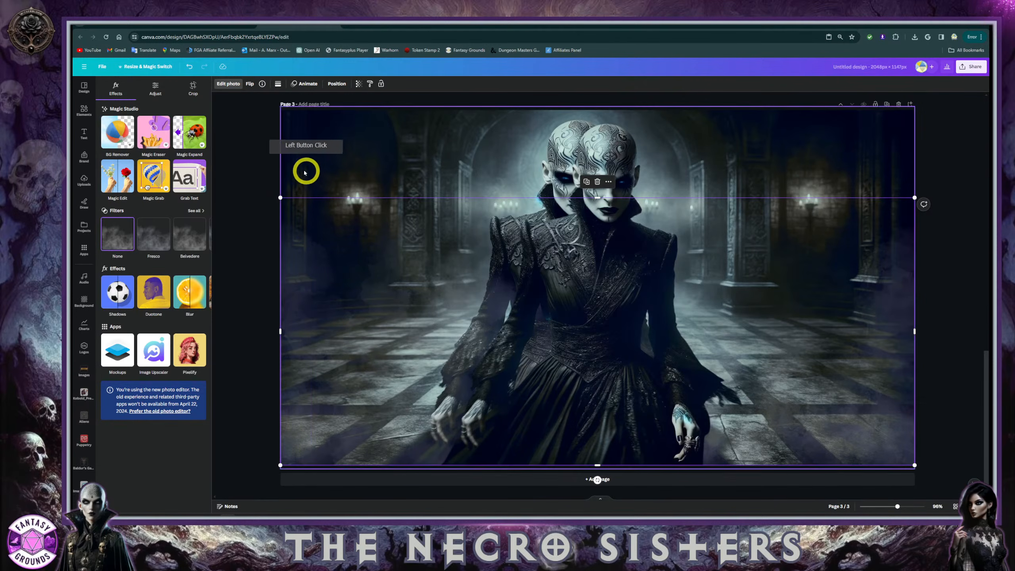
pyautogui.click(369, 184)
pyautogui.hotkey('ctrl', 'v')
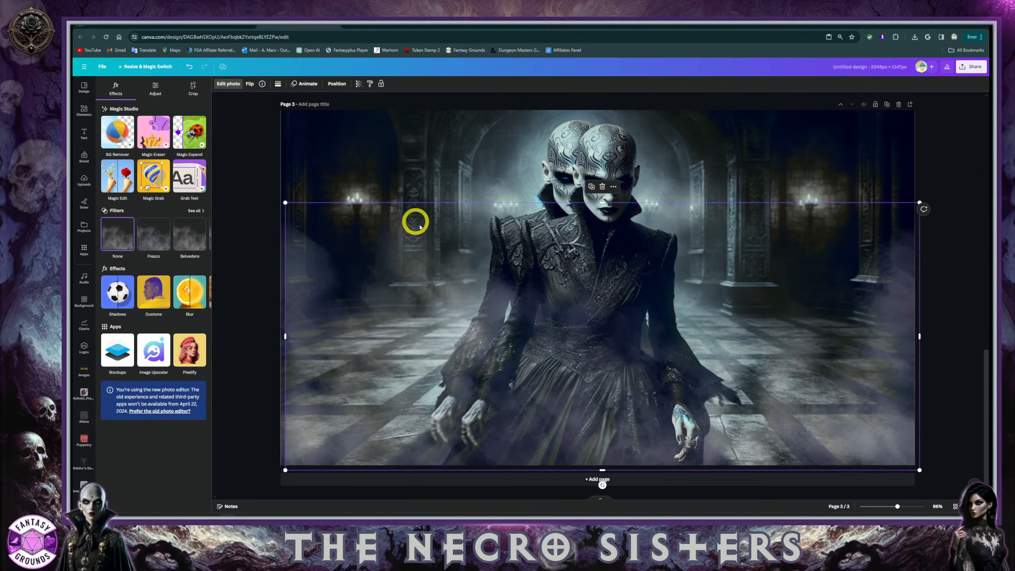
pyautogui.moveTo(458, 265); pyautogui.dragTo(487, 312)
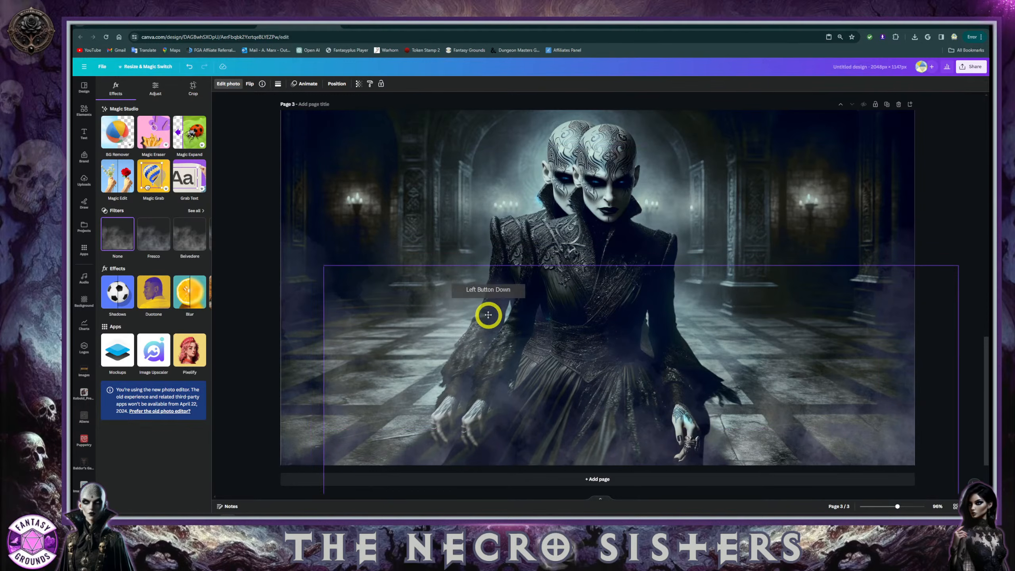
# Realign the sorceress cutout exactly over the original figure between the two fog layers
pyautogui.click(299, 131)
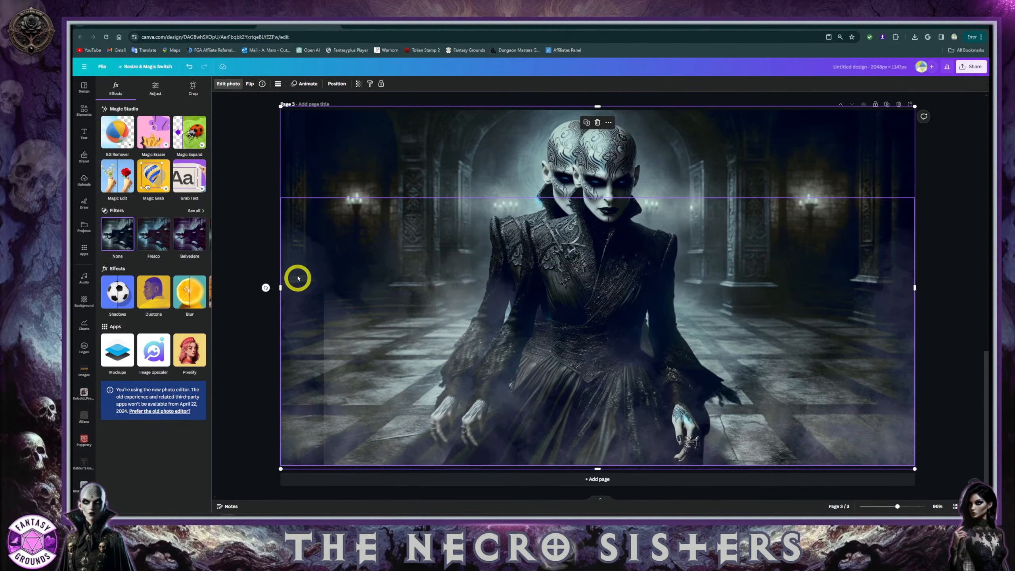
pyautogui.click(298, 262)
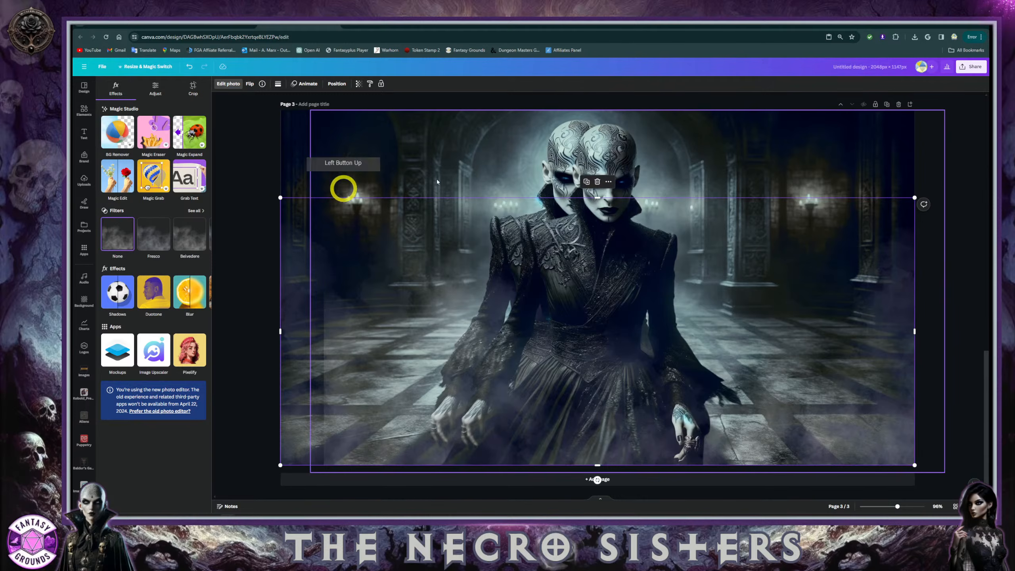
pyautogui.moveTo(600, 171); pyautogui.dragTo(580, 166)
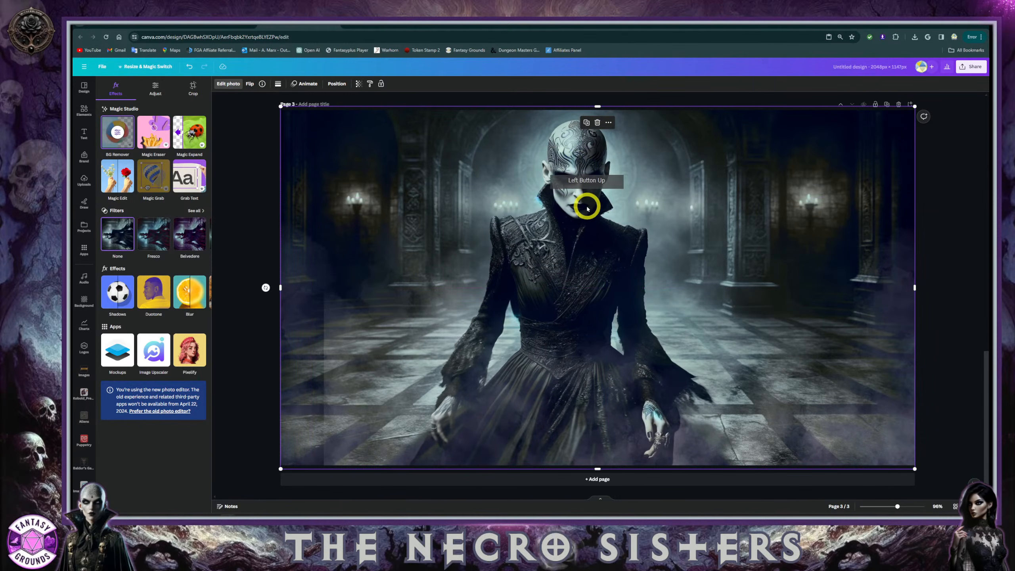
pyautogui.moveTo(403, 366)
pyautogui.mouseDown()
pyautogui.moveTo(372, 363)
pyautogui.moveTo(404, 364)
pyautogui.mouseUp()
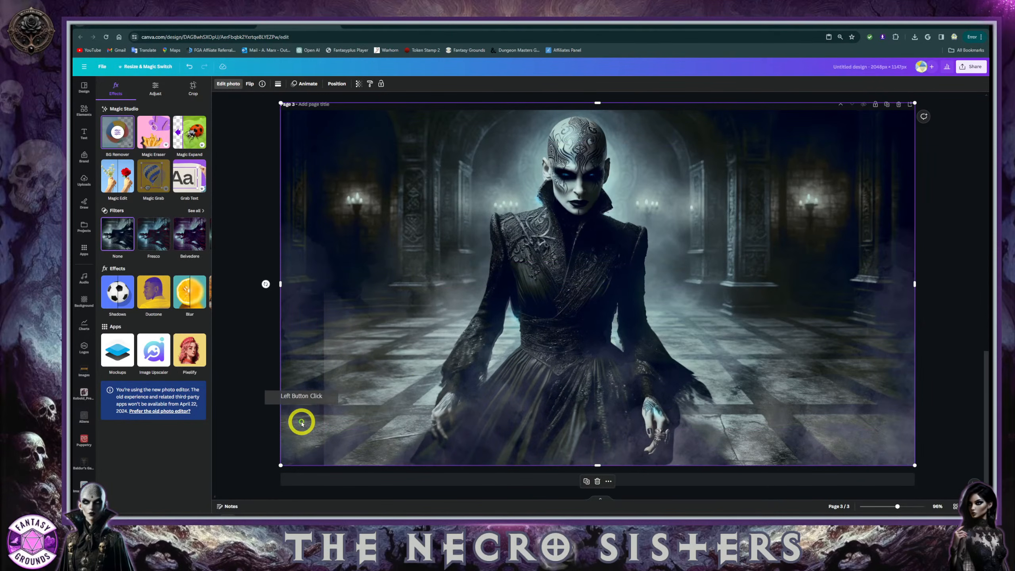
# Close the Media Player window and reposition the front fog layer to span the page width over the lower dress
pyautogui.moveTo(390, 375); pyautogui.dragTo(582, 220)
pyautogui.click(289, 239)
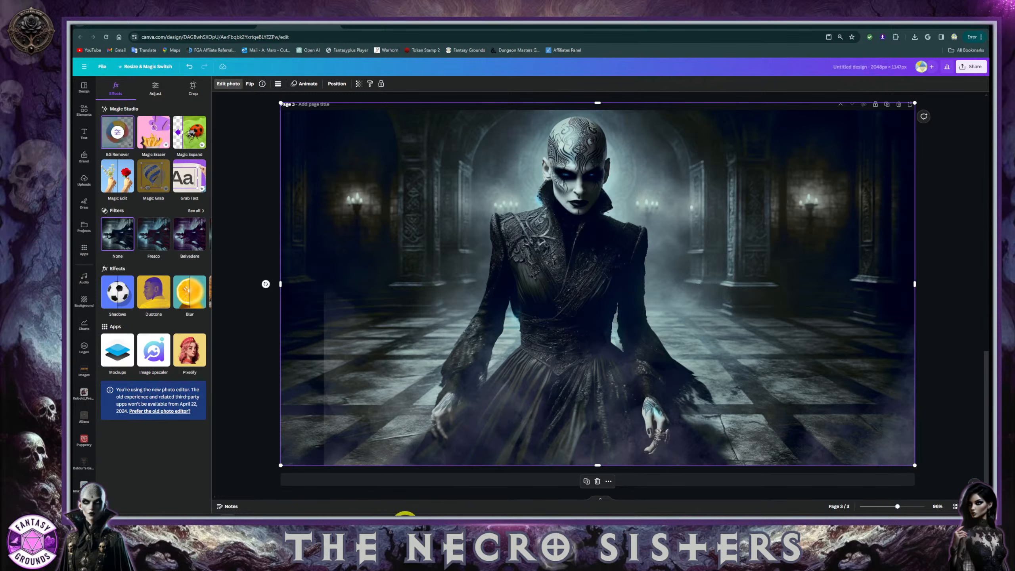
pyautogui.rightClick(413, 515)
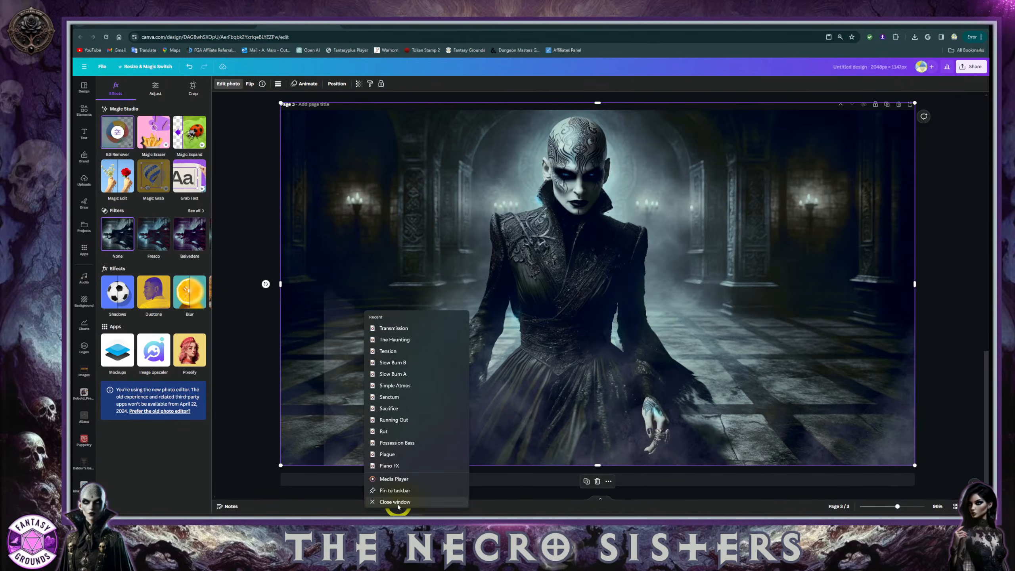
pyautogui.click(398, 504)
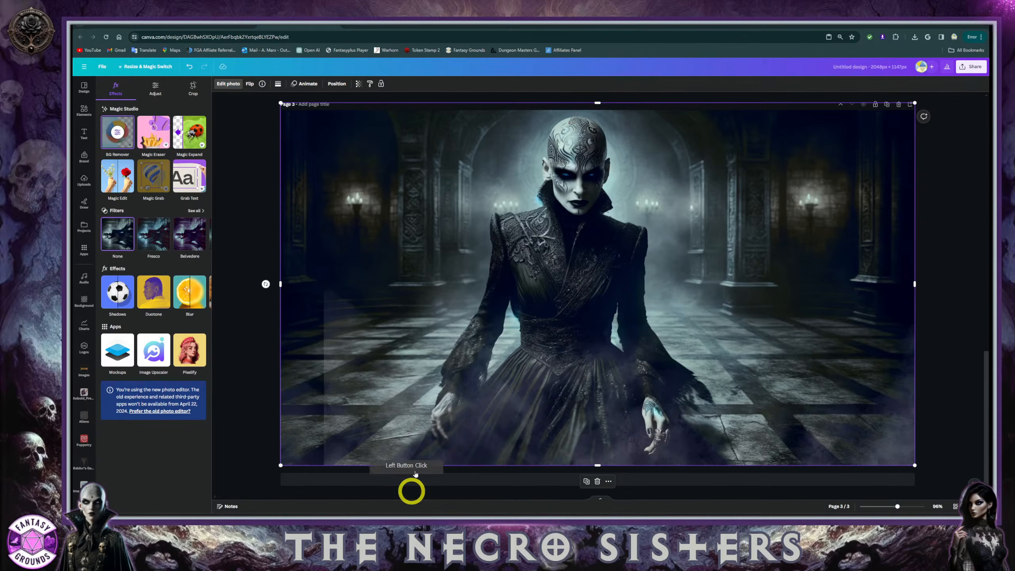
pyautogui.moveTo(564, 370); pyautogui.dragTo(567, 236)
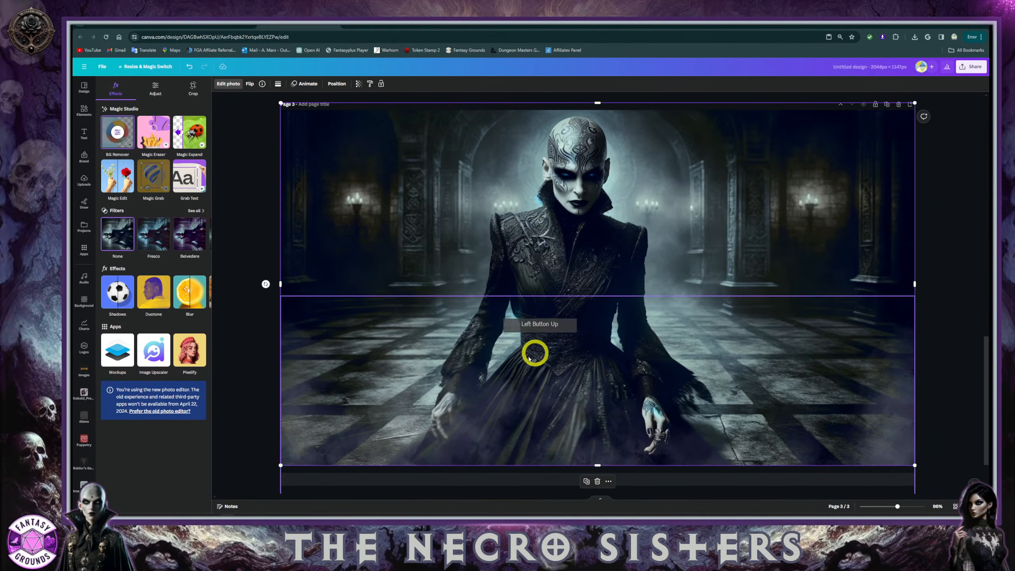
pyautogui.click(232, 189)
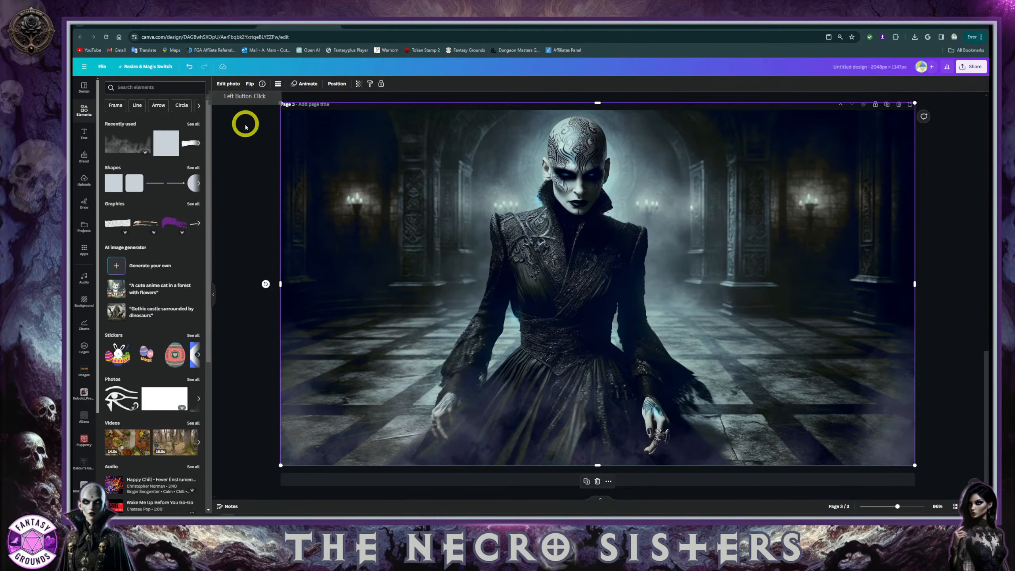
# Select the front fog layer across the lower dress and set its transparency to 40
pyautogui.click(307, 158)
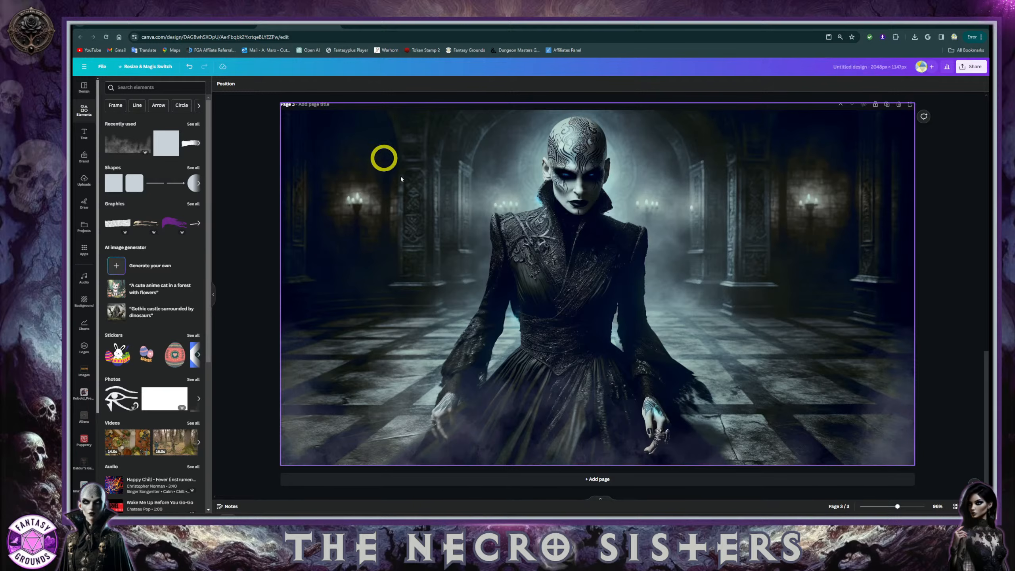
pyautogui.click(877, 408)
pyautogui.click(344, 85)
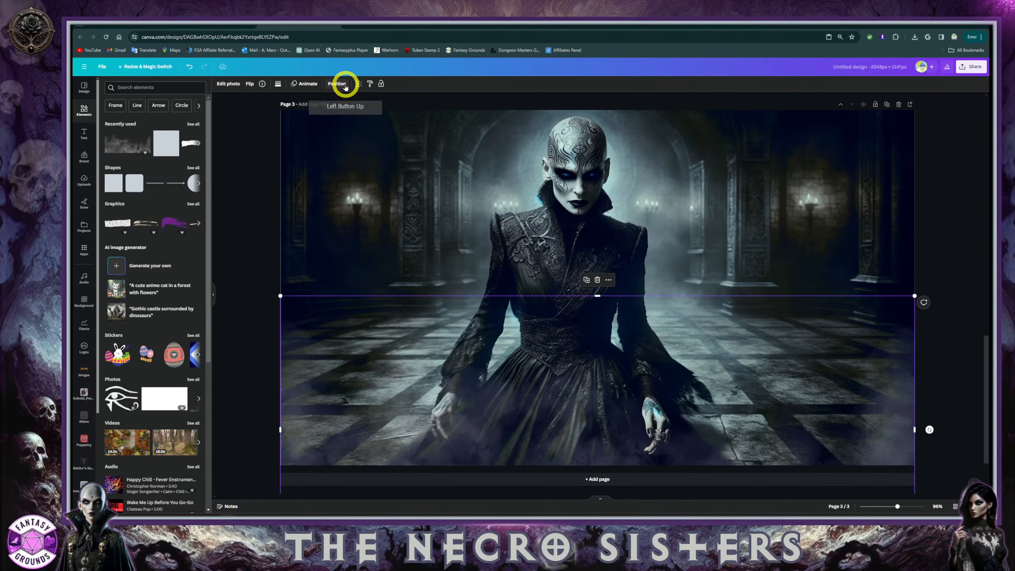
pyautogui.click(357, 84)
pyautogui.click(341, 110)
pyautogui.moveTo(341, 110); pyautogui.dragTo(336, 110)
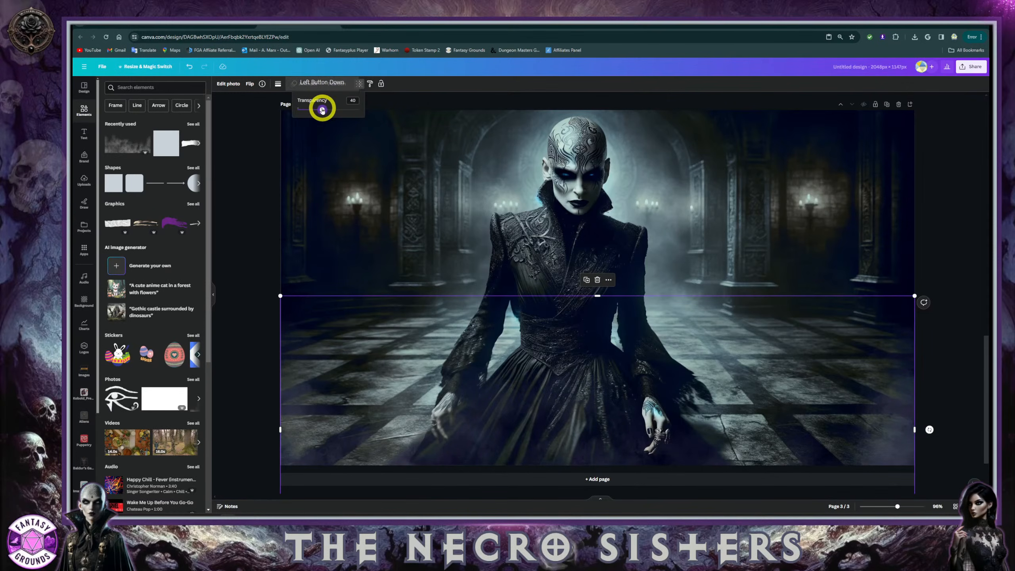
pyautogui.click(255, 160)
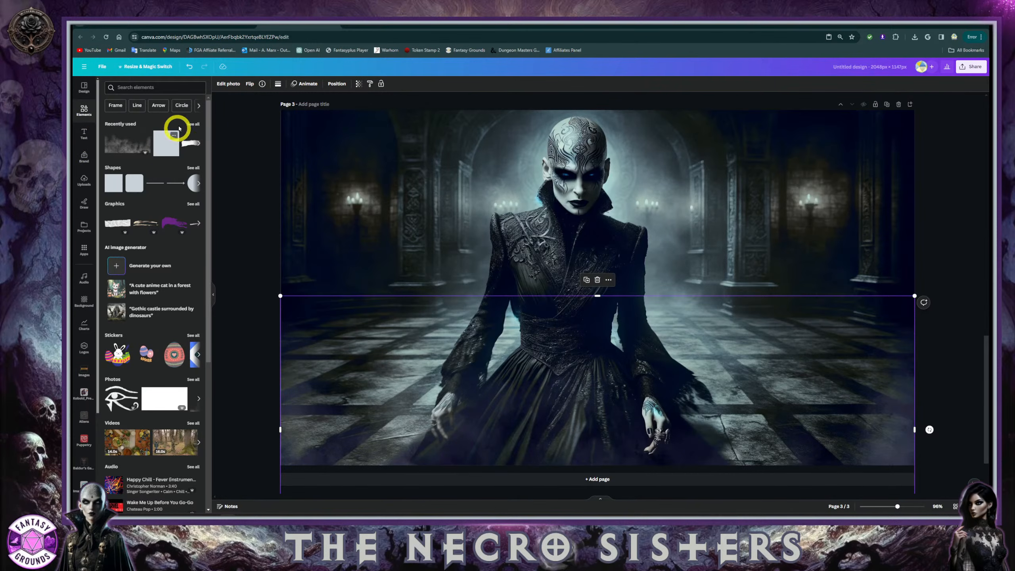
# Search the elements library for smoke and show all matching graphics
pyautogui.click(139, 86)
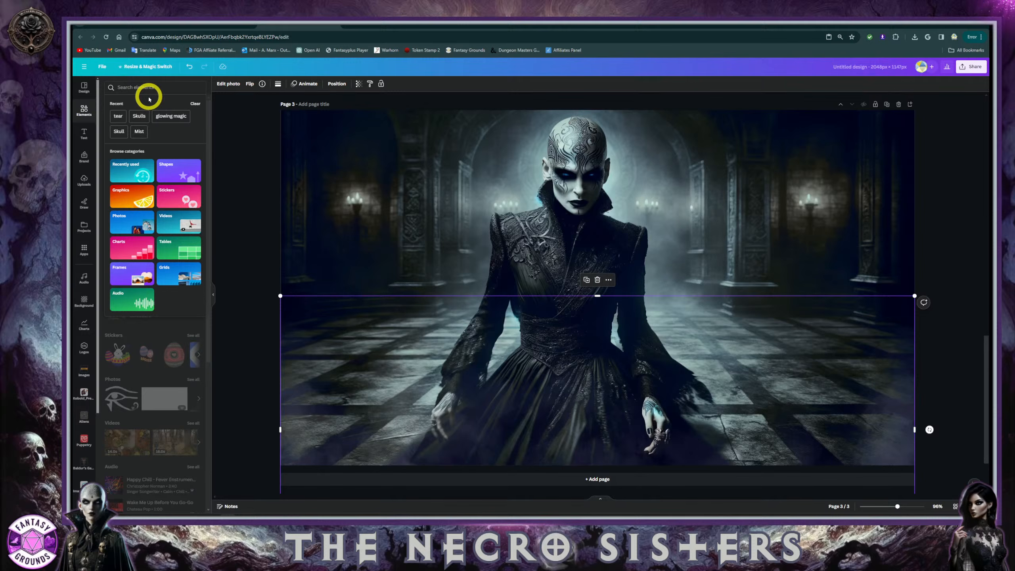
pyautogui.write('mag')
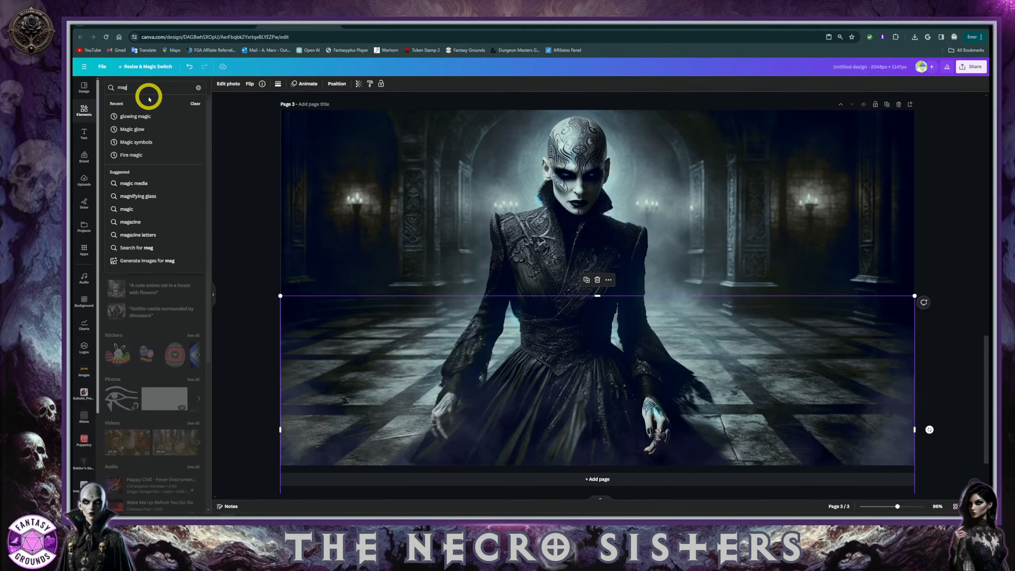
pyautogui.press('BackSpace')
pyautogui.press('BackSpace')
pyautogui.press('BackSpace')
pyautogui.press('BackSpace')
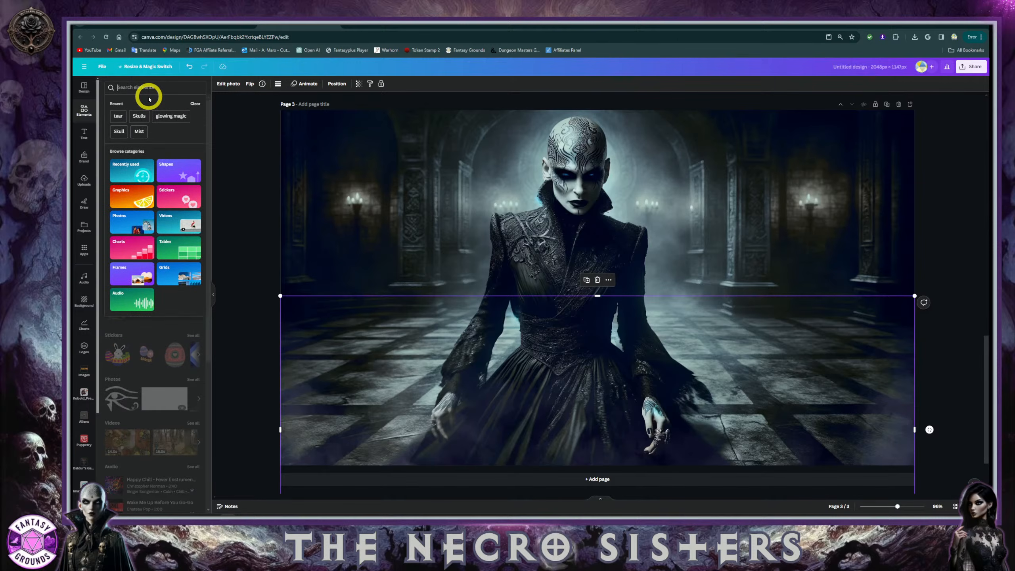
pyautogui.write('smoke')
pyautogui.press('Return')
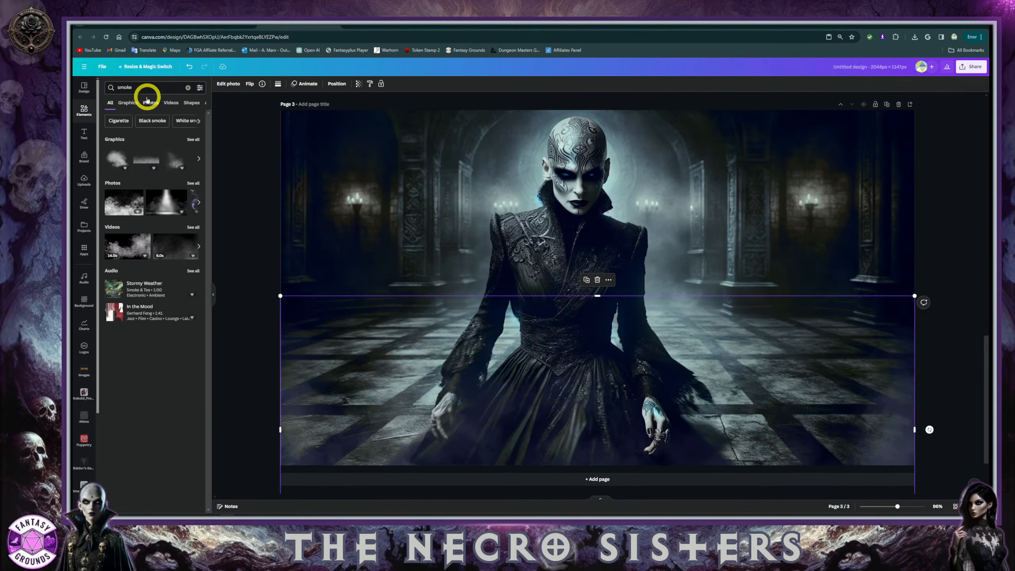
pyautogui.click(193, 140)
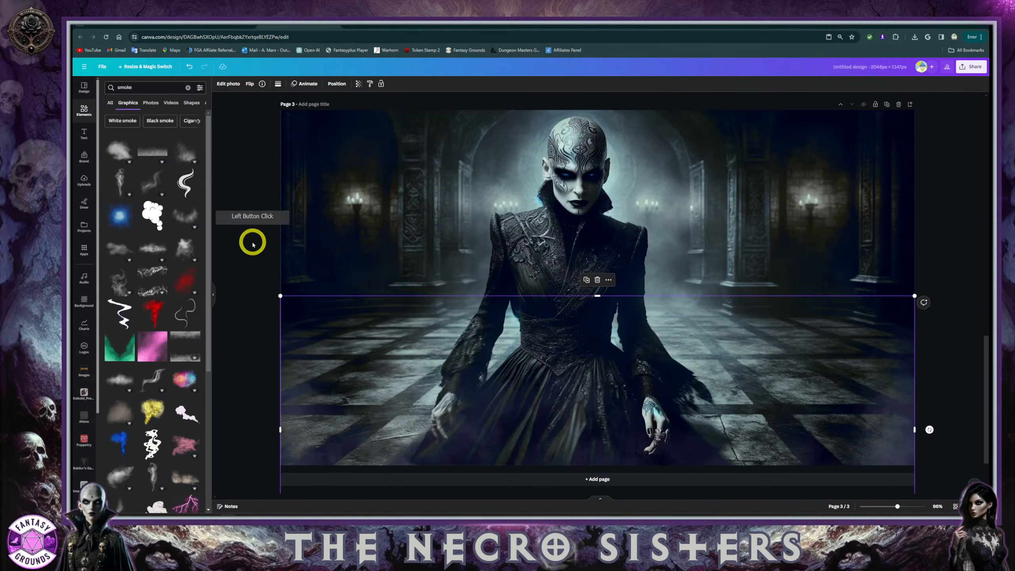
# Add two copies of the soft black smoke graphic over the sorceress on page 3
pyautogui.scroll(-3, 199, 311)
pyautogui.scroll(-3, 192, 320)
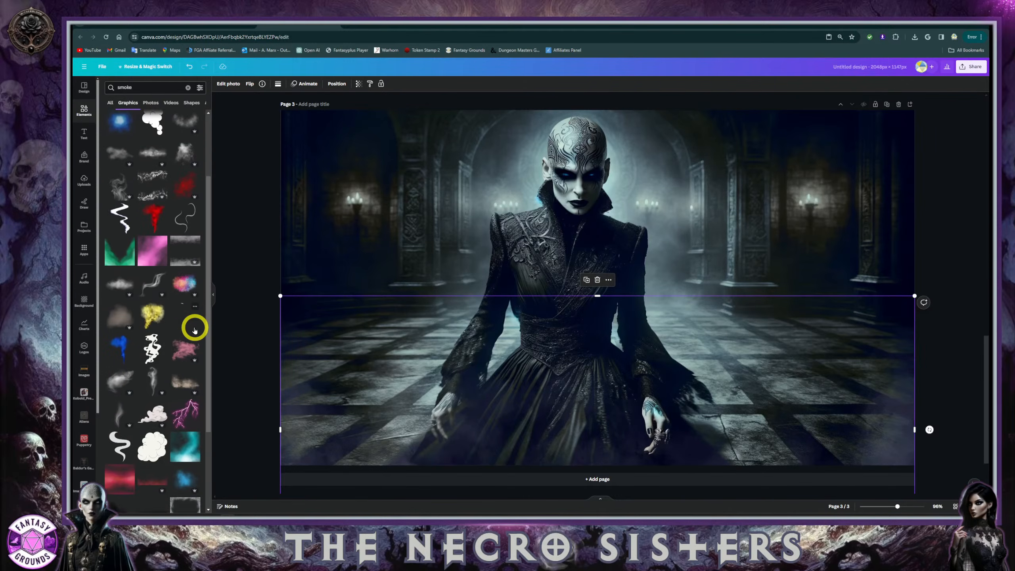
pyautogui.scroll(-2, 218, 348)
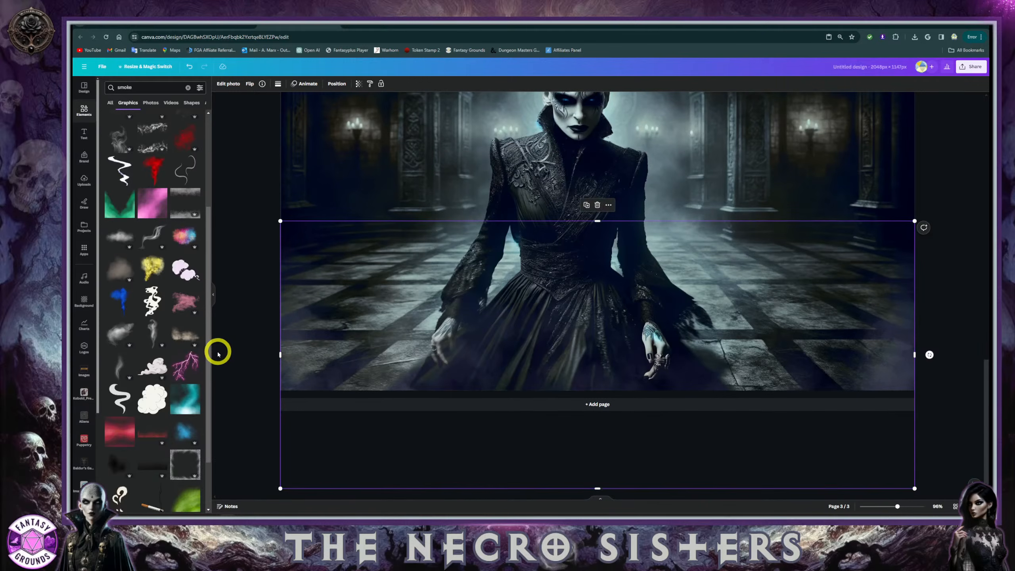
pyautogui.click(120, 472)
pyautogui.scroll(-2, 343, 391)
pyautogui.scroll(4, 400, 388)
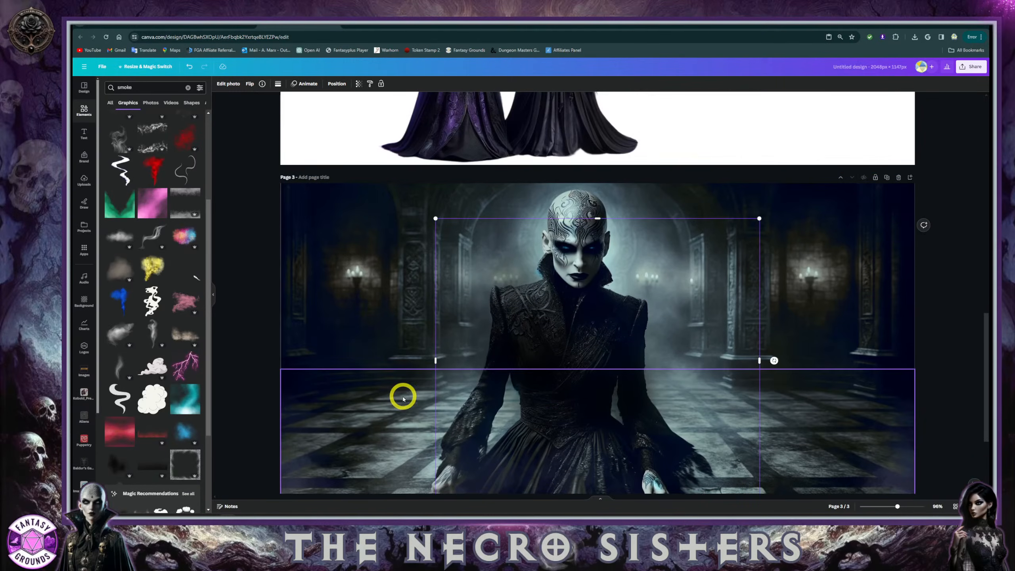
pyautogui.moveTo(116, 469); pyautogui.dragTo(574, 292)
# Enlarge the second black smoke graphic to the full page height and center it over the sorceress
pyautogui.scroll(-1, 707, 364)
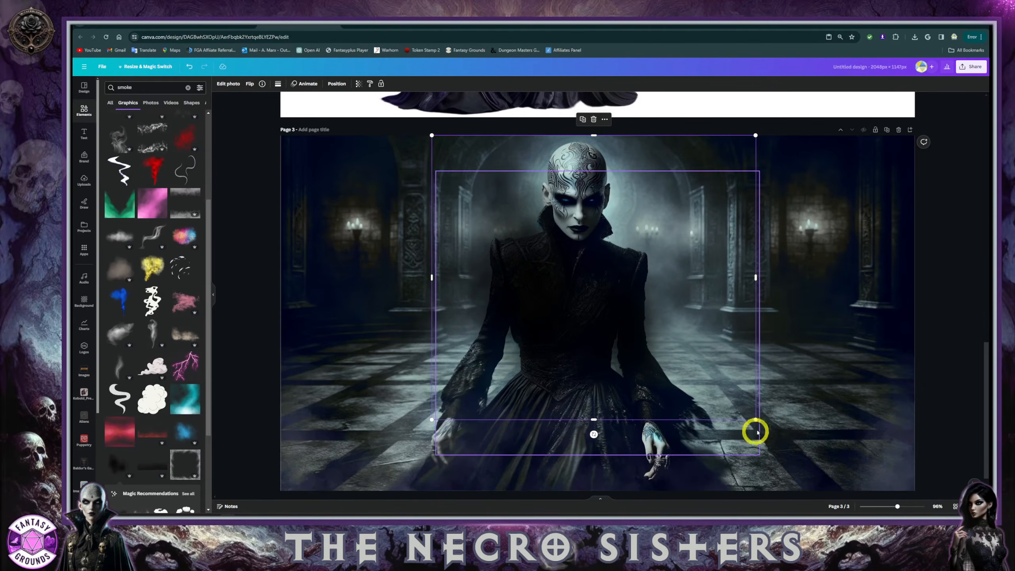
pyautogui.moveTo(754, 419); pyautogui.dragTo(833, 492)
pyautogui.moveTo(777, 439); pyautogui.dragTo(630, 353)
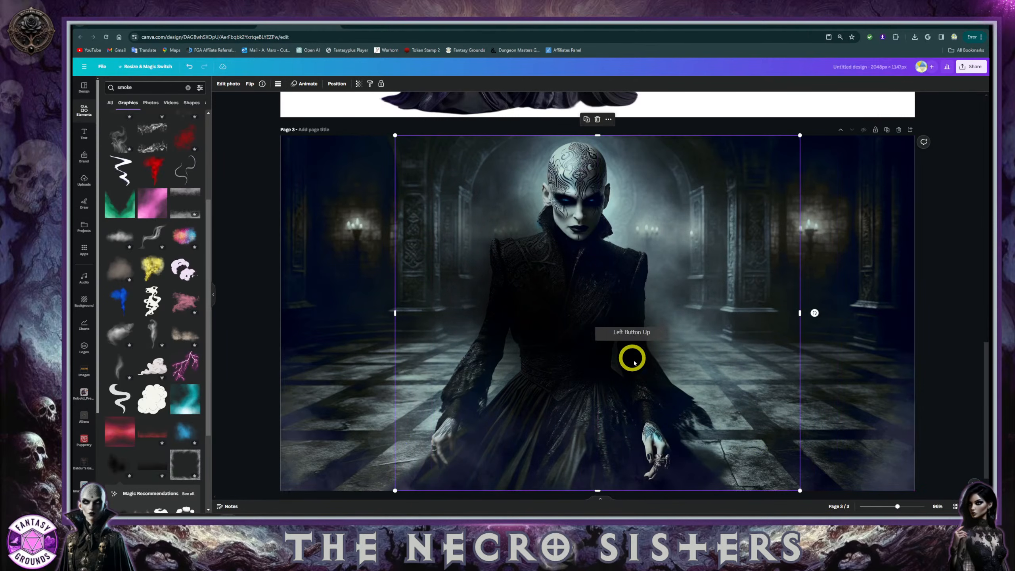
# Send the enlarged black smoke graphic one layer backward
pyautogui.scroll(1, 640, 355)
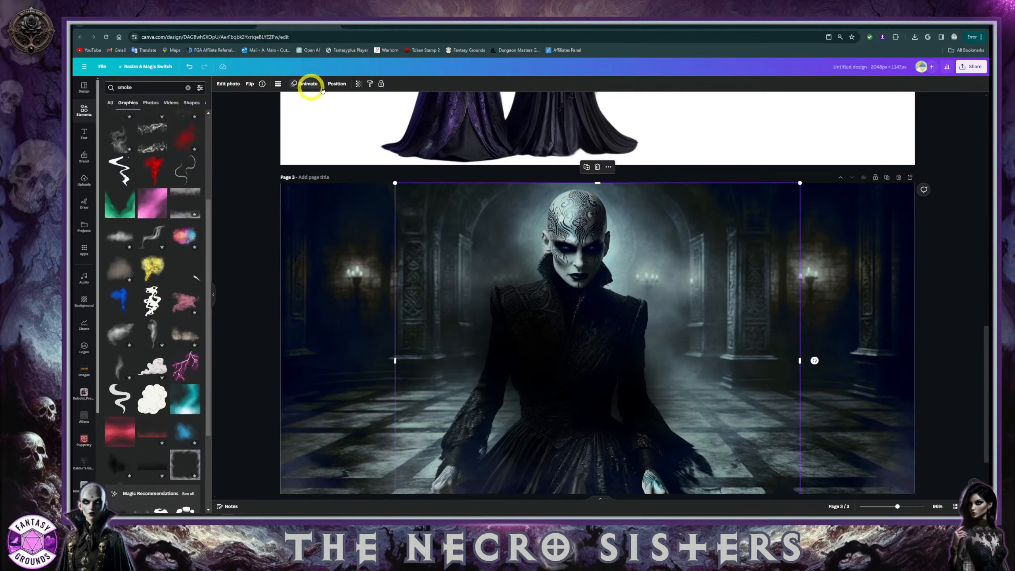
pyautogui.click(335, 84)
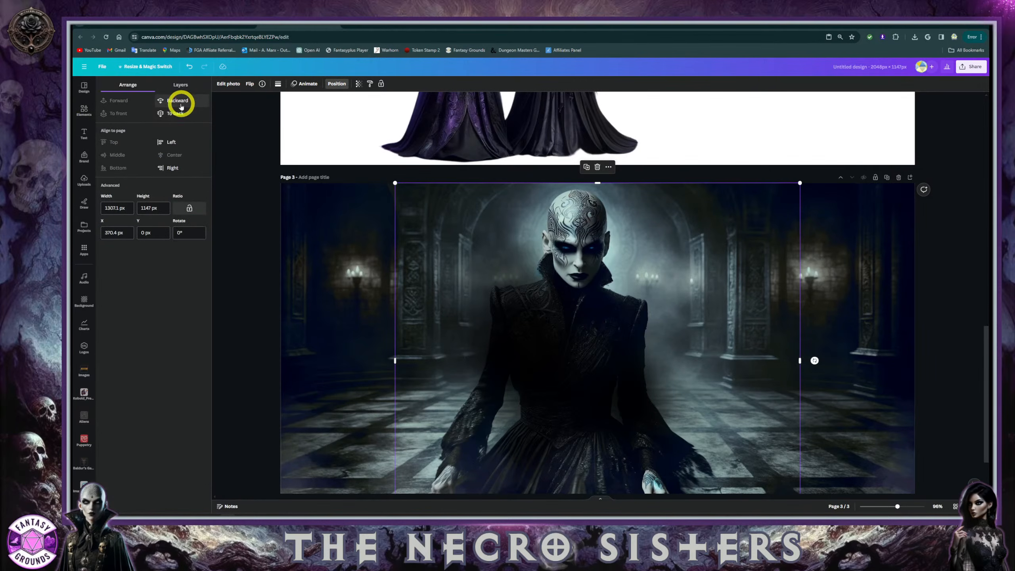
pyautogui.click(179, 101)
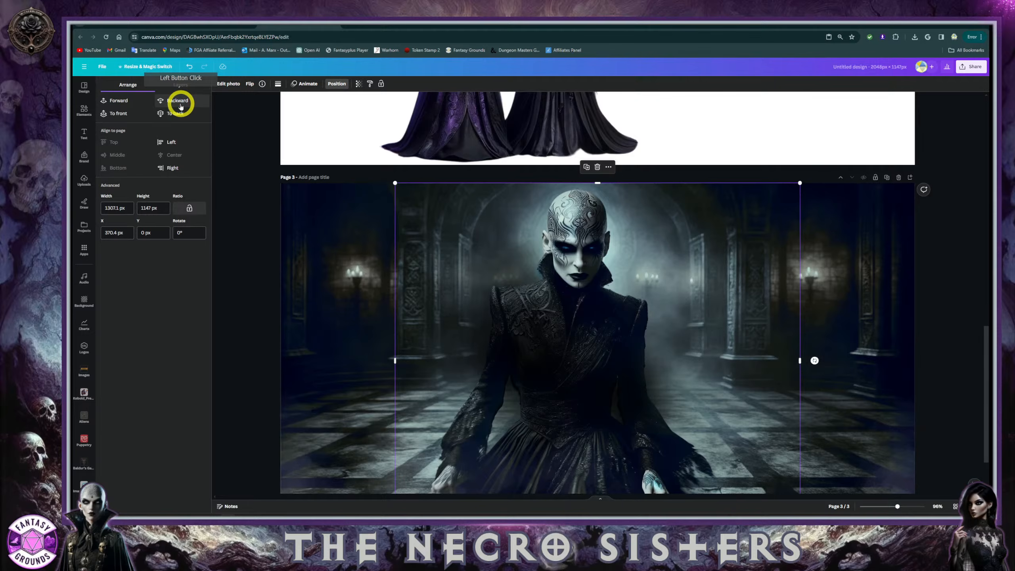
pyautogui.click(236, 250)
pyautogui.click(361, 298)
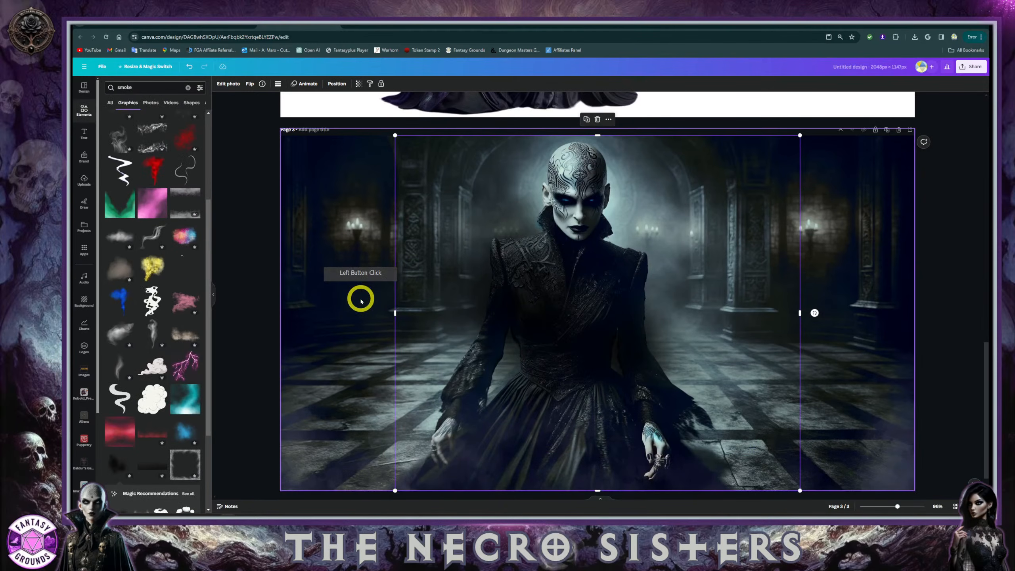
# Slightly lower the transparency setting of the enlarged black smoke graphic
pyautogui.scroll(2, 335, 220)
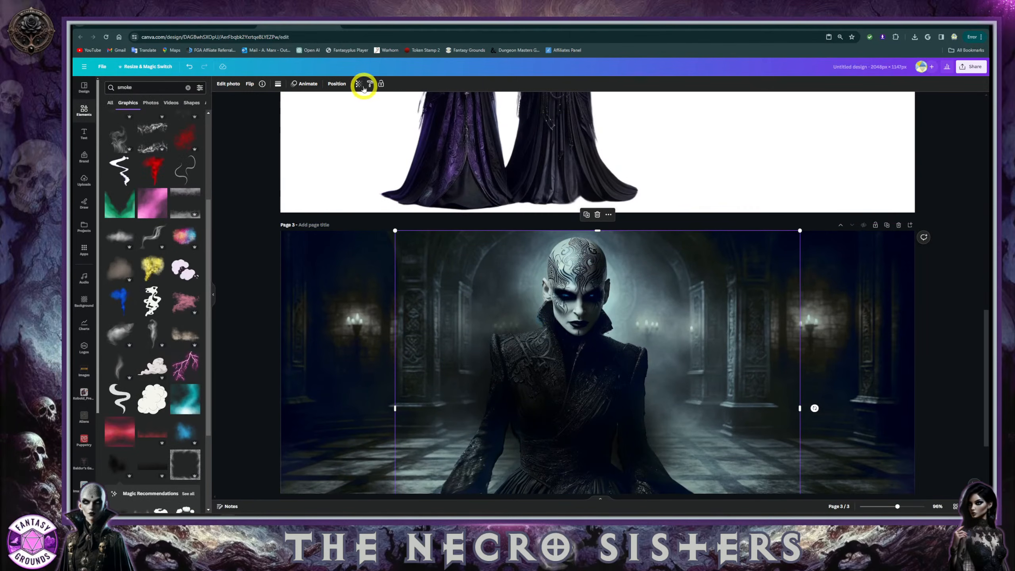
pyautogui.click(358, 83)
pyautogui.moveTo(348, 111); pyautogui.dragTo(341, 111)
pyautogui.click(251, 159)
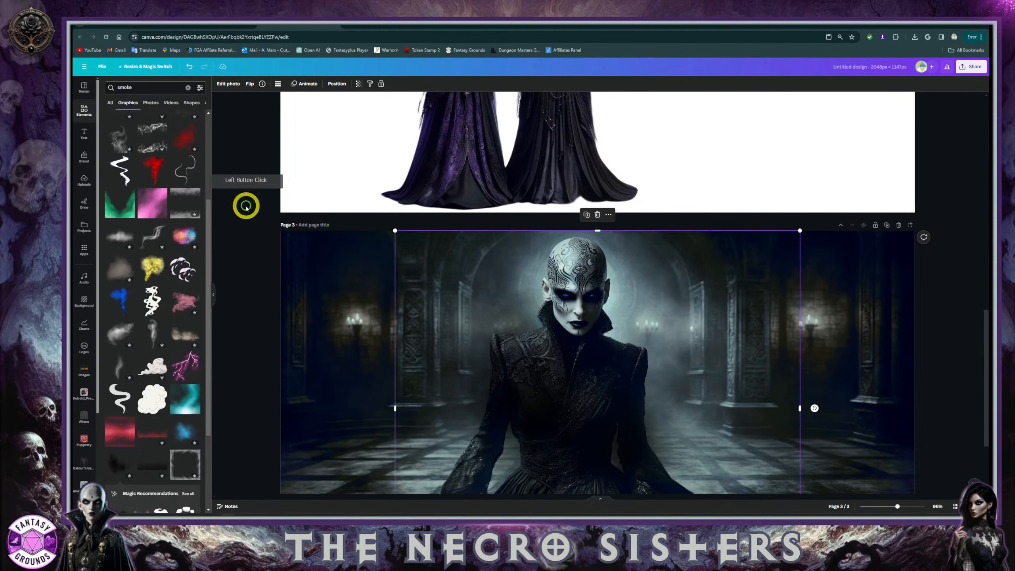
# Browse further smoke graphics and replace the search with Skull
pyautogui.scroll(1, 174, 236)
pyautogui.scroll(-4, 164, 255)
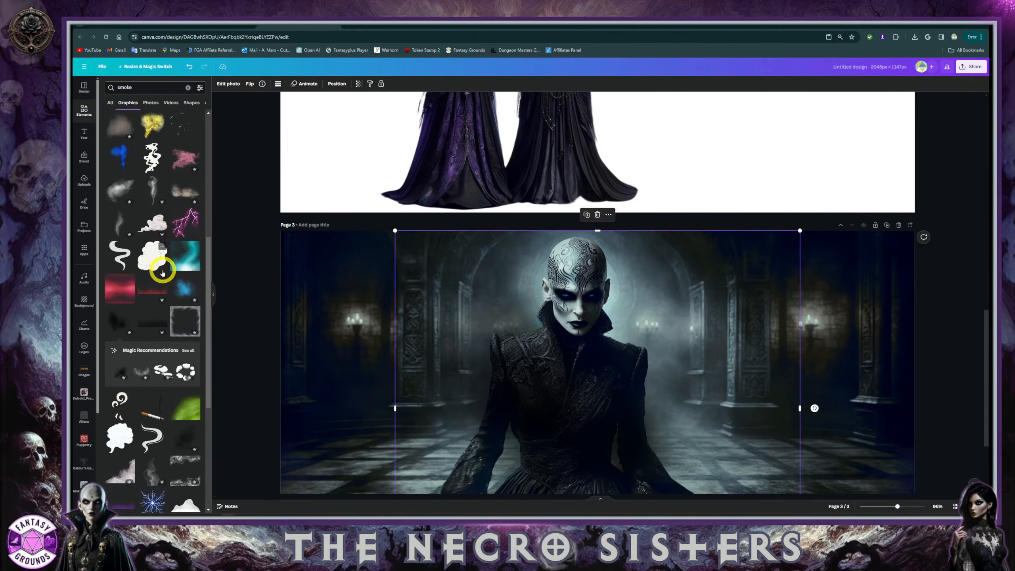
pyautogui.scroll(-2, 162, 273)
pyautogui.scroll(5, 160, 256)
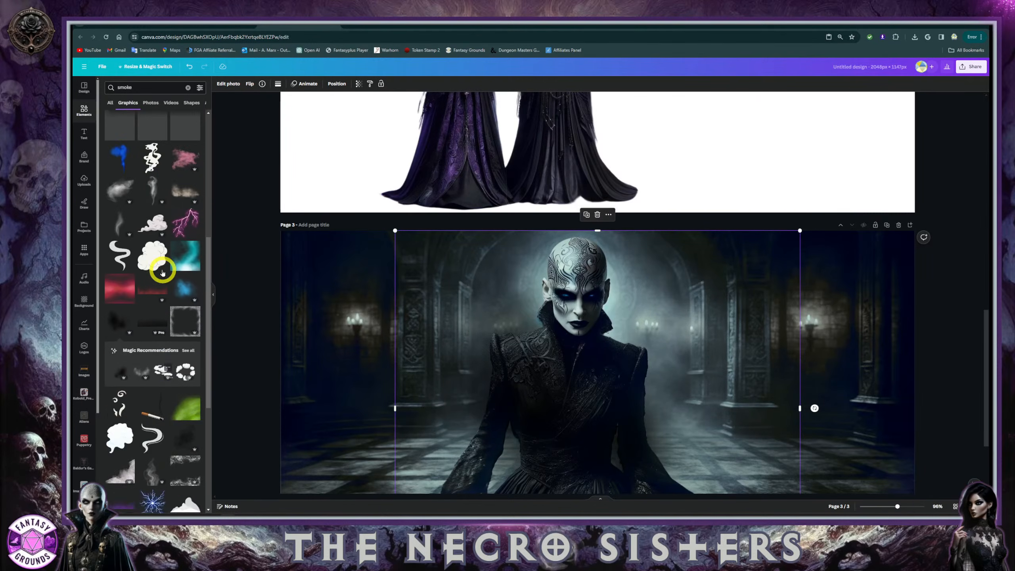
pyautogui.click(132, 87)
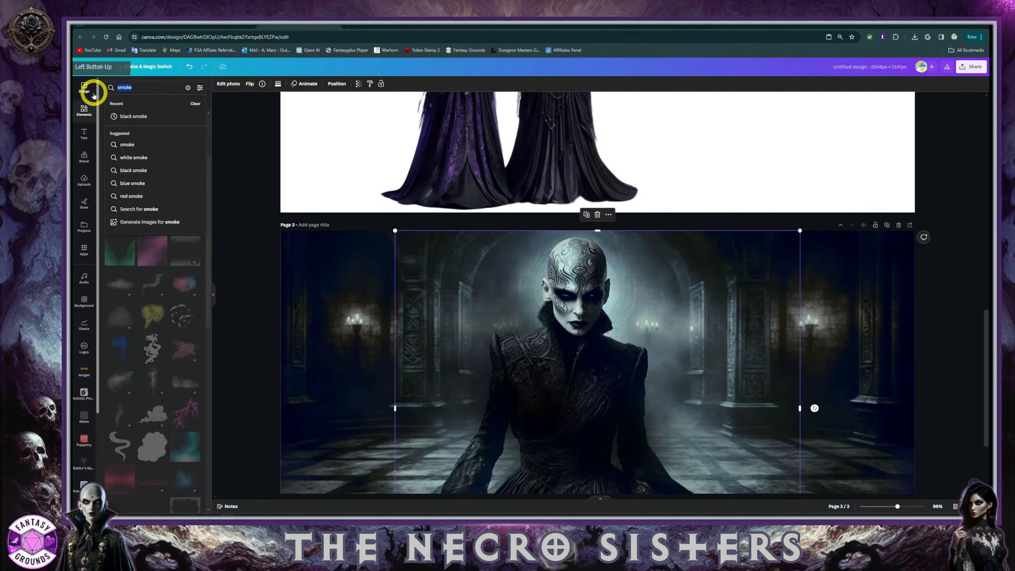
pyautogui.write('Skull')
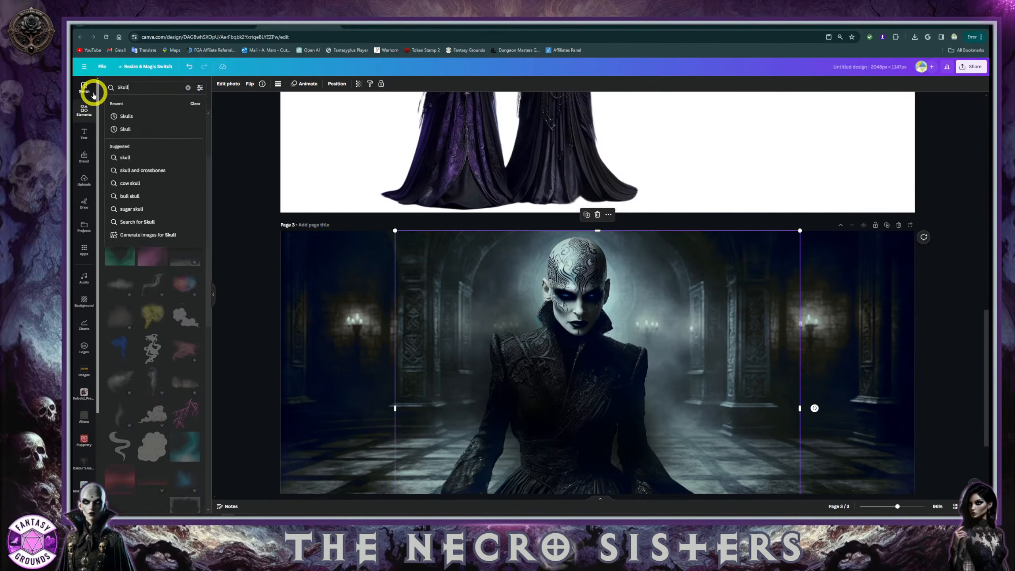
pyautogui.press('Return')
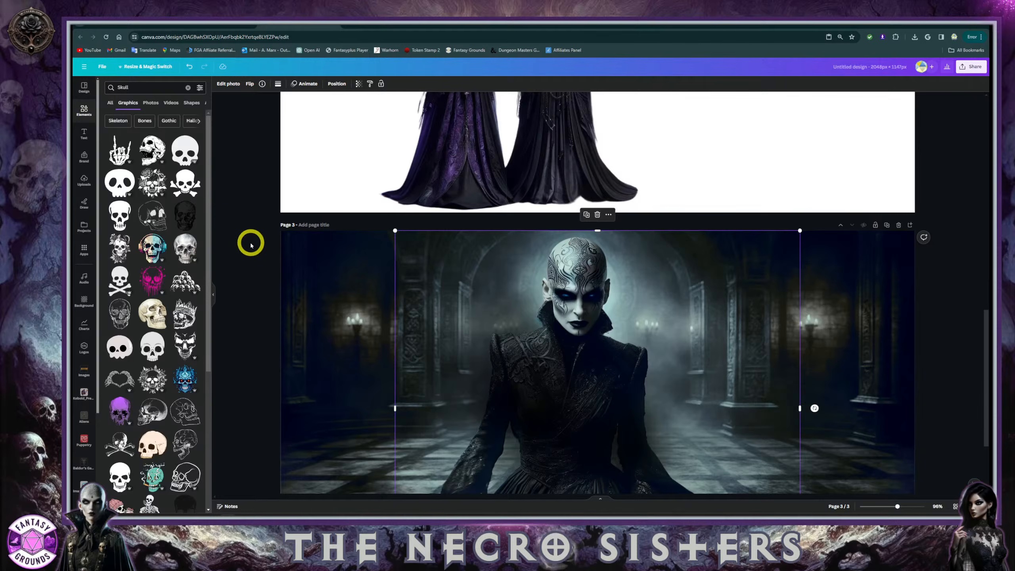
# Add the white pile-of-skulls graphic to page 3 and move it into the page's lower left corner
pyautogui.scroll(-1, 251, 244)
pyautogui.scroll(-1, 171, 268)
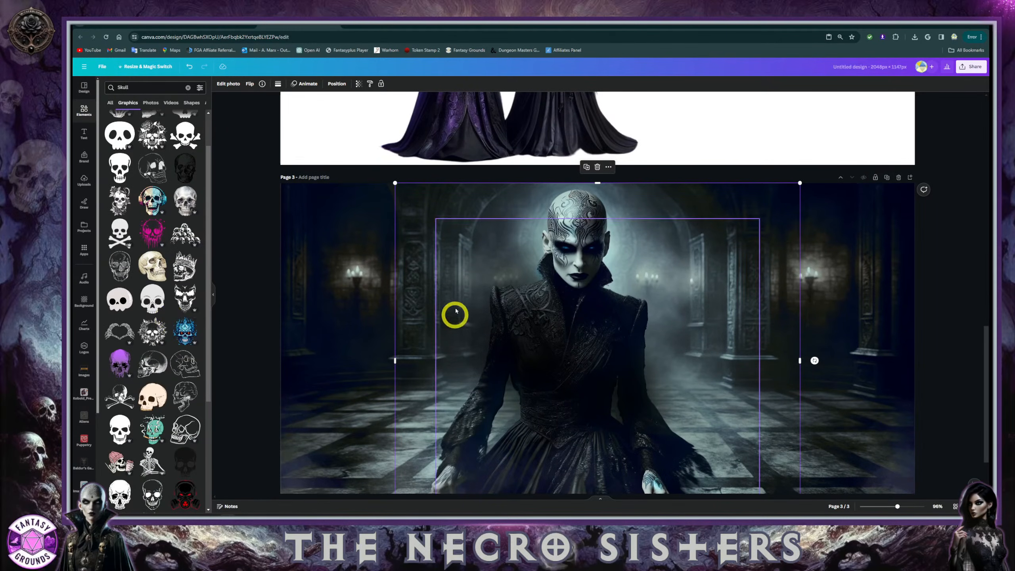
pyautogui.scroll(1, 242, 374)
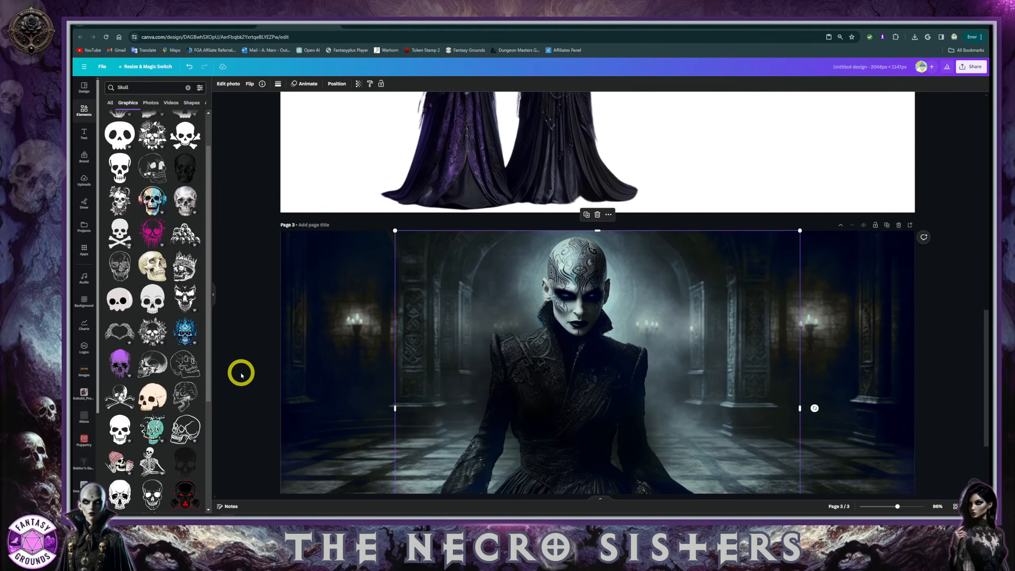
pyautogui.scroll(-1, 242, 375)
pyautogui.scroll(1, 168, 361)
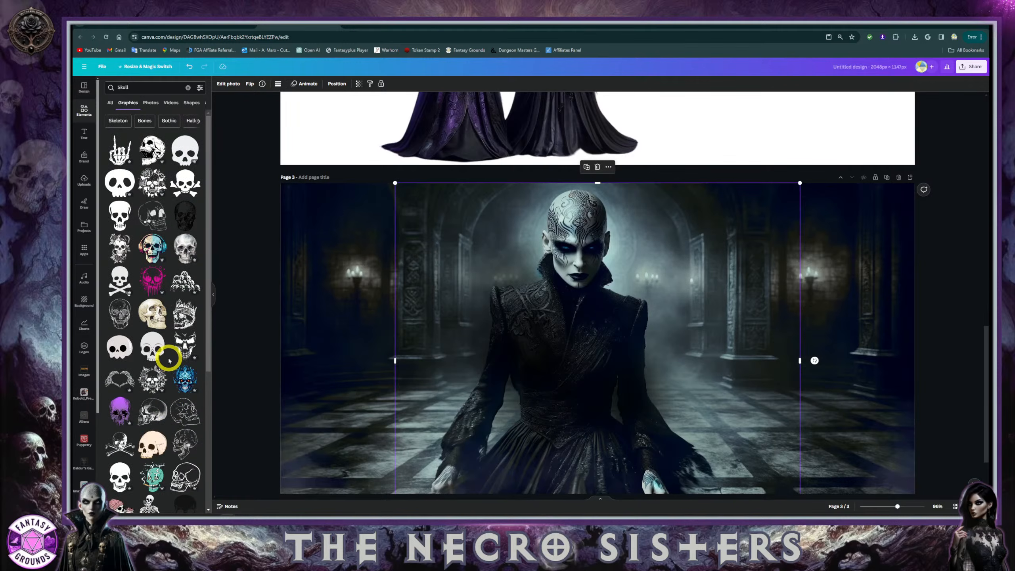
pyautogui.click(187, 281)
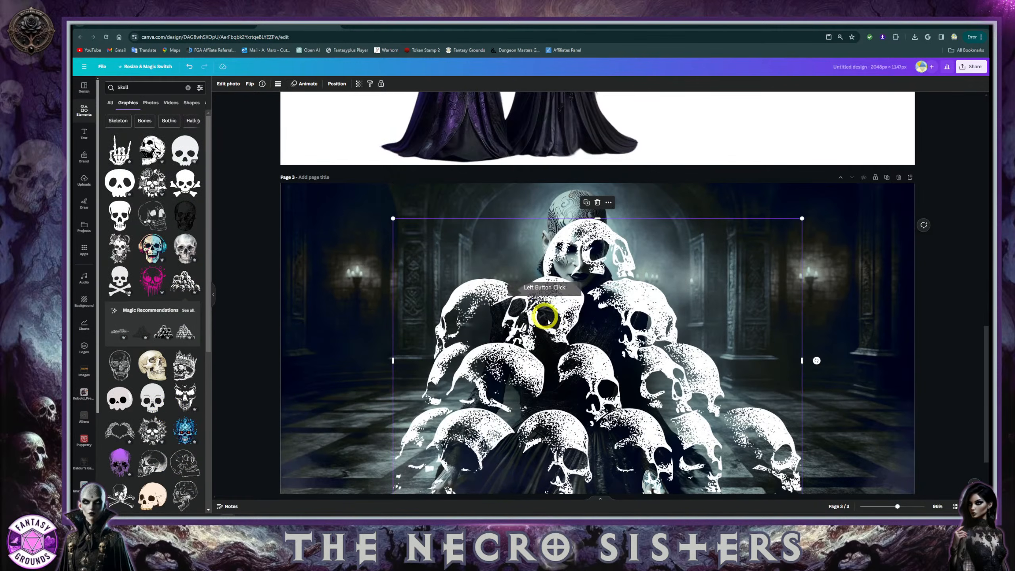
pyautogui.scroll(-2, 599, 314)
pyautogui.moveTo(595, 317); pyautogui.dragTo(540, 340)
pyautogui.moveTo(485, 357); pyautogui.dragTo(482, 363)
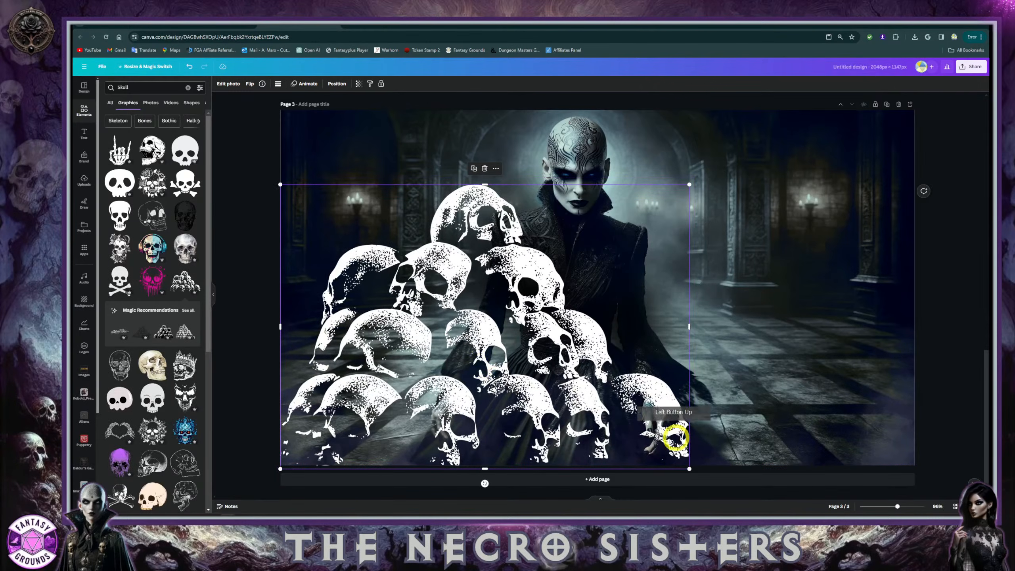
# Enlarge the skull pile to the full page width and position its top just below the sorceress's forehead
pyautogui.moveTo(557, 346); pyautogui.dragTo(557, 279)
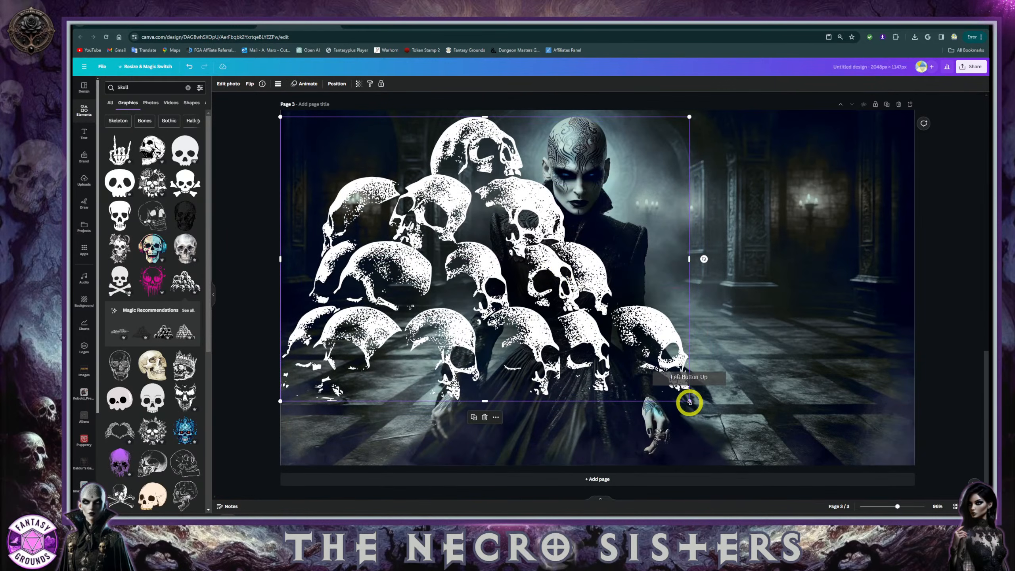
pyautogui.moveTo(689, 401); pyautogui.dragTo(957, 497)
pyautogui.moveTo(779, 405); pyautogui.dragTo(753, 444)
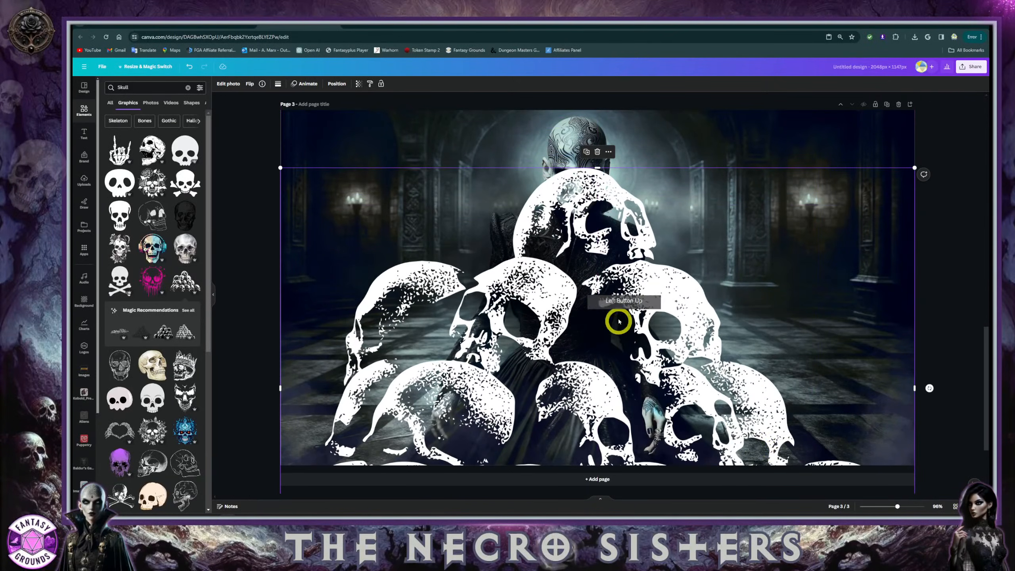
# Set the skull pile's transparency to 8 and send it backward behind the sorceress cutout
pyautogui.click(358, 84)
pyautogui.moveTo(355, 111); pyautogui.dragTo(302, 116)
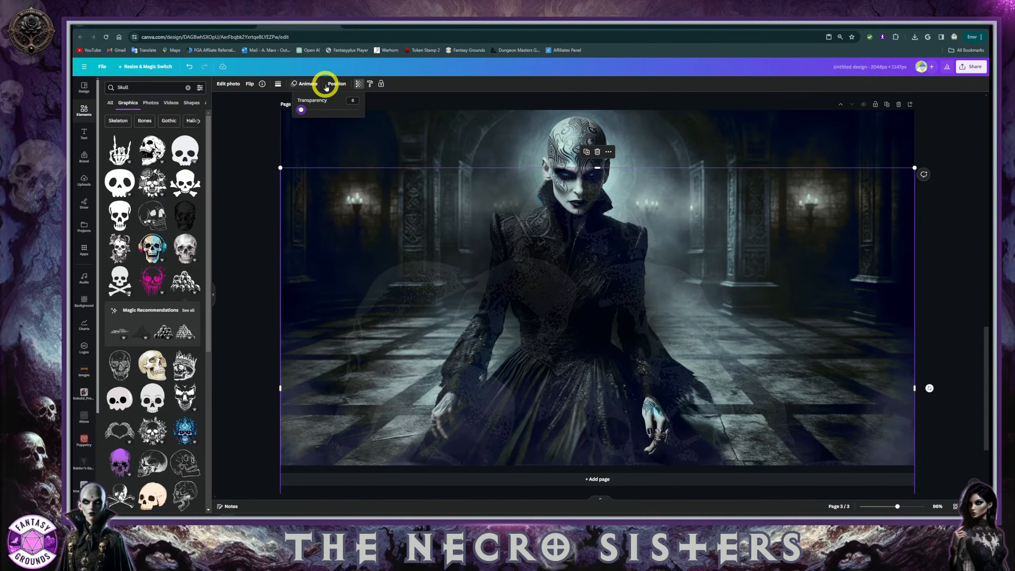
pyautogui.click(334, 86)
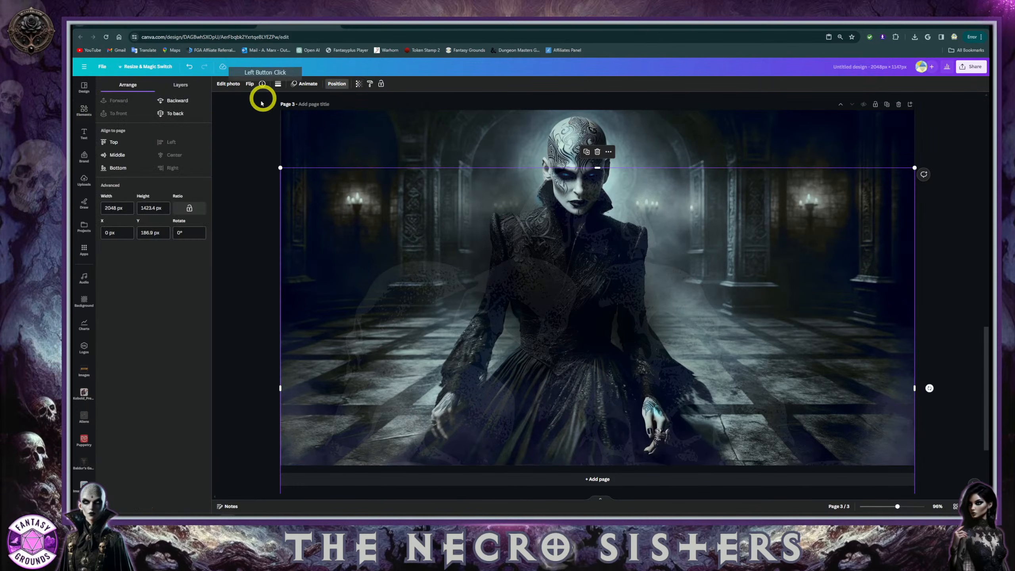
pyautogui.click(179, 103)
pyautogui.click(179, 103)
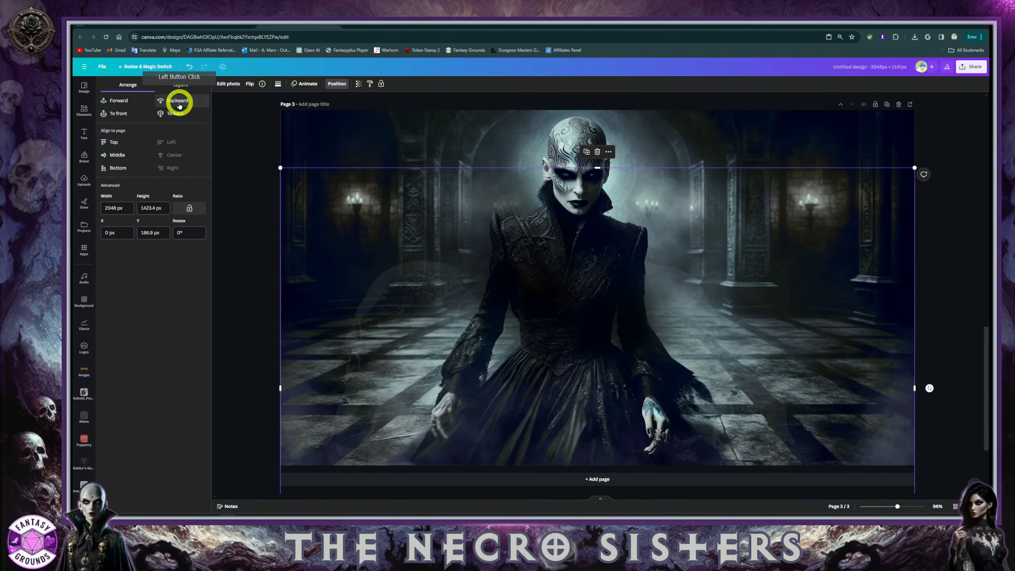
# Try the skull pile one layer backward and forward again, and raise its transparency to 28
pyautogui.click(179, 102)
pyautogui.click(117, 100)
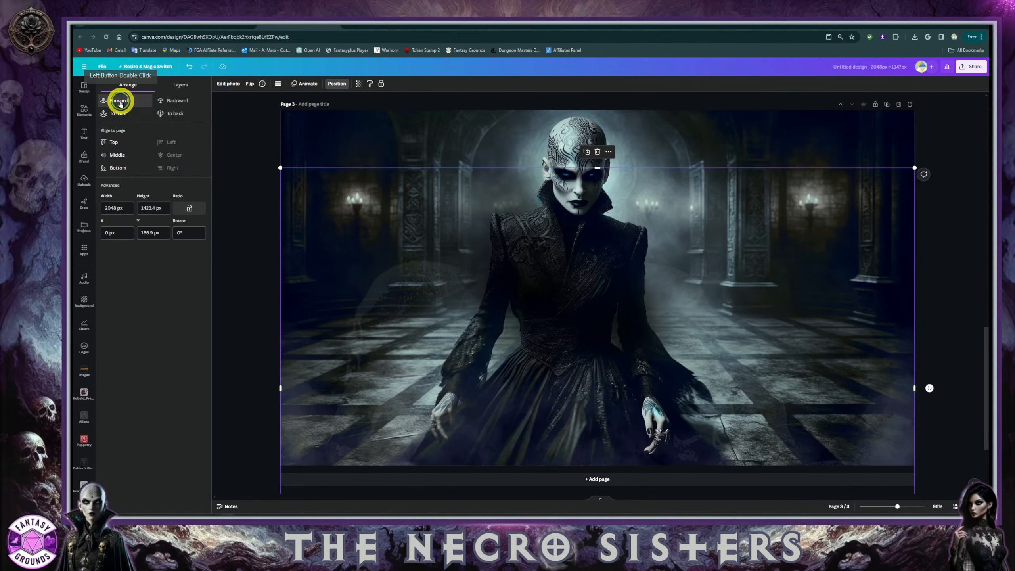
pyautogui.click(537, 154)
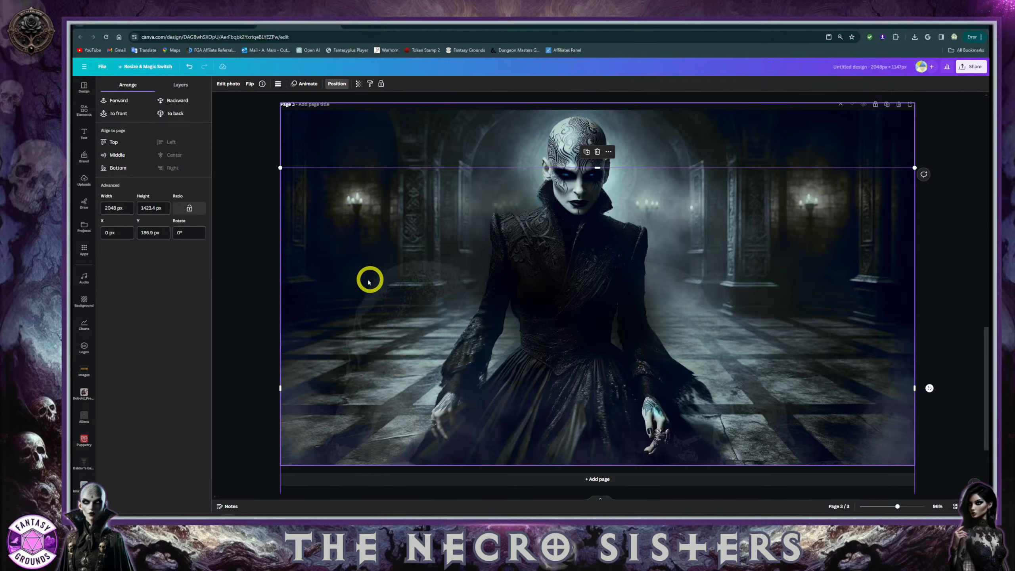
pyautogui.click(358, 84)
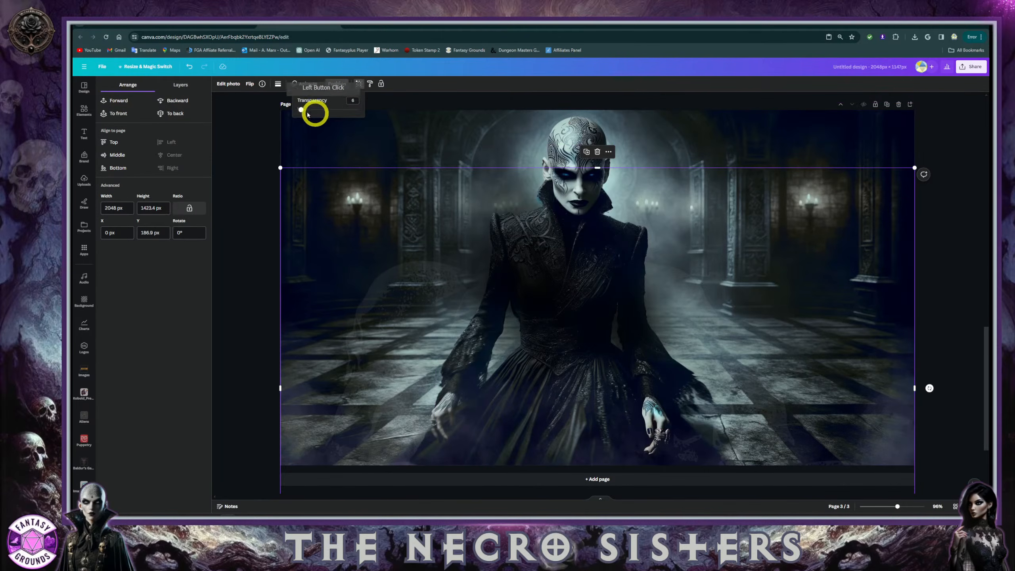
pyautogui.moveTo(301, 108); pyautogui.dragTo(315, 126)
pyautogui.scroll(-1, 444, 305)
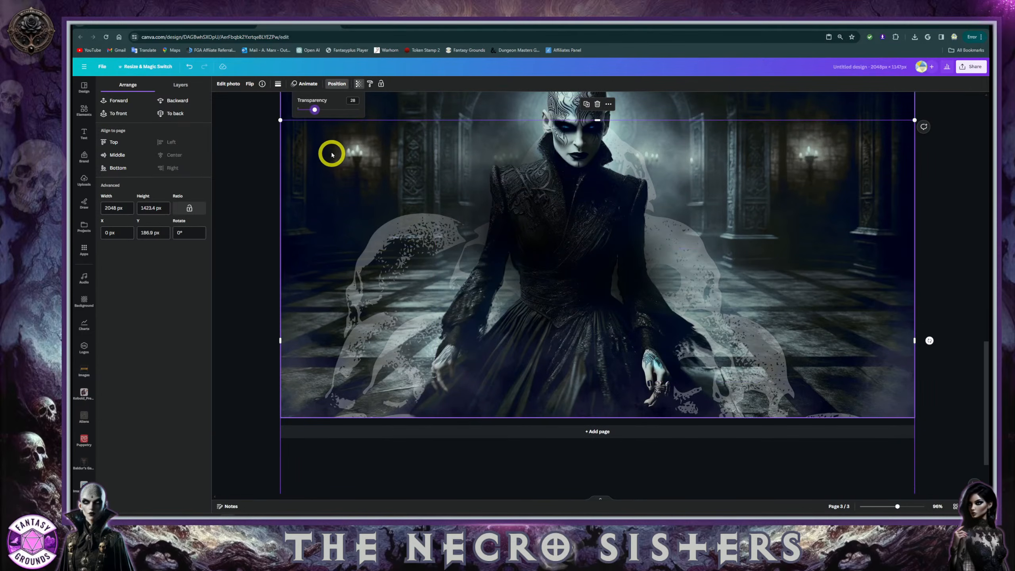
# Delete the skull pile graphic from page 3 and review the composition without it
pyautogui.click(237, 170)
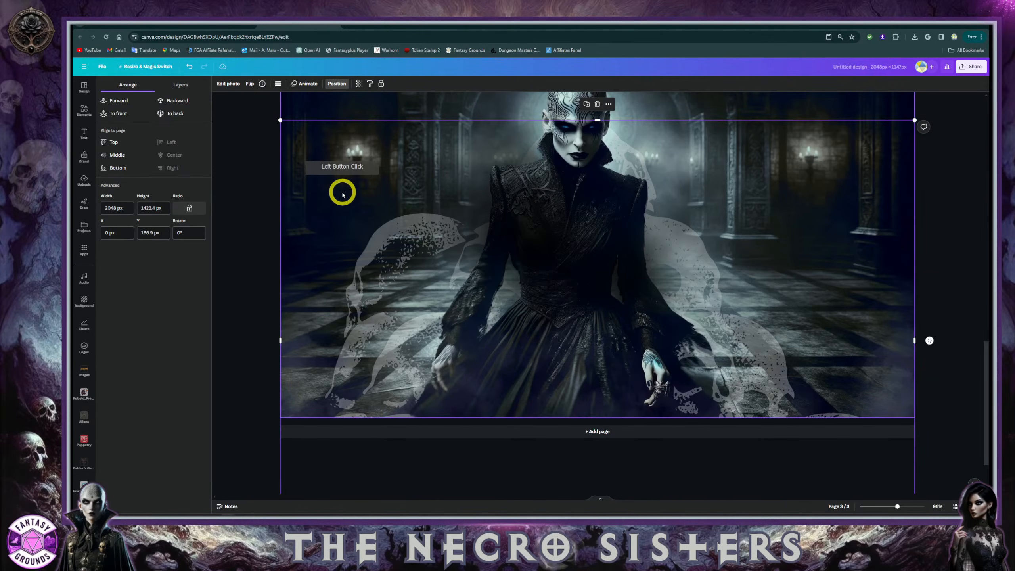
pyautogui.press('Delete')
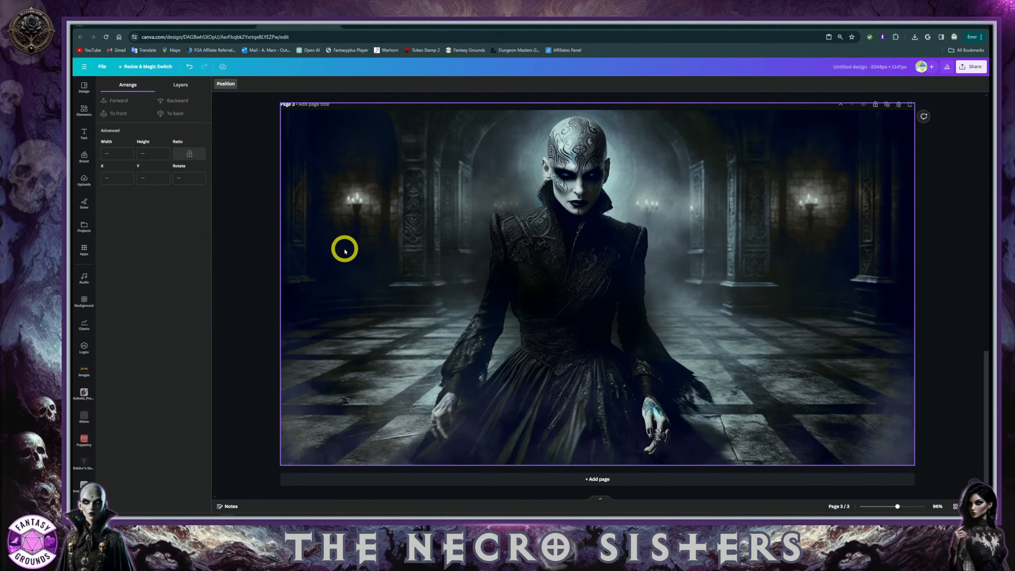
pyautogui.scroll(5, 346, 233)
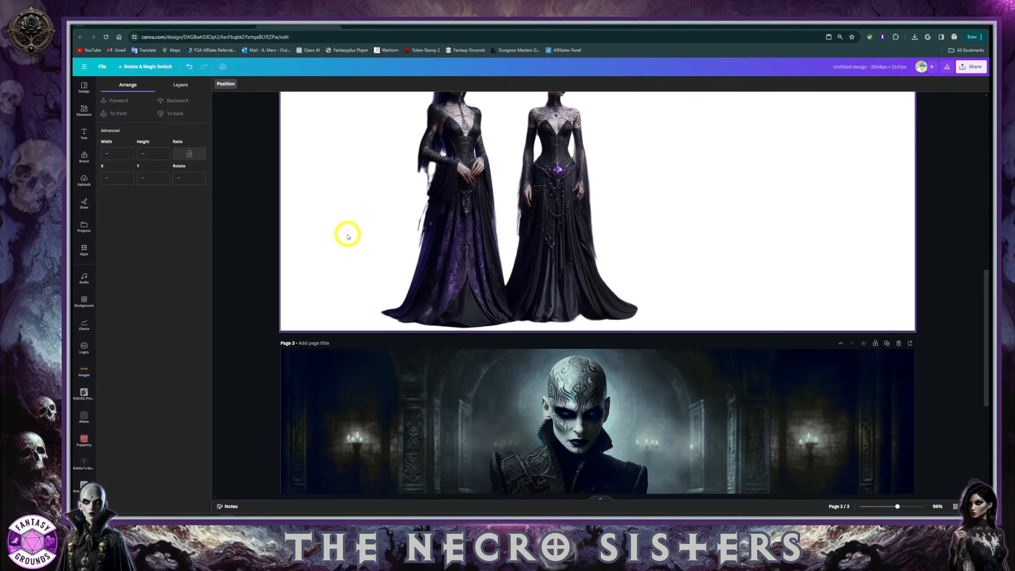
pyautogui.scroll(-5, 347, 237)
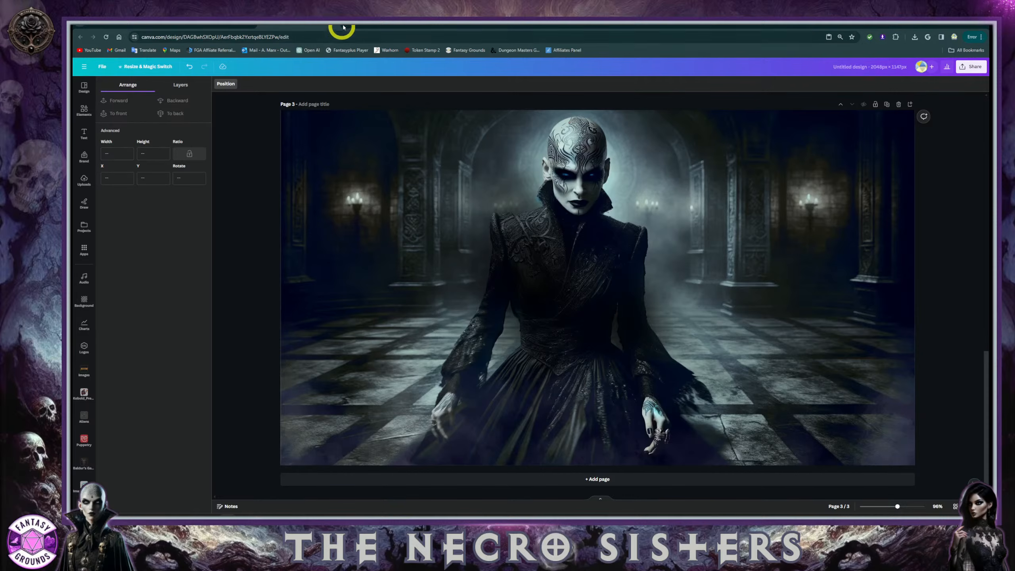
# Switch to the Prompt Artist chat in ChatGPT, close the enlarged image and examine the full-length sorceress artwork
pyautogui.click(217, 29)
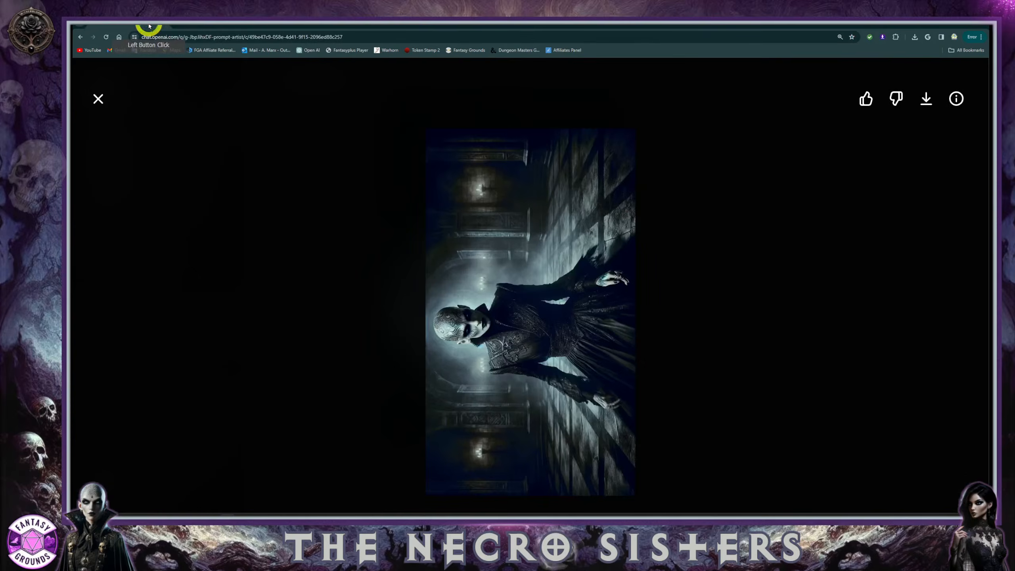
pyautogui.click(98, 104)
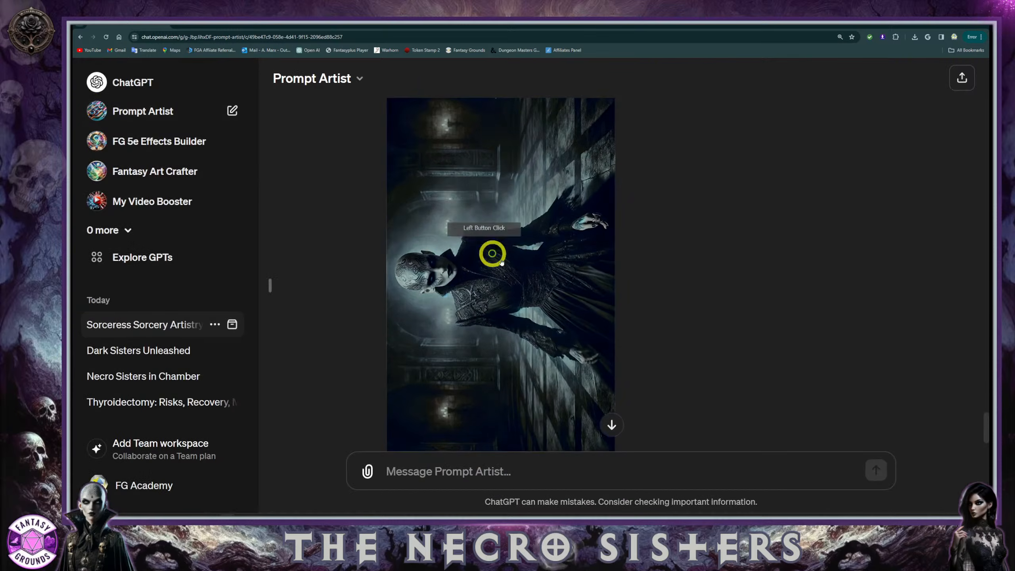
pyautogui.scroll(-5, 505, 290)
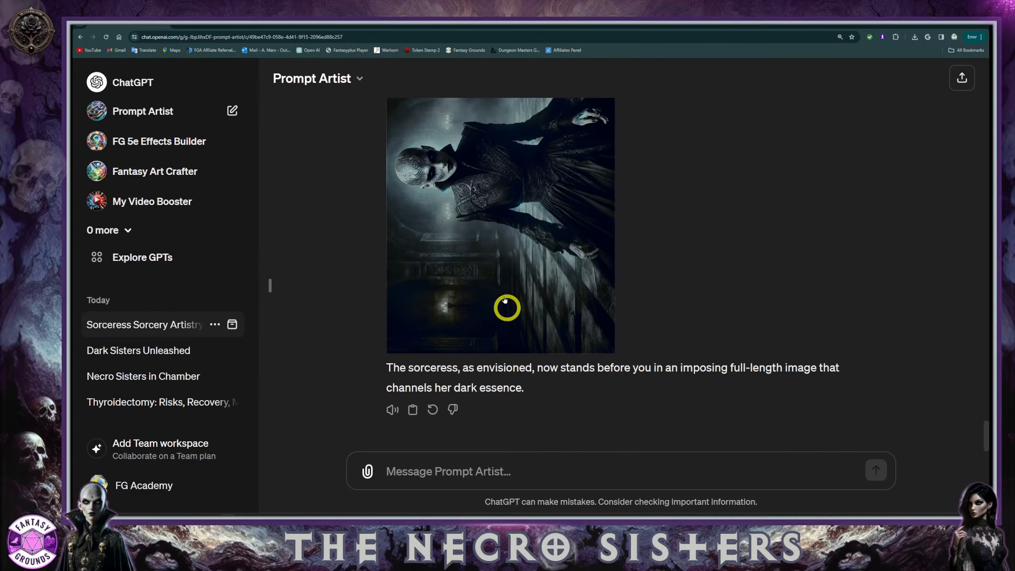
pyautogui.scroll(3, 503, 260)
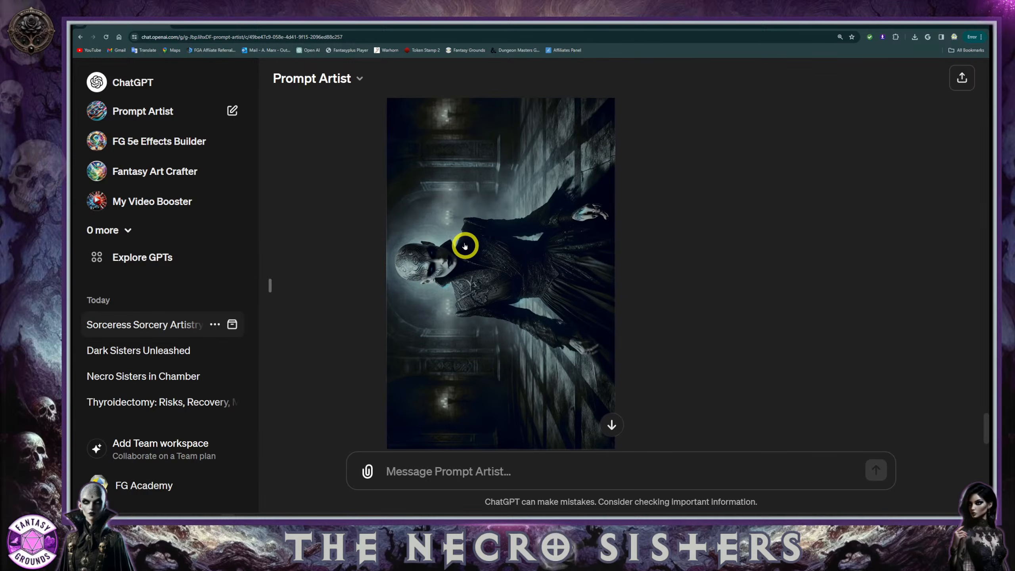
pyautogui.scroll(-3, 465, 248)
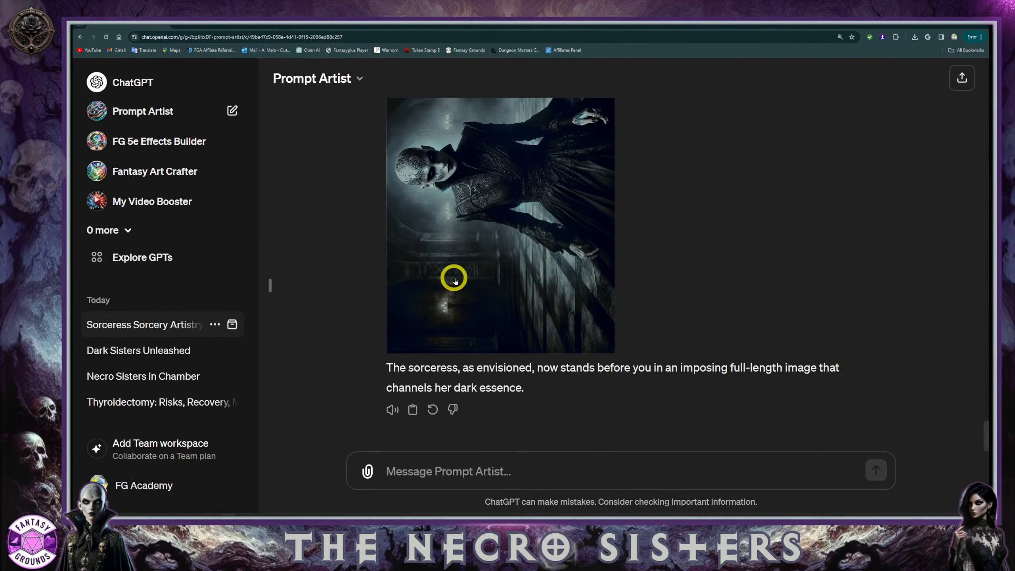
pyautogui.scroll(1, 456, 276)
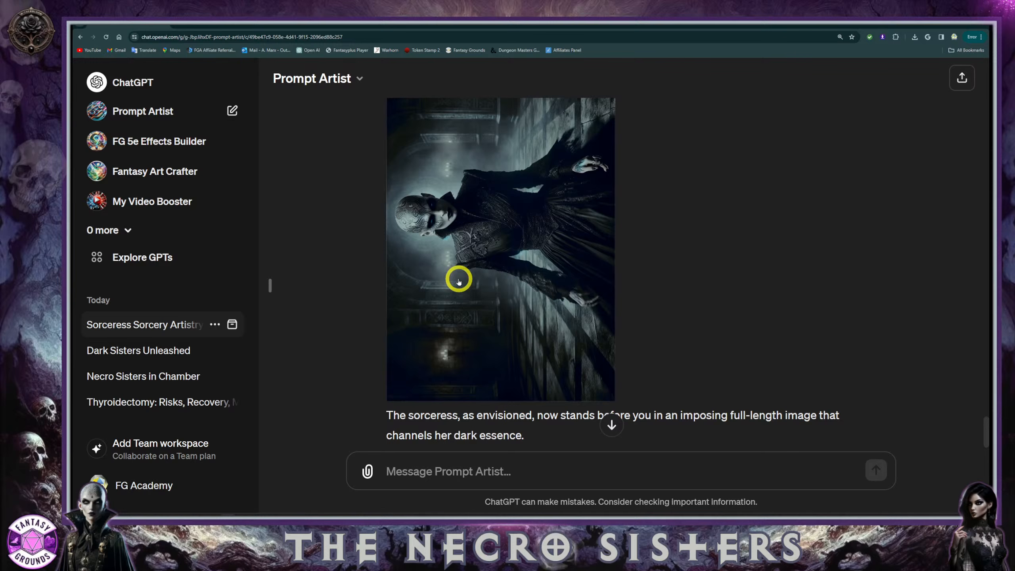
pyautogui.scroll(2, 494, 272)
pyautogui.scroll(-3, 493, 275)
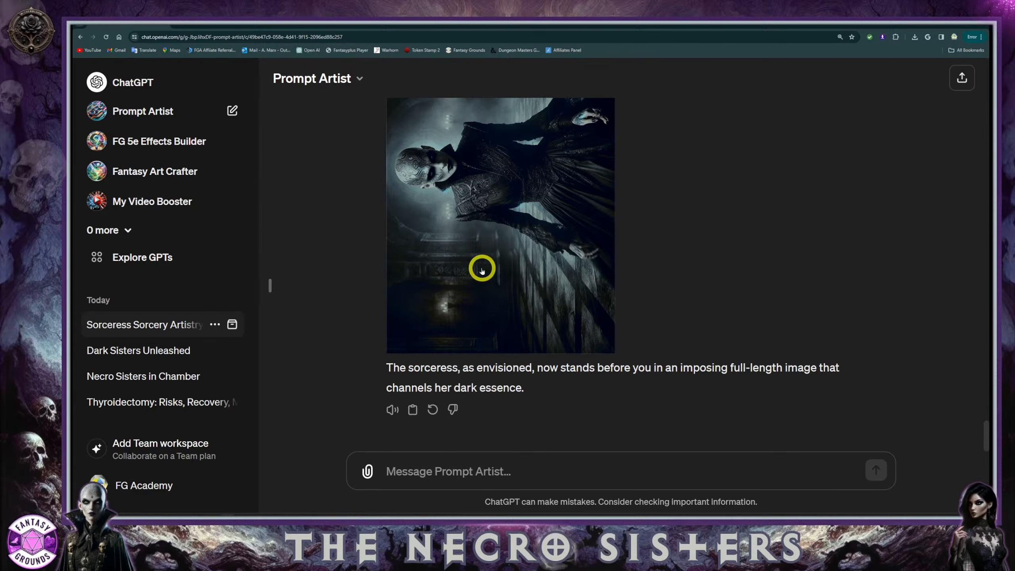
# Open the earlier close-up portrait of the sorceress with the forehead tattoo, download it and copy the image
pyautogui.scroll(20, 459, 298)
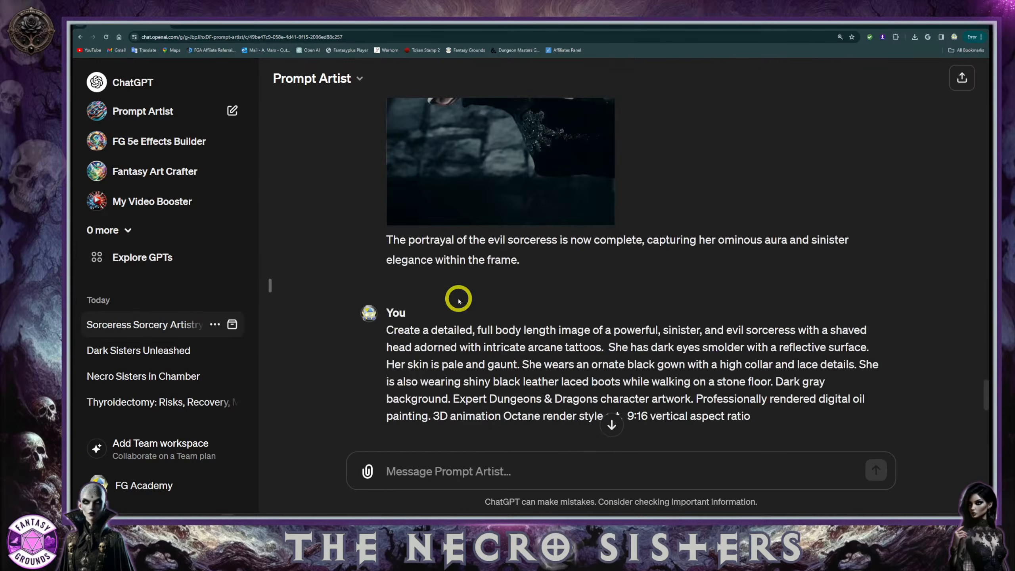
pyautogui.click(486, 303)
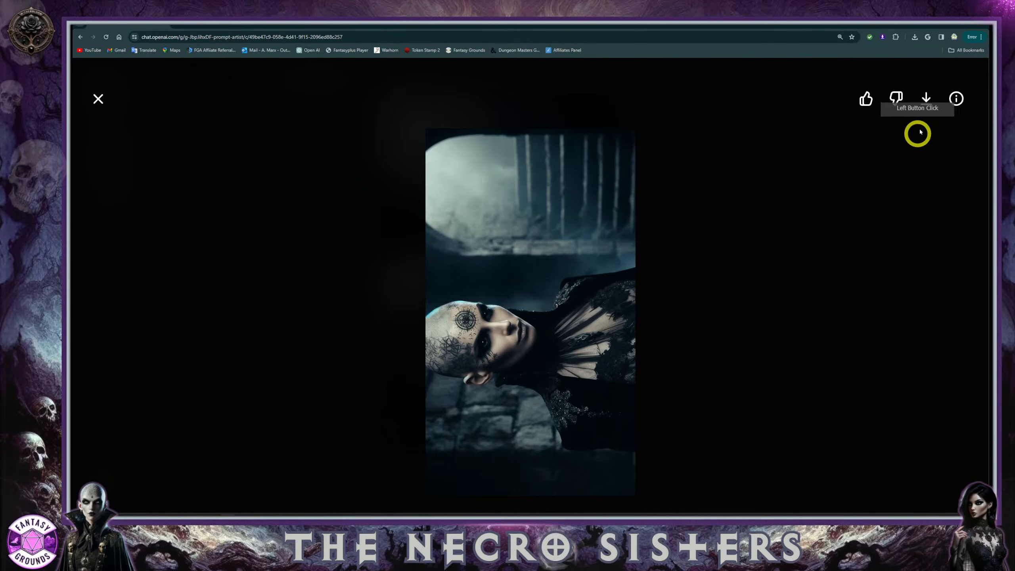
pyautogui.click(926, 100)
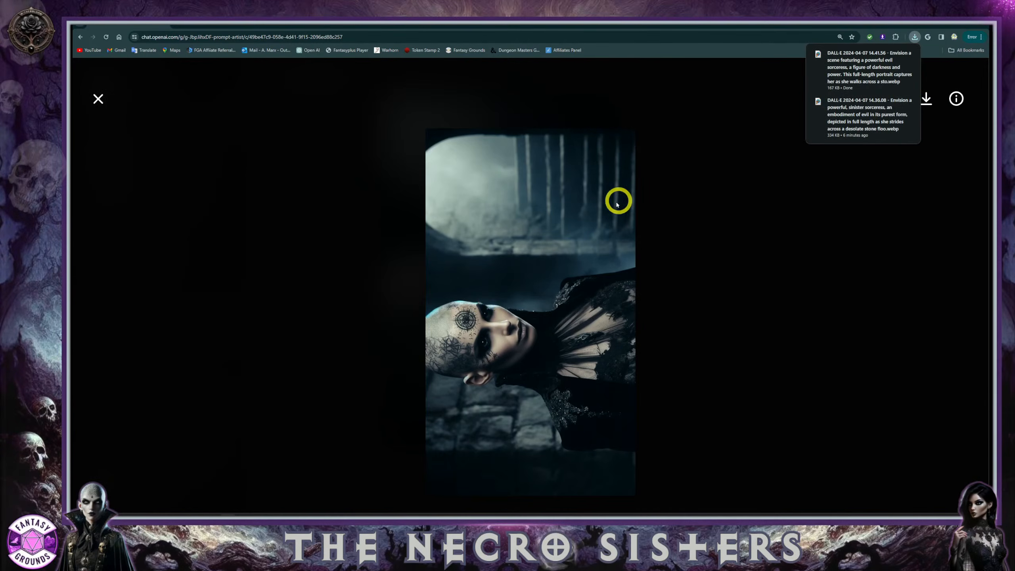
pyautogui.rightClick(566, 221)
pyautogui.click(598, 237)
pyautogui.click(348, 105)
# Switch back to the three-page Canva design, add a blank page 4 and paste the copied portrait onto it
pyautogui.click(351, 26)
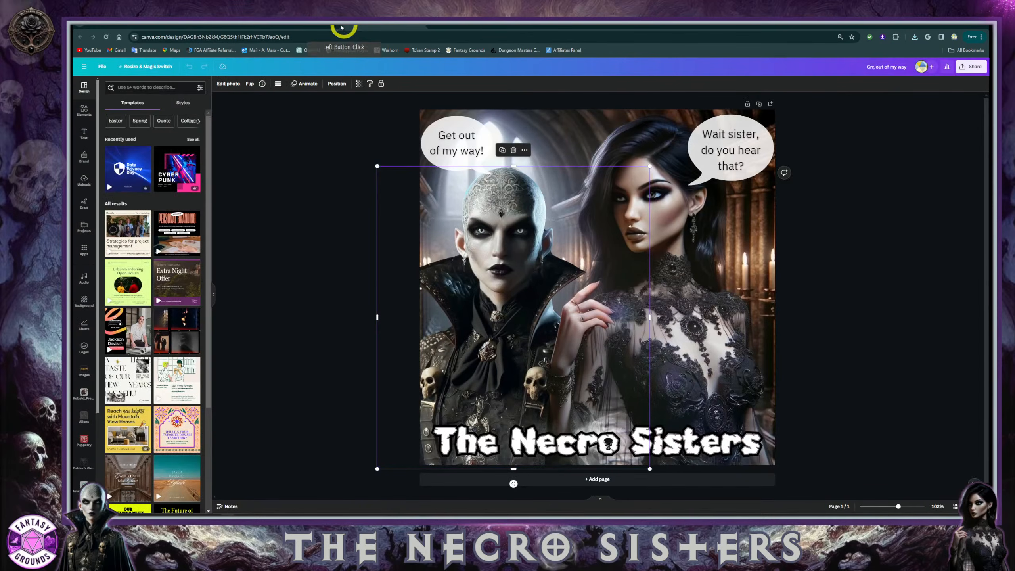
pyautogui.click(322, 27)
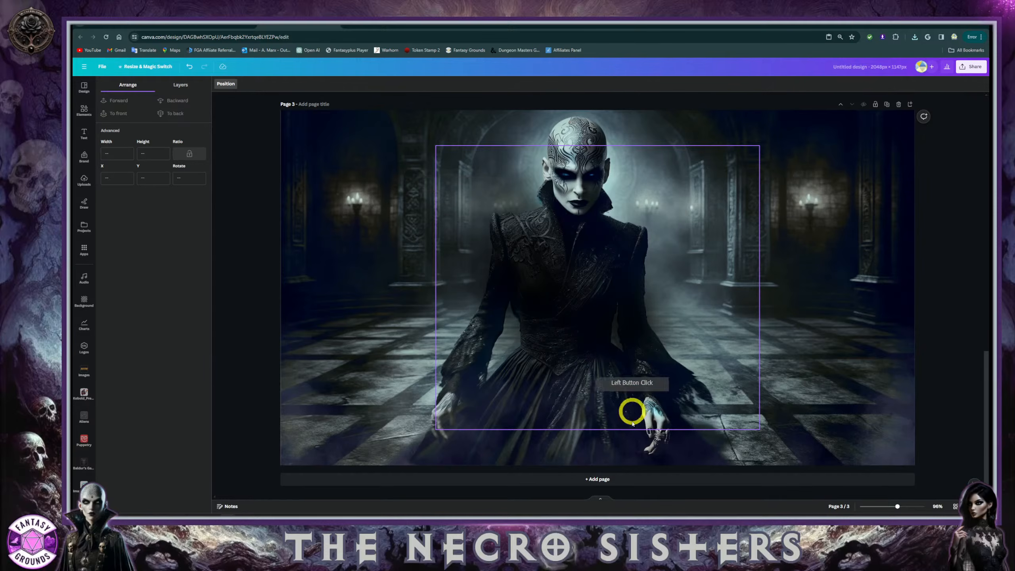
pyautogui.click(618, 479)
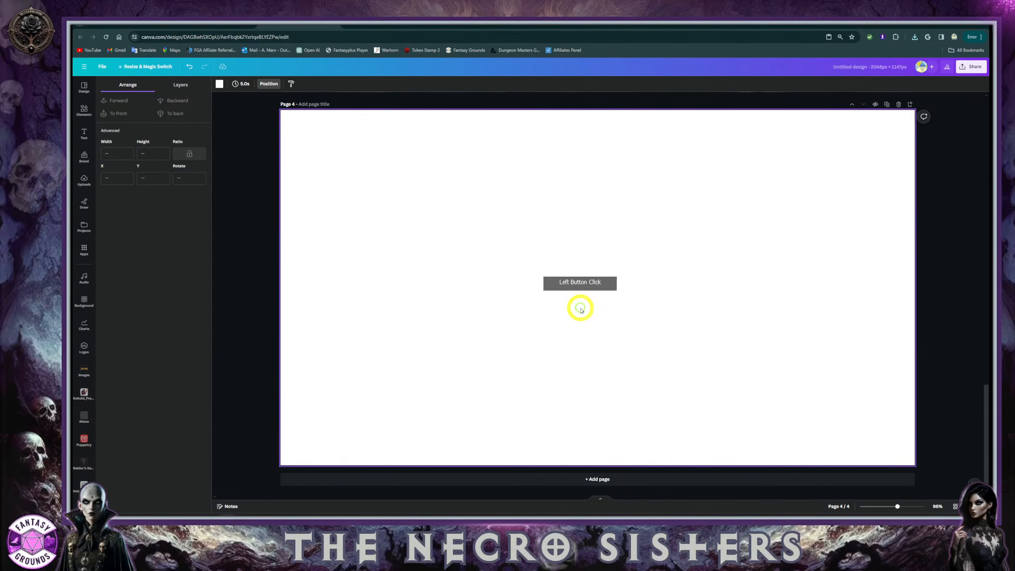
pyautogui.hotkey('ctrl', 'v')
# Rotate the pasted portrait upright and enlarge it to fill the whole of page 4
pyautogui.moveTo(605, 310); pyautogui.dragTo(419, 279)
pyautogui.moveTo(414, 392); pyautogui.dragTo(290, 247)
pyautogui.moveTo(418, 226); pyautogui.dragTo(413, 159)
pyautogui.moveTo(539, 256); pyautogui.dragTo(925, 456)
pyautogui.moveTo(774, 420); pyautogui.dragTo(773, 416)
pyautogui.click(267, 326)
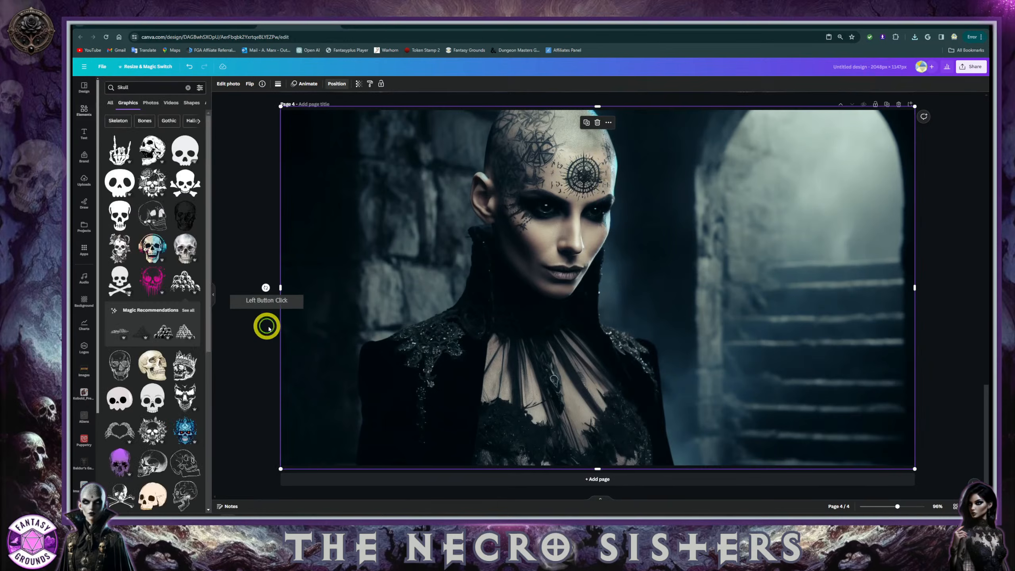
pyautogui.click(958, 246)
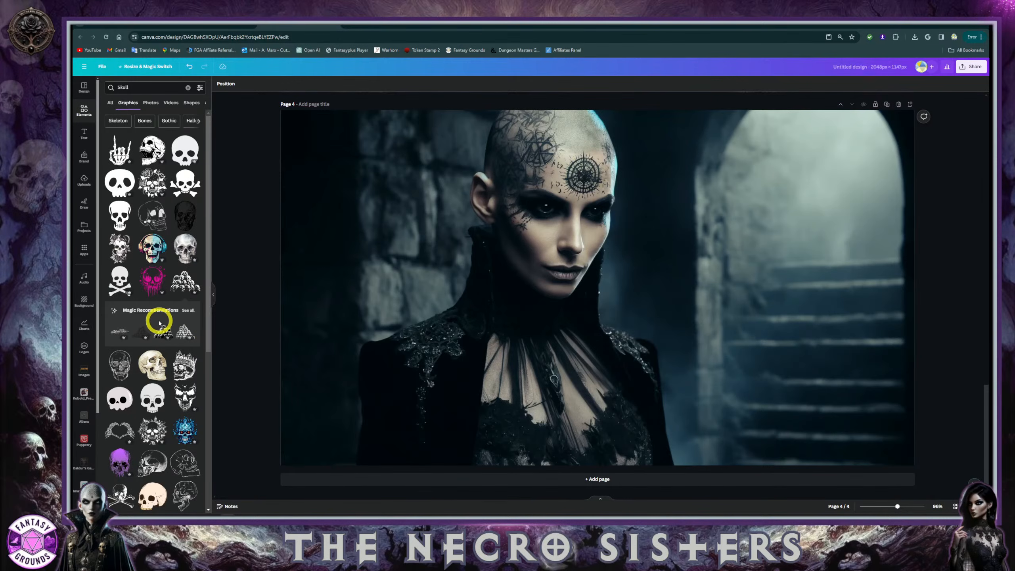
# Add the realistic front-facing skull graphic to page 4, shrink it and place it in the upper part of the archway
pyautogui.click(185, 239)
pyautogui.moveTo(641, 302); pyautogui.dragTo(763, 307)
pyautogui.moveTo(896, 399); pyautogui.dragTo(763, 224)
pyautogui.moveTo(748, 173); pyautogui.dragTo(857, 168)
# Set the archway skull's transparency to about 30 and nudge it toward the page's upper right corner
pyautogui.click(356, 84)
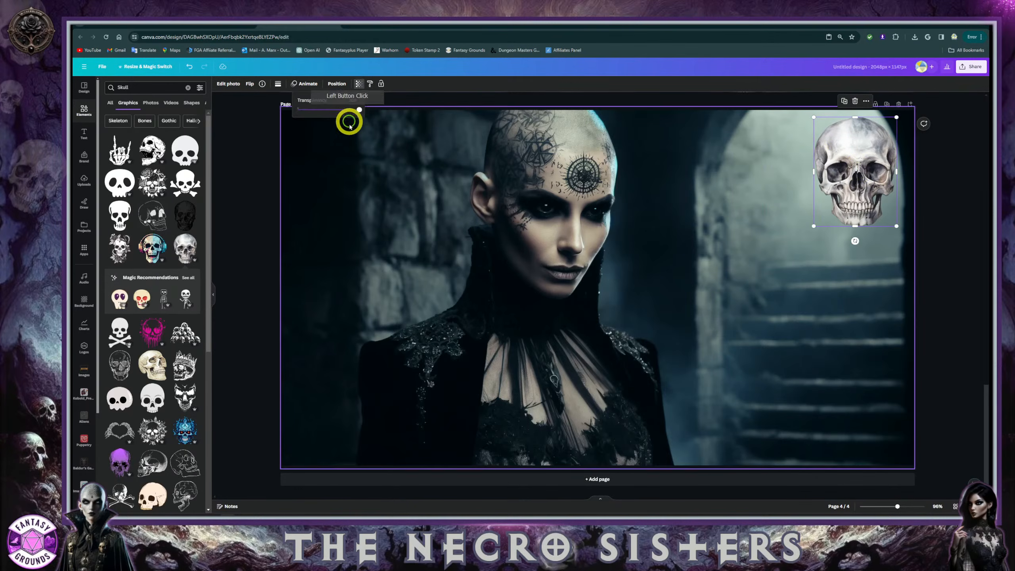
pyautogui.moveTo(352, 114); pyautogui.dragTo(317, 117)
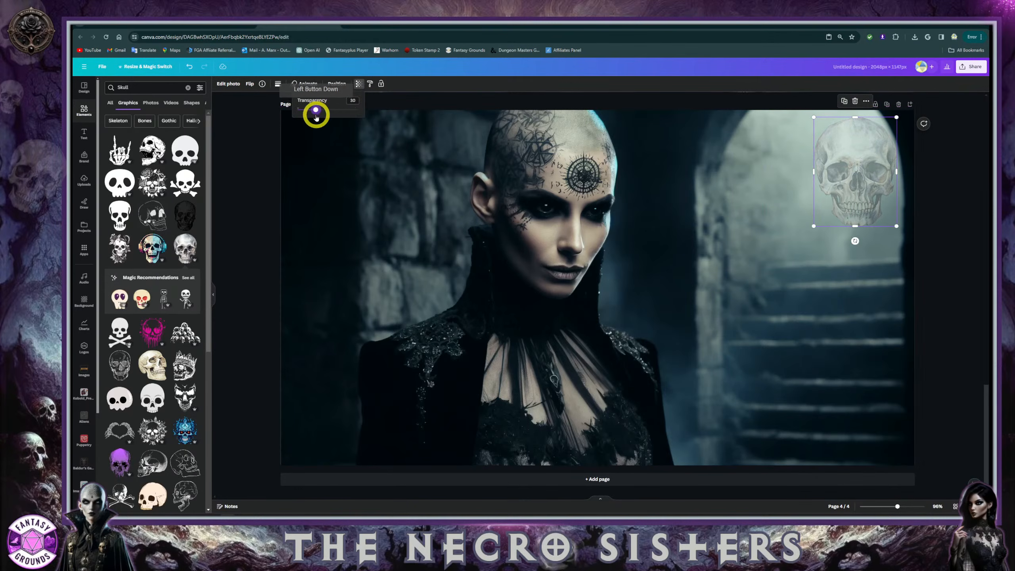
pyautogui.click(867, 191)
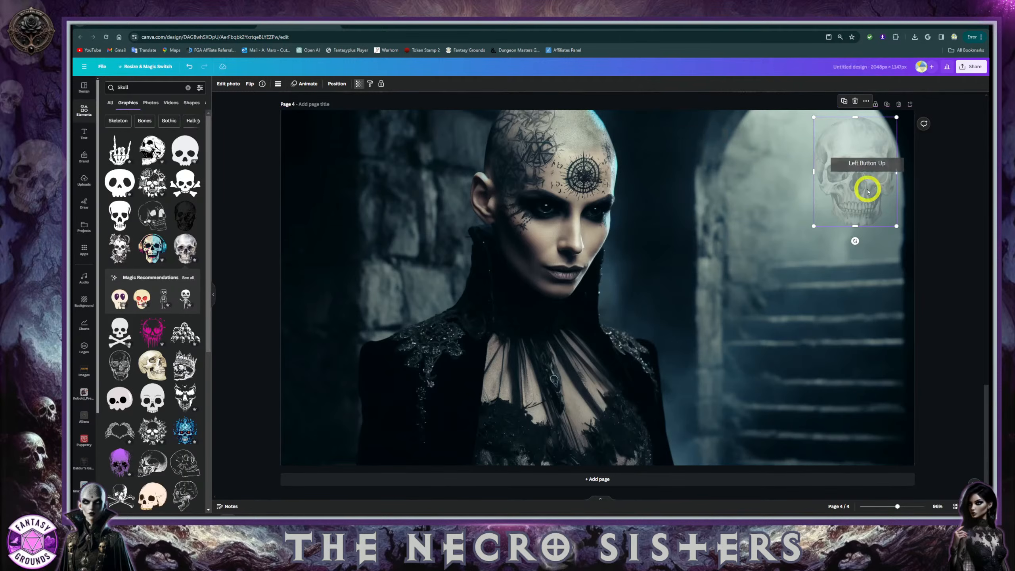
pyautogui.click(722, 251)
pyautogui.moveTo(848, 205); pyautogui.dragTo(856, 200)
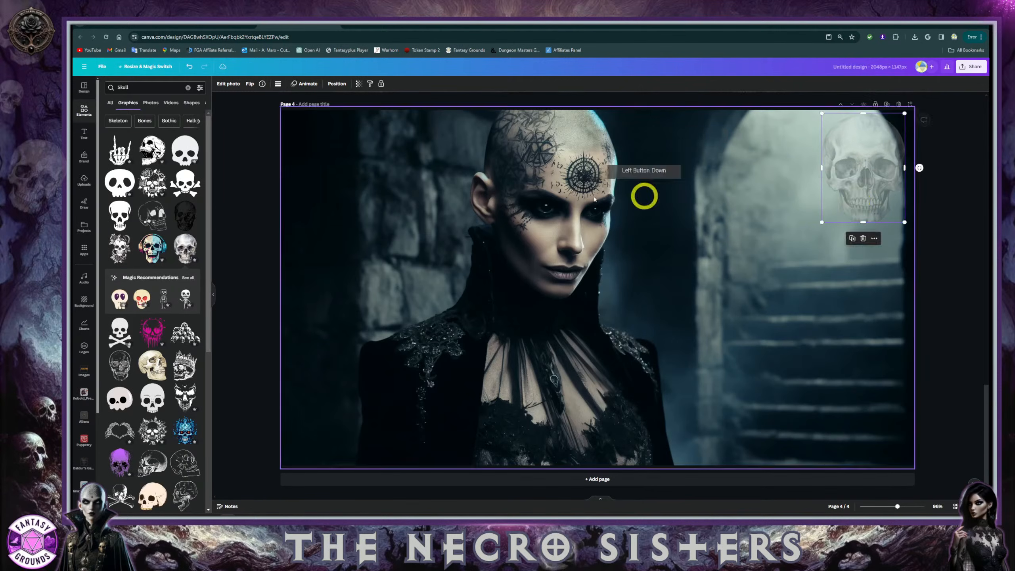
# Browse the skull graphics for another skull to add to page 4
pyautogui.click(226, 201)
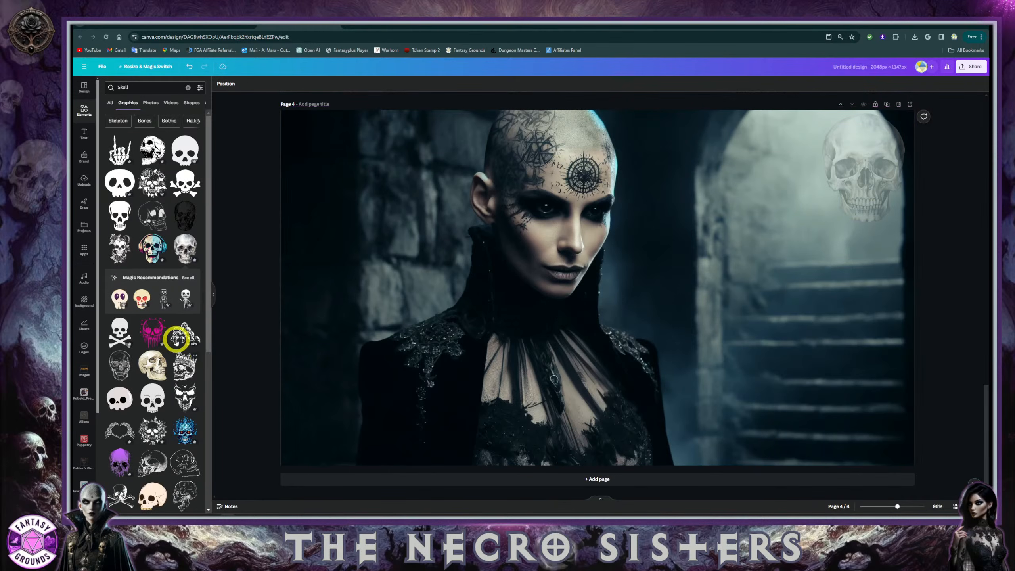
pyautogui.scroll(-6, 182, 379)
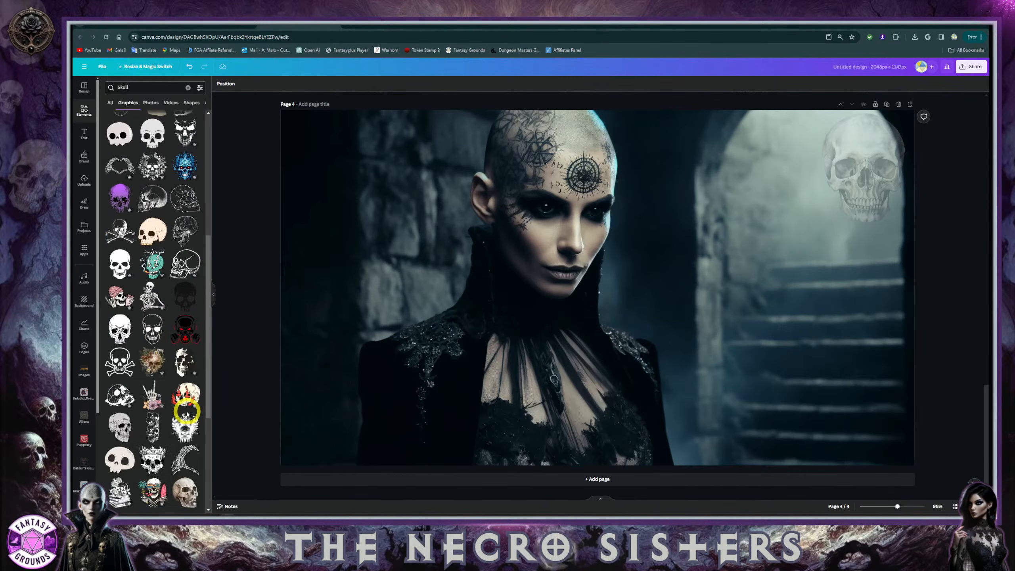
pyautogui.scroll(-2, 187, 414)
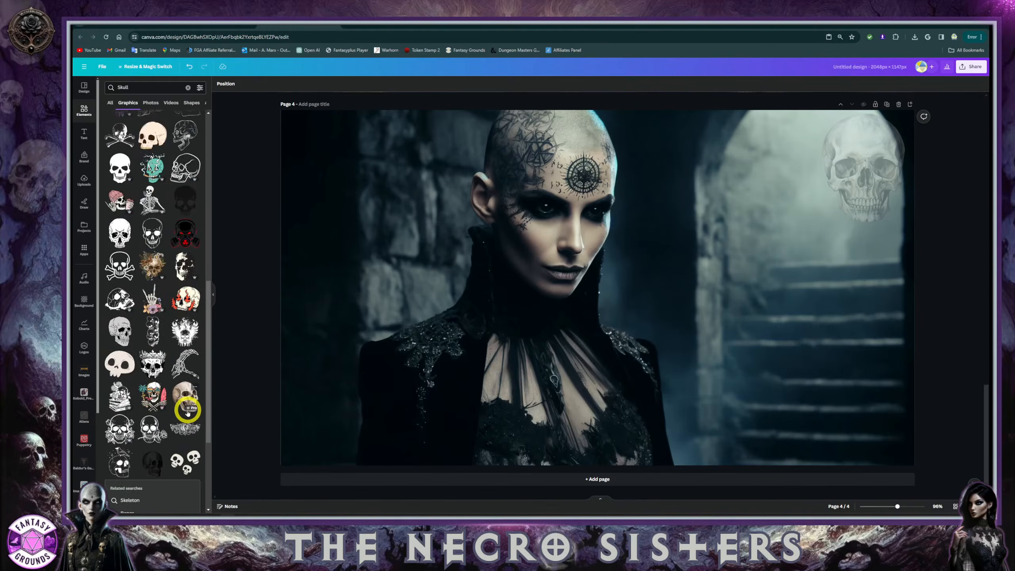
pyautogui.scroll(-2, 188, 411)
pyautogui.scroll(-3, 187, 408)
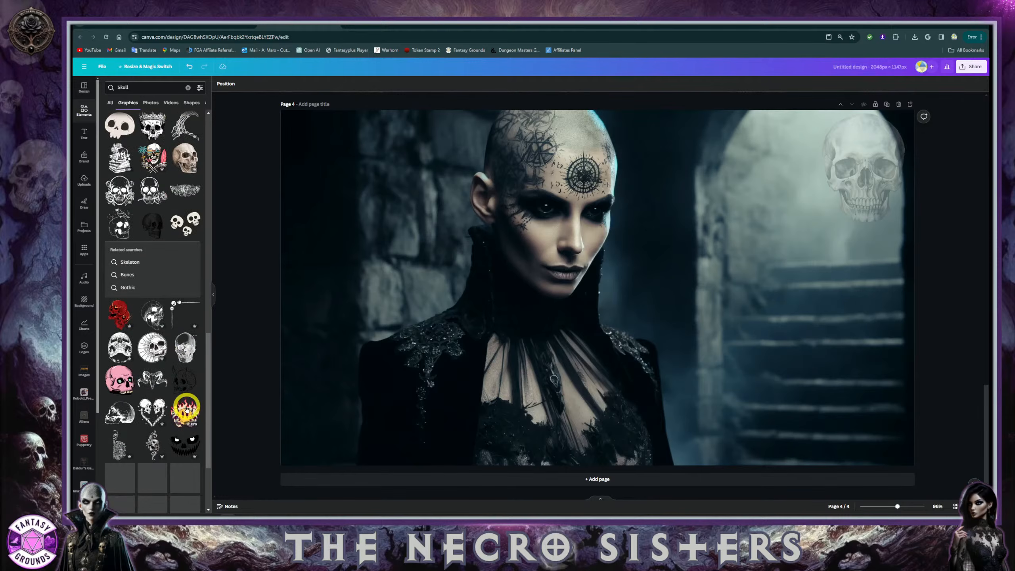
pyautogui.scroll(8, 186, 407)
pyautogui.scroll(3, 183, 398)
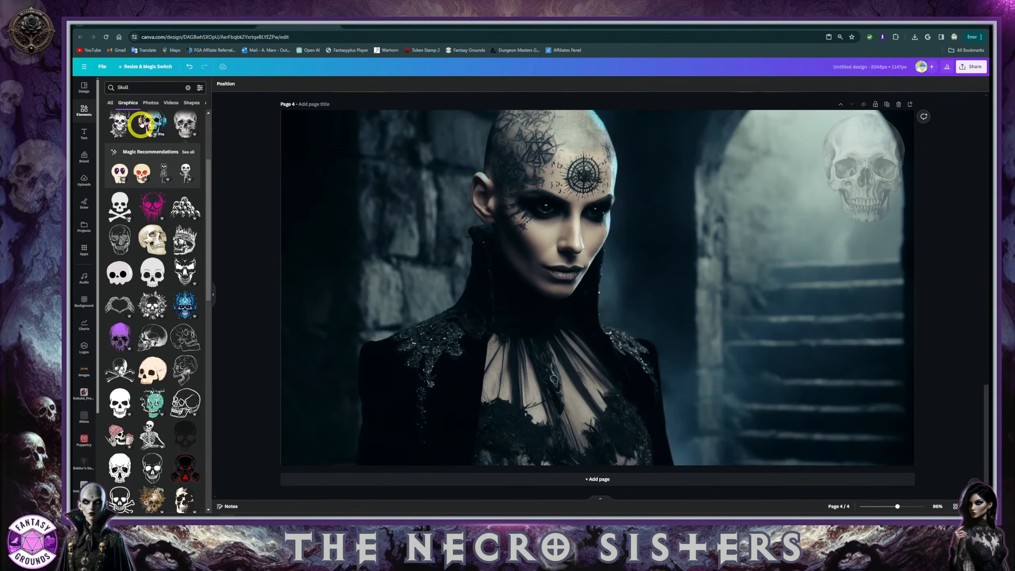
pyautogui.scroll(3, 149, 228)
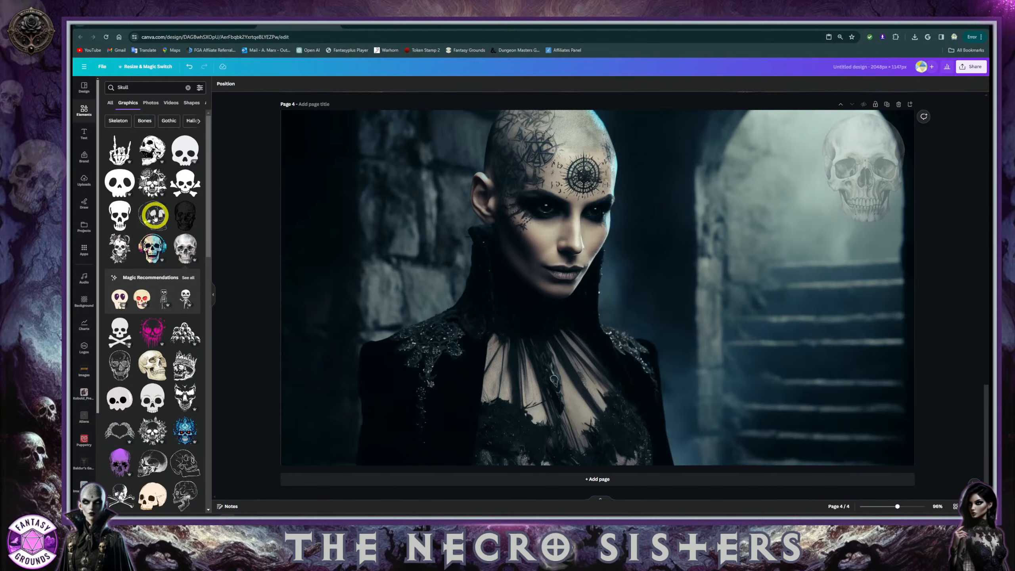
# Try the open-jawed side-profile skull graphic over page 4 and remove it
pyautogui.click(153, 159)
pyautogui.moveTo(641, 215); pyautogui.dragTo(740, 251)
pyautogui.click(739, 251)
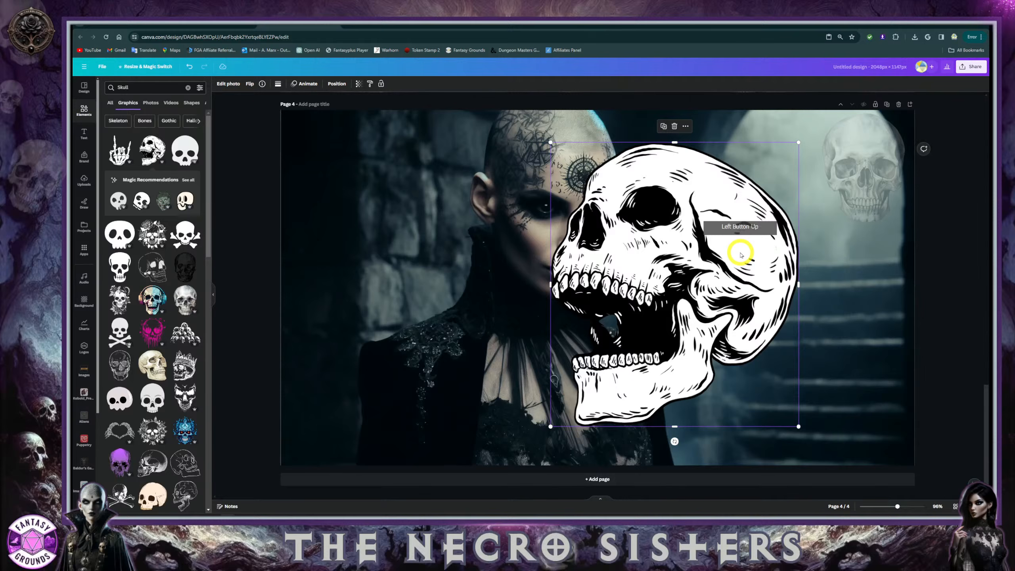
pyautogui.moveTo(663, 282); pyautogui.dragTo(459, 259)
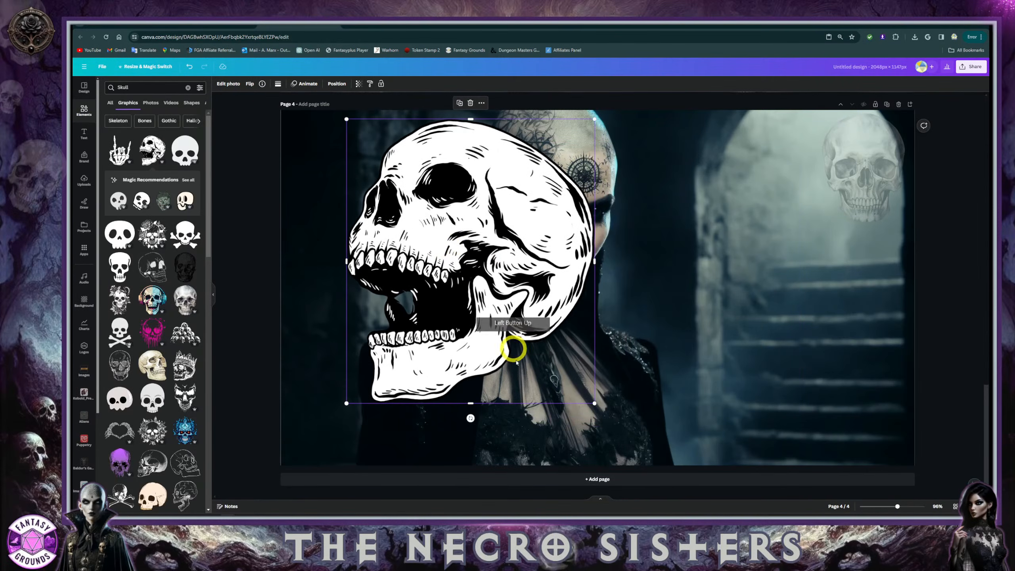
pyautogui.press('Delete')
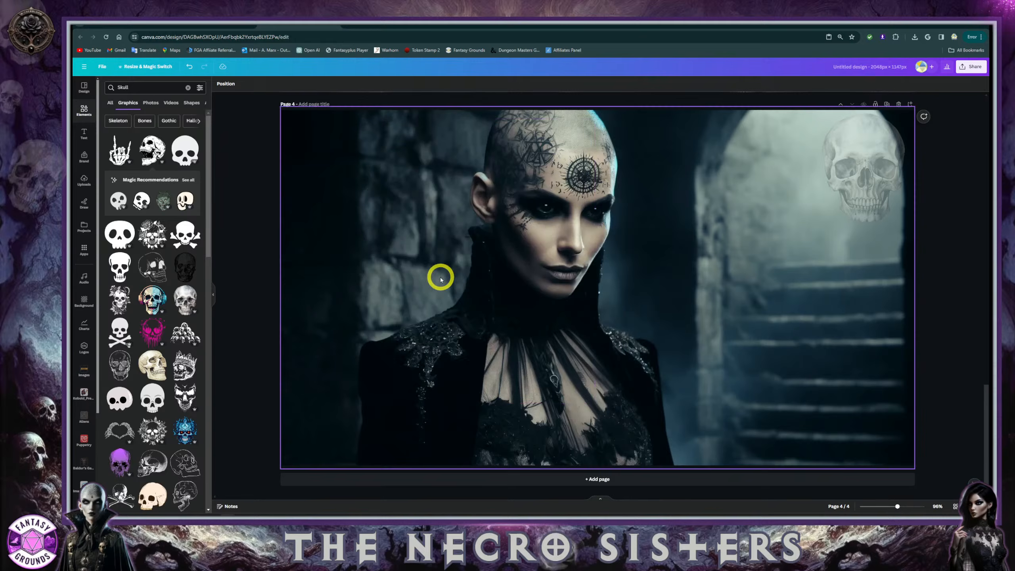
# Add the dark engraved skull graphic to page 4, shrink and partly fade it, and place it over the archway skull
pyautogui.moveTo(185, 267); pyautogui.dragTo(787, 266)
pyautogui.moveTo(856, 416); pyautogui.dragTo(737, 244)
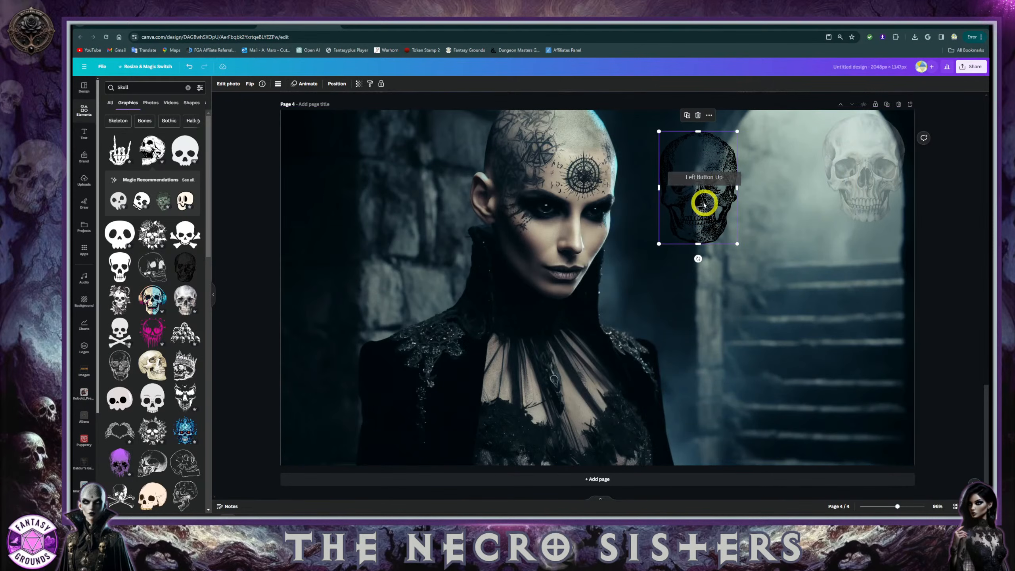
pyautogui.click(357, 87)
pyautogui.moveTo(356, 108); pyautogui.dragTo(327, 111)
pyautogui.moveTo(734, 176); pyautogui.dragTo(886, 165)
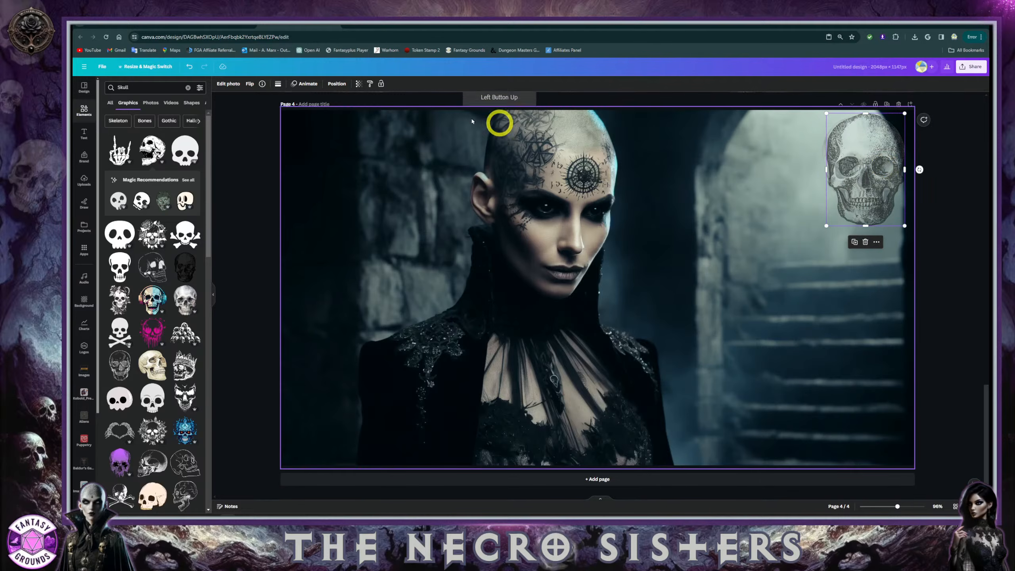
# Fade the overlaid dark skull further so it blends with the skull beneath it
pyautogui.click(359, 84)
pyautogui.moveTo(333, 110); pyautogui.dragTo(309, 111)
pyautogui.click(770, 188)
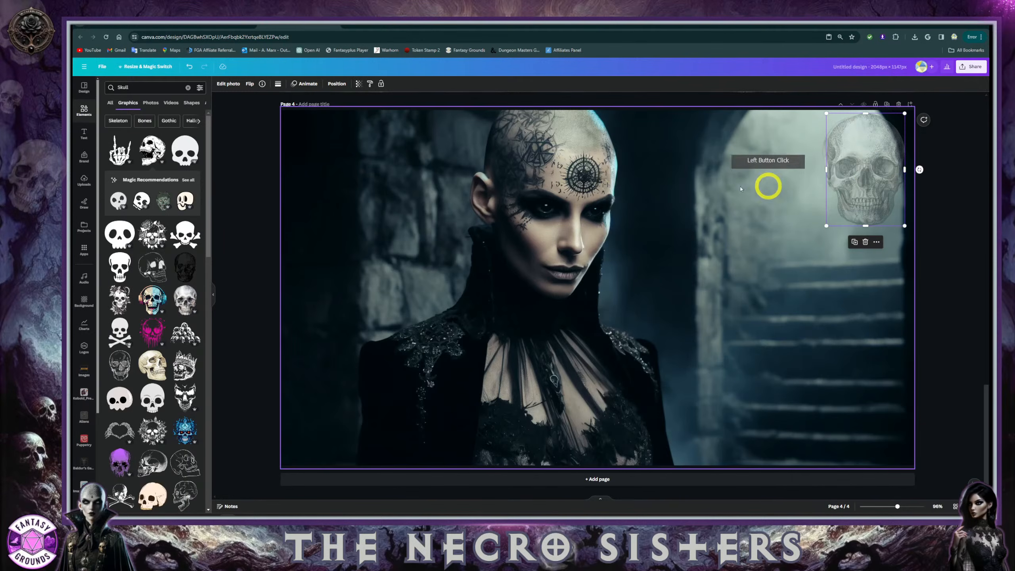
pyautogui.click(743, 197)
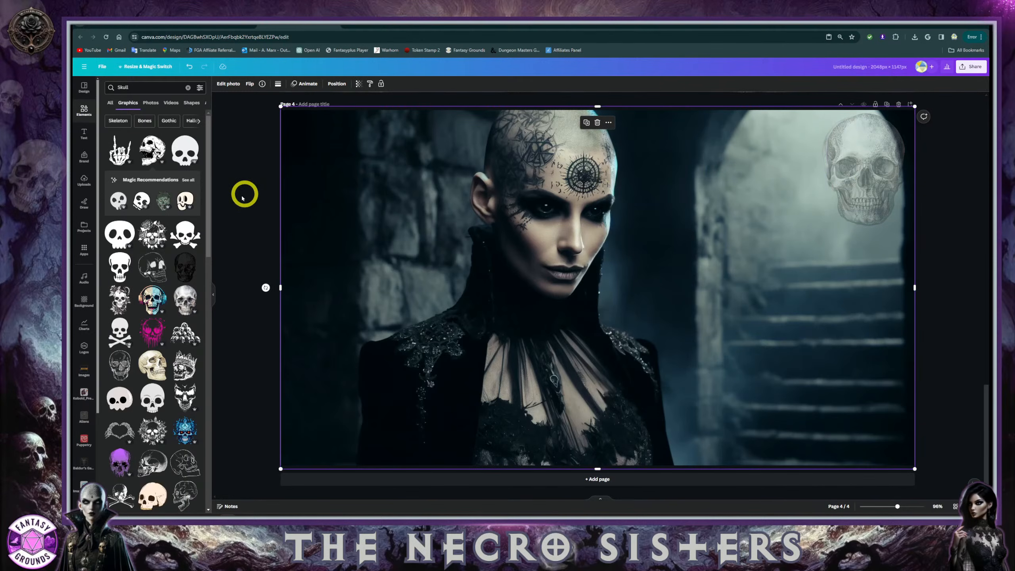
# Search the graphics library for "Magic Smoke"
pyautogui.click(140, 256)
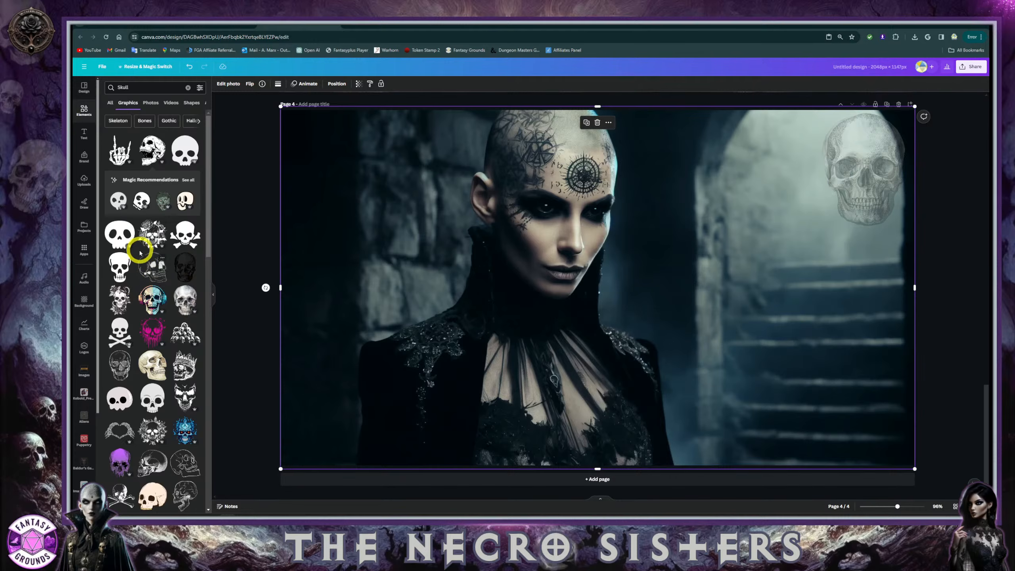
pyautogui.scroll(-4, 140, 258)
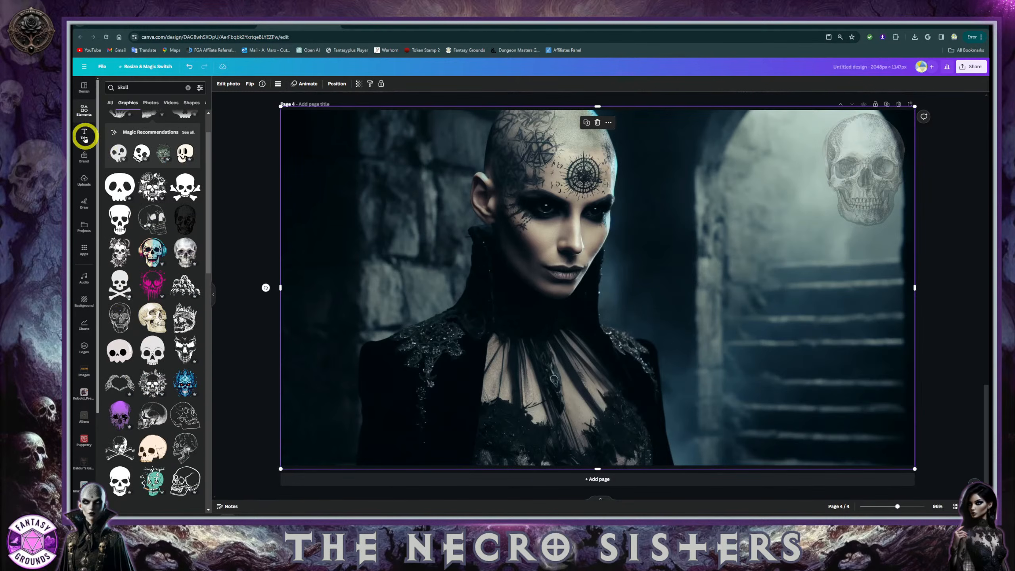
pyautogui.click(151, 87)
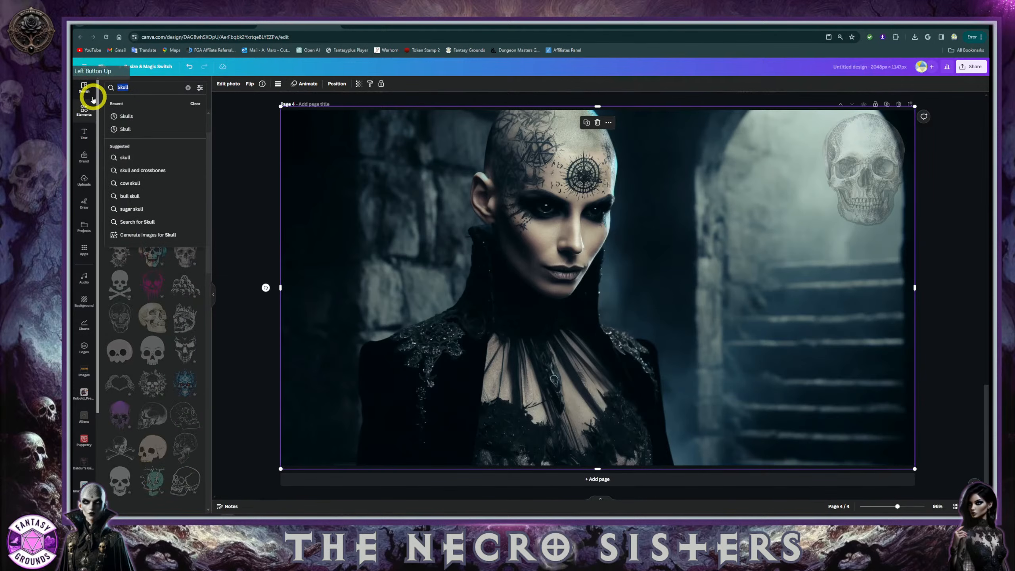
pyautogui.write('Magic')
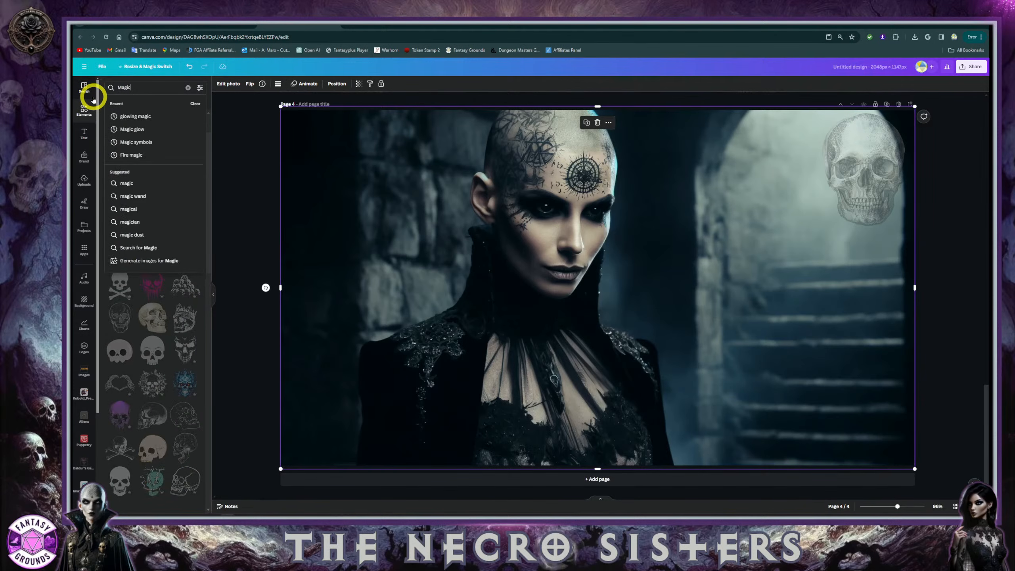
pyautogui.write(' Smok')
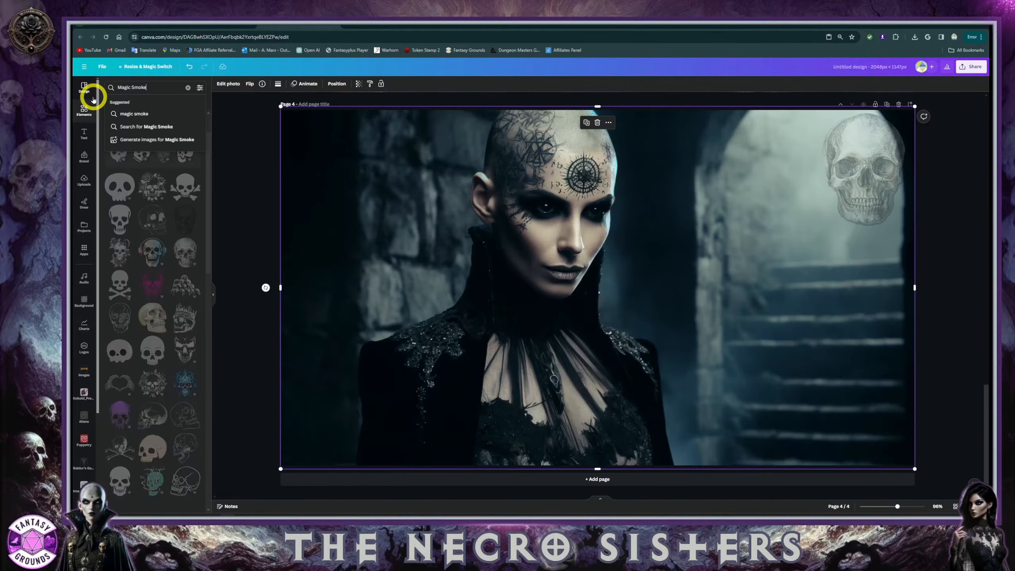
pyautogui.write('e')
pyautogui.press('Return')
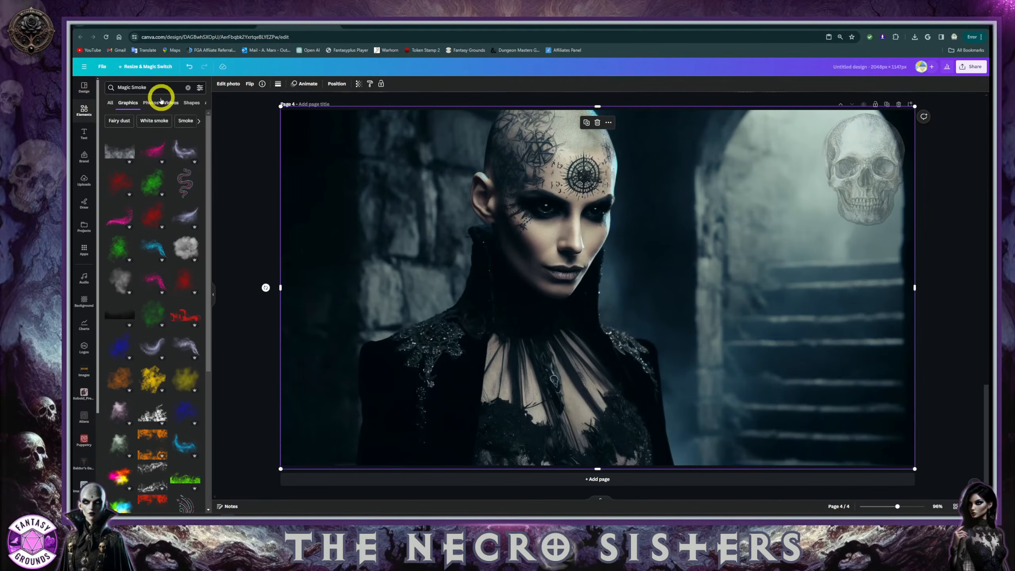
# Add the wide dark smoke strip along the bottom of page 4, stretch it to the page width and fade it slightly
pyautogui.click(119, 315)
pyautogui.moveTo(480, 370); pyautogui.dragTo(461, 483)
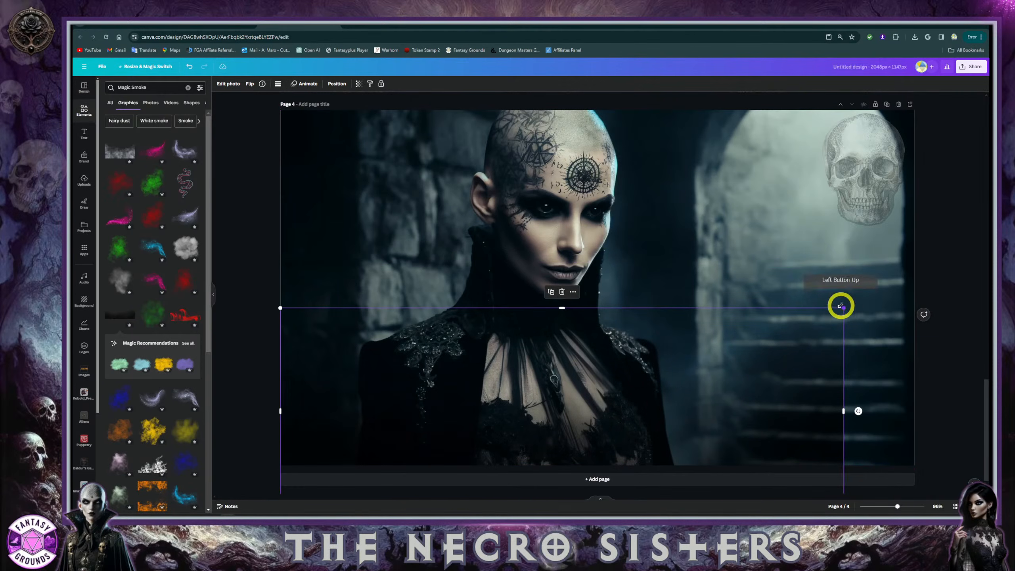
pyautogui.moveTo(841, 306); pyautogui.dragTo(908, 274)
pyautogui.moveTo(747, 348); pyautogui.dragTo(746, 410)
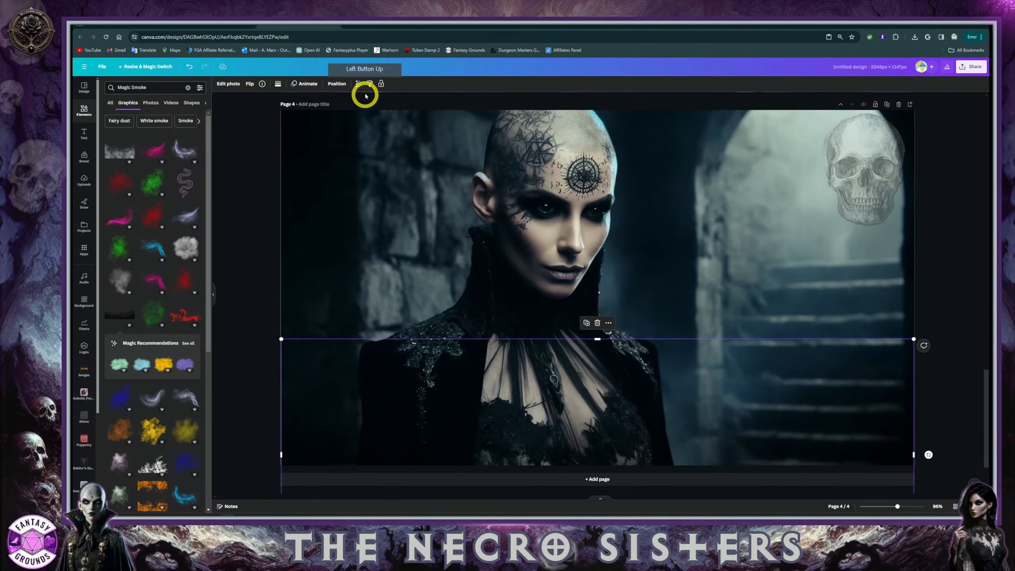
pyautogui.click(358, 84)
pyautogui.moveTo(358, 109); pyautogui.dragTo(334, 111)
# Find the black smoke frame among the Magic Smoke graphics and add it to page 4
pyautogui.scroll(-10, 148, 322)
pyautogui.scroll(8, 150, 328)
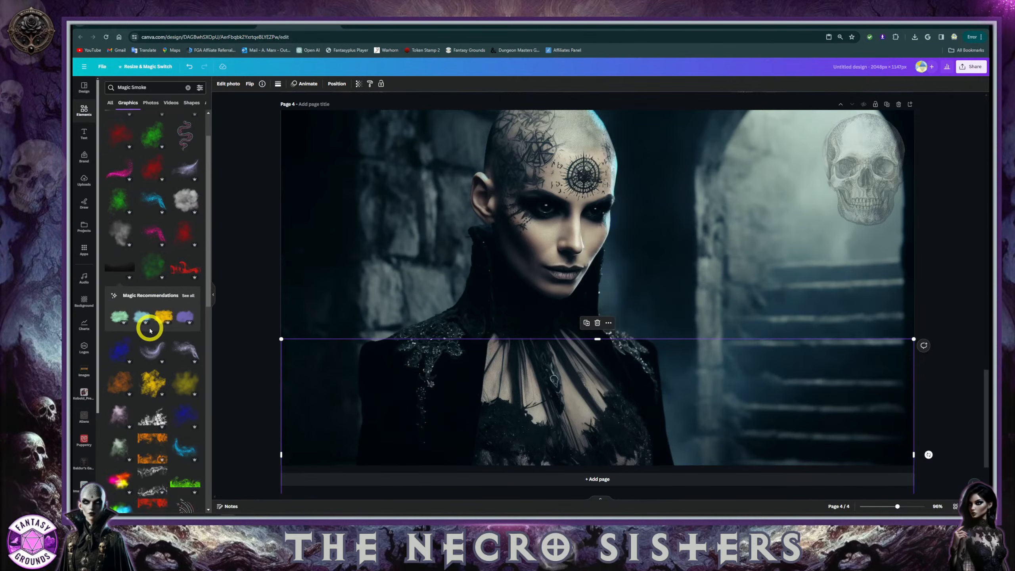
pyautogui.scroll(2, 149, 329)
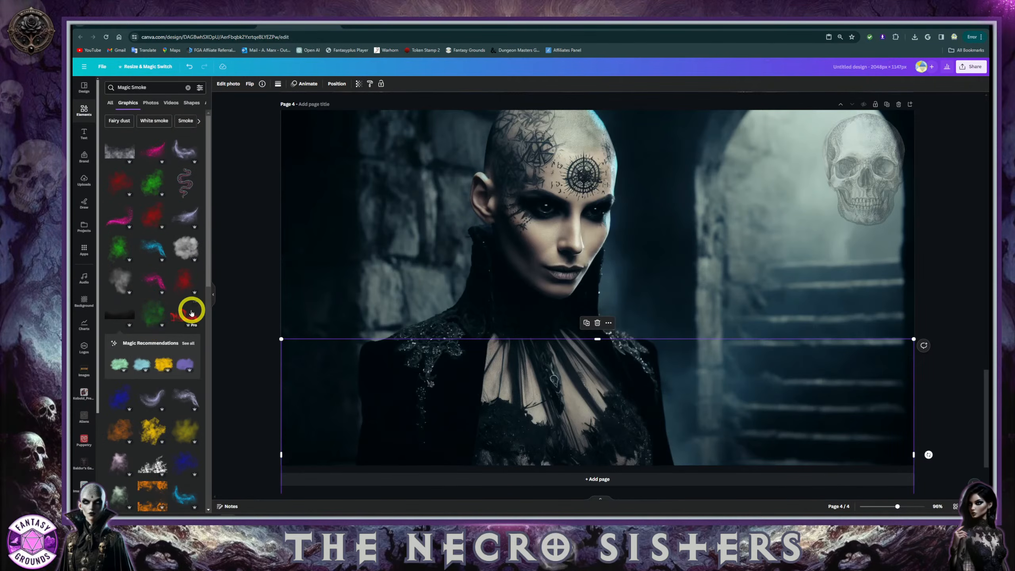
pyautogui.scroll(-4, 191, 312)
pyautogui.scroll(-12, 191, 312)
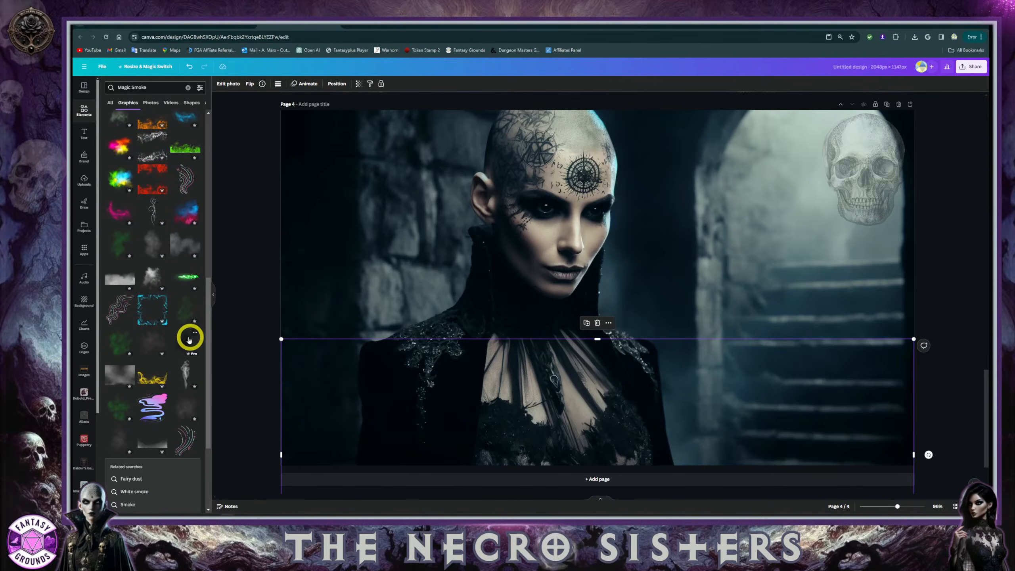
pyautogui.scroll(-10, 195, 343)
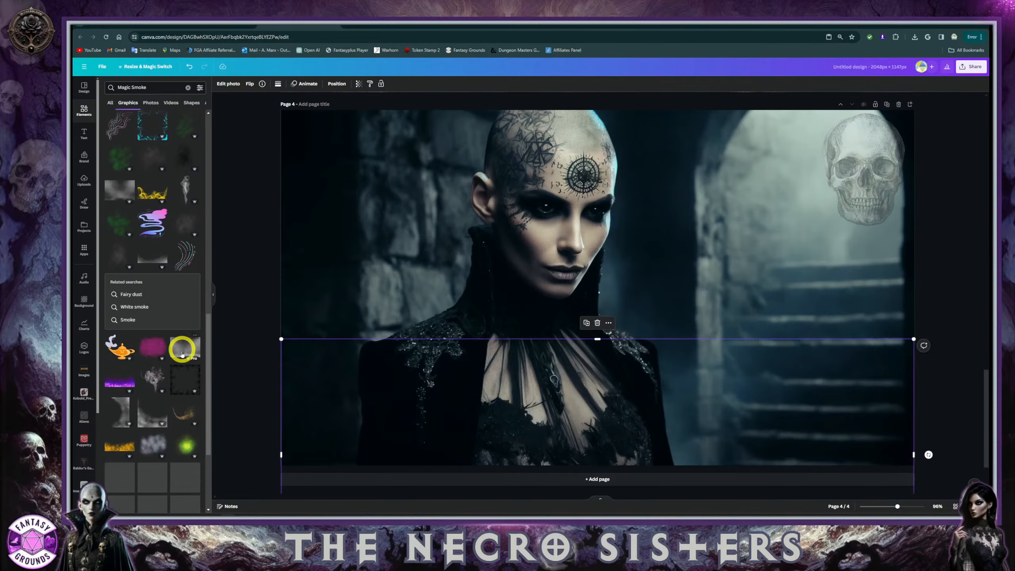
pyautogui.scroll(-4, 183, 373)
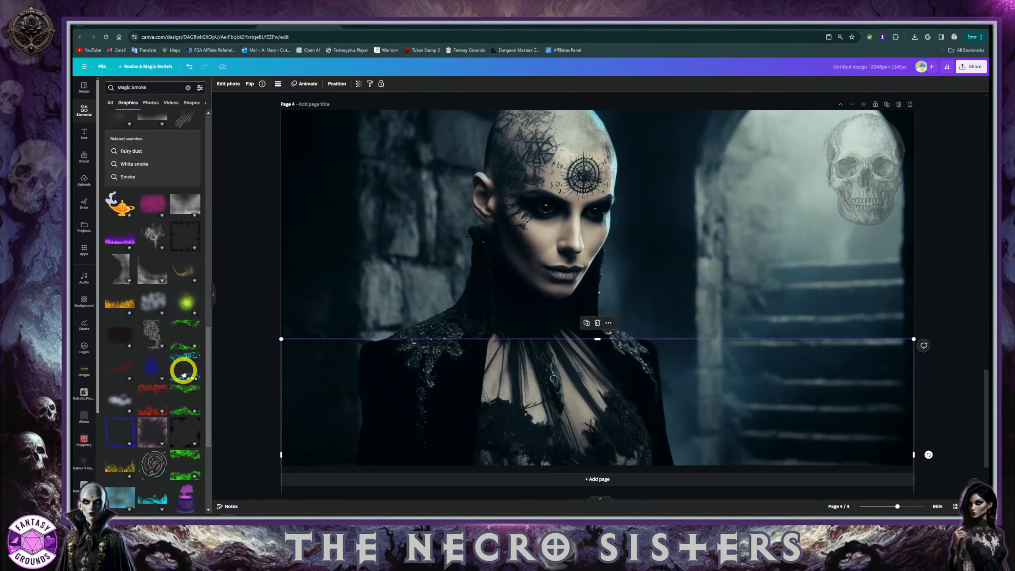
pyautogui.scroll(-2, 183, 373)
pyautogui.click(193, 382)
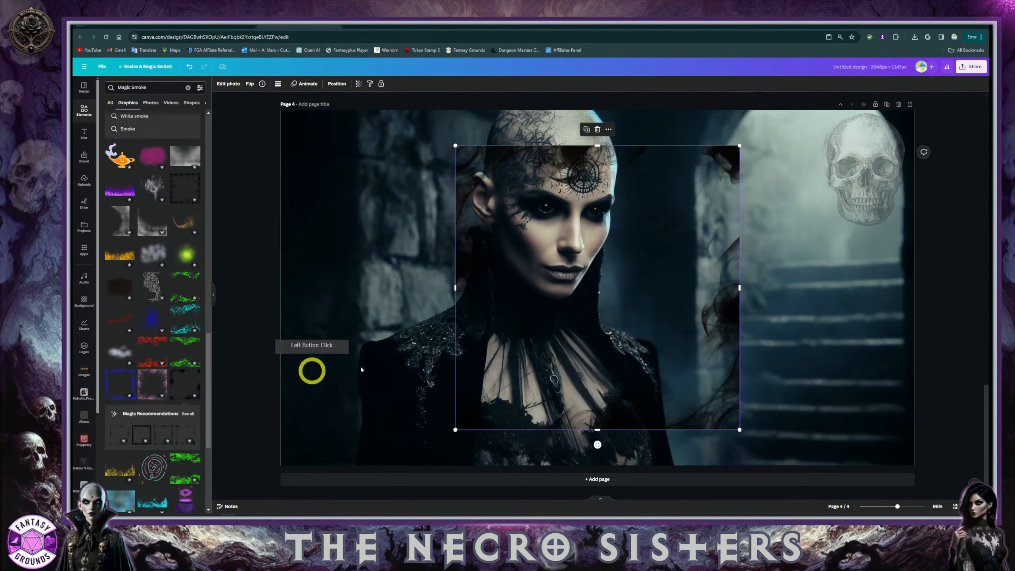
# Enlarge the black smoke frame to the full page height, center it around the sorceress and lower its opacity
pyautogui.moveTo(589, 336); pyautogui.dragTo(414, 300)
pyautogui.moveTo(563, 394); pyautogui.dragTo(635, 465)
pyautogui.moveTo(508, 394); pyautogui.dragTo(592, 394)
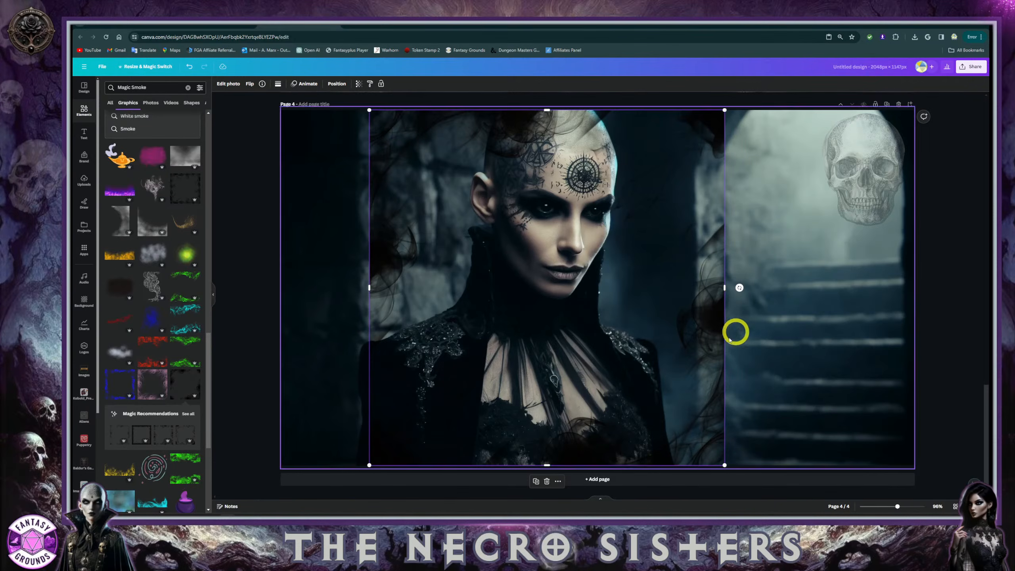
pyautogui.moveTo(480, 403); pyautogui.dragTo(501, 402)
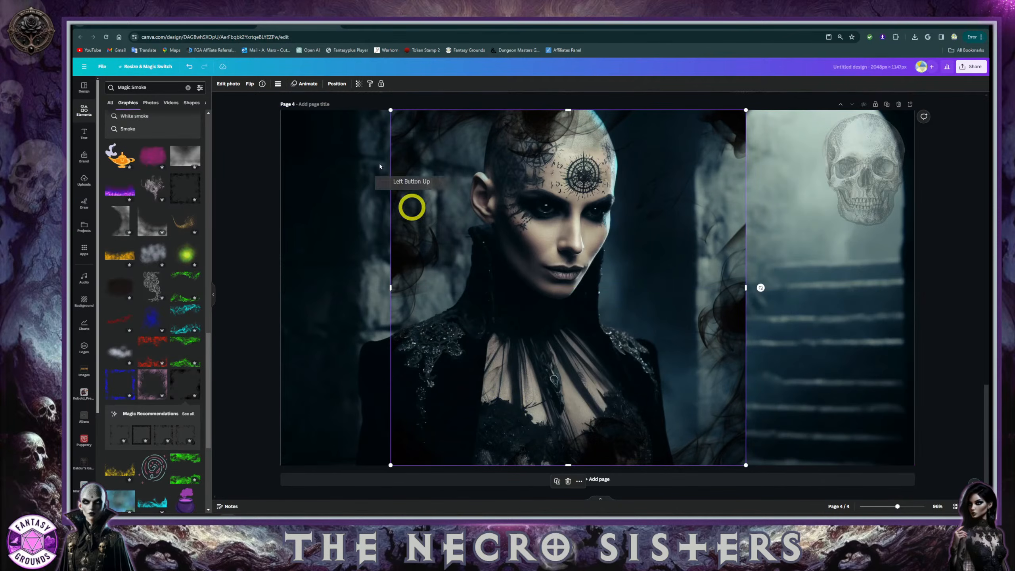
pyautogui.click(358, 84)
pyautogui.moveTo(359, 115); pyautogui.dragTo(340, 109)
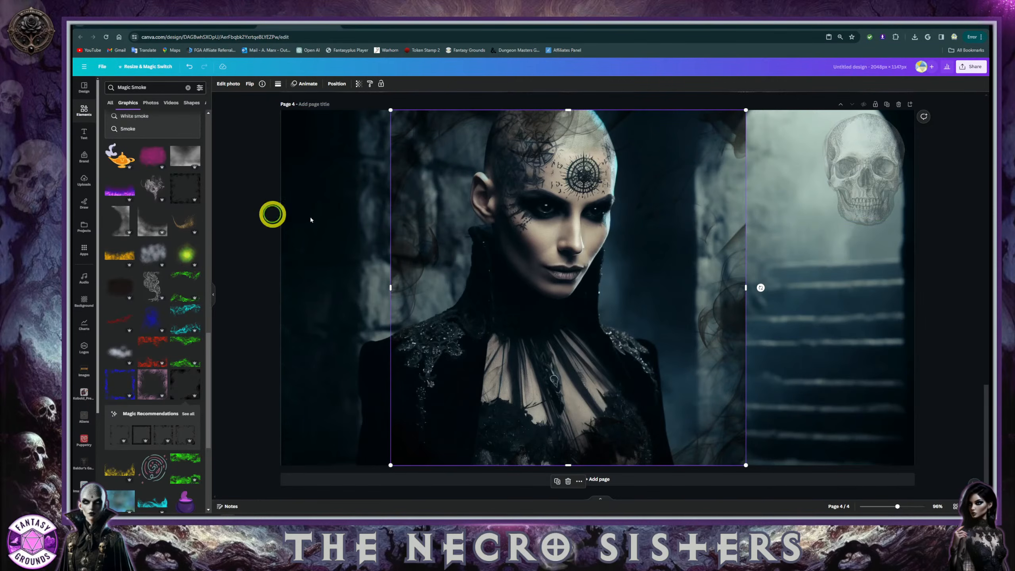
# Crop both sides of the background portrait to match the smoke frame's edges
pyautogui.click(356, 218)
pyautogui.moveTo(281, 287); pyautogui.dragTo(389, 291)
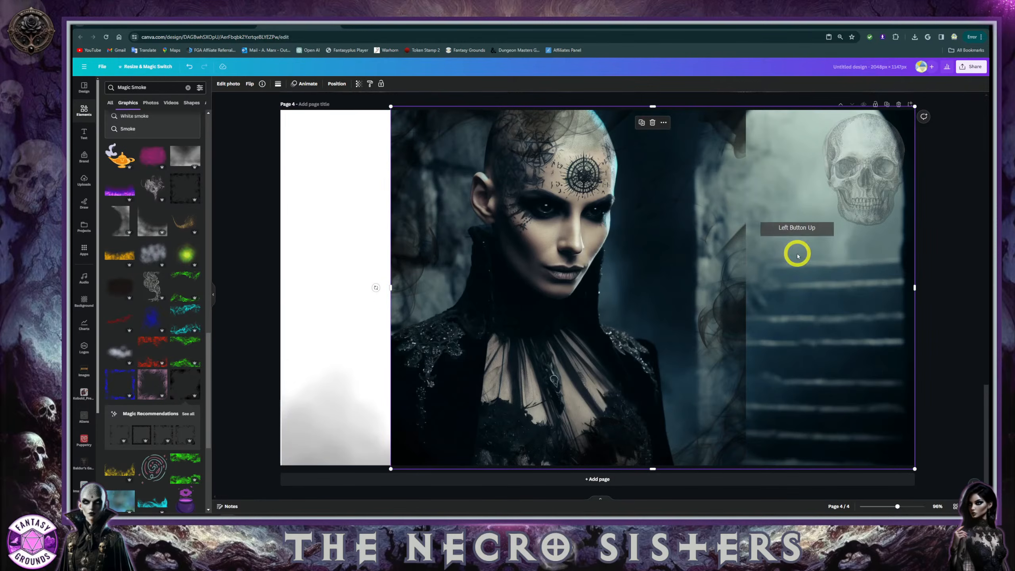
pyautogui.moveTo(913, 286); pyautogui.dragTo(746, 290)
# Delete both overlapping skulls from the blank area beside the cropped portrait
pyautogui.click(871, 198)
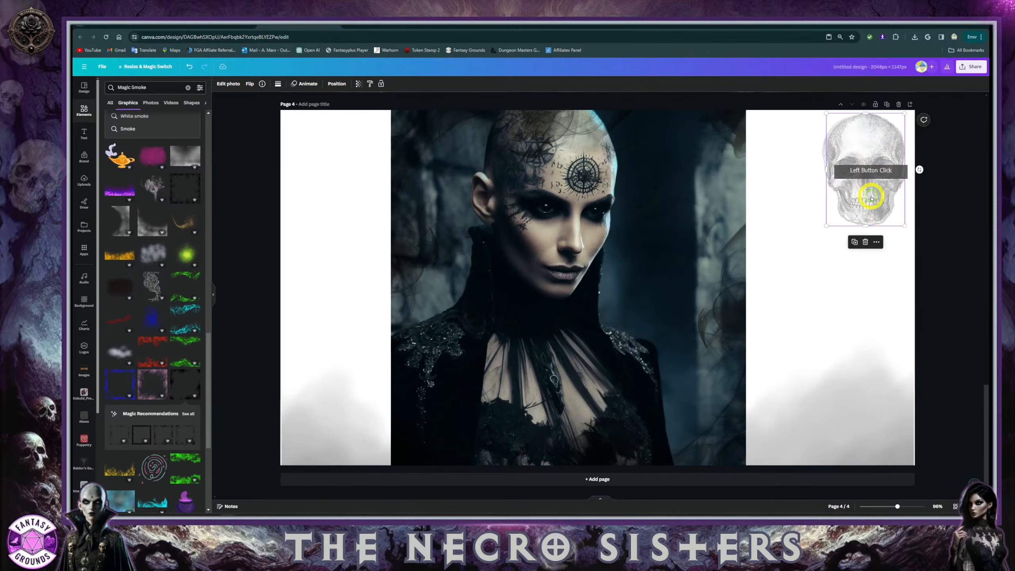
pyautogui.press('Delete')
pyautogui.click(862, 197)
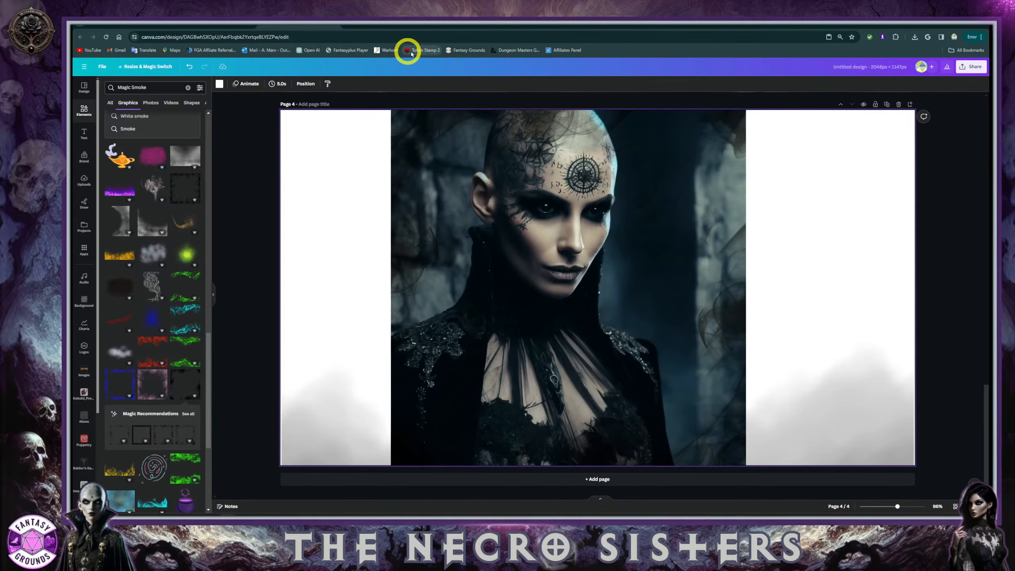
# Open the bookmarked Token Stamp 2 site in a new browser tab, view its workspace and return to the Canva design
pyautogui.rightClick(426, 51)
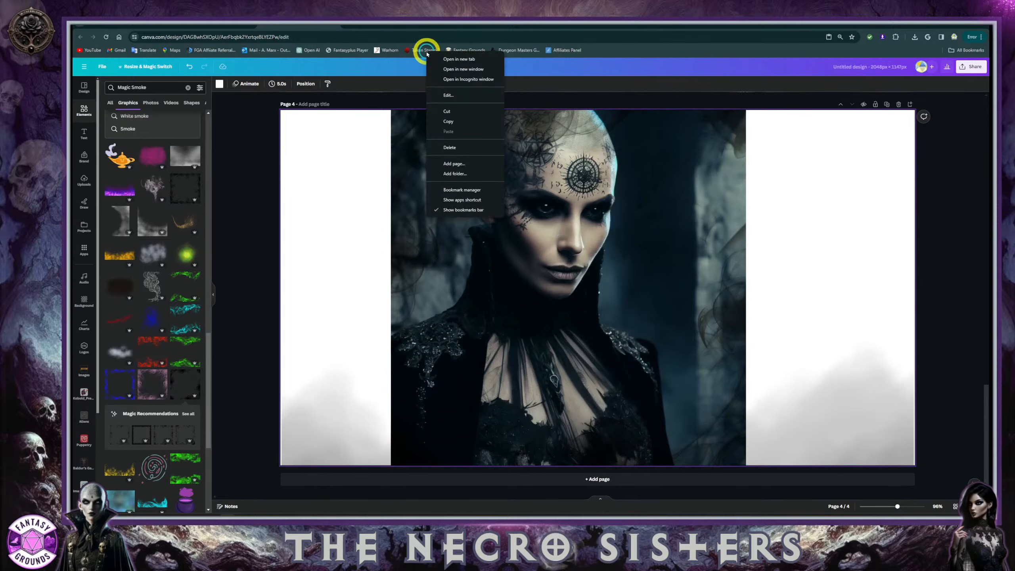
pyautogui.click(455, 59)
pyautogui.click(662, 123)
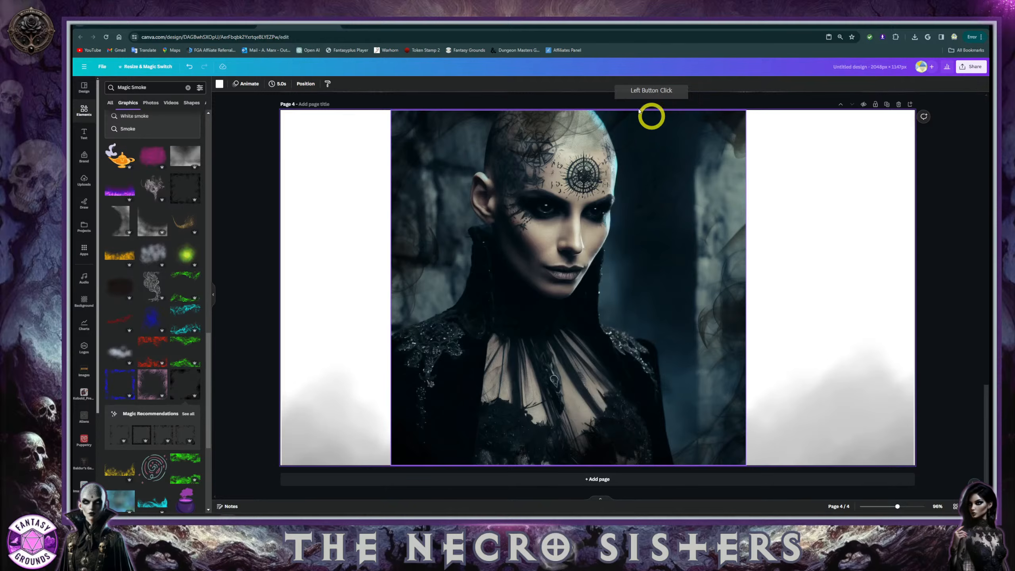
pyautogui.click(468, 26)
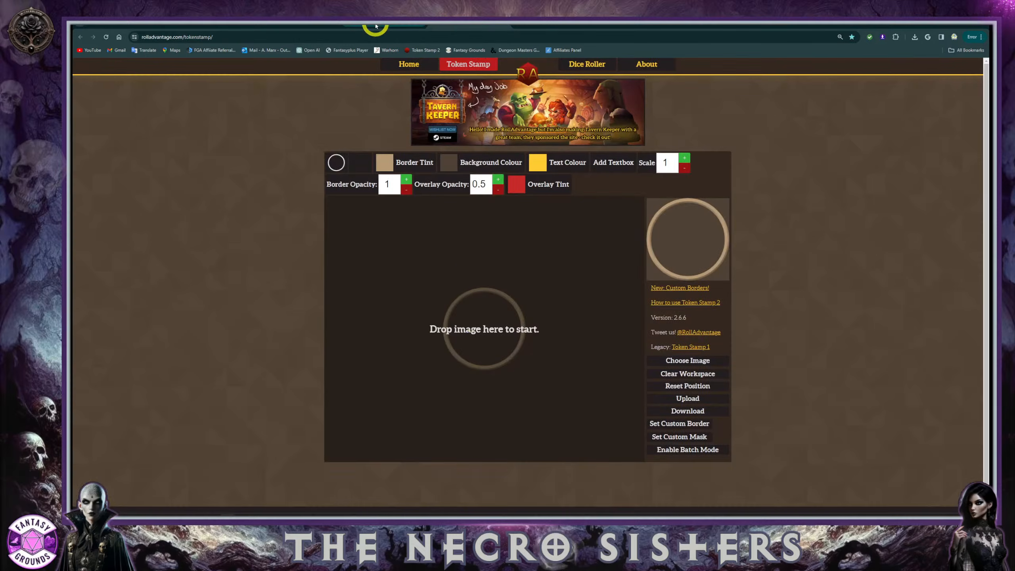
pyautogui.click(319, 26)
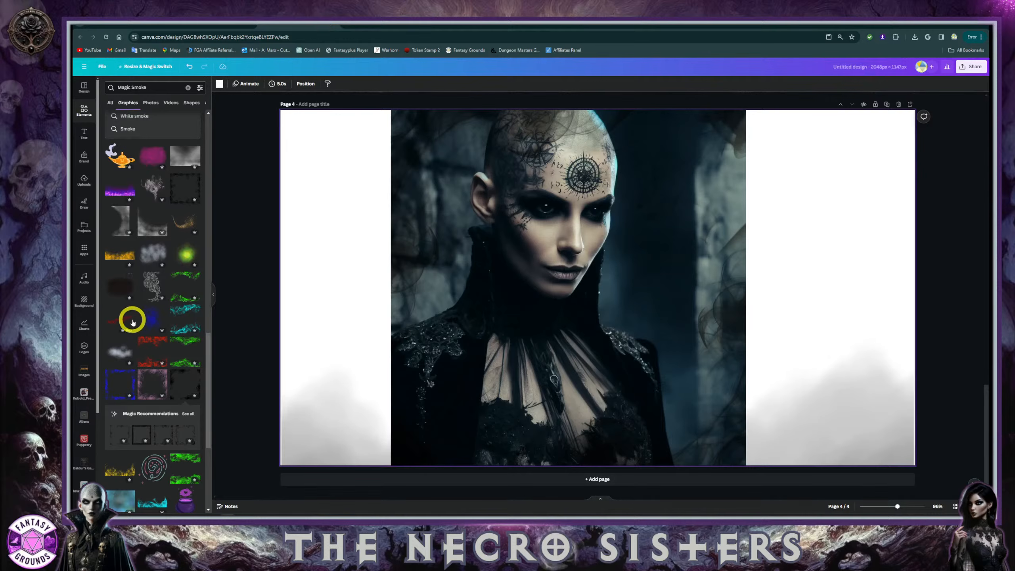
# Try the orange smoke graphic across the lower part of the portrait and remove it
pyautogui.click(122, 260)
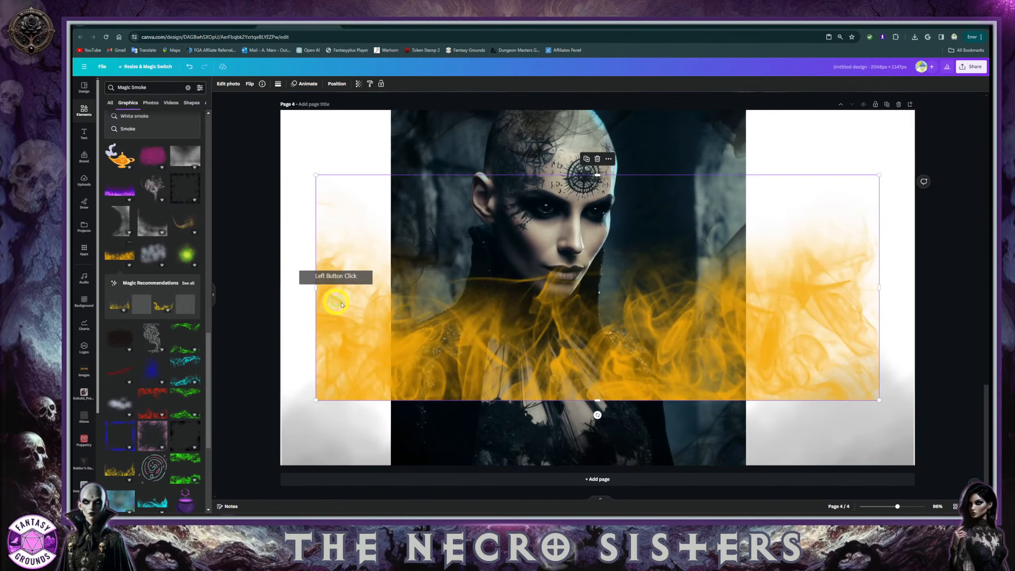
pyautogui.moveTo(519, 354); pyautogui.dragTo(486, 418)
pyautogui.press('Delete')
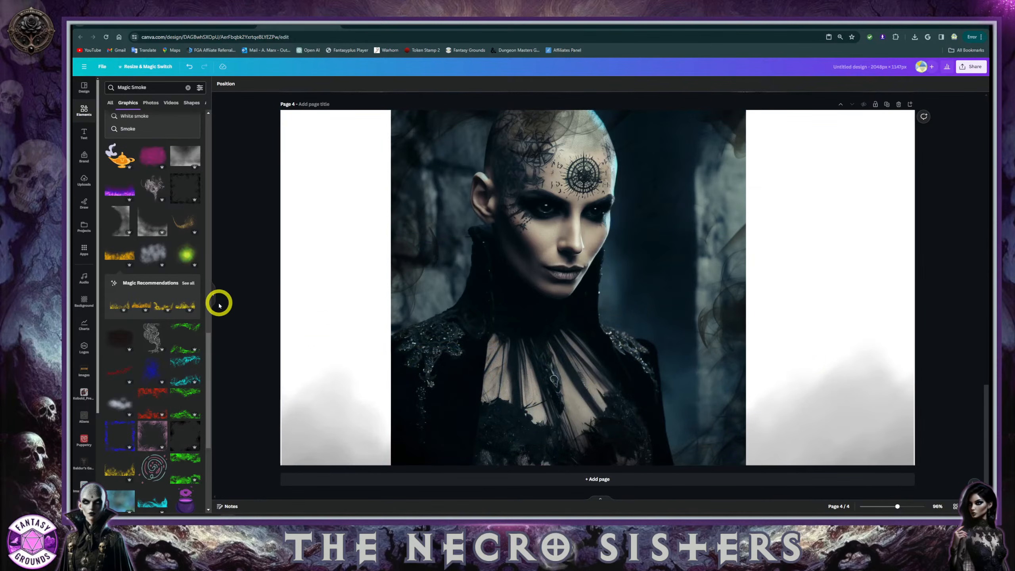
# Browse the Magic Smoke graphics for another smoke effect to use on page 4
pyautogui.scroll(2, 238, 334)
pyautogui.scroll(4, 238, 333)
pyautogui.scroll(-4, 239, 334)
pyautogui.scroll(-2, 238, 336)
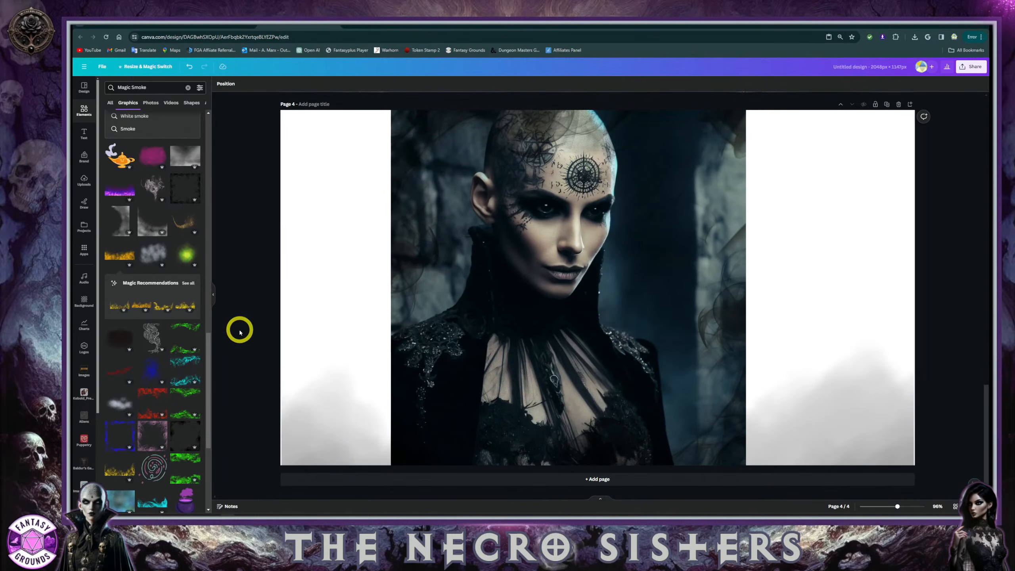
pyautogui.scroll(-6, 180, 365)
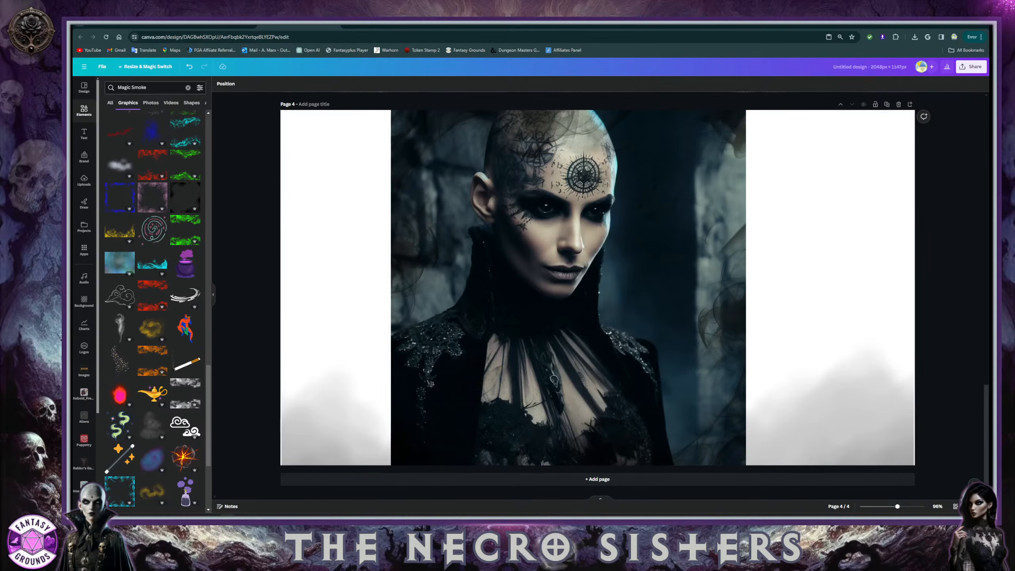
pyautogui.click(183, 128)
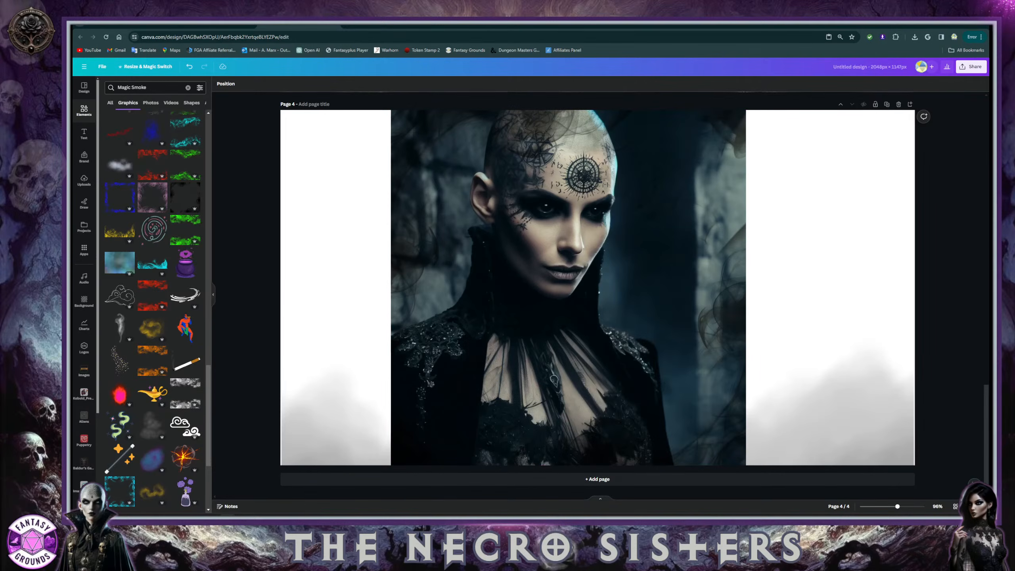